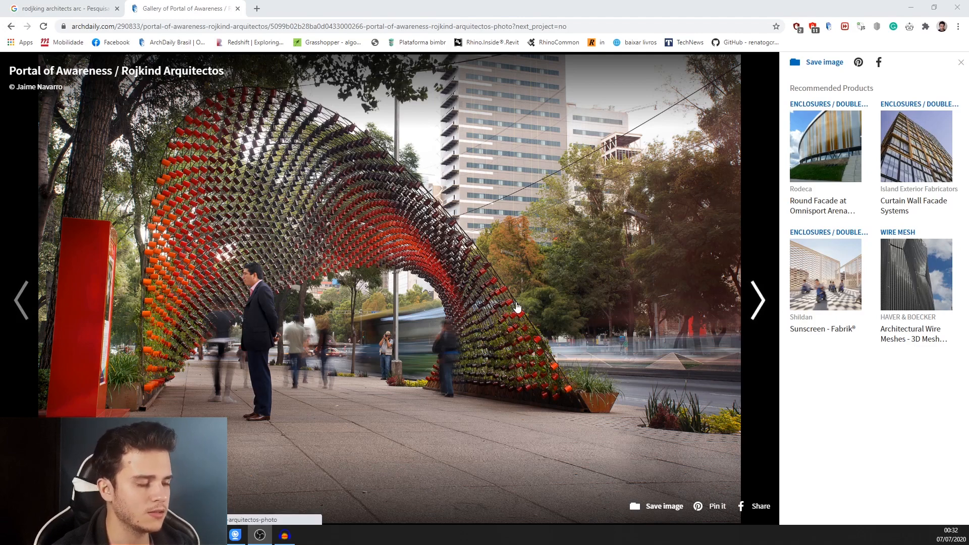
- Switch to Rhino and set the Perspective viewport's solid background color to White
left_click(210, 534)
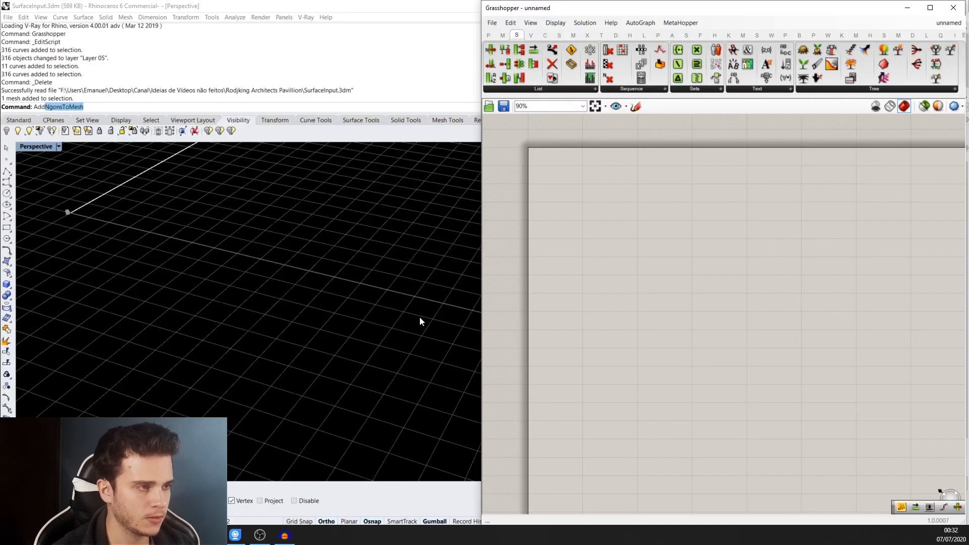
scroll(222, 327, "down", 2)
scroll(222, 326, "down", 7)
right_click_drag(304, 269, 220, 250)
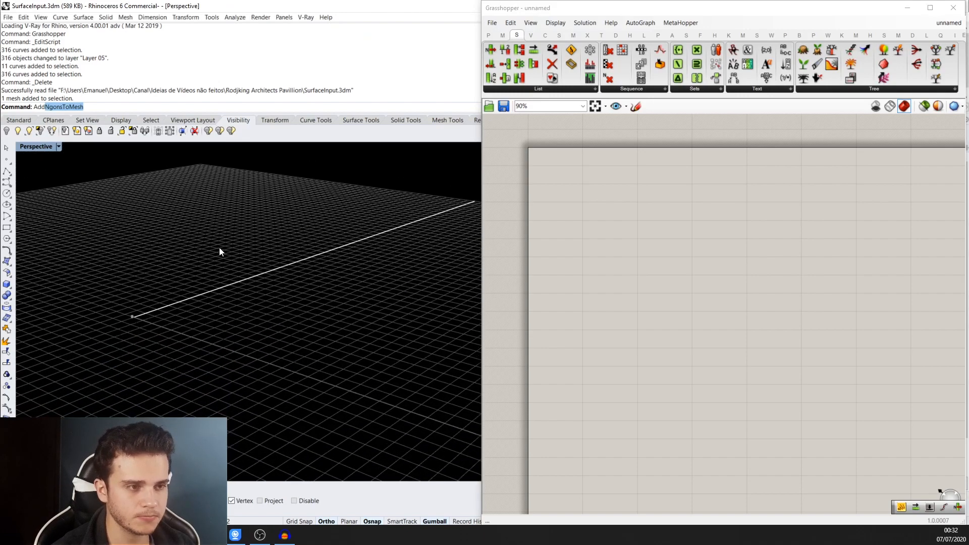
left_click(906, 8)
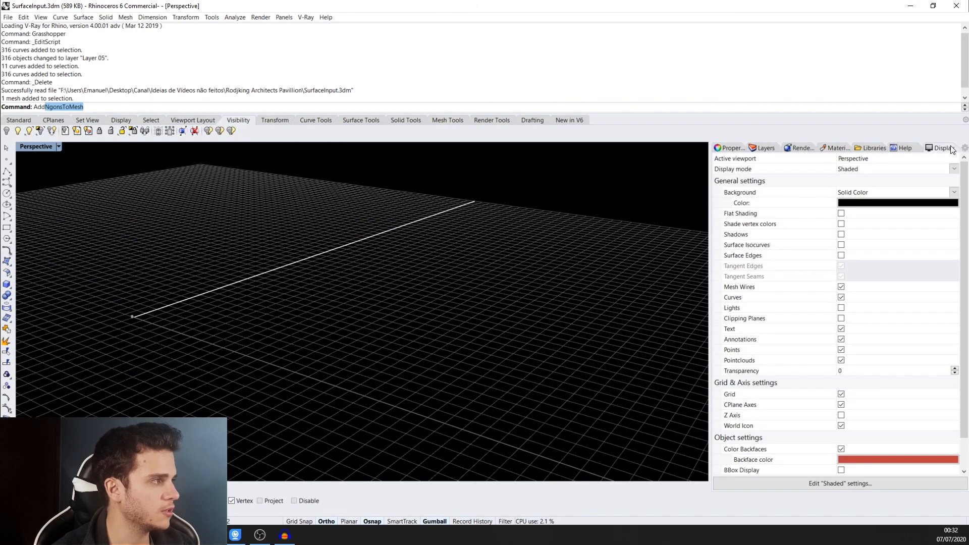
left_click(852, 204)
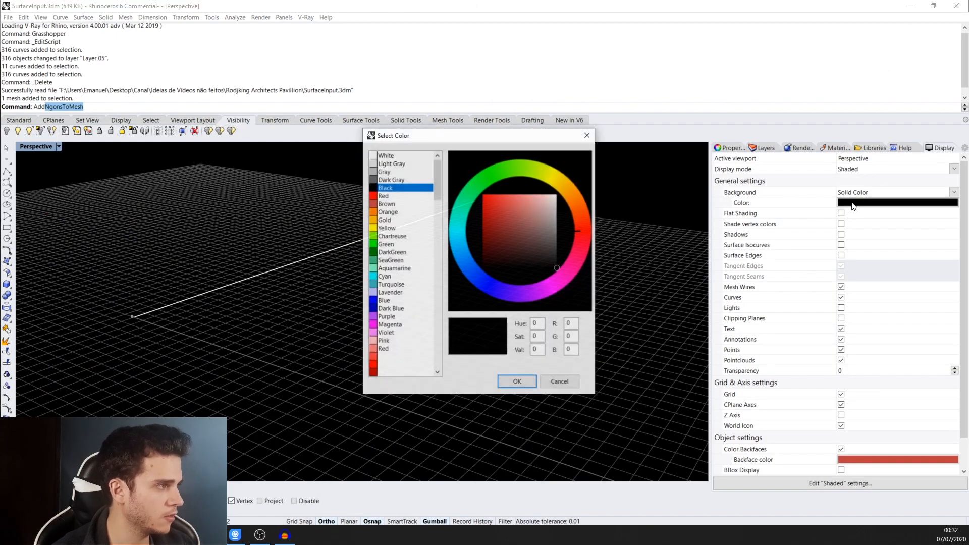
left_click(390, 157)
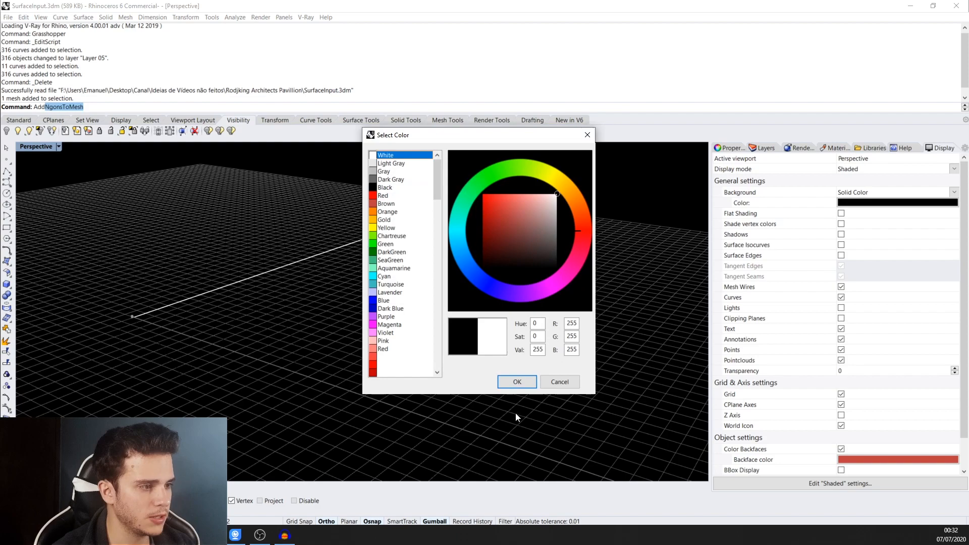
left_click(517, 381)
- Turn on Layer 05 to display the pavilion reference image behind the arch curves
scroll(400, 353, "up", 5)
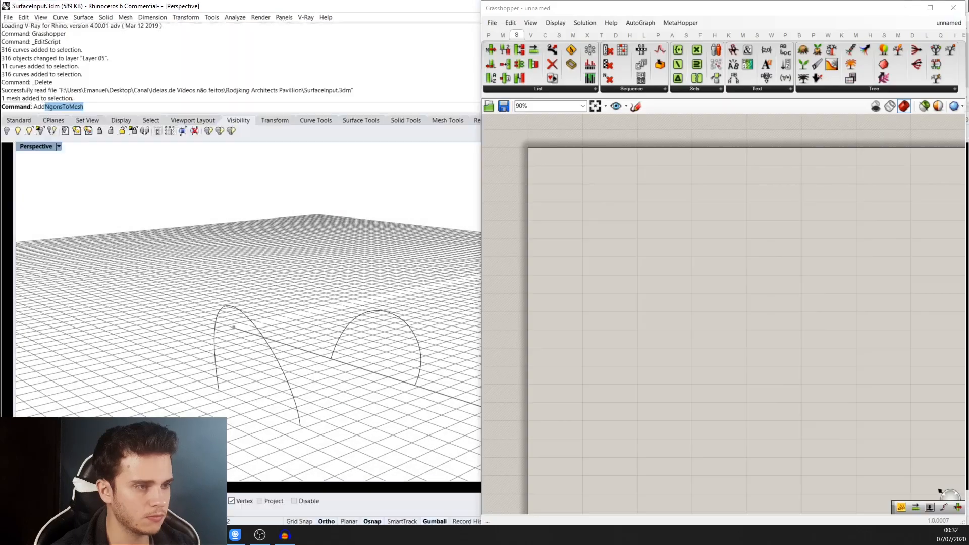
right_click_drag(346, 372, 318, 385)
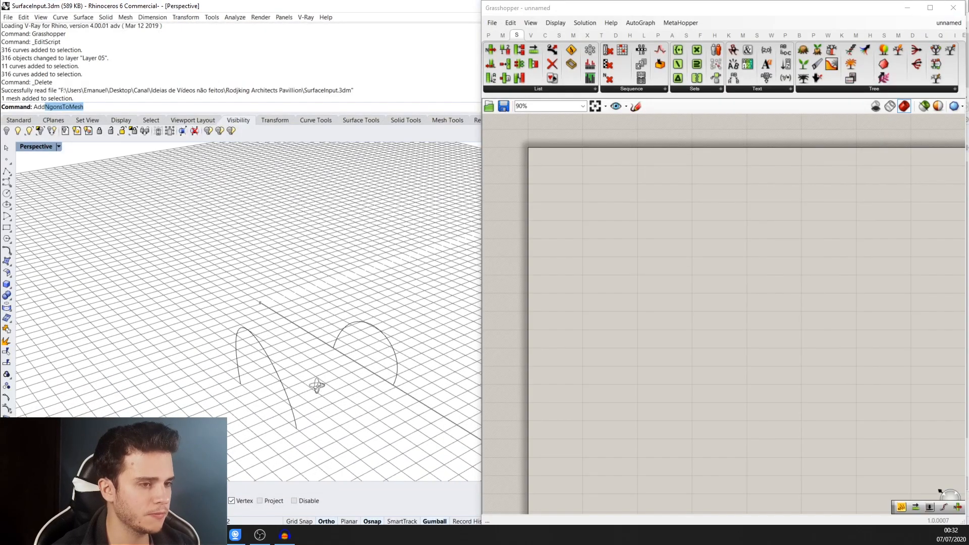
left_click(903, 9)
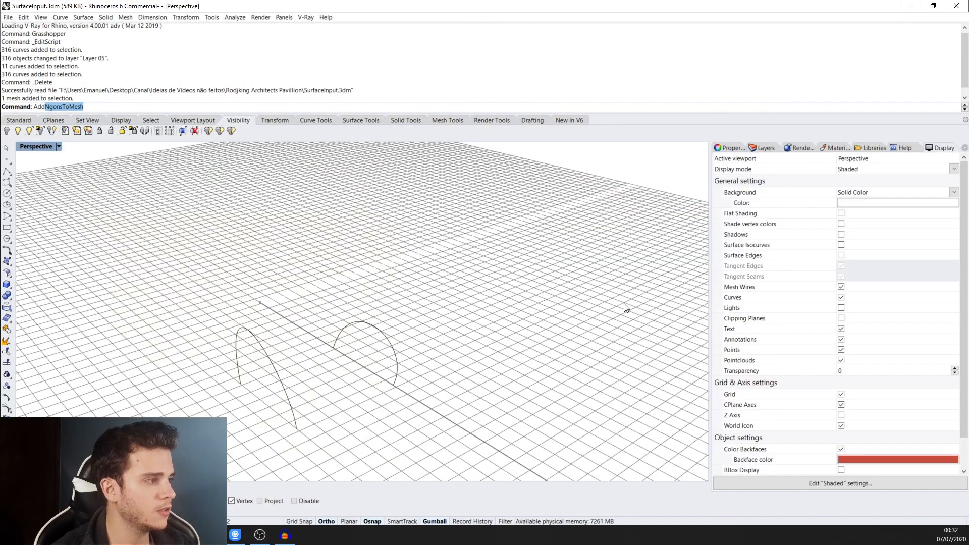
left_click(752, 150)
right_click_drag(516, 268, 304, 382)
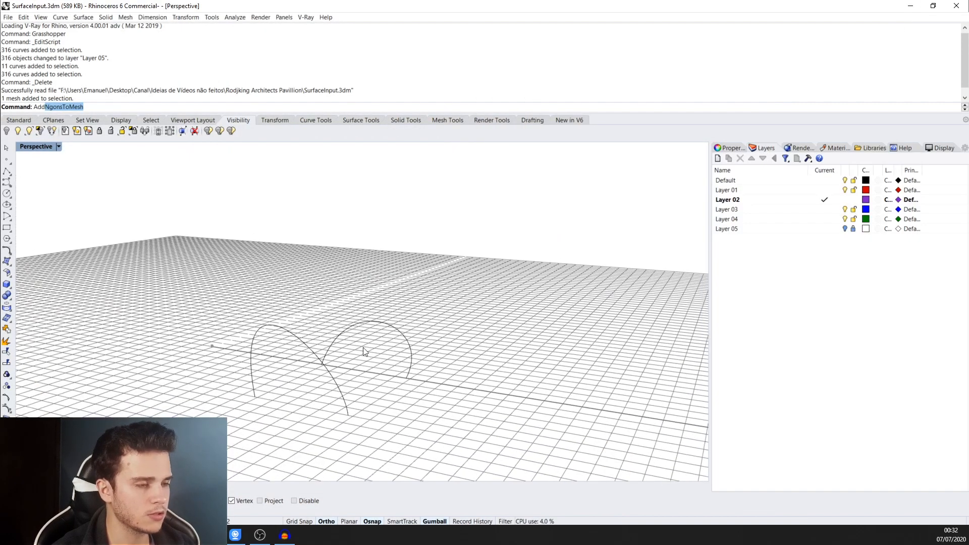
left_click(845, 228)
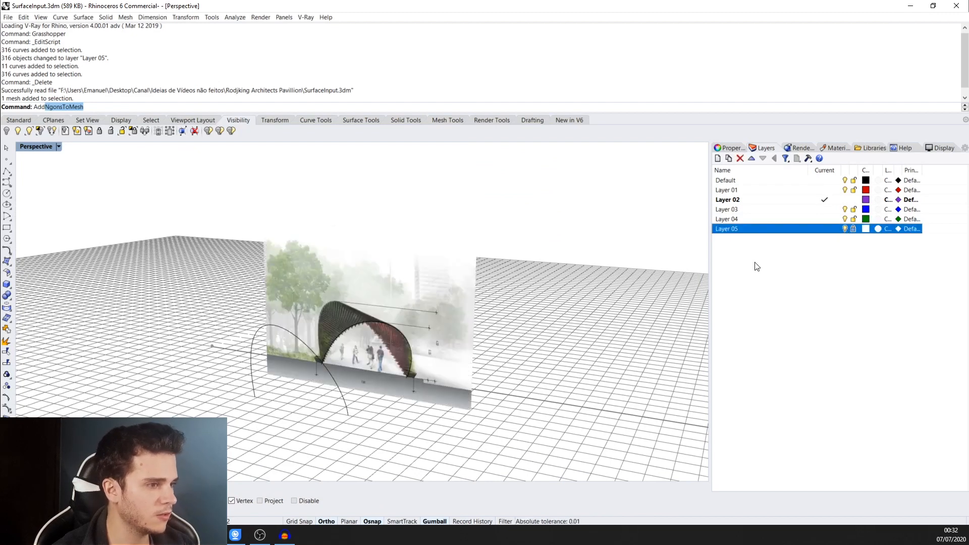
mouse_move(399, 277)
right_mouse_down()
mouse_move(416, 264)
mouse_move(404, 272)
right_mouse_up()
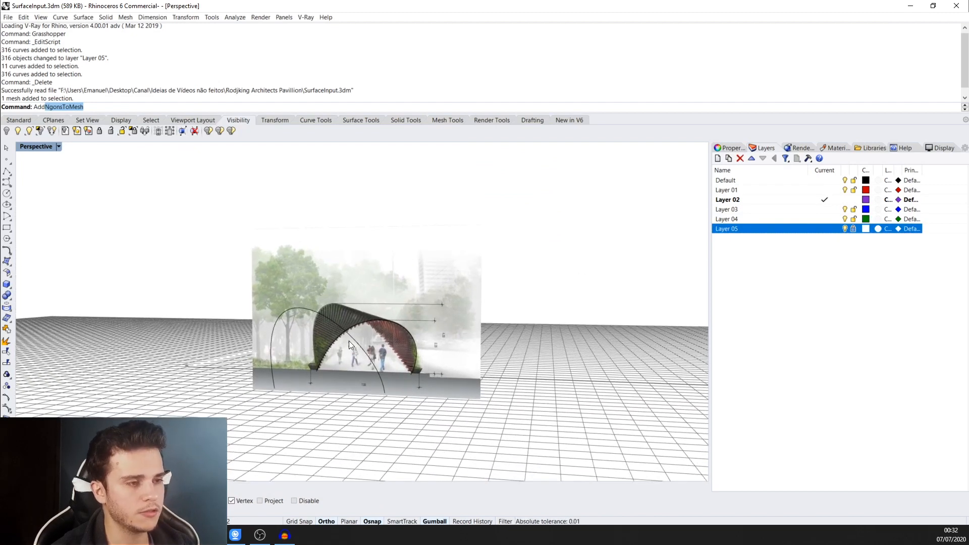
right_click_drag(383, 356, 365, 363)
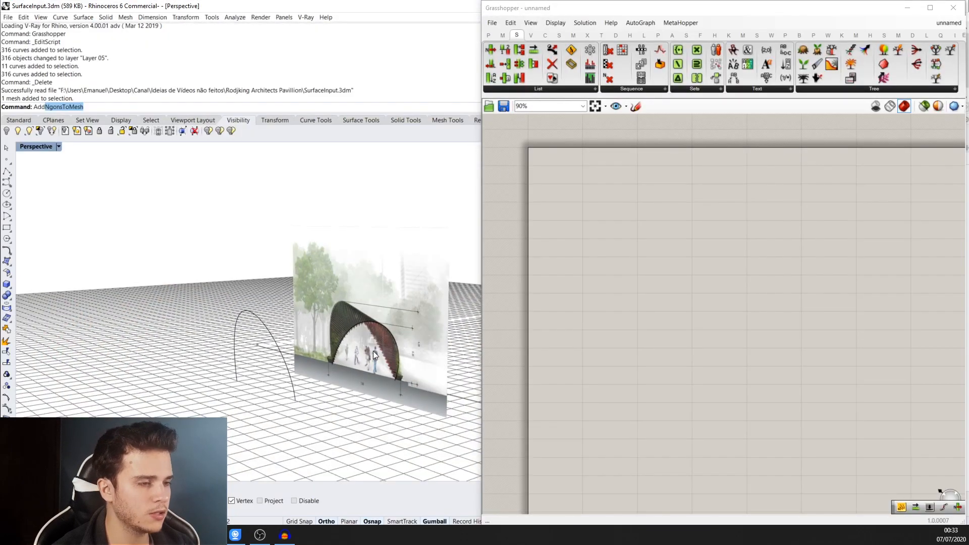
- Add a Curve parameter to the Grasshopper canvas and reference the arch curve on the pavilion image as its single curve
scroll(367, 259, "down", 5)
right_click_drag(367, 258, 387, 260)
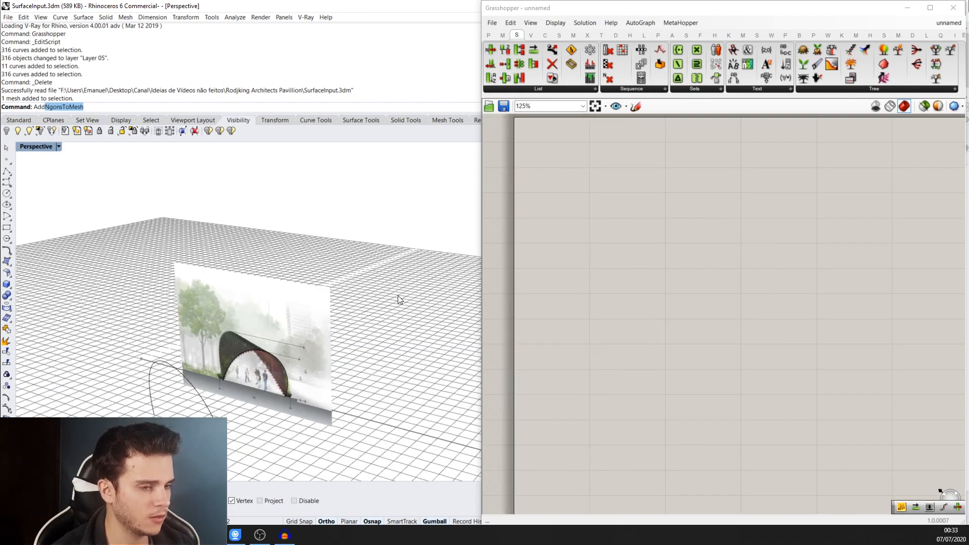
right_click_drag(398, 295, 398, 297)
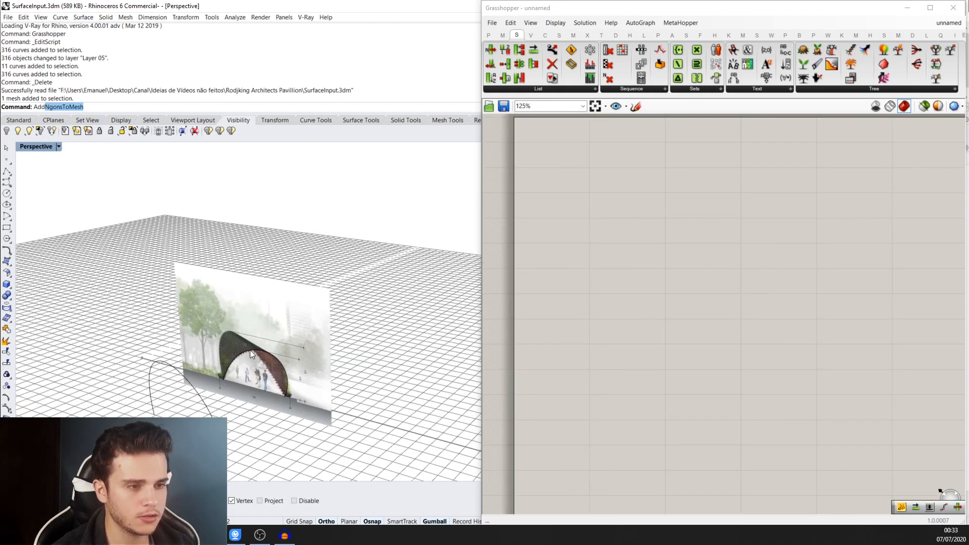
double_click(592, 172)
type("cu")
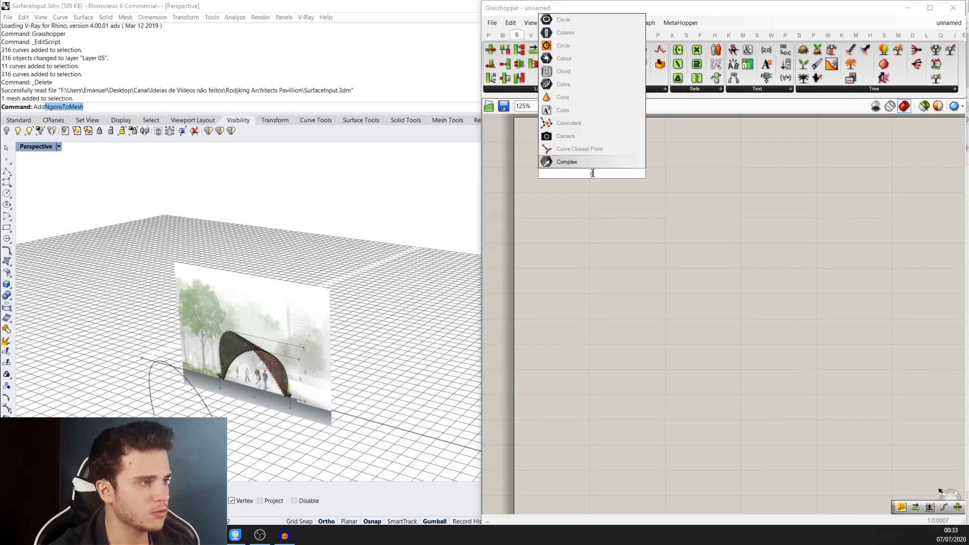
left_click(580, 163)
scroll(583, 185, "up", 3)
right_click(590, 165)
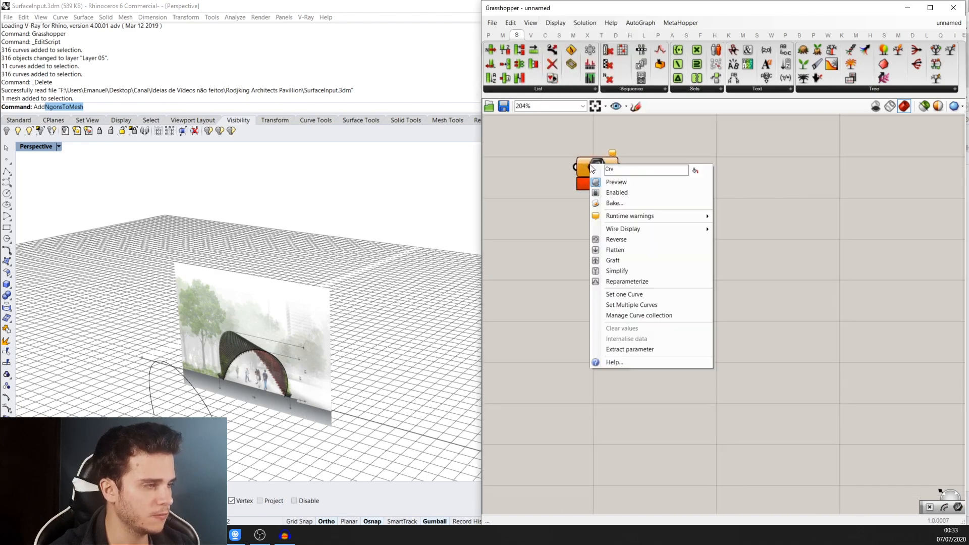
left_click(634, 295)
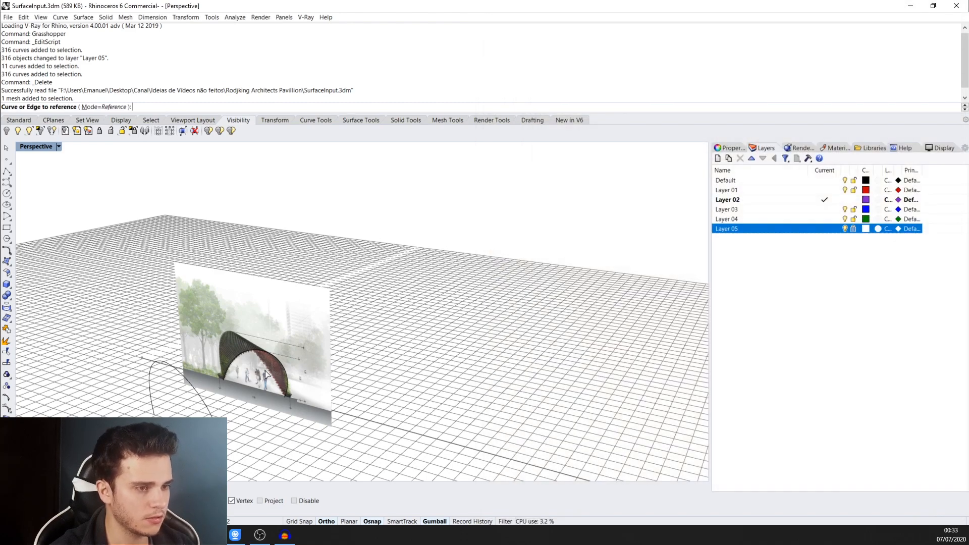
left_click(272, 355)
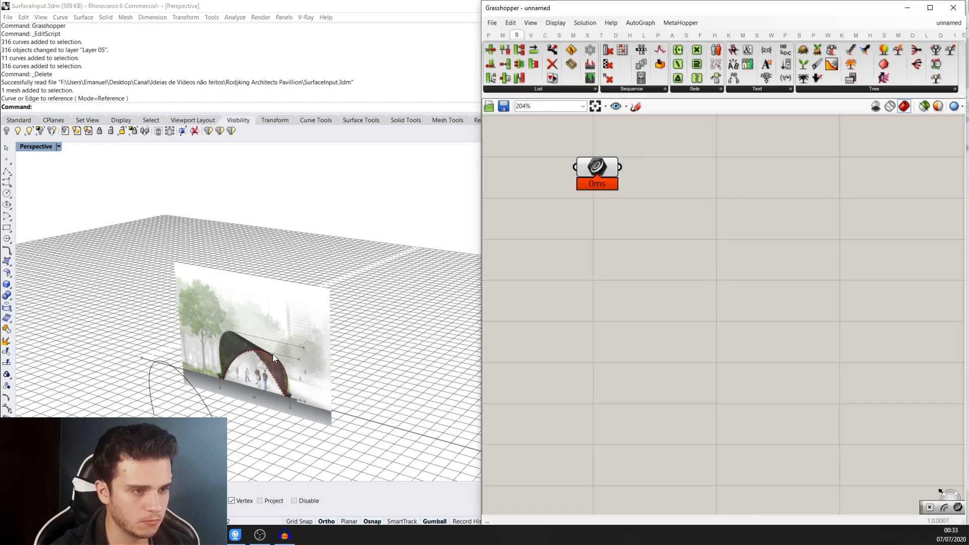
double_click(583, 290)
type("curve")
key("Return")
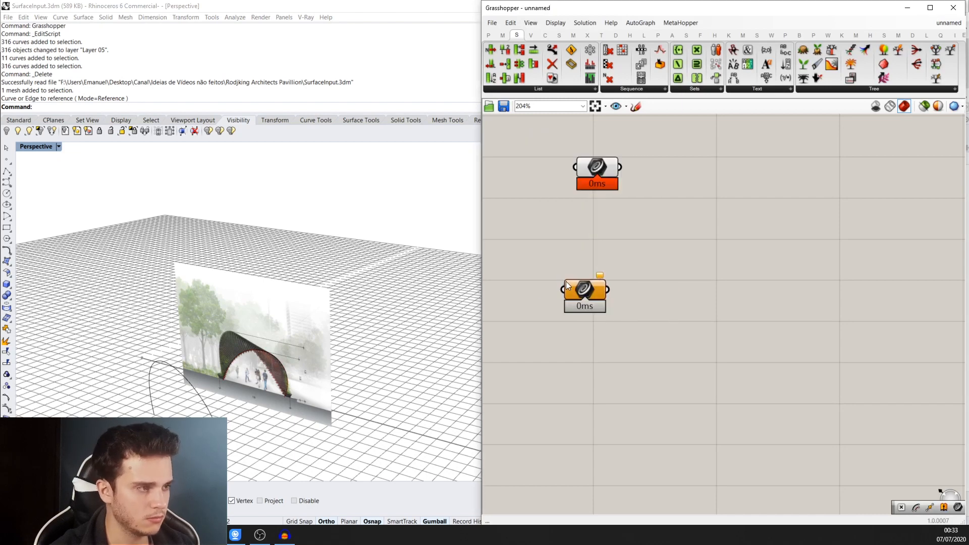
key("Delete")
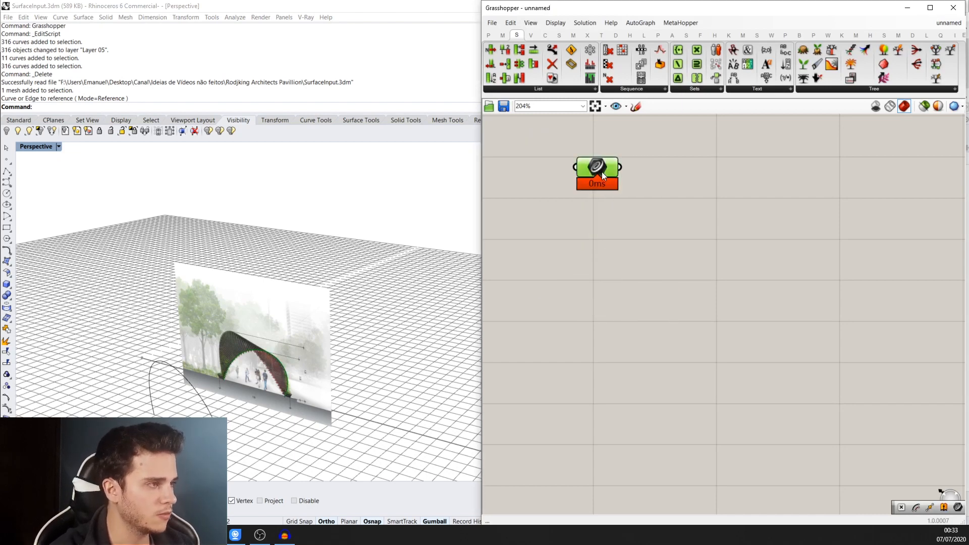
- Replace the Curve parameter's input with multiple referenced curves, selecting both arch curves in the Rhino viewport
right_click(602, 172)
left_click(633, 320)
right_click(603, 173)
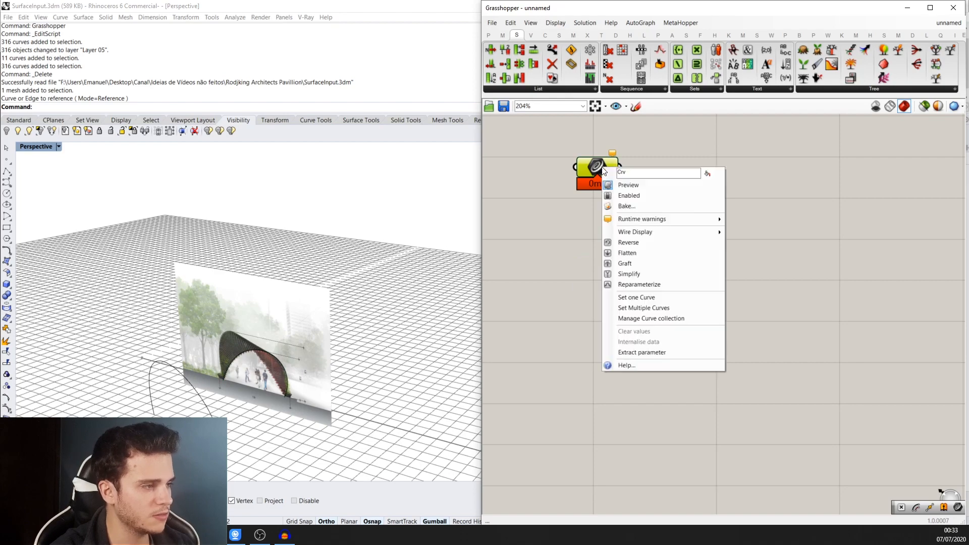
left_click(631, 309)
scroll(354, 283, "down", 3)
left_click_drag(374, 282, 199, 367)
key("Return")
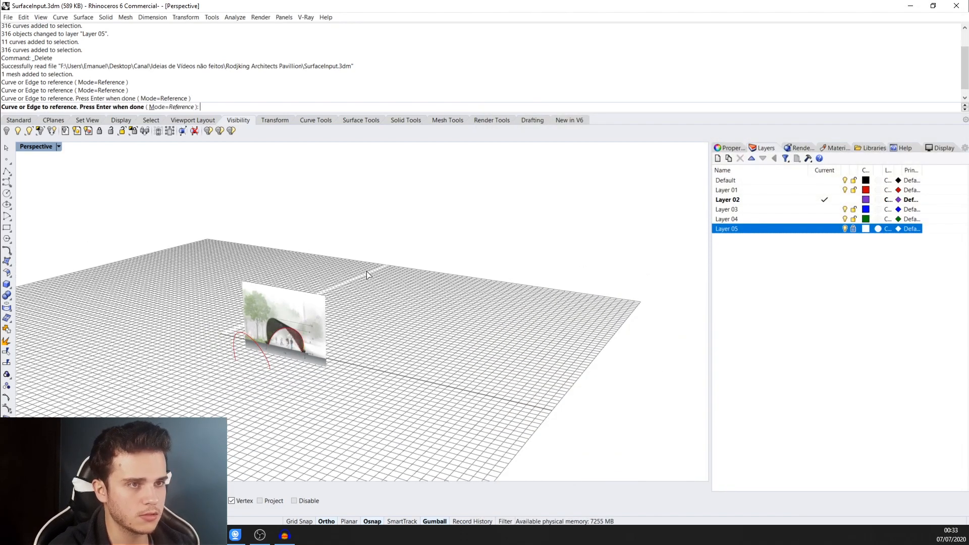
scroll(317, 305, "up", 2)
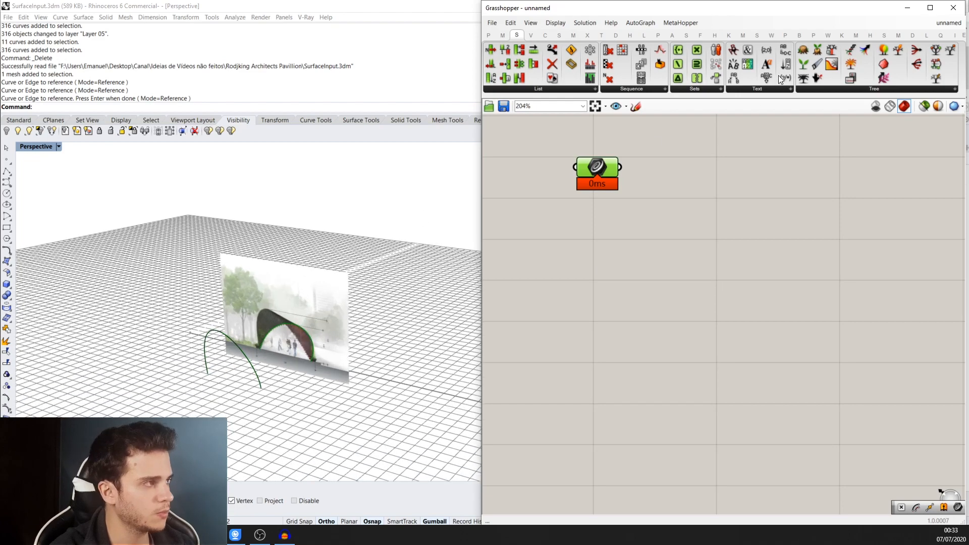
- Hide Layer 05 with the reference image and bring back the Grasshopper canvas
left_click(906, 9)
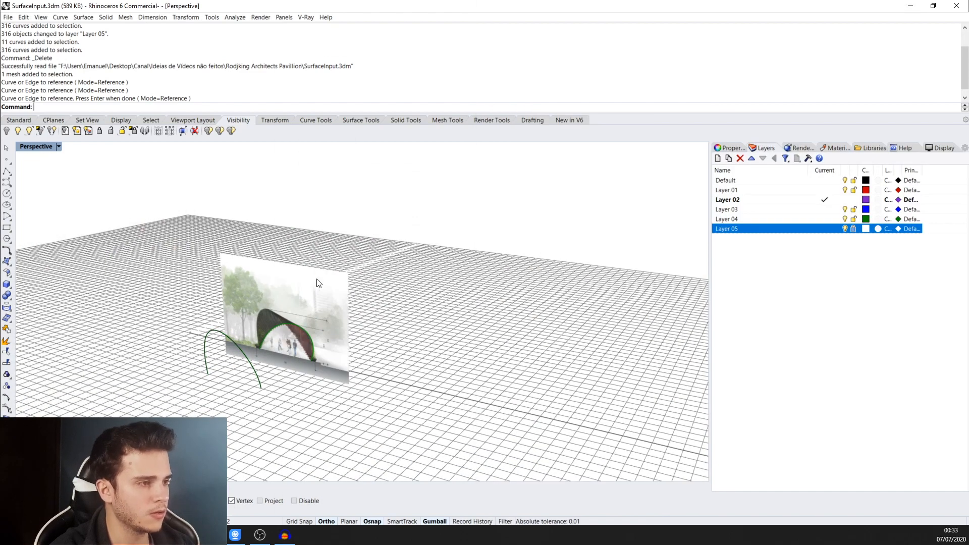
left_click(845, 228)
right_click_drag(350, 340, 246, 248)
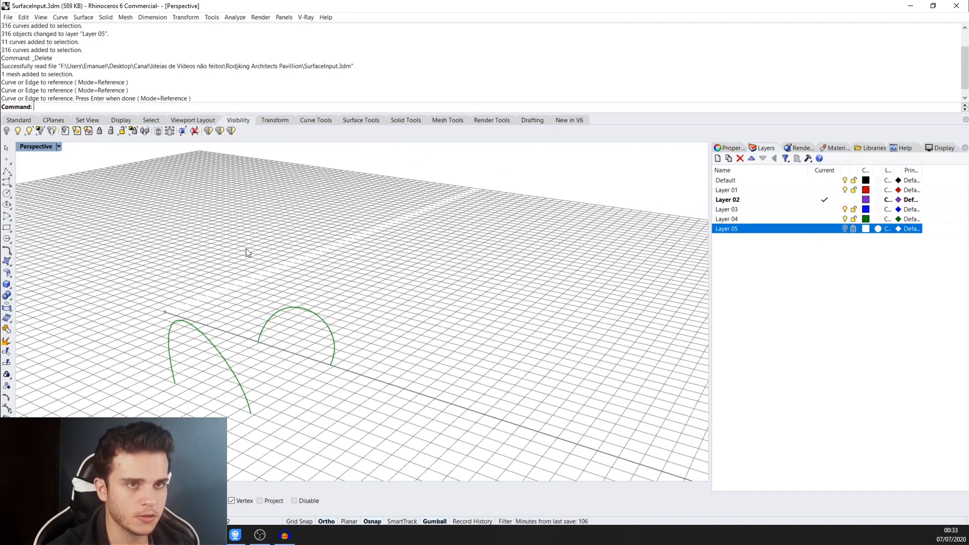
type("Grasshopper")
key("Return")
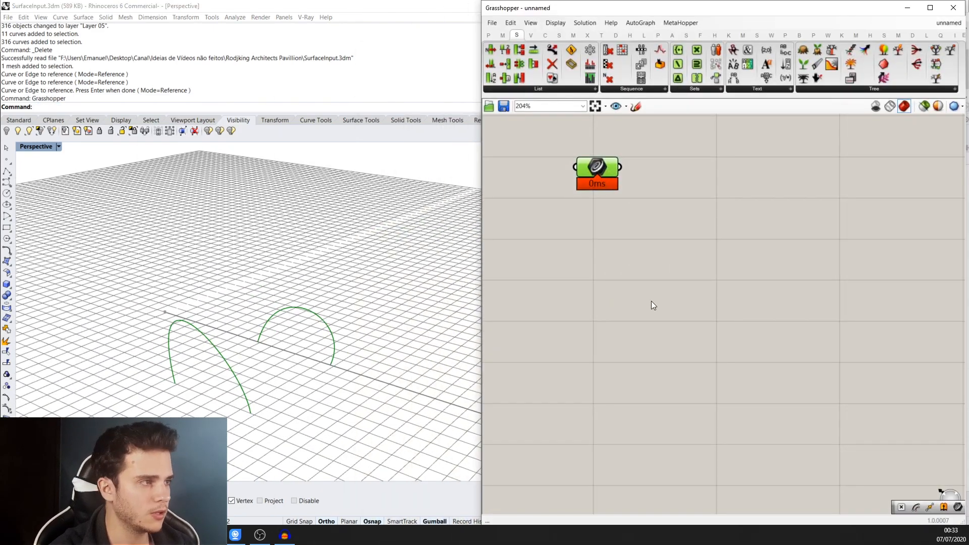
- Reparameterize the Curve parameter that holds the two arch curves
scroll(651, 302, "down", 2)
right_click_drag(651, 301, 630, 314)
scroll(602, 233, "up", 3)
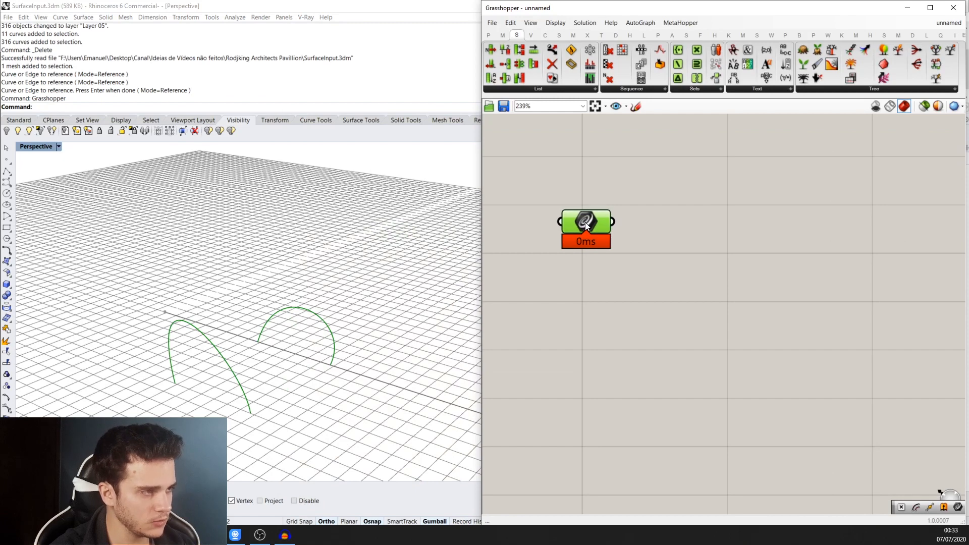
right_click(585, 222)
left_click(629, 323)
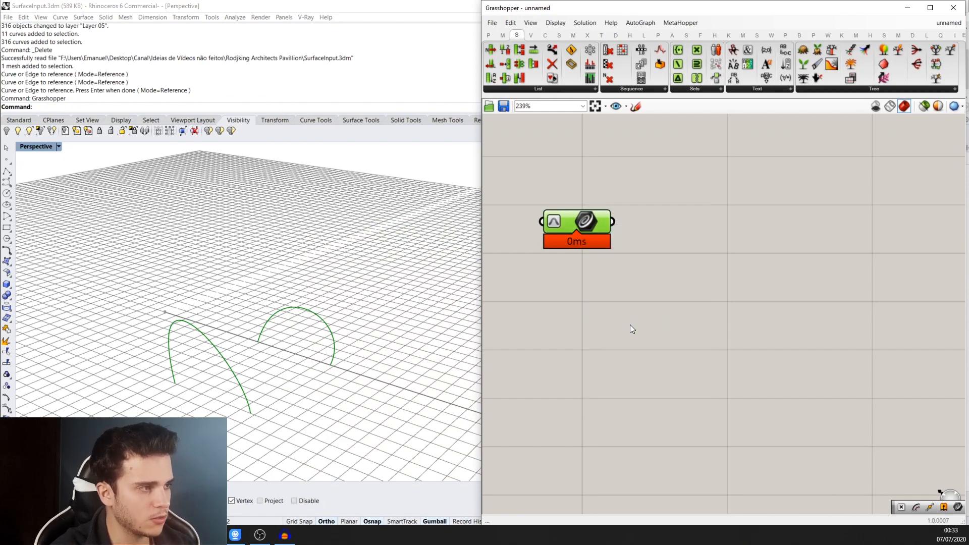
- Add a Loft component and connect the Curve parameter to its curves input to build a surface between both arches
scroll(617, 308, "down", 3)
right_click_drag(616, 305, 530, 227)
scroll(638, 282, "down", 1)
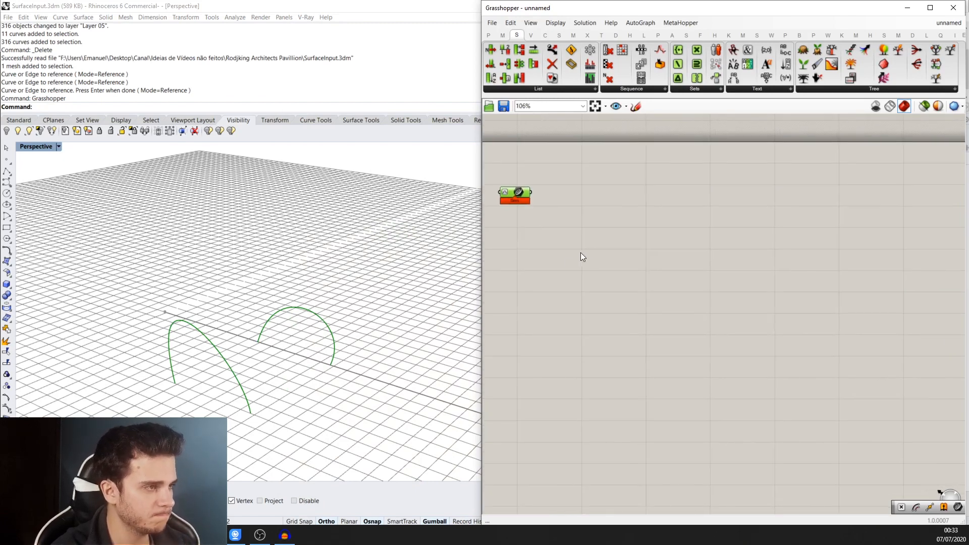
left_click(581, 252)
right_click_drag(320, 343, 323, 361)
double_click(558, 246)
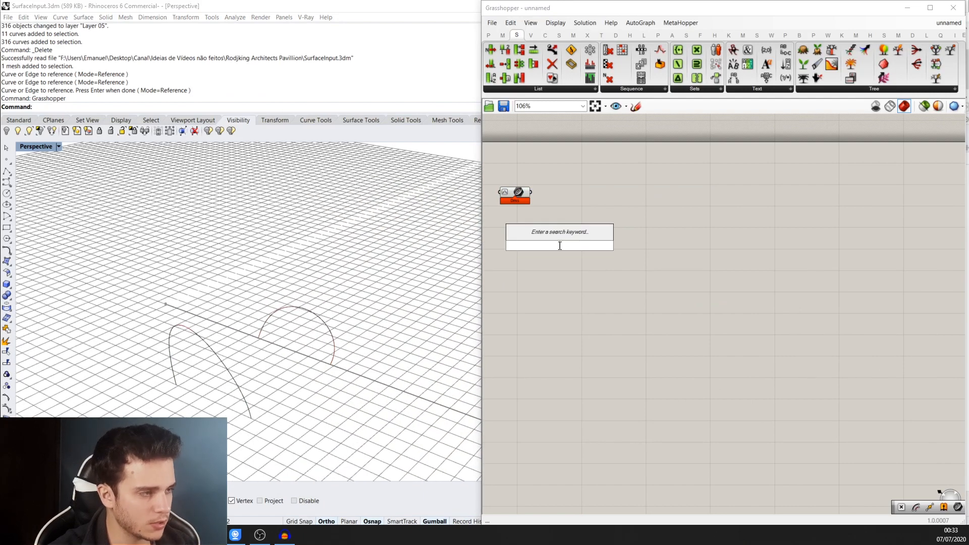
type("loft")
key("Return")
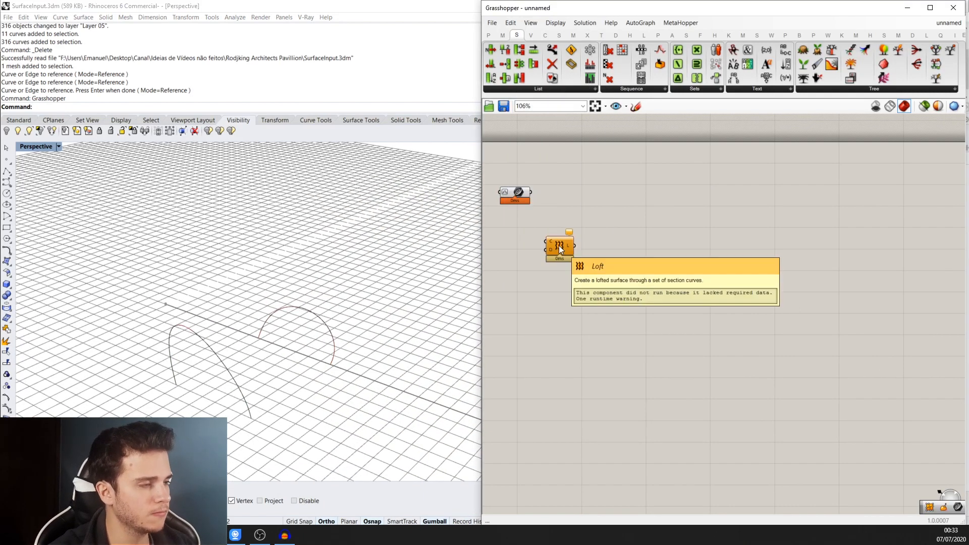
left_click_drag(559, 245, 551, 202)
scroll(525, 191, "up", 2)
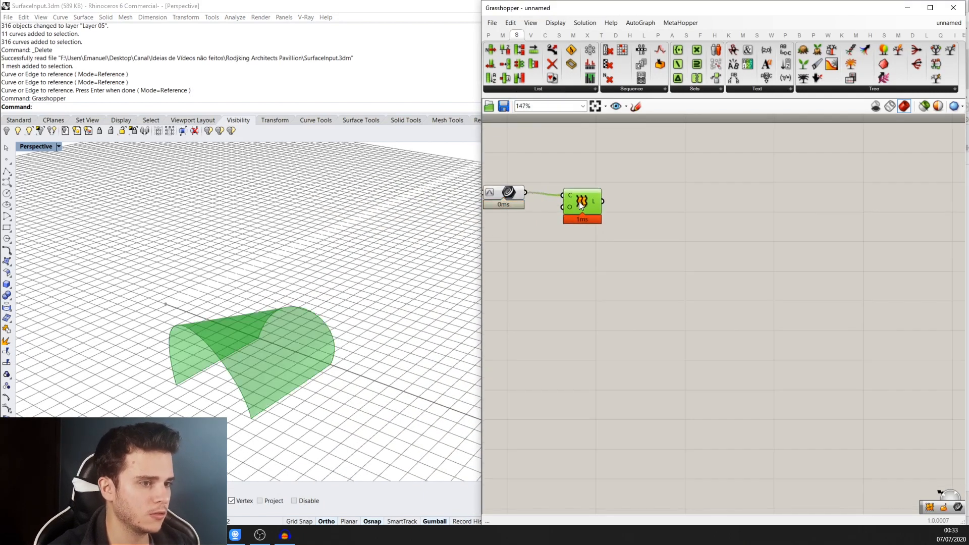
- Add a Divide Surface component and connect the Loft output to its surface input
right_click_drag(264, 339, 289, 286)
right_click_drag(249, 386, 282, 404)
scroll(564, 384, "down", 2)
right_click_drag(429, 388, 395, 330)
left_click(586, 298)
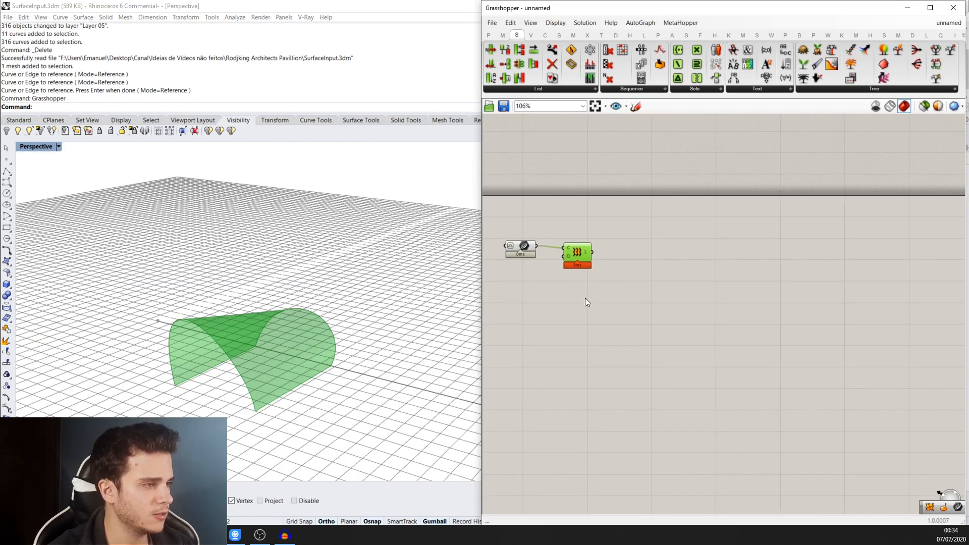
double_click(625, 299)
type("d")
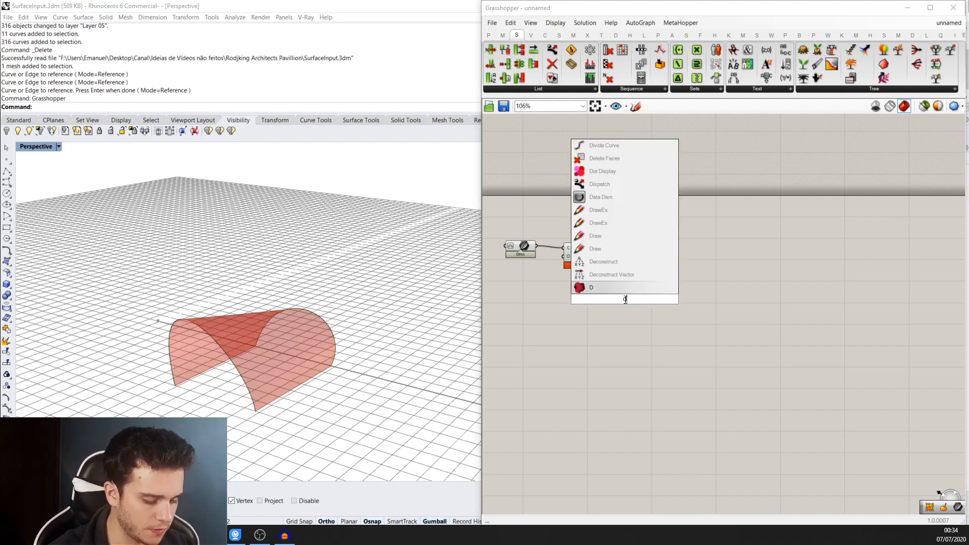
type("ivide su")
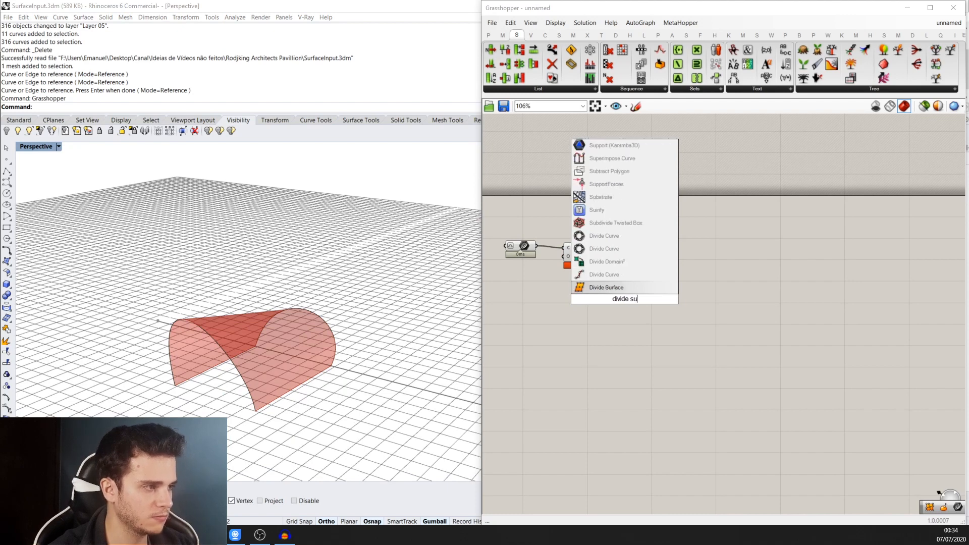
key("Return")
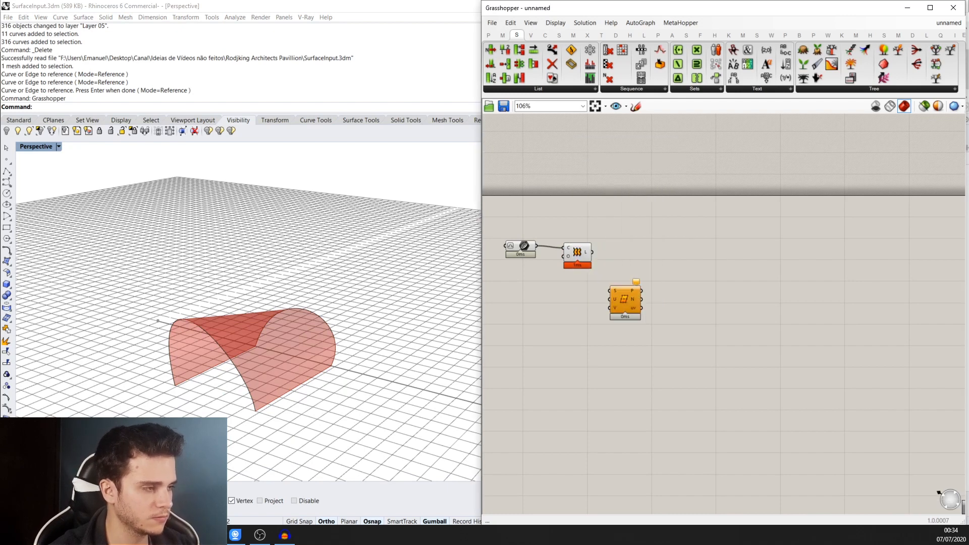
left_click_drag(624, 299, 620, 273)
left_click(611, 301)
- Add a number slider set to 20 and connect it to both the U and V counts of Divide Surface
double_click(611, 302)
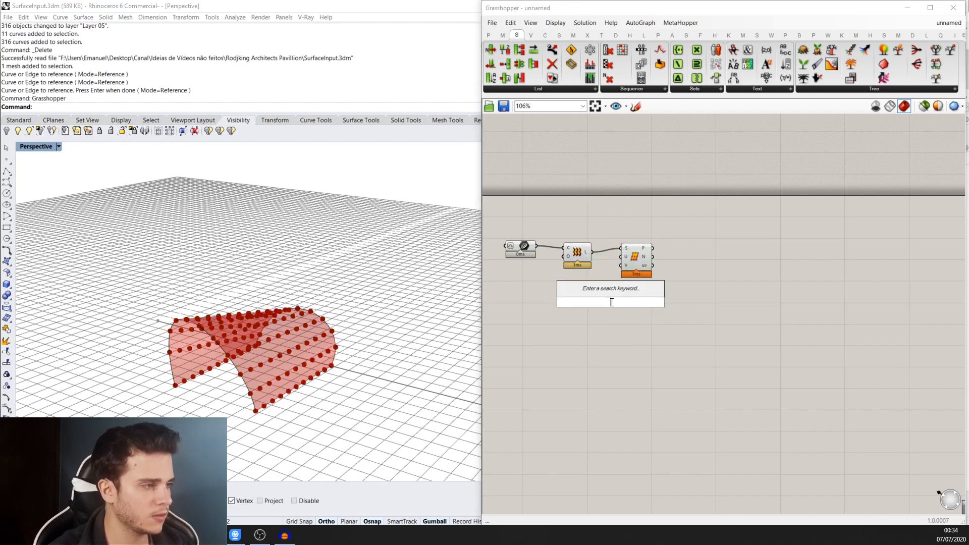
type("20")
key("Return")
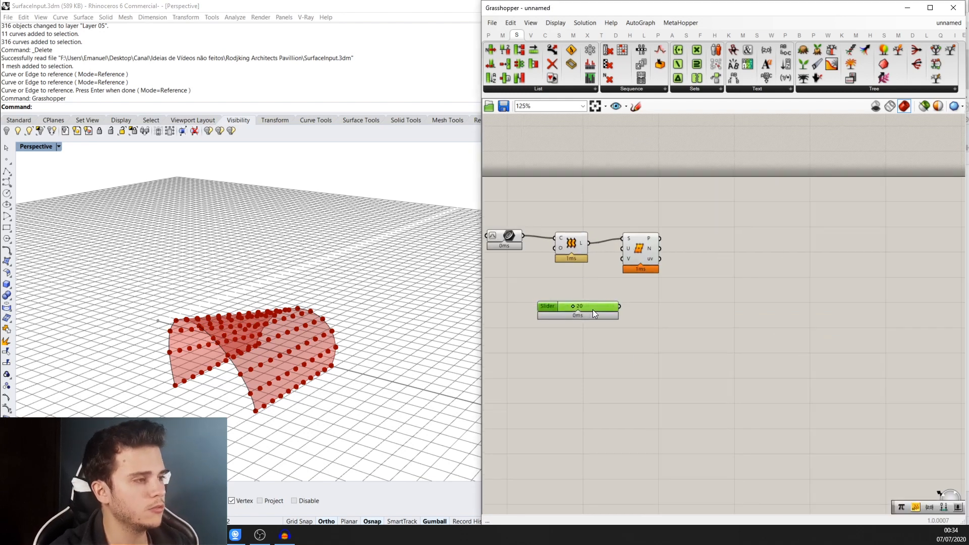
scroll(625, 285, "up", 3)
left_click_drag(649, 255, 594, 311)
left_click_drag(634, 268, 633, 267)
left_click_drag(643, 259, 699, 250)
left_click(632, 350)
scroll(575, 356, "down", 1)
- Examine the point grid on the lofted surface and compare it with the Portal of Awareness photo in the browser
right_click_drag(237, 377, 241, 323)
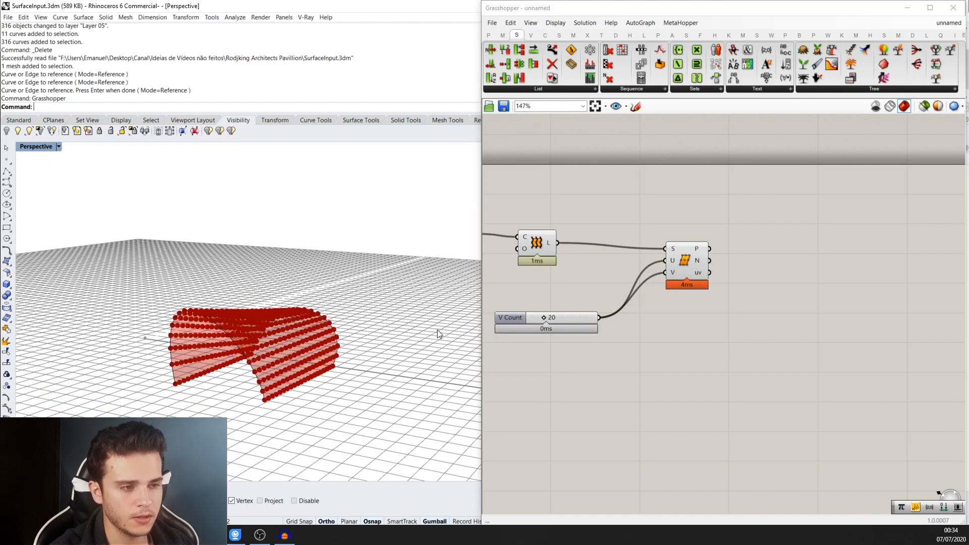
scroll(617, 276, "down", 2)
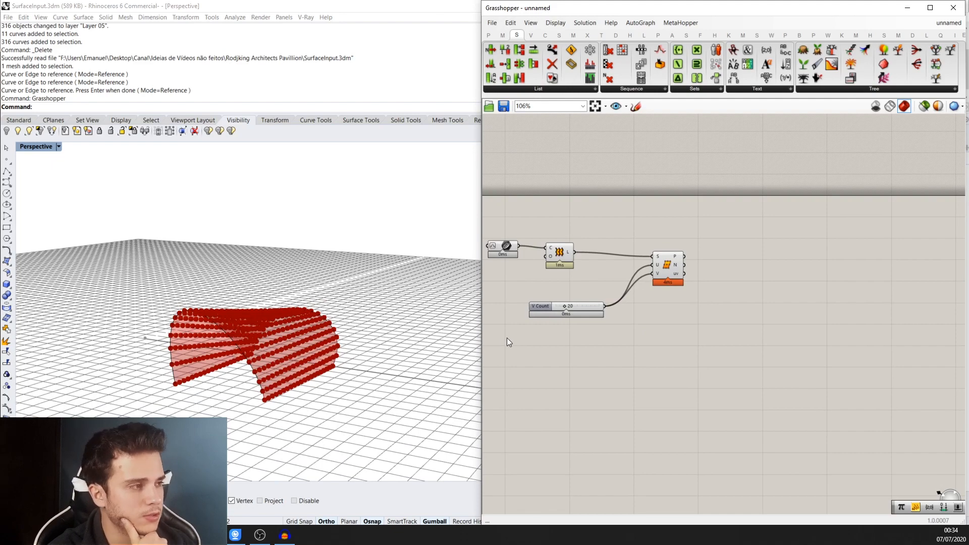
right_click_drag(260, 374, 313, 352)
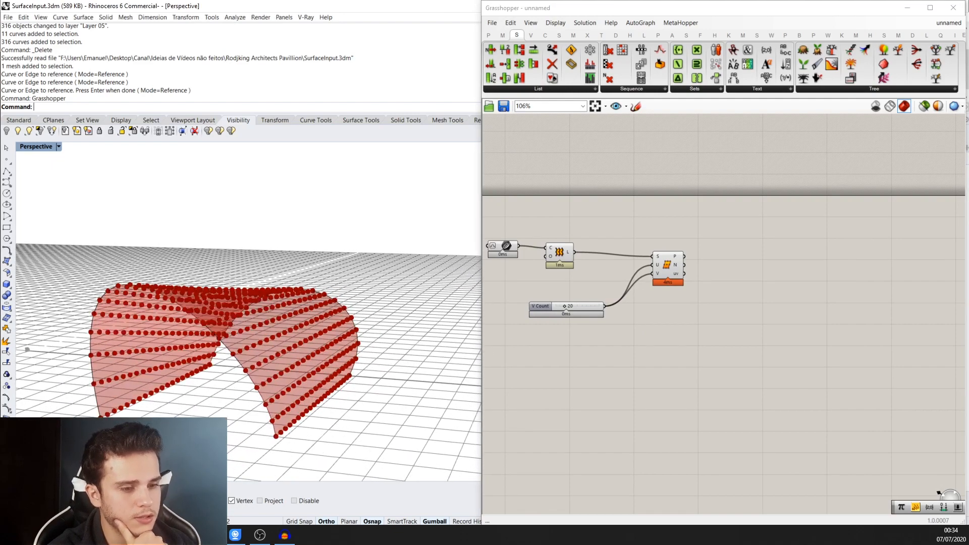
key("alt+Tab")
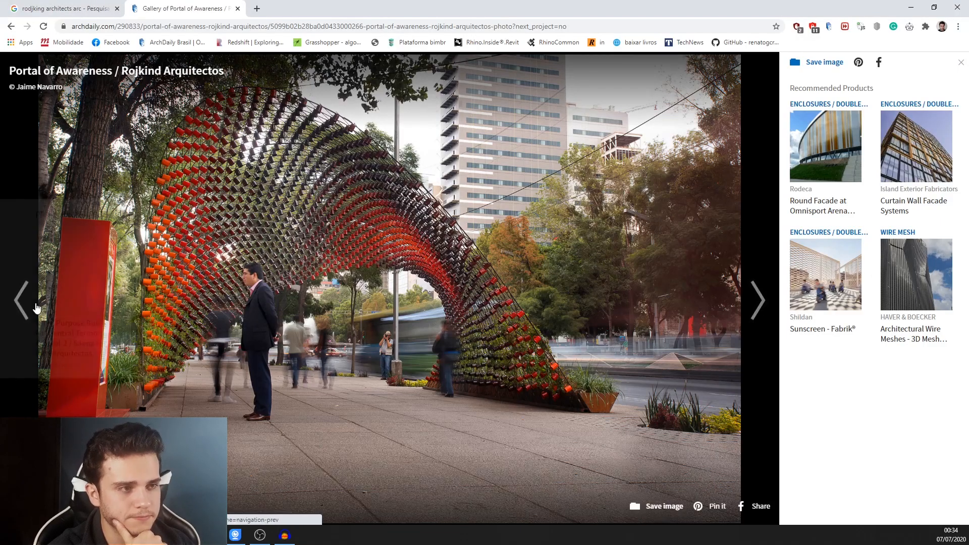
left_click(722, 325)
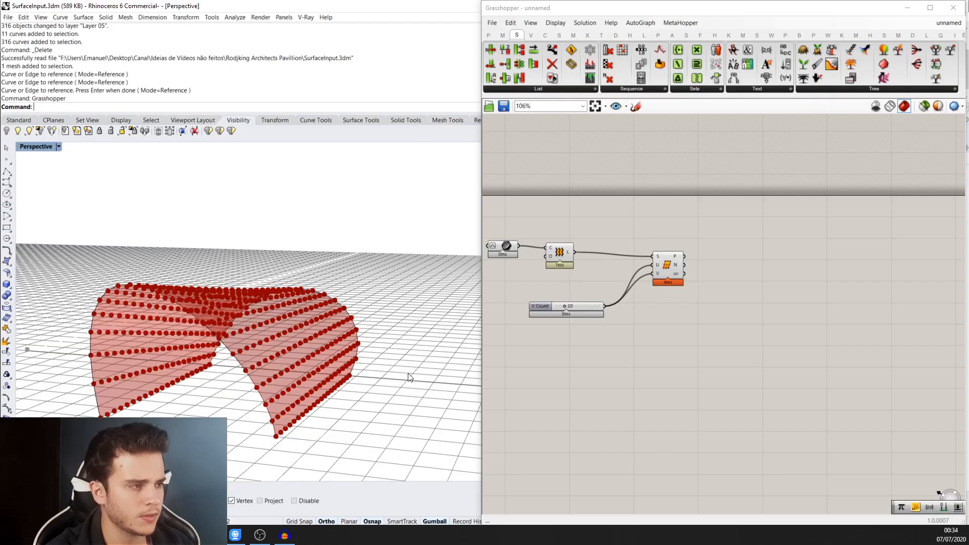
left_click(625, 304)
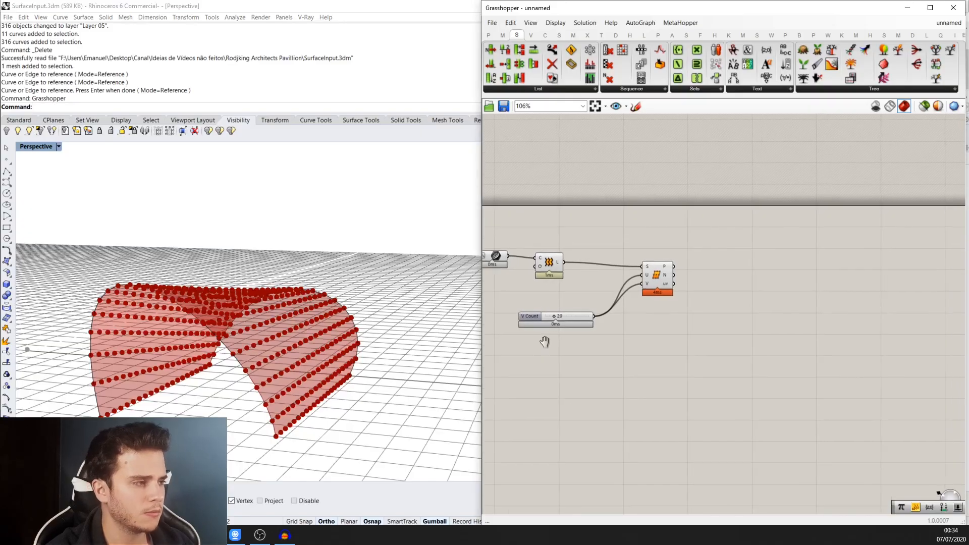
left_click_drag(656, 280, 650, 272)
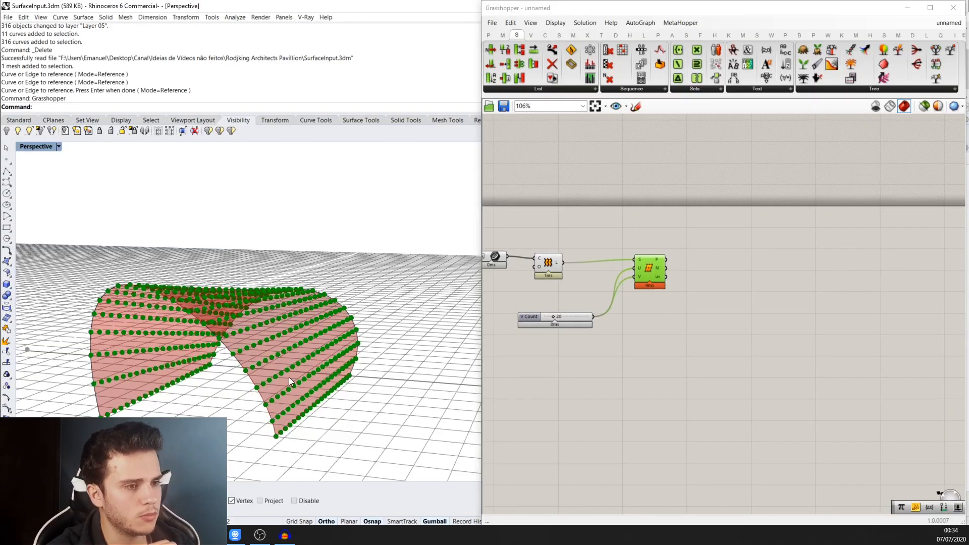
right_click_drag(289, 377, 288, 380)
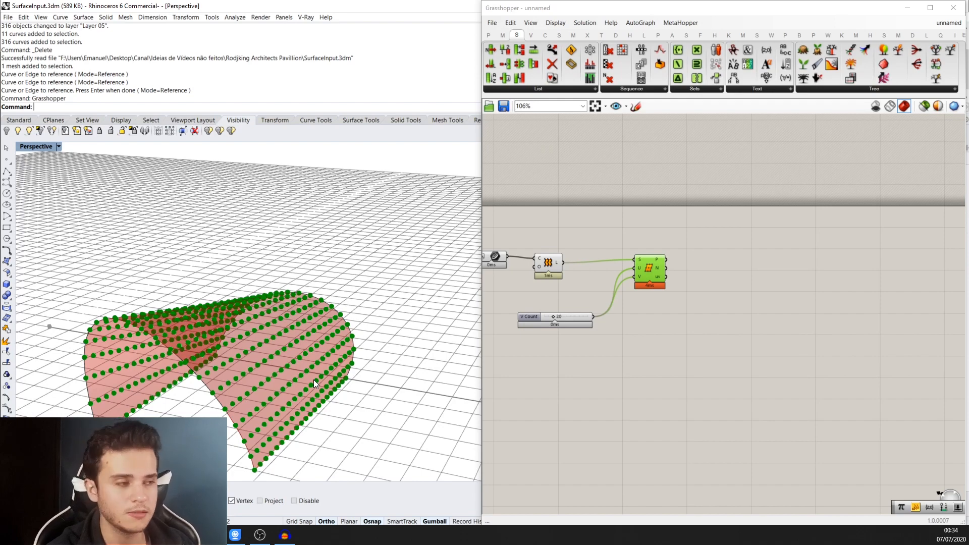
- Add a Relative Item component to the canvas after Divide Surface
scroll(676, 369, "up", 3)
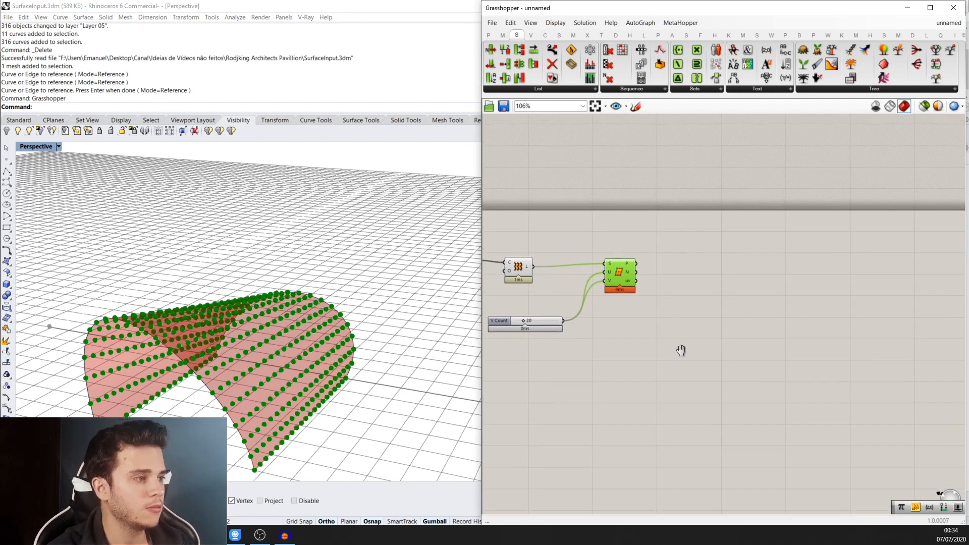
scroll(676, 358, "up", 1)
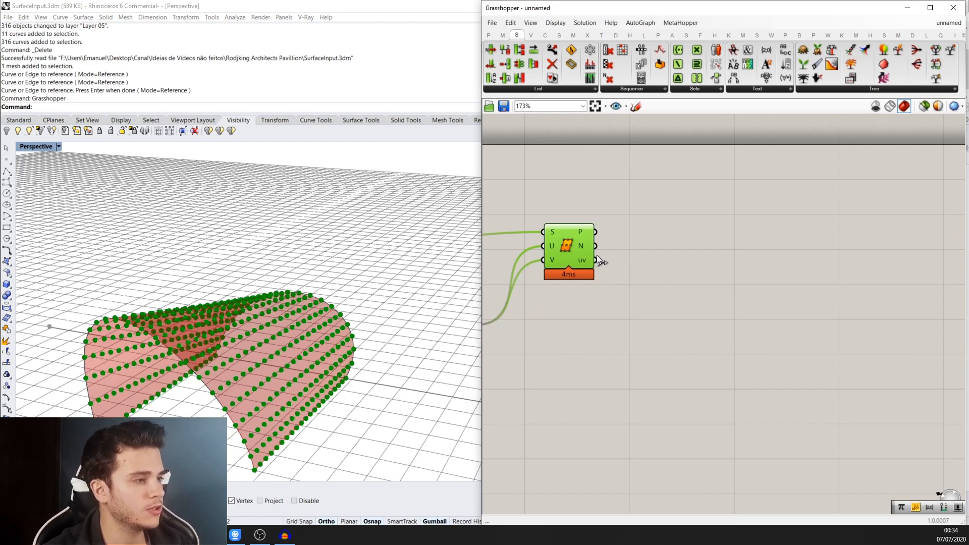
left_click(625, 301)
double_click(626, 301)
type("relativ")
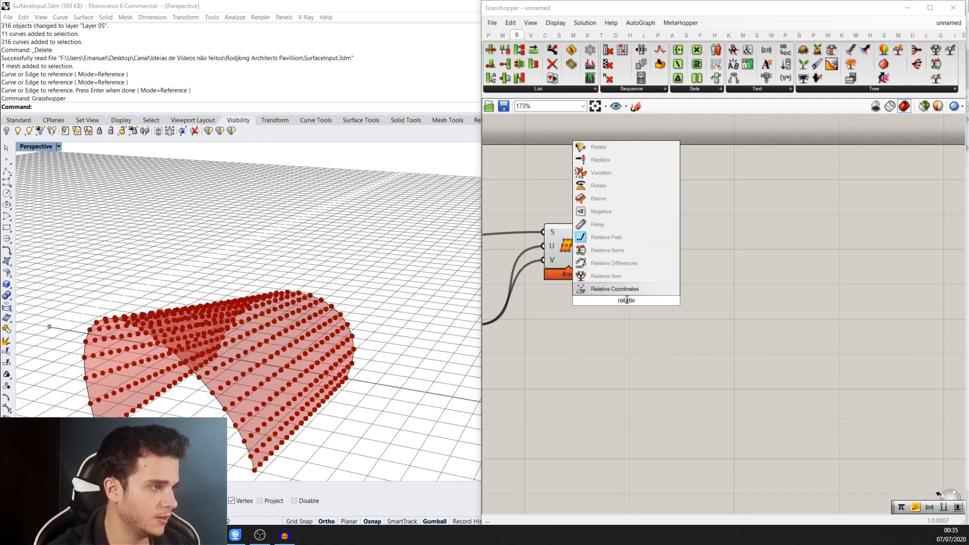
left_click(623, 275)
left_click_drag(629, 302, 733, 313)
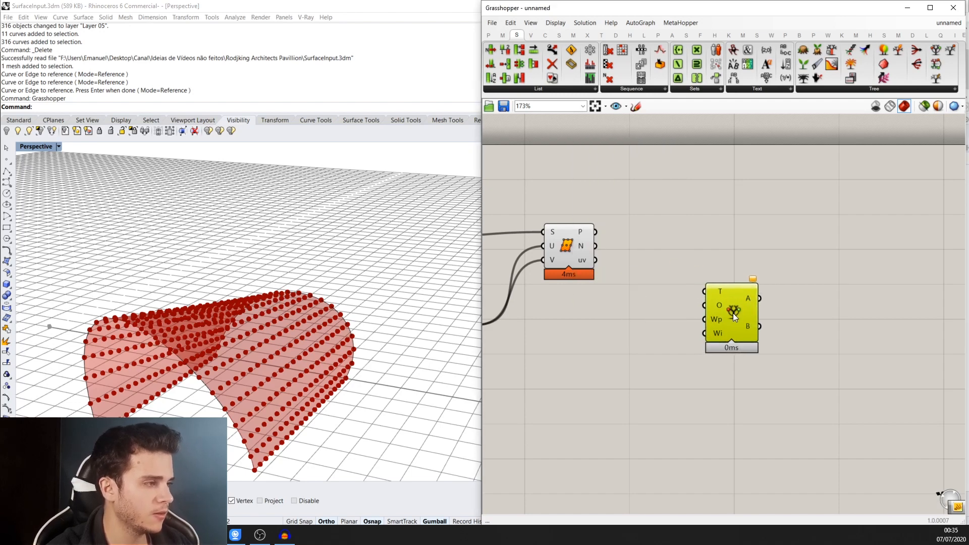
- Connect the points output of Divide Surface to the tree input of Relative Item
right_click_drag(775, 288, 744, 217)
scroll(659, 223, "down", 2)
left_click(579, 188)
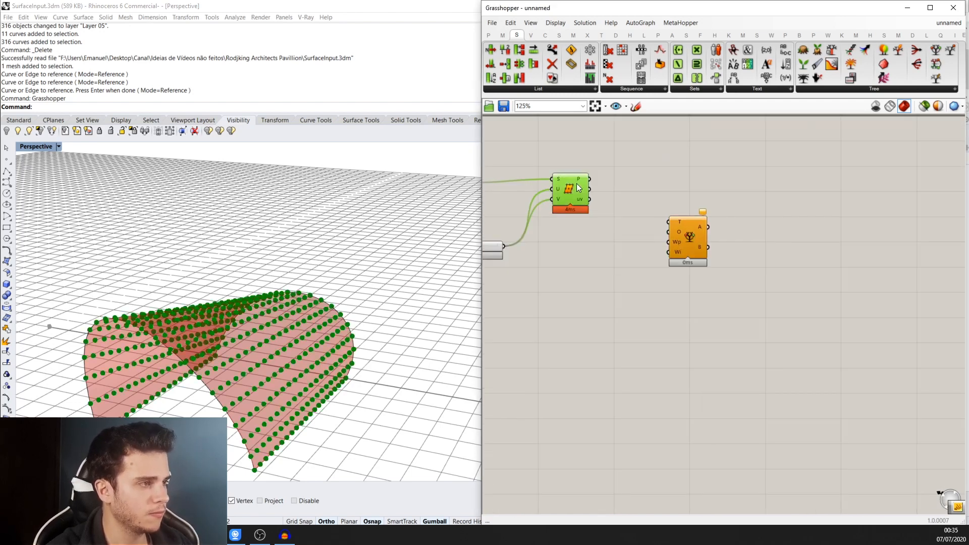
scroll(568, 197, "up", 1)
mouse_move(573, 189)
left_mouse_down()
mouse_move(607, 198)
mouse_move(572, 173)
left_mouse_up()
left_click(695, 230)
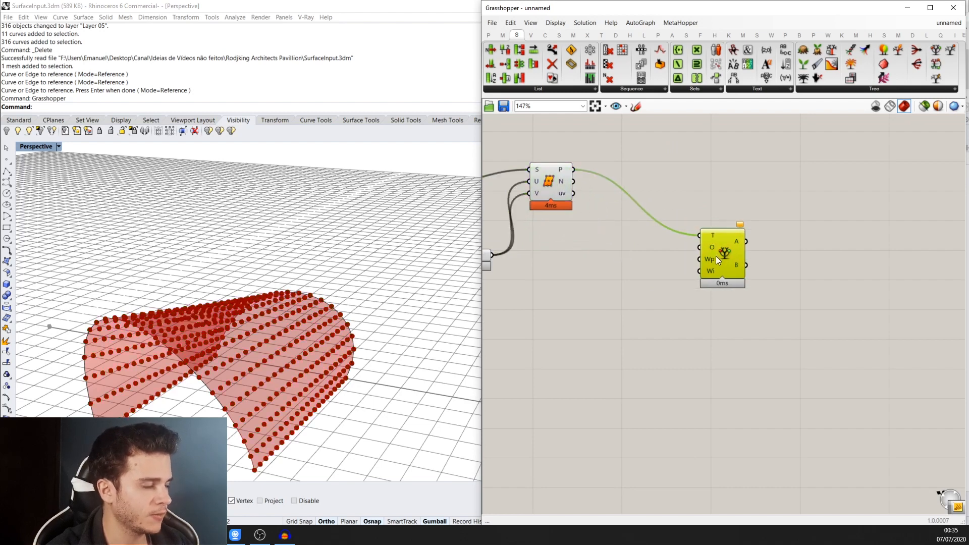
- Place a Shift List component above Relative Item to compare the two offset approaches
scroll(712, 242, "up", 4)
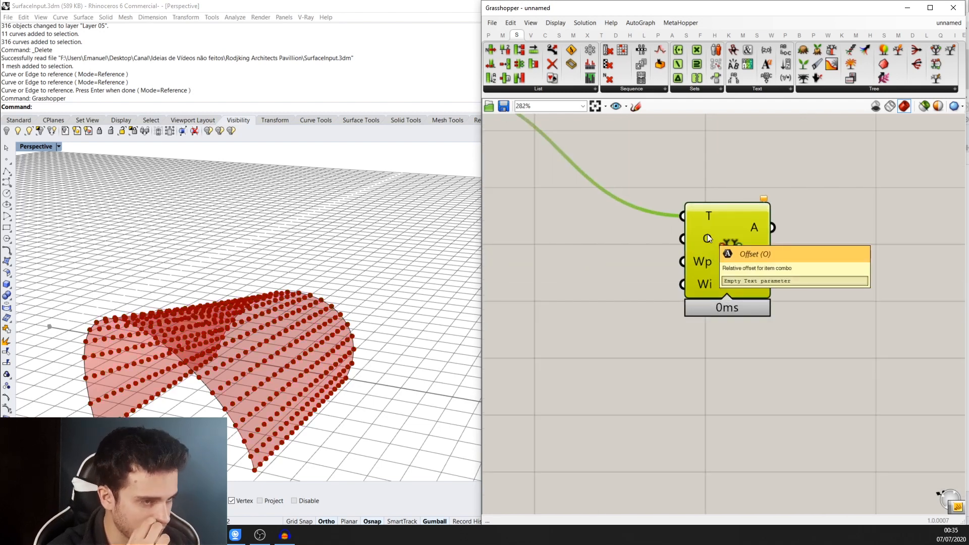
scroll(647, 326, "down", 2)
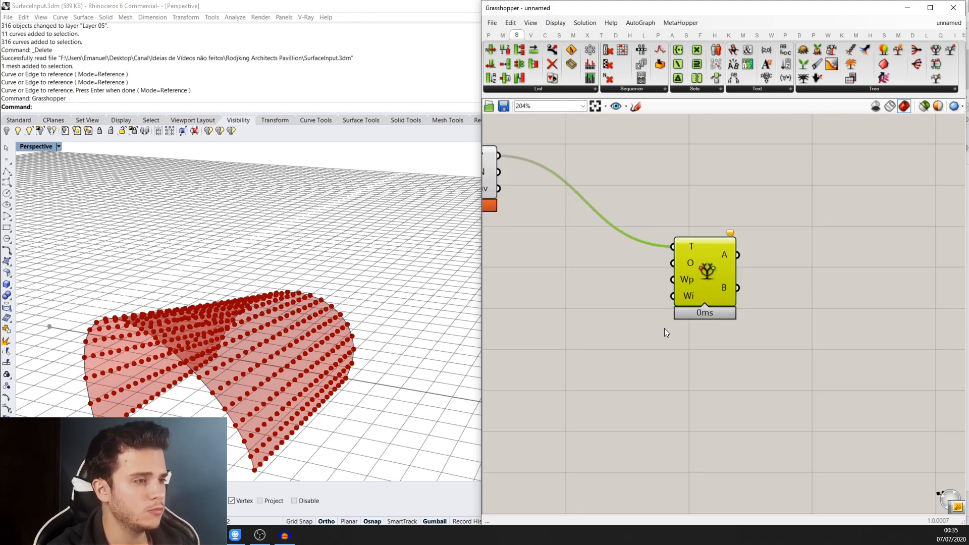
left_click(550, 89)
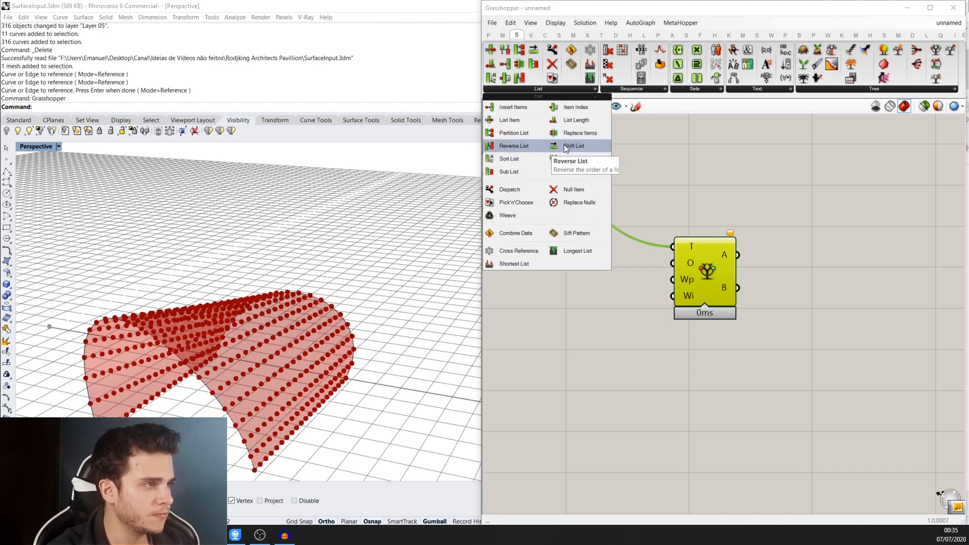
left_click_drag(575, 145, 678, 200)
left_click(666, 195)
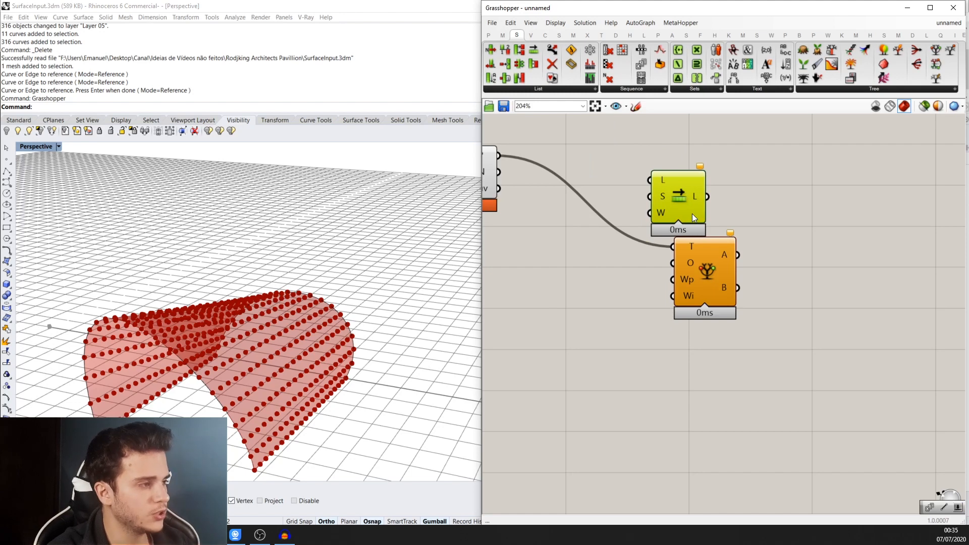
left_click_drag(691, 282, 682, 296)
- Inspect the rows of division points and neighbouring points along the lofted surface's edges
scroll(263, 404, "up", 4)
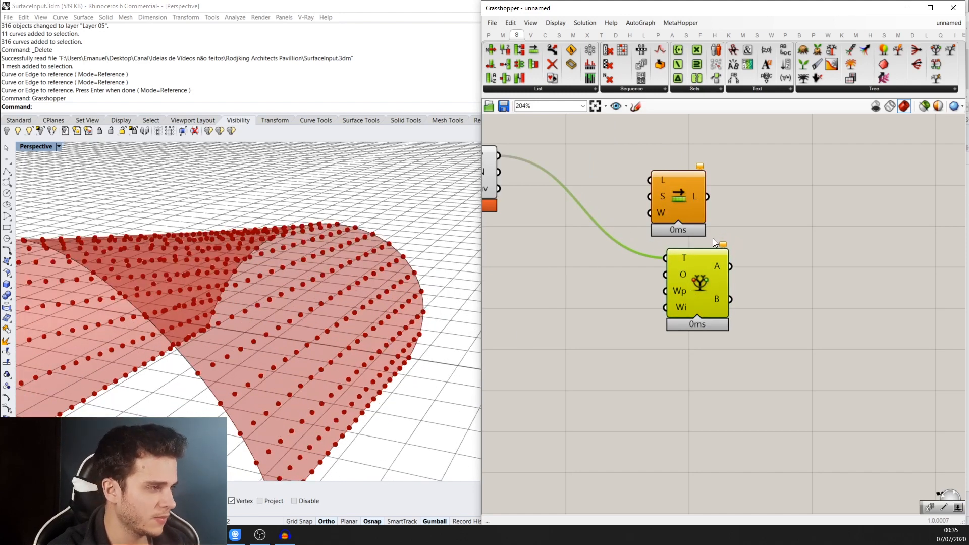
scroll(357, 343, "down", 3)
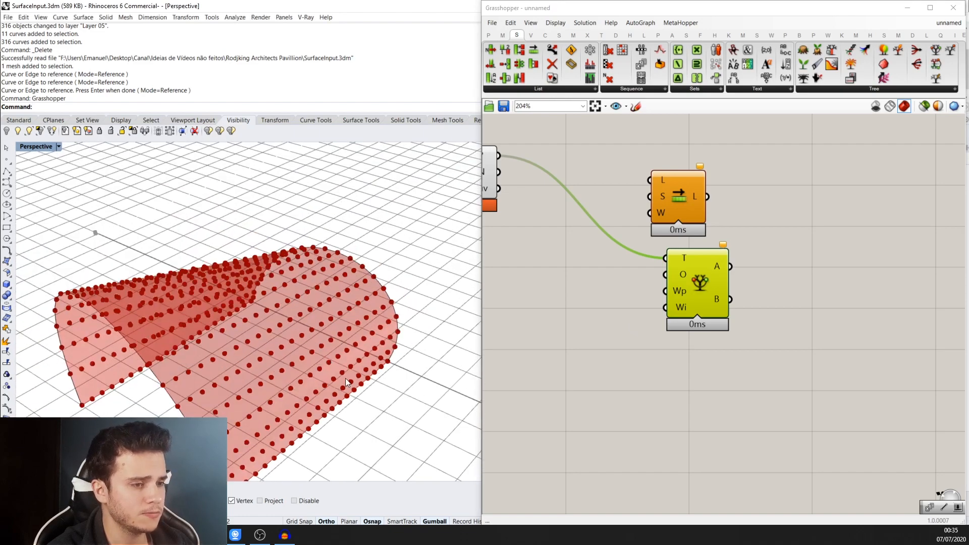
scroll(736, 260, "up", 3)
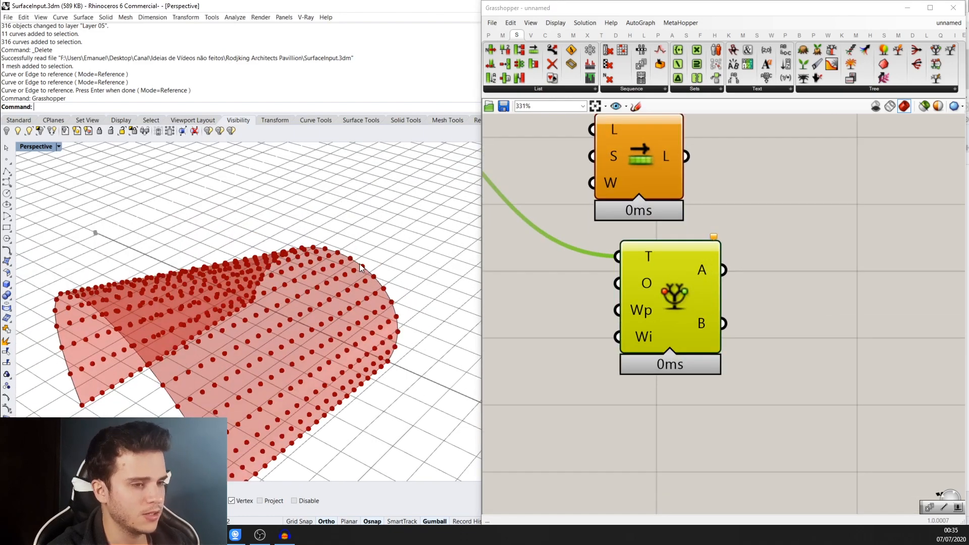
scroll(360, 267, "up", 5)
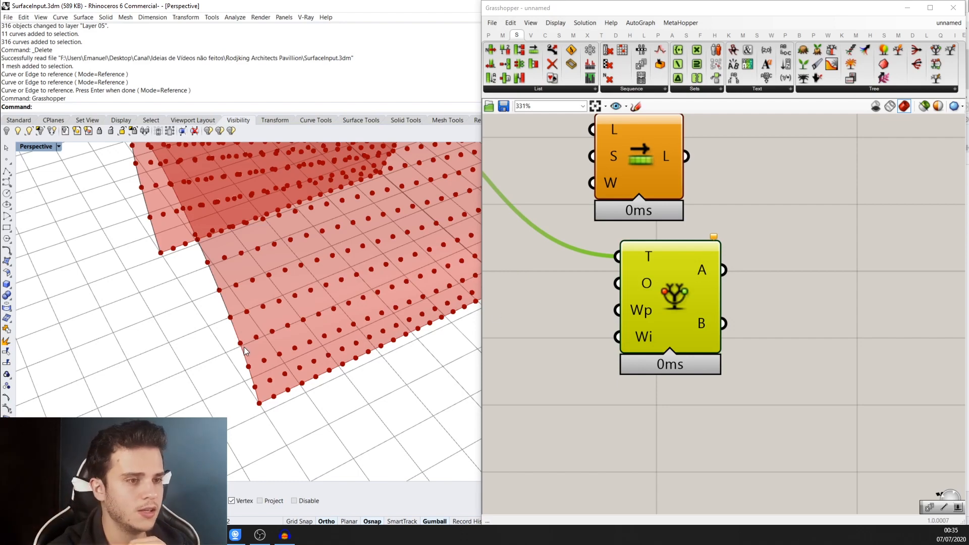
scroll(255, 316, "down", 7)
right_click_drag(256, 316, 302, 341)
scroll(299, 304, "up", 4)
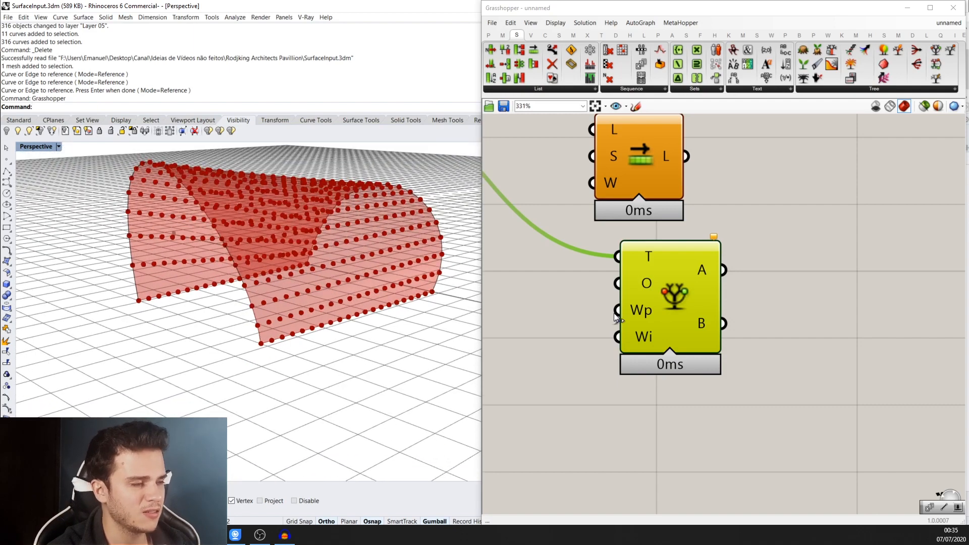
- Delete the Shift List component and move Relative Item up into the freed space
scroll(673, 309, "down", 1)
left_click_drag(649, 171, 658, 169)
key("Delete")
left_click_drag(674, 276, 685, 186)
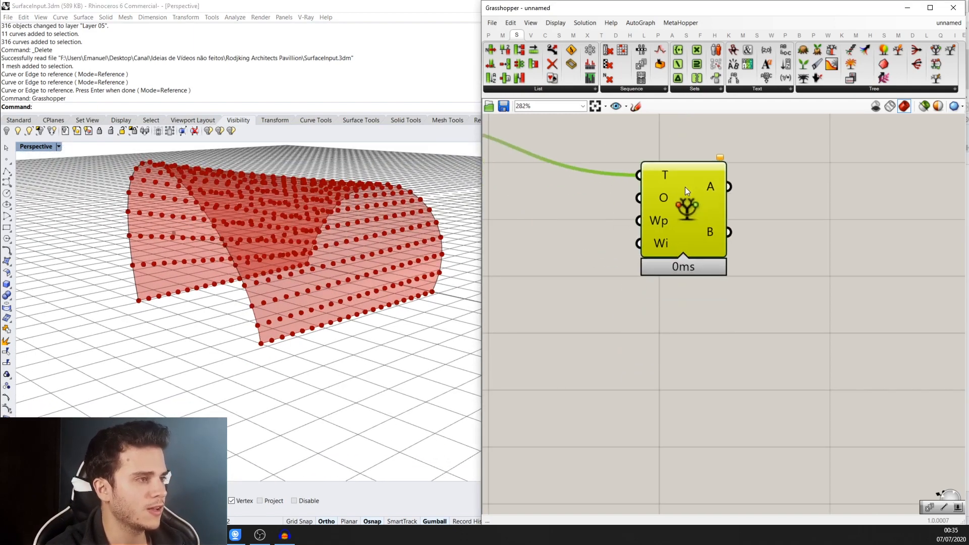
- Place a text panel below the Relative Item component and enter a pair of empty curly braces in it
scroll(685, 186, "down", 2)
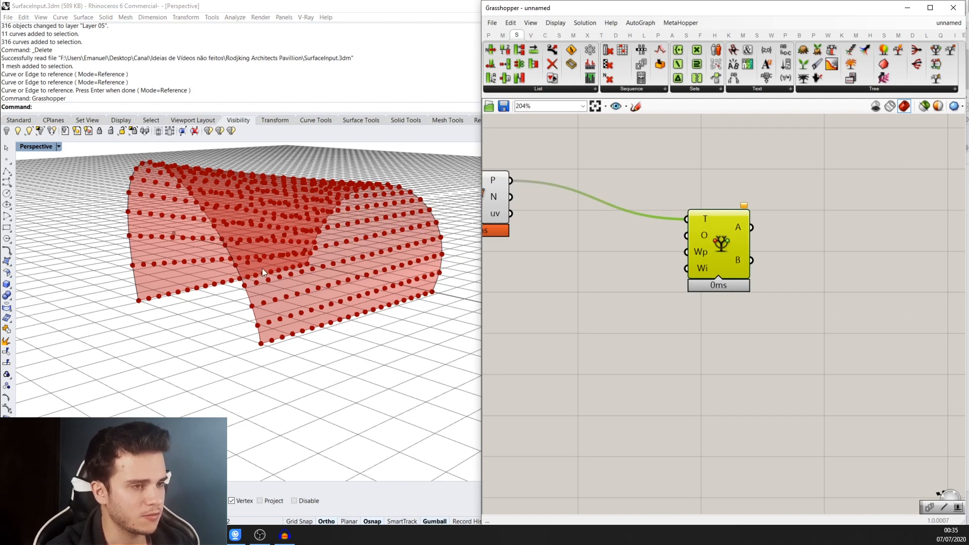
double_click(601, 337)
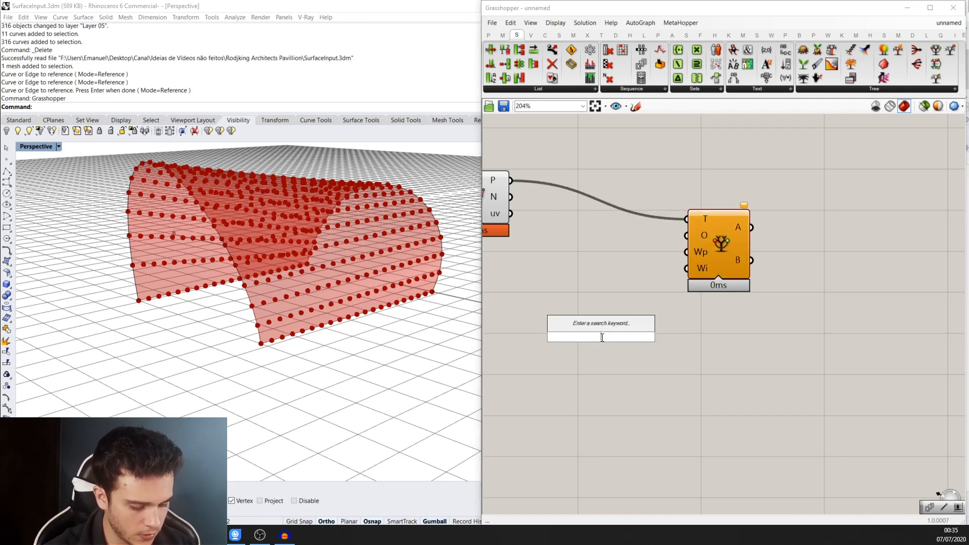
type("//")
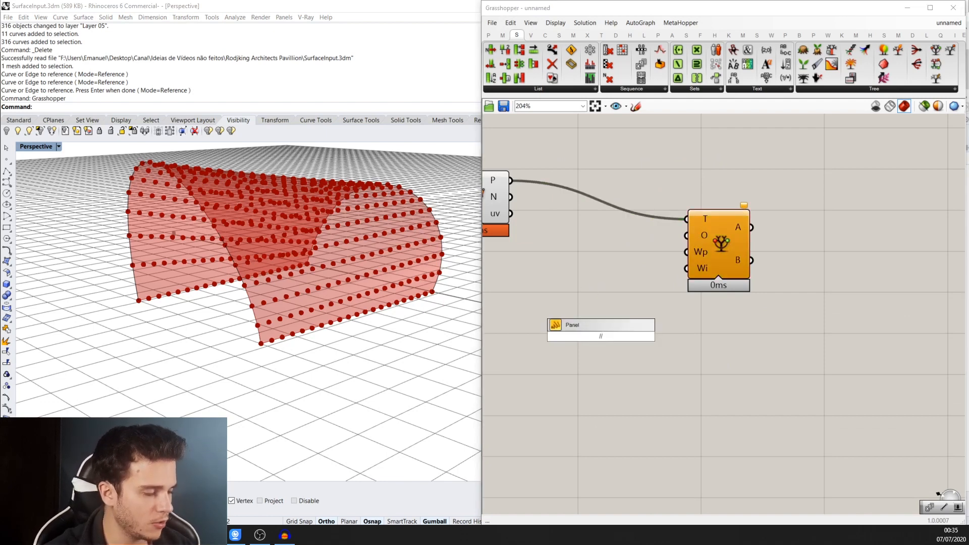
key("Return")
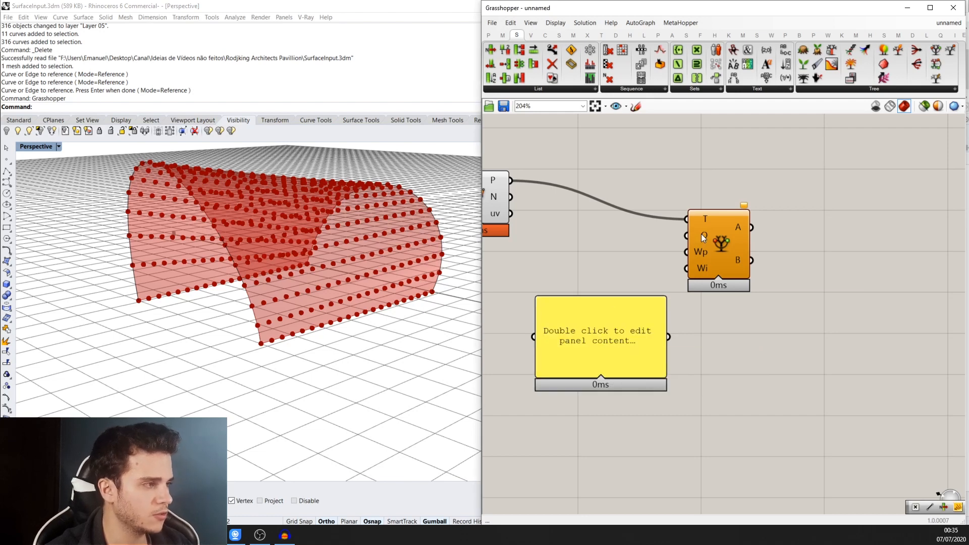
double_click(571, 367)
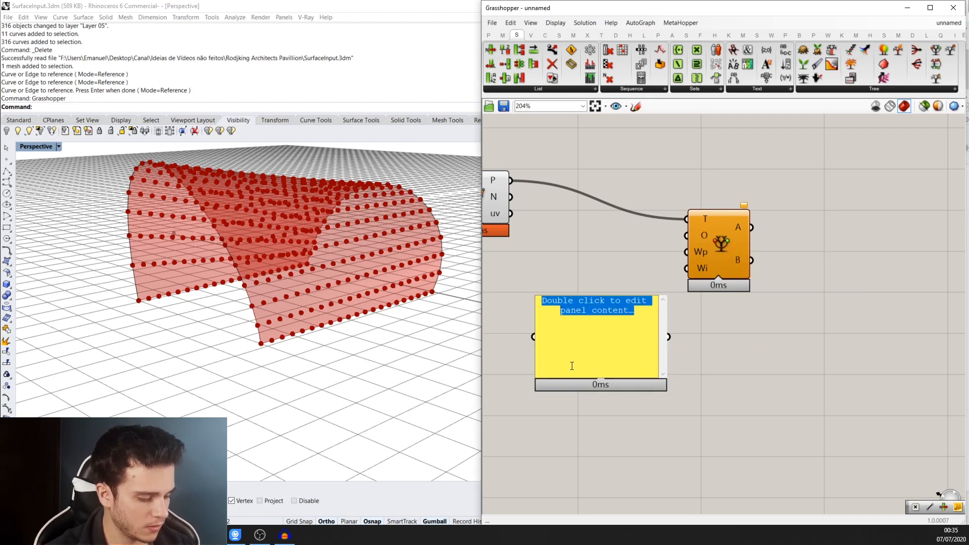
key("BackSpace")
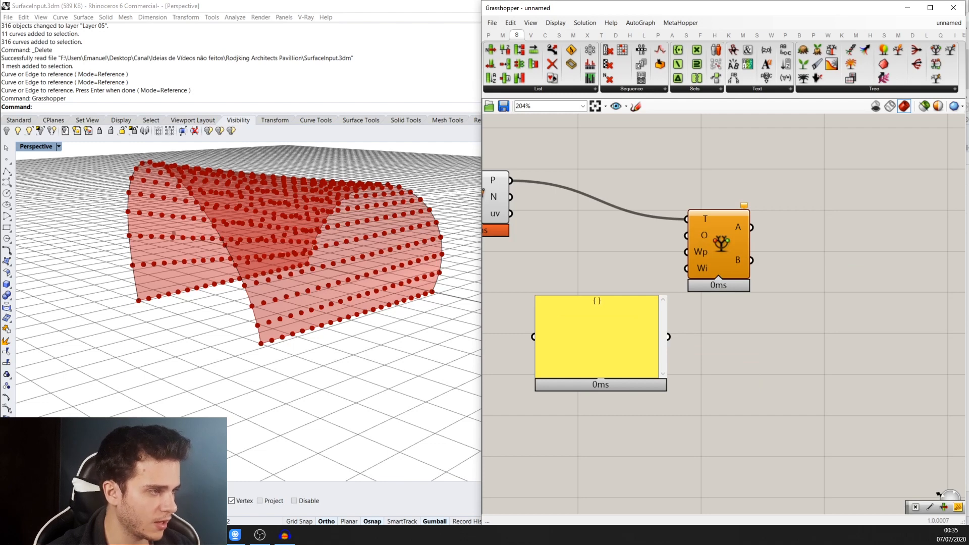
- Add a panel wired to the points output of Divide Surface and read the branch path of the point data
right_click_drag(573, 232, 638, 280)
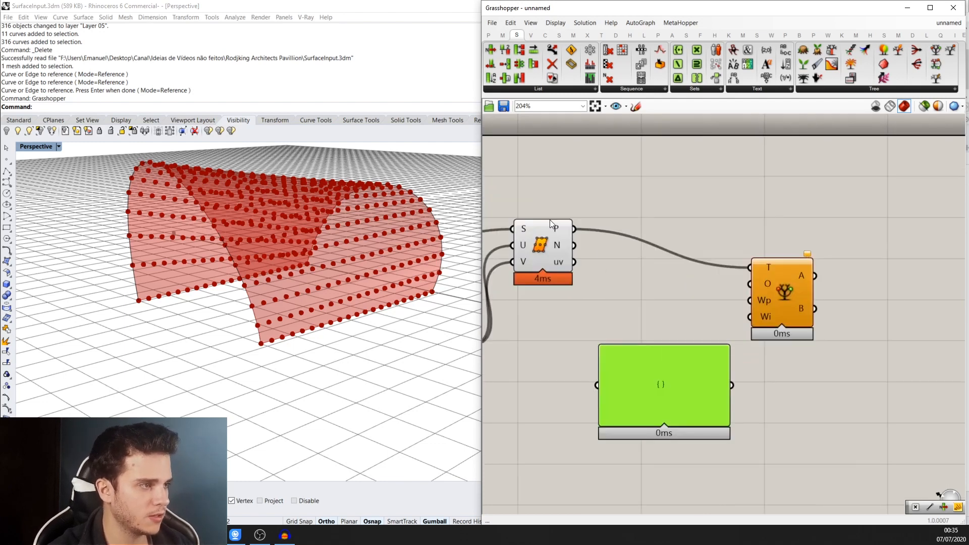
double_click(631, 178)
type("panel")
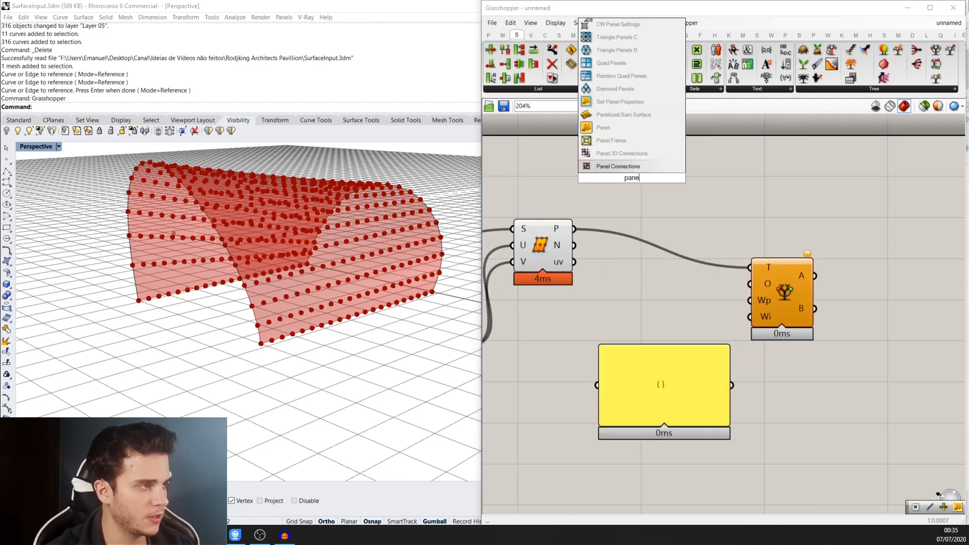
left_click(624, 138)
left_click_drag(567, 215, 594, 192)
scroll(736, 175, "up", 2)
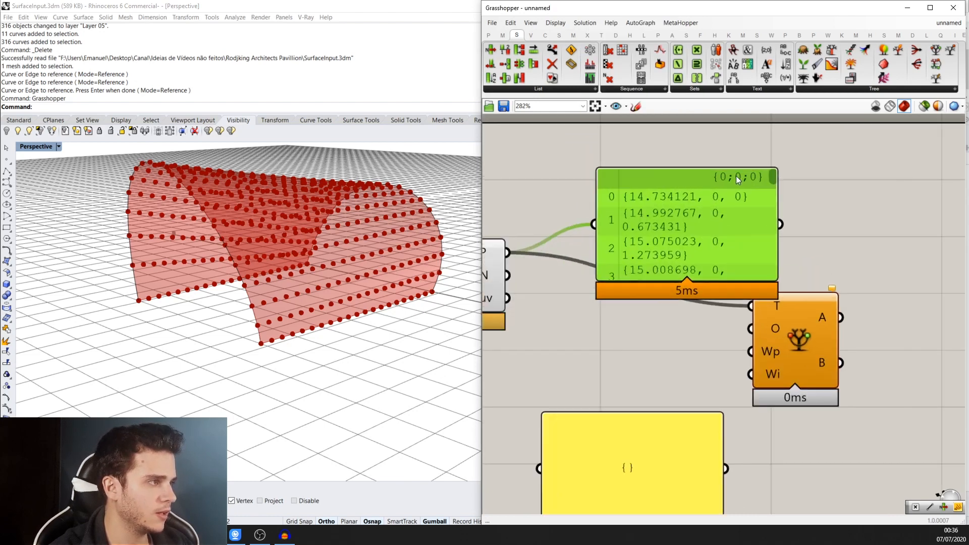
scroll(738, 183, "down", 2)
- Check the branch structure of the division points with a temporary Param Viewer, and delete the viewer
double_click(677, 295)
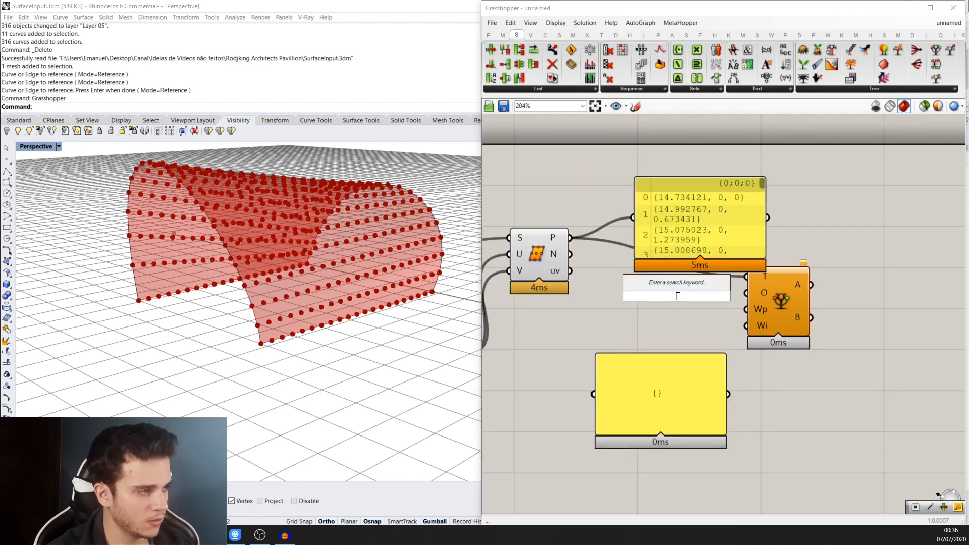
type("parm")
key("BackSpace")
type("am b")
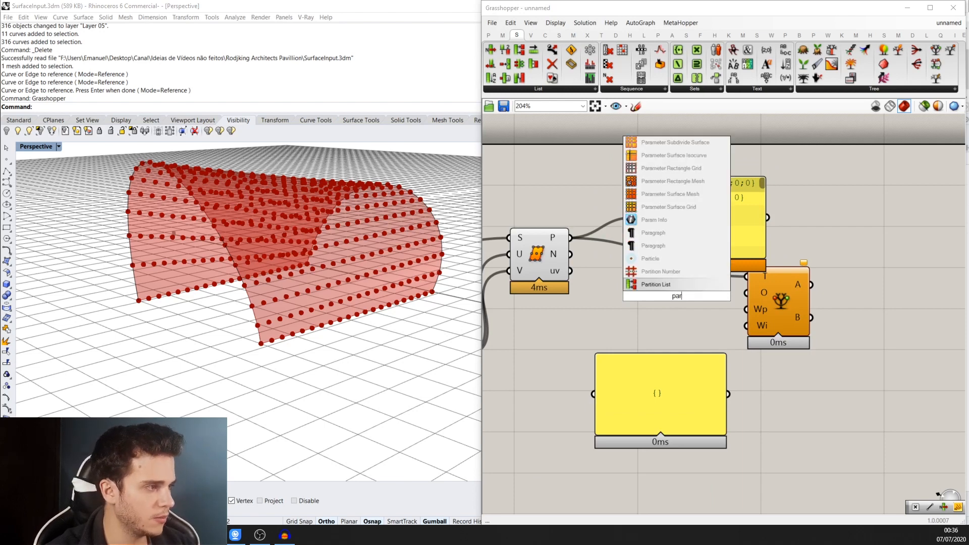
type("i")
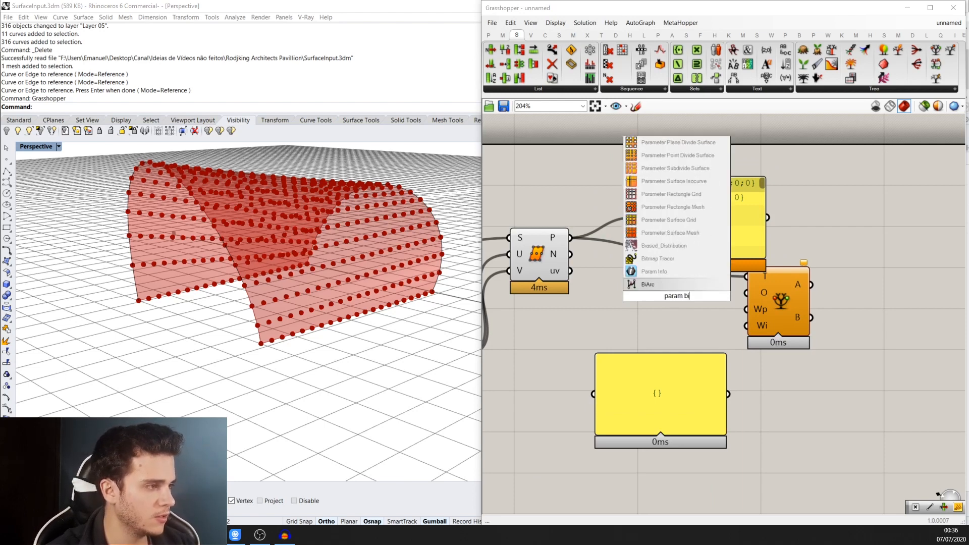
key("BackSpace")
key("BackSpace")
type("vi")
key("Return")
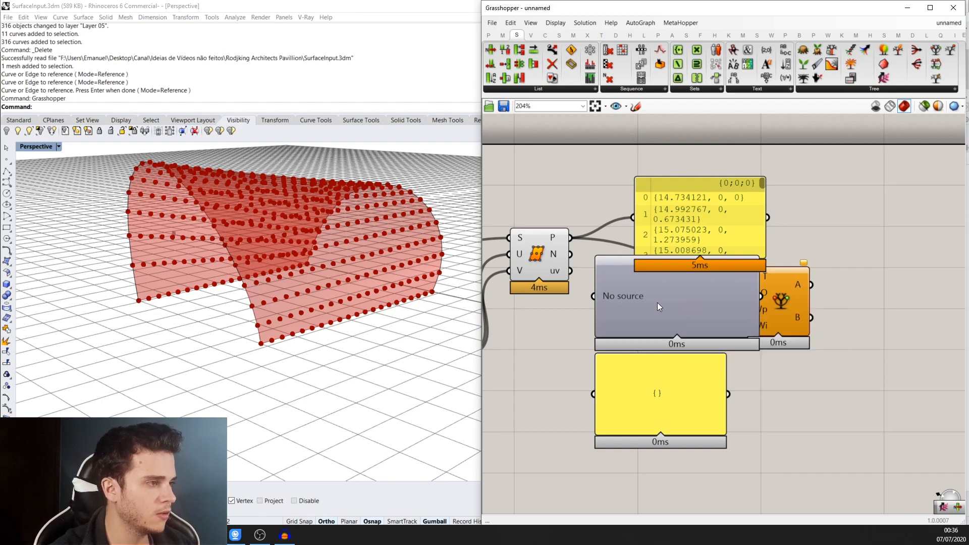
left_click_drag(571, 237, 594, 295)
left_click_drag(666, 292, 840, 347)
scroll(797, 219, "up", 3)
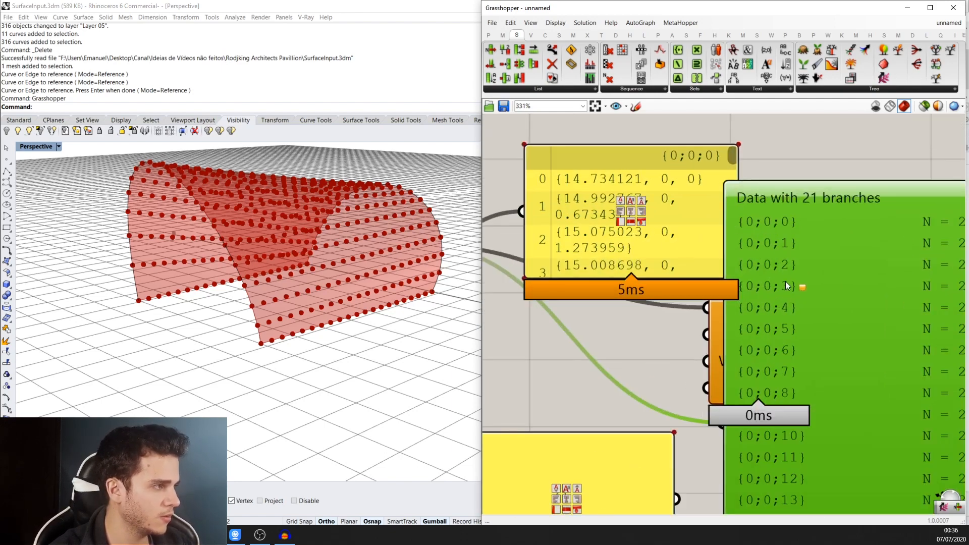
mouse_move(793, 323)
left_mouse_down()
mouse_move(796, 337)
mouse_move(798, 316)
left_mouse_up()
key("Delete")
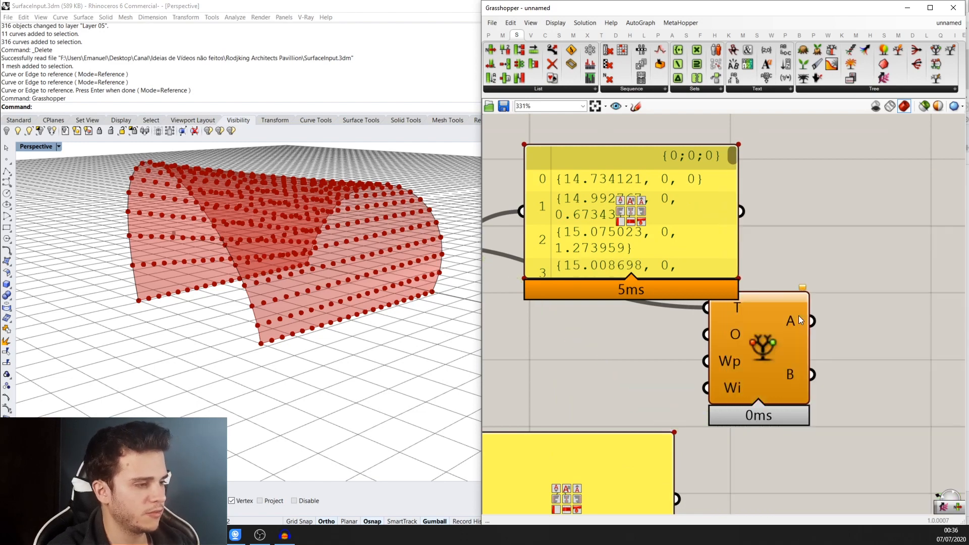
- Fill in the braces of the text panel below Relative Item so the offset reads {0;0;+1}
scroll(772, 174, "down", 2)
scroll(635, 412, "up", 2)
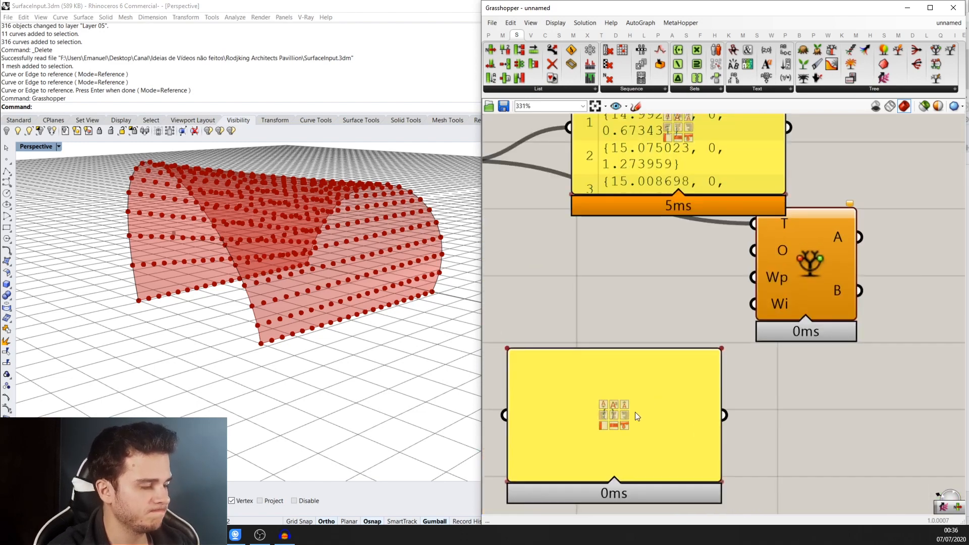
double_click(654, 372)
left_click(703, 358)
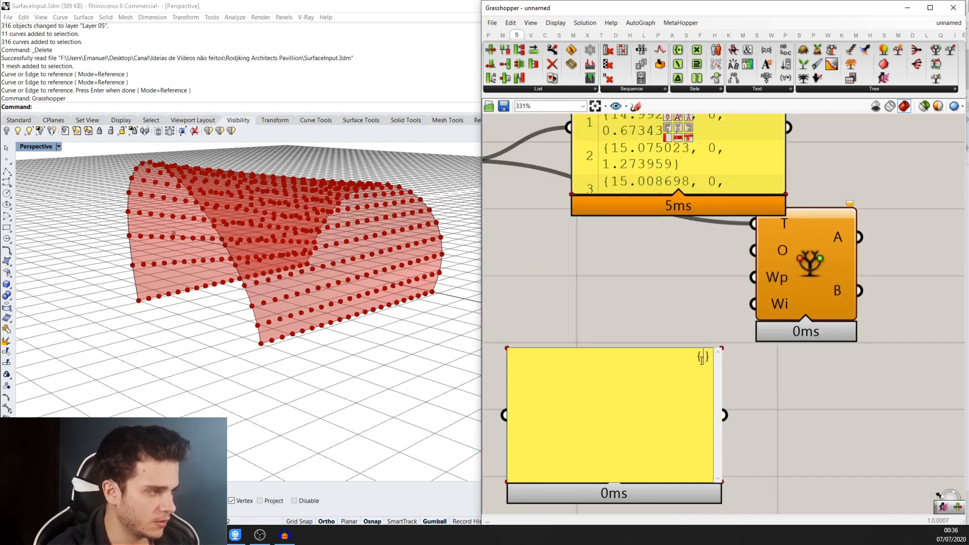
type("0;0;")
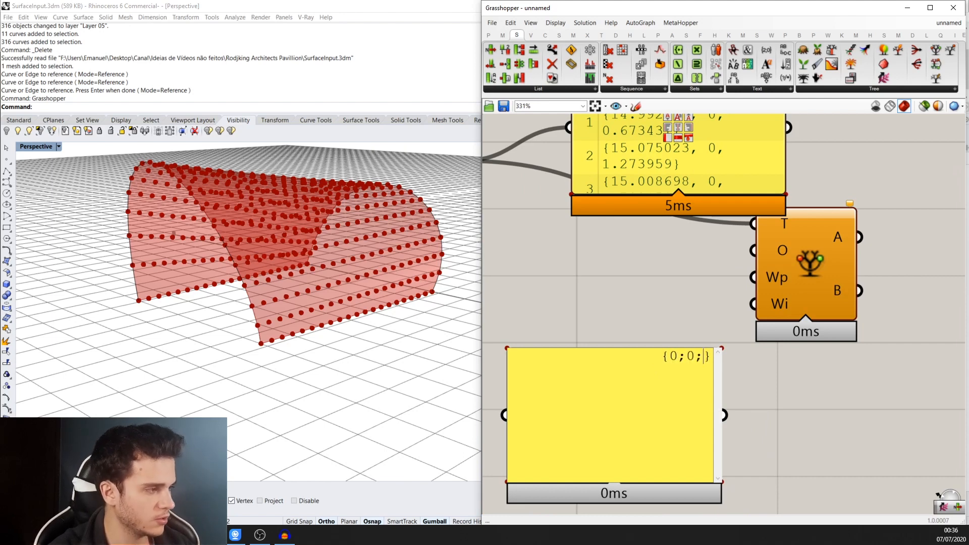
type("+1")
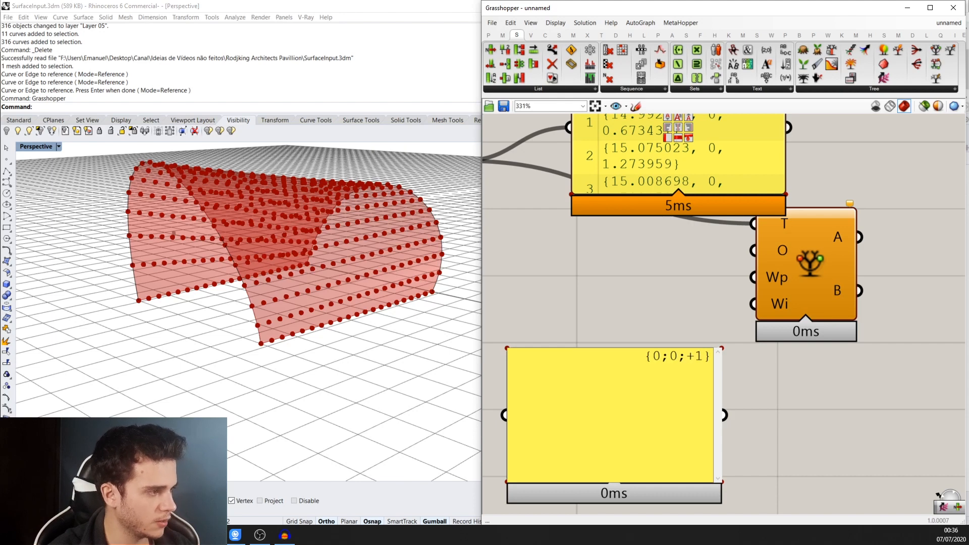
left_click(751, 405)
- Delete the oversized offset text panel below Relative Item
double_click(673, 433)
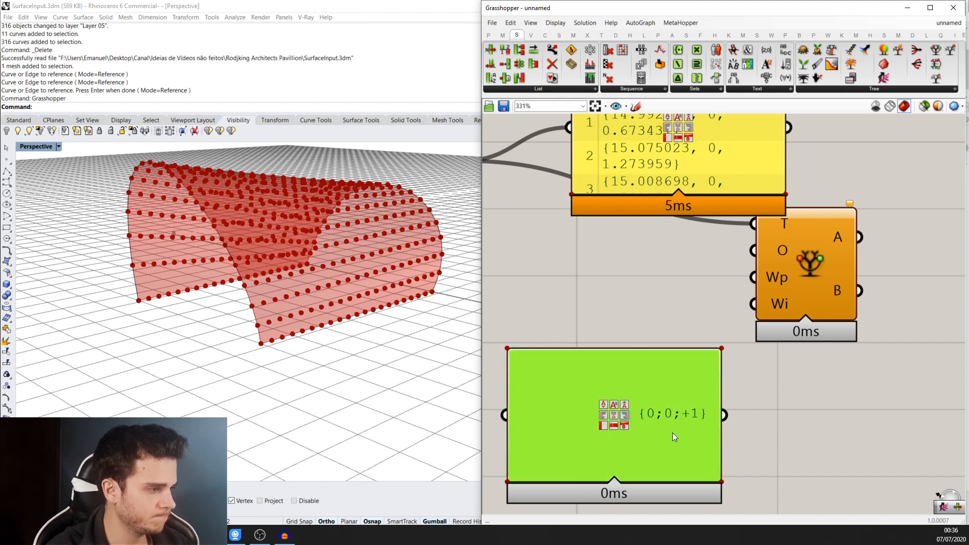
left_click(646, 330)
double_click(640, 380)
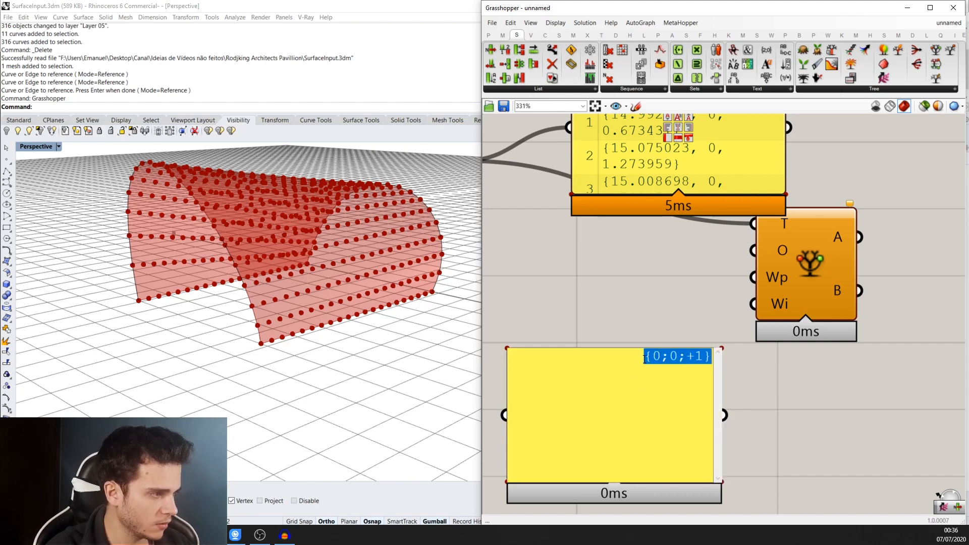
left_click(645, 359)
left_click(807, 421)
scroll(776, 427, "down", 3)
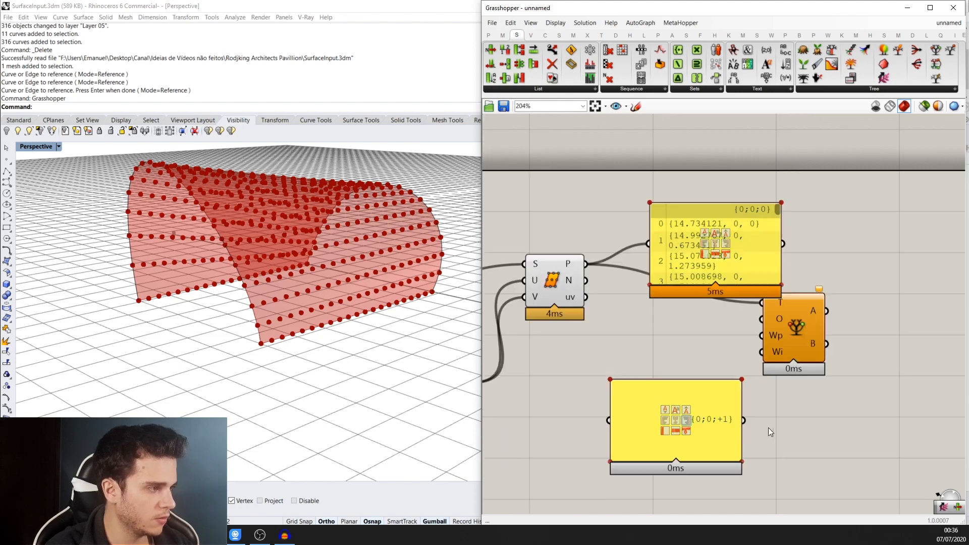
right_click_drag(768, 428, 755, 352)
left_click_drag(698, 374, 679, 361)
left_click(711, 356)
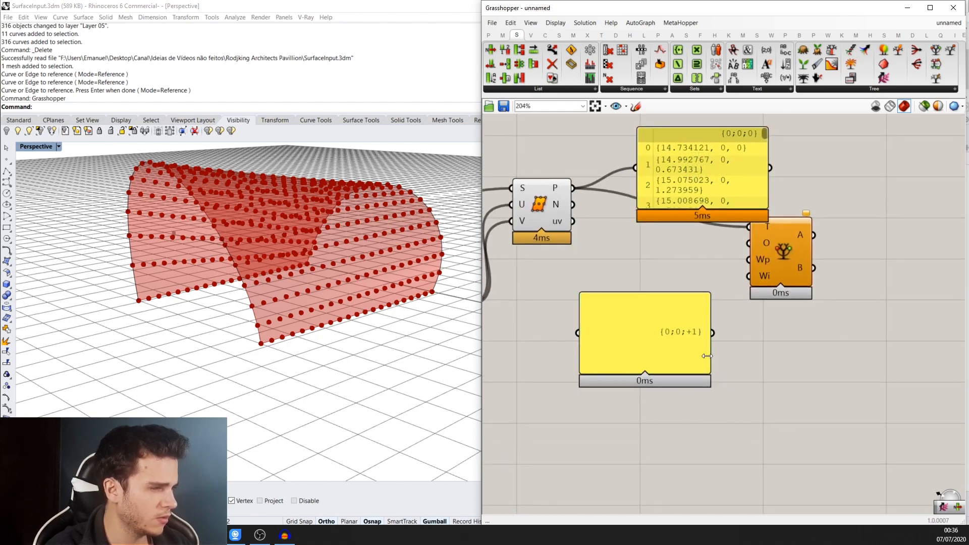
double_click(698, 353)
left_click(716, 348)
left_click(669, 325)
key("Delete")
- Create a compact text panel containing {0;0;0} in the free space below Relative Item
double_click(667, 366)
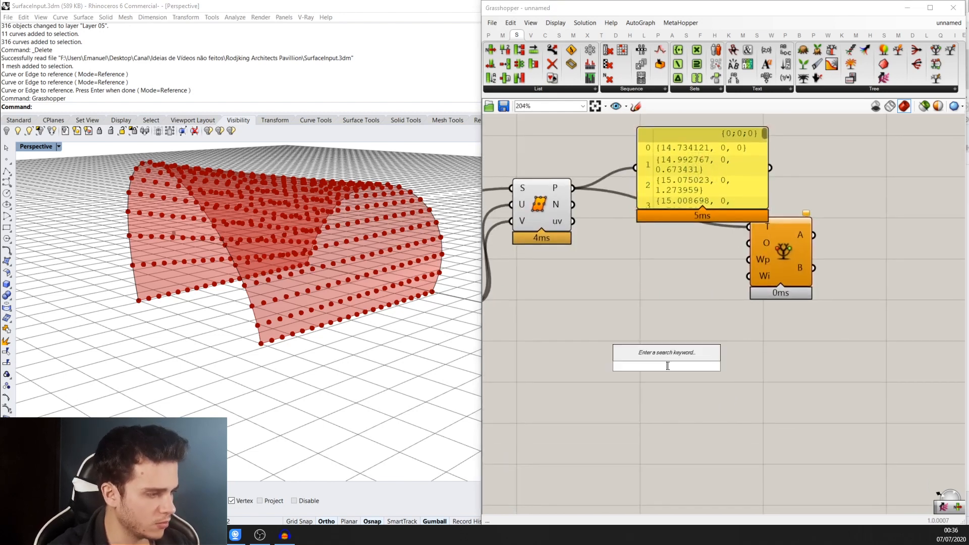
type("00")
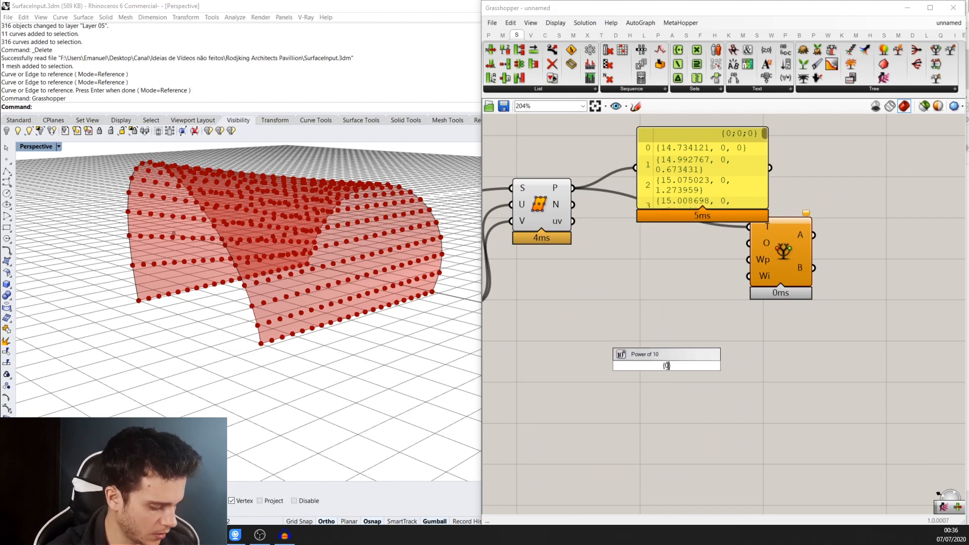
type("};")
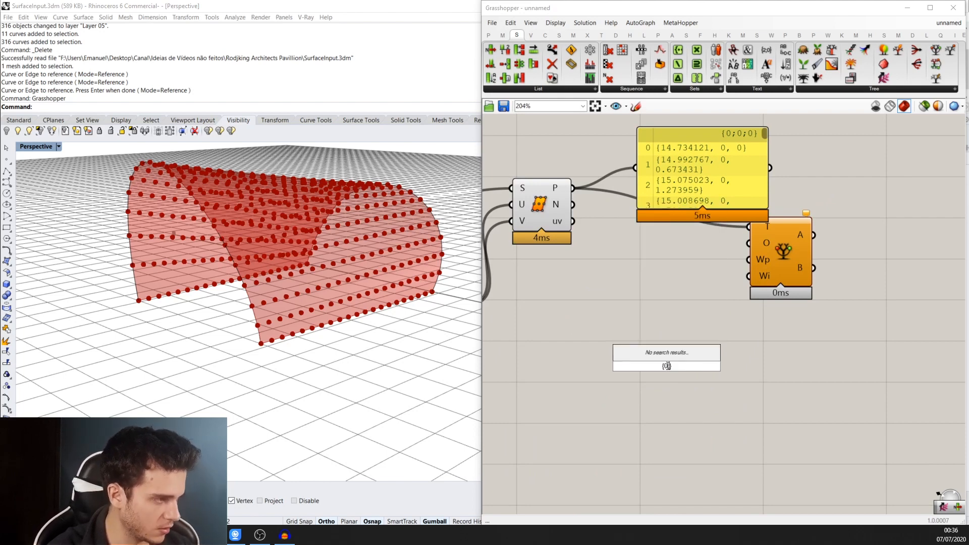
type("0;0")
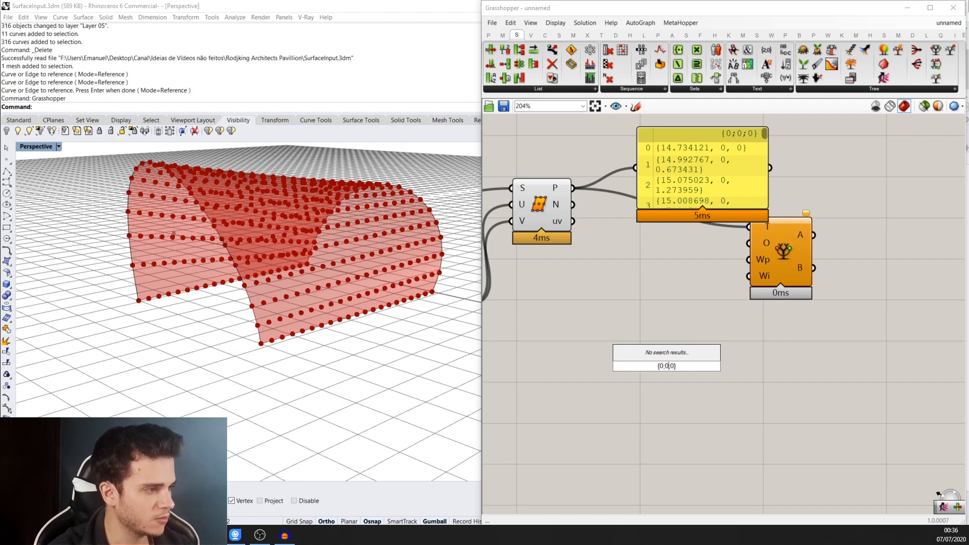
key("Home")
type("//")
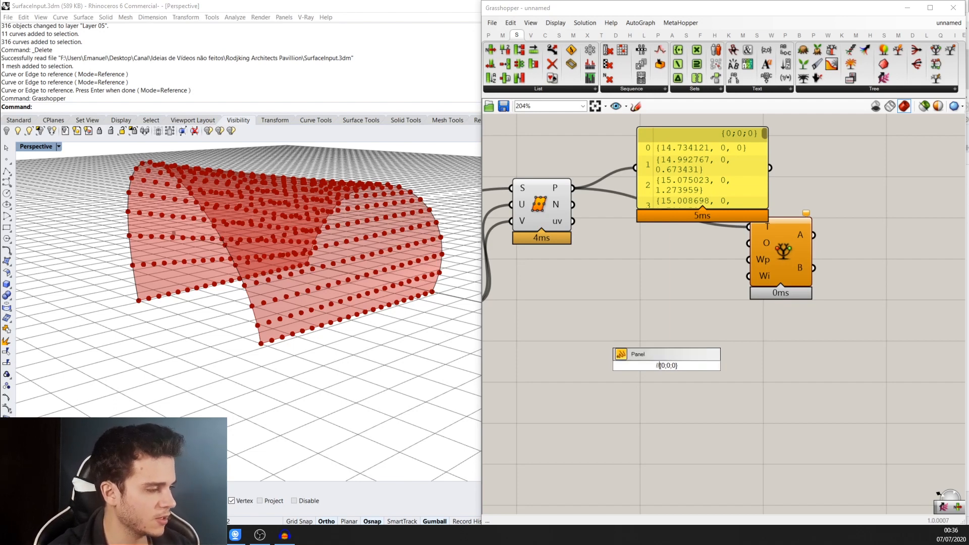
key("Return")
- Change the new panel's text to {0;0;+1} and enlarge the panel
double_click(667, 365)
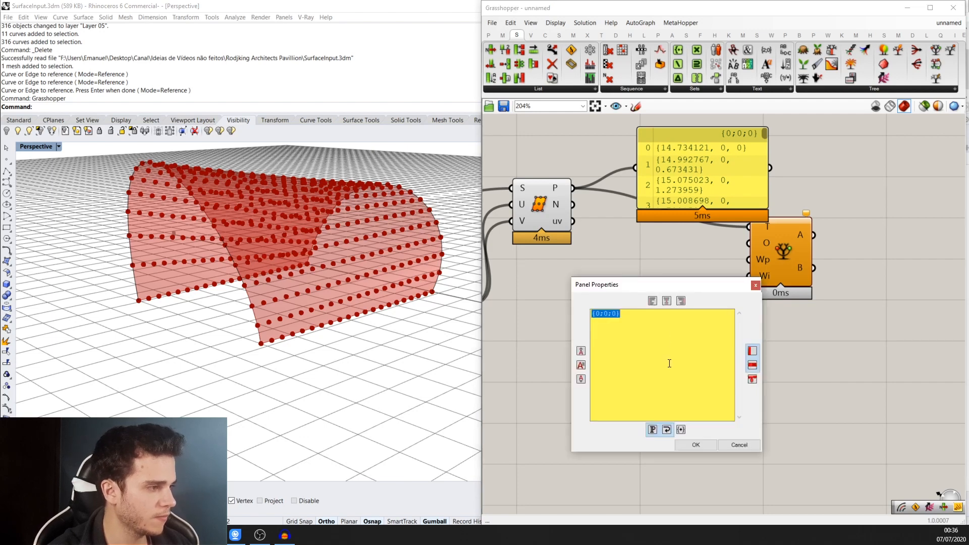
left_click(618, 316)
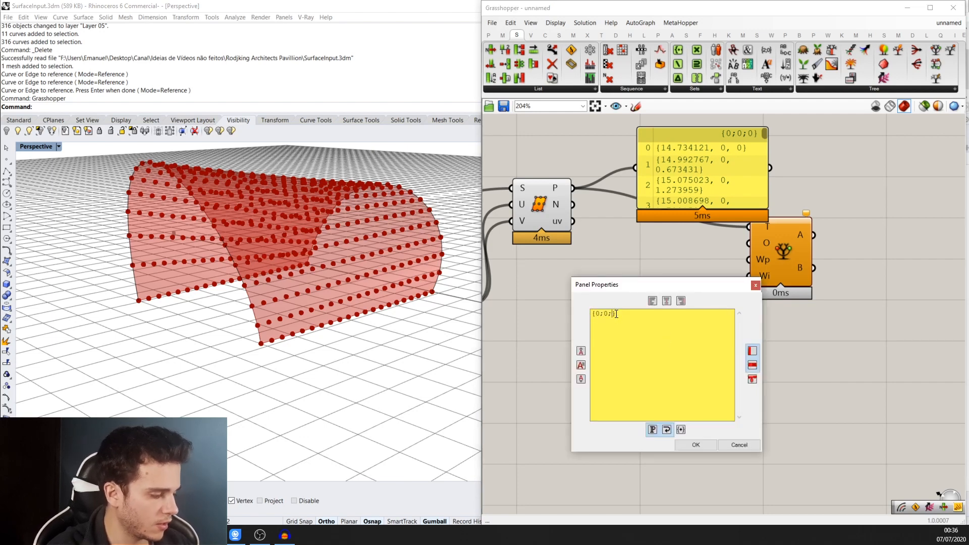
left_click(696, 445)
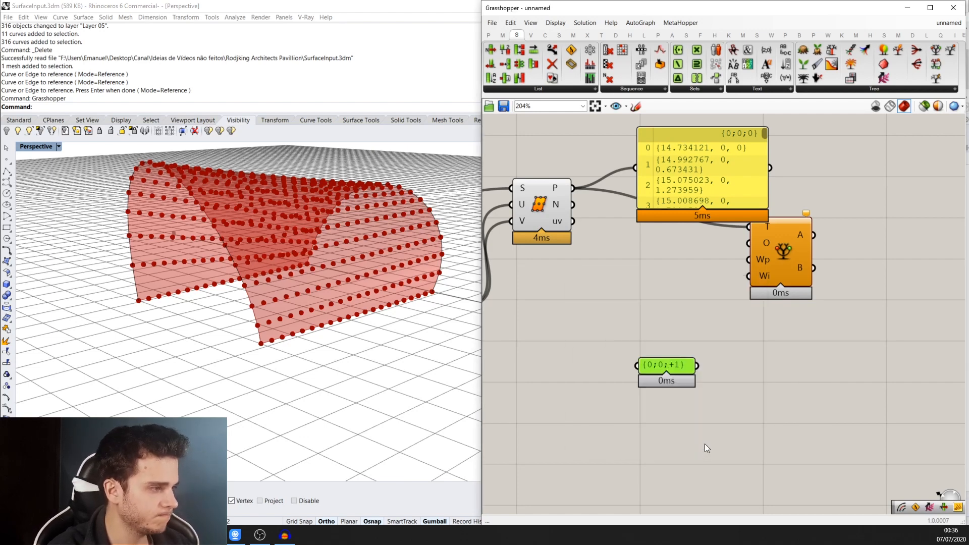
left_click_drag(690, 373, 708, 348)
scroll(694, 347, "up", 3)
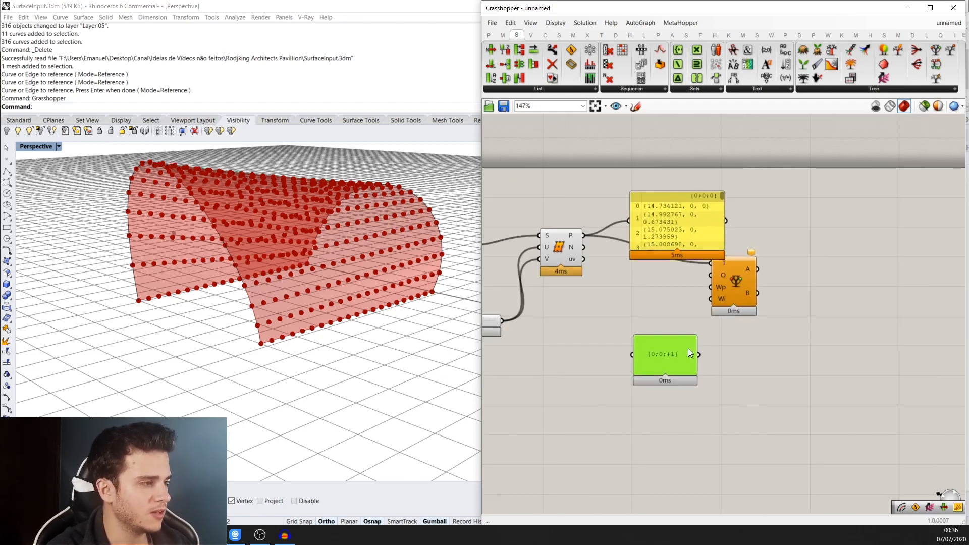
scroll(641, 366, "down", 3)
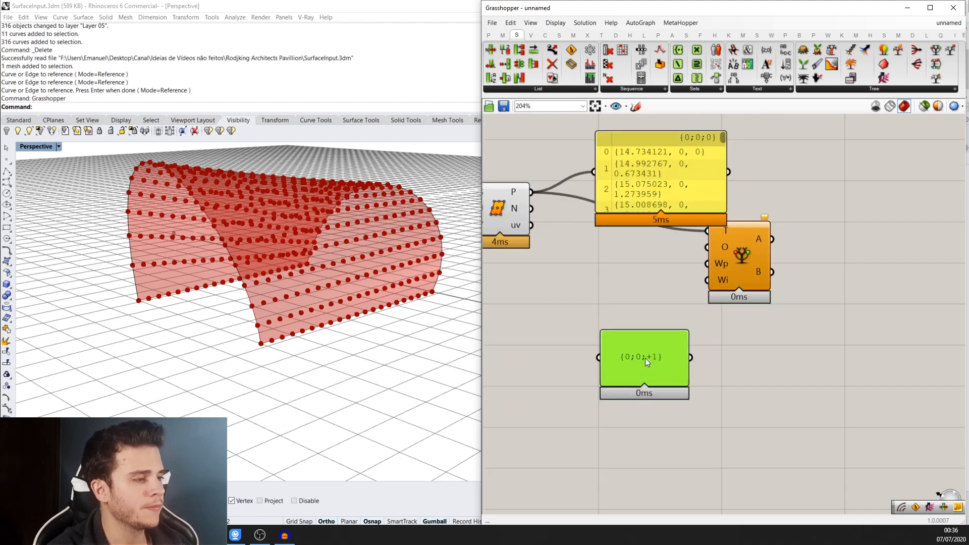
- Append the item offset [+1] to the panel text so it reads {0;0;+1}[+1]
double_click(677, 358)
left_click(674, 342)
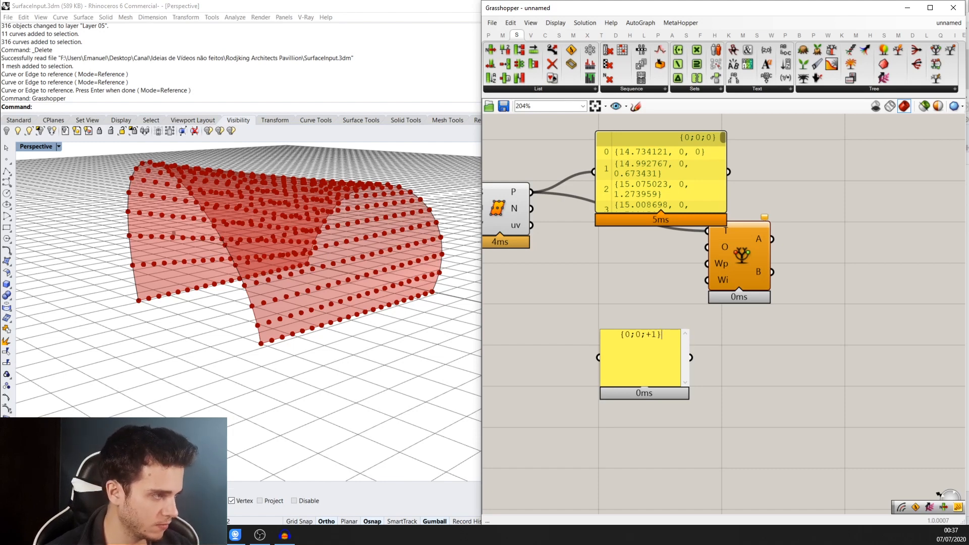
type("[]")
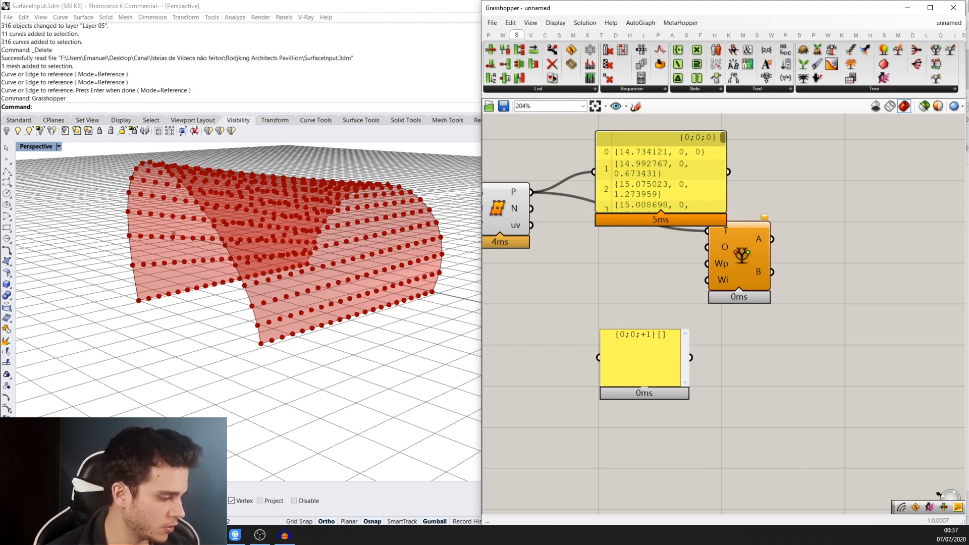
key("Left")
type("+1")
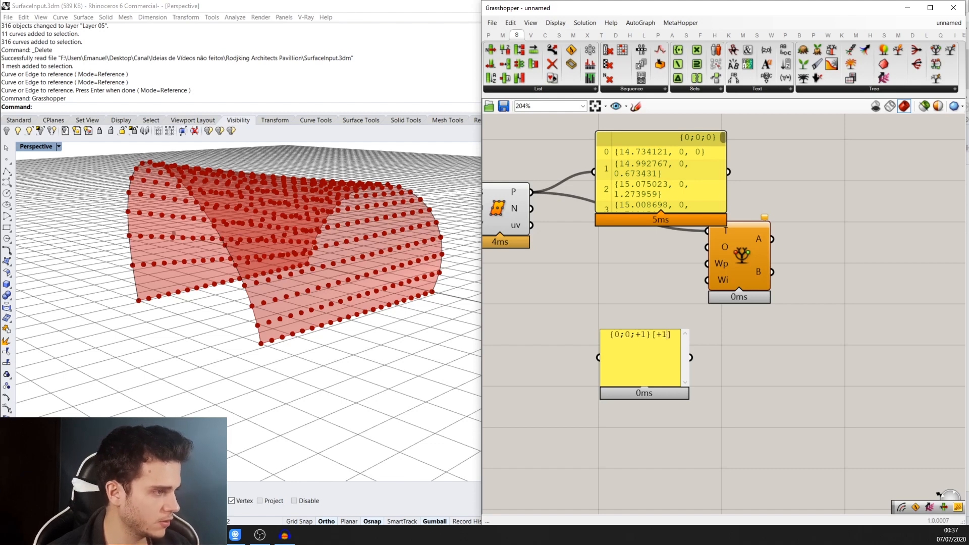
left_click(740, 380)
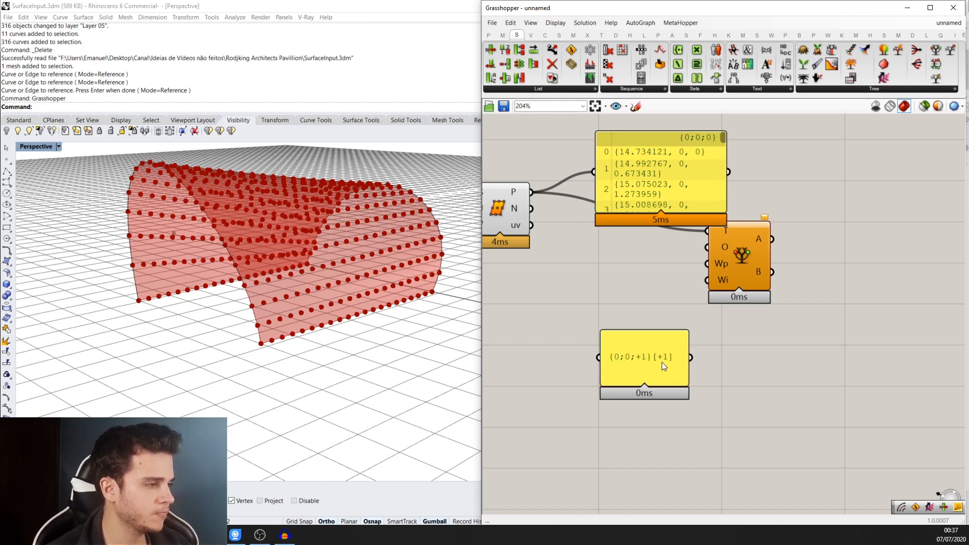
- Wire the offset panel into Relative Item's Offset input and arrange the two components beside each other
left_click_drag(661, 361, 614, 316)
right_click_drag(700, 270, 703, 298)
left_click_drag(734, 294, 651, 338)
right_click_drag(652, 337, 593, 352)
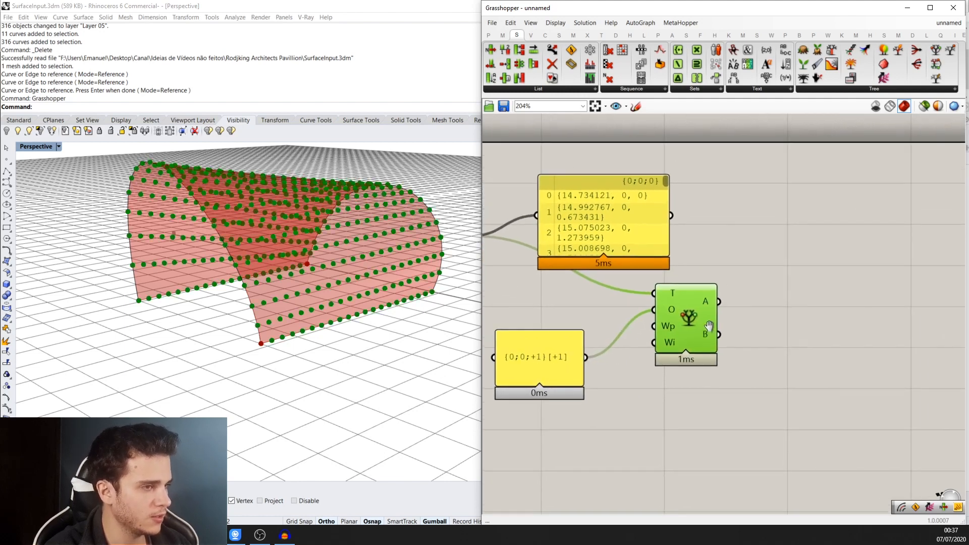
left_click(755, 286)
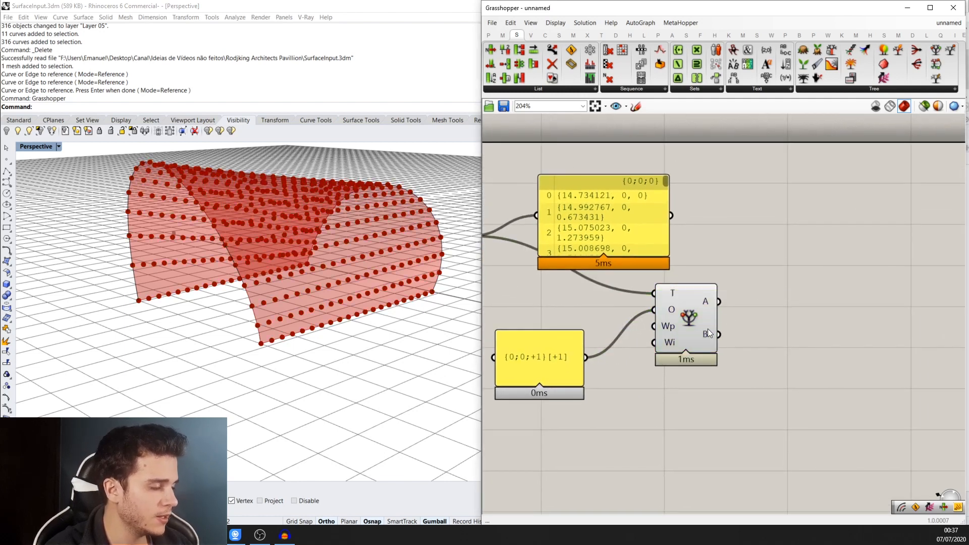
left_click_drag(703, 317, 700, 332)
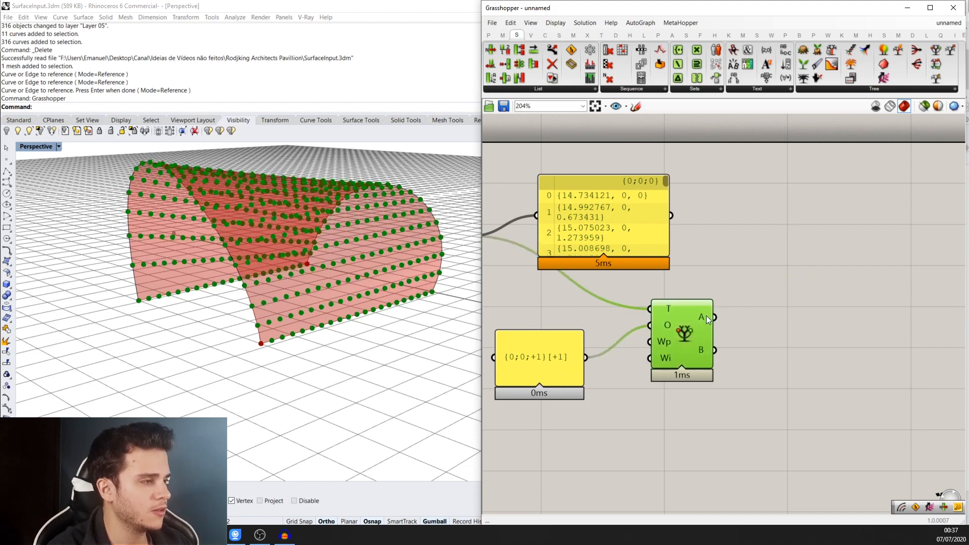
scroll(635, 331, "down", 1)
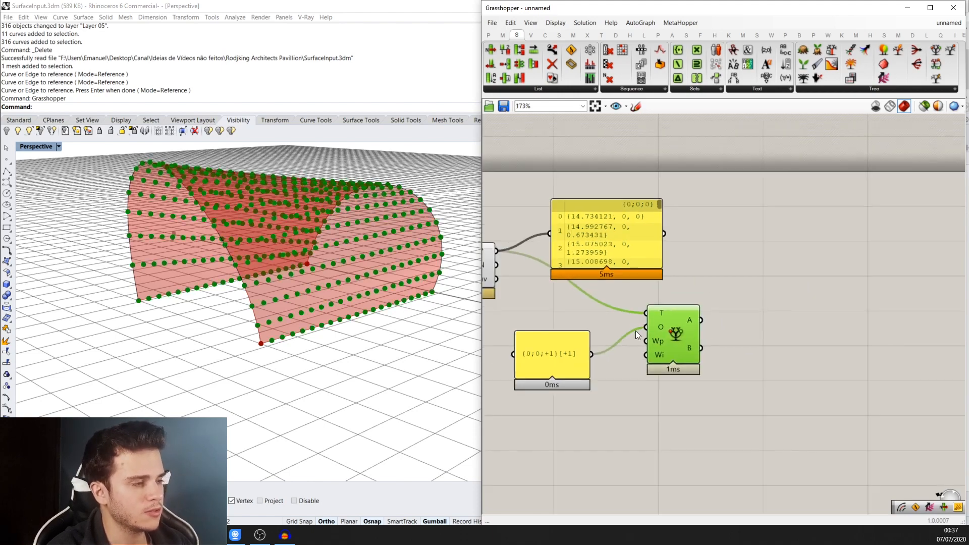
scroll(739, 326, "up", 1)
- Add a Line component and connect Relative Item's A and B outputs to its A and B inputs
double_click(739, 325)
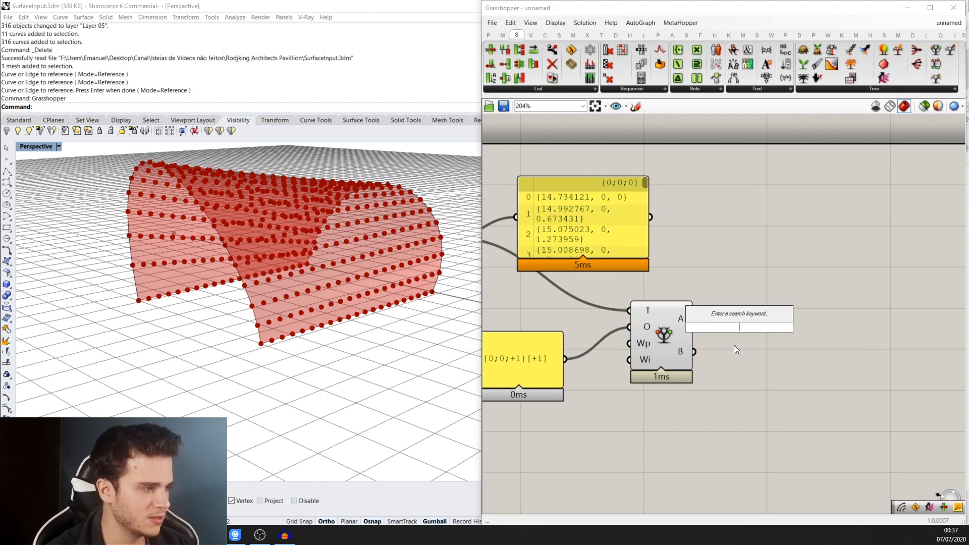
type("line")
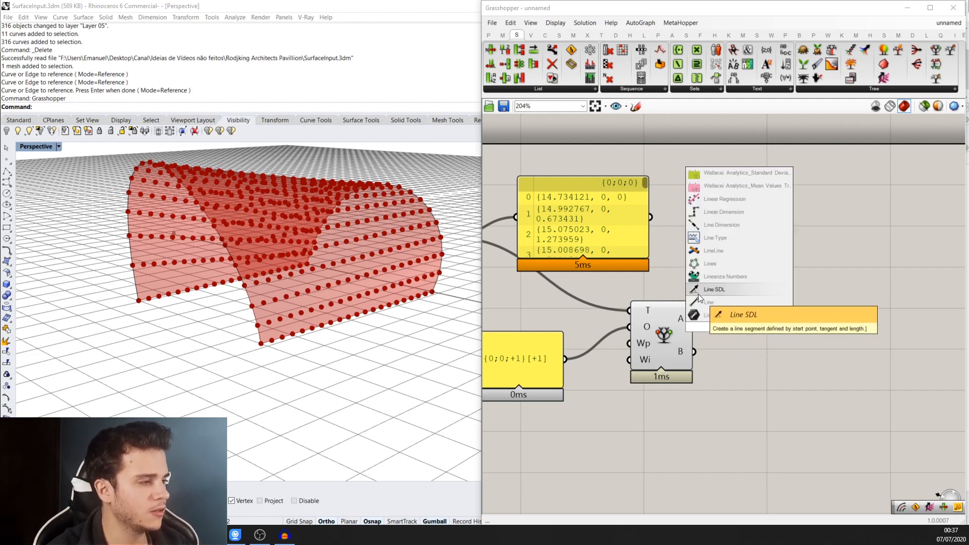
left_click(707, 311)
scroll(706, 308, "up", 1)
left_click_drag(690, 319, 720, 321)
left_click_drag(689, 360, 689, 358)
scroll(401, 297, "up", 5)
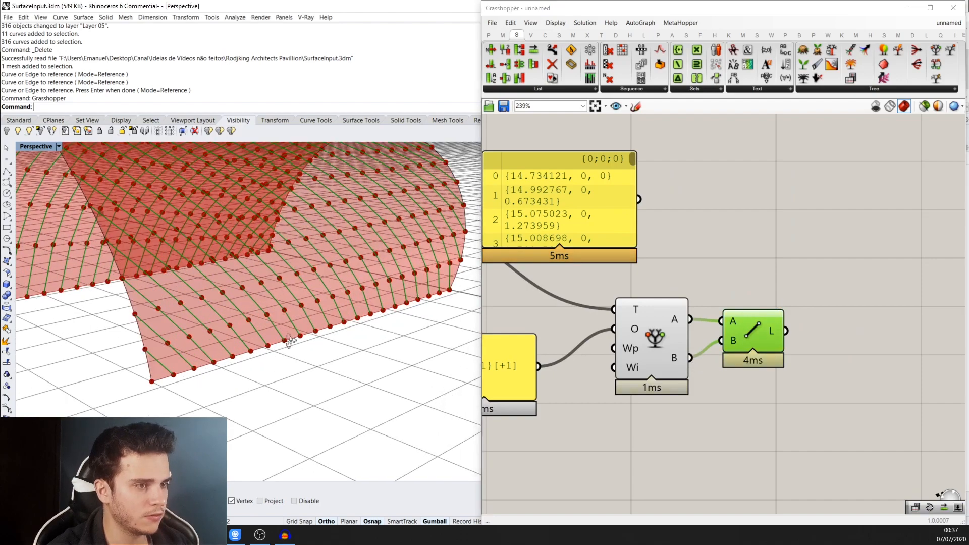
right_click_drag(288, 338, 247, 378)
scroll(262, 213, "down", 3)
right_click_drag(204, 274, 297, 277)
scroll(353, 286, "down", 4)
- Set the item offset in the panel to +2 and inspect the resulting lines on the surface
right_click_drag(505, 381, 621, 364)
double_click(619, 359)
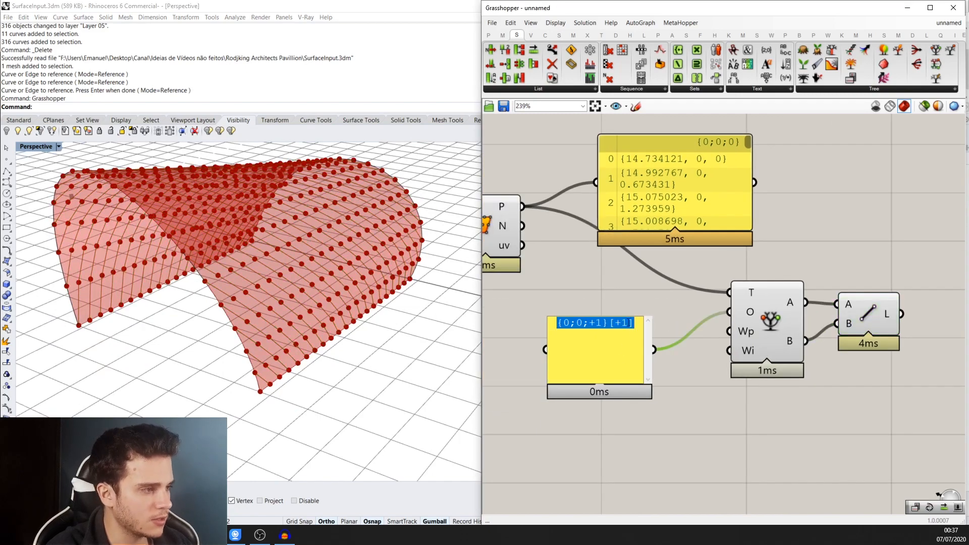
left_click(629, 321)
key("BackSpace")
type("2")
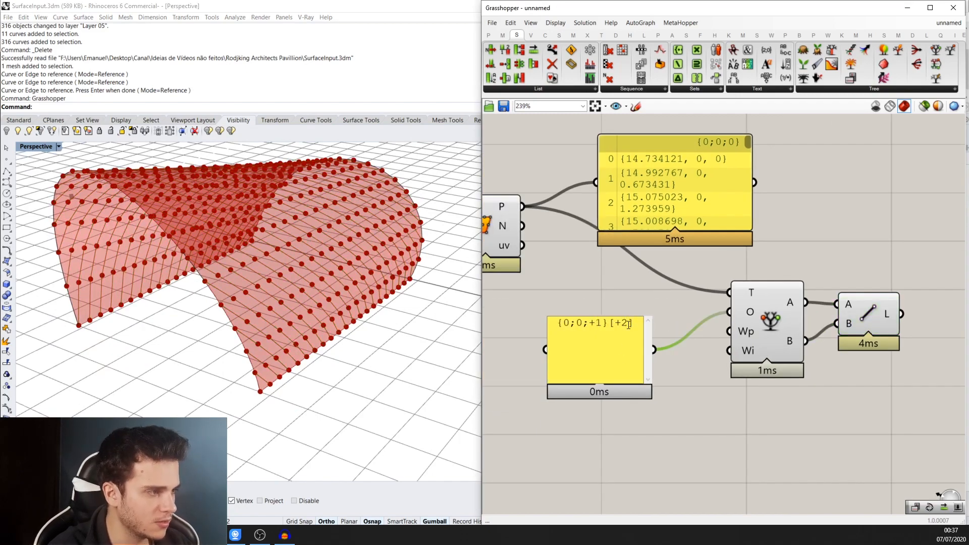
left_click(613, 293)
scroll(379, 255, "up", 2)
right_click_drag(378, 252, 326, 379)
scroll(279, 245, "up", 2)
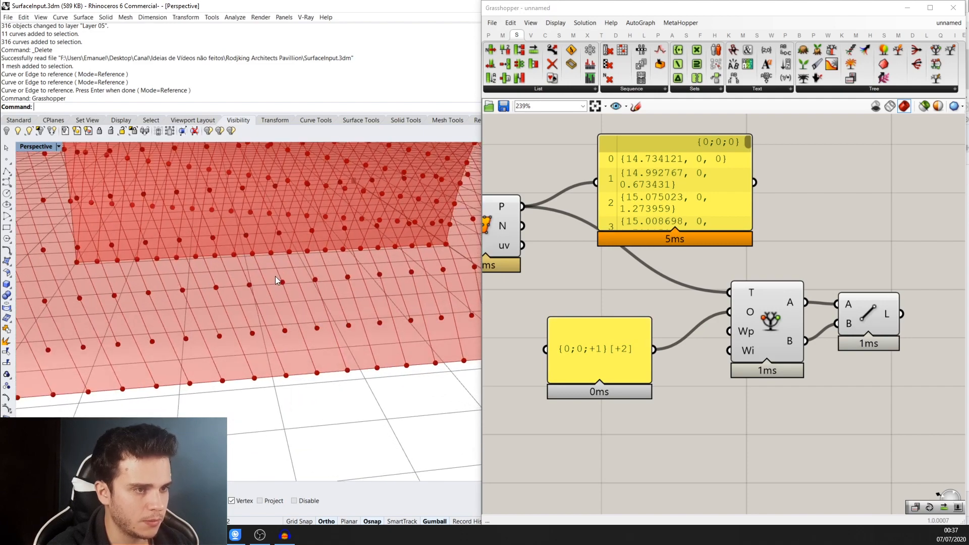
scroll(291, 256, "down", 2)
right_click_drag(291, 256, 291, 295)
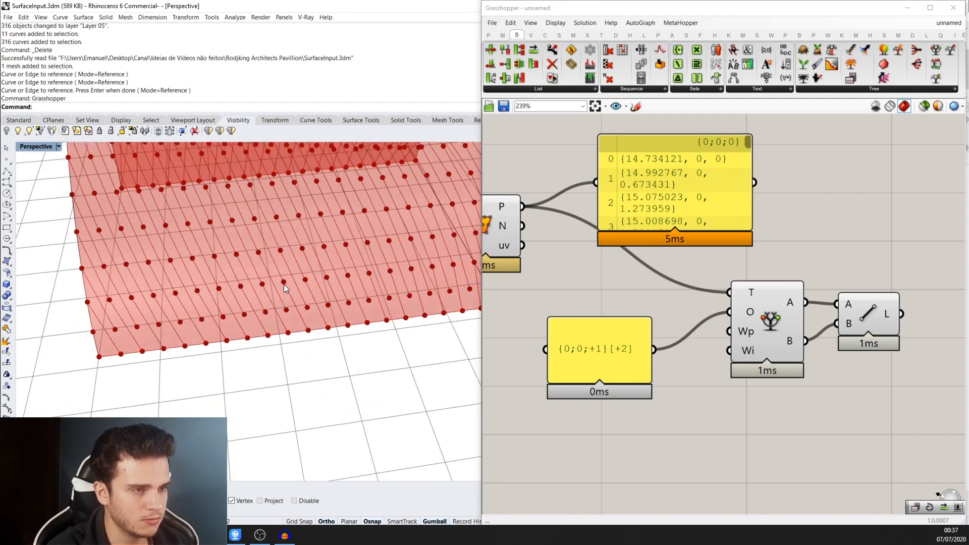
- Set the item offset in the panel to +3 and inspect the resulting lines on the surface
double_click(613, 365)
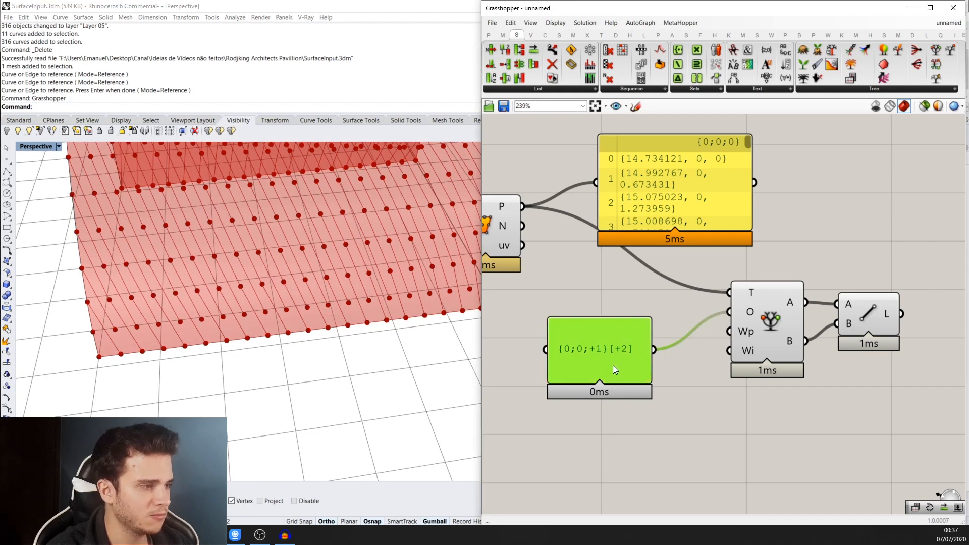
left_click(625, 324)
key("BackSpace")
type("3")
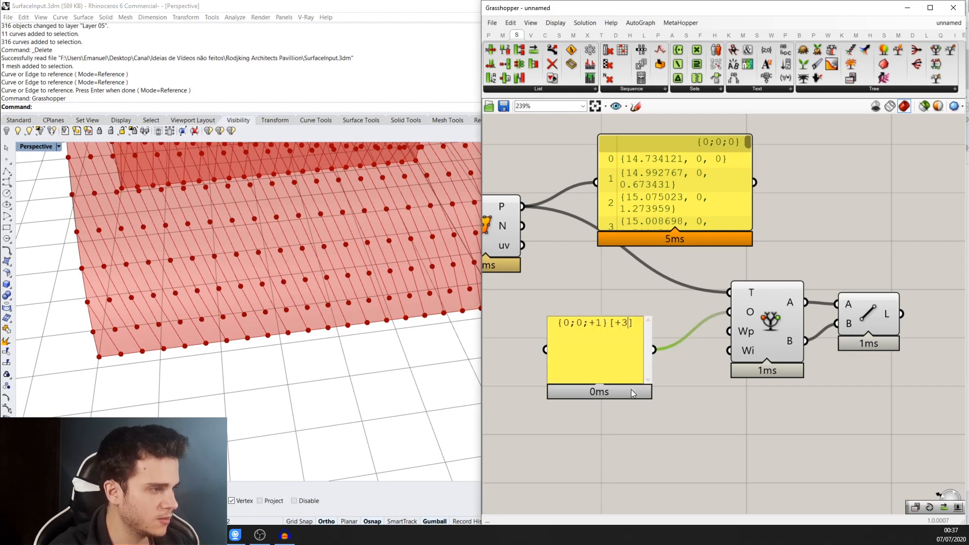
left_click(654, 417)
right_click_drag(340, 250, 327, 223)
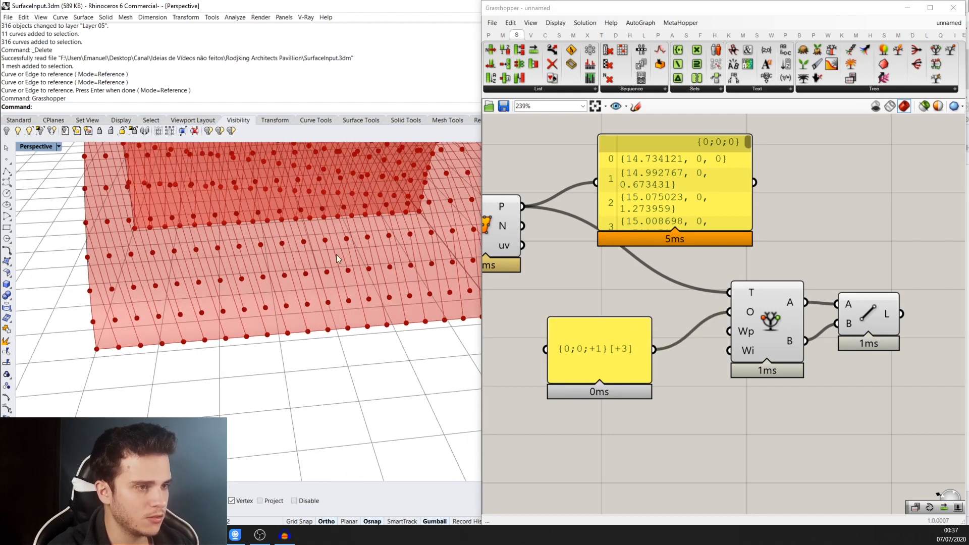
mouse_move(376, 359)
right_mouse_down()
mouse_move(378, 342)
mouse_move(376, 360)
right_mouse_up()
- Set the panel's item offset back to +1 so the text reads {0;0;+1}[+1]
double_click(616, 371)
left_click(623, 323)
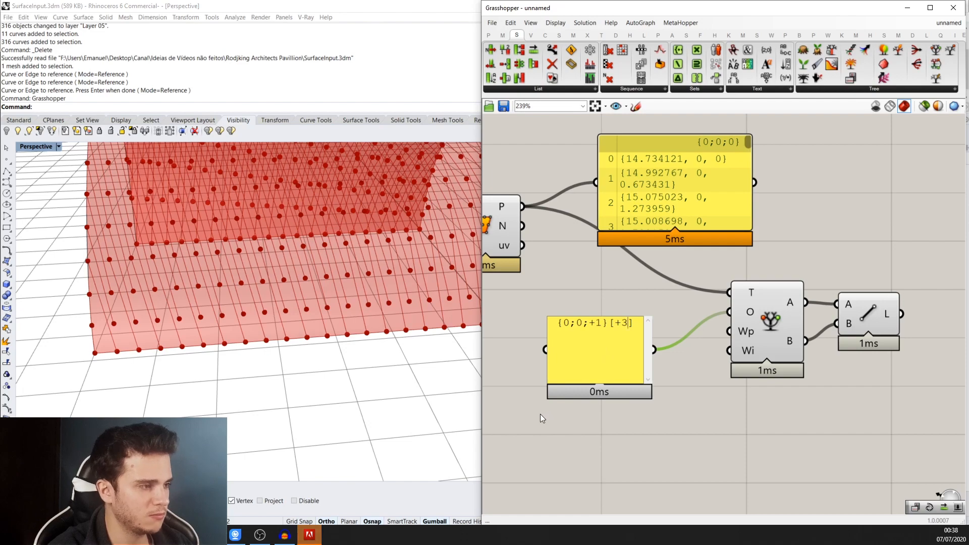
key("ctrl+a")
type("{0;0;+1}[+1]")
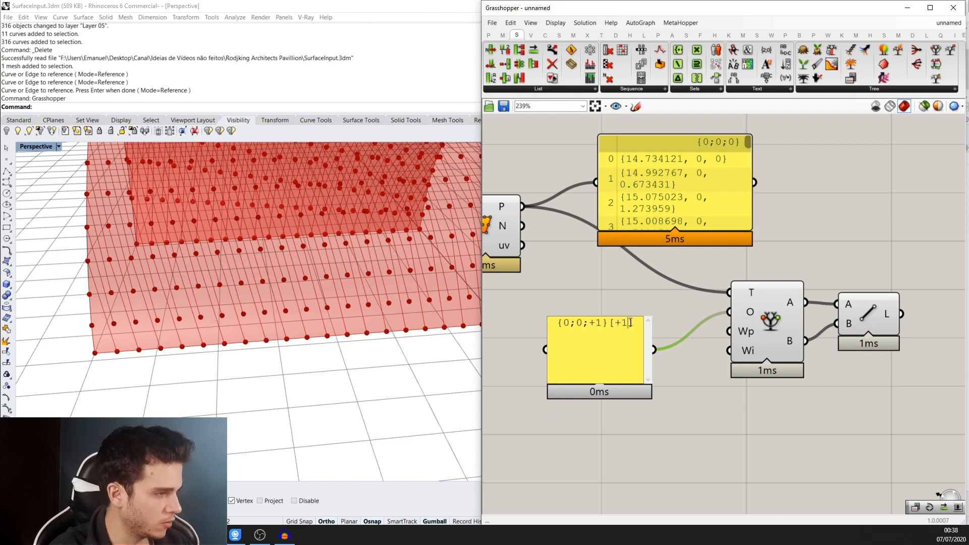
left_click(667, 416)
scroll(411, 398, "down", 6)
right_click_drag(411, 398, 271, 339)
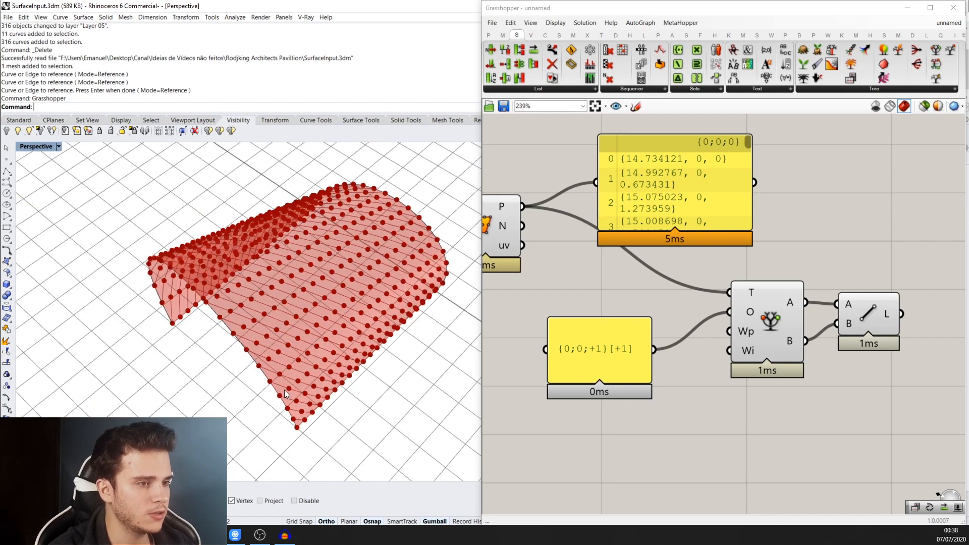
- Set the branch offset in the panel to {0;0;+2} and inspect the resulting lines on the surface
right_click_drag(753, 482, 758, 443)
scroll(758, 443, "up", 1)
right_click_drag(672, 400, 701, 365)
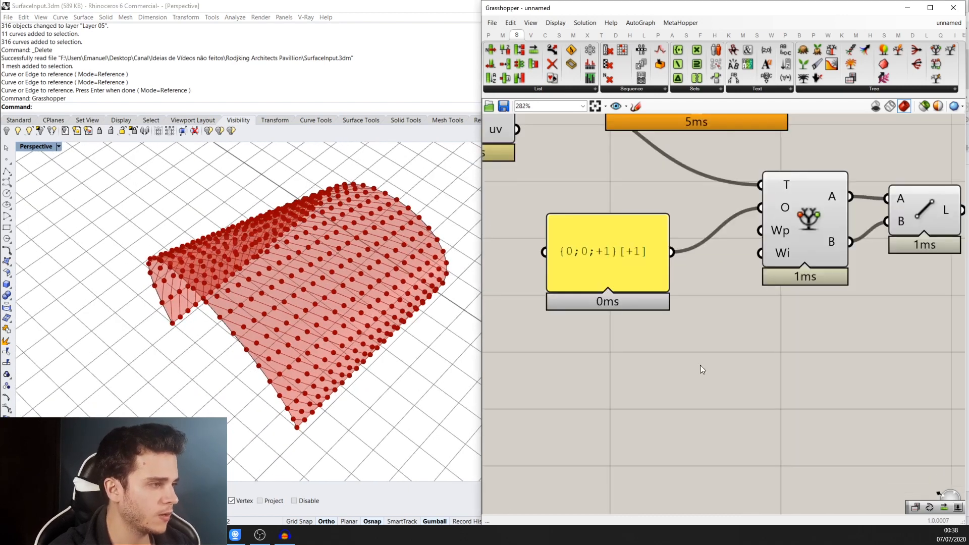
right_click_drag(671, 336, 672, 412)
scroll(619, 353, "up", 2)
left_click(643, 347)
double_click(635, 308)
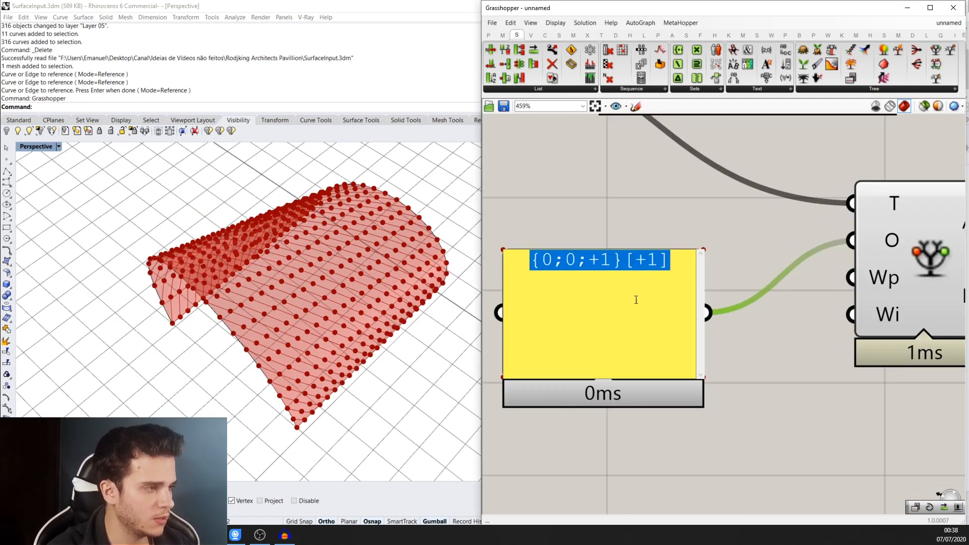
left_click(607, 259)
key("BackSpace")
type("2")
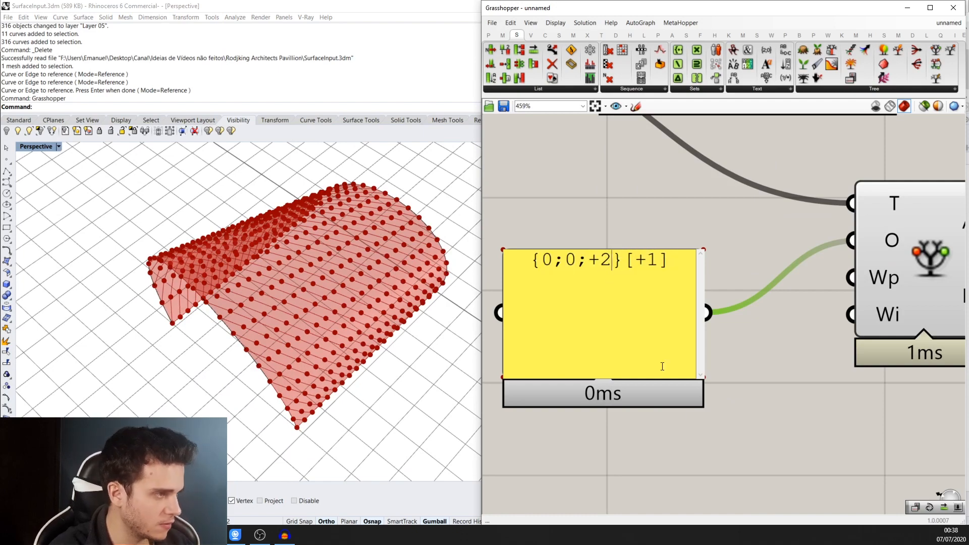
left_click(621, 442)
scroll(283, 322, "up", 8)
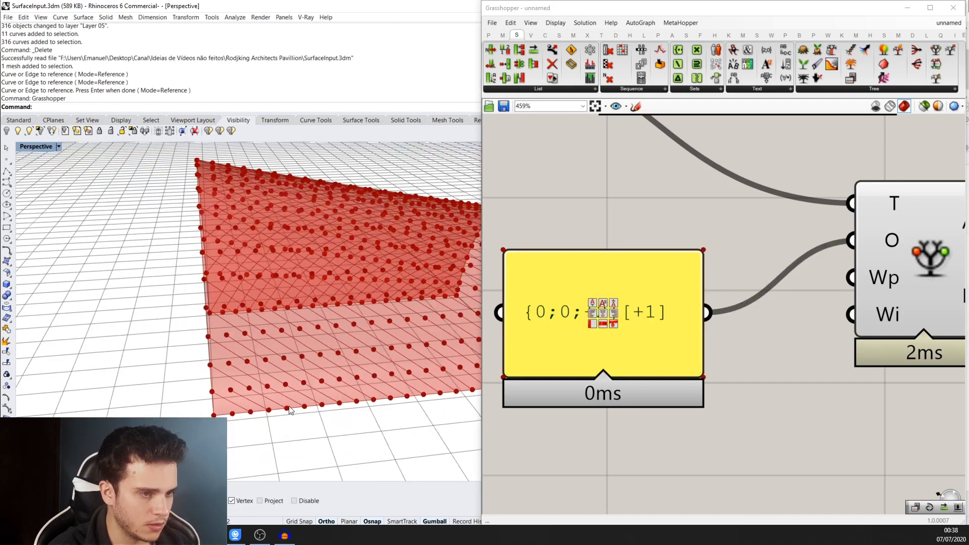
scroll(268, 396, "up", 2)
scroll(283, 401, "up", 3)
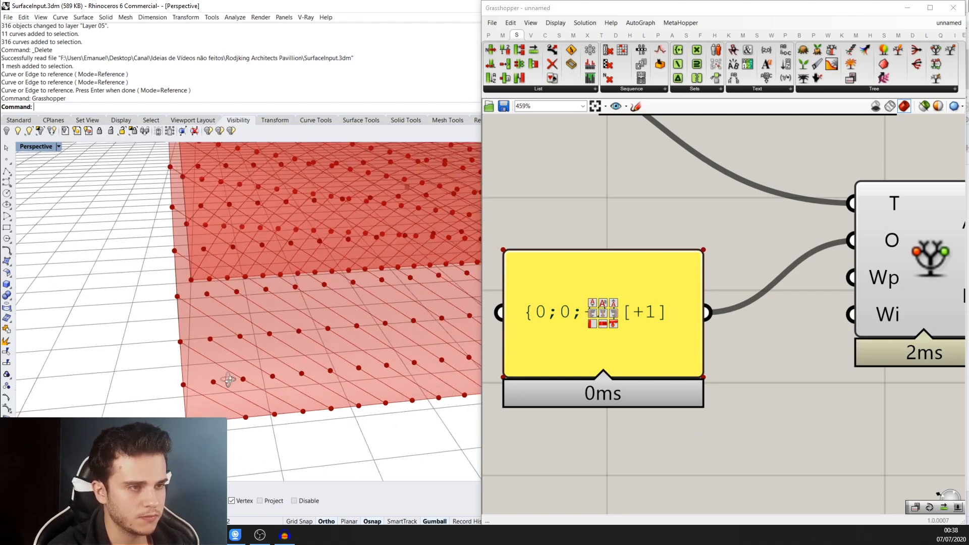
scroll(252, 404, "down", 2)
- Restore the panel's branch offset to {0;0;+1}
left_click(659, 446)
scroll(656, 399, "down", 3)
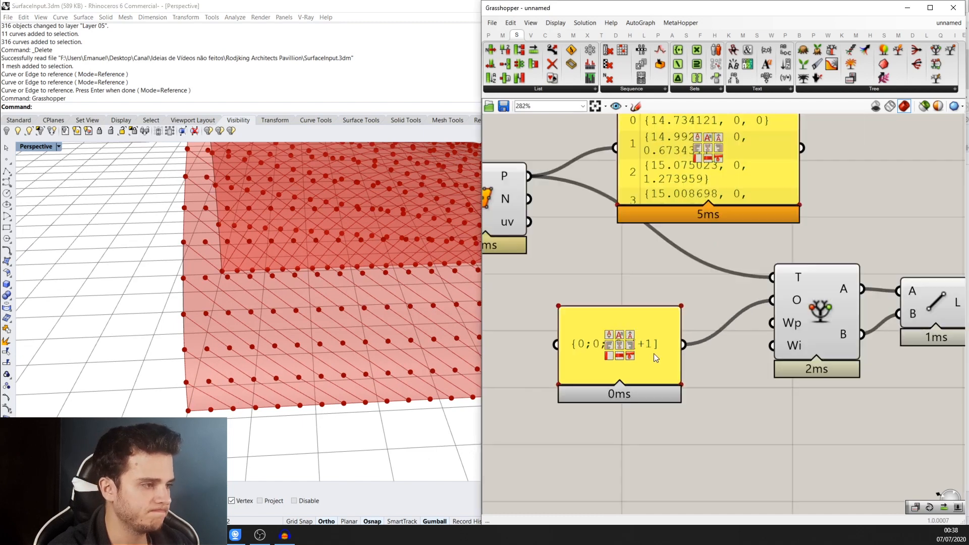
left_click(662, 314)
double_click(662, 314)
left_click(621, 313)
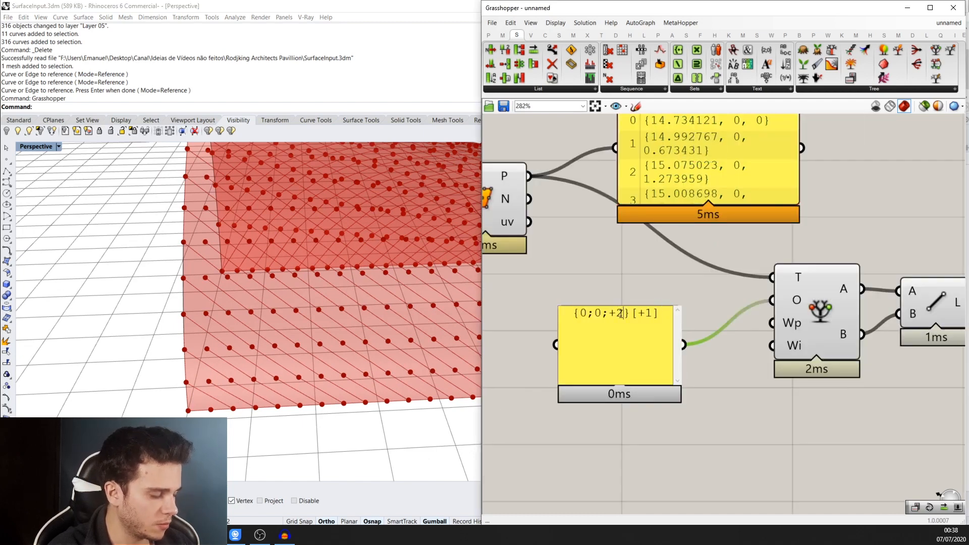
type("1")
left_click(709, 462)
- Duplicate the offset panel, Relative Item and Line components together and place the copies below the originals
scroll(619, 401, "down", 3)
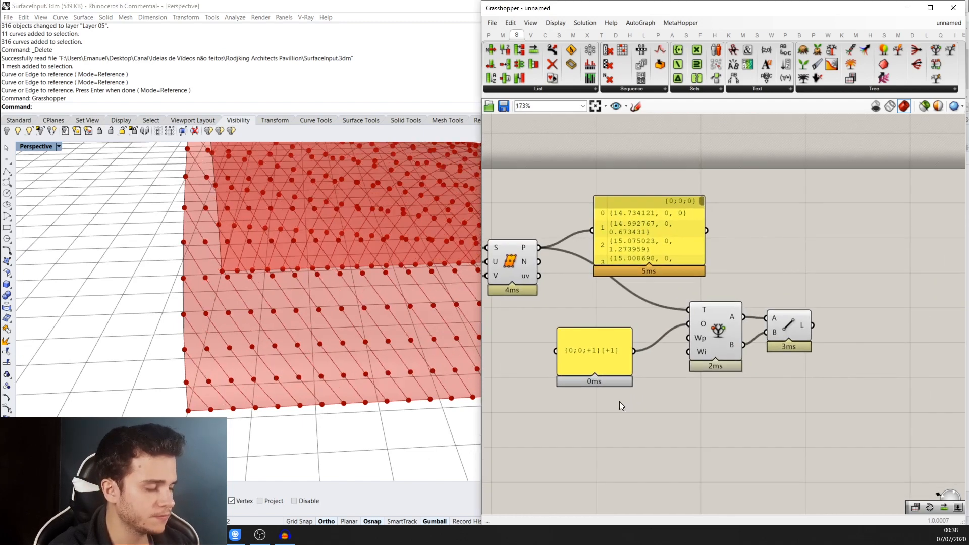
left_click_drag(832, 425, 597, 324)
right_click_drag(729, 323, 730, 281)
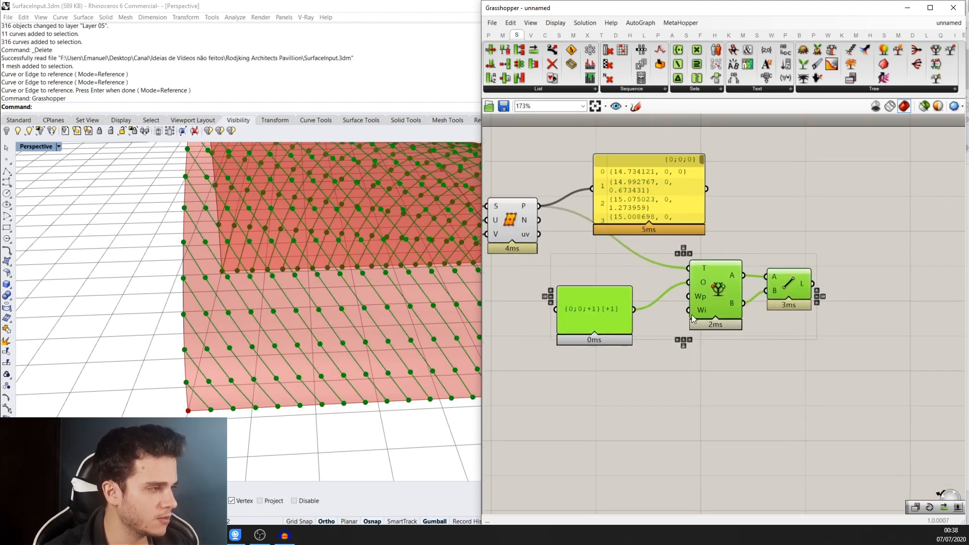
left_click_drag(717, 293, 720, 400)
scroll(649, 400, "up", 1)
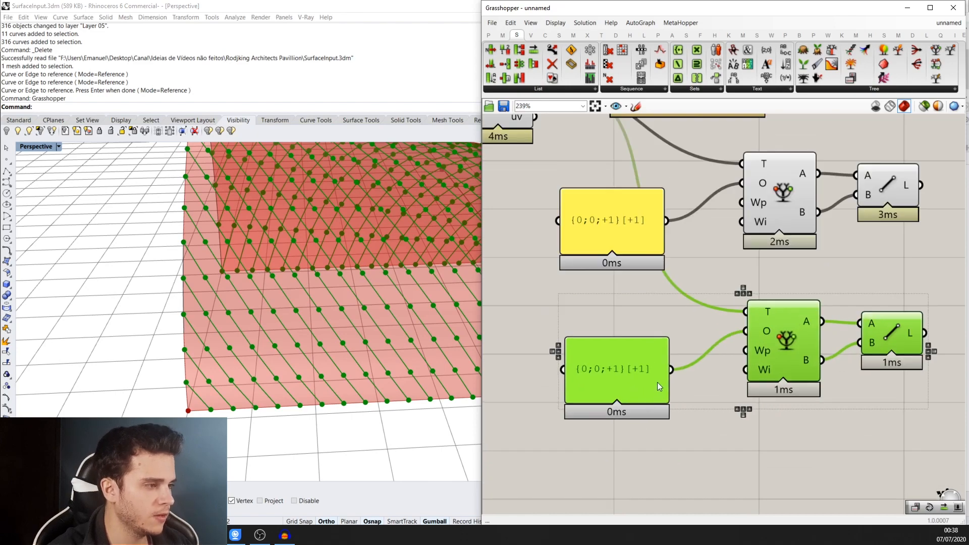
- Change the copied panel's offset to {0;0;+1}[-1] to draw diagonals in the opposite direction
double_click(657, 383)
left_click(637, 343)
key("BackSpace")
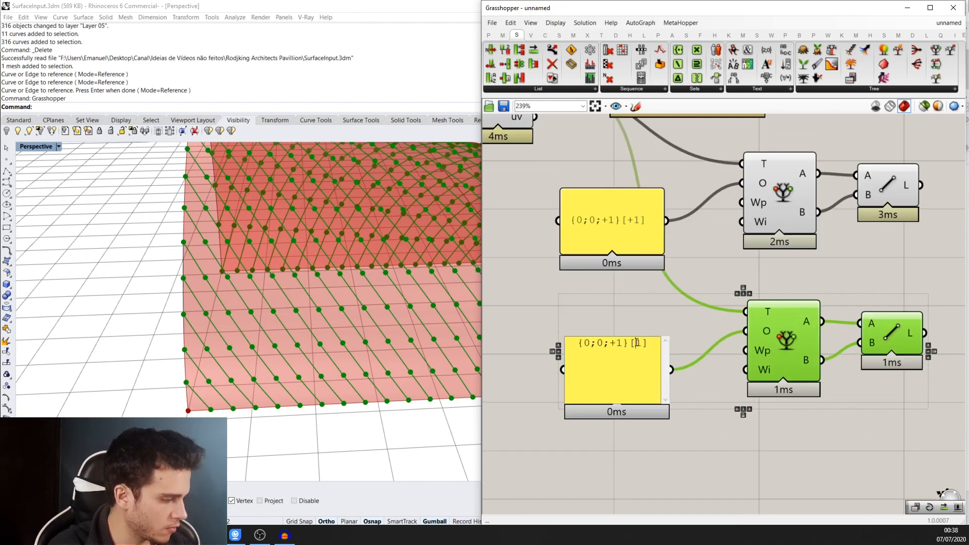
type("-")
left_click(598, 320)
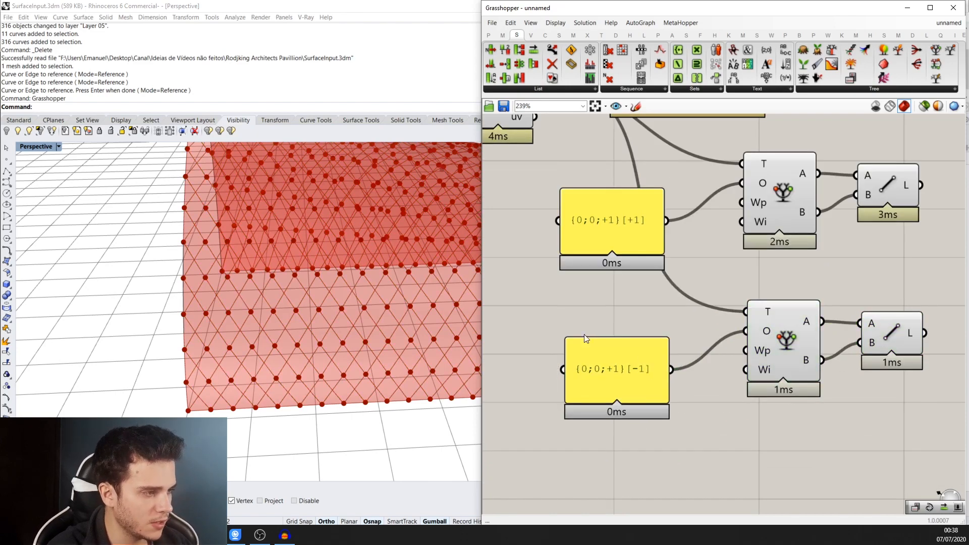
right_click_drag(403, 308, 453, 261)
scroll(376, 282, "down", 6)
- Move both offset panel, Relative Item and Line groups down together, away from the surface division point panel
scroll(728, 392, "down", 3)
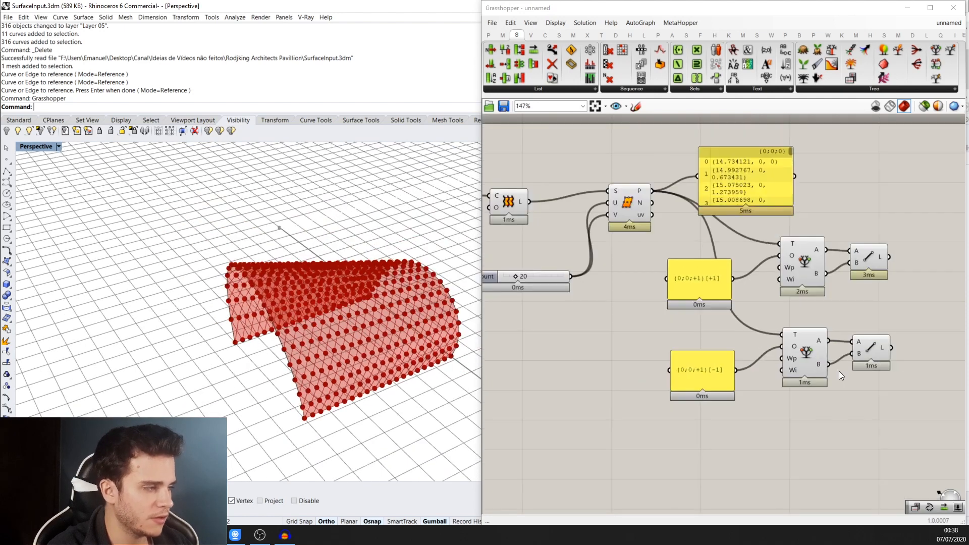
left_click_drag(765, 397, 540, 252)
left_click_drag(701, 292, 699, 356)
left_click(728, 325)
right_click_drag(728, 325, 682, 235)
scroll(786, 349, "down", 1)
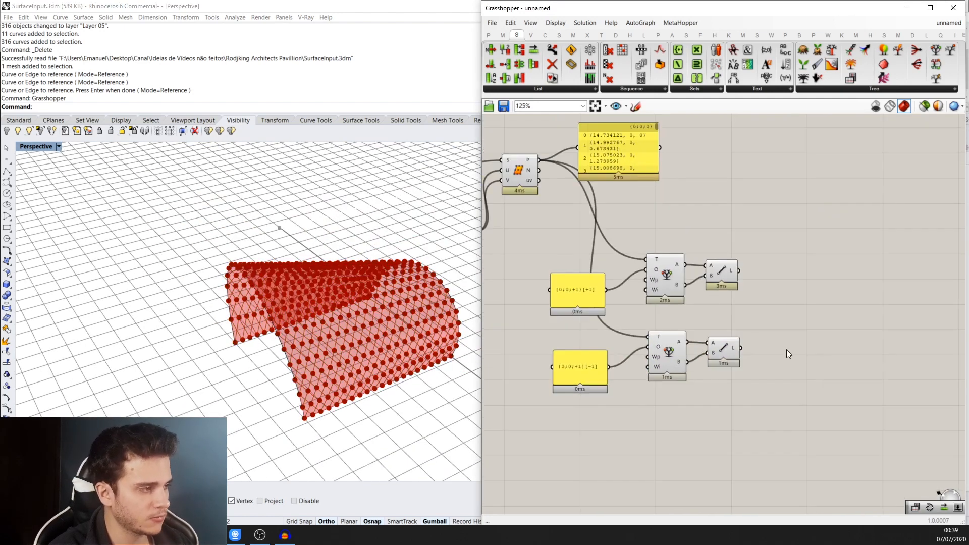
- Highlight the [+1] offset diagonal lines and examine how they run across the arched surface
scroll(796, 344, "up", 1)
right_click_drag(347, 307, 389, 257)
scroll(392, 319, "up", 4)
scroll(773, 264, "up", 1)
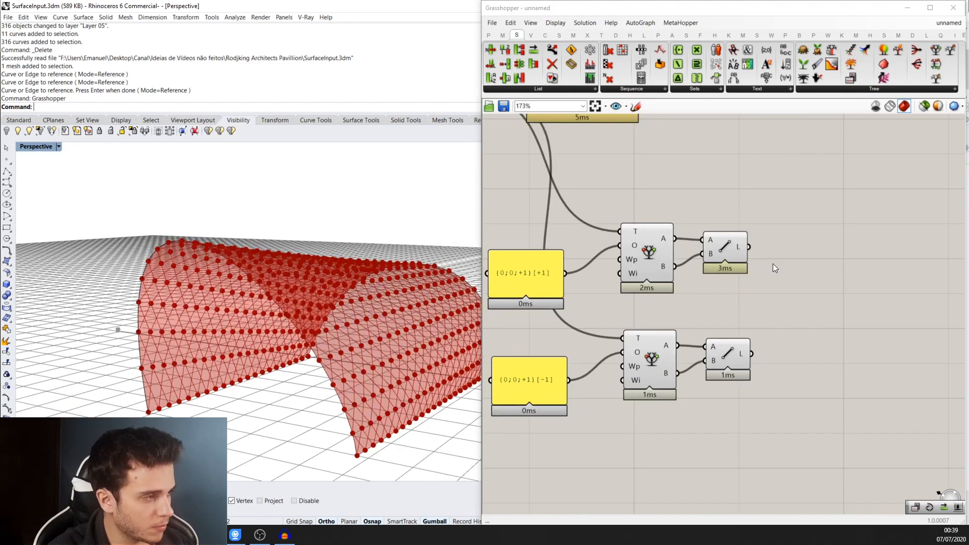
left_click(737, 255)
scroll(705, 249, "up", 1)
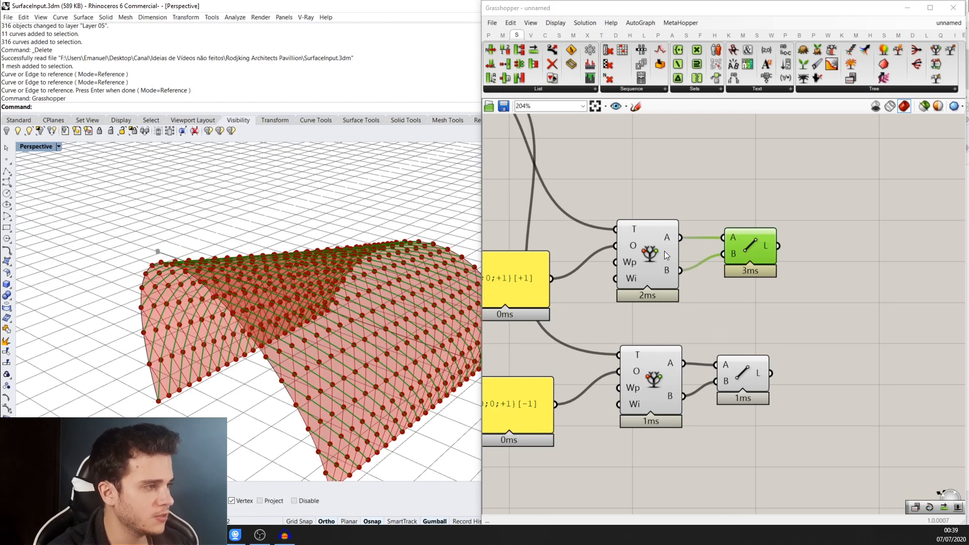
right_click_drag(705, 217, 664, 248)
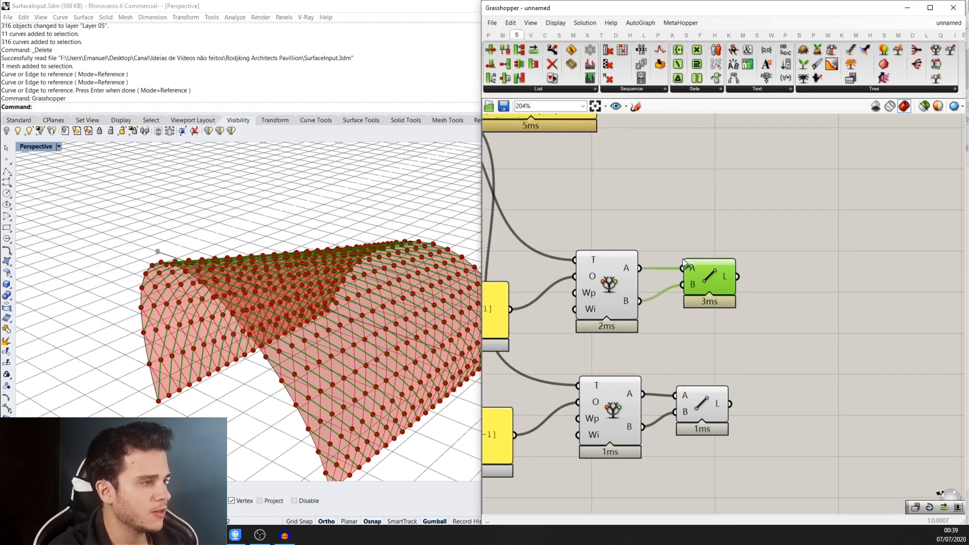
right_click_drag(396, 290, 331, 321)
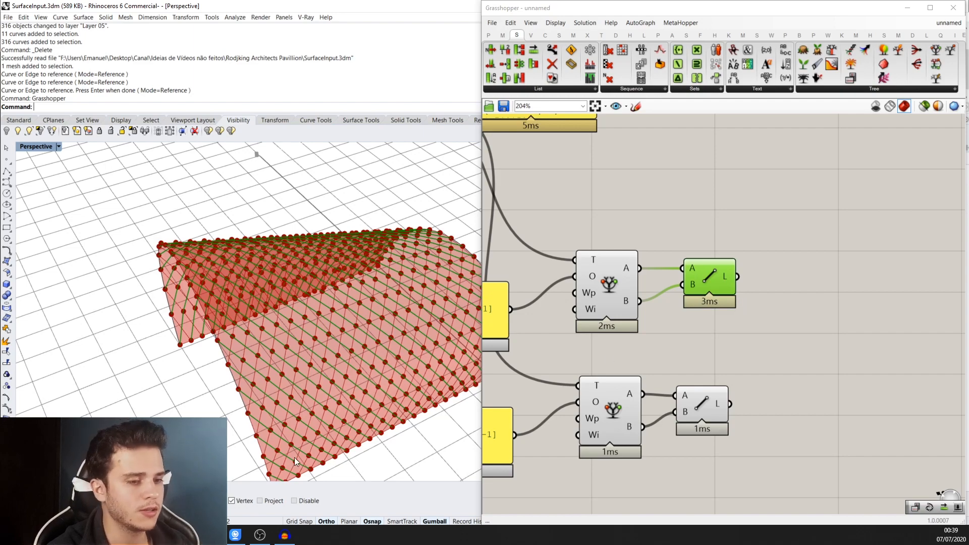
- Switch to the browser and look through the Portal of Awareness photos to compare how the real rods cross
key("alt+Tab")
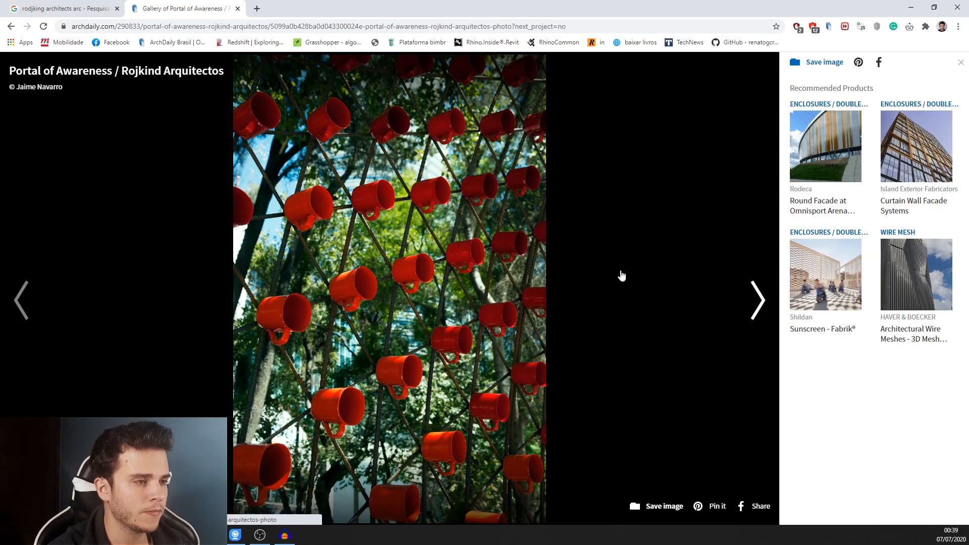
left_click(45, 305)
key("alt+Left")
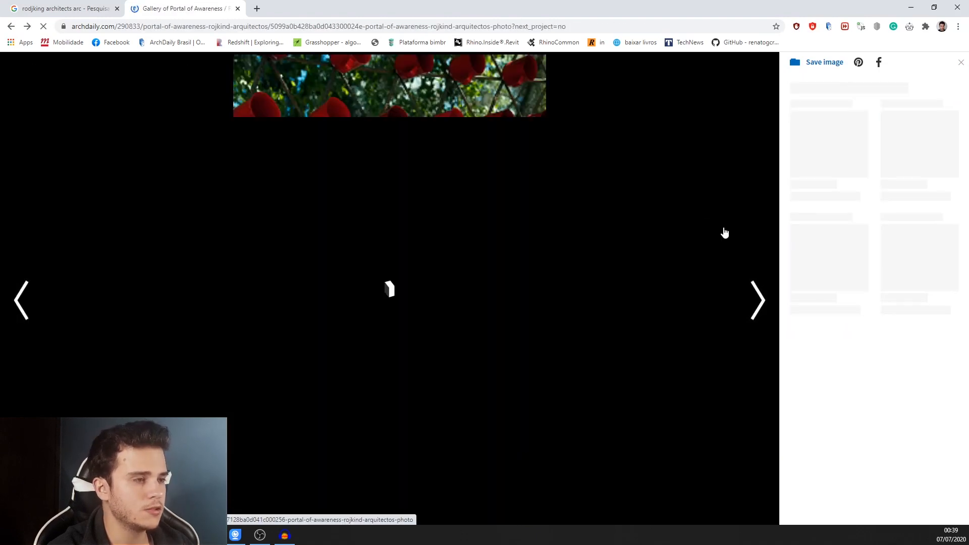
left_click(758, 283)
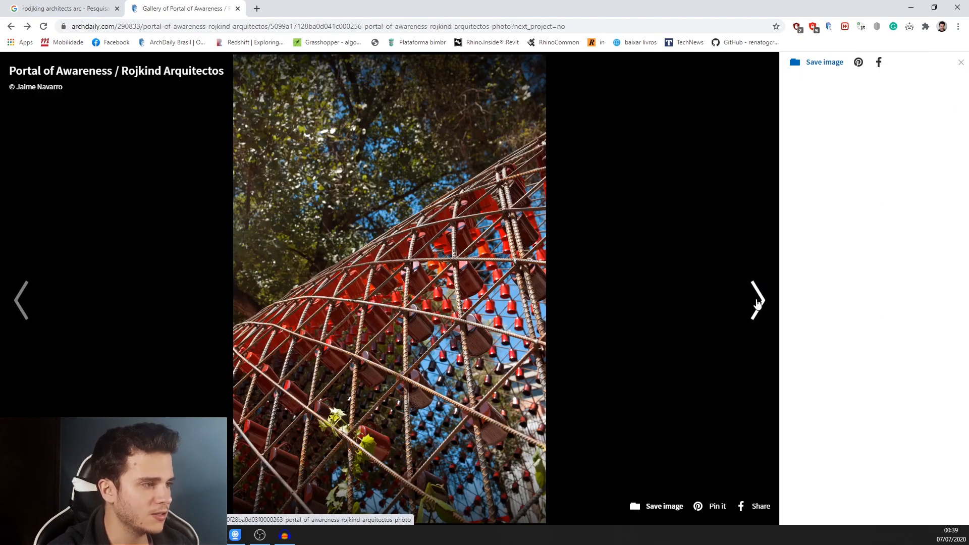
left_click(757, 301)
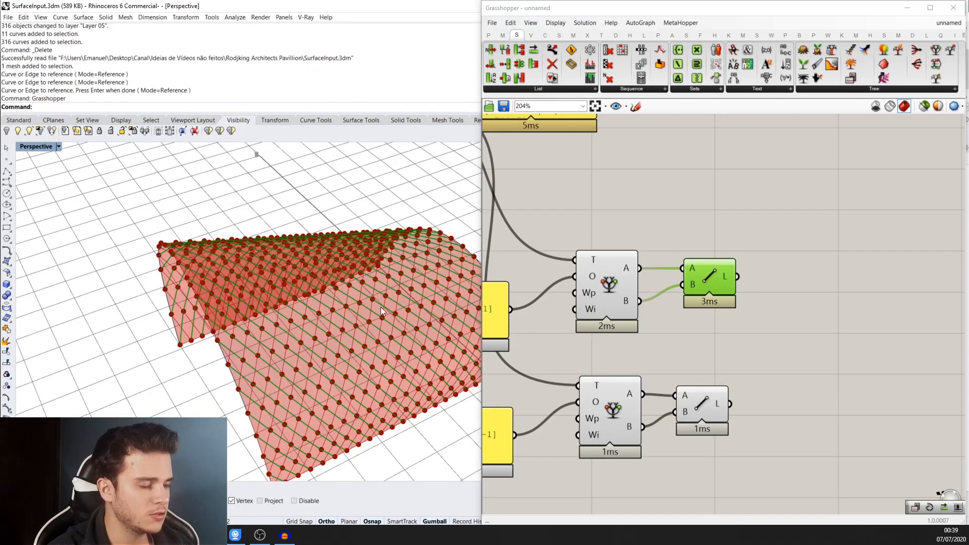
- Back in Grasshopper, add a Join Curves component and feed it the lines of the [+1] diagonal group
right_click_drag(381, 307, 380, 262)
scroll(752, 319, "down", 2)
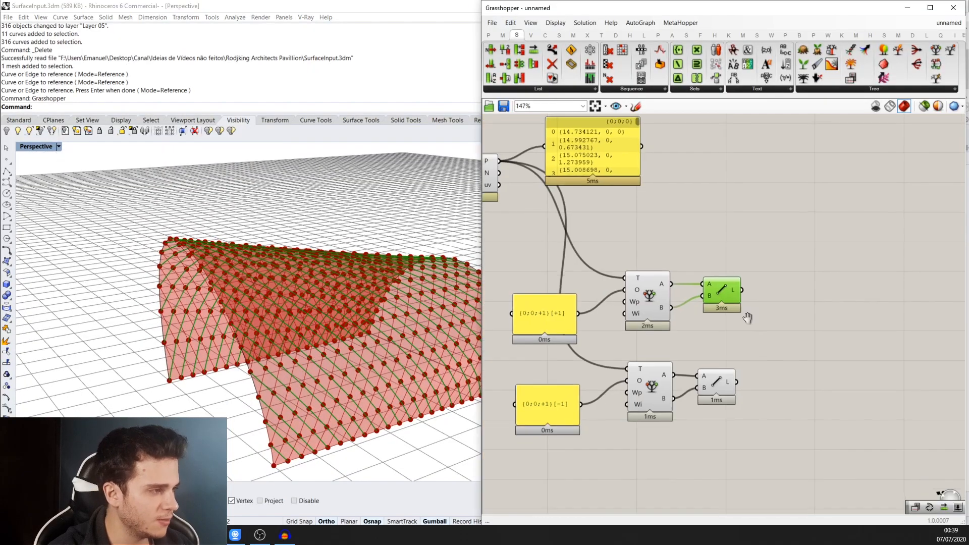
right_click_drag(747, 316, 713, 291)
double_click(734, 322)
type("join")
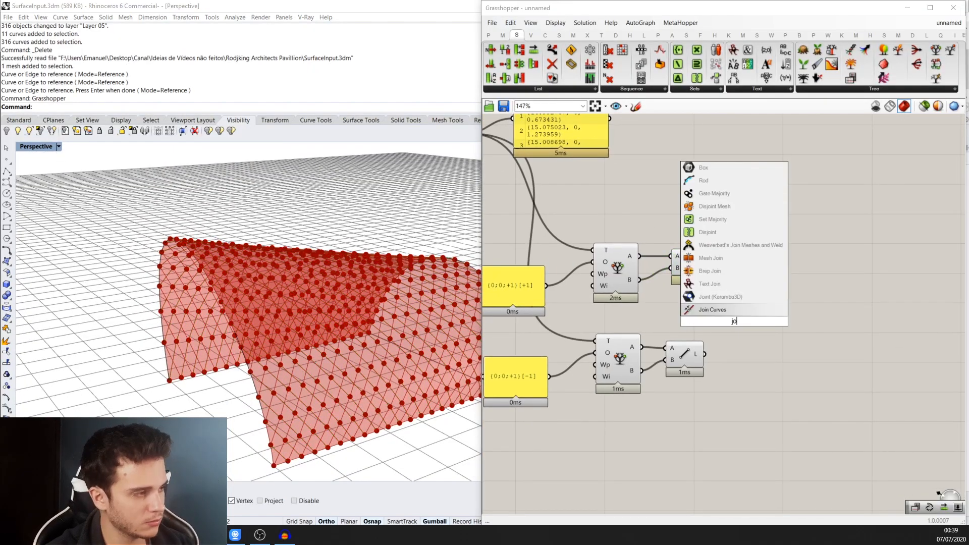
key("Return")
scroll(733, 322, "up", 1)
left_click_drag(734, 321, 723, 253)
right_click_drag(356, 323, 331, 368)
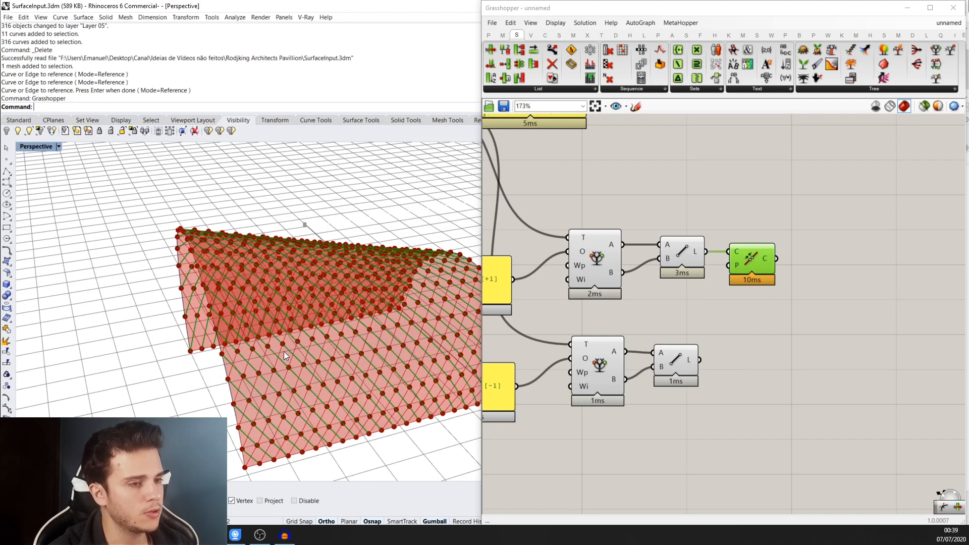
- Duplicate Join Curves below the original and feed the copy the lines of the [-1] diagonal group
scroll(683, 365, "down", 1)
right_click_drag(850, 343, 816, 341)
left_click(816, 341)
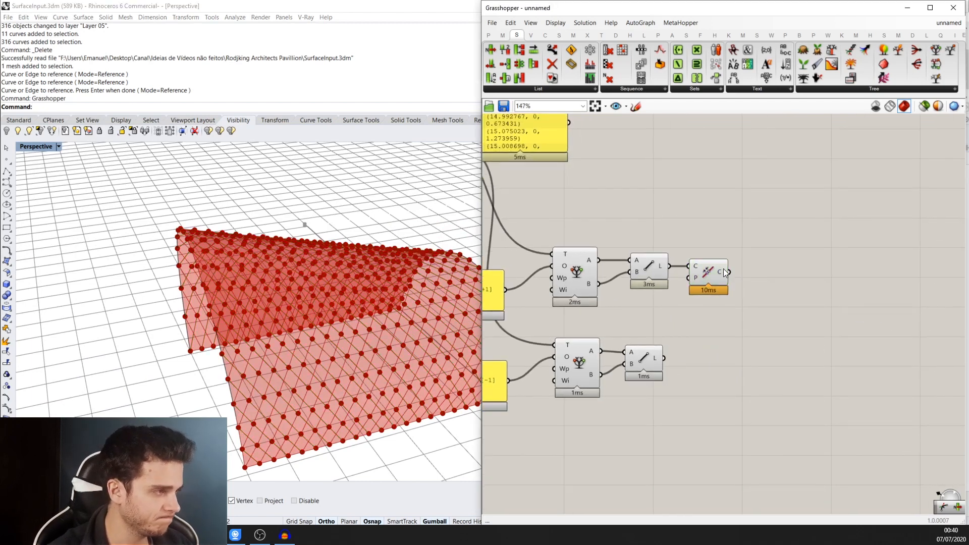
left_click_drag(709, 267, 725, 350, "alt")
left_click_drag(664, 359, 719, 361)
- Add an Explode component after each Join Curves and connect the joined curves of both diagonal groups
double_click(748, 335)
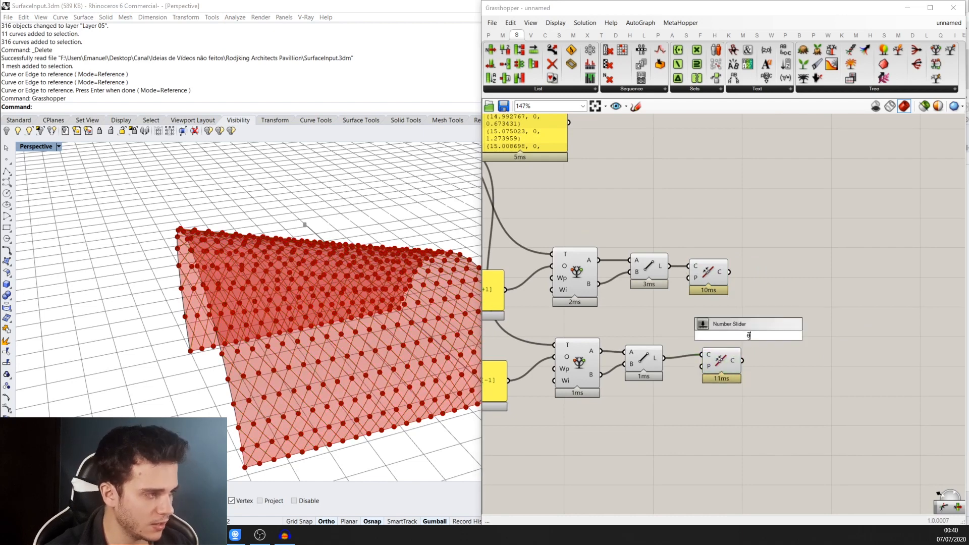
type("explode")
key("Return")
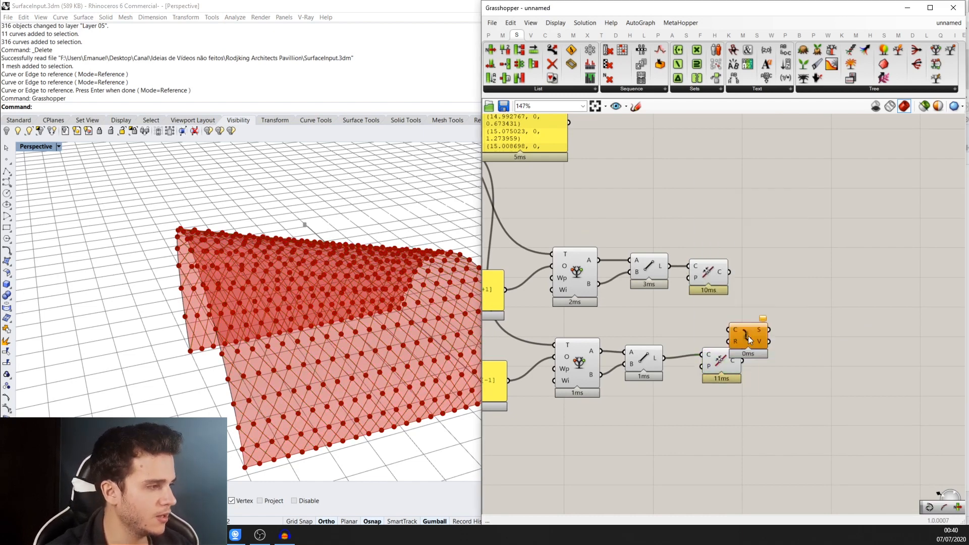
left_click_drag(748, 335, 779, 363)
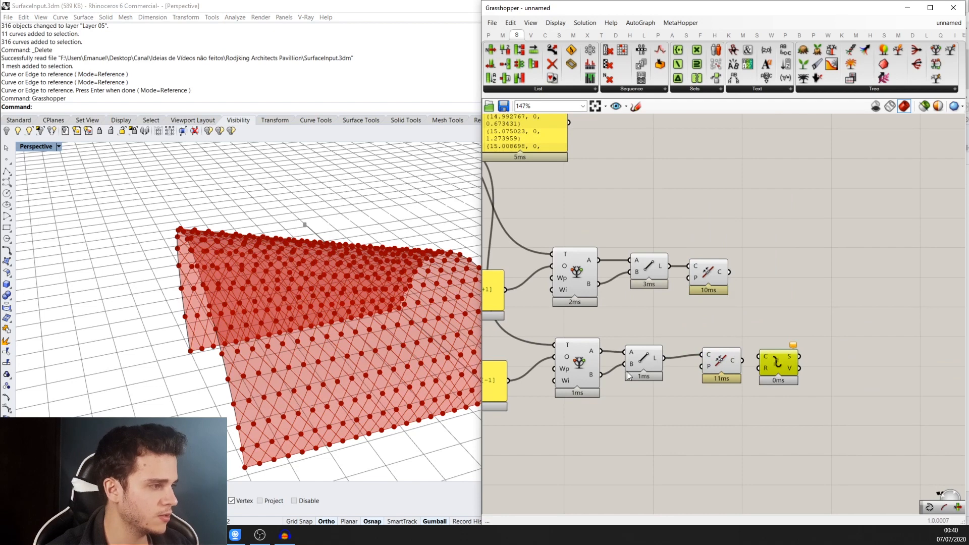
left_click_drag(732, 360, 796, 293)
left_click(770, 366)
left_click_drag(727, 273, 786, 284)
- Add an Interpolate component and connect the exploded vertices of the [+1] diagonal group to its V input
right_click_drag(739, 278, 732, 316)
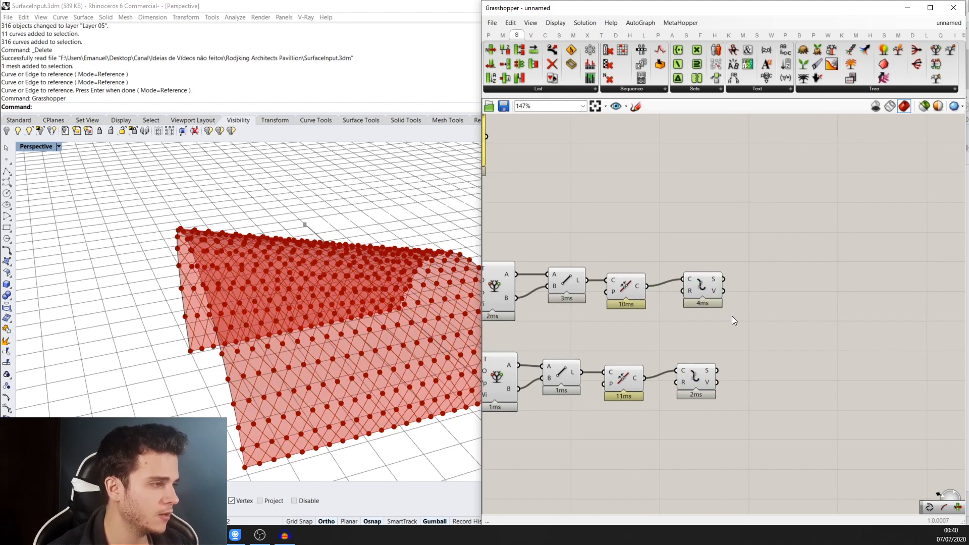
double_click(732, 316)
type("interpolate")
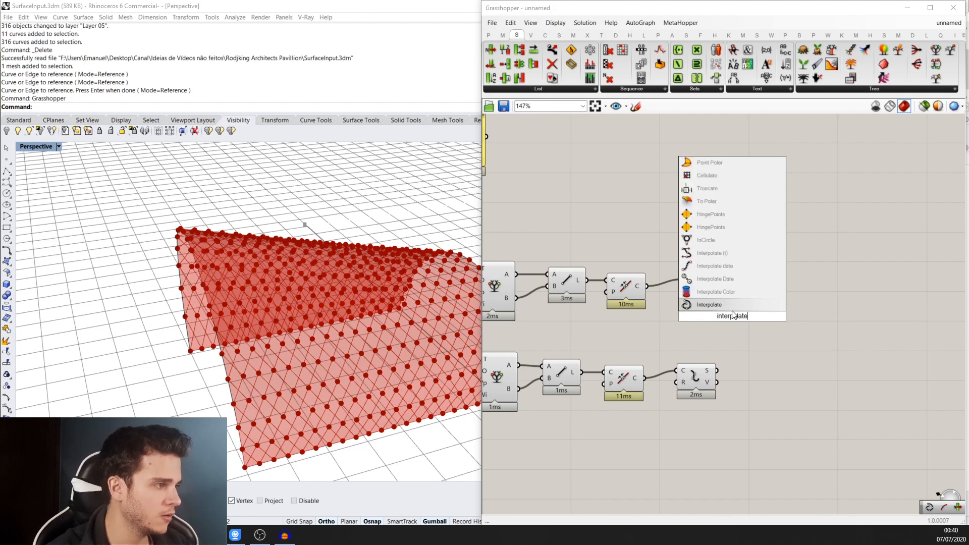
key("Return")
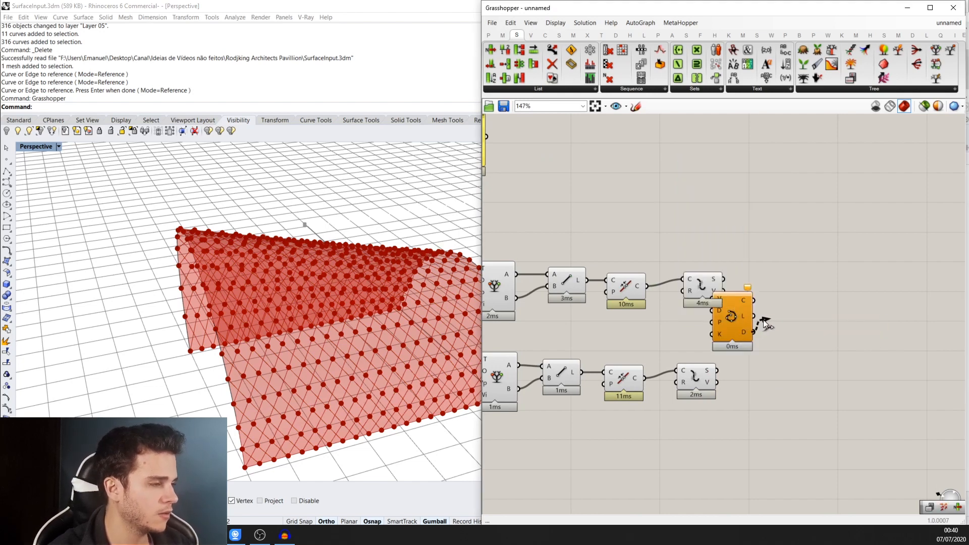
left_click_drag(726, 322, 788, 306)
left_click_drag(700, 288, 768, 284)
left_click_drag(784, 293, 784, 297)
- Duplicate the Interpolate component for the [-1] diagonal group and connect that group's exploded vertices to it
right_click_drag(784, 298, 776, 279)
left_click_drag(784, 288, 744, 363, "alt")
right_click_drag(665, 408, 713, 388)
scroll(727, 323, "down", 2)
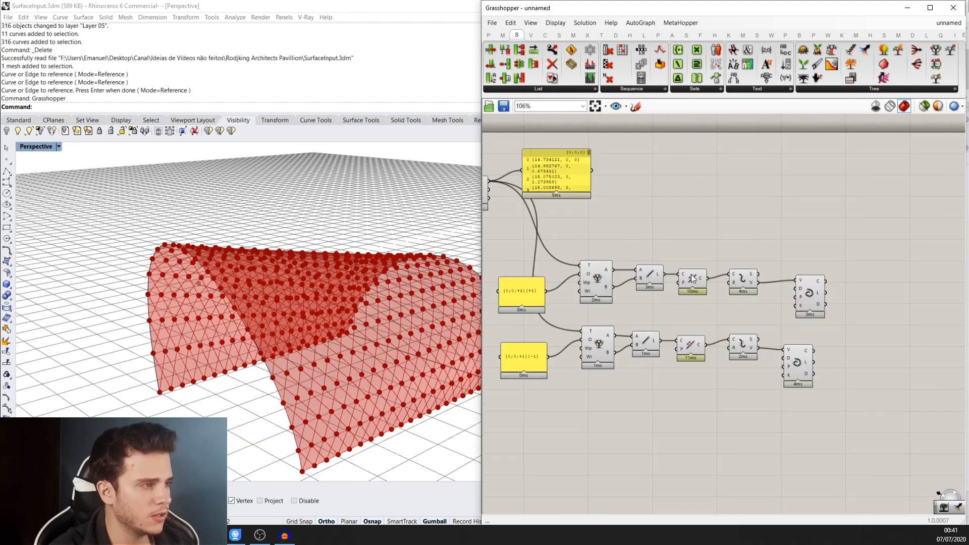
right_click_drag(667, 283, 743, 271)
- Browse the pavilion gallery to the building sequence diagram and examine the separate rod layers
right_click_drag(296, 341, 224, 398)
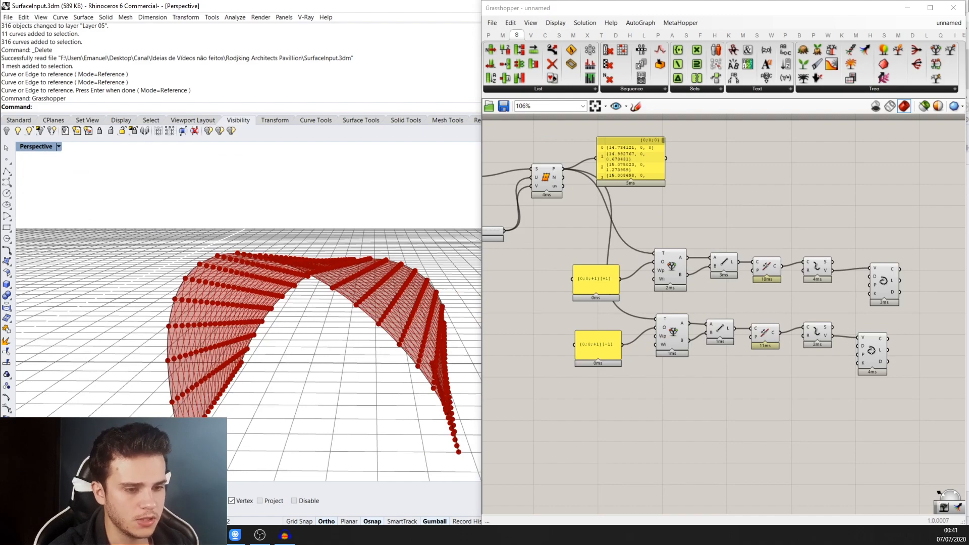
key("alt+Tab")
left_click(751, 300)
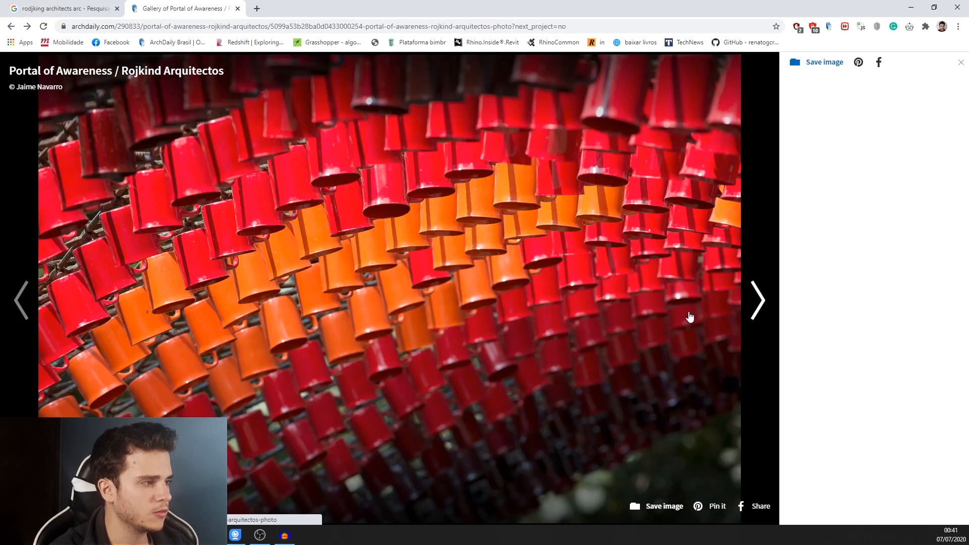
left_click(737, 301)
left_click(745, 299)
left_click(746, 286)
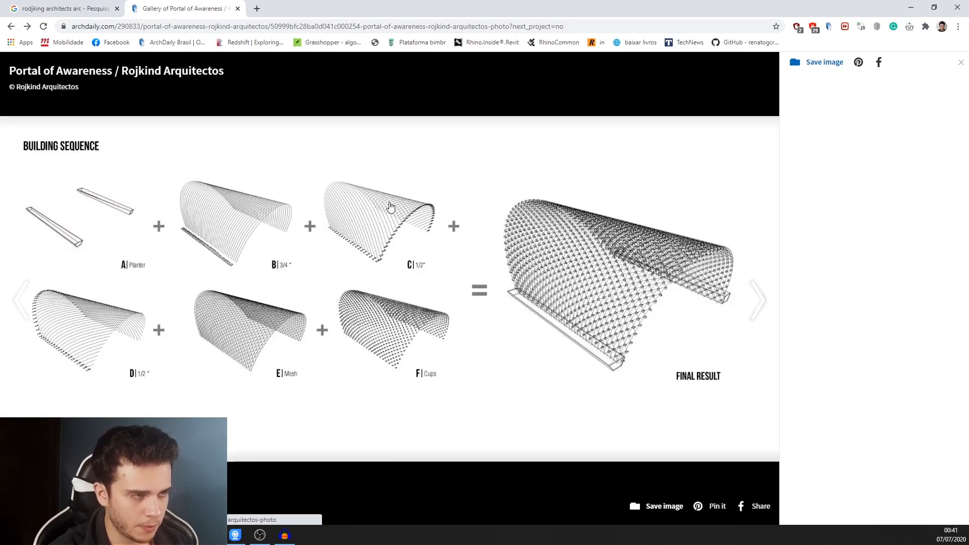
key("alt+Tab")
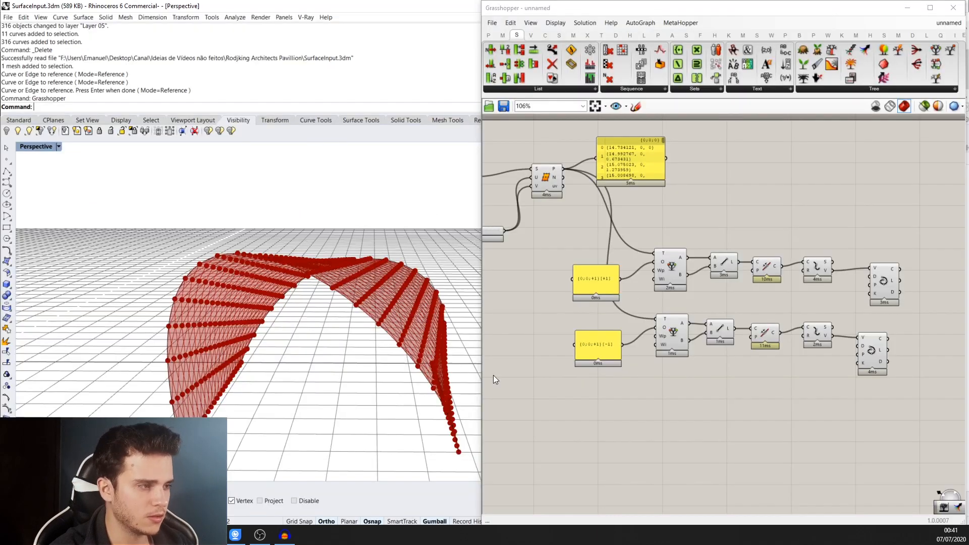
- Duplicate Interpolate above the diagonal groups and connect the surface division points to its V input to create the arch curves
right_click_drag(750, 303, 704, 345)
left_click(499, 217)
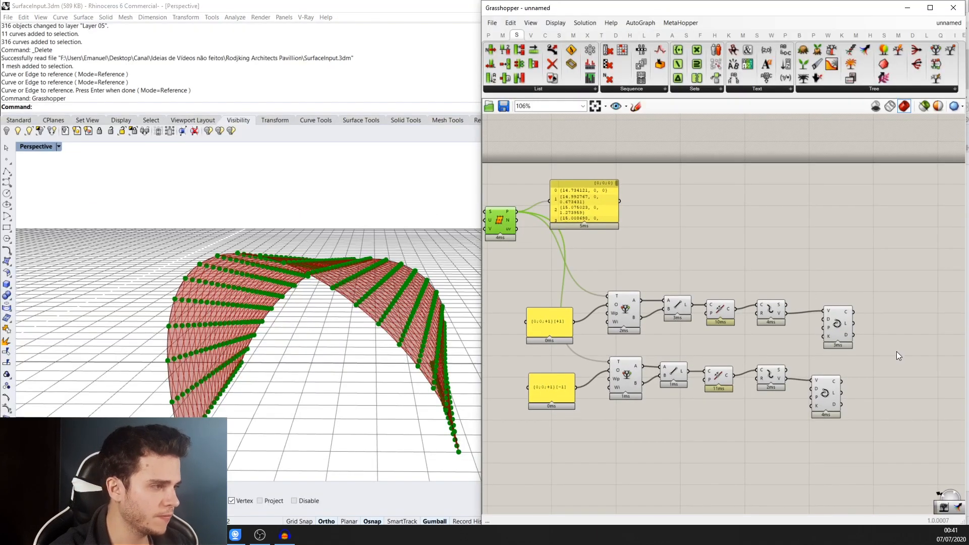
left_click_drag(838, 325, 740, 230, "alt")
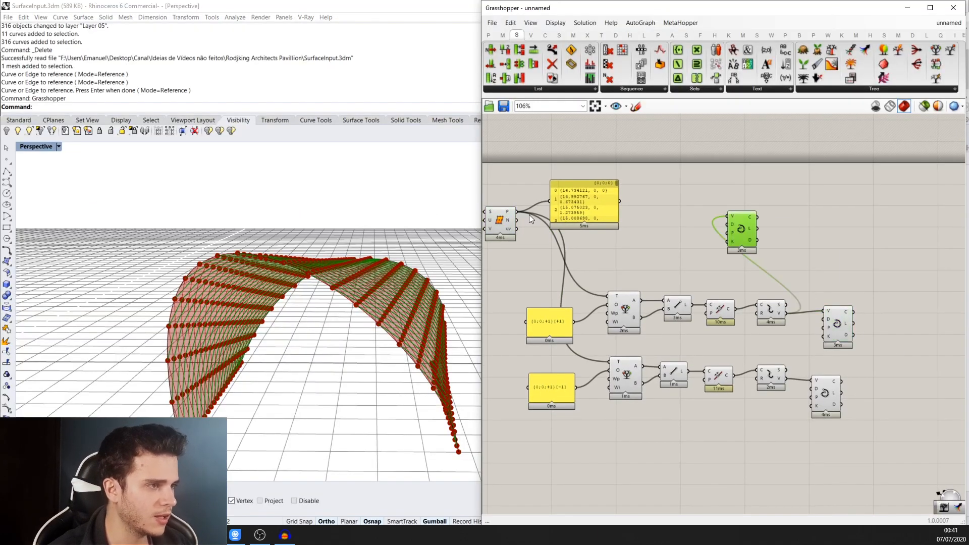
left_click(497, 223)
left_click_drag(517, 216, 732, 232)
right_click_drag(373, 252, 304, 341)
scroll(201, 353, "up", 3)
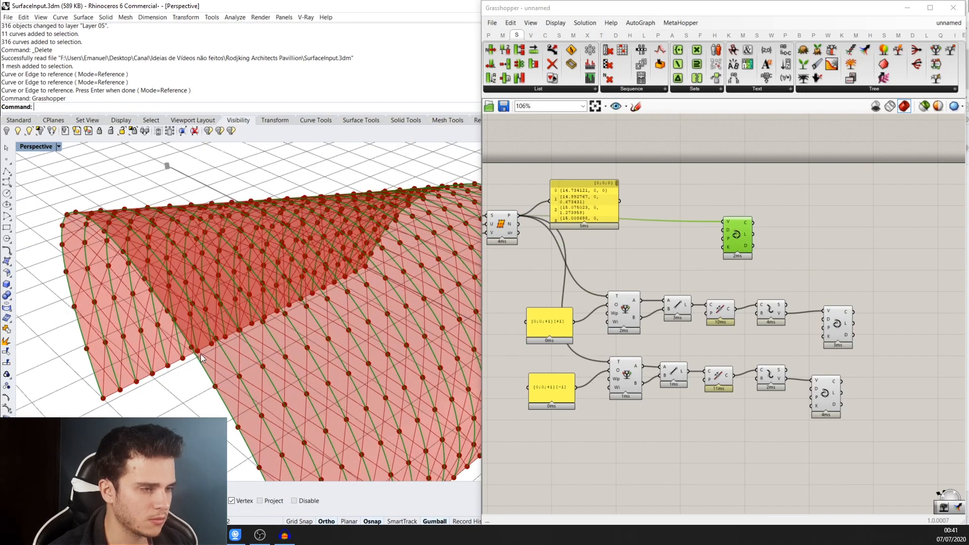
scroll(201, 354, "down", 3)
scroll(171, 355, "down", 3)
scroll(811, 243, "up", 2)
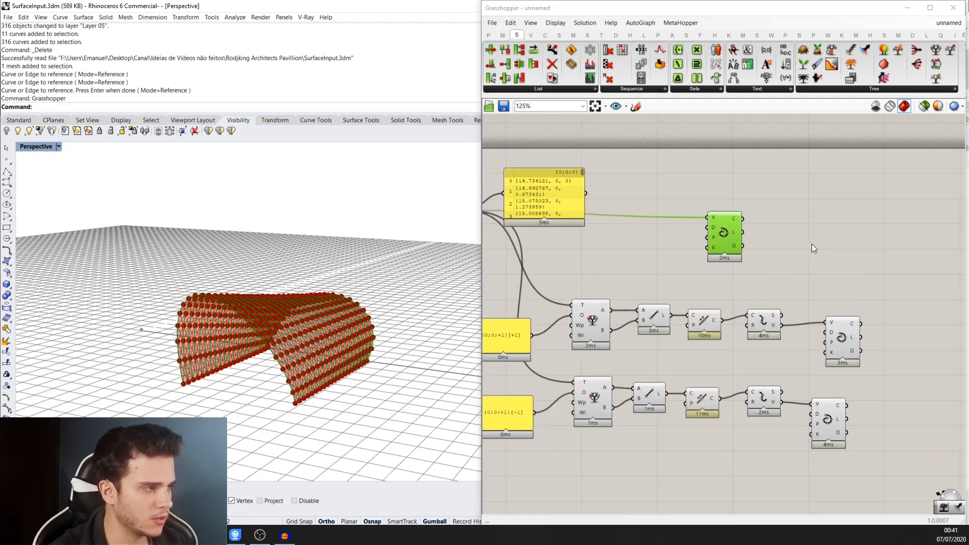
- Align the three Interpolate components in one vertical column and check their combined curves on the surface
left_click_drag(721, 243, 824, 236)
left_click_drag(864, 443, 807, 205)
left_click(837, 208)
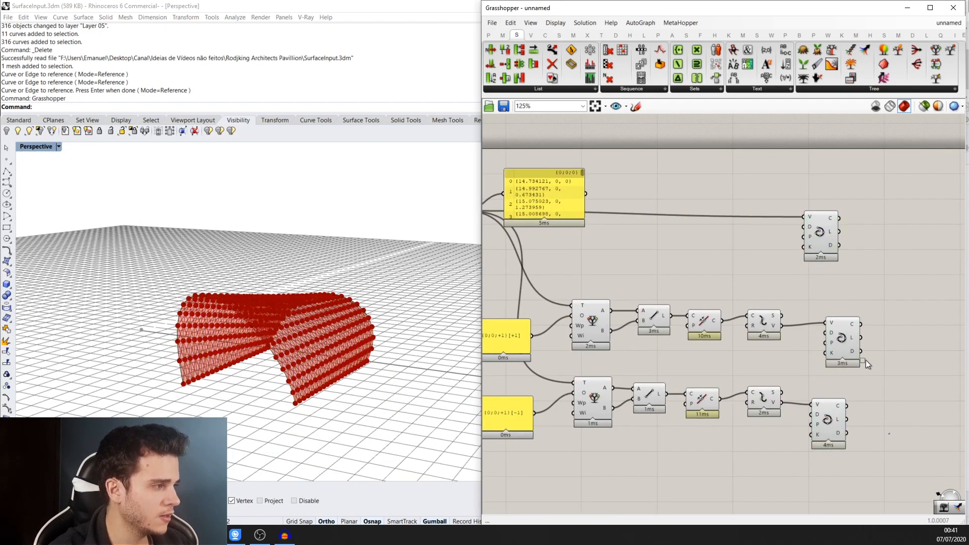
left_click_drag(889, 434, 797, 195)
left_click(837, 204)
scroll(735, 292, "down", 2)
right_click_drag(735, 292, 727, 222)
scroll(298, 307, "up", 3)
right_click_drag(297, 308, 276, 348)
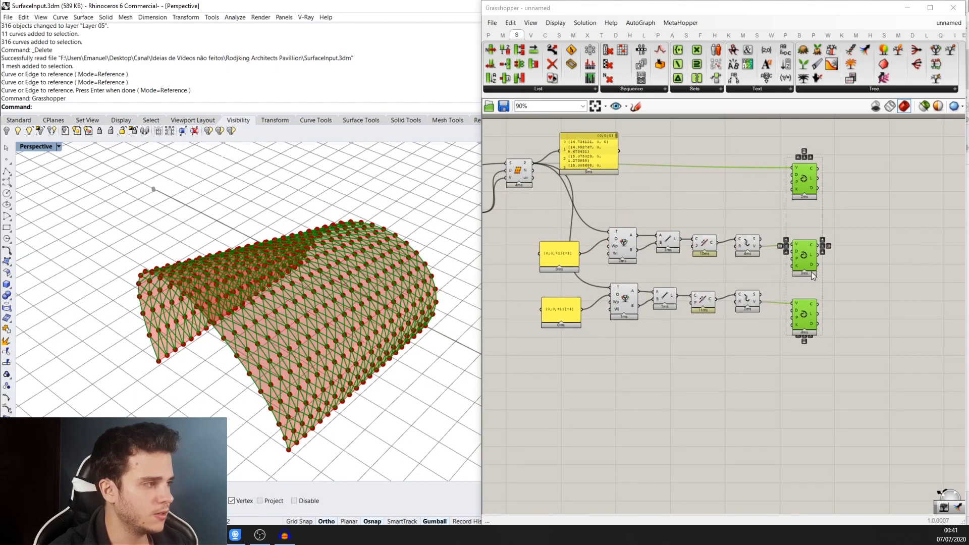
right_click_drag(279, 289, 320, 266)
scroll(320, 266, "up", 3)
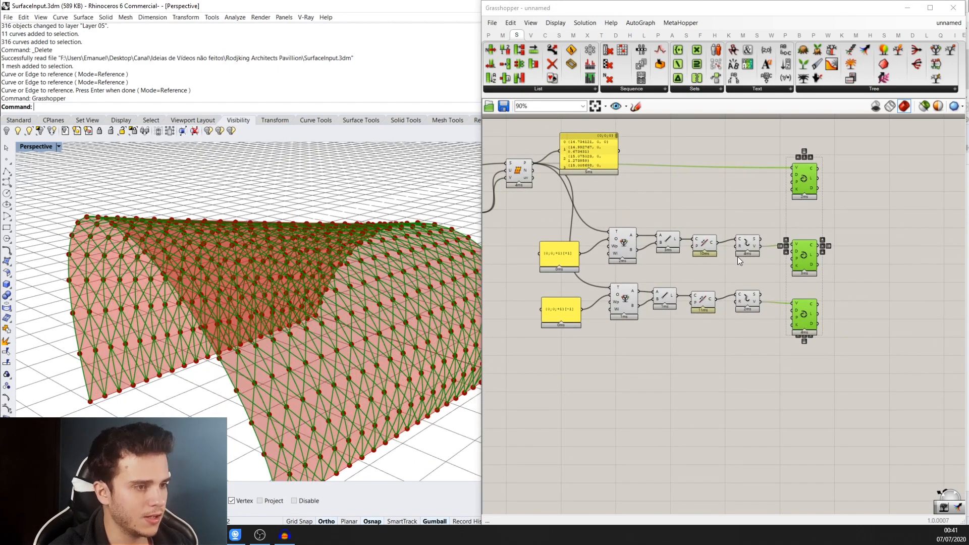
- Add a panel beneath the [-1] group, connect the Join Curves output to it and enlarge it to read the list
scroll(726, 323, "up", 3)
left_click(725, 344)
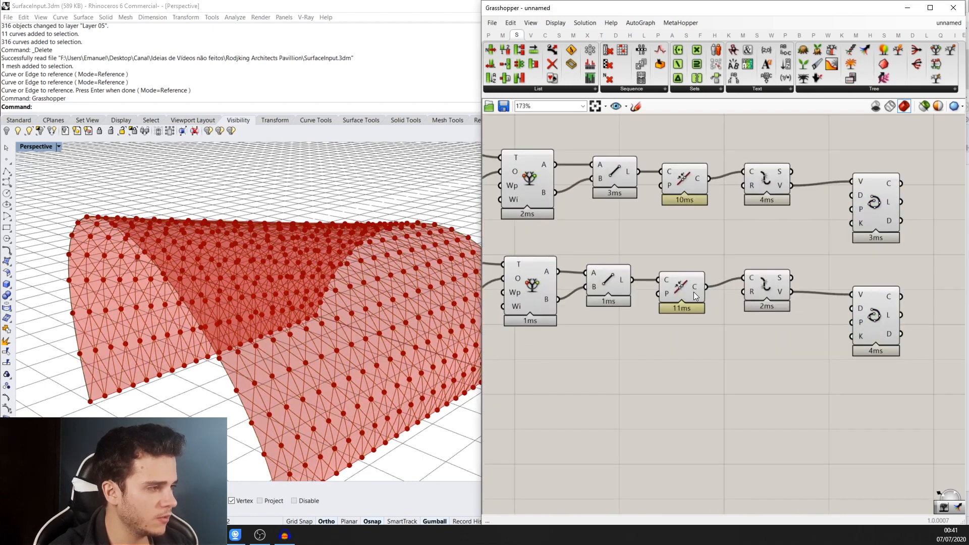
double_click(682, 349)
type("pa")
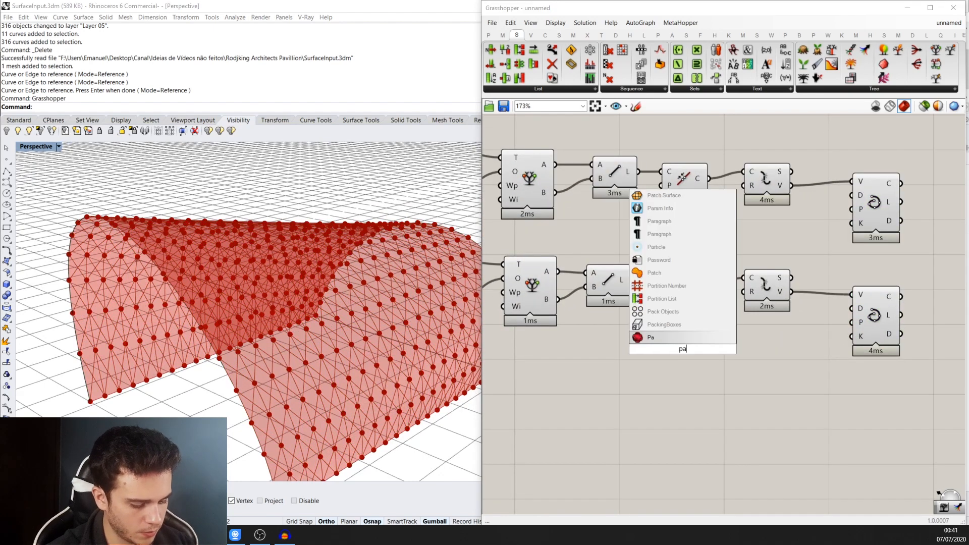
type("nel")
left_click(676, 299)
left_click_drag(673, 318, 750, 327)
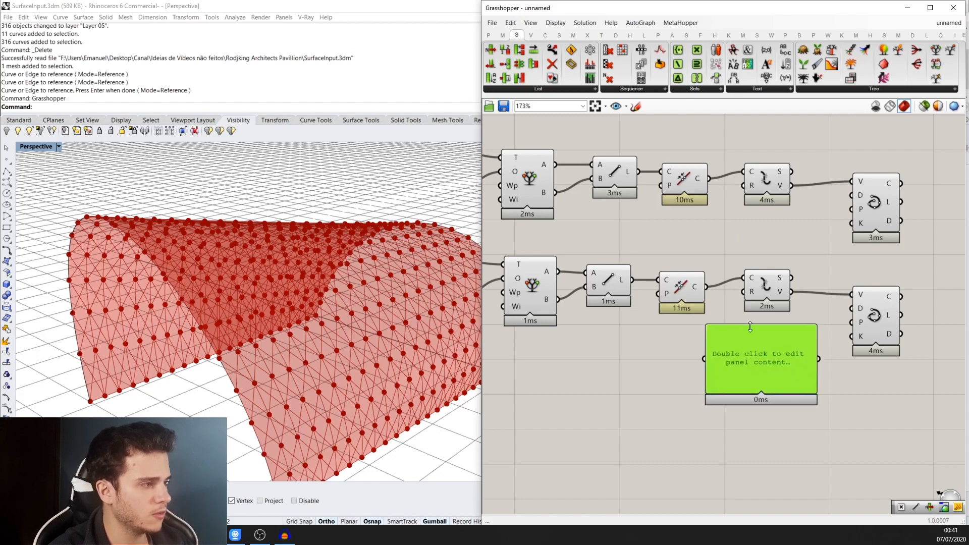
left_click_drag(706, 287, 721, 355)
right_click_drag(741, 387, 737, 319)
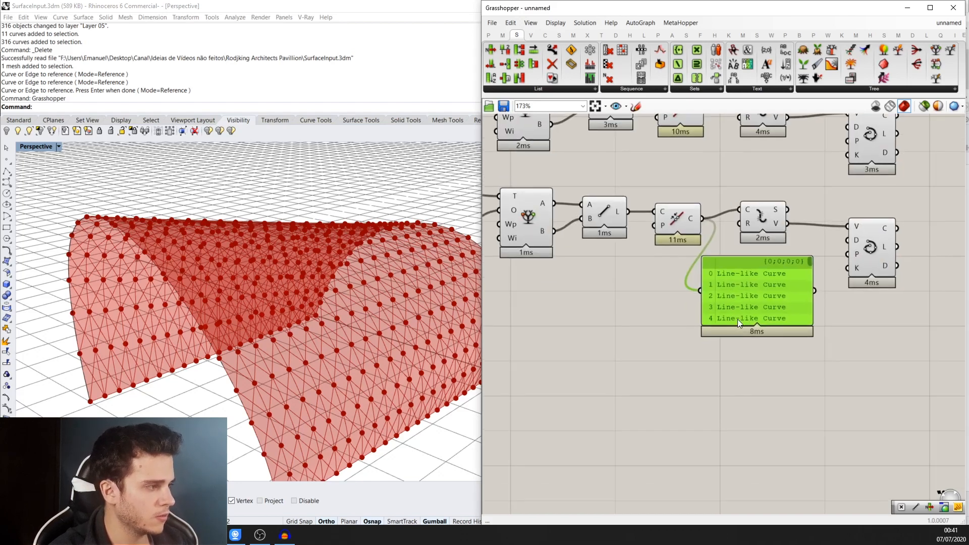
left_click_drag(744, 325, 749, 397)
mouse_move(813, 263)
left_mouse_down()
mouse_move(807, 396)
mouse_move(809, 263)
left_mouse_up()
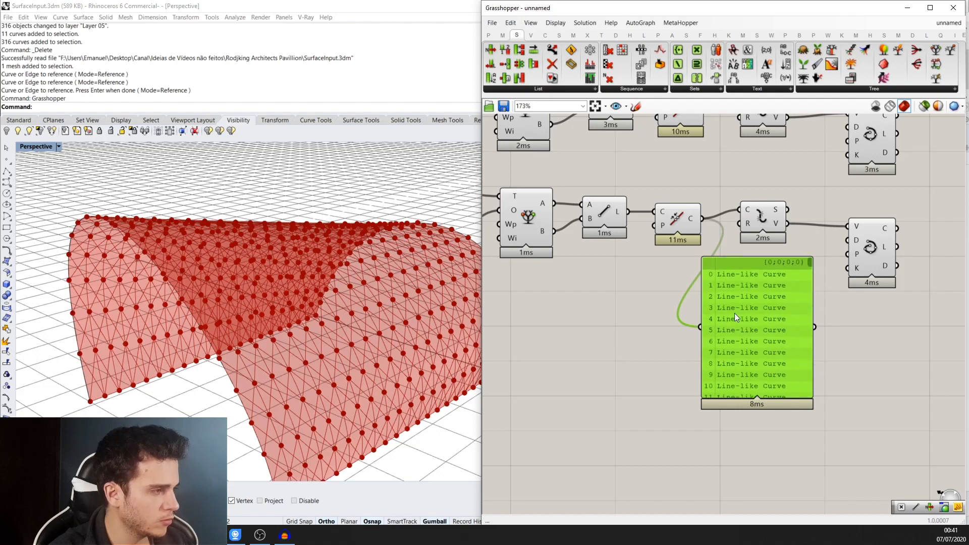
- Read through the joined curve list in the panel and flatten the C input of the [-1] group's Join Curves component
scroll(735, 313, "down", 2)
right_click_drag(717, 277, 743, 316)
scroll(713, 285, "up", 1)
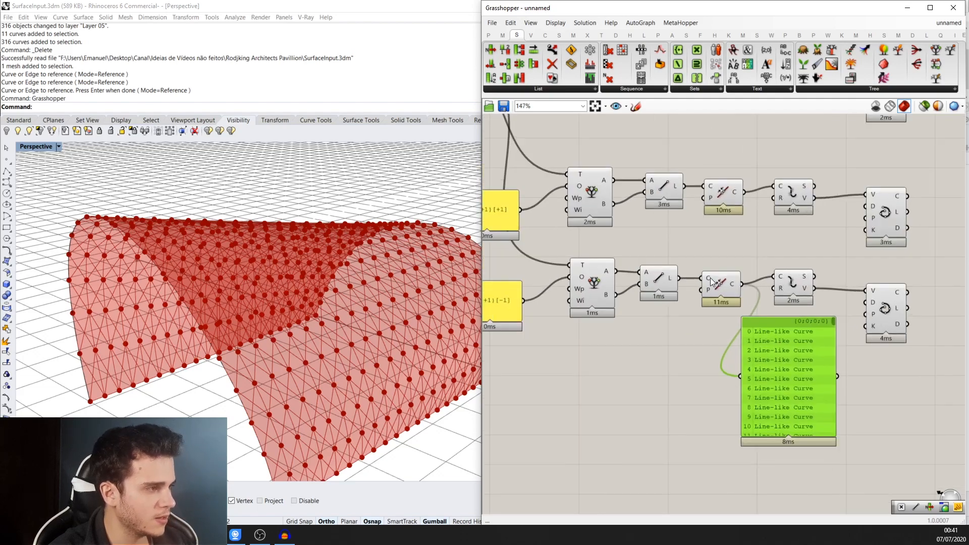
scroll(396, 307, "down", 4)
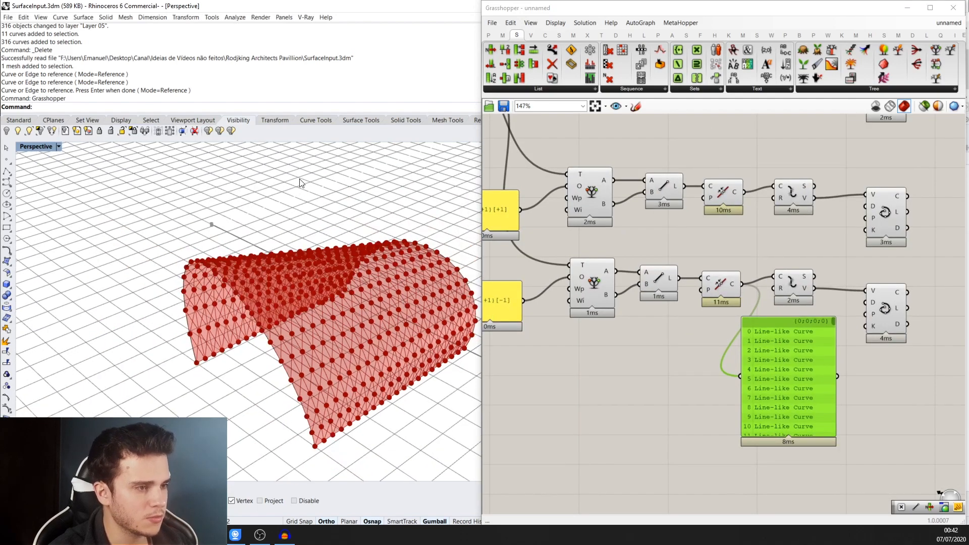
scroll(752, 353, "up", 1)
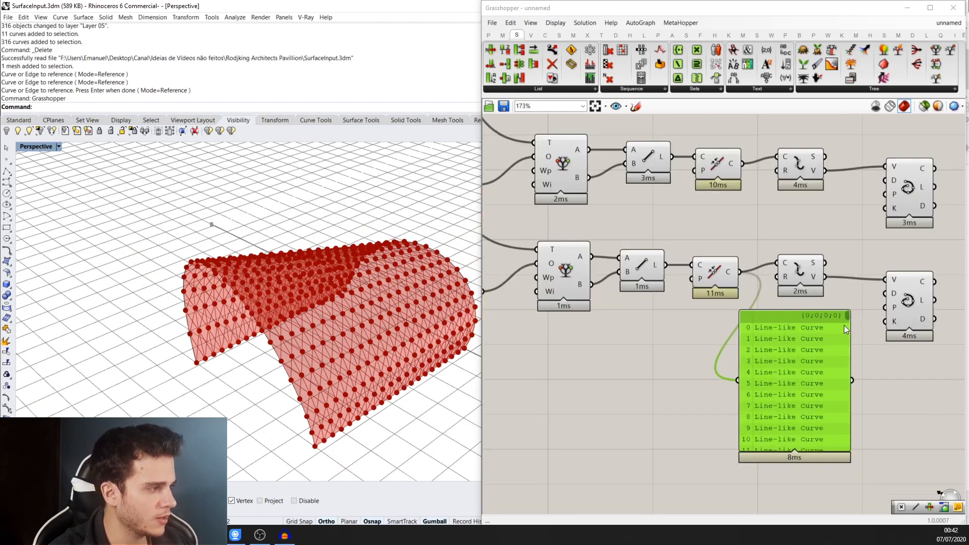
scroll(776, 378, "down", 2)
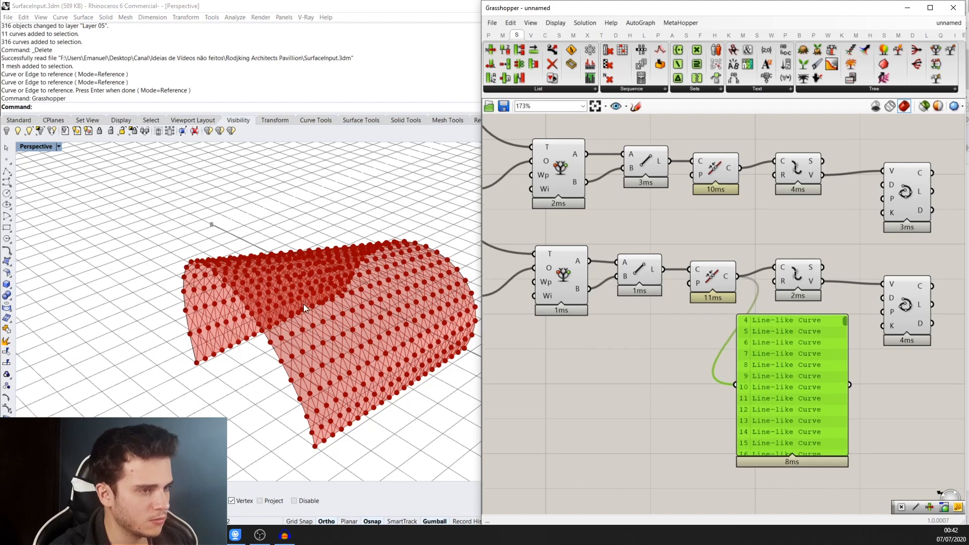
scroll(692, 260, "up", 1)
scroll(713, 270, "down", 1)
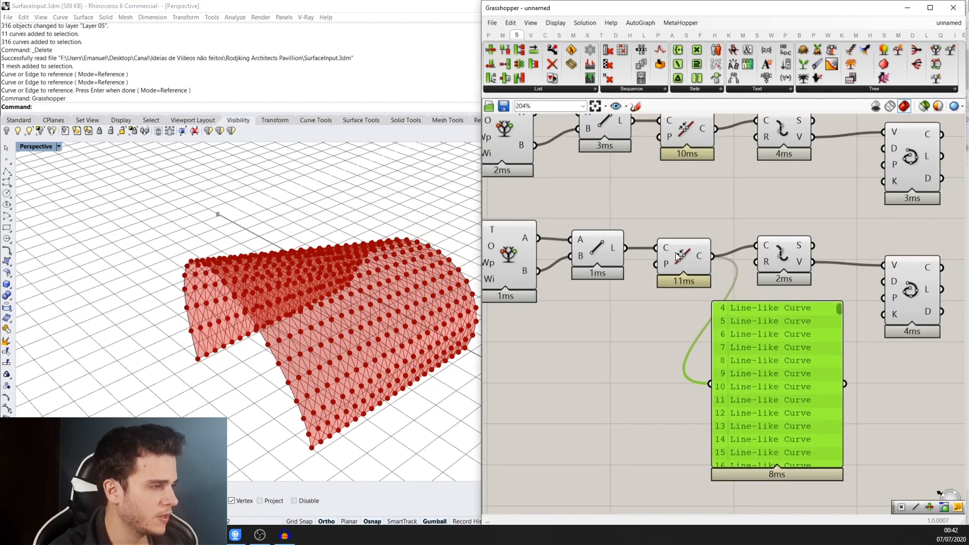
right_click(662, 249)
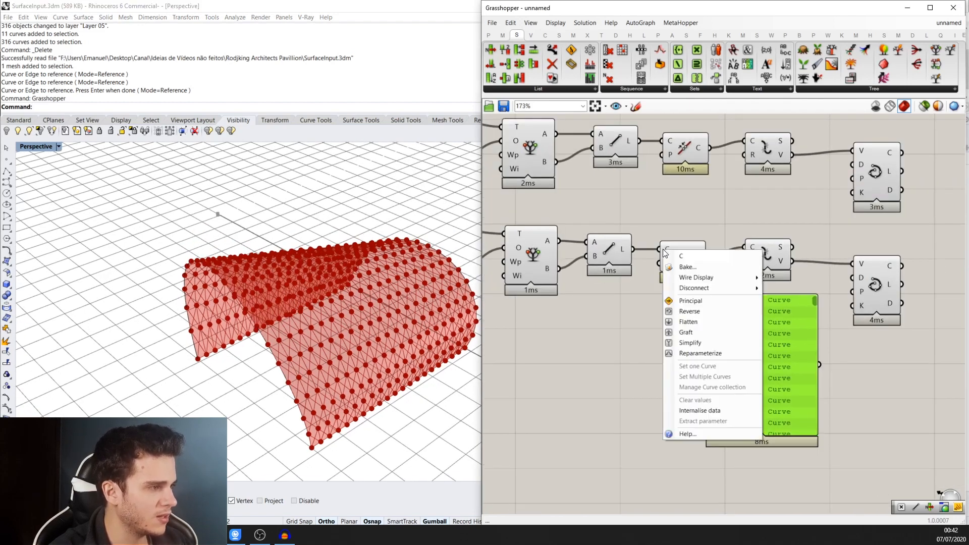
left_click(686, 323)
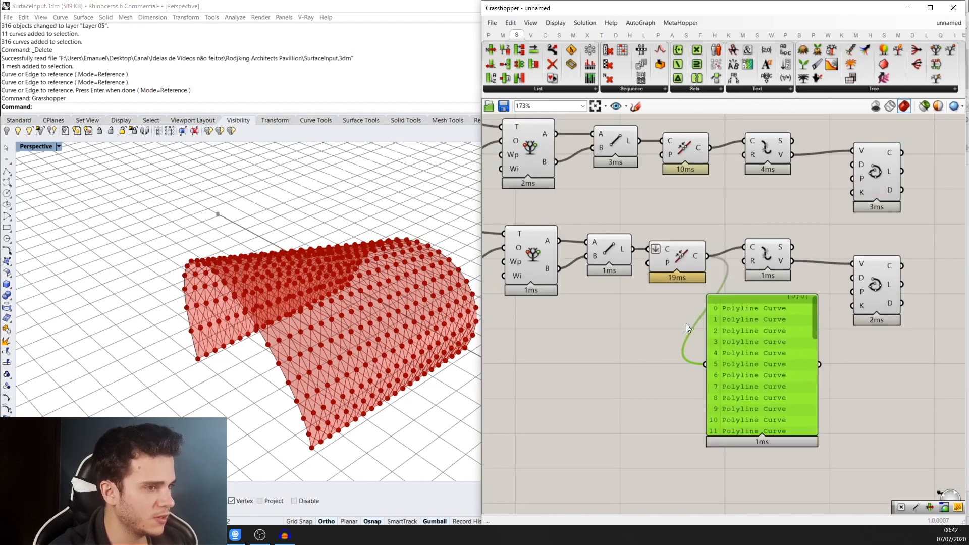
- Flatten the C input of the [+1] group's Join Curves component
right_click(677, 127)
right_click(670, 142)
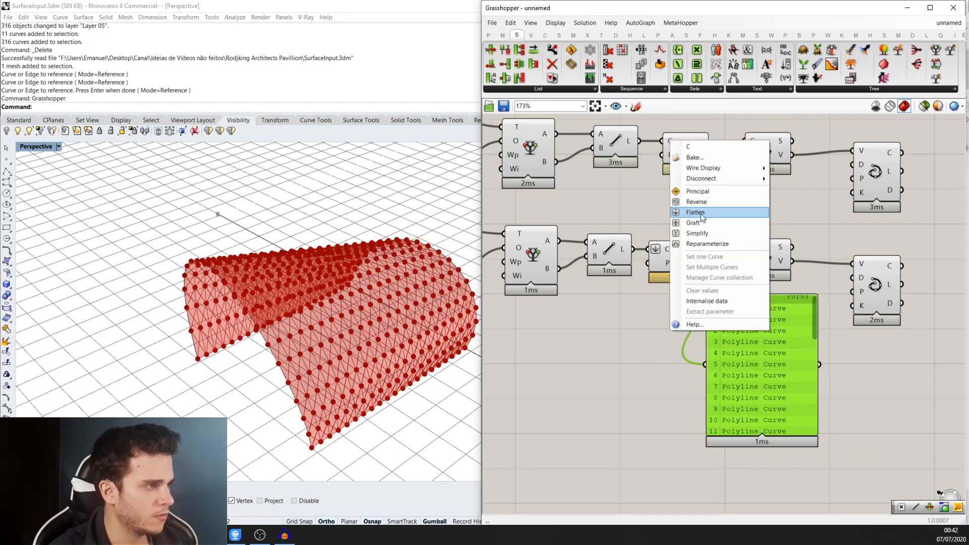
left_click(696, 212)
- Move the panel beside the [-1] group's Interpolate component, connect the C output to it and read through the curve list
right_click_drag(748, 325, 725, 320)
right_click_drag(834, 312, 714, 311)
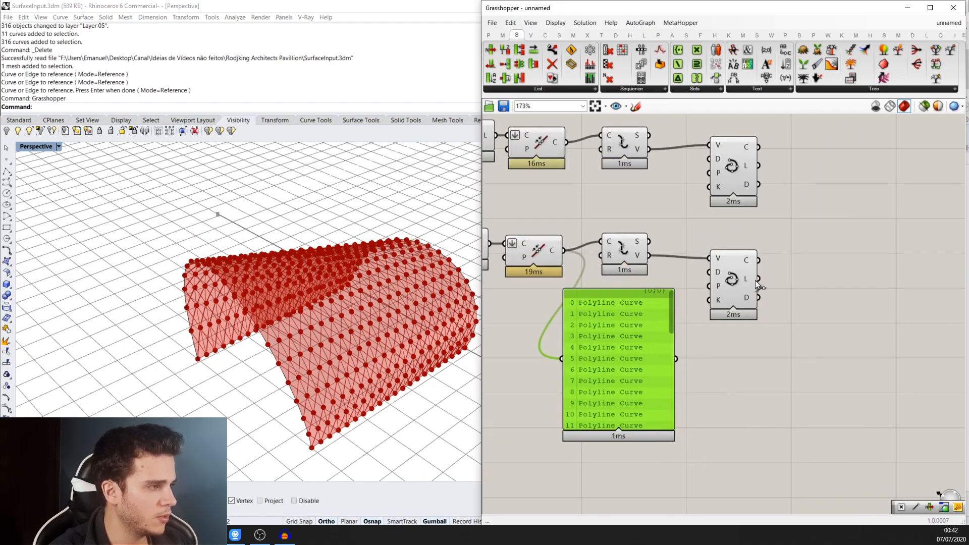
left_click(744, 273)
left_click_drag(616, 334, 903, 271)
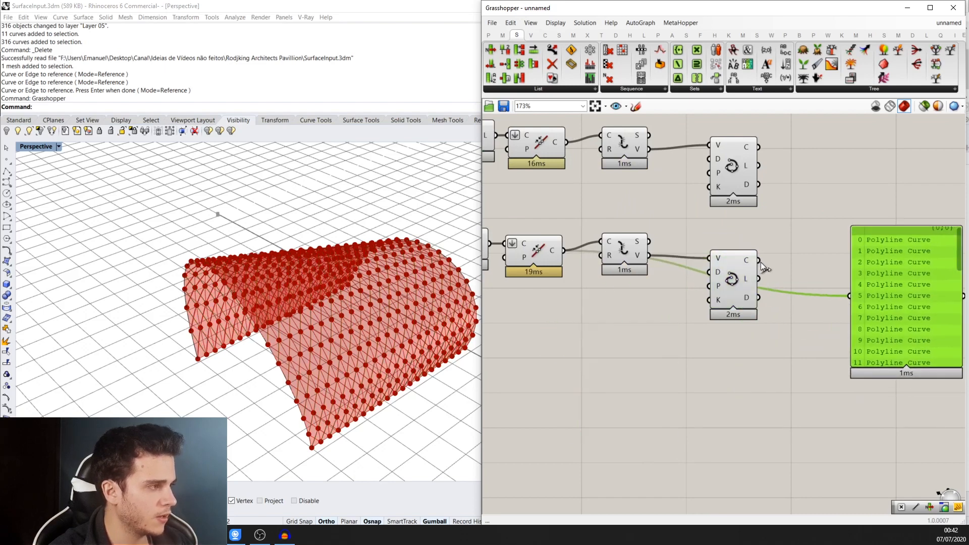
left_click_drag(759, 261, 850, 296)
scroll(785, 293, "up", 4)
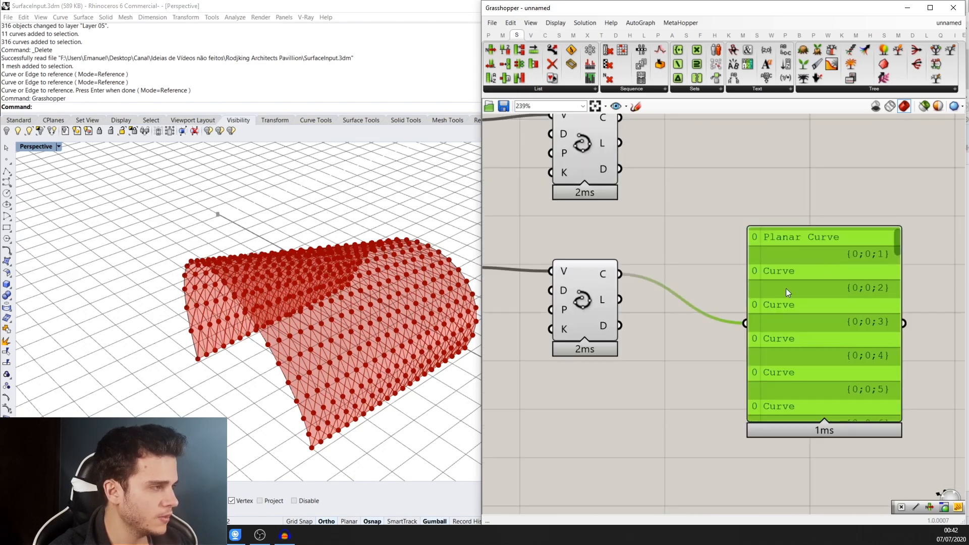
left_click_drag(897, 246, 900, 366)
scroll(819, 307, "down", 6)
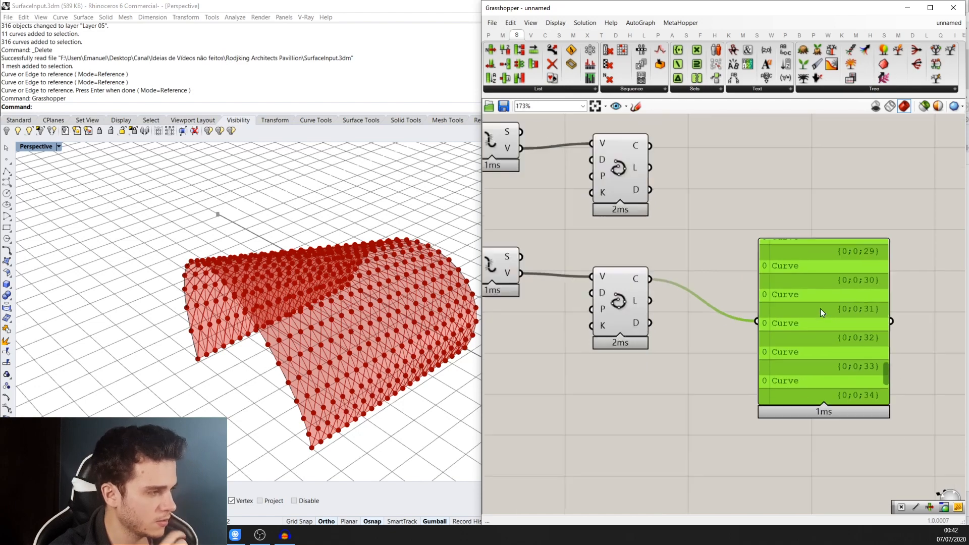
- Delete the panel connected to the [-1] group's Interpolate component
left_click_drag(733, 250, 734, 246)
left_click(771, 263)
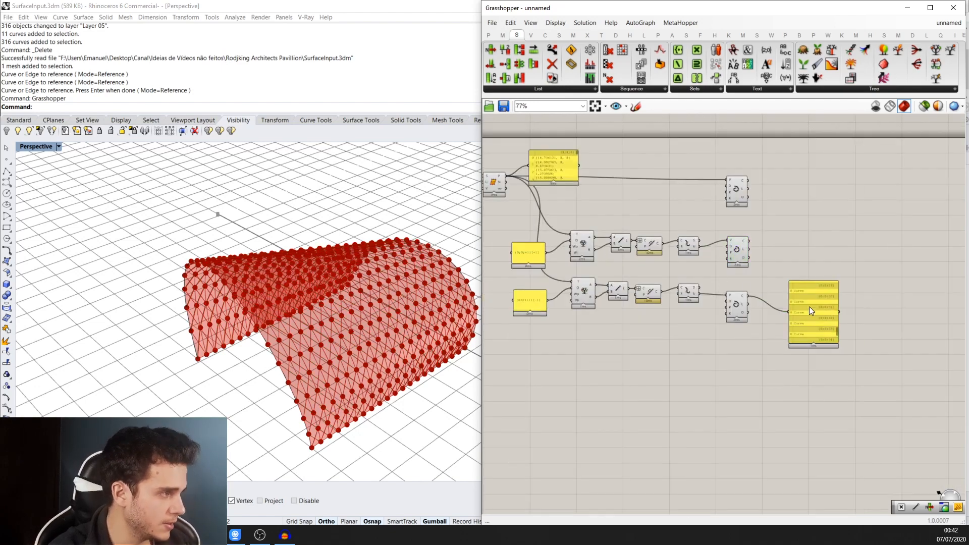
left_click(810, 301)
key("Delete")
scroll(761, 285, "up", 2)
right_click_drag(761, 285, 735, 297)
scroll(389, 279, "down", 4)
- Highlight the curves of the [+1] group's Interpolate component and examine them on the surface
scroll(337, 352, "up", 8)
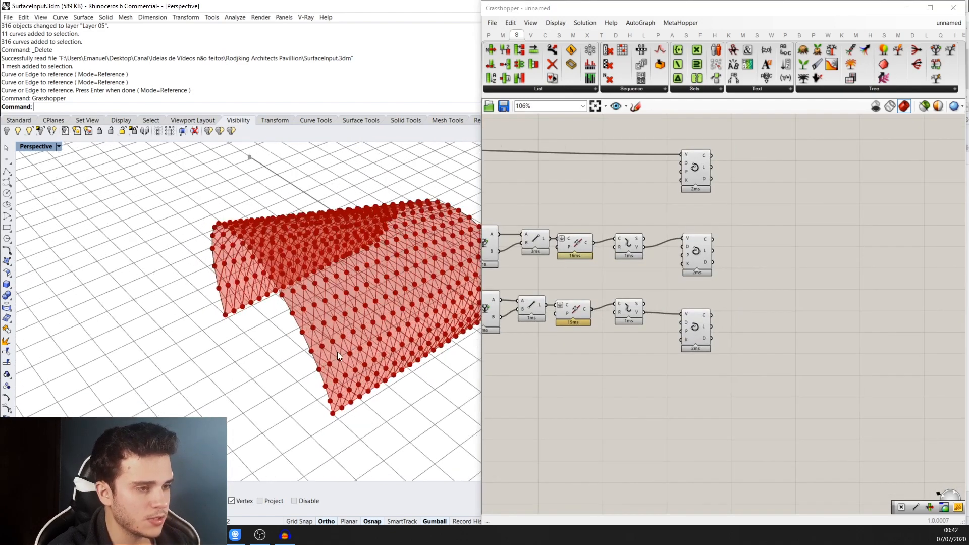
scroll(711, 244, "up", 1)
left_click_drag(711, 246, 708, 256)
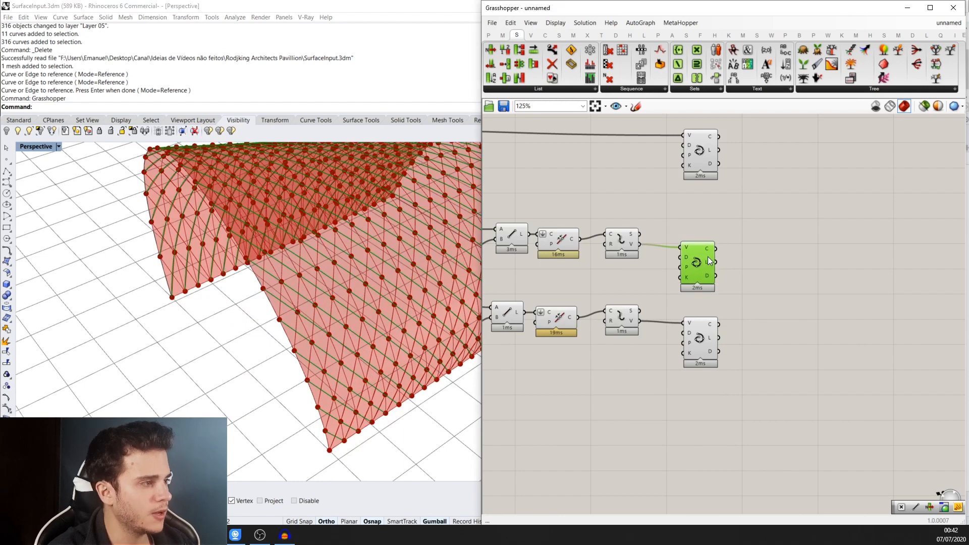
double_click(768, 289)
type("curve curve")
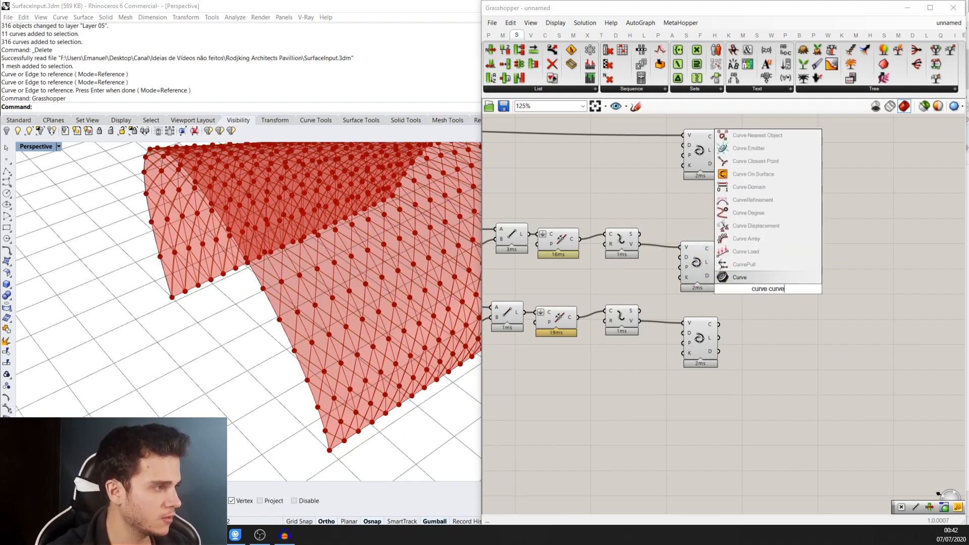
key("Escape")
- Highlight the surface division points and examine how they are distributed over the lattice on the surface
scroll(753, 368, "down", 4)
scroll(532, 259, "up", 2)
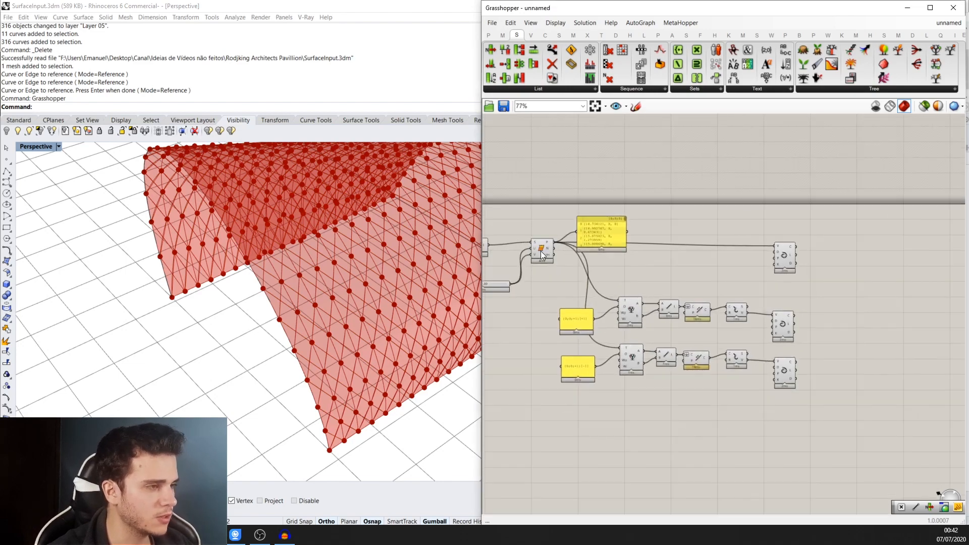
left_click(541, 250)
scroll(603, 237, "up", 2)
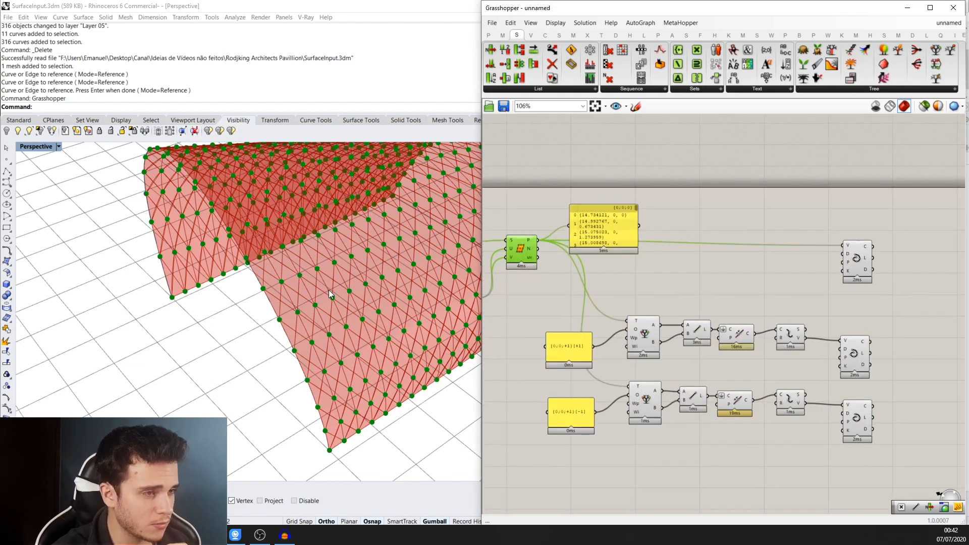
left_click(296, 308)
scroll(295, 308, "down", 3)
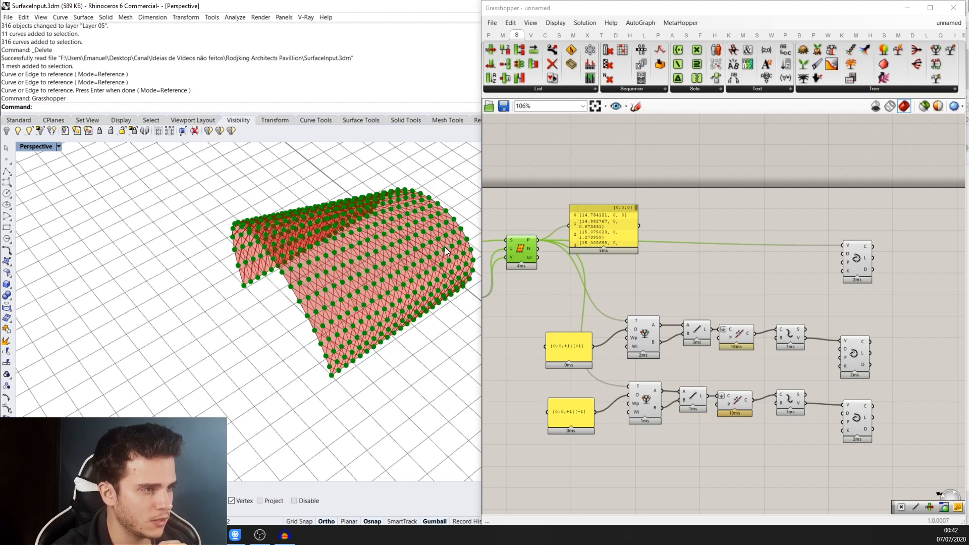
scroll(444, 247, "down", 3)
- Switch to the browser and browse the Portal of Awareness gallery images to examine the lattice and cup arrangement
left_click(161, 535)
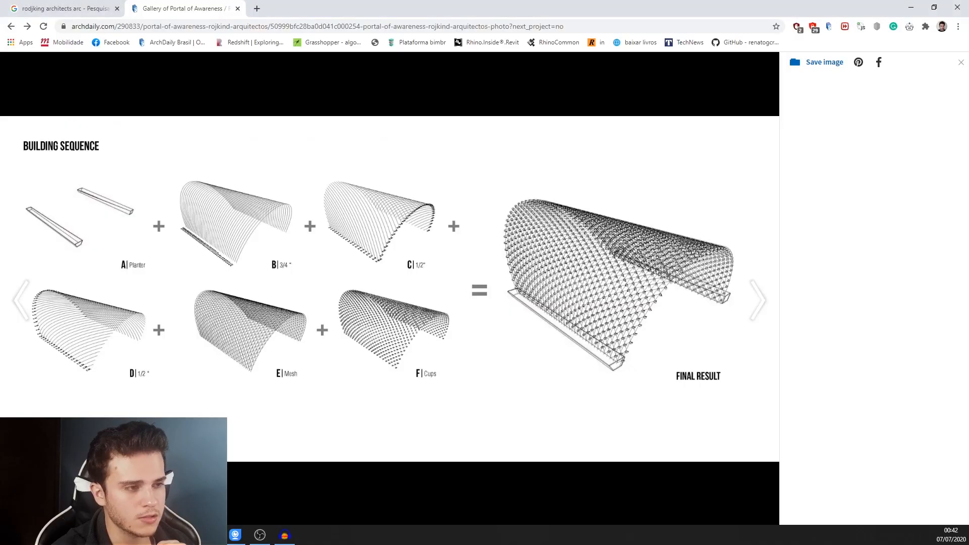
left_click(29, 298)
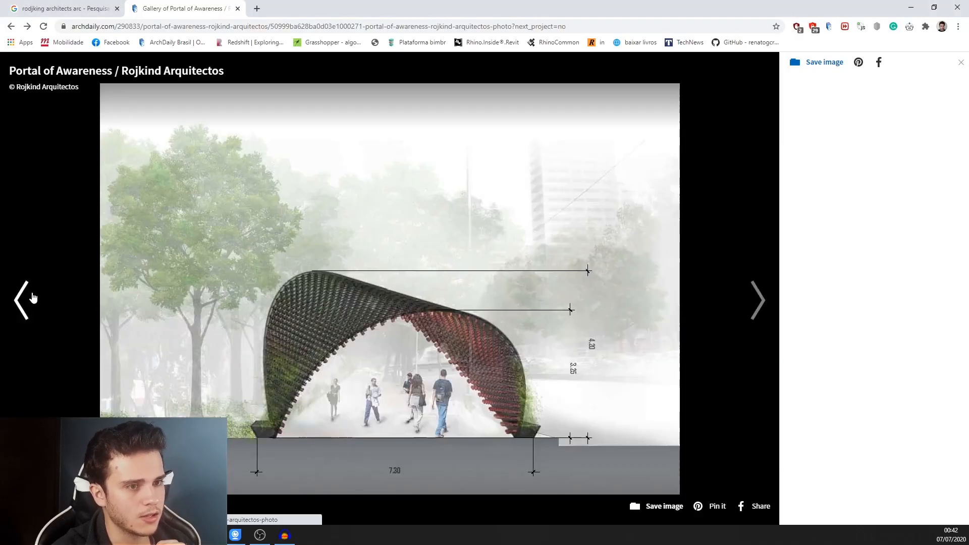
left_click(28, 298)
left_click(29, 299)
left_click(29, 299)
left_click(29, 299)
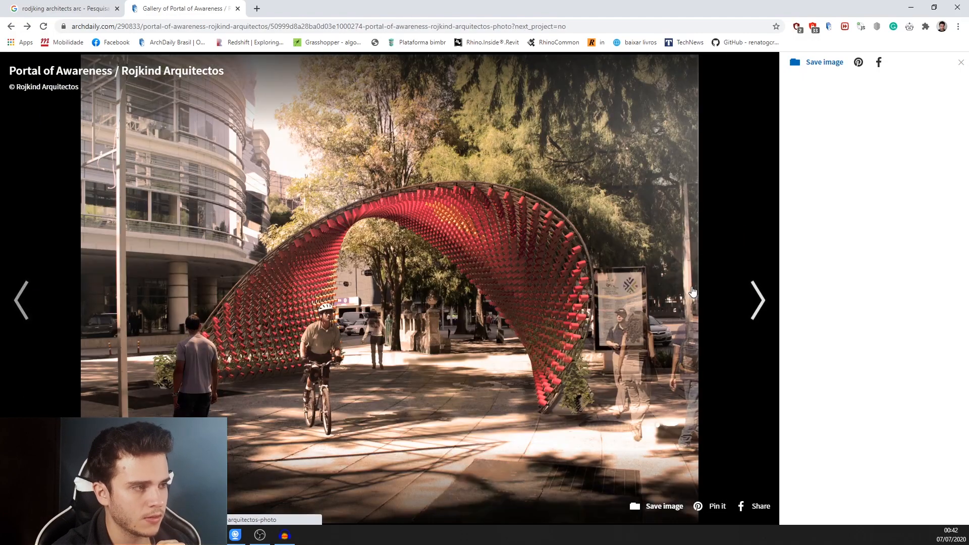
left_click(748, 301)
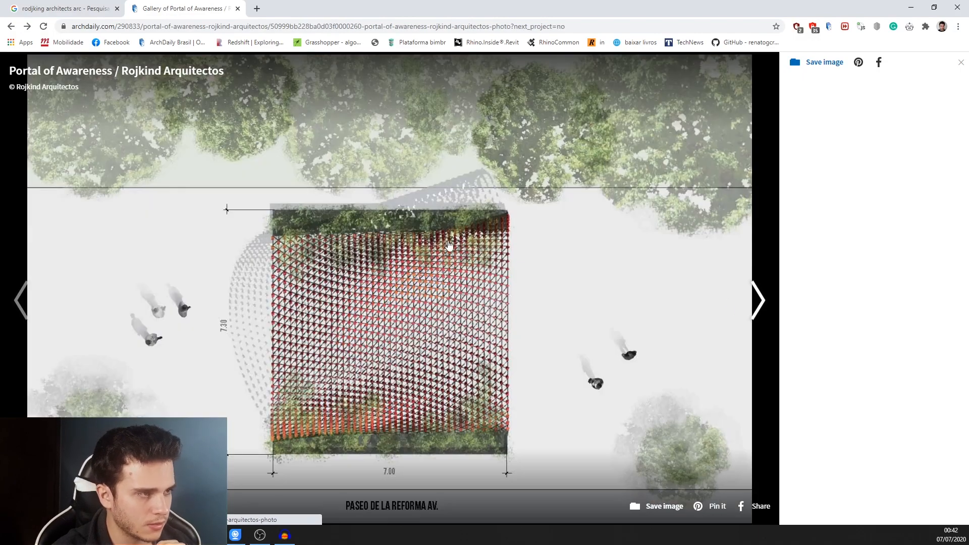
- Return to Rhino and Grasshopper, highlight the [+1] group's interpolated curves and examine them from several angles
left_click(211, 535)
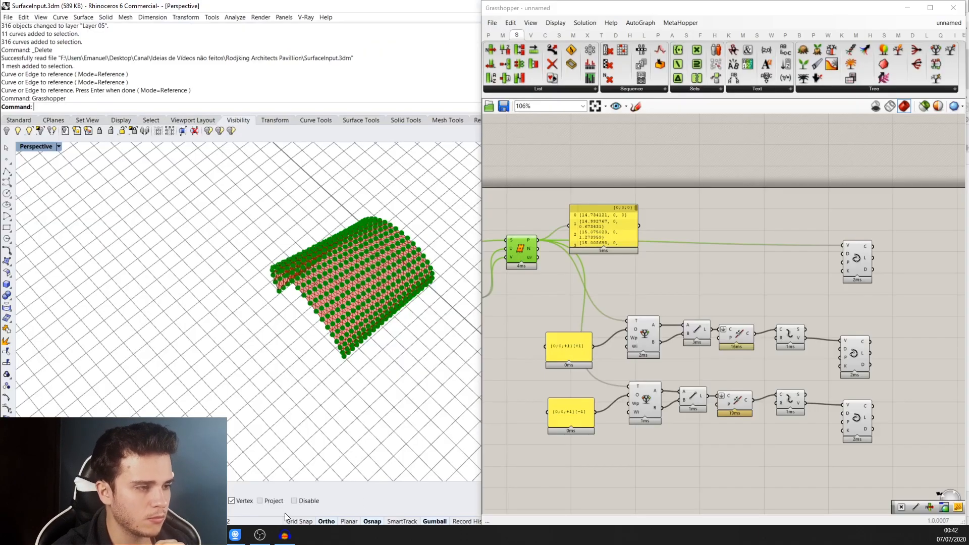
right_click_drag(293, 320, 325, 275)
scroll(327, 271, "up", 6)
right_click_drag(870, 354, 786, 352)
left_click(772, 352)
scroll(348, 286, "down", 4)
right_click_drag(377, 281, 365, 333)
scroll(392, 320, "up", 4)
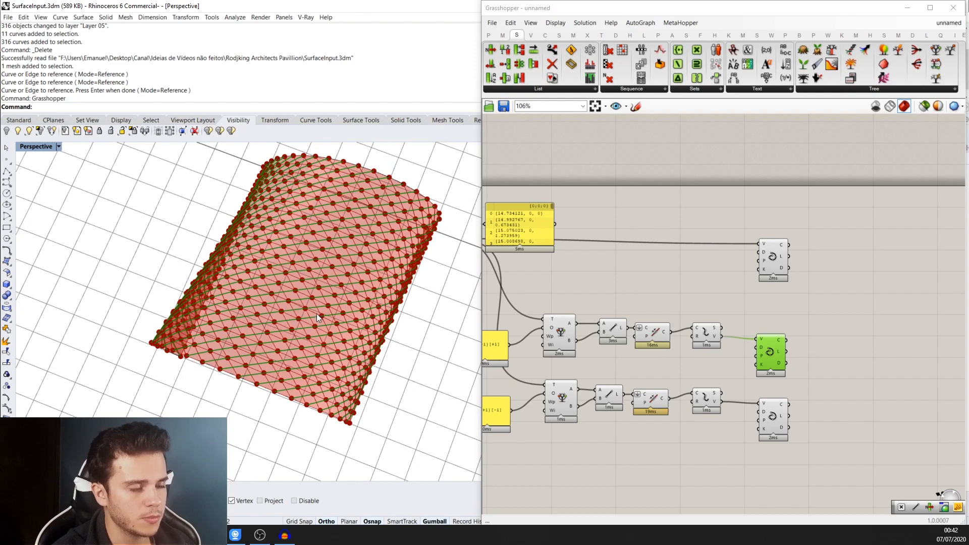
scroll(340, 158, "down", 4)
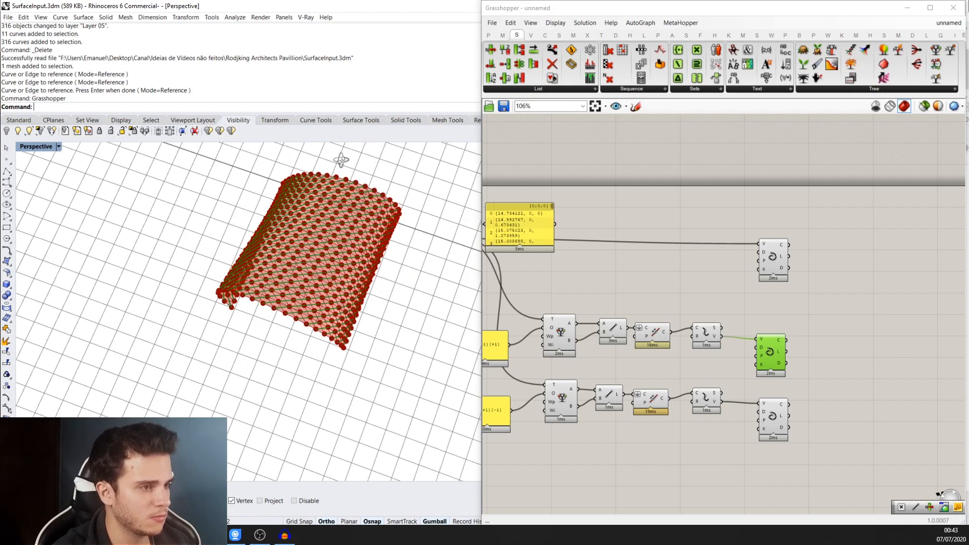
right_click_drag(340, 158, 328, 116)
right_click(865, 435)
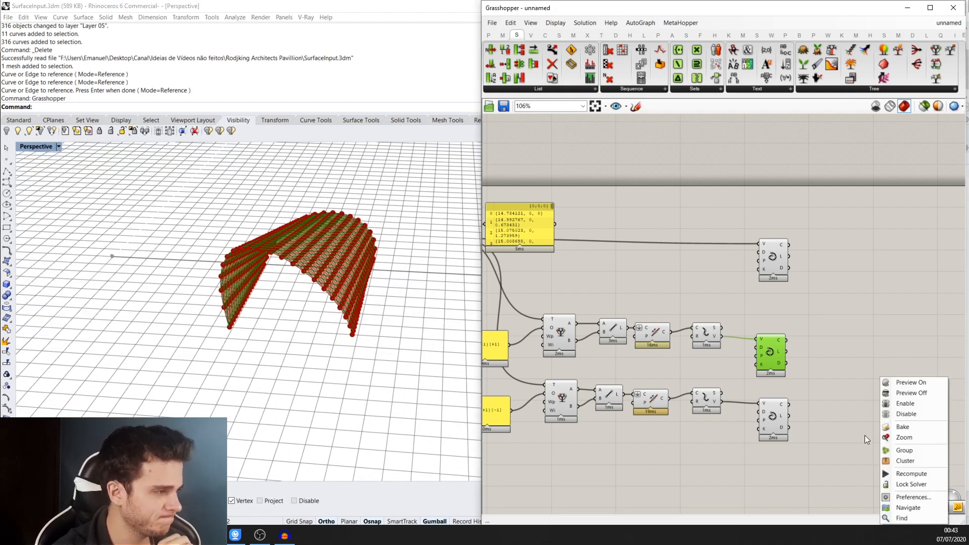
right_click_drag(846, 391, 768, 356)
double_click(768, 356)
type("curv")
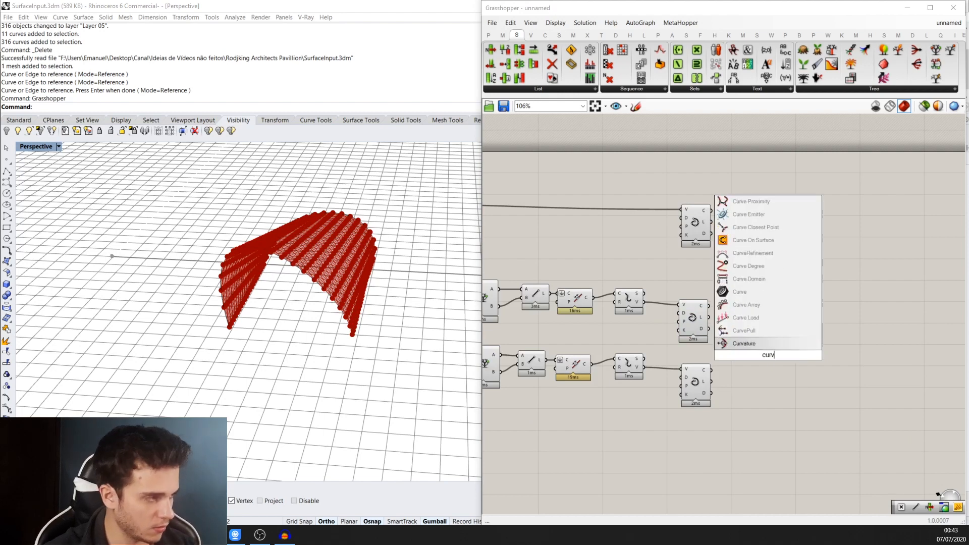
type(" e")
type("e ")
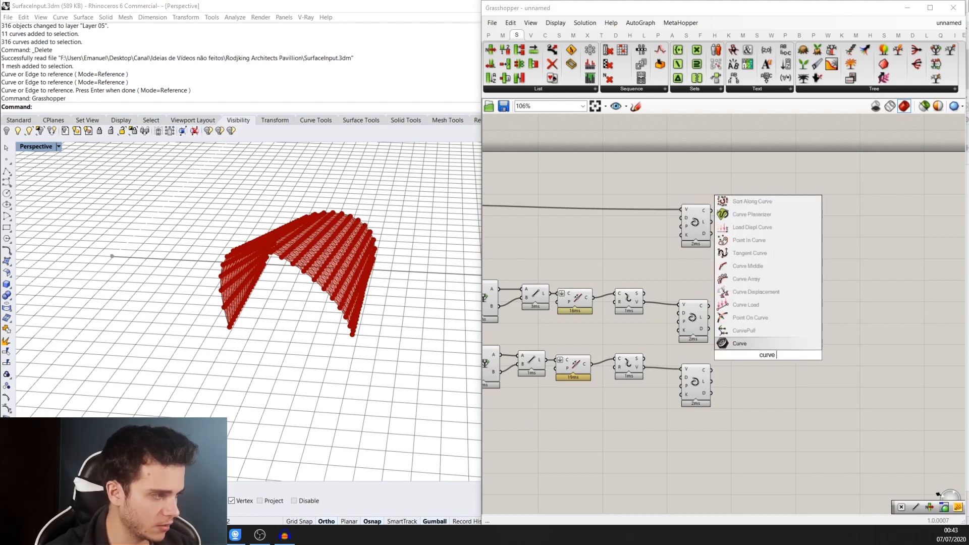
type("curve")
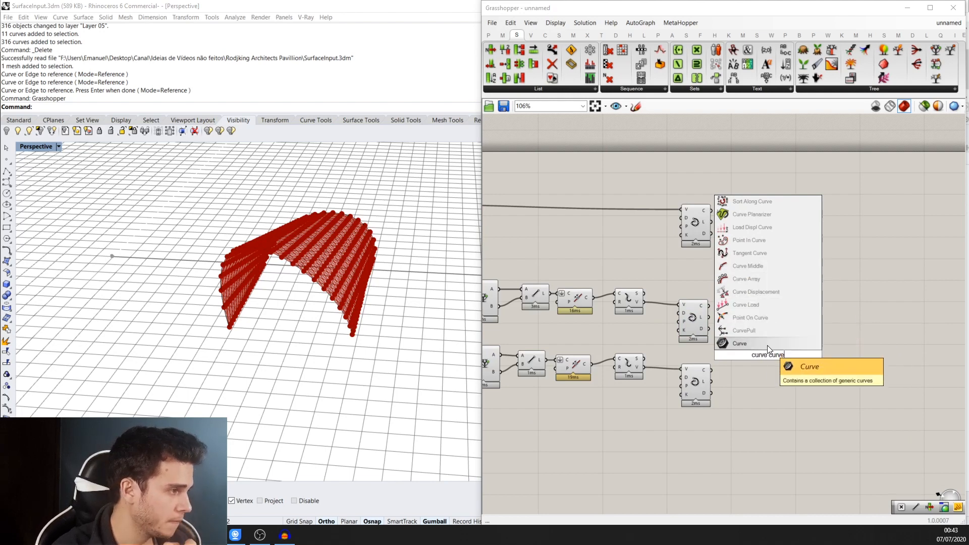
type("/")
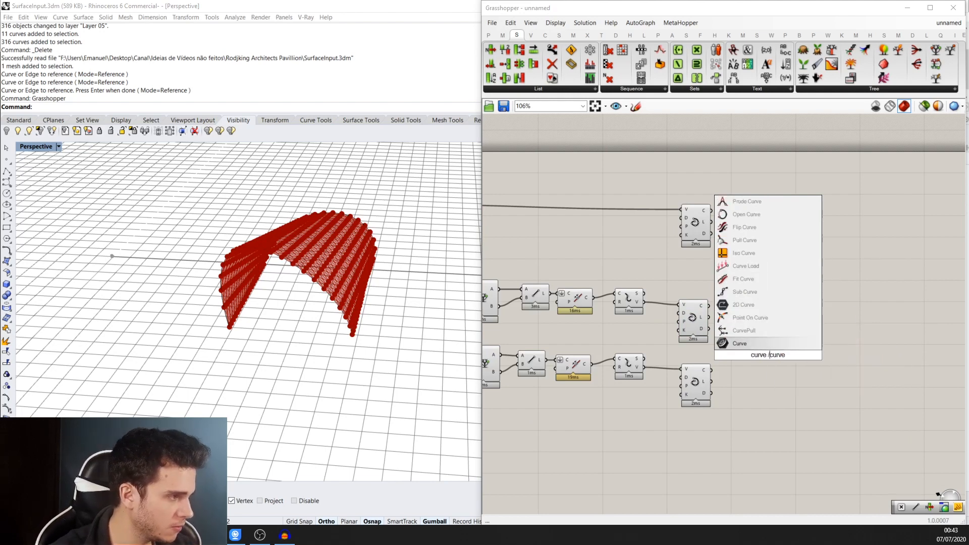
- Add a Curve | Curve intersection component, connect the [+1] and [-1] interpolated curves to A and B, and check its points
left_click(588, 35)
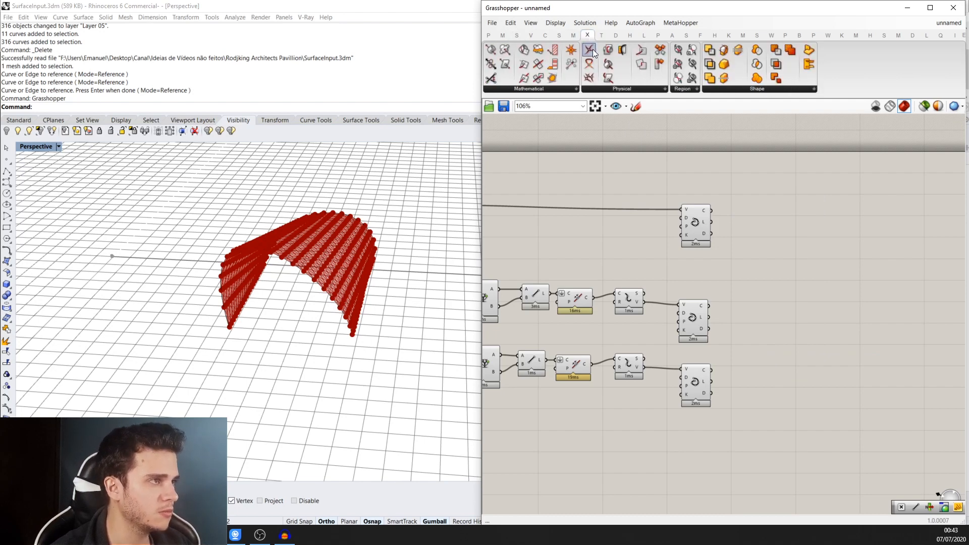
left_click_drag(593, 49, 790, 326)
scroll(702, 318, "up", 3)
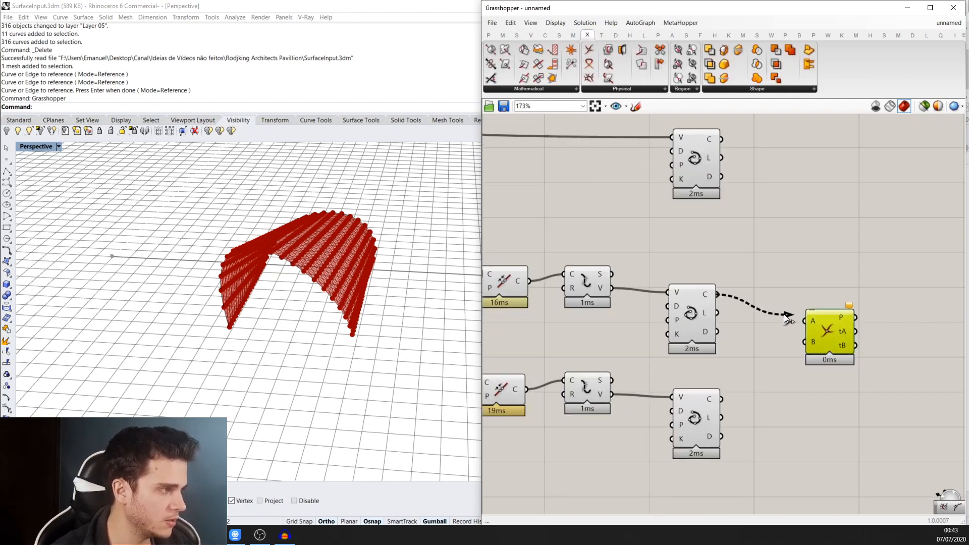
left_click_drag(724, 396, 722, 396)
left_click_drag(823, 332, 816, 337)
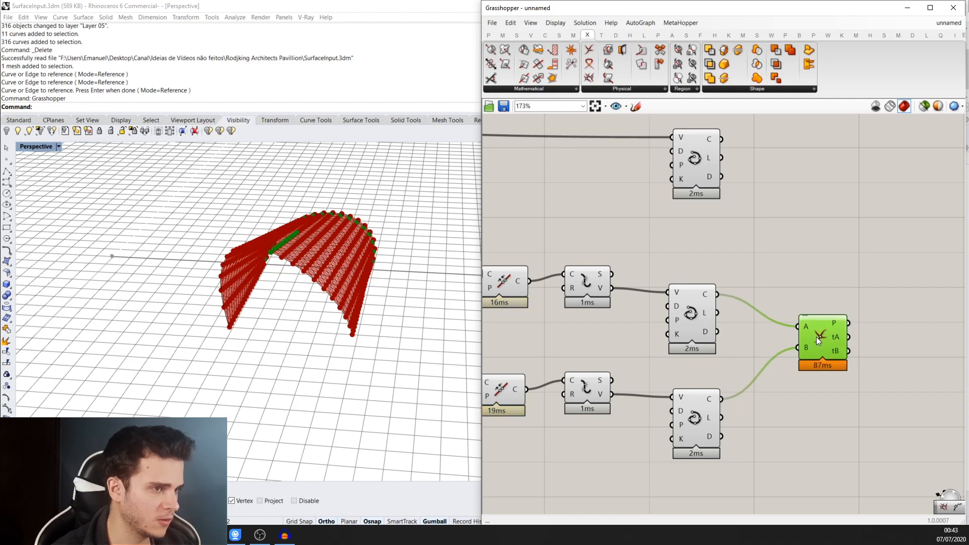
right_click_drag(295, 263, 277, 291)
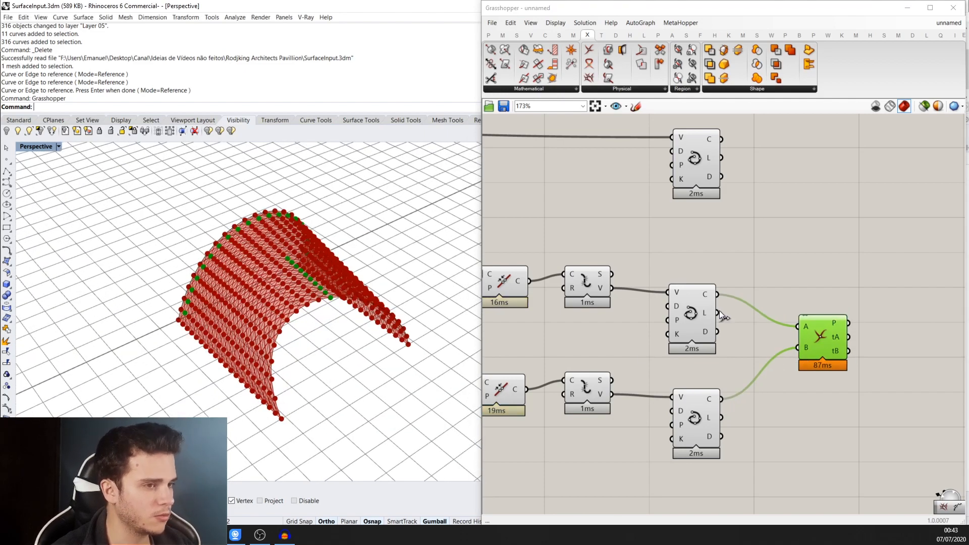
- Flatten input B of the Curve | Curve intersection component and check the points on the lattice
scroll(808, 346, "up", 2)
right_click(807, 345)
left_click(831, 404)
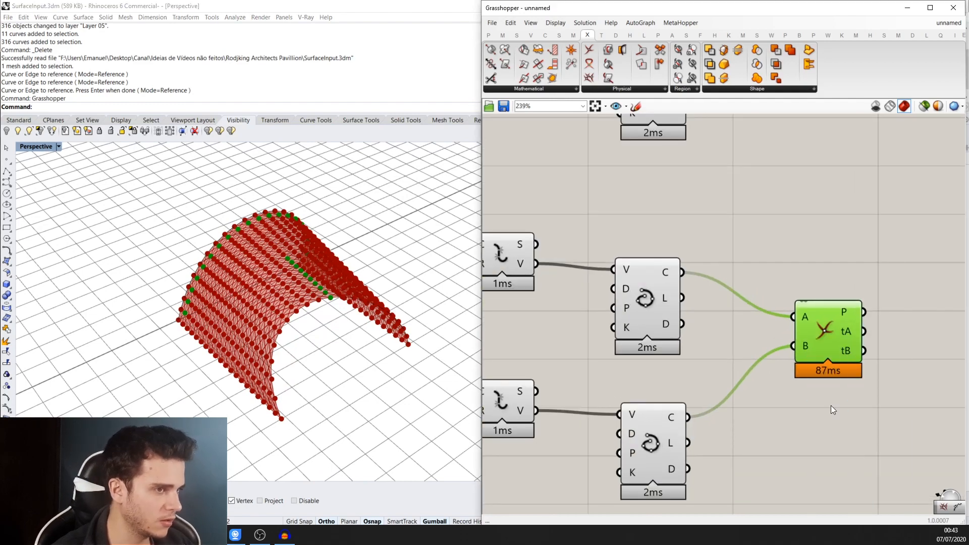
left_click_drag(834, 346, 832, 354)
right_click_drag(254, 329, 318, 253)
scroll(709, 334, "down", 1)
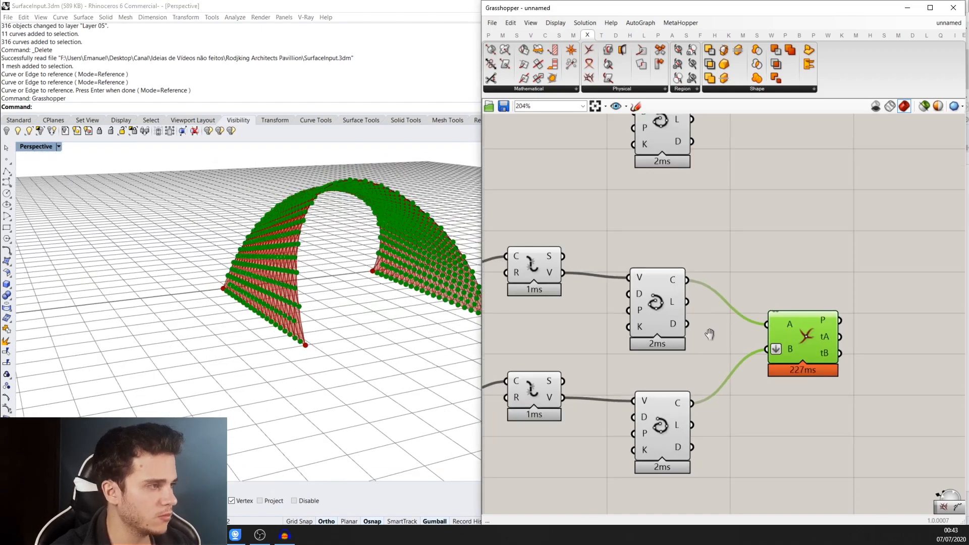
- Move the point-list panel up, clear of the wires on the Grasshopper canvas
scroll(706, 343, "down", 3)
right_click_drag(698, 360, 743, 386)
scroll(743, 386, "down", 2)
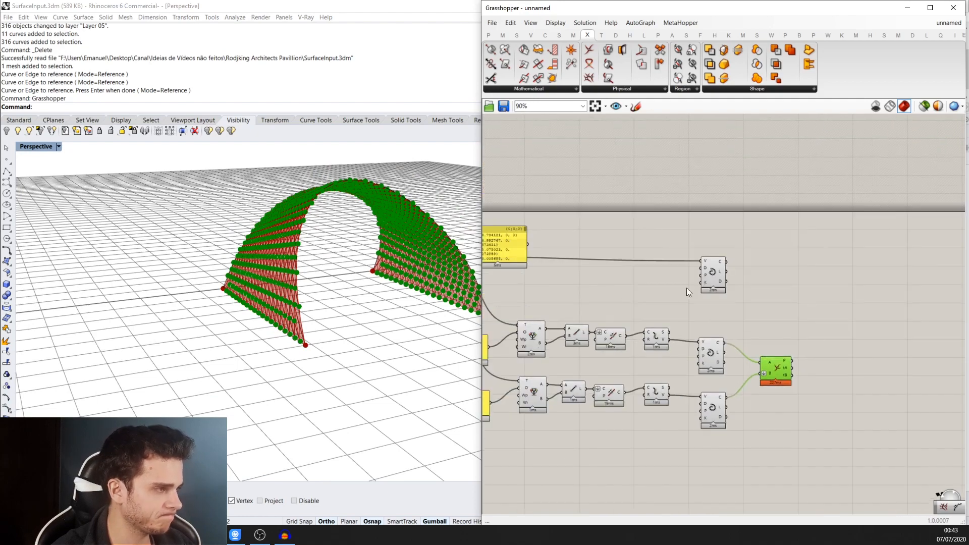
left_click_drag(505, 234, 600, 203)
right_click_drag(547, 261, 696, 252)
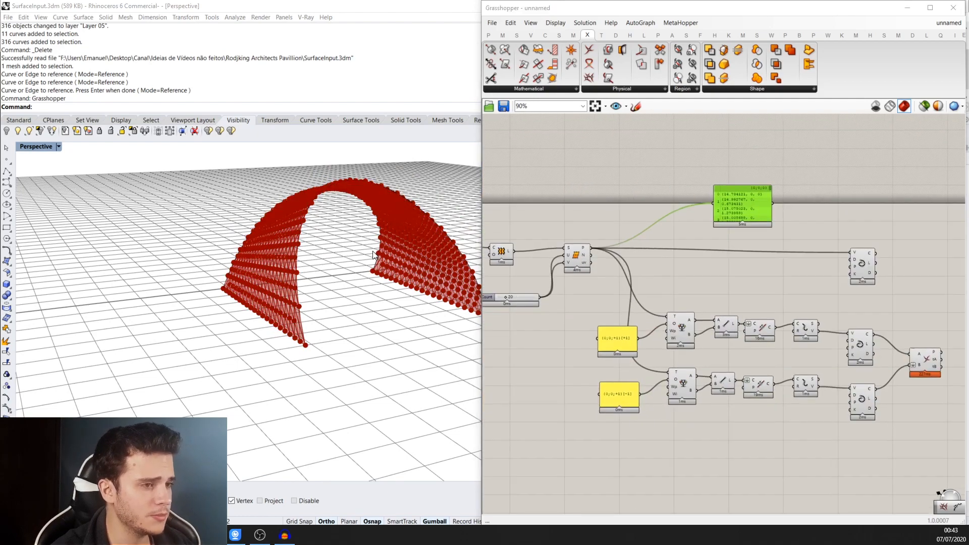
- Delete the extra Interpolate component fed directly by the surface division points, after examining the lattice from several angles
scroll(366, 267, "up", 2)
right_click_drag(375, 233, 251, 329)
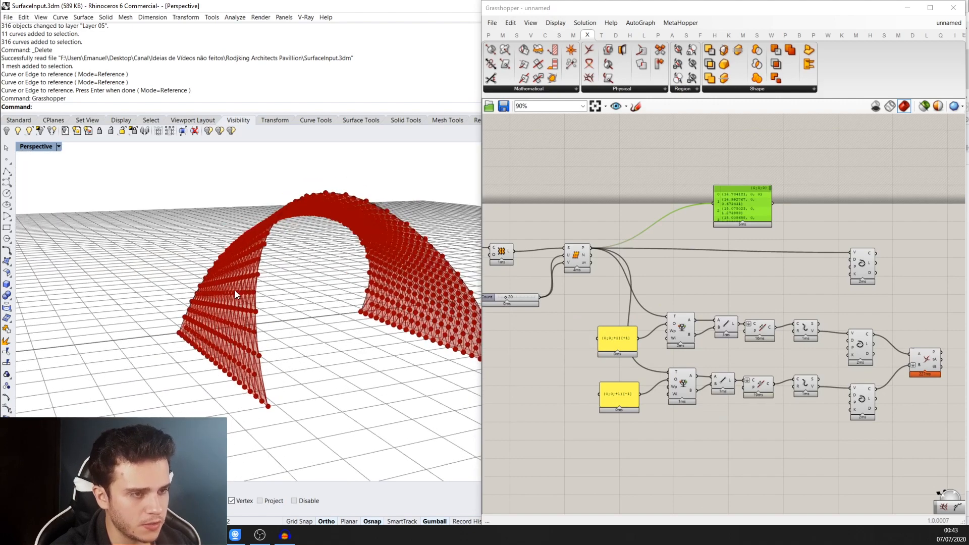
scroll(617, 327, "up", 1)
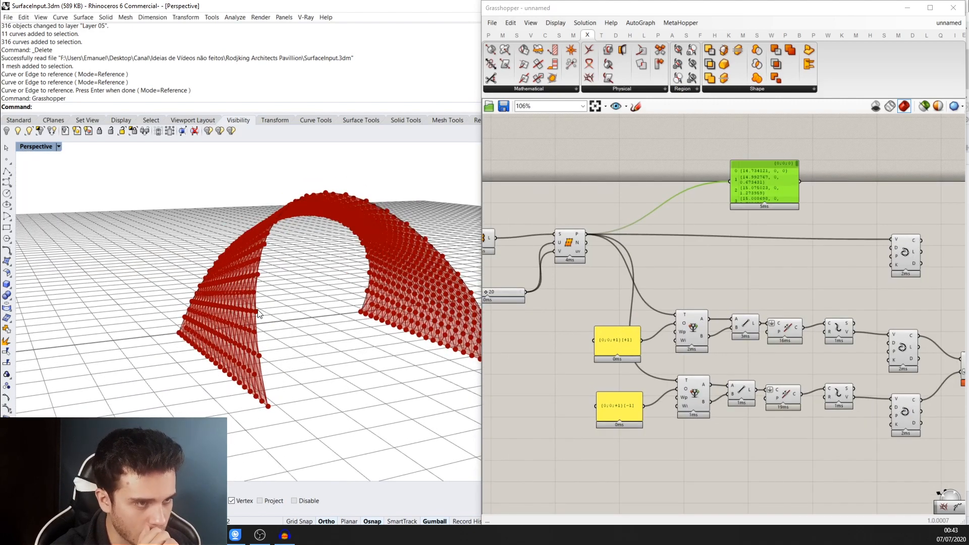
right_click_drag(436, 232, 417, 243)
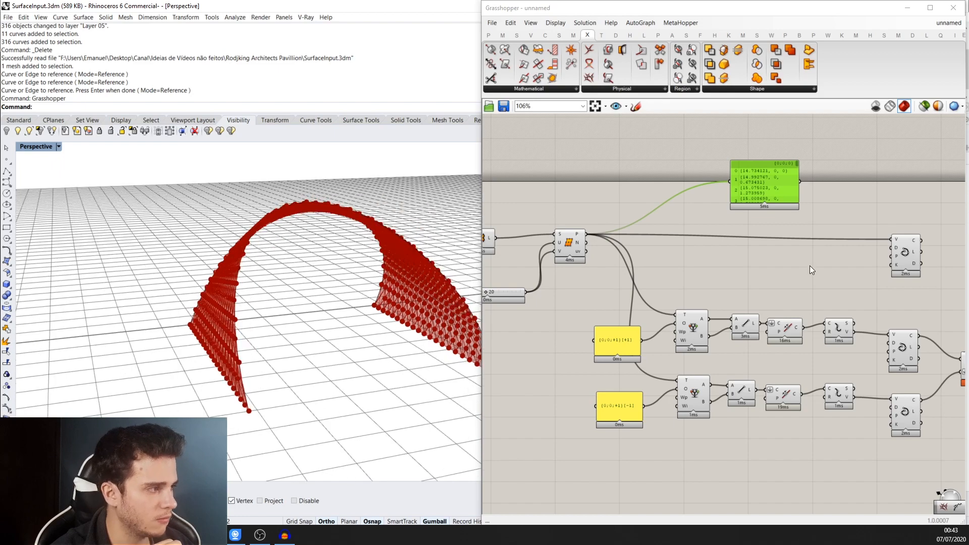
right_click_drag(878, 263, 780, 261)
left_click(809, 248)
key("Delete")
- Add a Surface Closest Point component and connect the curve intersection points to its P input
double_click(796, 273)
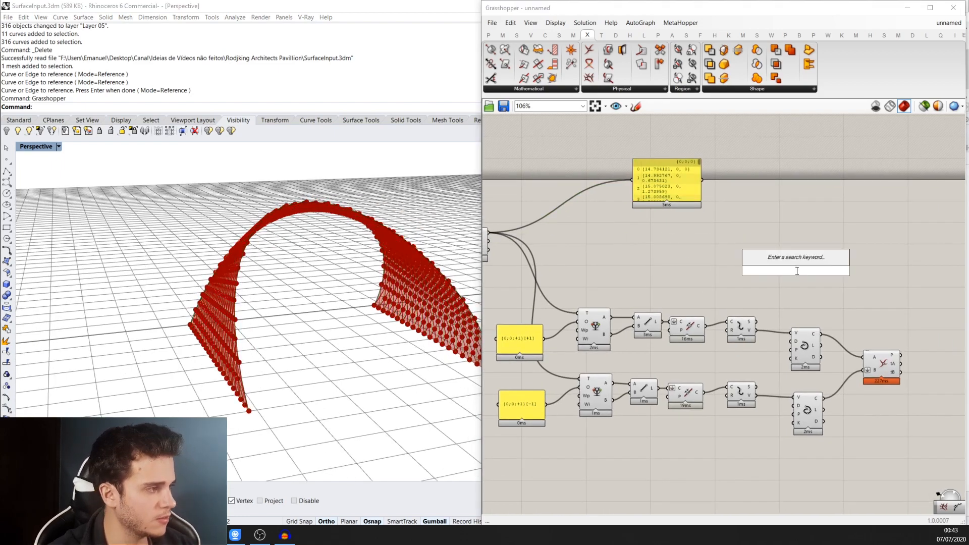
type("surface clo")
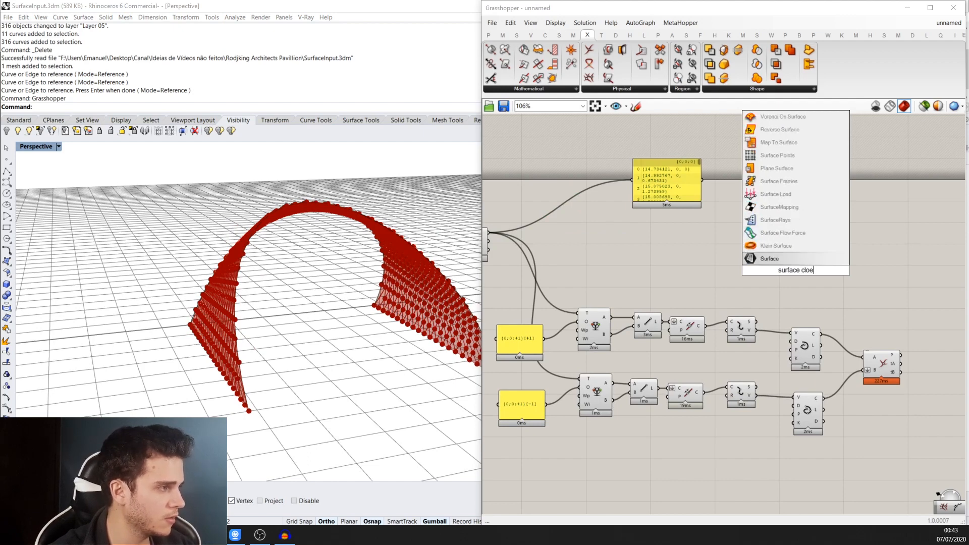
left_click(807, 246)
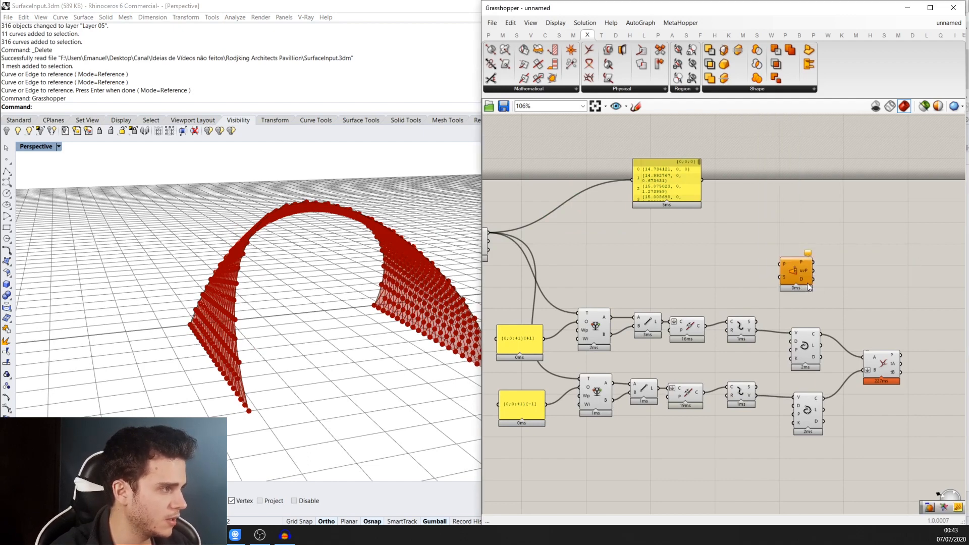
scroll(807, 283, "up", 2)
left_click_drag(764, 312, 832, 321)
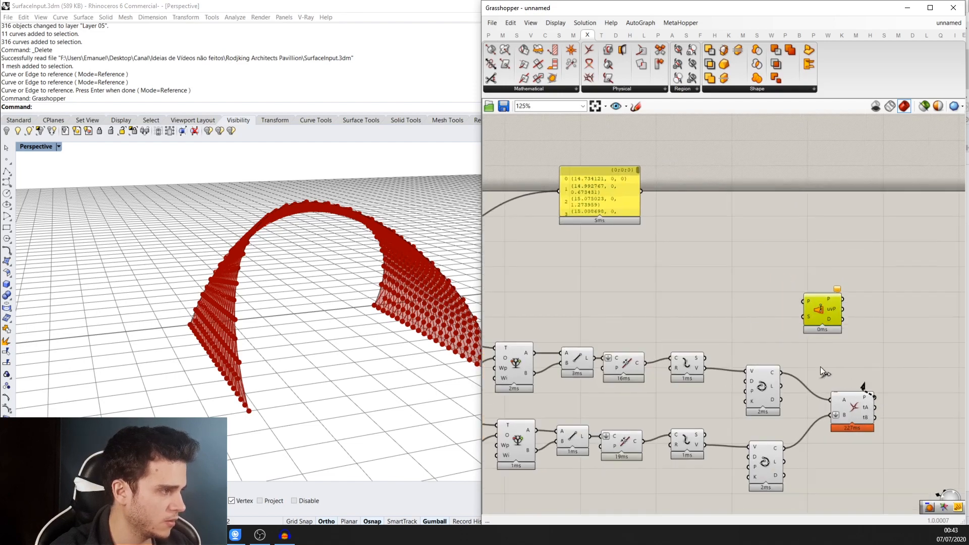
scroll(798, 300, "down", 2)
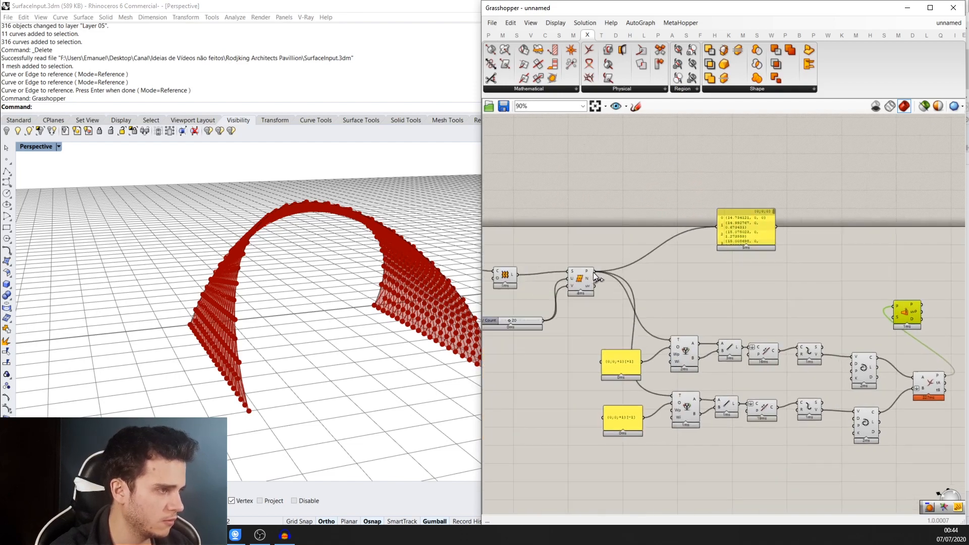
- Connect the lofted surface to the S input of the Surface Closest Point component and tidy its position
left_click_drag(923, 326, 587, 275)
left_click_drag(513, 274, 894, 317)
right_click_drag(896, 317, 773, 326)
left_click_drag(773, 326, 793, 291)
- Add an Evaluate Surface component and place it beside the Surface Closest Point component
right_click_drag(793, 302, 698, 312)
double_click(761, 334)
type("0")
key("BackSpace")
type("eva")
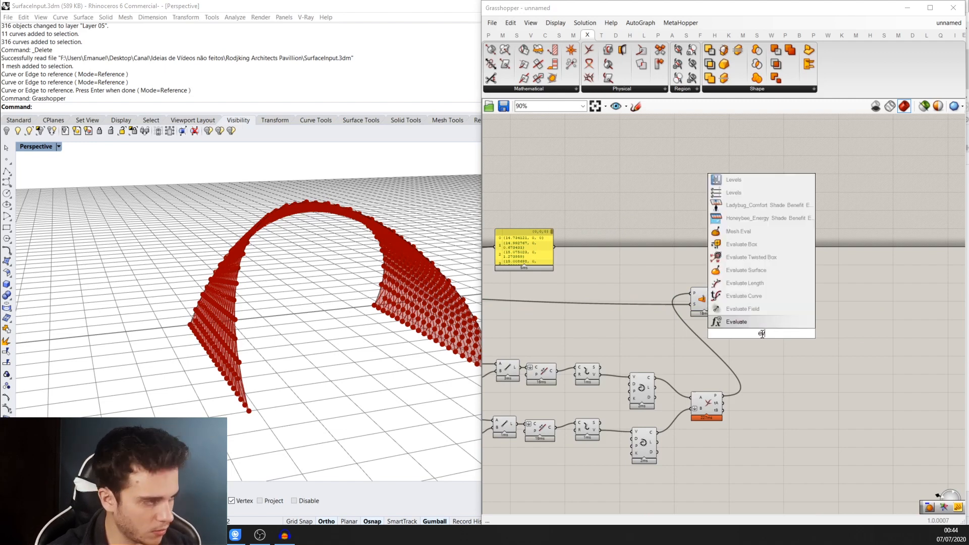
left_click(777, 283)
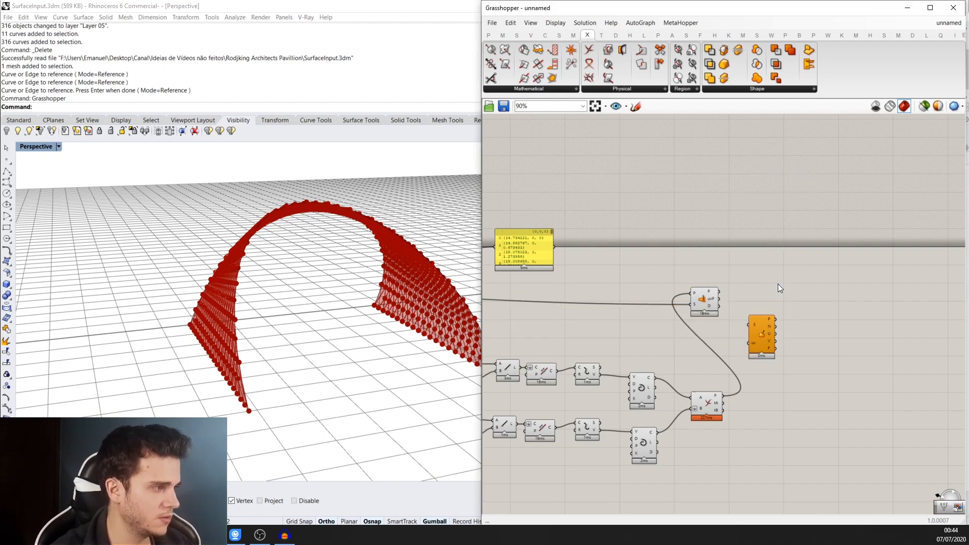
left_click_drag(758, 332, 768, 297)
- Connect the uvP output to the uv input of Evaluate Surface, and the lofted surface to its S input
scroll(726, 298, "up", 1)
scroll(726, 301, "up", 1)
left_click_drag(692, 302, 704, 335)
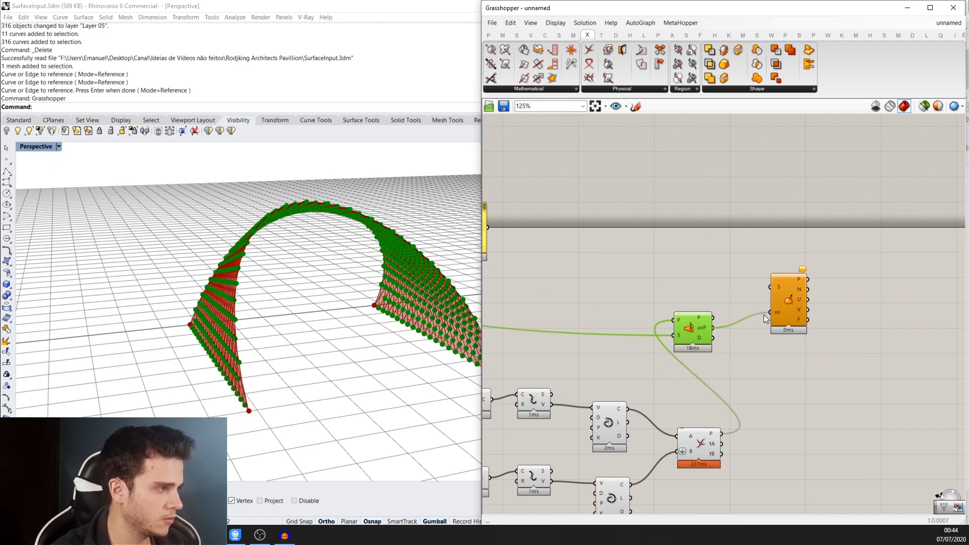
left_click_drag(764, 314, 770, 311)
scroll(807, 307, "down", 2)
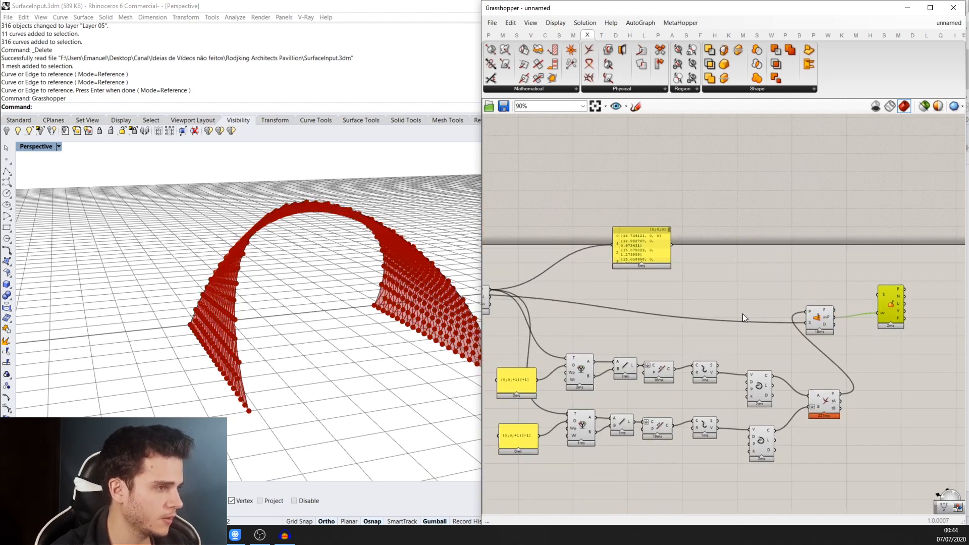
right_click_drag(743, 313, 913, 313)
scroll(584, 291, "down", 1)
left_click_drag(587, 288, 919, 281)
scroll(603, 266, "down", 1)
scroll(937, 287, "up", 2)
right_click_drag(917, 288, 753, 309)
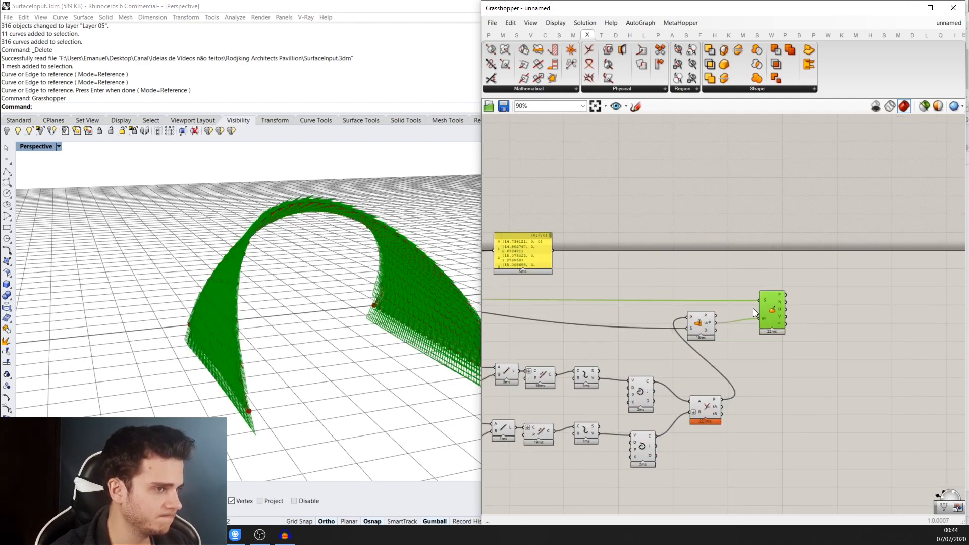
- Examine the surface frames at the intersection points and compare them with the Portal of Awareness gallery images in the browser
right_click_drag(361, 284, 328, 294)
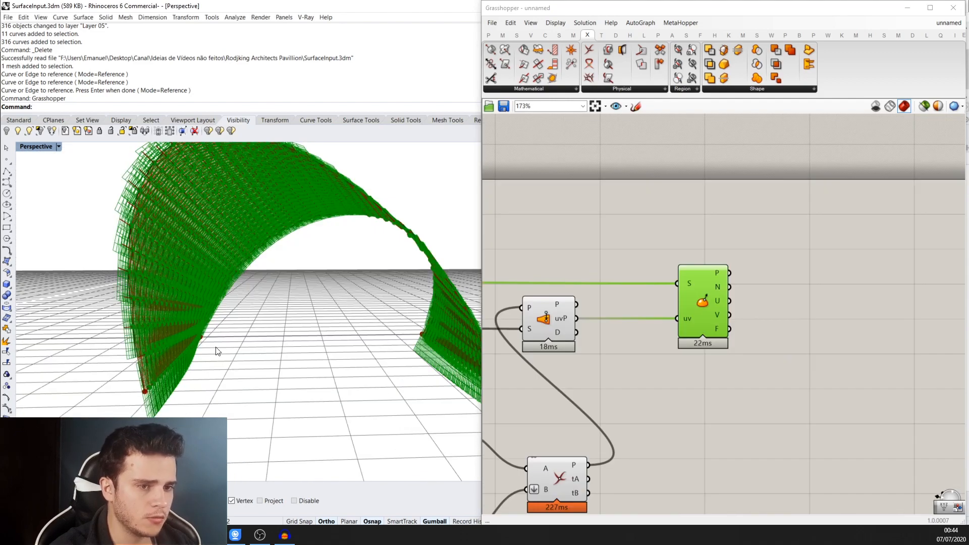
scroll(216, 349, "up", 3)
scroll(247, 233, "down", 2)
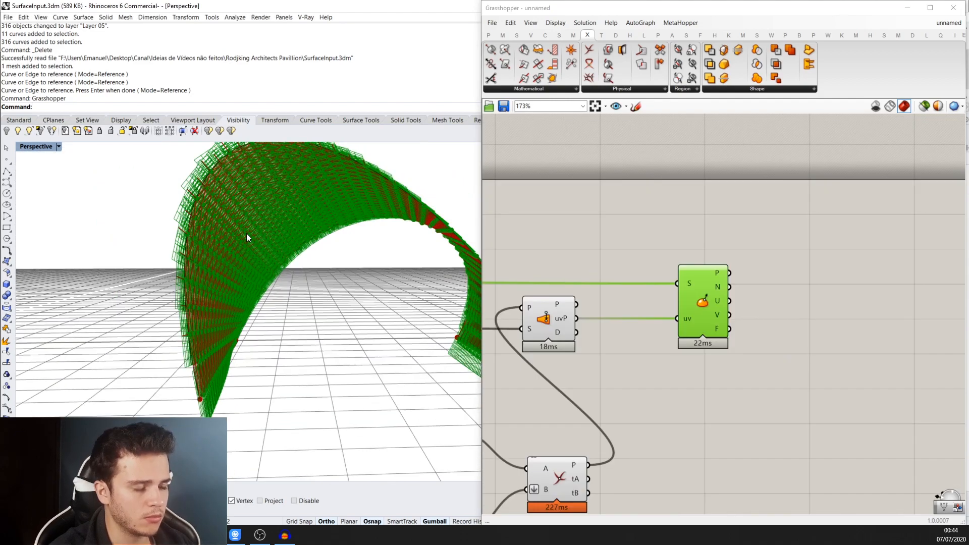
right_click_drag(289, 251, 275, 278)
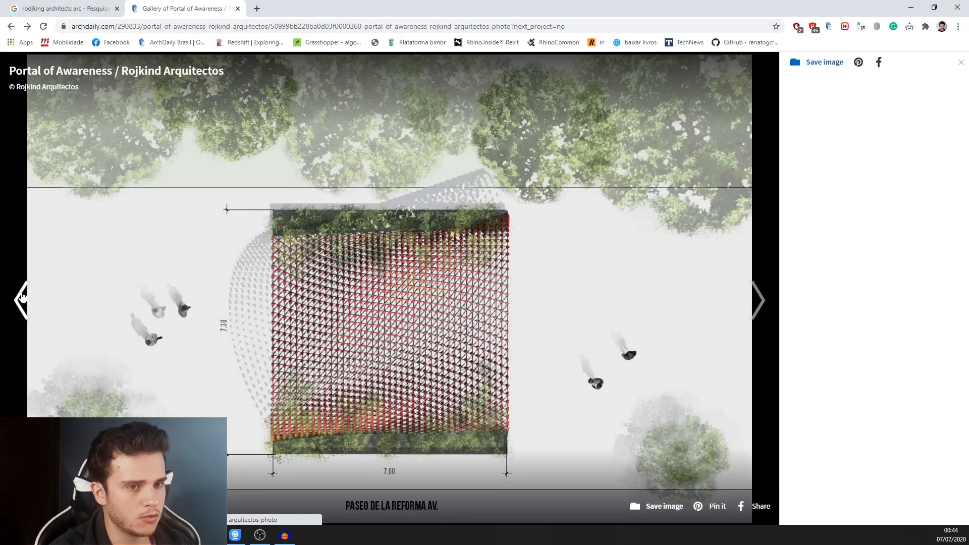
left_click(509, 243)
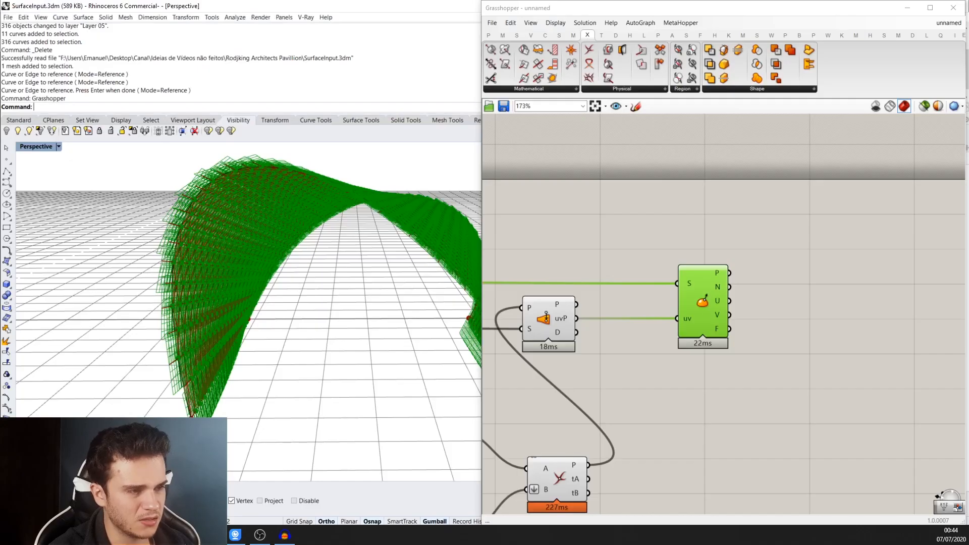
scroll(507, 348, "down", 1)
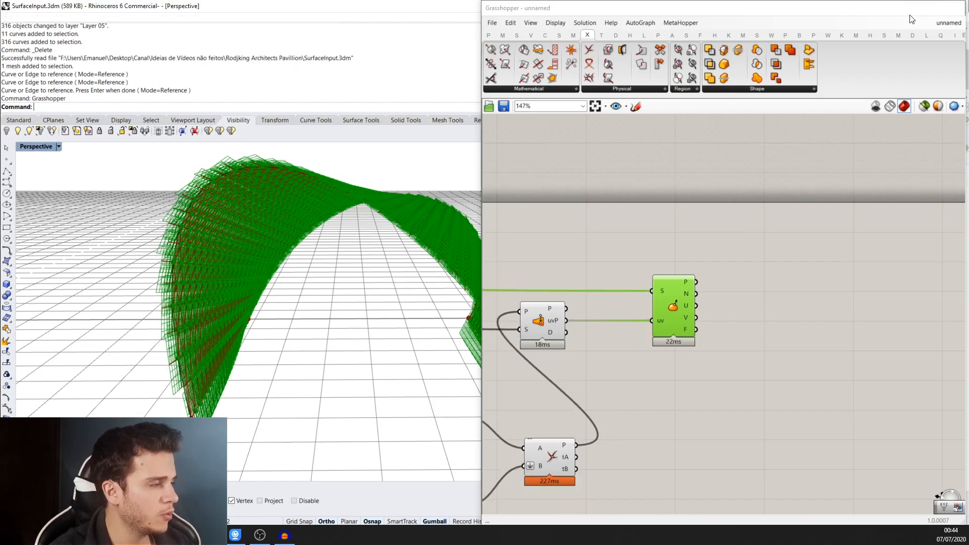
- Minimize Grasshopper and examine the mug mesh at the origin in the Rhino viewport
left_click(907, 7)
right_click_drag(630, 237, 221, 274)
scroll(220, 274, "up", 8)
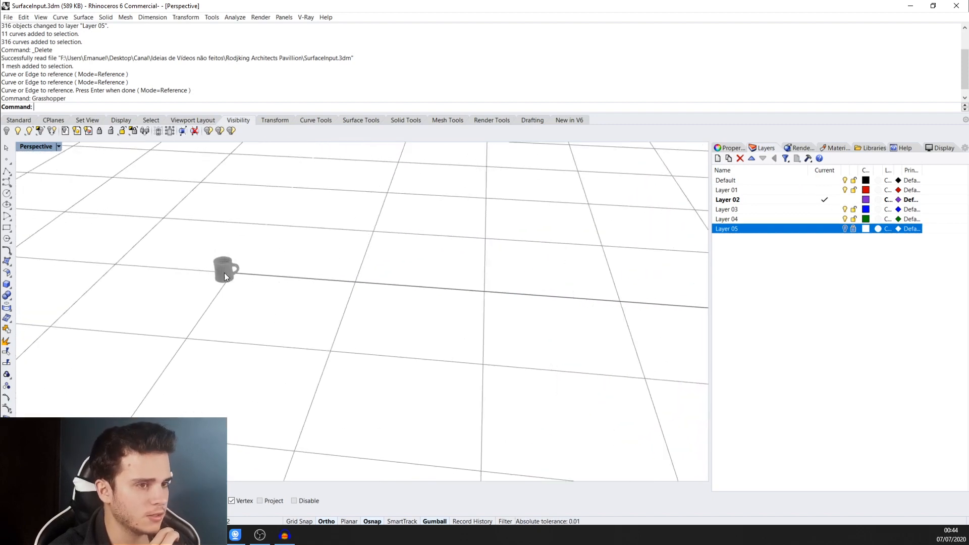
scroll(292, 268, "down", 5)
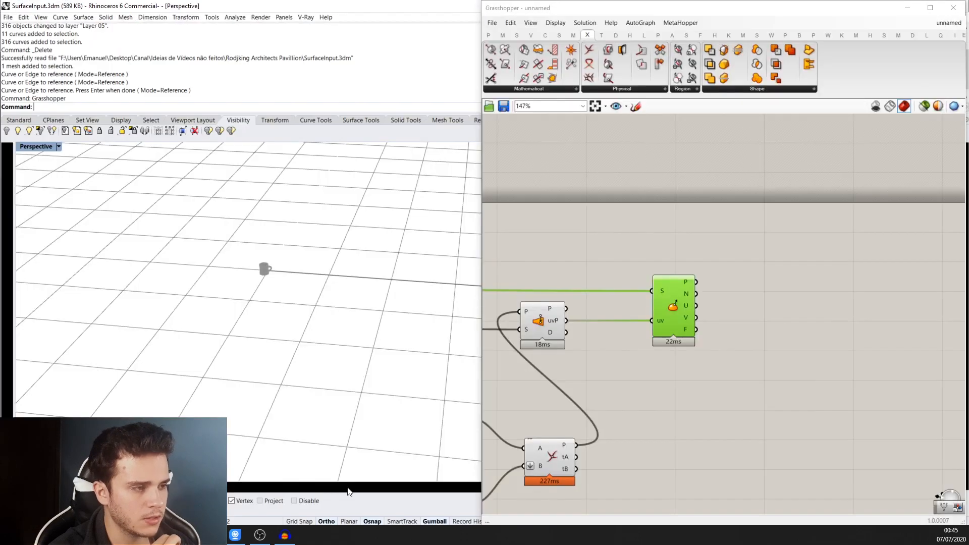
- Return to Grasshopper and add a Mesh parameter in the empty canvas area below the tree components
scroll(688, 325, "down", 2)
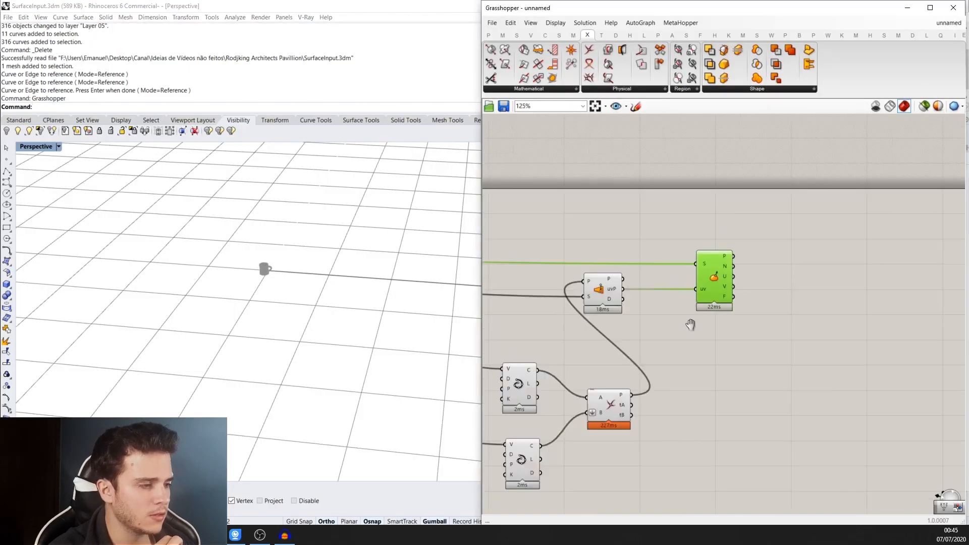
right_click_drag(688, 324, 780, 249)
right_click_drag(608, 334, 708, 324)
scroll(631, 324, "up", 1)
right_click_drag(578, 338, 612, 342)
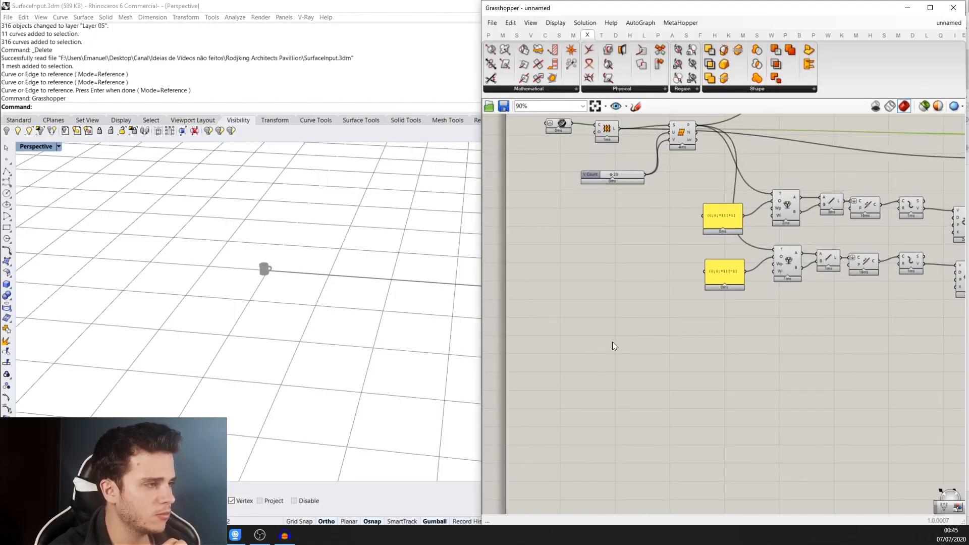
double_click(564, 376)
type("mesh")
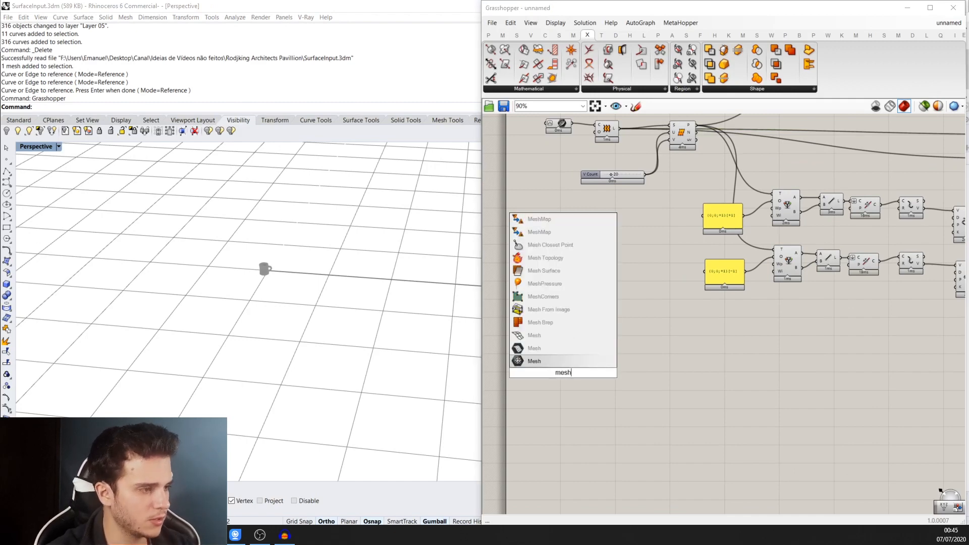
key("Return")
scroll(565, 387, "up", 2)
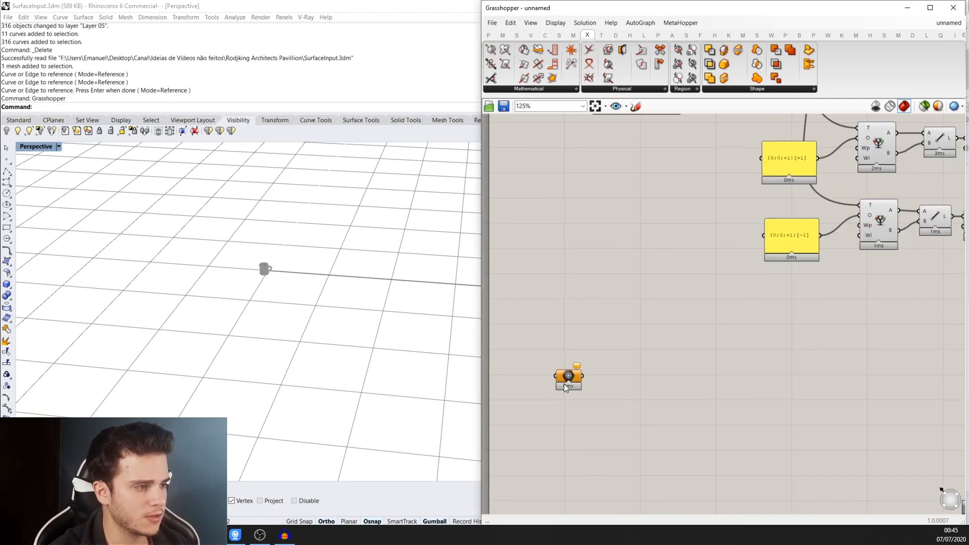
- Set the mug at the origin as the single mesh referenced by the Mesh parameter
scroll(238, 297, "up", 6)
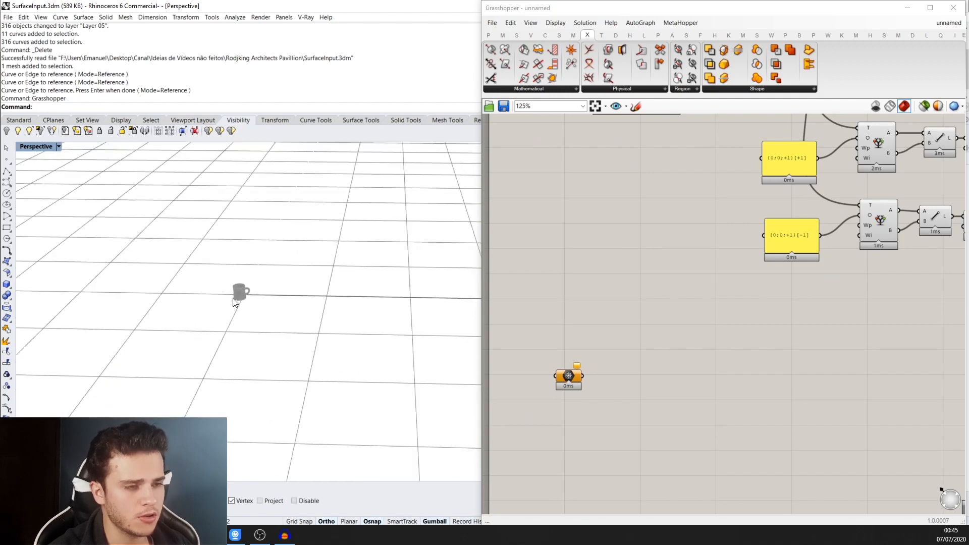
scroll(235, 297, "up", 1)
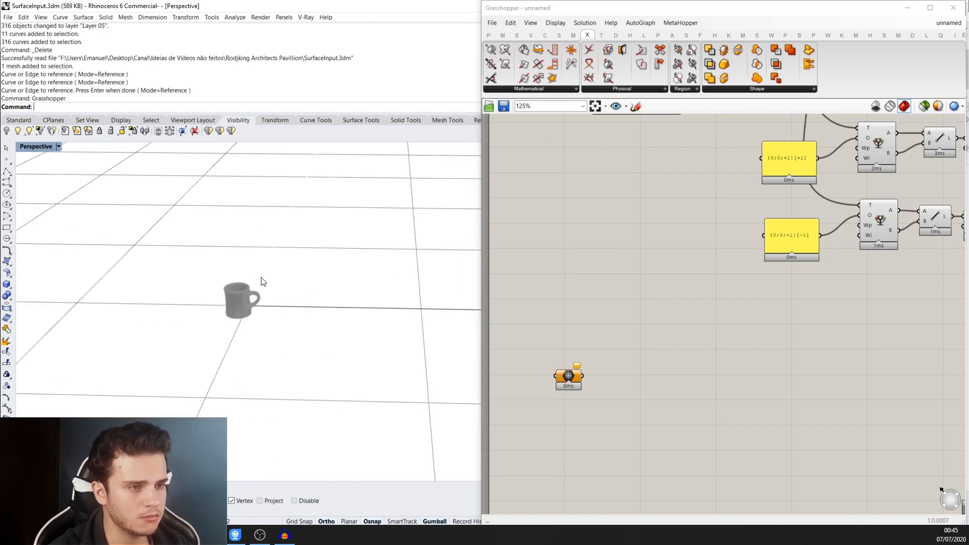
right_click(577, 377)
left_click(605, 448)
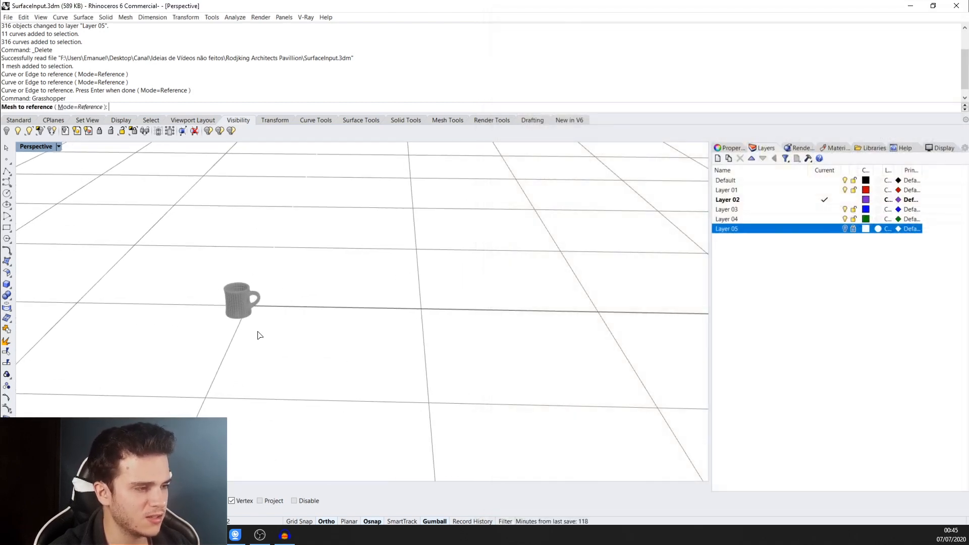
left_click(234, 291)
- Hide the original mug mesh at the origin in the Rhino viewport
scroll(240, 270, "down", 5)
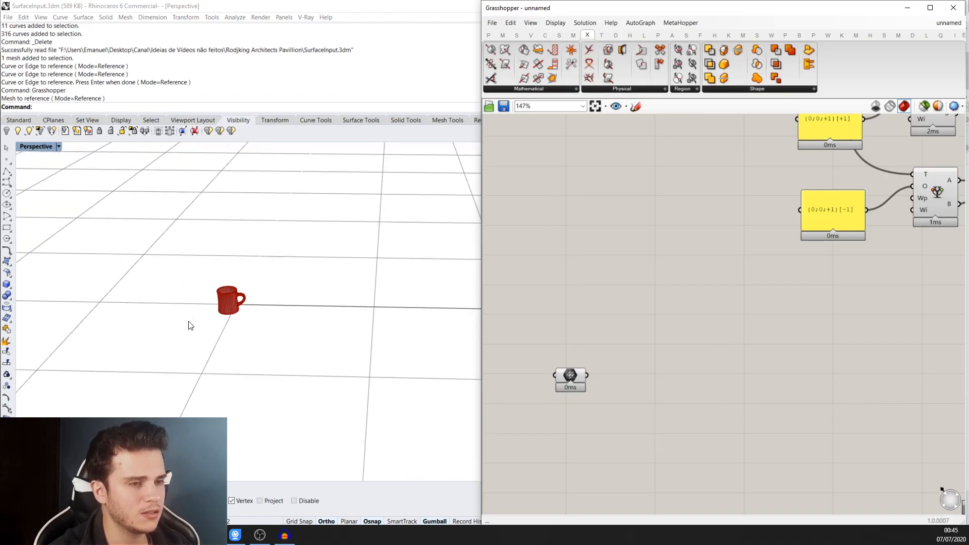
scroll(187, 344, "down", 6)
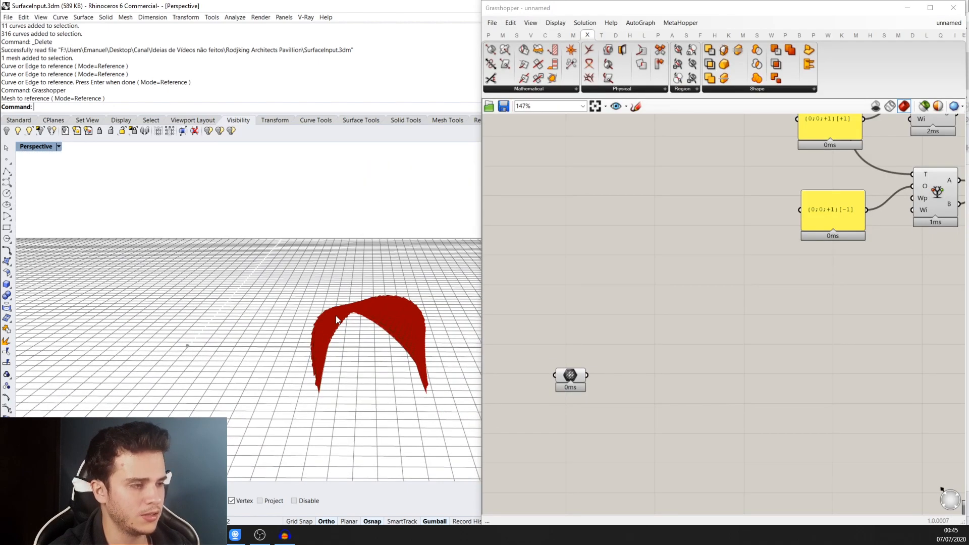
scroll(576, 371, "up", 2)
left_click_drag(576, 371, 576, 361)
scroll(186, 347, "up", 4)
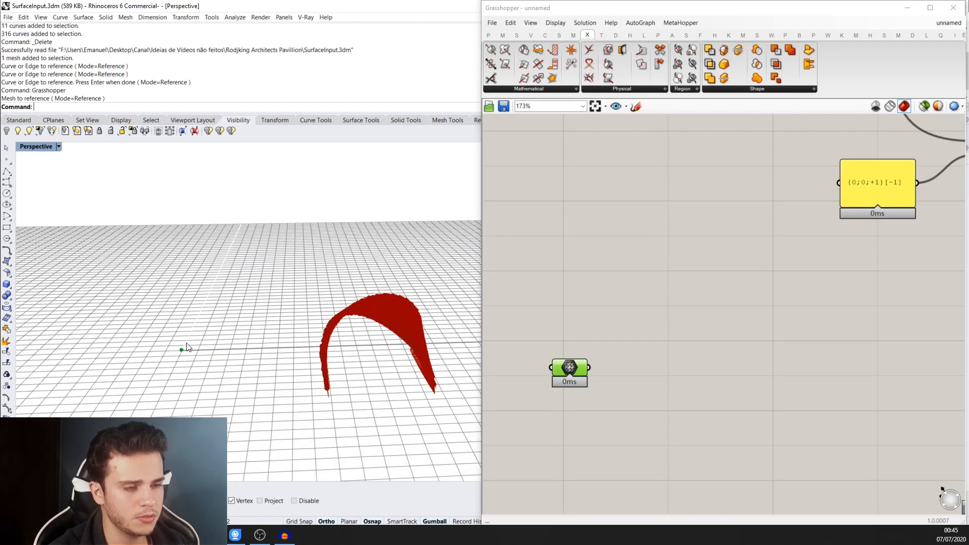
scroll(175, 355, "up", 2)
left_click(190, 348)
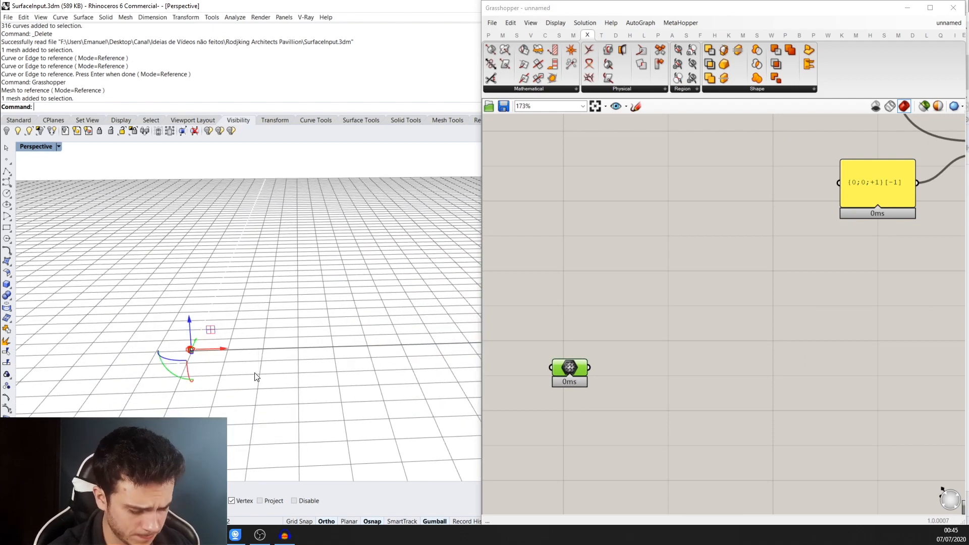
key("Return")
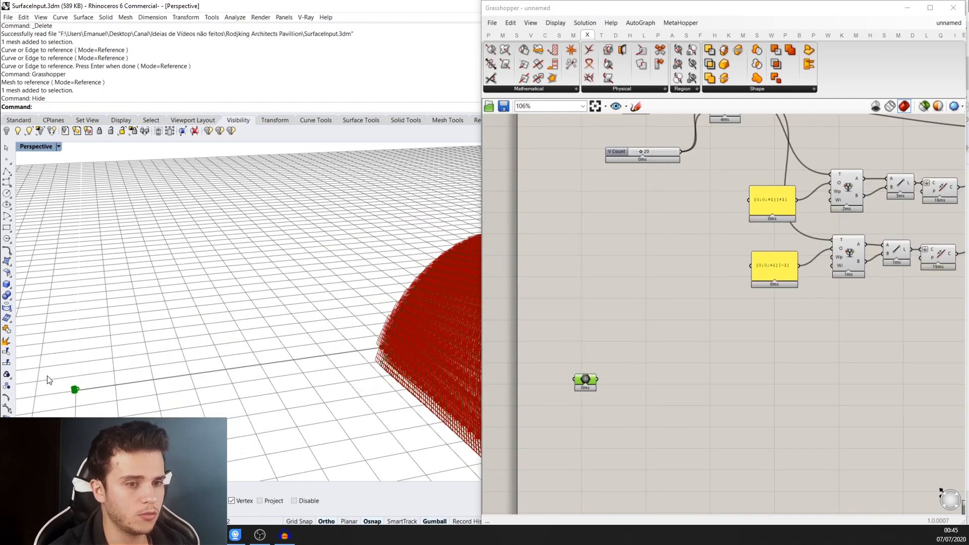
- Move the Mesh parameter across the canvas to the empty area below the Evaluate Surface component
scroll(71, 382, "down", 4)
right_click_drag(322, 295, 288, 257)
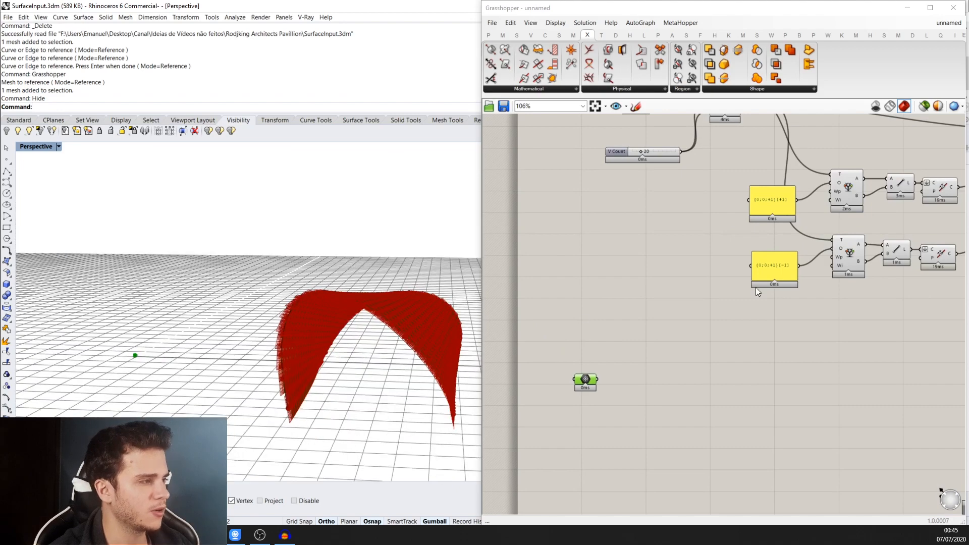
scroll(726, 287, "down", 3)
scroll(646, 308, "up", 1)
right_click_drag(450, 329, 428, 359)
right_click_drag(664, 352, 640, 365)
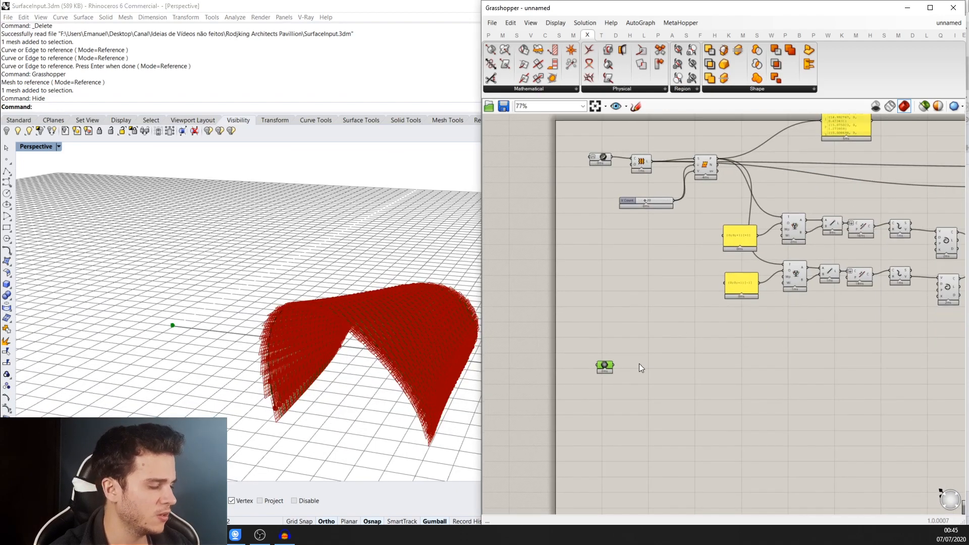
scroll(604, 363, "up", 1)
scroll(158, 319, "up", 2)
right_click_drag(735, 339, 682, 407)
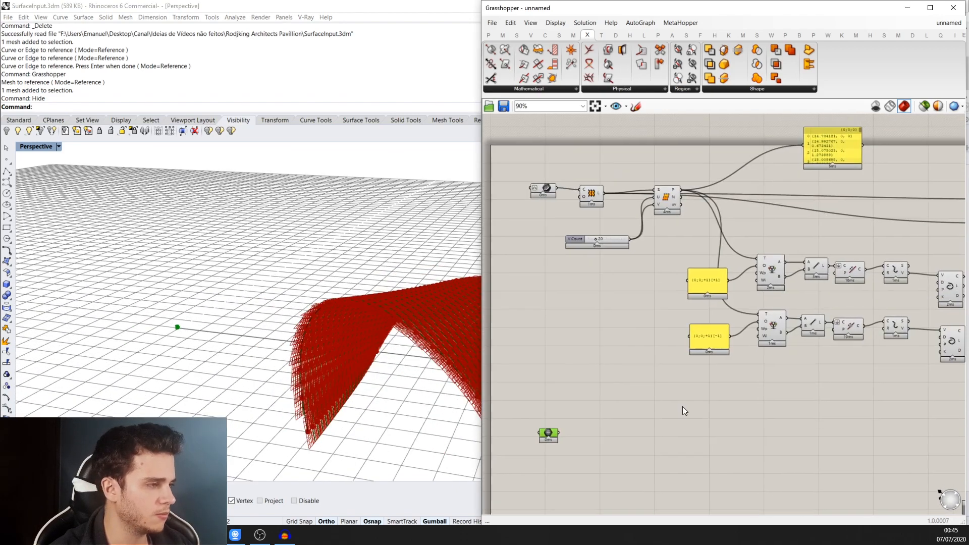
scroll(683, 406, "down", 3)
scroll(609, 435, "up", 2)
left_click_drag(600, 416, 881, 343)
scroll(590, 417, "down", 3)
scroll(894, 388, "up", 3)
right_click_drag(844, 370, 661, 421)
scroll(697, 399, "up", 2)
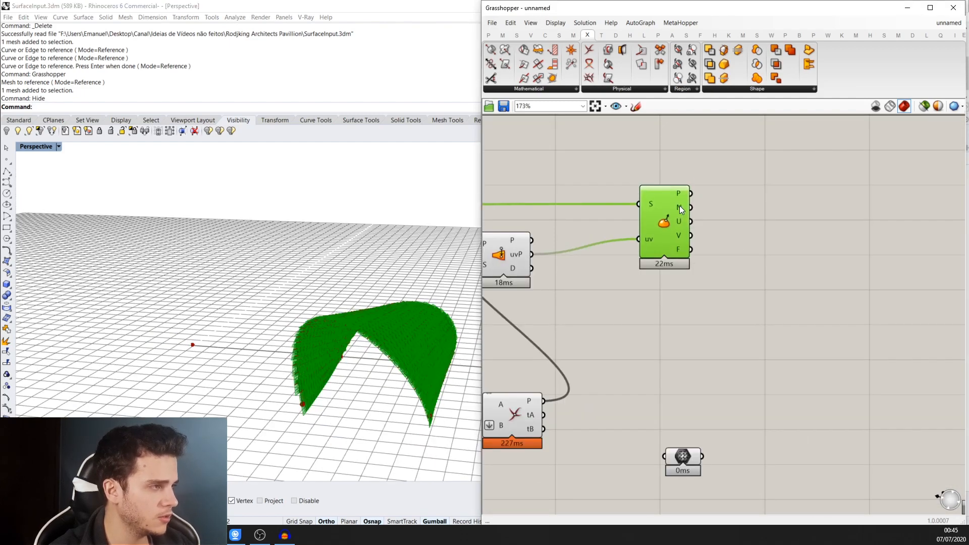
- Add an Orient component to the right of the Mesh parameter and the Evaluate Surface component
scroll(679, 204, "up", 3)
right_click_drag(304, 342, 385, 337)
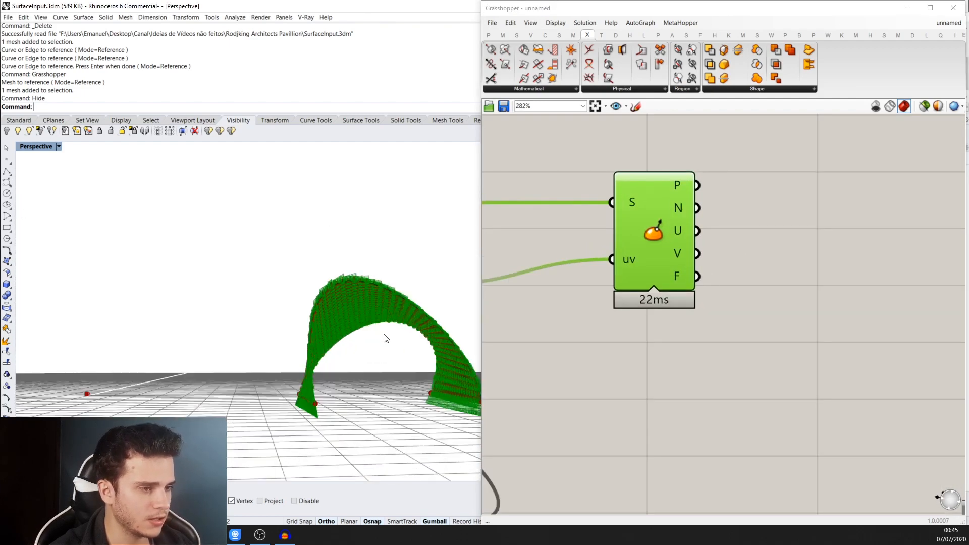
scroll(386, 335, "up", 5)
scroll(291, 229, "up", 2)
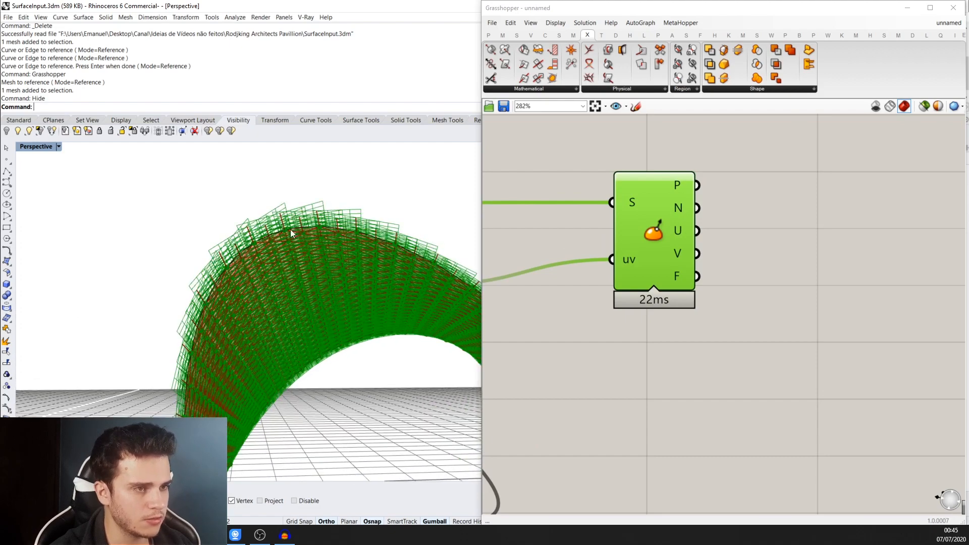
scroll(267, 283, "down", 6)
right_click_drag(268, 283, 107, 367)
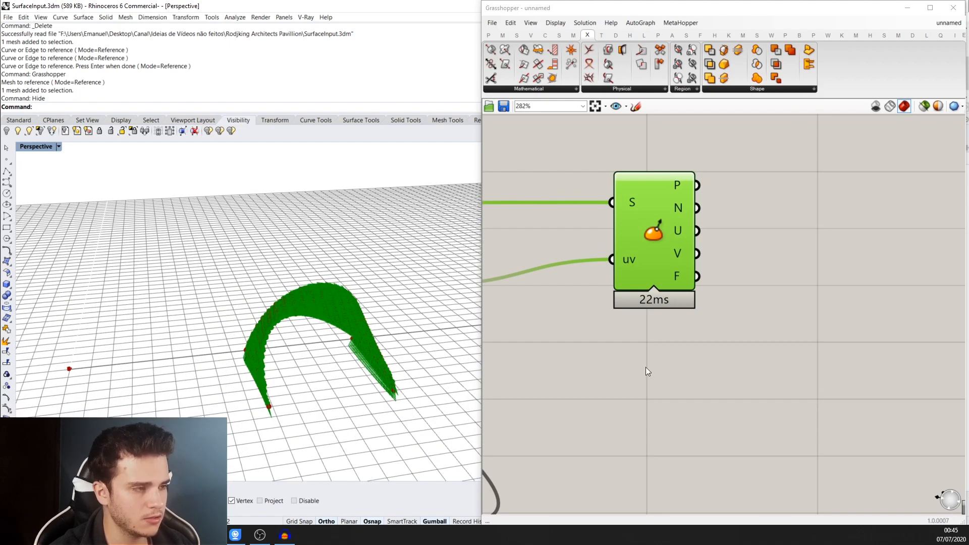
scroll(647, 371, "down", 3)
double_click(726, 372)
type("or")
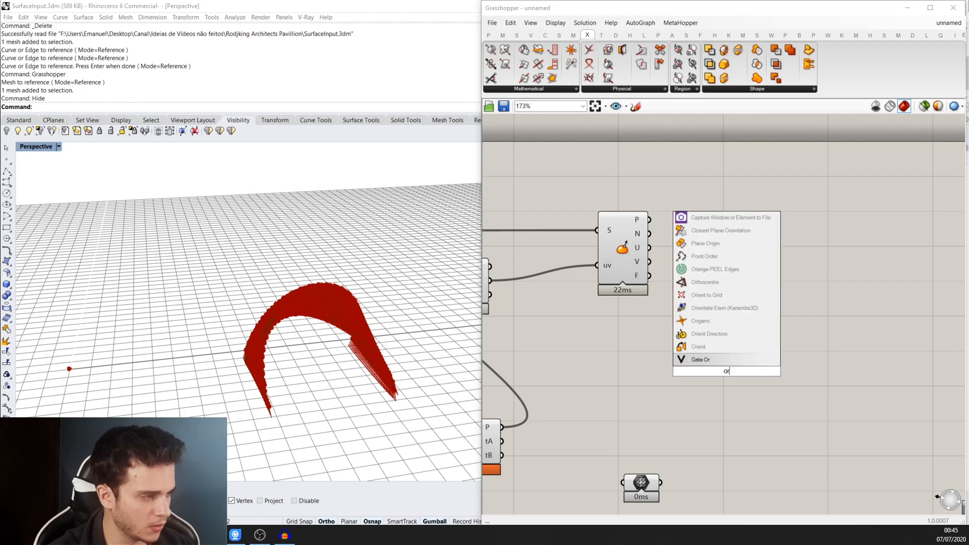
type("ien")
key("Return")
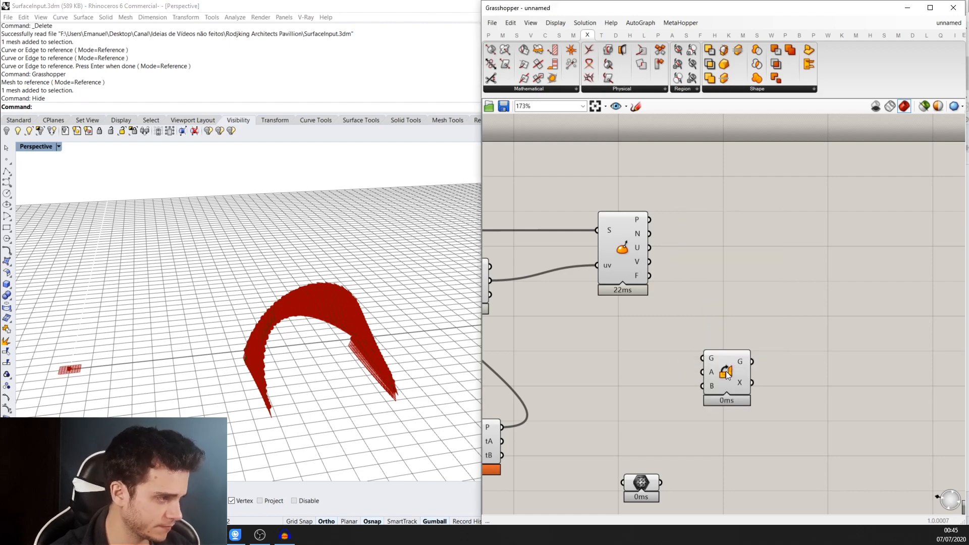
left_click_drag(727, 374, 797, 369)
scroll(196, 376, "down", 2)
scroll(128, 370, "up", 8)
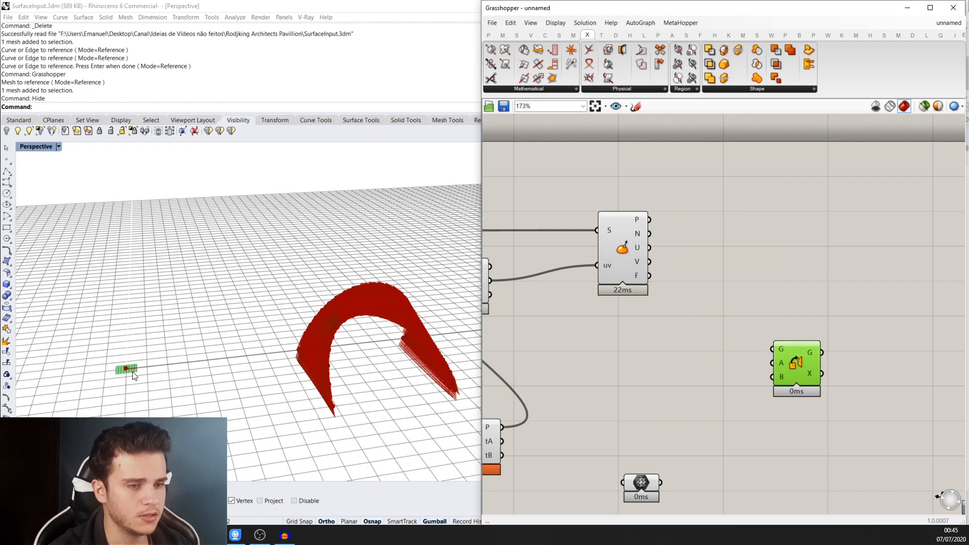
scroll(96, 380, "down", 8)
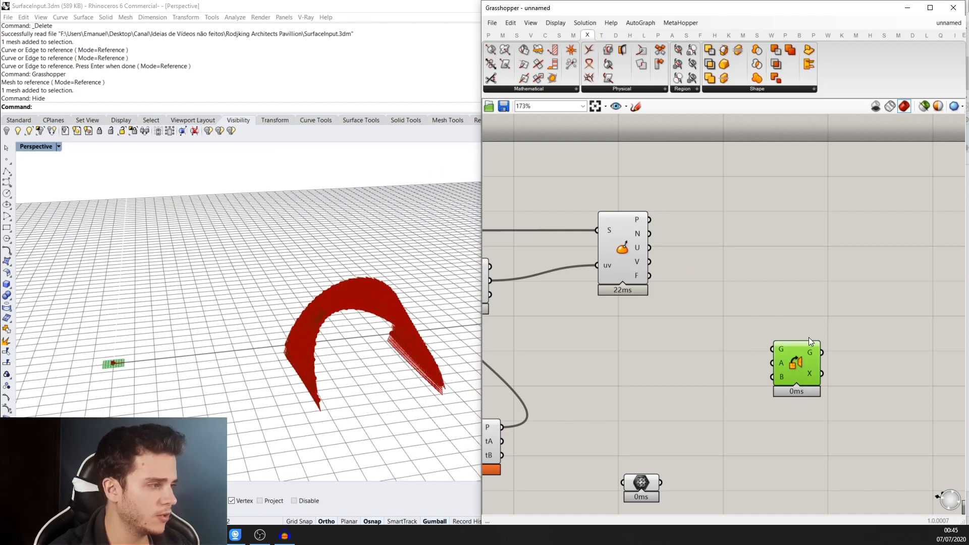
- Move the Mesh parameter slightly higher and add a Bounding Box component beside it
left_click_drag(656, 477, 645, 430)
scroll(689, 427, "up", 2)
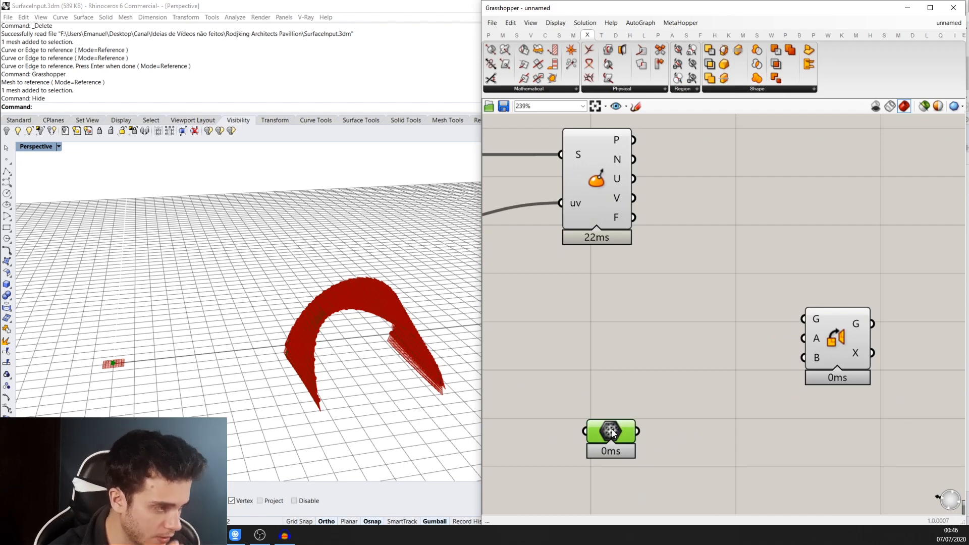
double_click(695, 419)
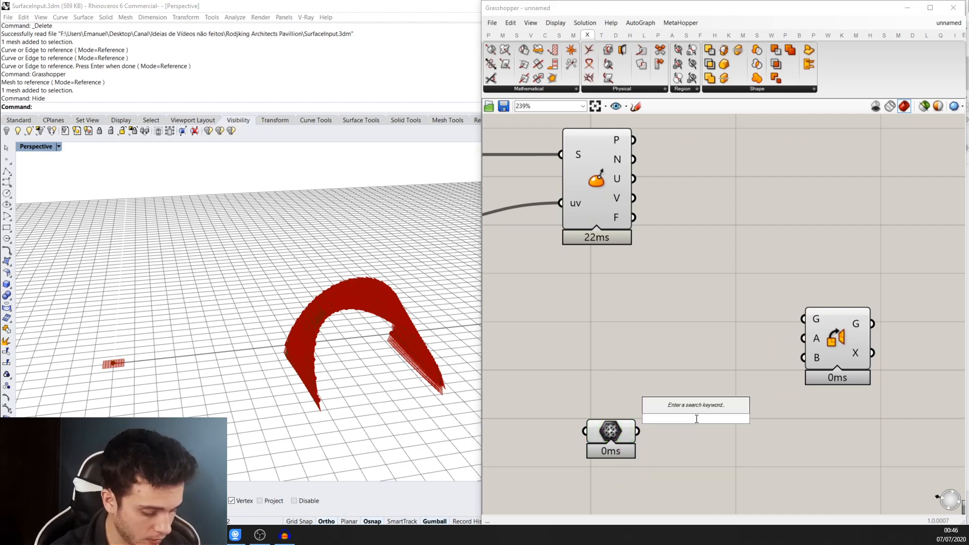
type("bound")
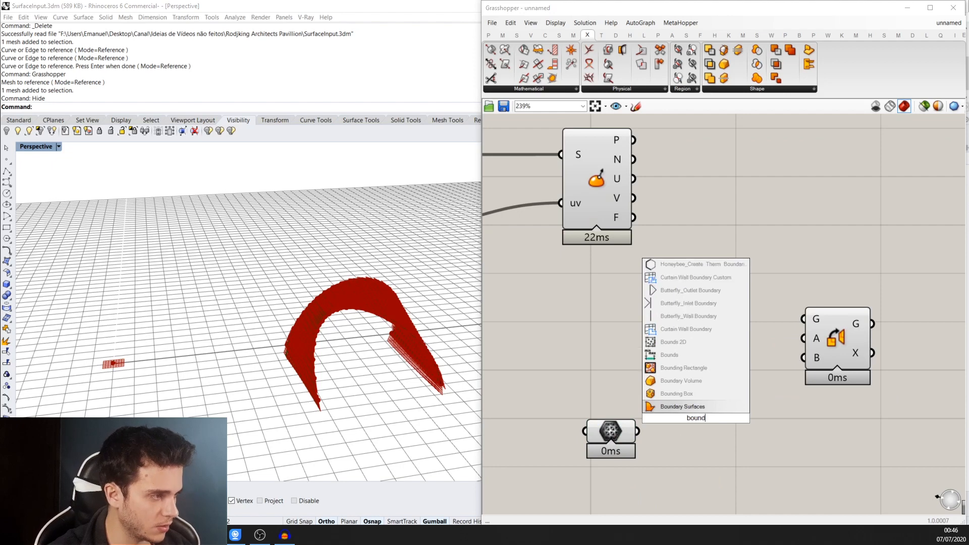
left_click(702, 393)
left_click_drag(703, 395, 706, 440)
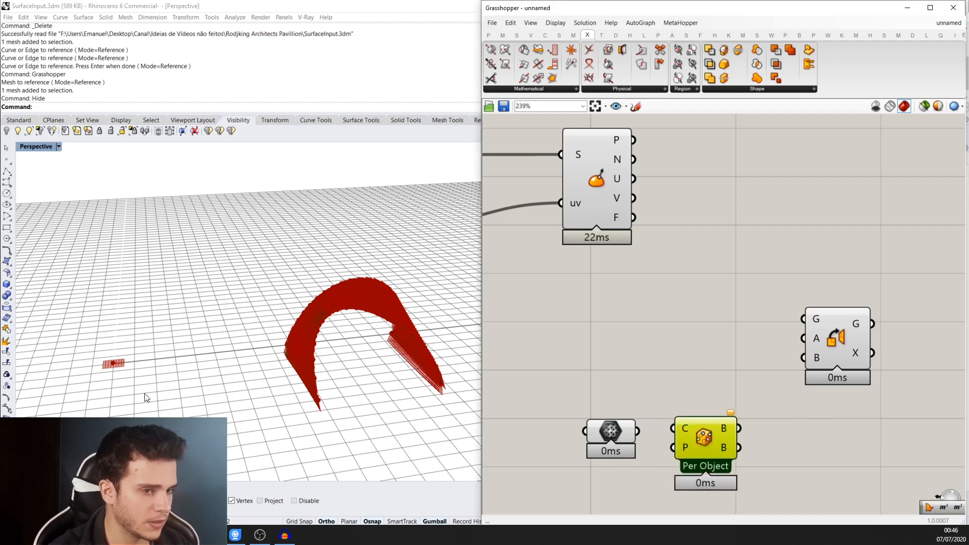
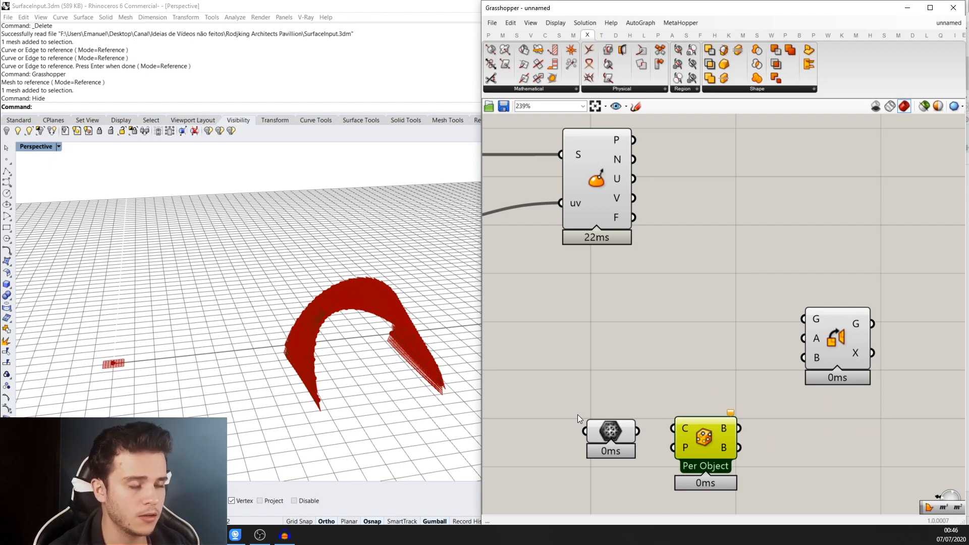
scroll(111, 373, "up", 5)
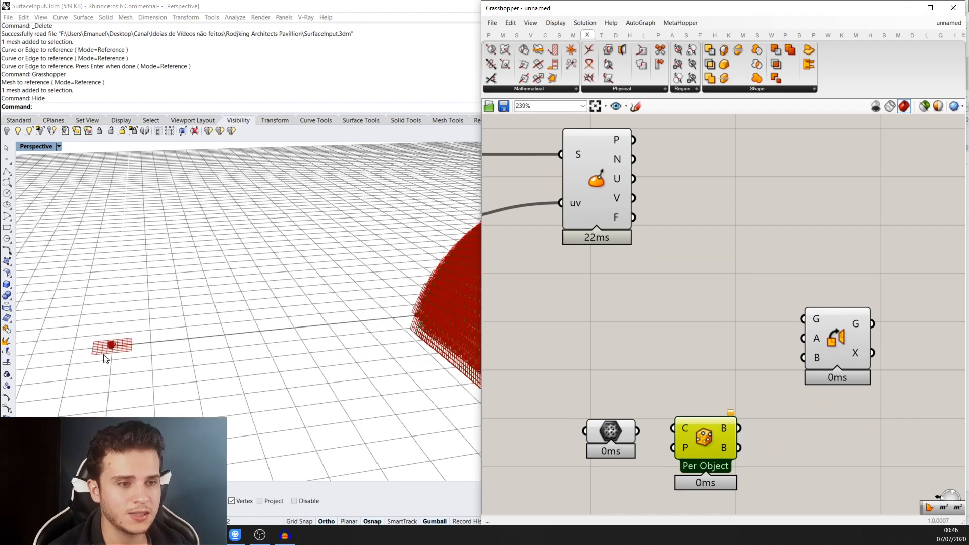
scroll(119, 337, "down", 2)
scroll(117, 337, "down", 3)
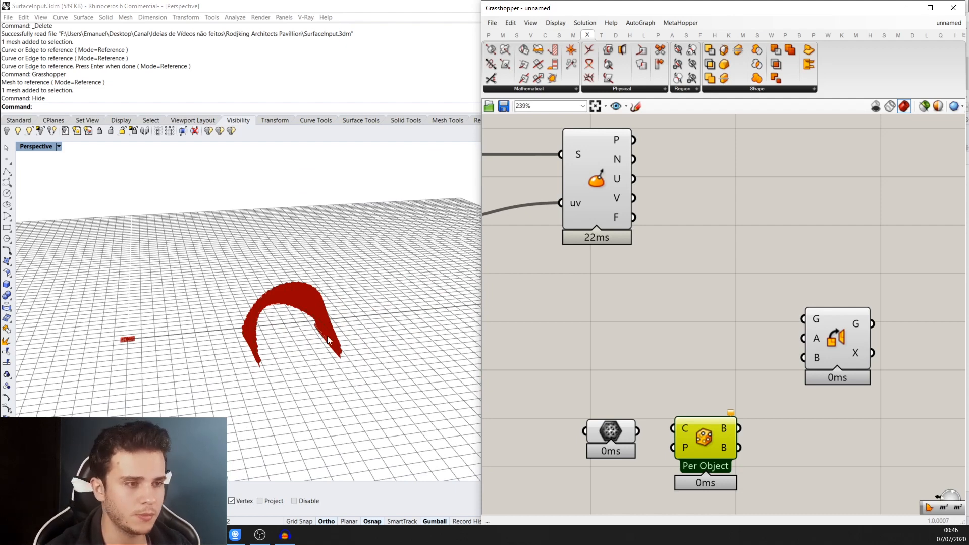
- Connect the Mesh parameter to the Bounding Box's C input and move both components lower on the canvas
scroll(244, 319, "up", 6)
left_click(822, 338)
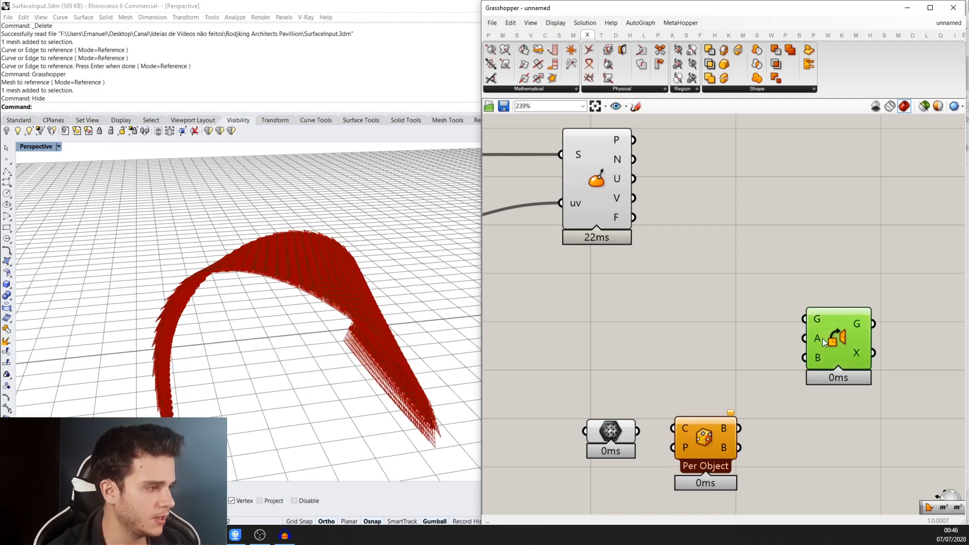
scroll(669, 443, "up", 1)
right_click_drag(721, 406, 710, 353)
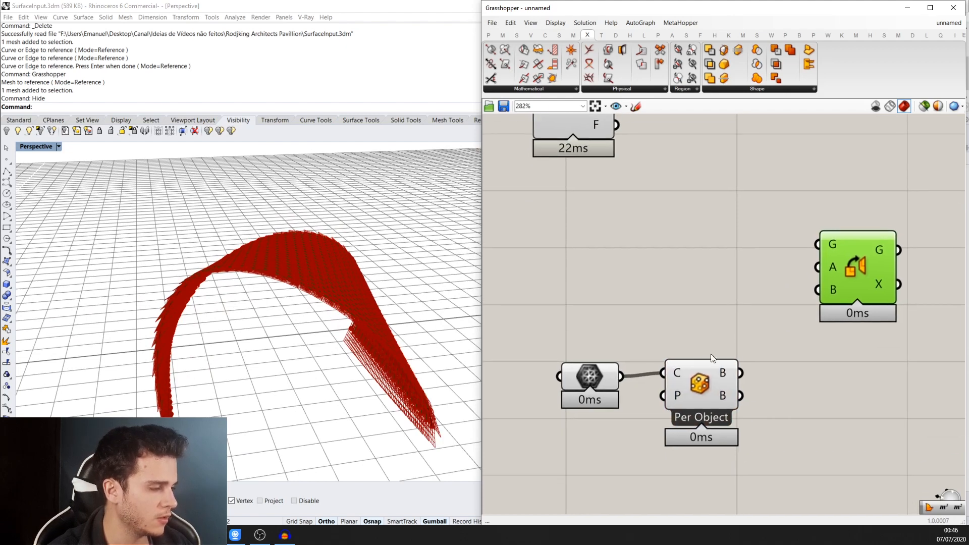
left_click_drag(751, 434, 499, 316)
left_click_drag(699, 375, 679, 424)
right_click_drag(712, 402, 655, 375)
left_click(672, 397)
- Add a Deconstruct Brep component beside the Bounding Box and feed it the first B output
double_click(680, 351)
type("de")
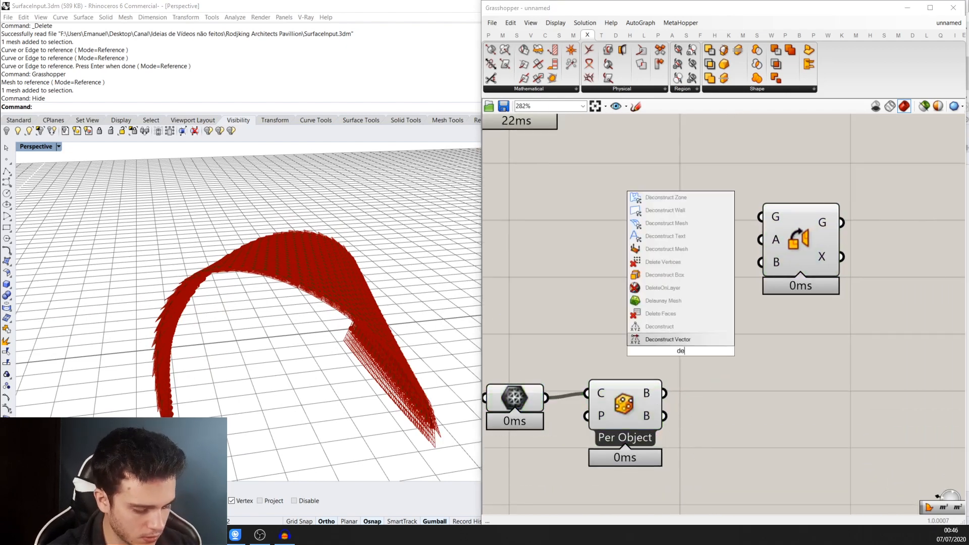
type("construct b")
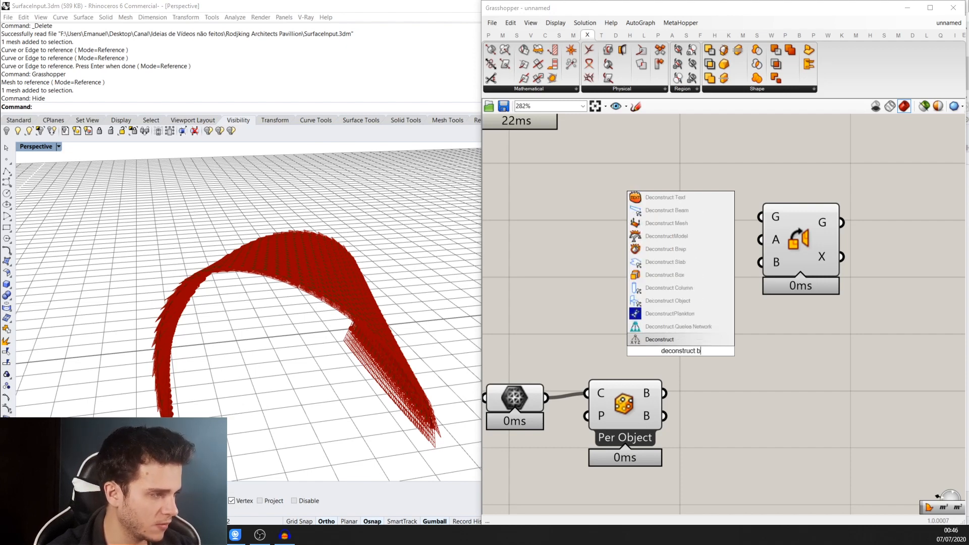
type("rep")
left_click(686, 324)
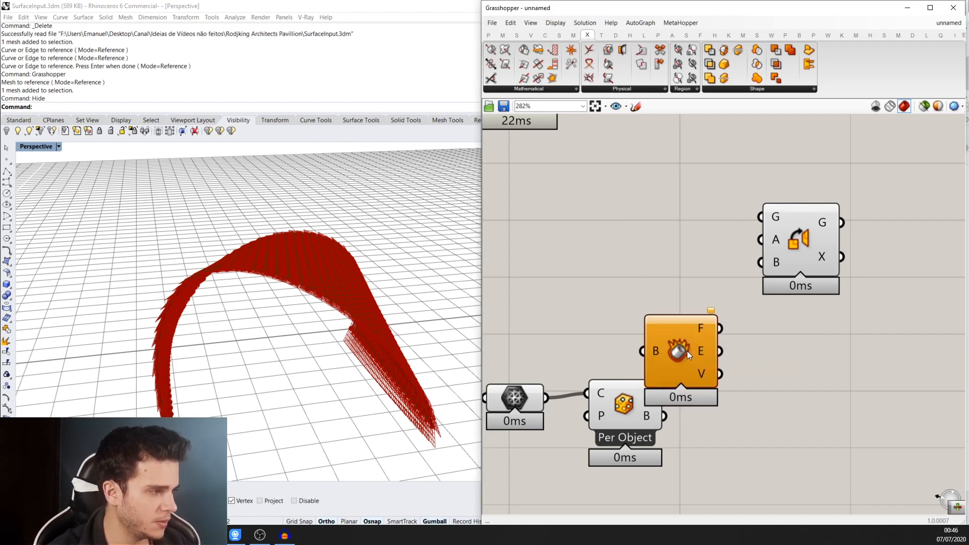
left_click_drag(687, 350, 722, 383)
left_click_drag(663, 395, 704, 396)
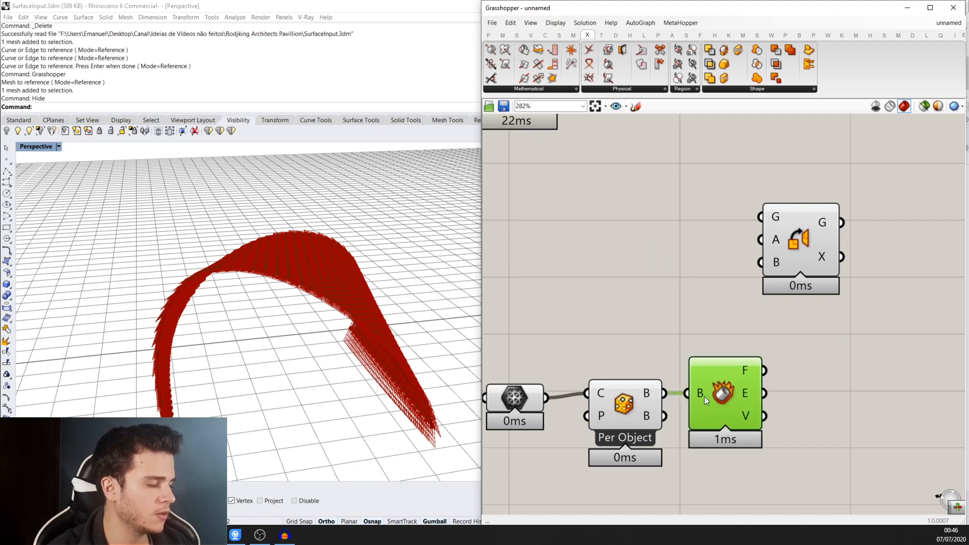
double_click(728, 325)
type("centroid")
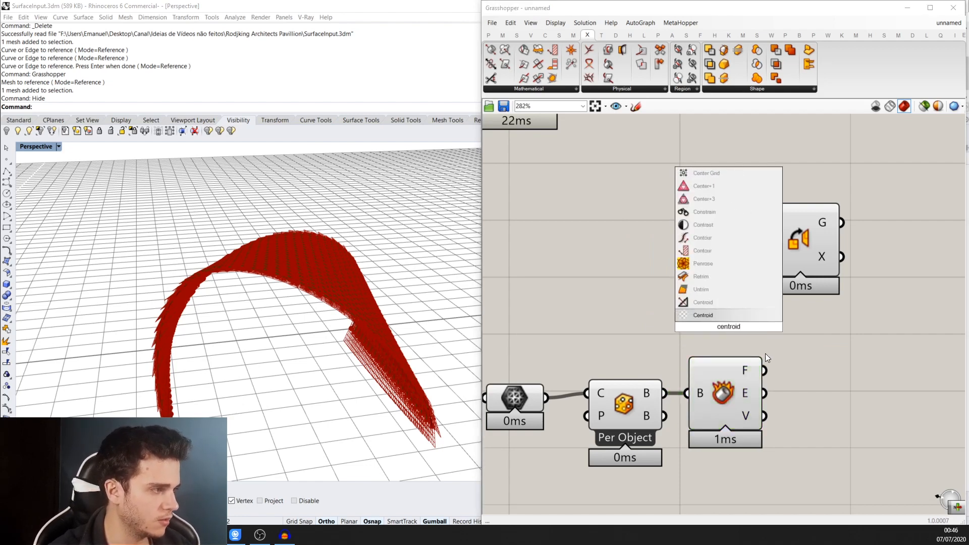
key("Escape")
- Add an Area component after Deconstruct Brep and connect the F output to its G input
double_click(771, 336)
type("ar")
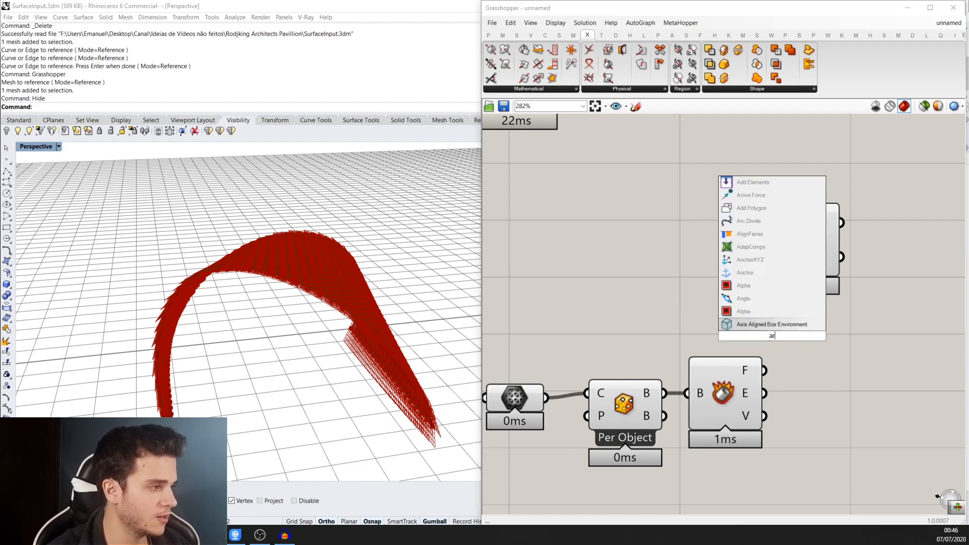
type("ea")
key("Return")
left_click_drag(772, 325, 794, 379)
scroll(821, 376, "down", 4)
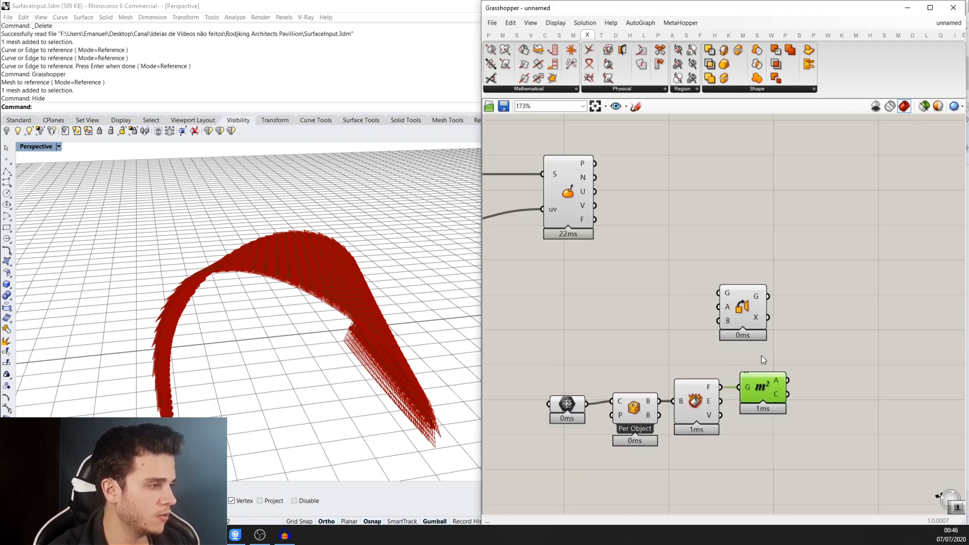
left_click(746, 279)
- Add a Sort List component and place it to the right of the Area component
double_click(722, 343)
type("sort")
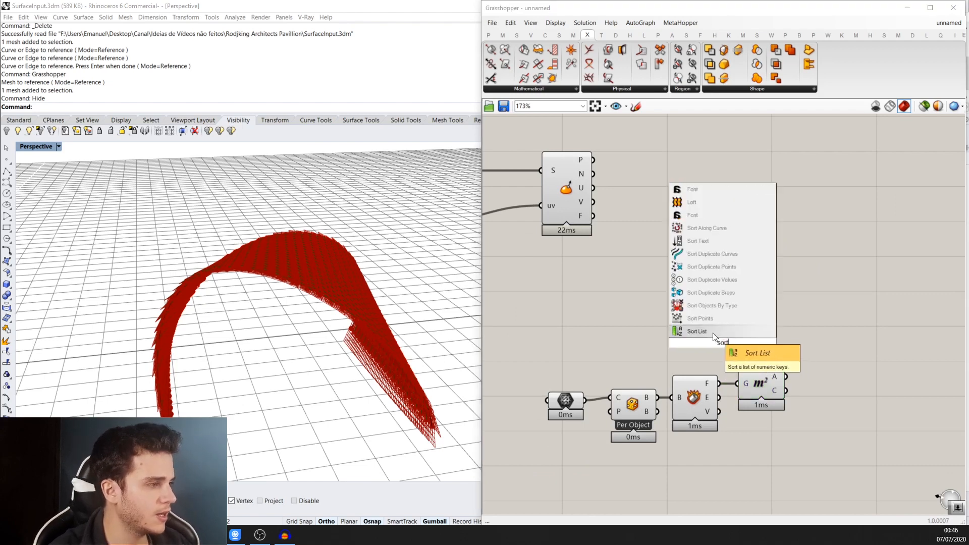
key("Return")
left_click_drag(733, 347, 835, 371)
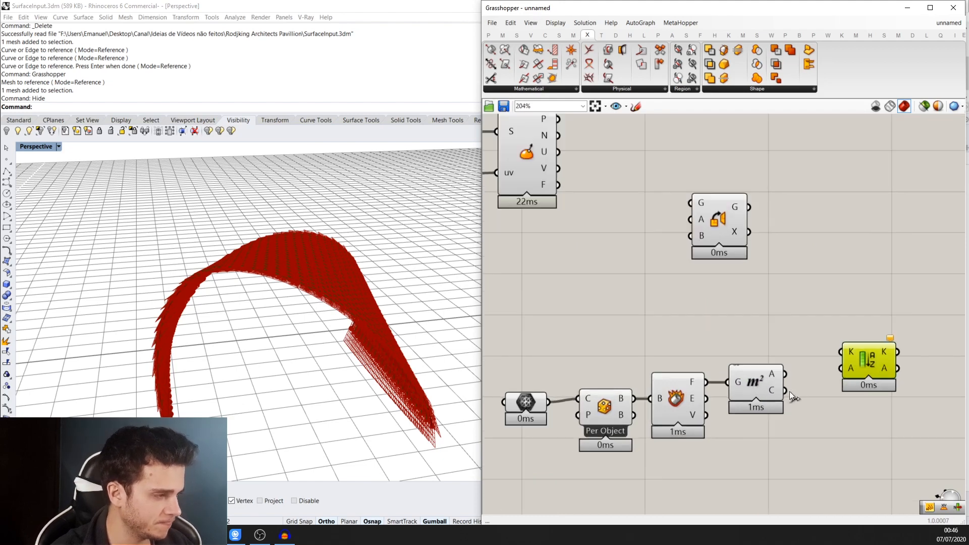
scroll(690, 432, "up", 1)
- Add a point Deconstruct component to the canvas near the Area component
double_click(690, 431)
type("ce")
key("BackSpace")
key("BackSpace")
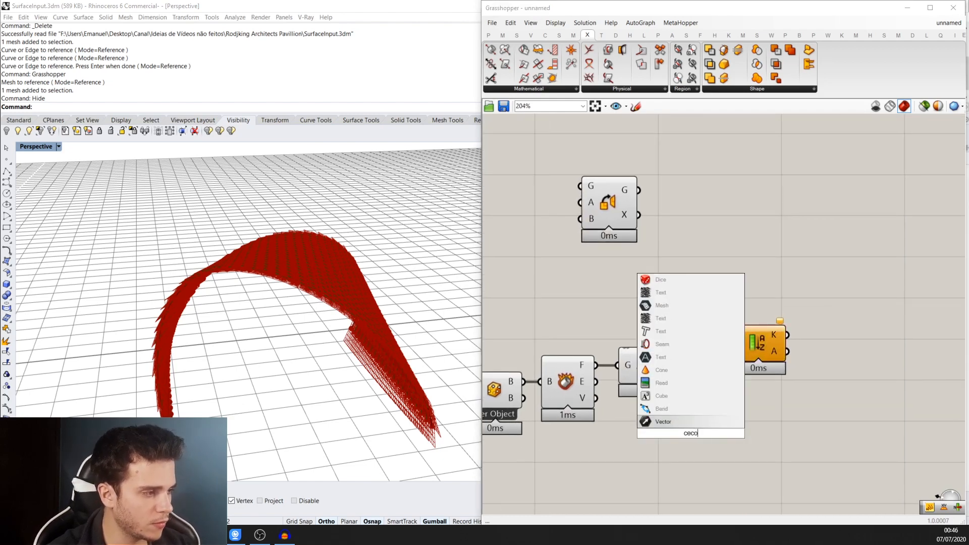
type("deconstruct")
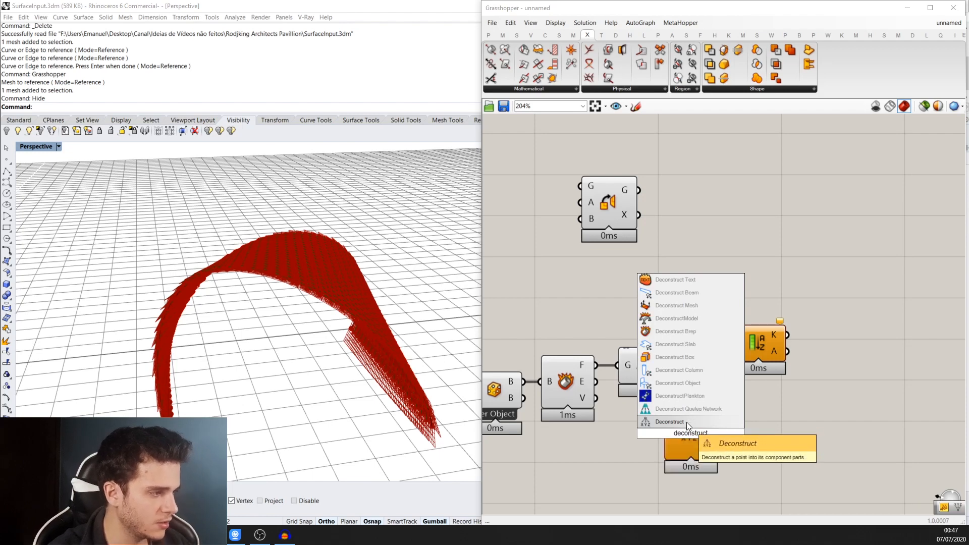
left_click(687, 421)
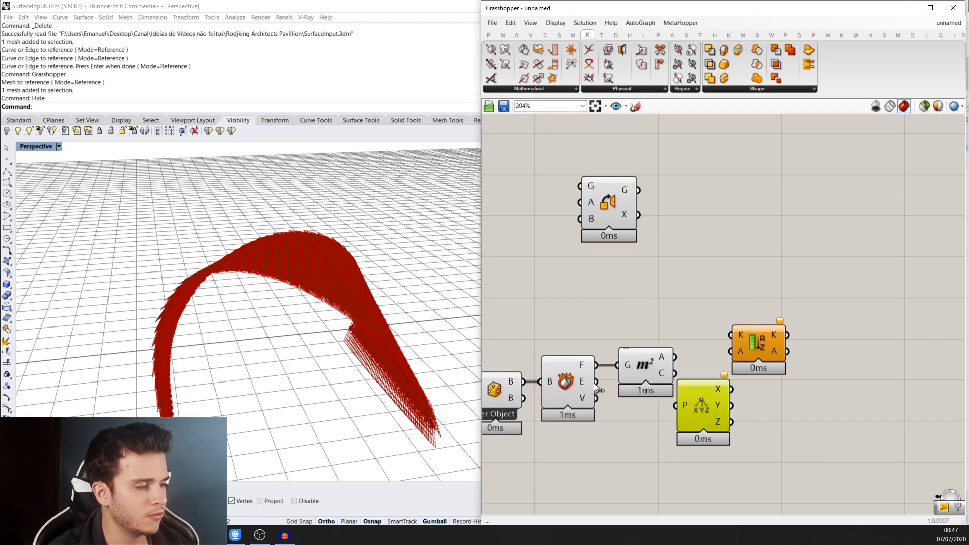
- Connect the Area component's C output to Deconstruct's P input and move Sort List farther along the chain
left_click_drag(692, 401, 706, 379)
left_click_drag(757, 346, 813, 351)
left_click_drag(708, 384, 687, 370)
- Select Deconstruct Brep and examine the mug's bounding box faces and corners up close in the Rhino viewport
right_click_drag(566, 382, 639, 374)
left_click(639, 376)
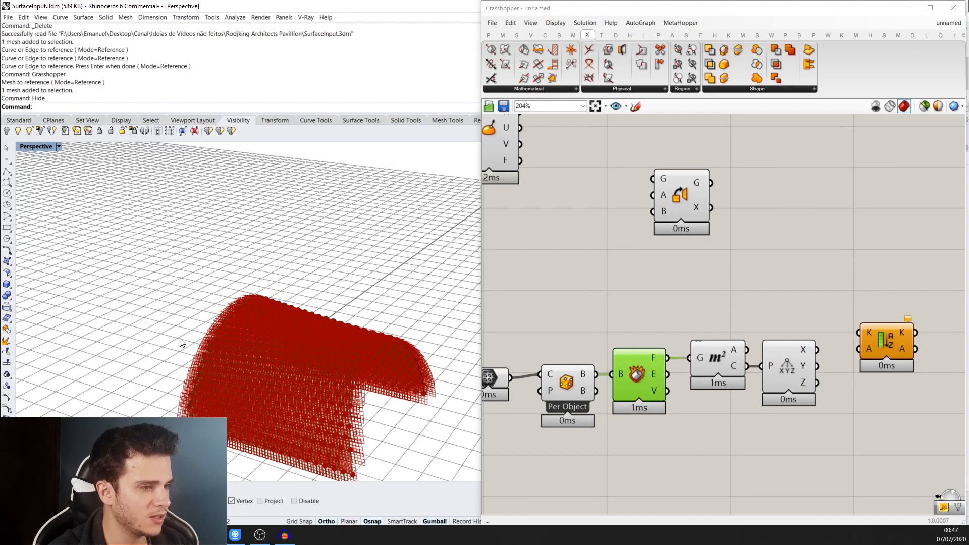
scroll(181, 343, "down", 5)
right_click_drag(178, 342, 142, 350)
scroll(46, 417, "up", 8)
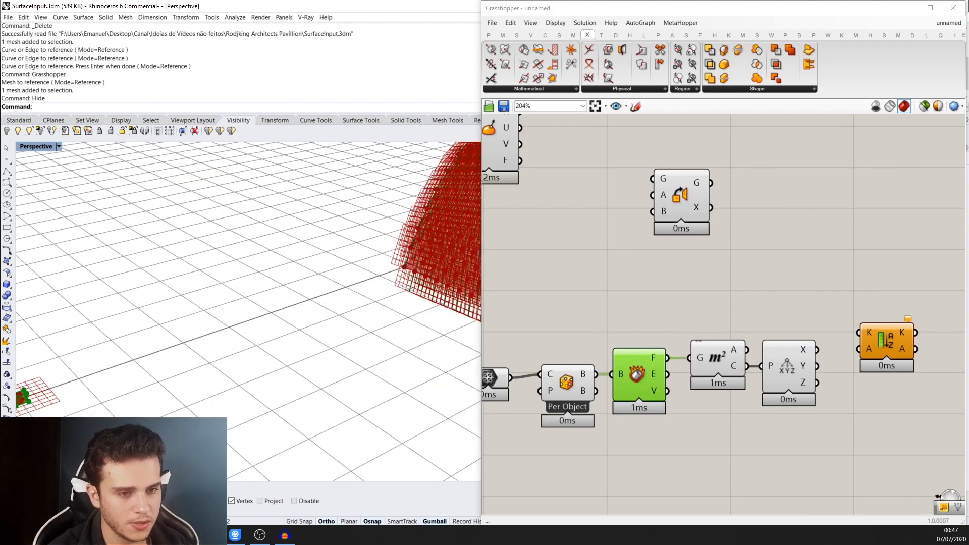
scroll(63, 402, "up", 5)
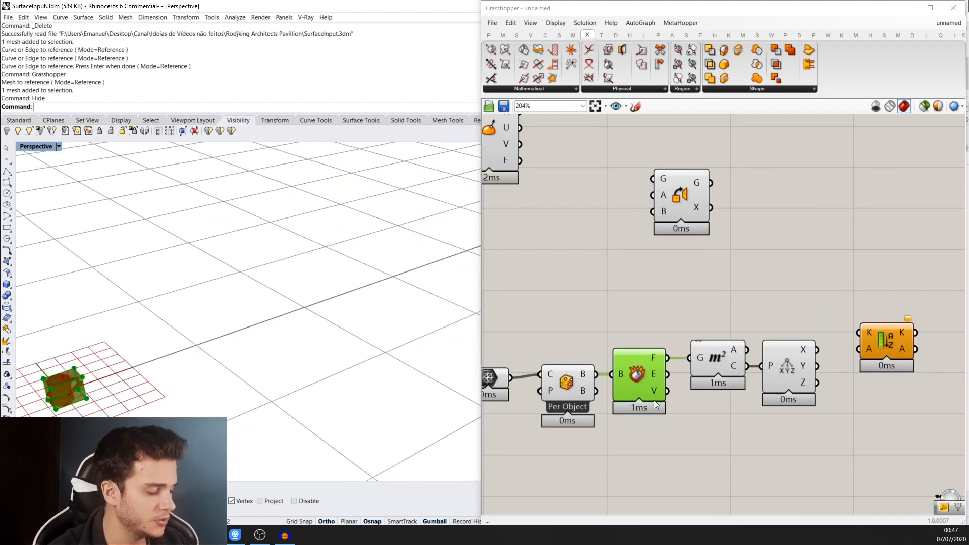
scroll(683, 394, "down", 2)
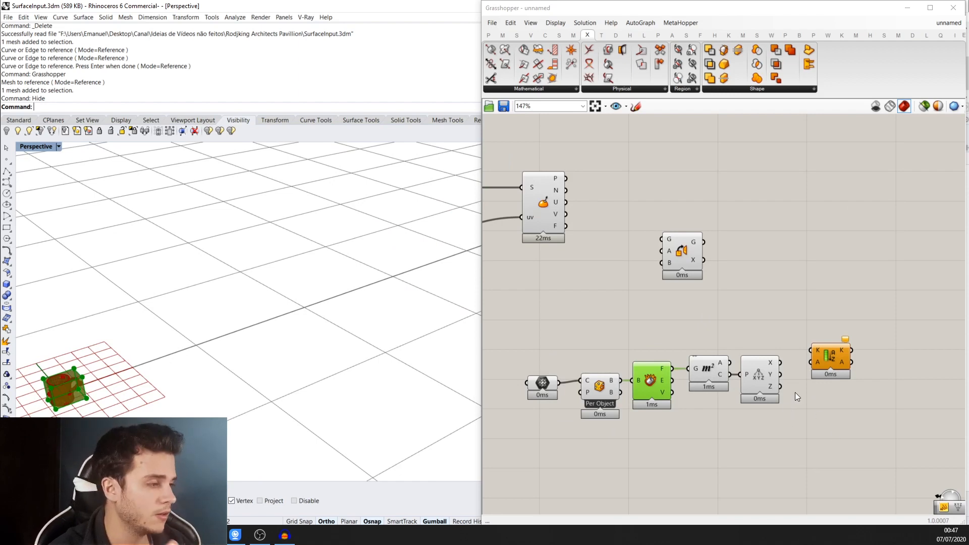
- Connect Deconstruct's Z output to Sort List's K input and the Area C output to its A input
right_click_drag(795, 393, 763, 396)
left_click_drag(784, 366, 799, 376)
scroll(740, 392, "up", 2)
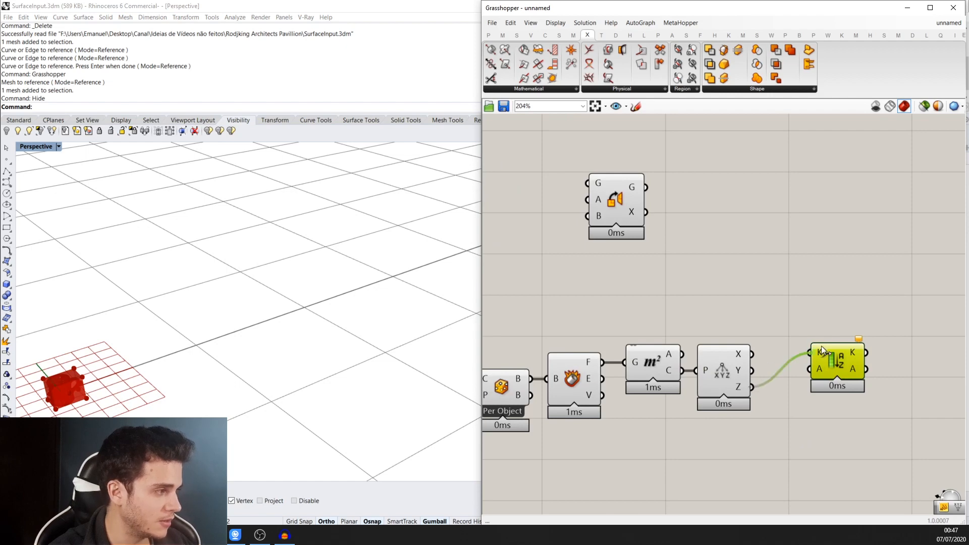
left_click_drag(821, 346, 829, 370)
scroll(850, 399, "down", 2)
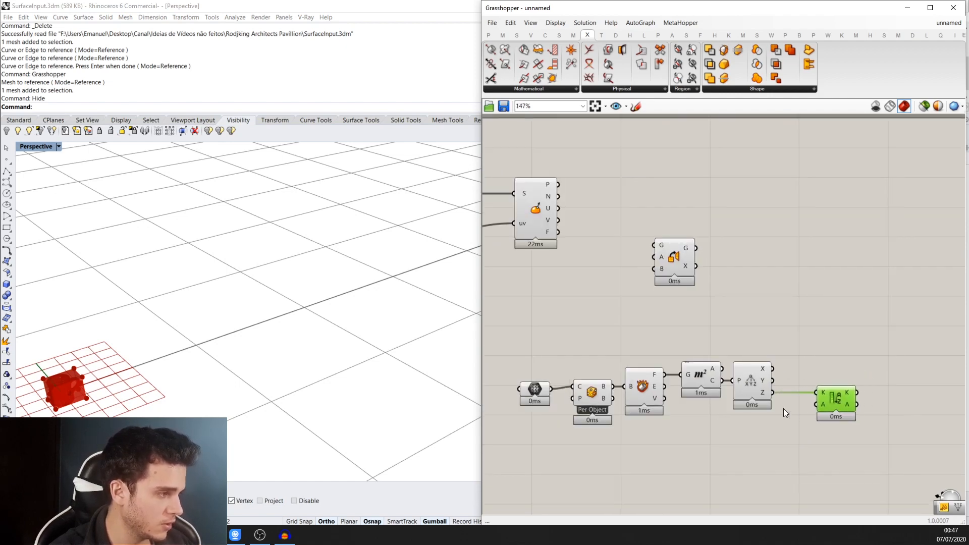
left_click_drag(722, 381, 817, 404)
- Add a List Item component after Sort List and connect Sort List's A output to its L input
double_click(840, 358)
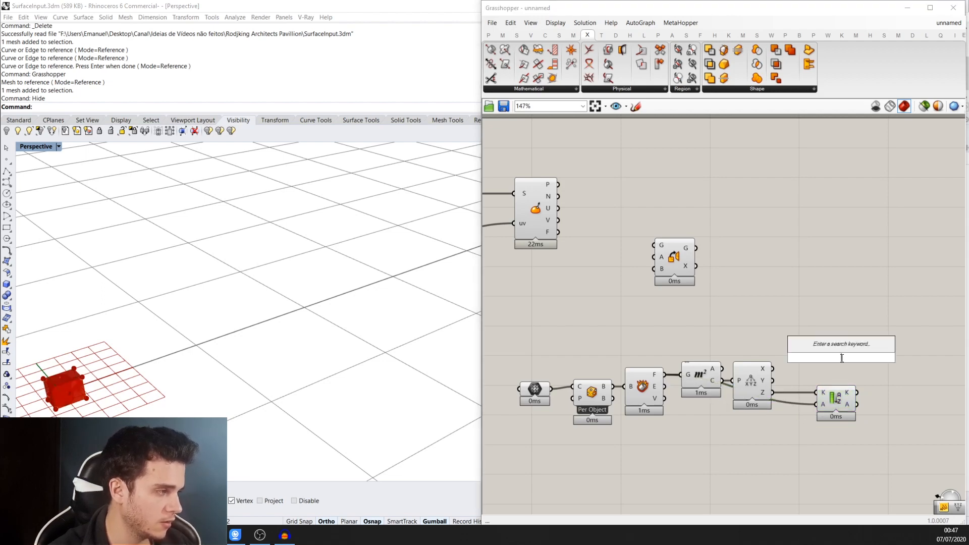
type("list item")
key("Return")
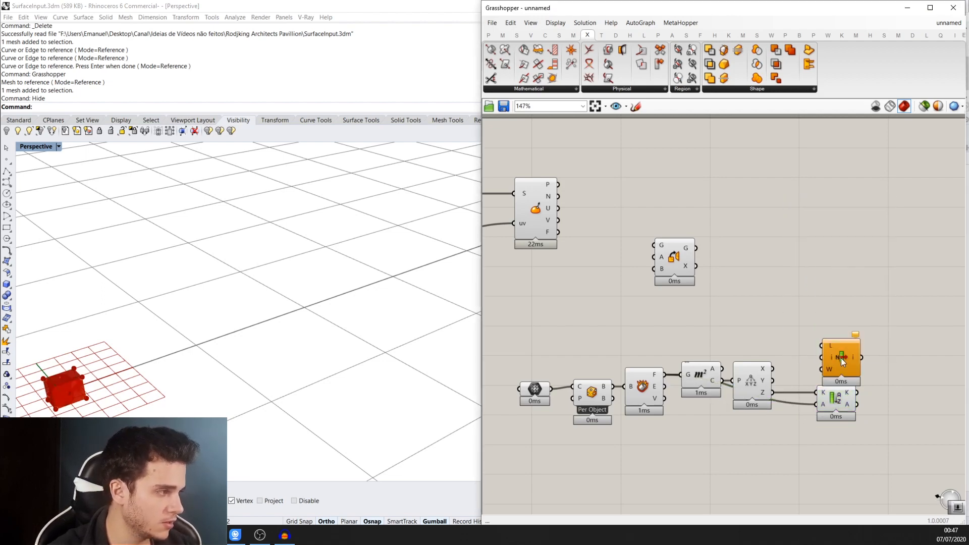
left_click_drag(841, 358, 877, 400)
scroll(338, 374, "down", 5)
scroll(205, 394, "up", 10)
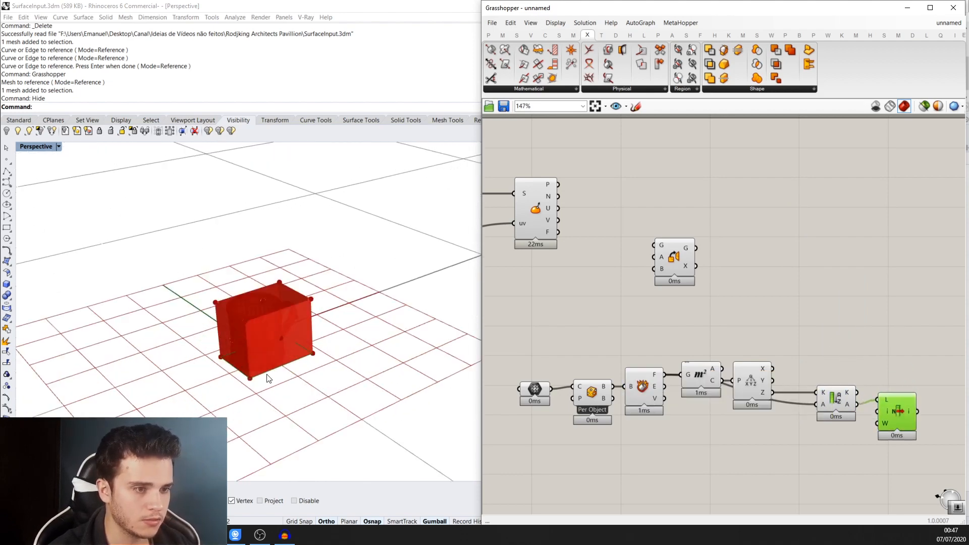
- Move the whole chain from the Mesh parameter to List Item lower on the canvas
scroll(683, 400, "down", 3)
left_click_drag(878, 456, 562, 385)
left_click_drag(687, 380, 652, 410)
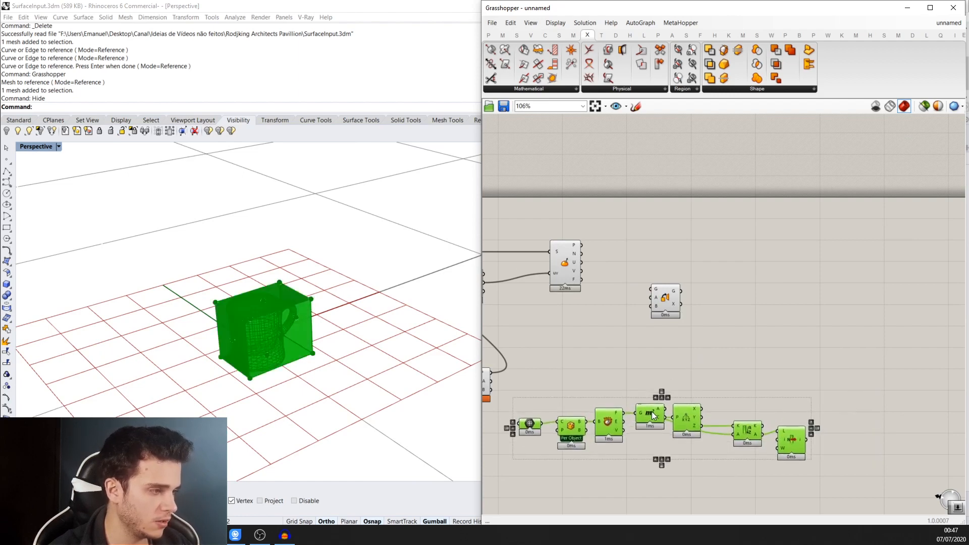
left_click(703, 377)
- Add a Plane parameter after List Item and connect List Item's output to it
right_click_drag(788, 412, 755, 402)
left_click(752, 409)
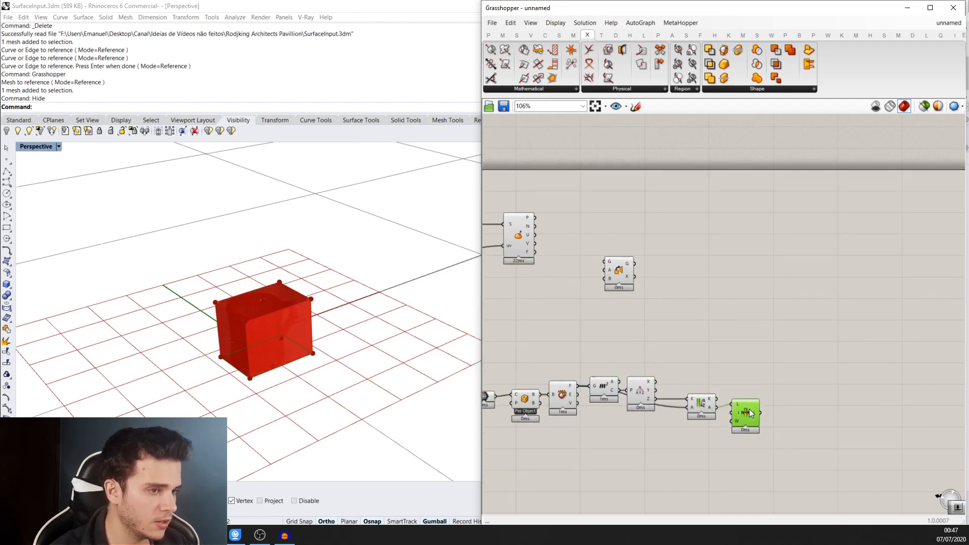
scroll(741, 356, "up", 3)
scroll(298, 327, "up", 3)
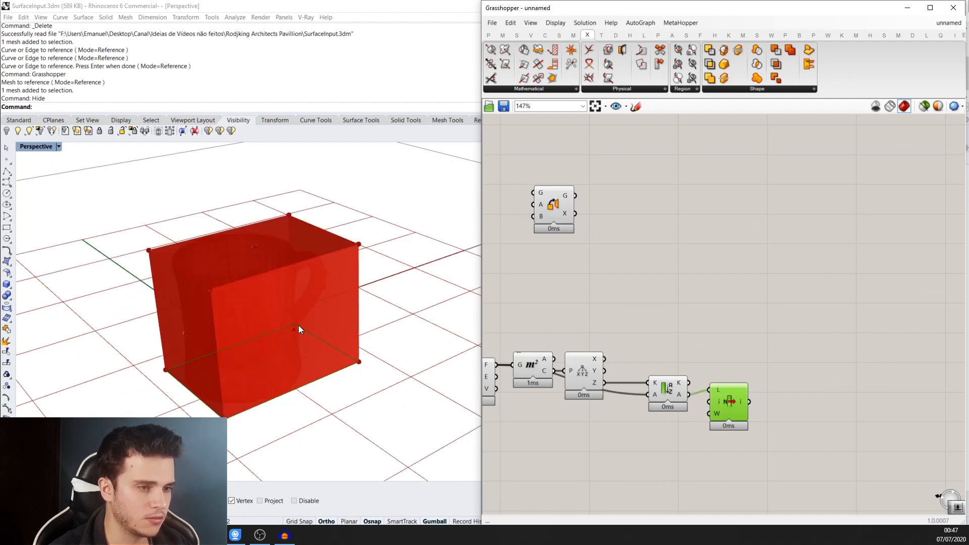
double_click(809, 380)
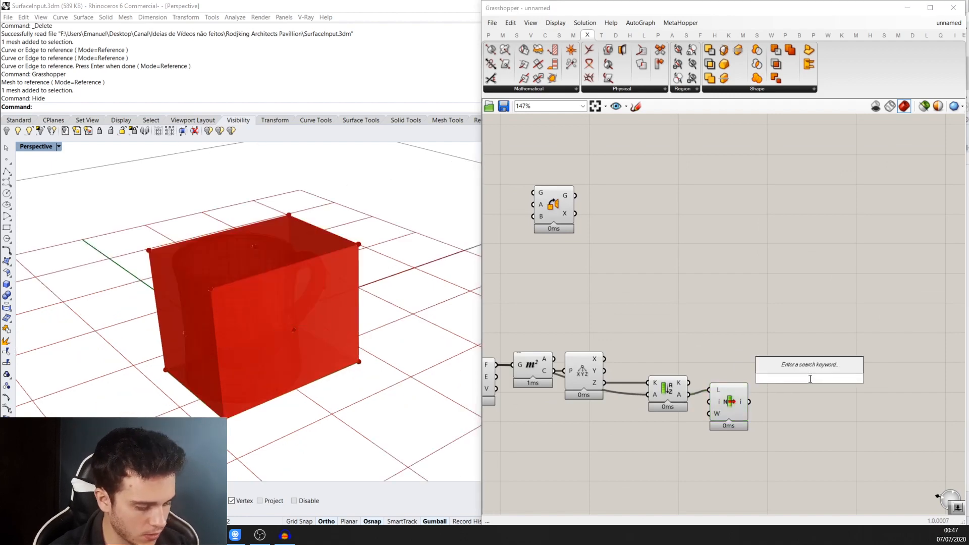
type("plane")
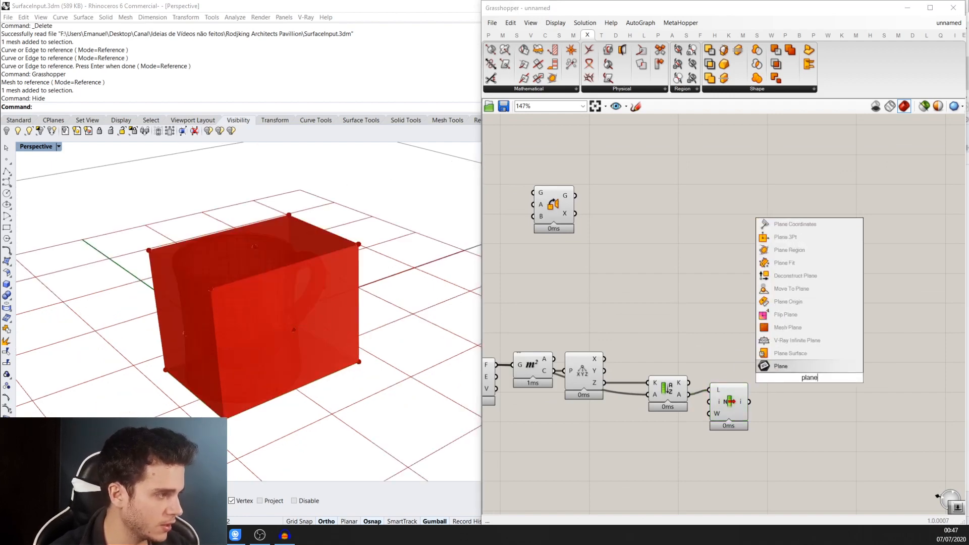
key("Return")
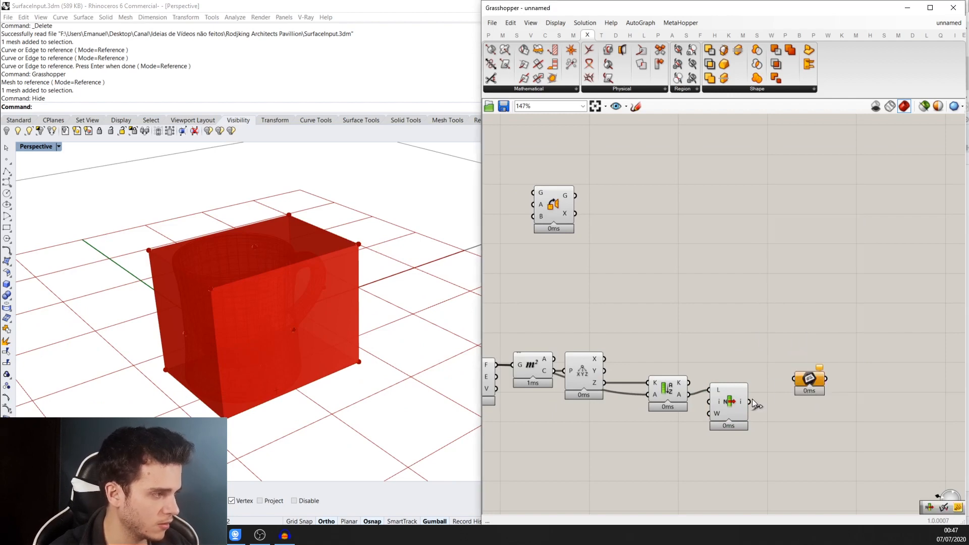
left_click_drag(751, 401, 784, 398)
- Move the Orient component beyond the Plane parameter and connect the Plane to its A input
scroll(217, 324, "down", 10)
scroll(754, 368, "down", 1)
right_click_drag(715, 342, 859, 341)
left_click_drag(731, 231, 959, 293)
right_click(750, 321)
scroll(813, 303, "up", 1)
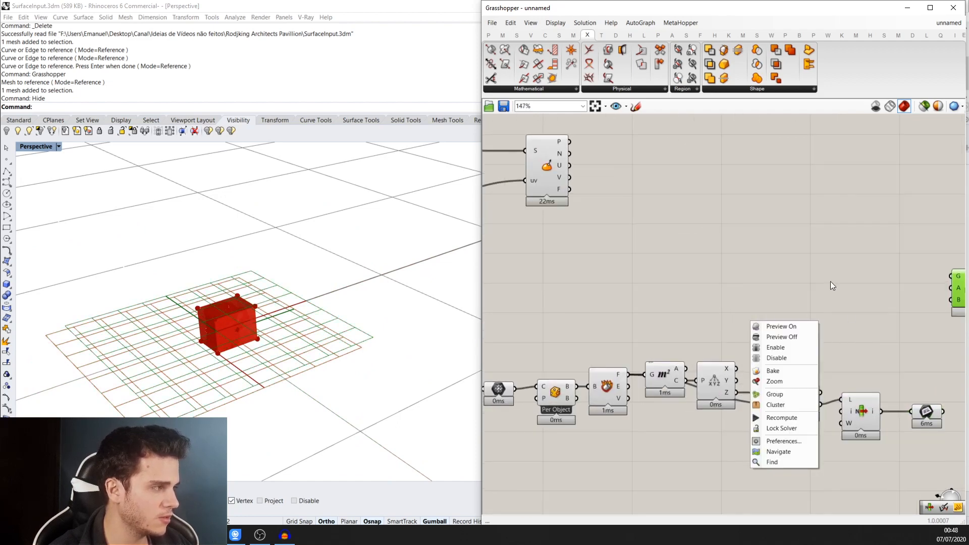
right_click_drag(883, 280, 670, 287)
scroll(728, 304, "up", 1)
left_click_drag(736, 394, 732, 437)
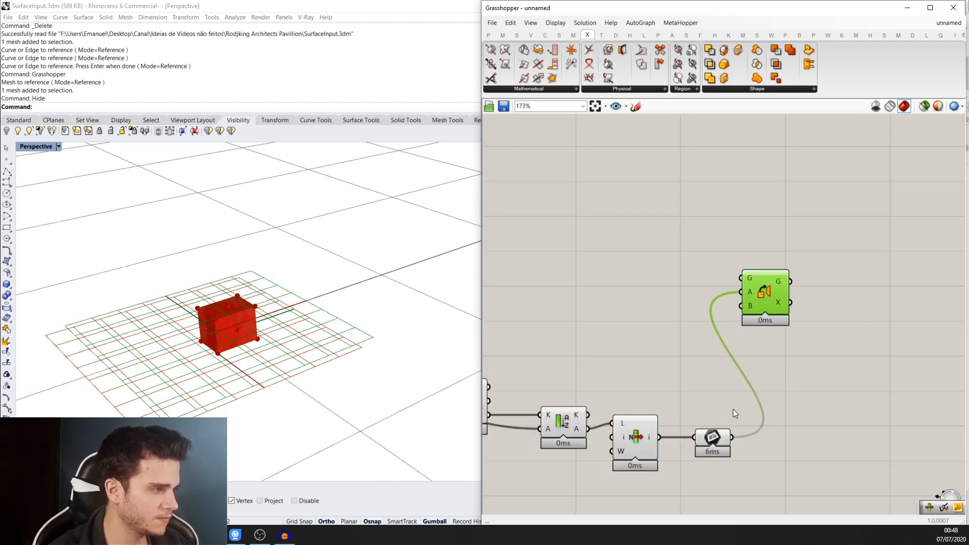
- Select the Evaluate Surface component and examine its frames along the pavilion surface in the viewport
scroll(749, 302, "down", 5)
scroll(543, 264, "up", 2)
left_click(539, 244)
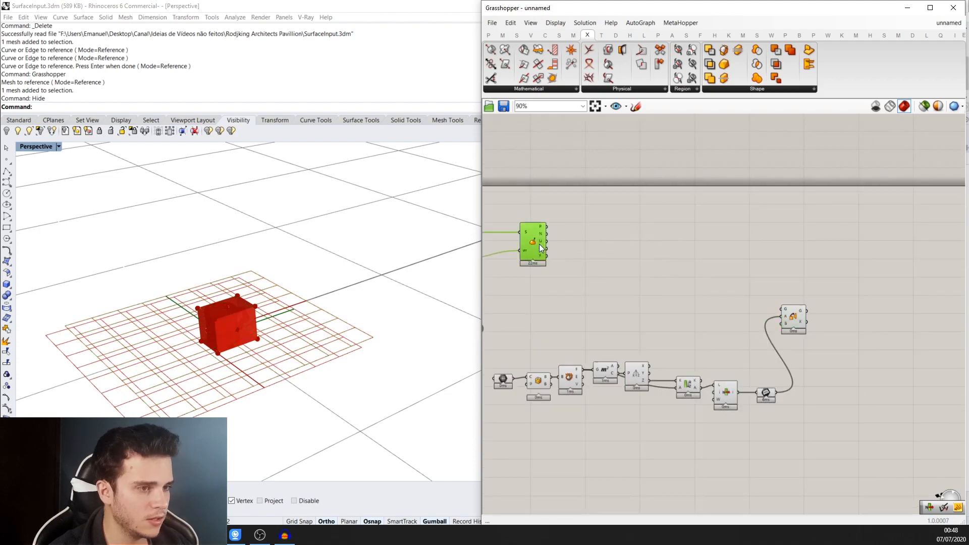
scroll(197, 389, "down", 8)
scroll(183, 388, "down", 5)
right_click_drag(353, 348, 371, 314)
scroll(371, 313, "up", 12)
scroll(545, 252, "up", 4)
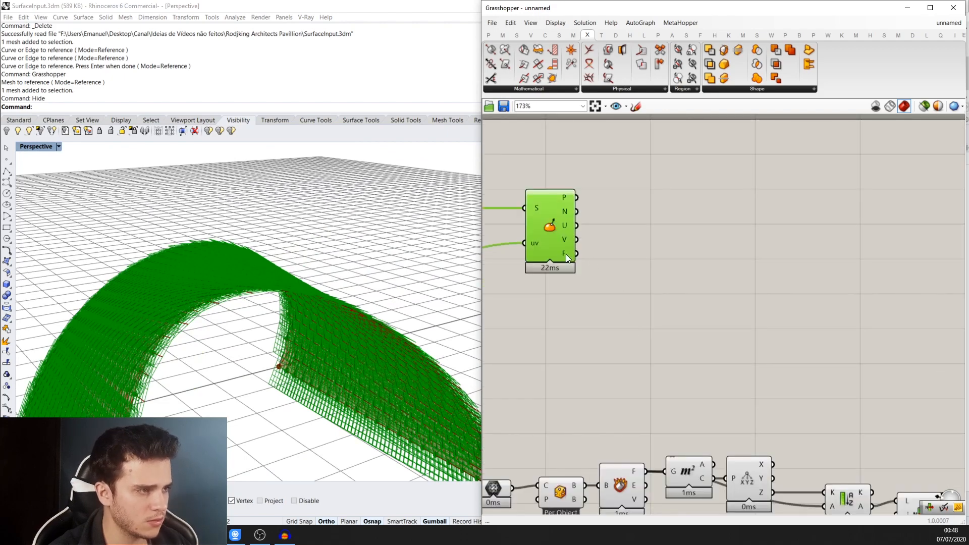
- Add a Plane parameter beside Evaluate Surface and connect the F output to it
double_click(607, 277)
type("pane")
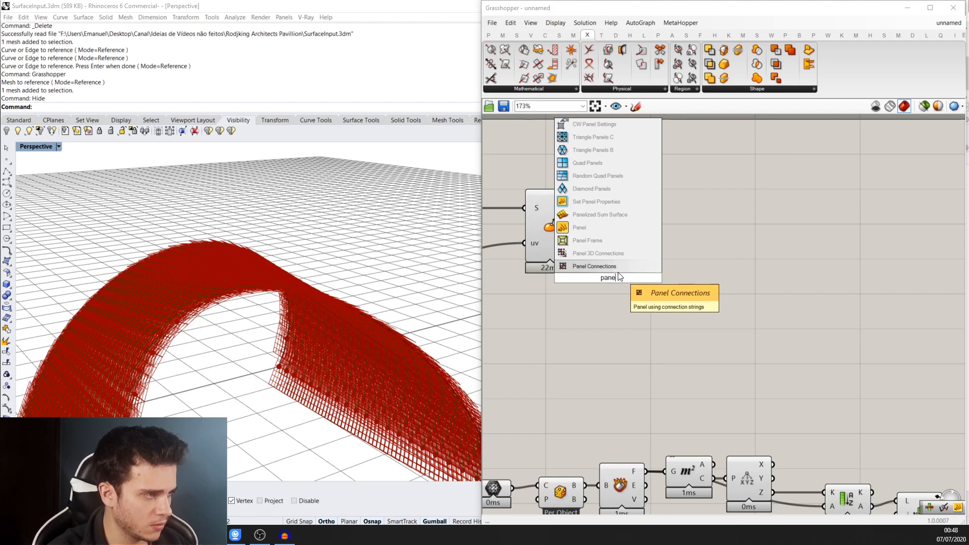
key("BackSpace")
key("BackSpace")
key("BackSpace")
type("lane")
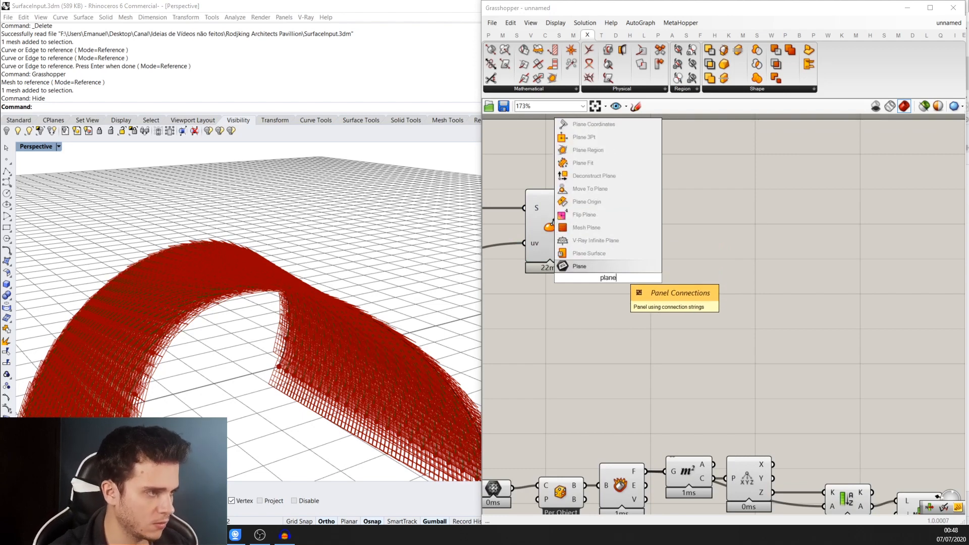
left_click(625, 266)
left_click_drag(585, 265, 590, 277)
- Move the surface frames' Plane parameter across the canvas to sit in front of the Orient component
left_click_drag(611, 279, 848, 409)
right_click_drag(866, 403, 660, 329)
scroll(660, 329, "down", 2)
scroll(660, 329, "up", 1)
left_click_drag(638, 336, 672, 292)
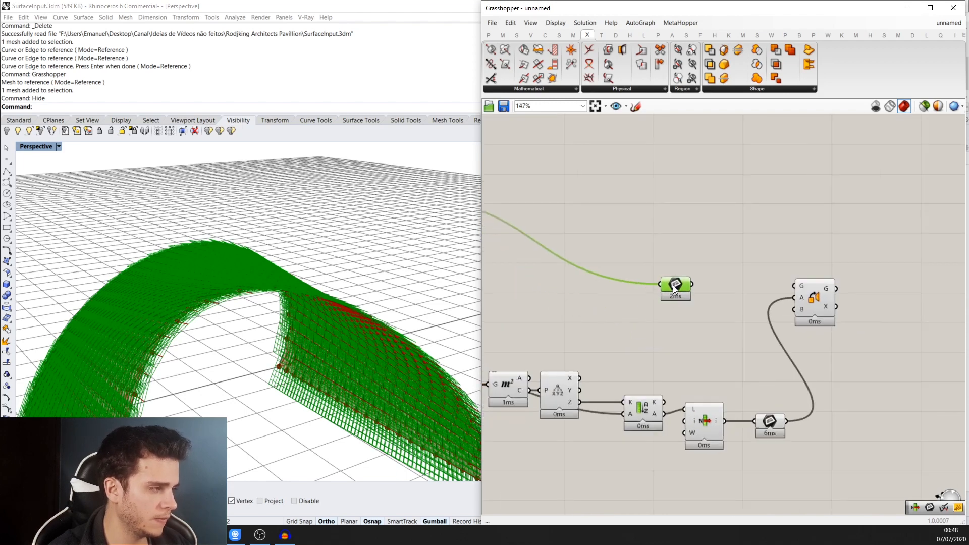
- Connect the mug's Mesh parameter to Orient's G input and the surface frames' Plane parameter to its B input
scroll(656, 293, "down", 2)
right_click_drag(630, 293, 690, 323)
scroll(594, 268, "down", 1)
right_click_drag(581, 276, 643, 271)
scroll(621, 307, "up", 2)
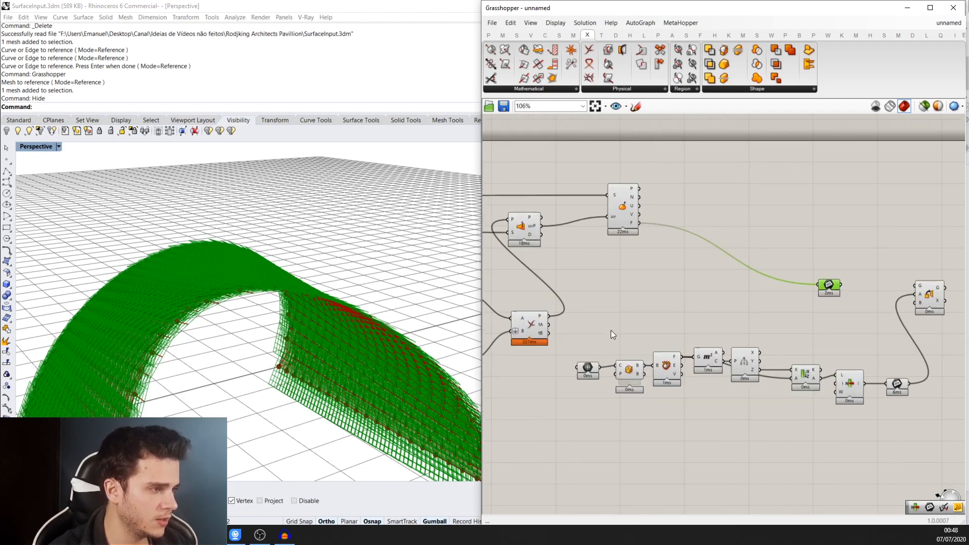
left_click(591, 363)
left_click_drag(602, 357, 933, 320)
right_click_drag(922, 329, 809, 294)
scroll(808, 325, "up", 1)
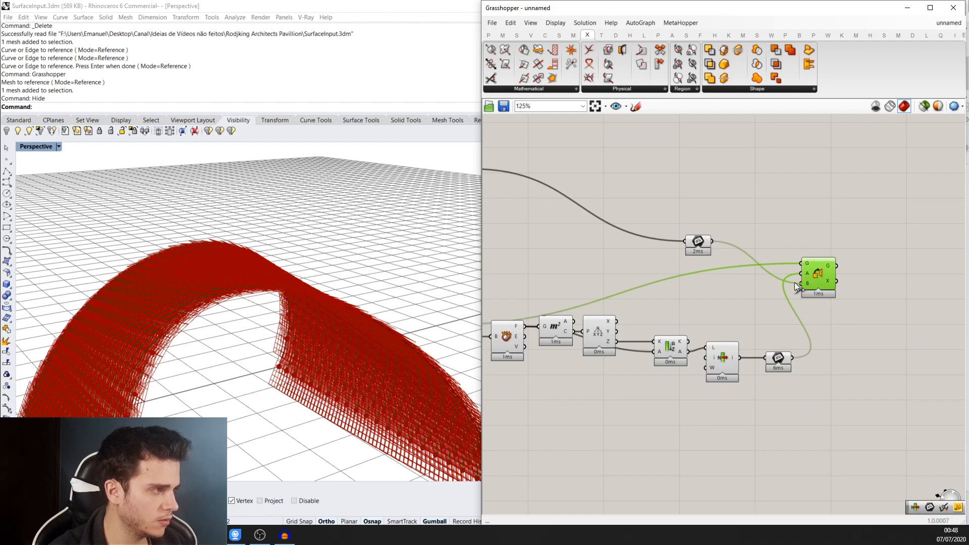
left_click_drag(794, 282, 798, 283)
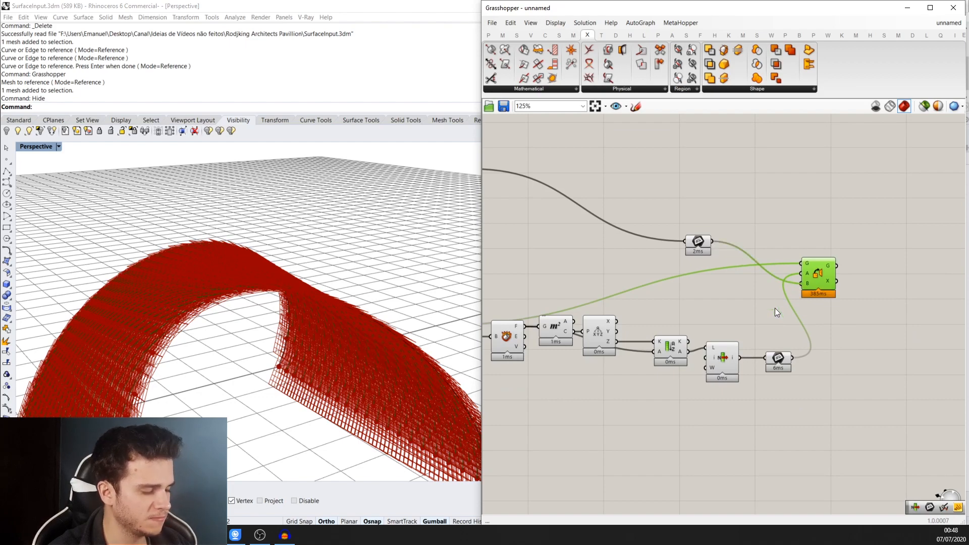
- Examine how the oriented mugs sit on the pavilion surface in the Rhino viewport
scroll(775, 309, "up", 5)
scroll(404, 356, "up", 3)
scroll(348, 355, "down", 4)
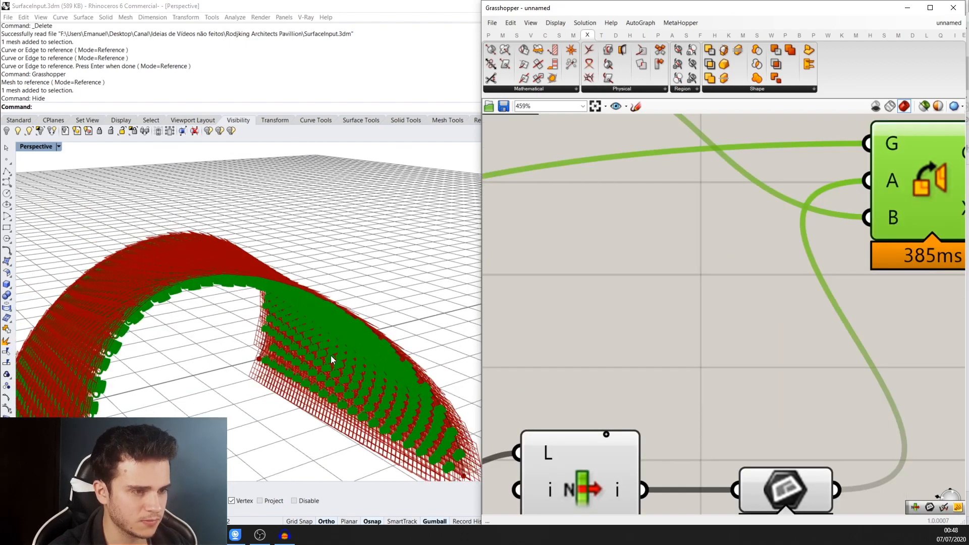
right_click_drag(331, 356, 309, 381)
scroll(360, 396, "up", 4)
scroll(362, 396, "up", 4)
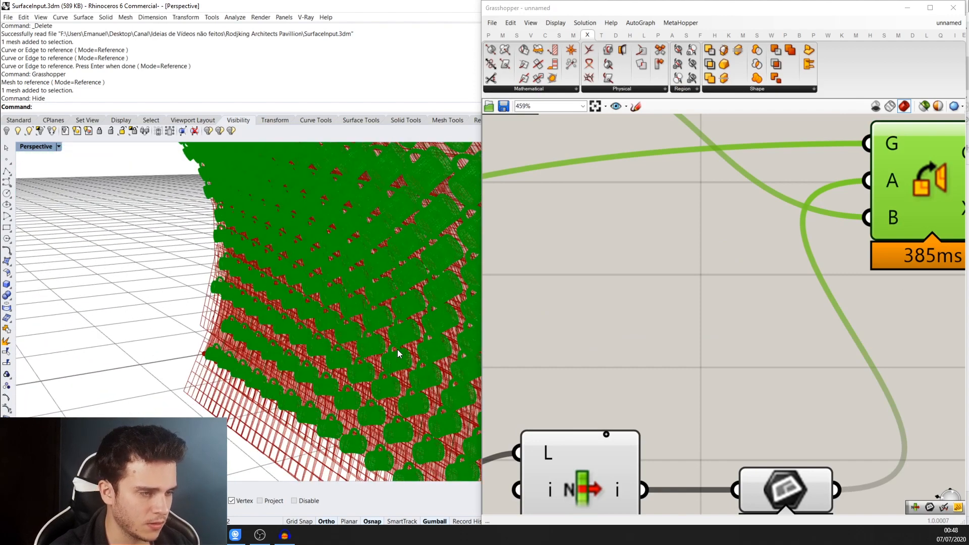
scroll(398, 349, "down", 2)
scroll(741, 299, "down", 7)
- Turn off the preview of all components from the mug's Mesh parameter to its base Plane parameter
right_click_drag(761, 373, 815, 359)
left_click_drag(813, 419, 525, 265)
scroll(630, 297, "down", 7)
scroll(565, 282, "up", 1)
middle_click(565, 283)
left_click(598, 250)
- Examine the mug rows up close from beneath the pavilion arch
scroll(278, 350, "down", 8)
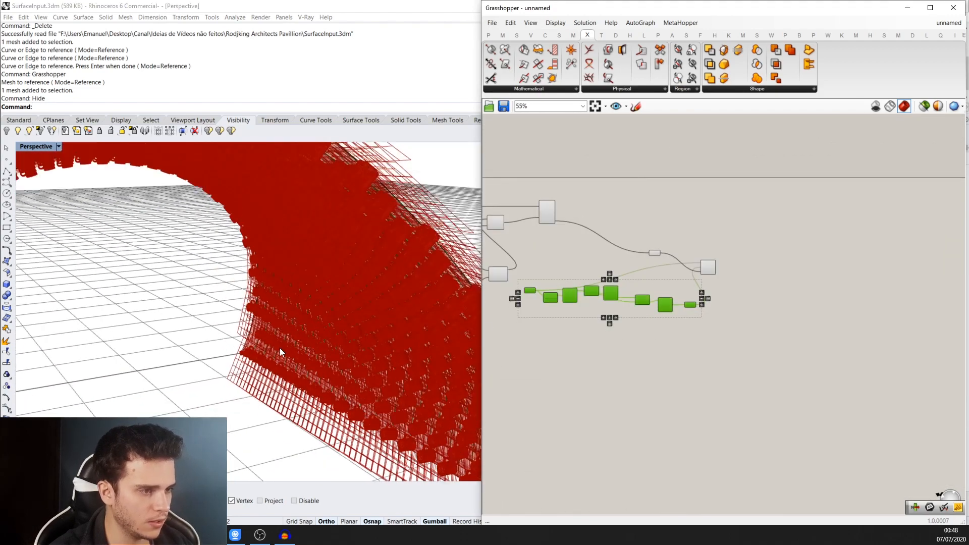
right_click_drag(279, 350, 187, 321)
scroll(99, 405, "up", 12)
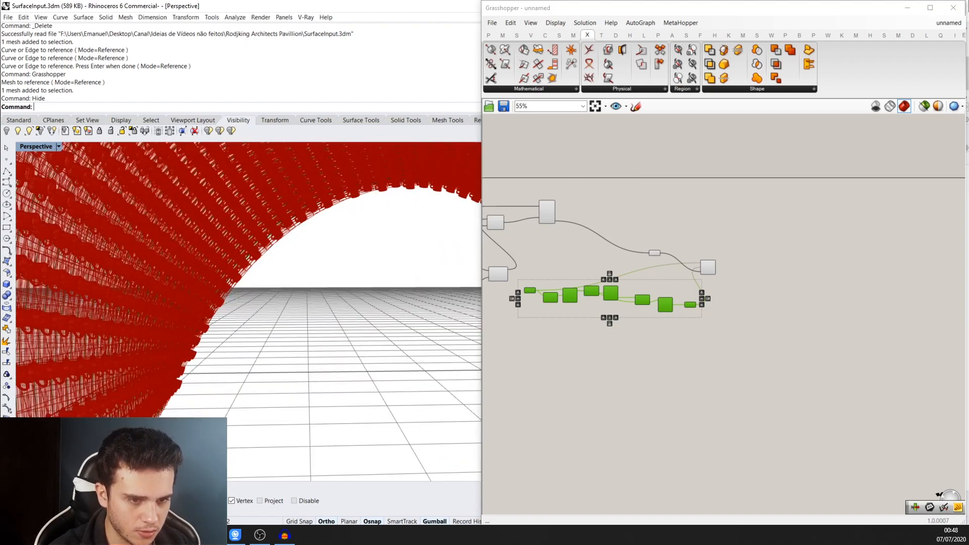
scroll(643, 356, "down", 3)
right_click_drag(647, 356, 705, 361)
scroll(705, 336, "up", 4)
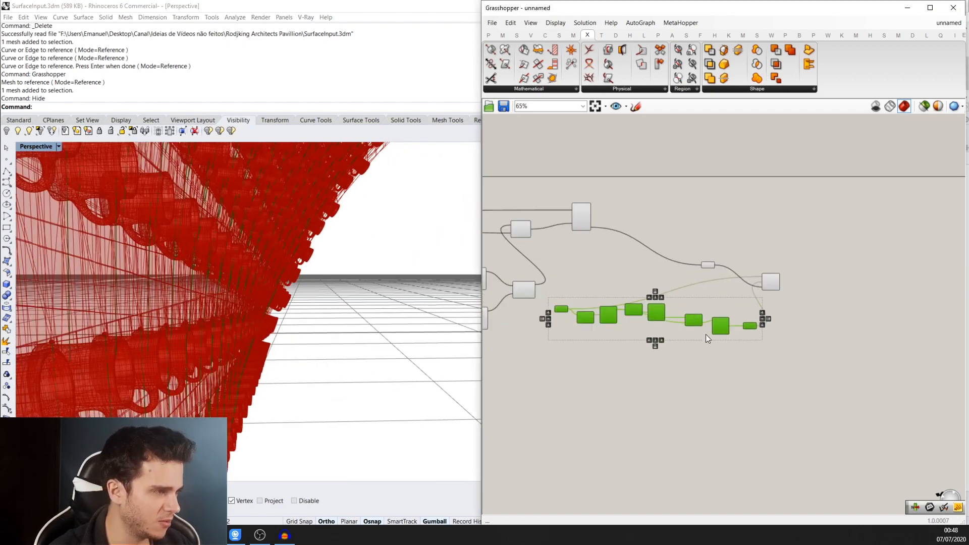
left_click(704, 335)
- Select the lower Interpolate component feeding the curve intersection and examine the whole pavilion arch in the viewport
right_click_drag(618, 330, 670, 348)
scroll(595, 270, "up", 2)
right_click_drag(594, 270, 628, 271)
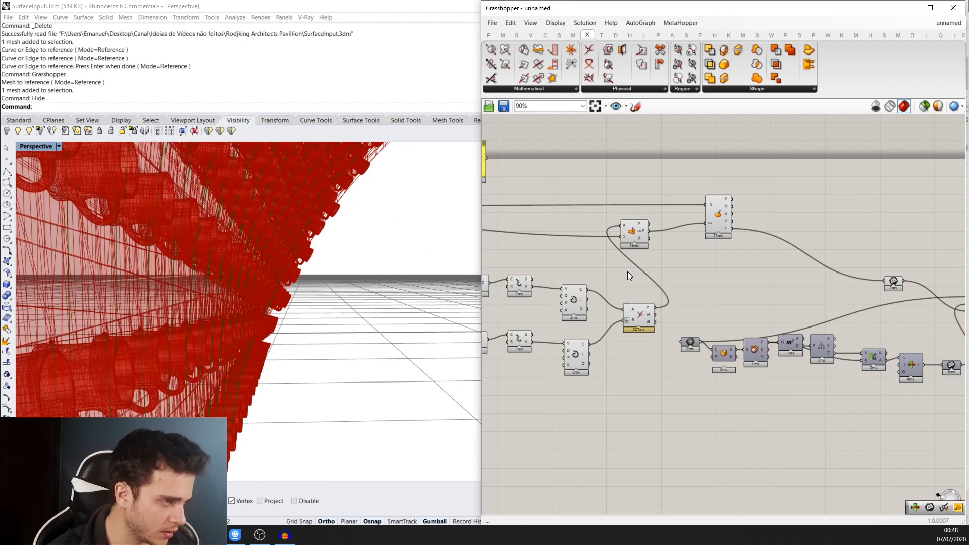
left_click(576, 338)
right_click_drag(307, 305, 291, 278)
scroll(182, 378, "down", 3)
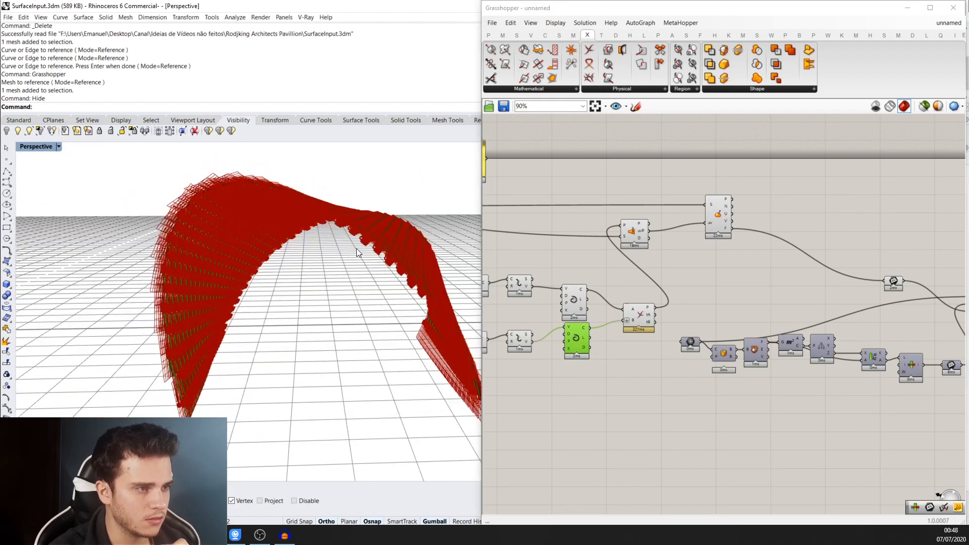
- Turn off the preview of the Plane parameter that supplies the target frames to the Orient component
right_click_drag(741, 295, 678, 292)
scroll(702, 332, "down", 2)
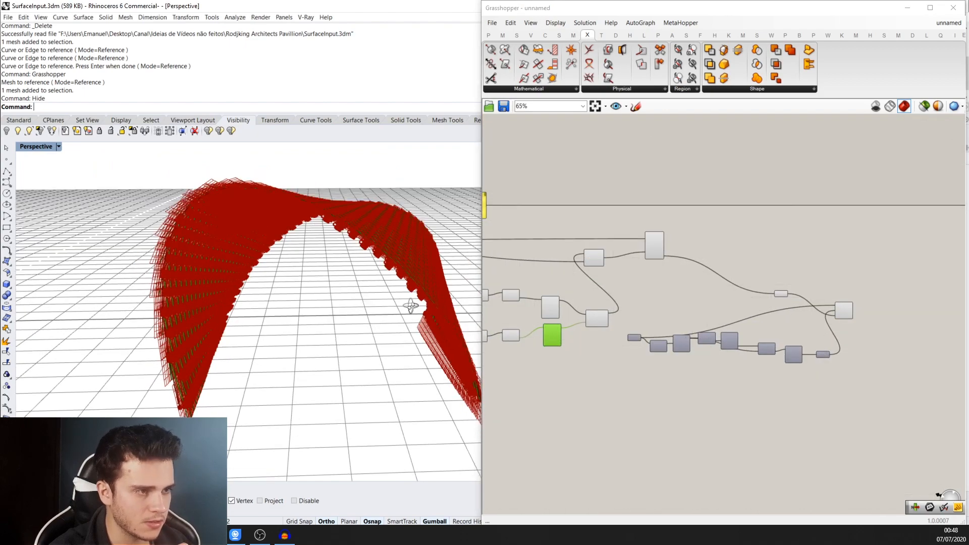
scroll(405, 267, "up", 5)
right_click_drag(339, 267, 363, 260)
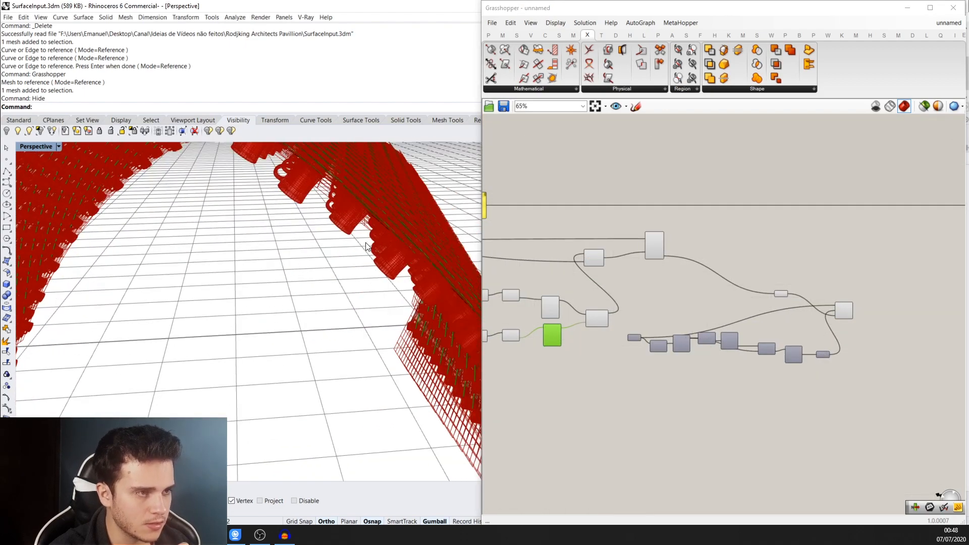
scroll(798, 333, "up", 5)
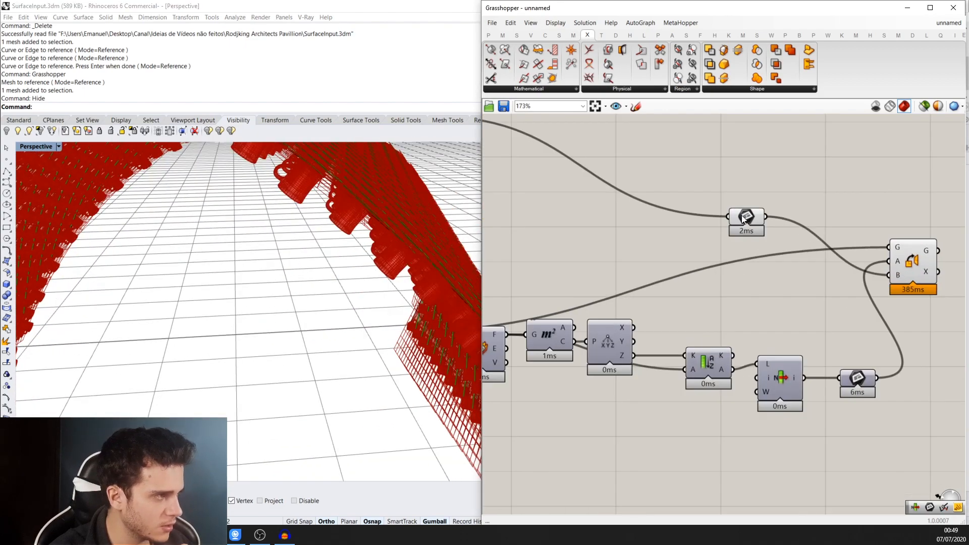
left_click(744, 218)
middle_click(745, 218)
left_click(775, 179)
scroll(309, 303, "down", 4)
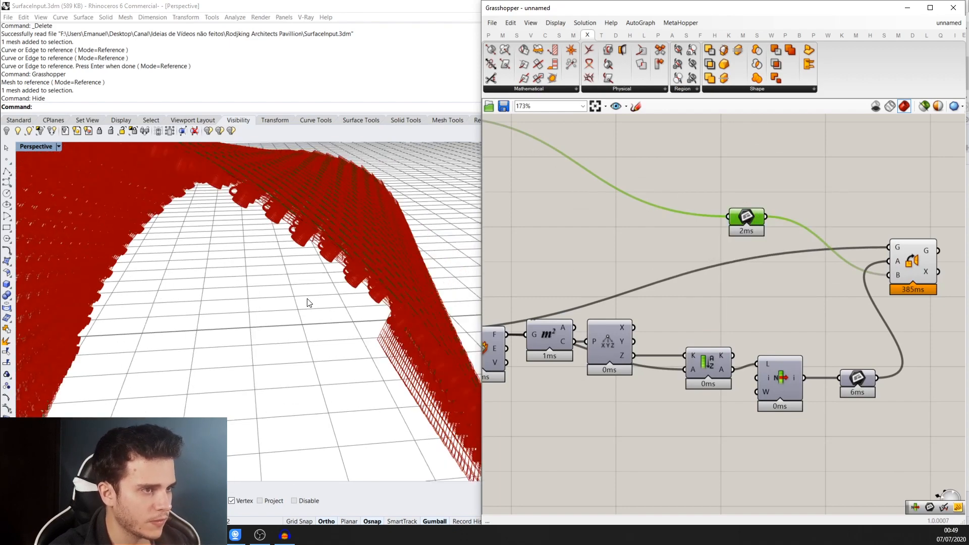
scroll(308, 303, "down", 3)
scroll(701, 327, "down", 4)
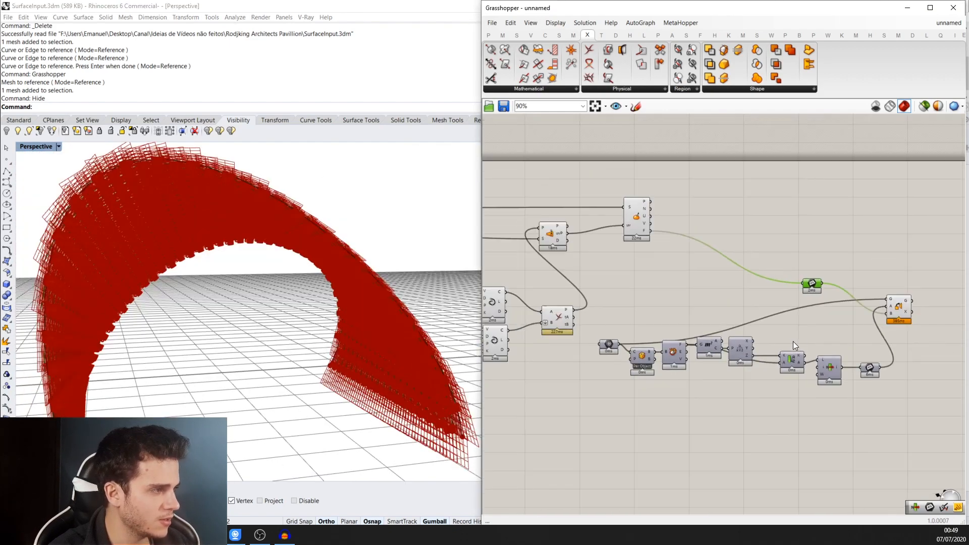
- Turn off the preview of both parallel component rows that end in the two Interpolate components
right_click_drag(698, 298, 784, 310)
left_click_drag(638, 256, 648, 258)
scroll(612, 336, "down", 2)
right_click_drag(613, 336, 679, 321)
left_click_drag(668, 367, 507, 270)
middle_click(564, 281)
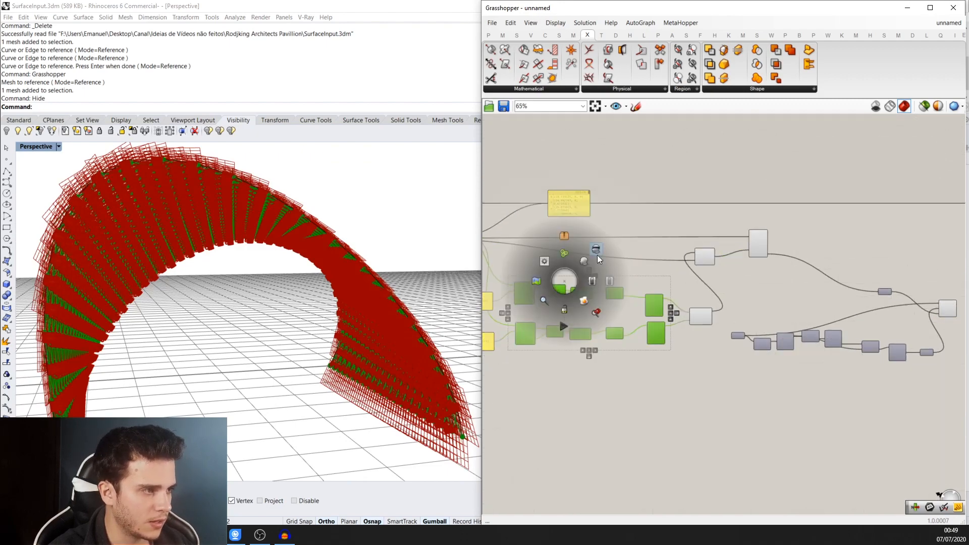
left_click(597, 254)
- Turn off the preview of the Loft and Divide Surface components at the start of the definition
right_click_drag(637, 270, 628, 324)
scroll(701, 392, "up", 5)
left_click_drag(707, 394, 659, 231)
scroll(659, 231, "down", 3)
right_click_drag(504, 258, 648, 301)
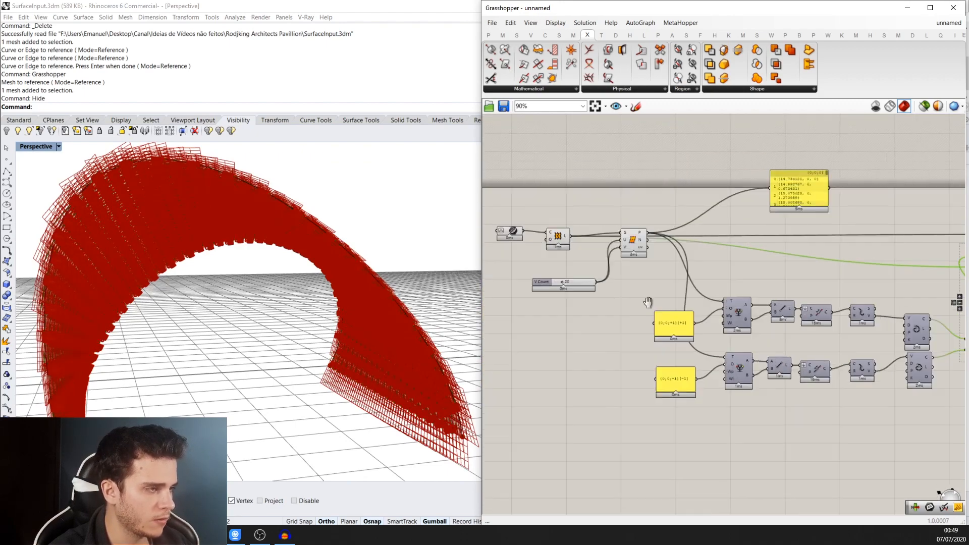
left_click_drag(648, 301, 525, 222)
middle_click(549, 238)
left_click(583, 208)
- Turn off the preview of the Evaluate Surface and curve intersection components
right_click_drag(878, 243, 572, 265)
left_click(754, 269)
middle_click(727, 282)
left_click(760, 254)
right_click_drag(322, 282, 243, 323)
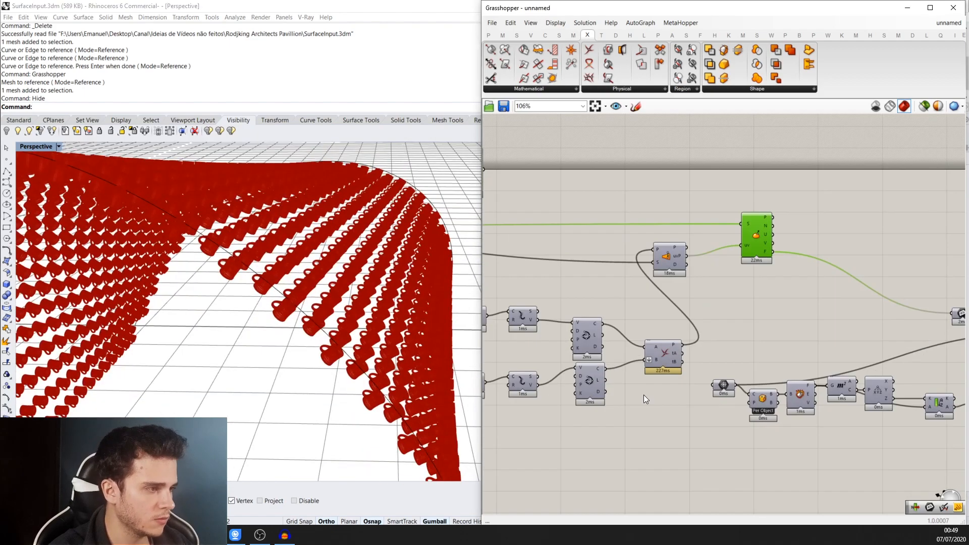
left_click_drag(637, 404, 583, 325)
middle_click(607, 329)
left_click(607, 287)
left_click(600, 222)
- Add a Gradient component to the canvas beside the Orient component
right_click_drag(858, 333, 580, 303)
left_click(731, 305)
scroll(253, 302, "down", 4)
double_click(654, 256)
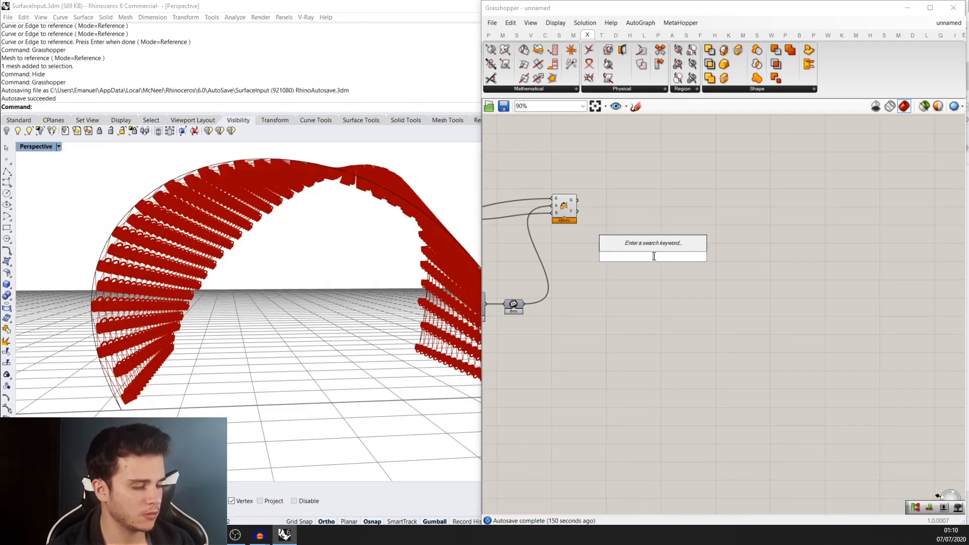
type("gradie")
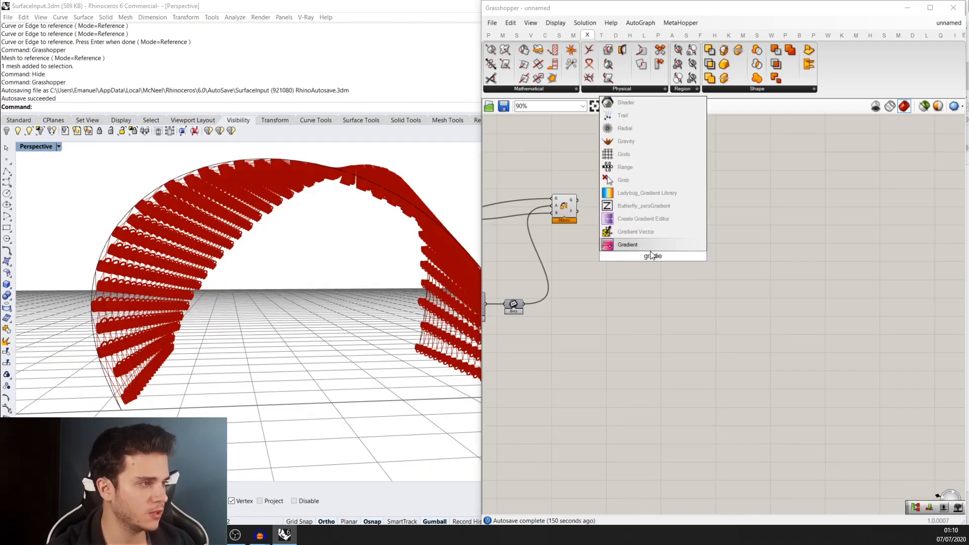
left_click(649, 244)
scroll(731, 228, "up", 3)
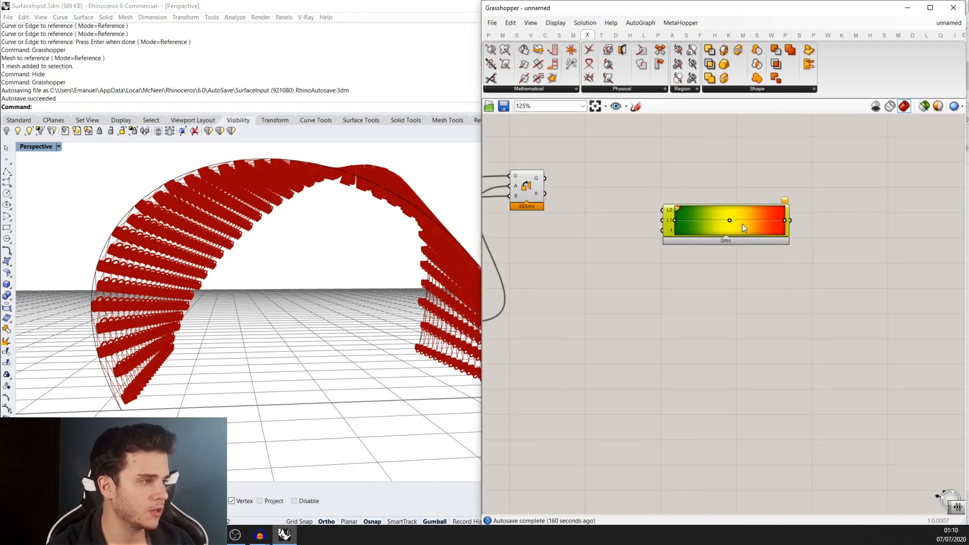
scroll(741, 223, "up", 2)
scroll(745, 222, "down", 2)
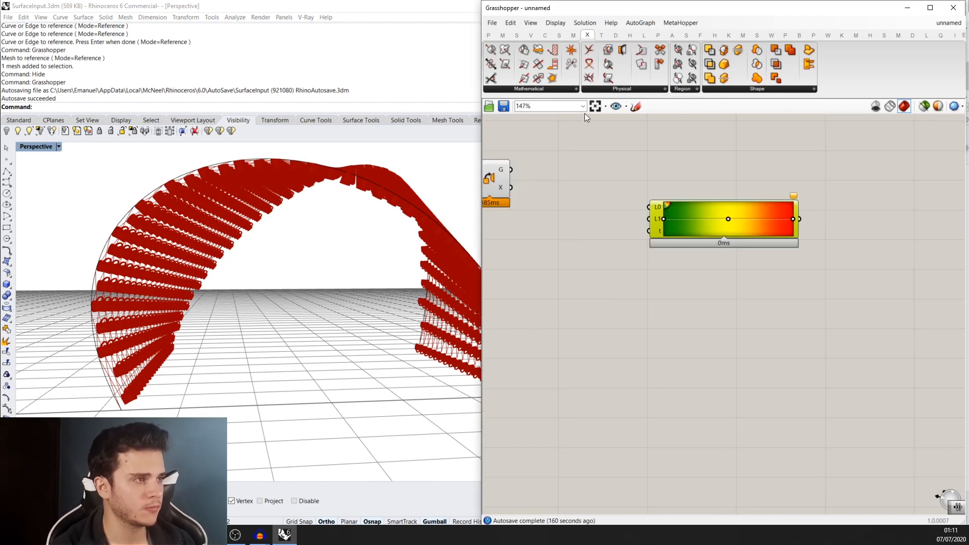
- Sketch a scale from 0 to 1 with 0,5 marked at its middle beneath the gradient, and discard the sketch
left_click(641, 104)
scroll(686, 244, "up", 2)
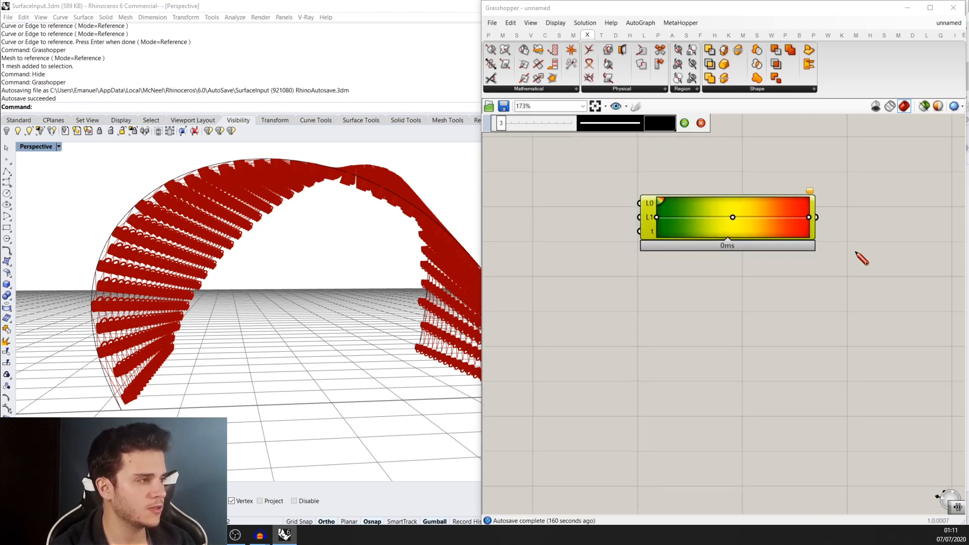
scroll(651, 210, "up", 2)
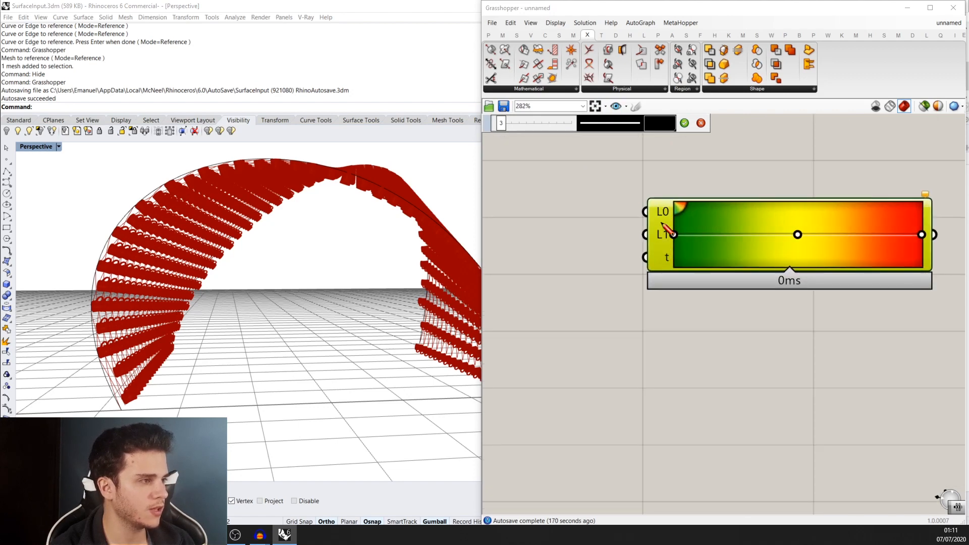
scroll(671, 235, "down", 2)
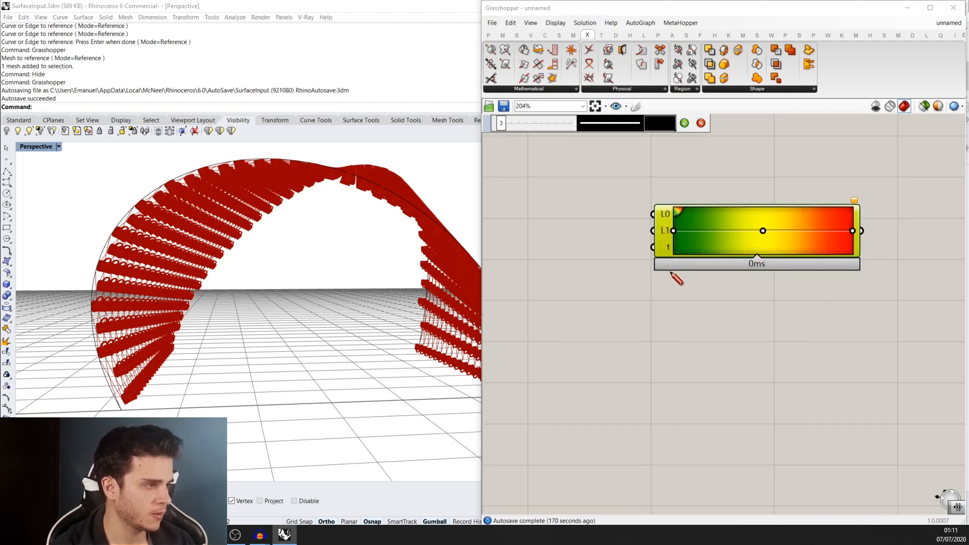
mouse_move(671, 273)
left_mouse_down()
mouse_move(683, 287)
mouse_move(870, 303)
left_mouse_up()
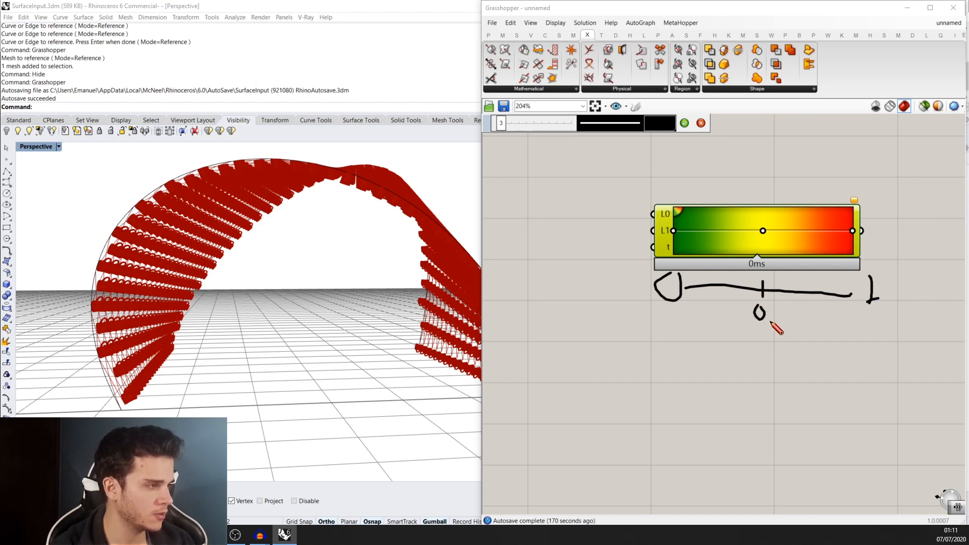
mouse_move(770, 323)
left_mouse_down()
mouse_move(767, 333)
mouse_move(784, 331)
left_mouse_up()
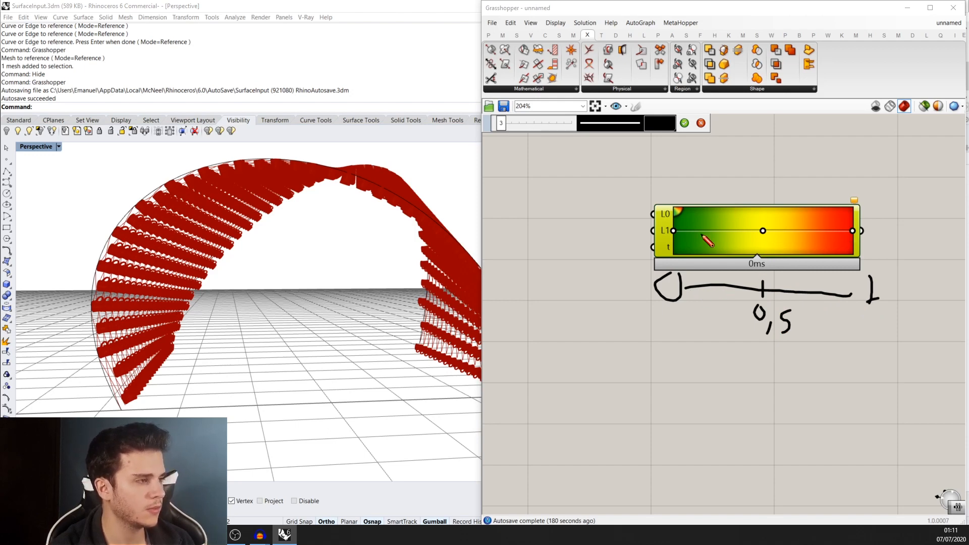
scroll(696, 233, "down", 3)
scroll(676, 241, "up", 2)
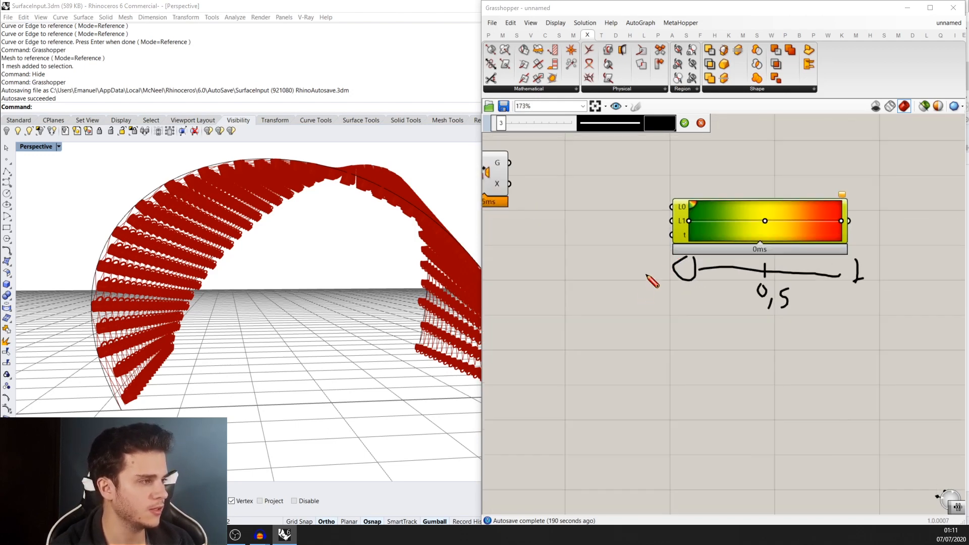
scroll(795, 231, "down", 2)
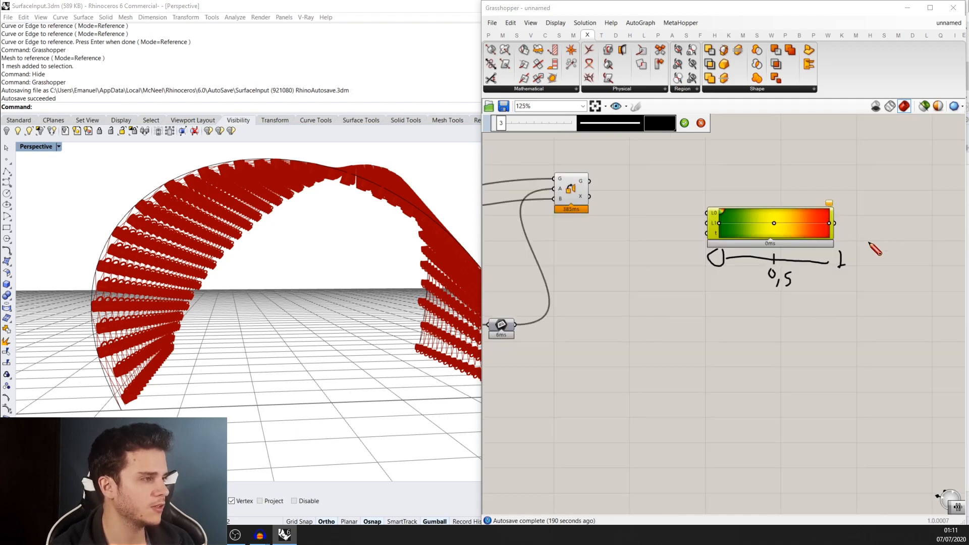
scroll(880, 254, "up", 1)
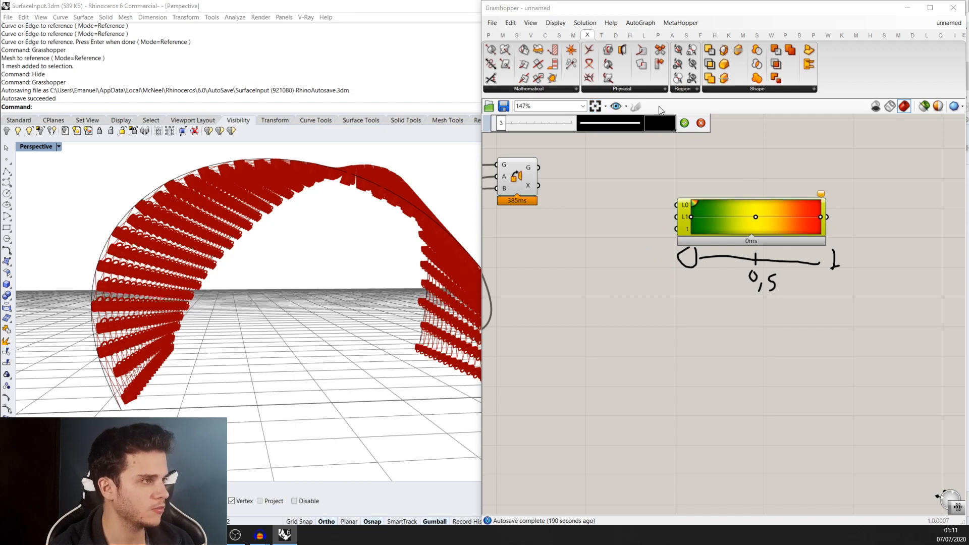
left_click(701, 123)
scroll(759, 243, "down", 2)
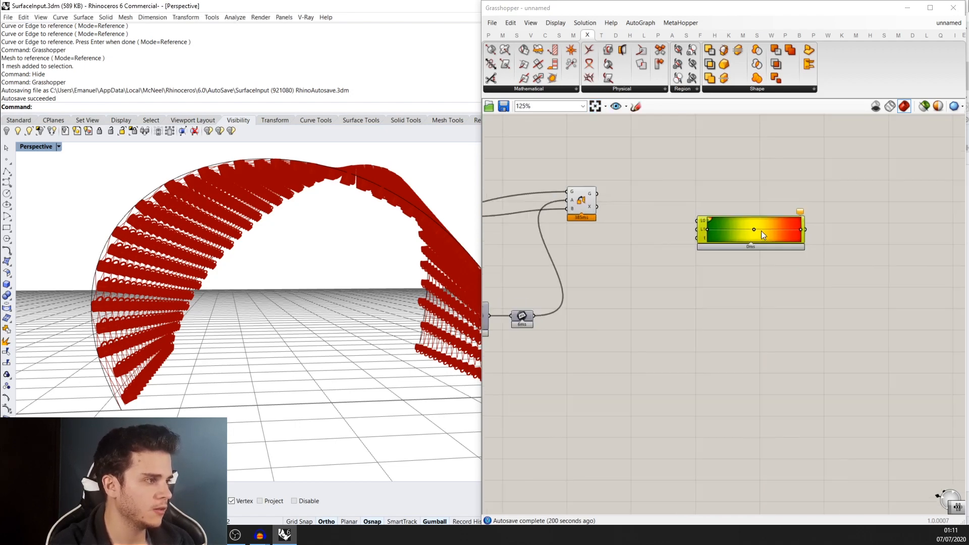
- Change the colour of the gradient's start grip to orange
scroll(809, 237, "up", 3)
scroll(730, 241, "up", 1)
right_click(728, 238)
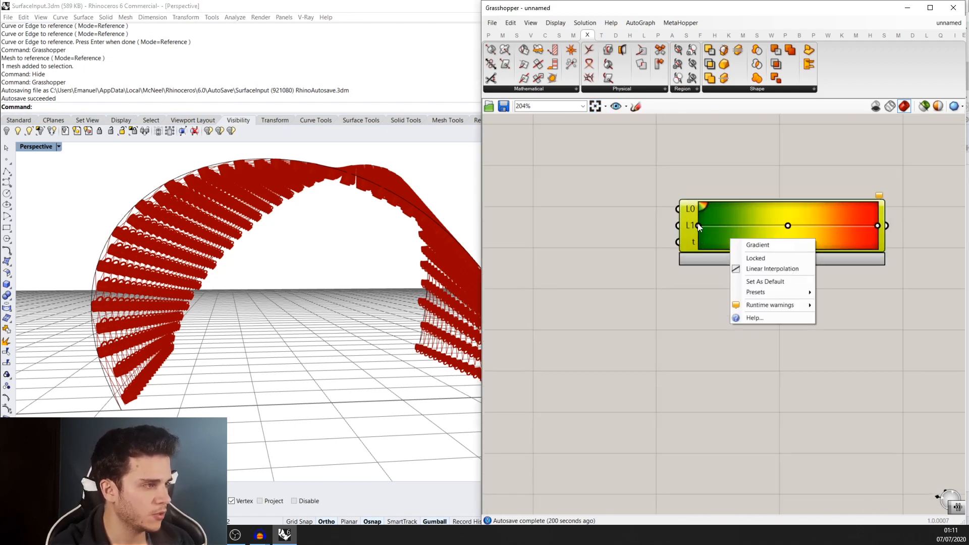
right_click(696, 222)
left_click(746, 210)
scroll(705, 232, "up", 1)
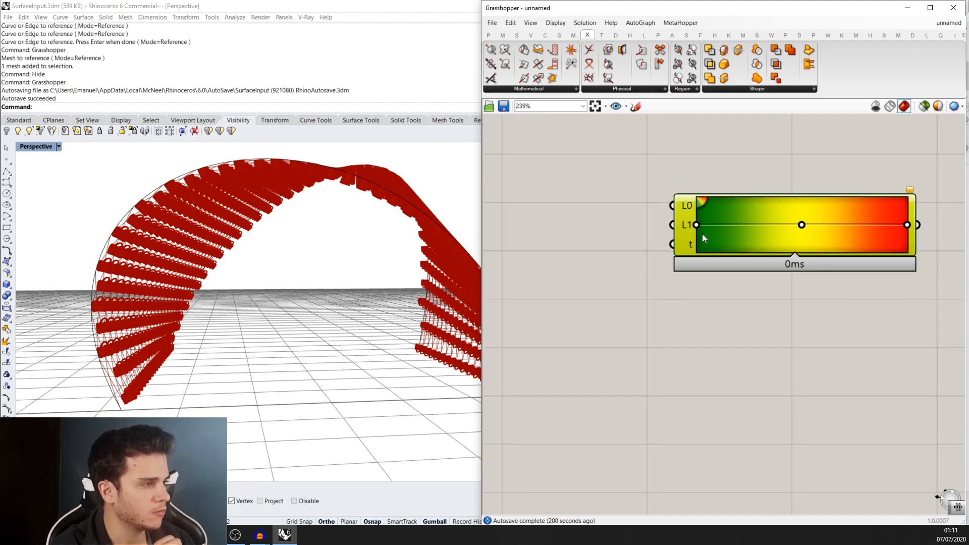
double_click(697, 225)
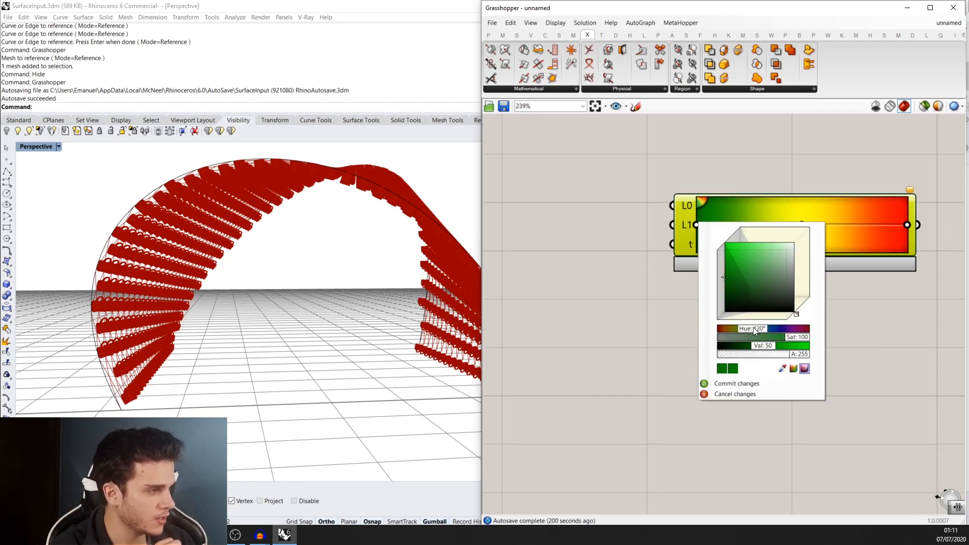
left_click_drag(753, 327, 734, 327)
left_click_drag(727, 292, 719, 250)
left_click(786, 177)
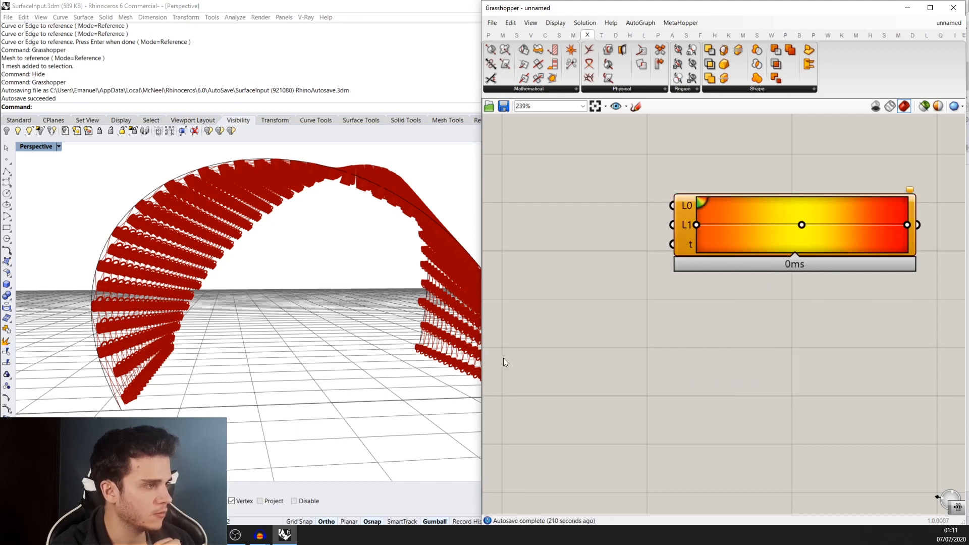
- Switch to the browser to check the mug colours in another Portal of Awareness gallery photo, and return to Rhino and Grasshopper
key("alt+Tab")
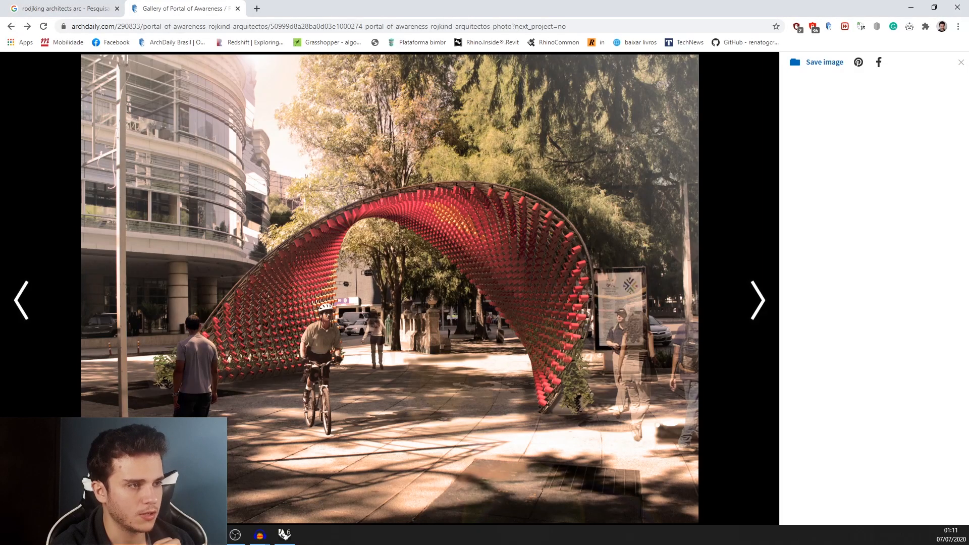
left_click(44, 308)
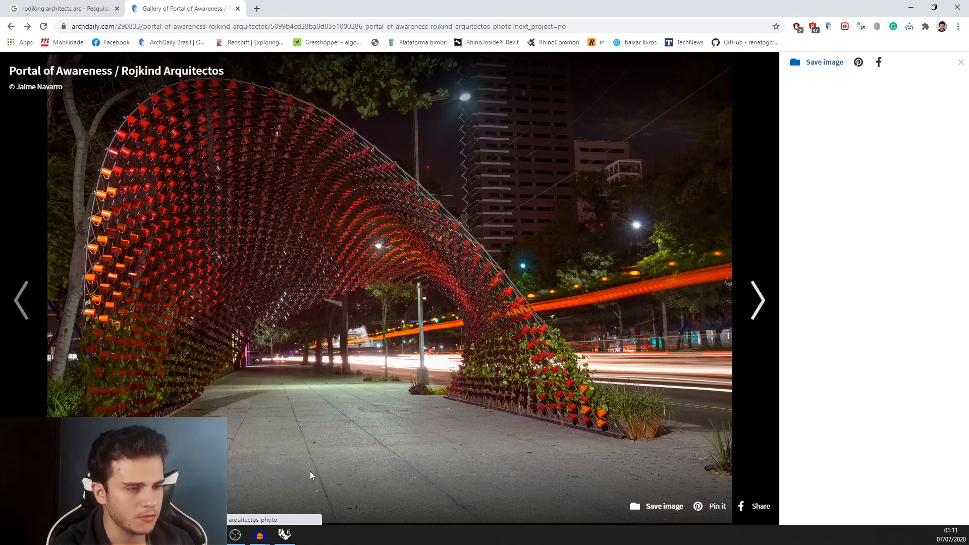
left_click(285, 536)
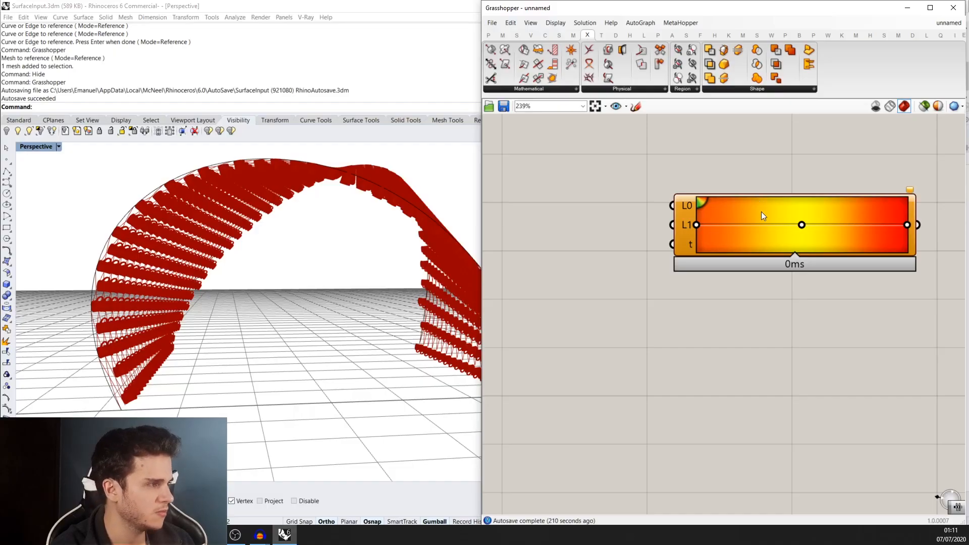
- Change the colour of the gradient's middle grip to dark red
right_click(801, 226)
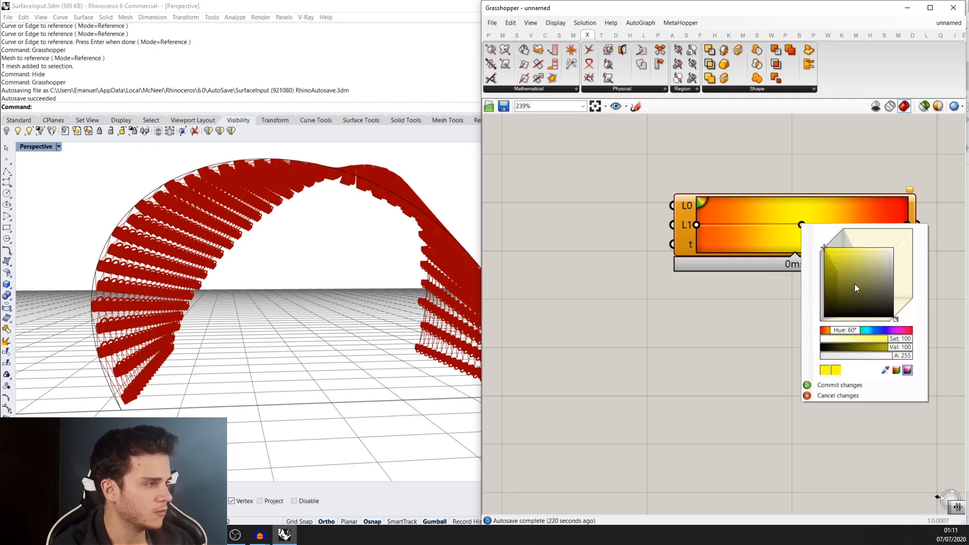
left_click_drag(824, 249, 886, 269)
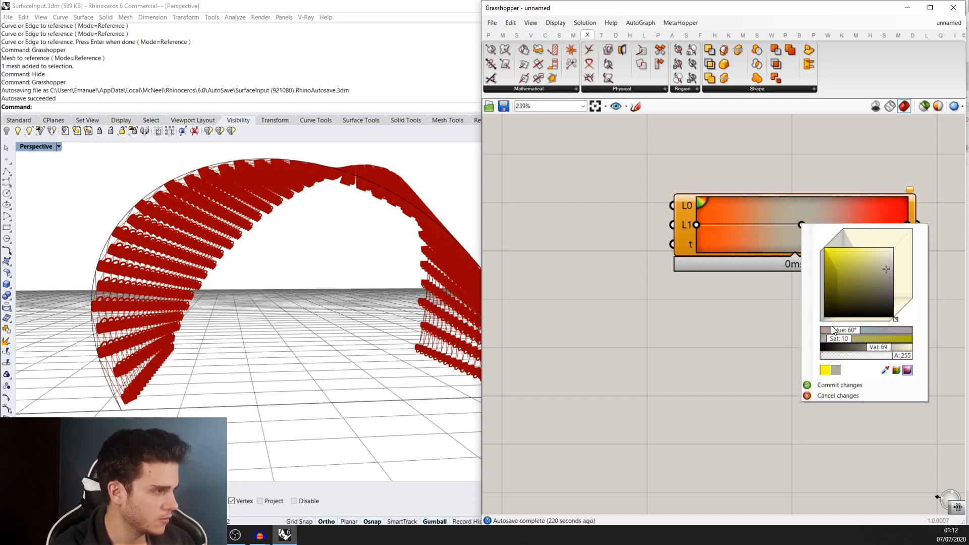
left_click_drag(832, 330, 821, 330)
mouse_move(862, 291)
left_mouse_down()
mouse_move(834, 268)
mouse_move(823, 267)
mouse_move(821, 284)
left_mouse_up()
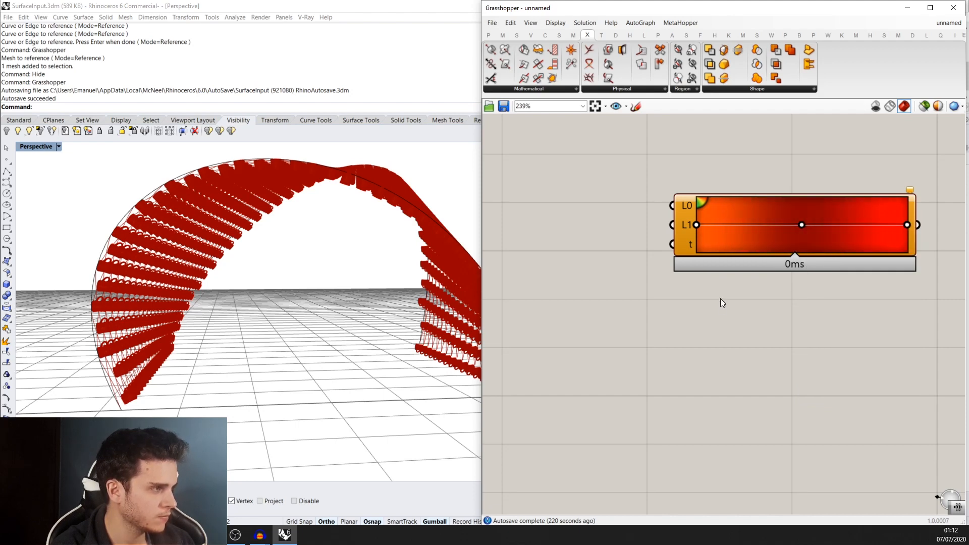
- Examine the recoloured gradient beside the Orient component and the mug-covered arch from several angles
scroll(773, 242, "down", 1)
scroll(790, 245, "down", 2)
right_click_drag(652, 239, 701, 286)
scroll(701, 287, "down", 2)
scroll(665, 289, "up", 2)
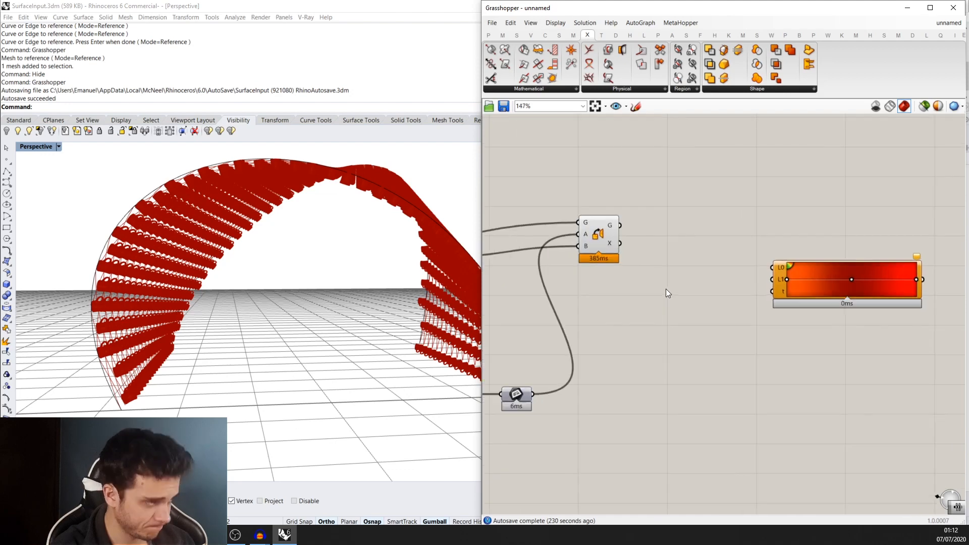
scroll(739, 261, "down", 2)
scroll(809, 240, "up", 2)
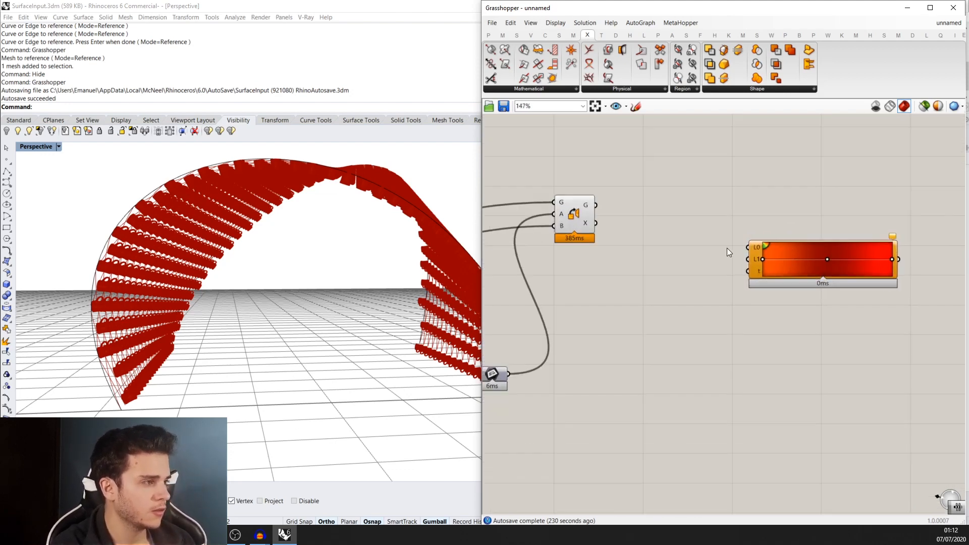
right_click_drag(261, 291, 180, 337)
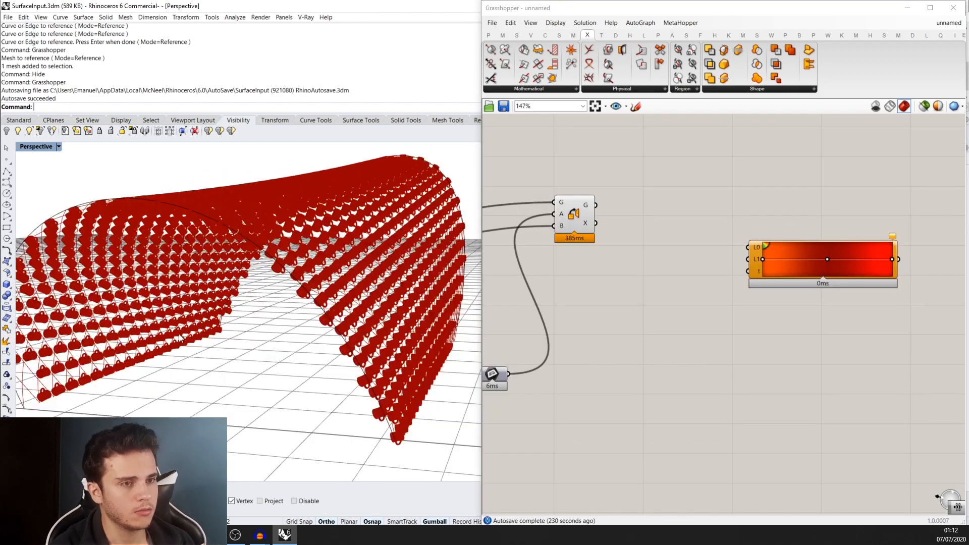
right_click_drag(236, 275, 326, 275)
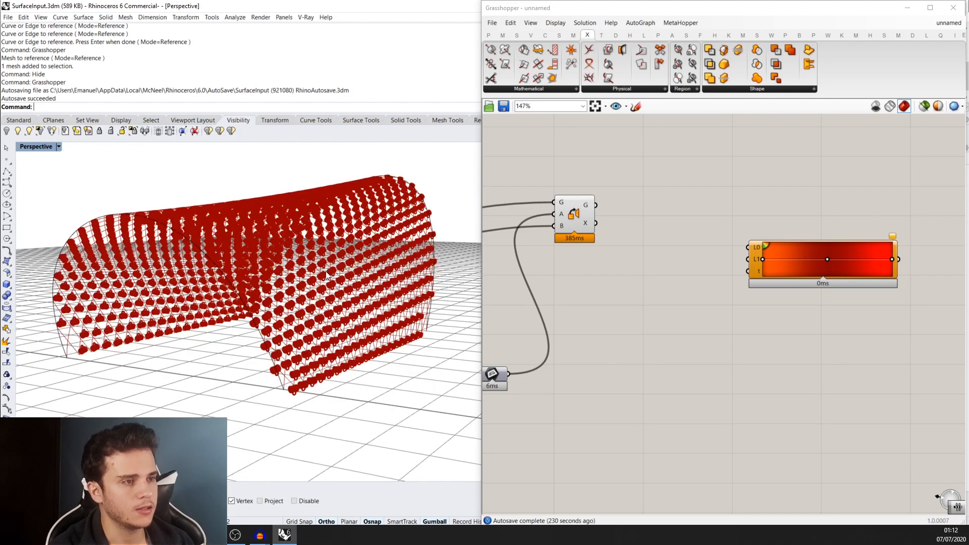
- Add a Range component to the canvas below the colour gradient
scroll(236, 267, "up", 3)
double_click(667, 330)
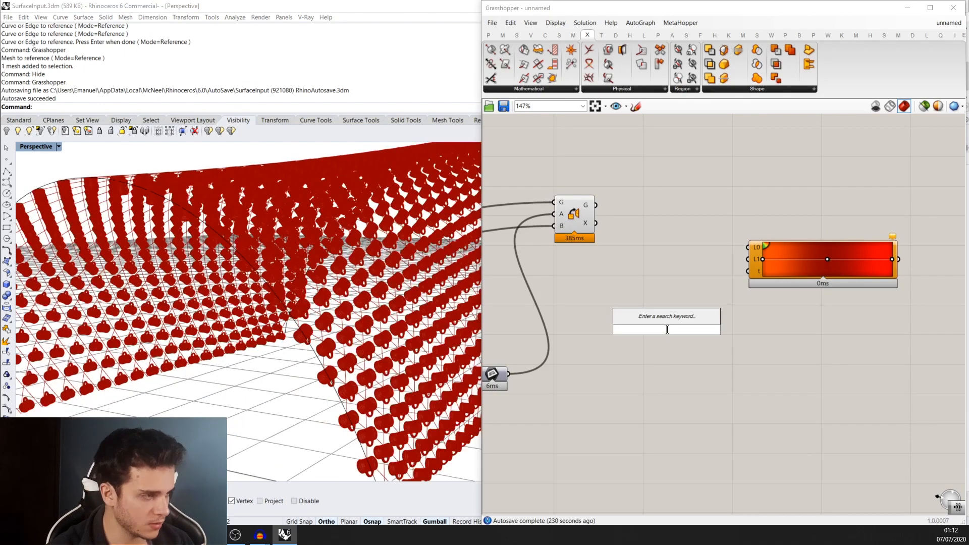
type("range")
key("Return")
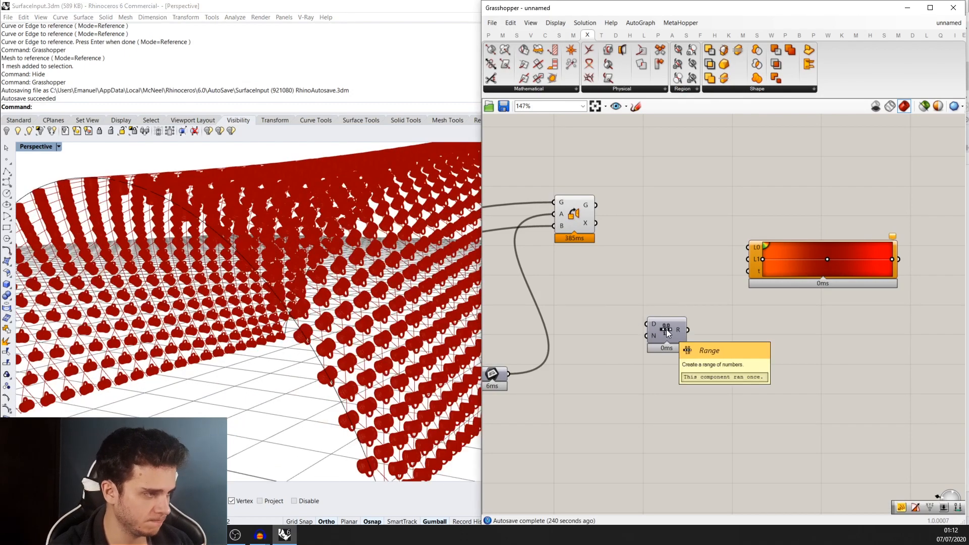
left_click_drag(666, 329, 695, 369)
- Add a List Length component beside the Range component
double_click(661, 328)
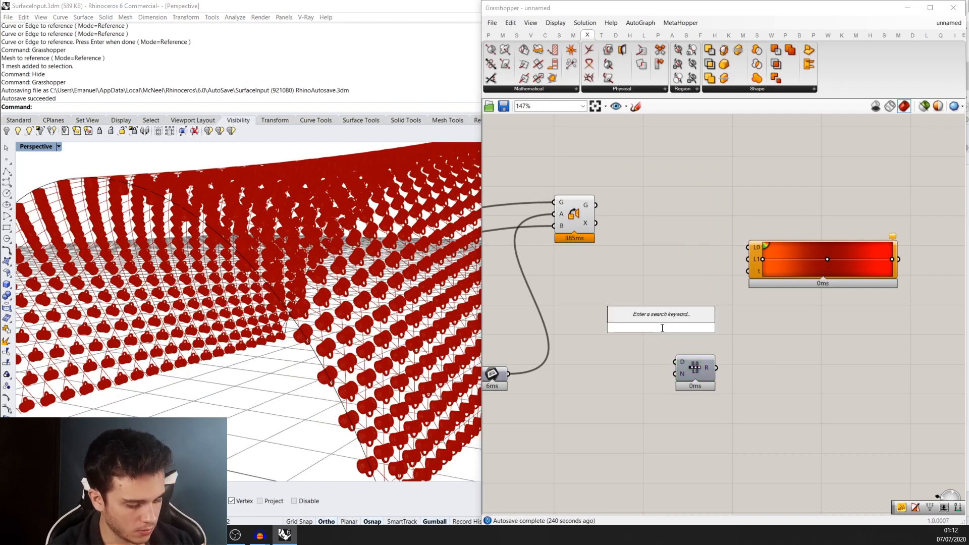
type("lis")
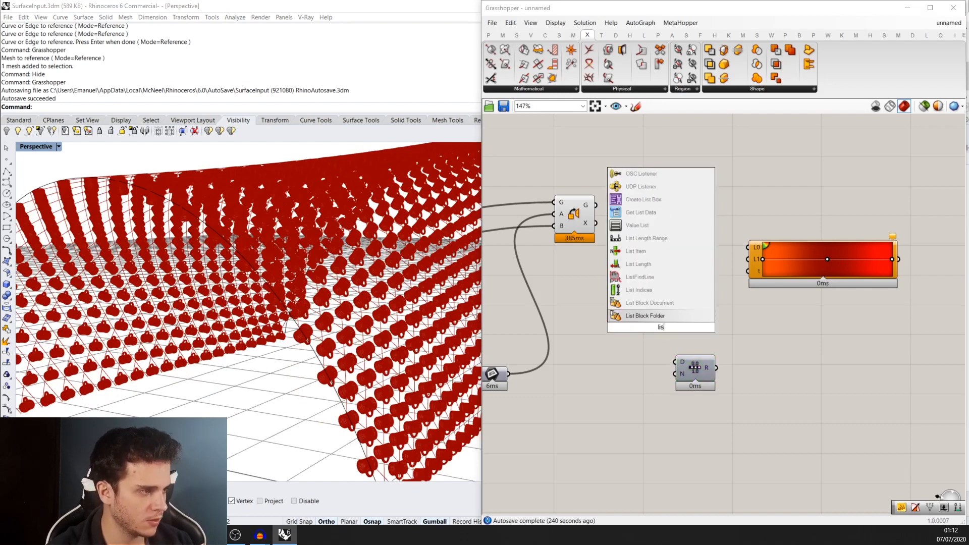
type("t  len")
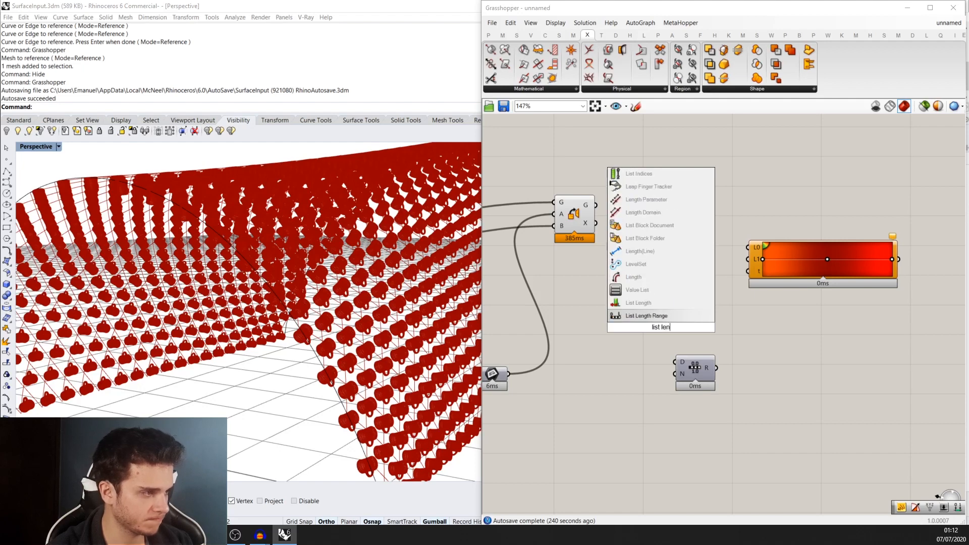
left_click(679, 308)
scroll(588, 216, "up", 2)
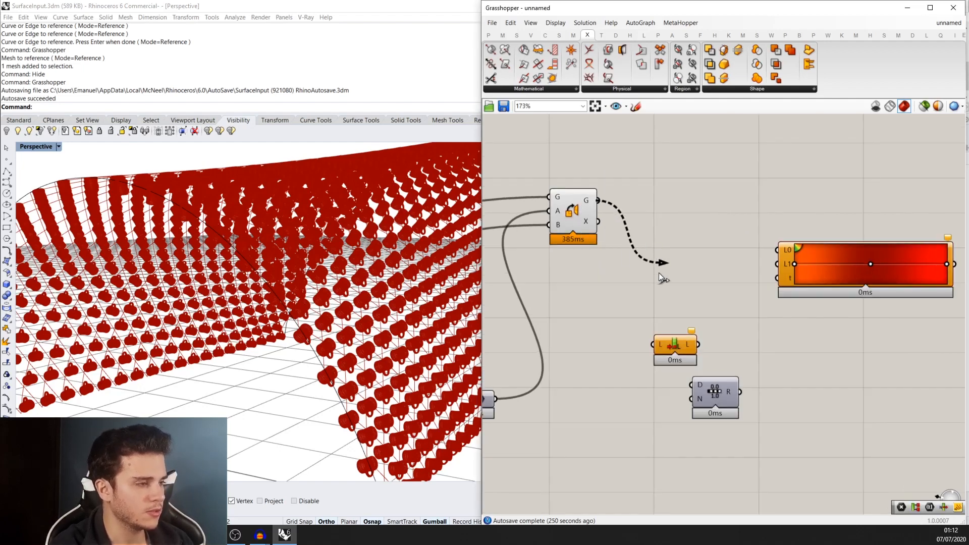
- Connect the Orient component's geometry output to List Length and flatten the List Length input
left_click_drag(658, 272, 657, 344)
right_click(663, 343)
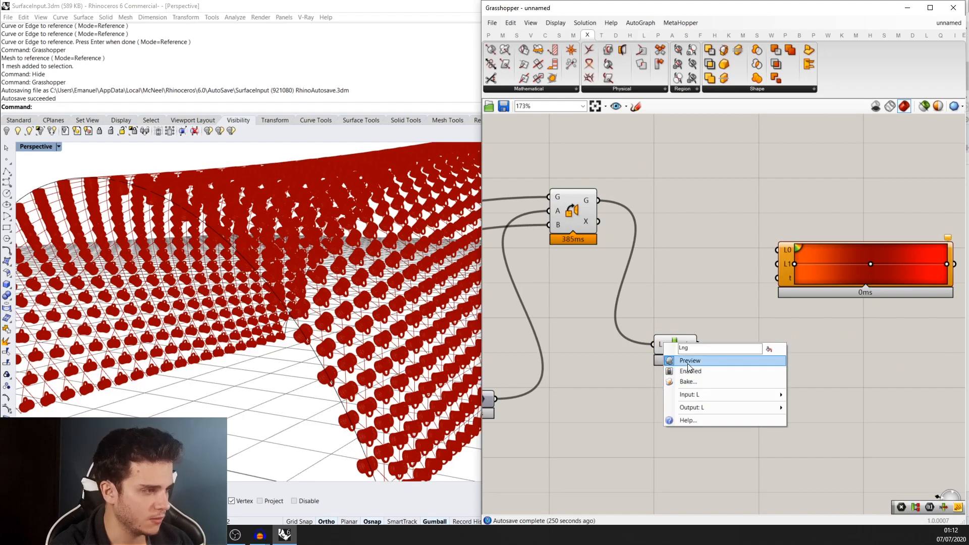
right_click(659, 344)
left_click(686, 410)
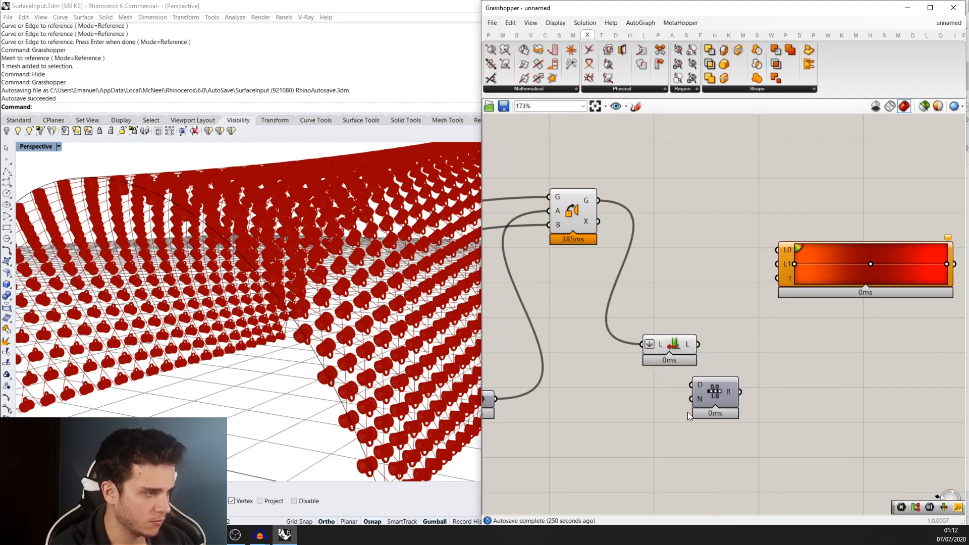
- Line up List Length before Range, connect it to Range's N input, and connect the Range output to the gradient's t input
scroll(688, 411, "down", 1)
right_click_drag(689, 338, 729, 282)
left_click_drag(708, 300, 689, 371)
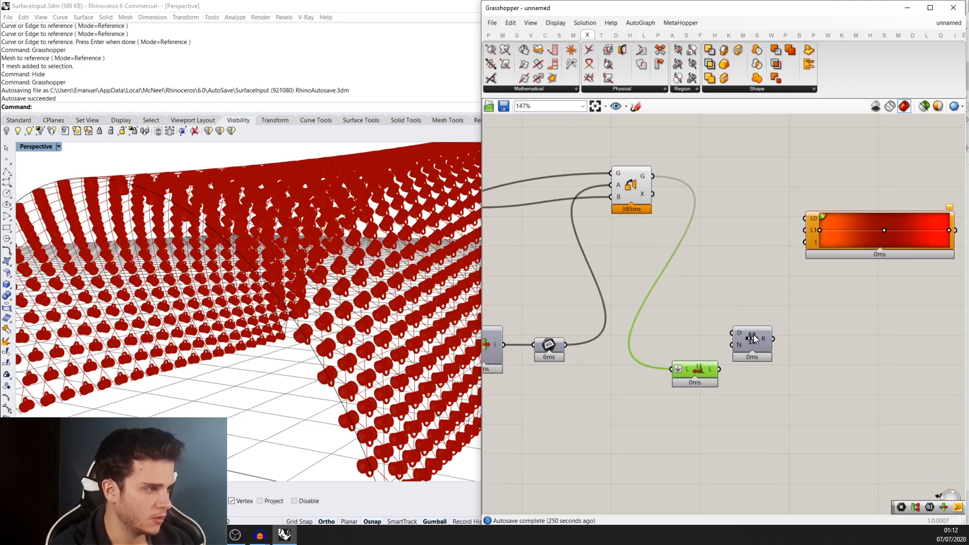
mouse_move(753, 335)
left_mouse_down()
mouse_move(776, 339)
mouse_move(722, 370)
mouse_move(756, 323)
left_mouse_up()
right_click_drag(770, 307, 728, 317)
left_click_drag(758, 263, 817, 280)
- Add a Custom Preview component, connecting the gradient to its material input and the Orient geometry to its geometry input
double_click(841, 196)
type("custom")
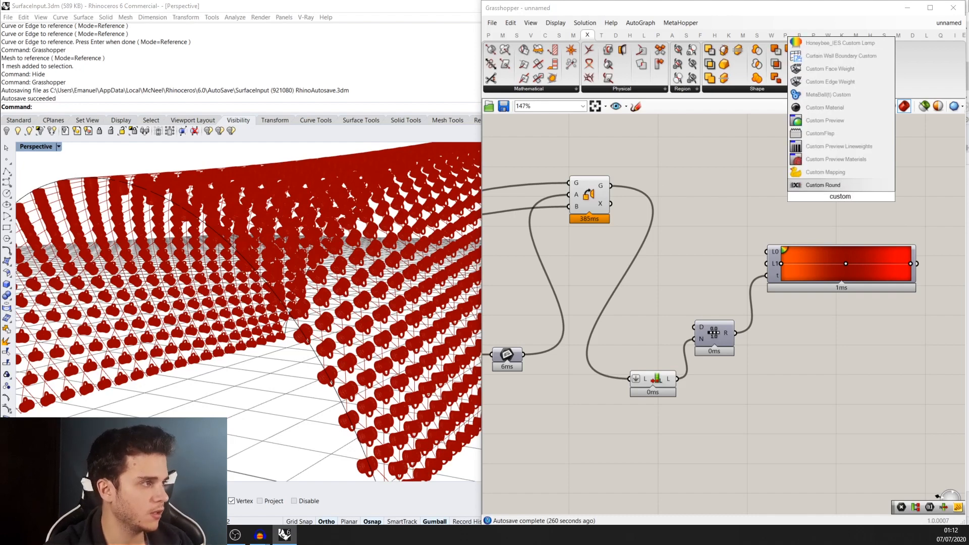
left_click(840, 120)
scroll(624, 276, "down", 3)
left_click_drag(788, 221, 861, 225)
scroll(838, 269, "up", 1)
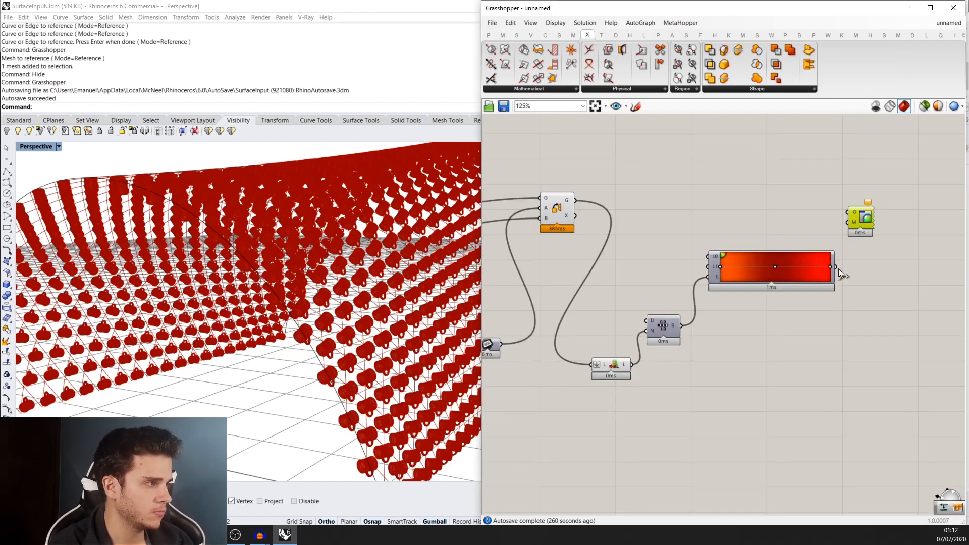
left_click_drag(836, 267, 575, 201)
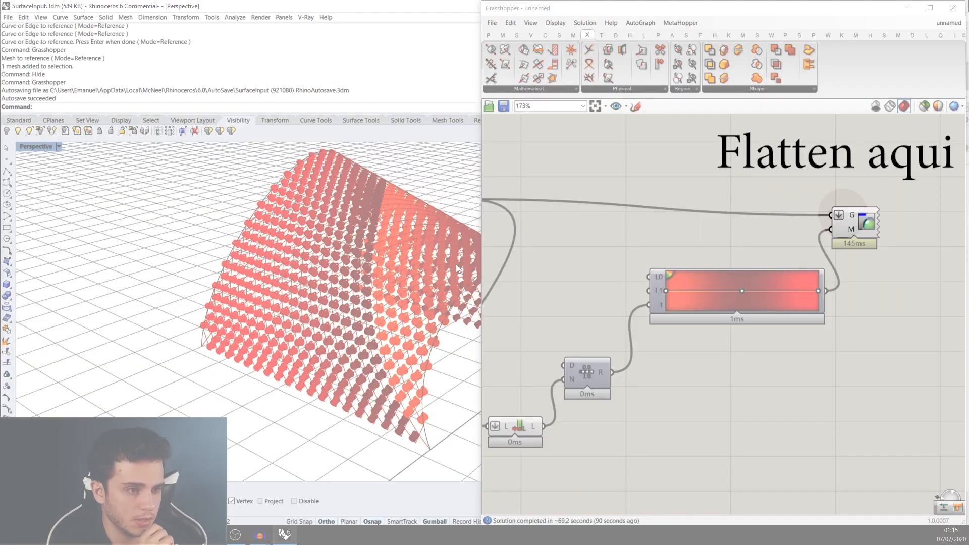
- Examine how the gradient colours are distributed over the mug arch from several angles
right_click_drag(414, 225, 391, 255)
scroll(391, 255, "up", 4)
left_click(766, 308)
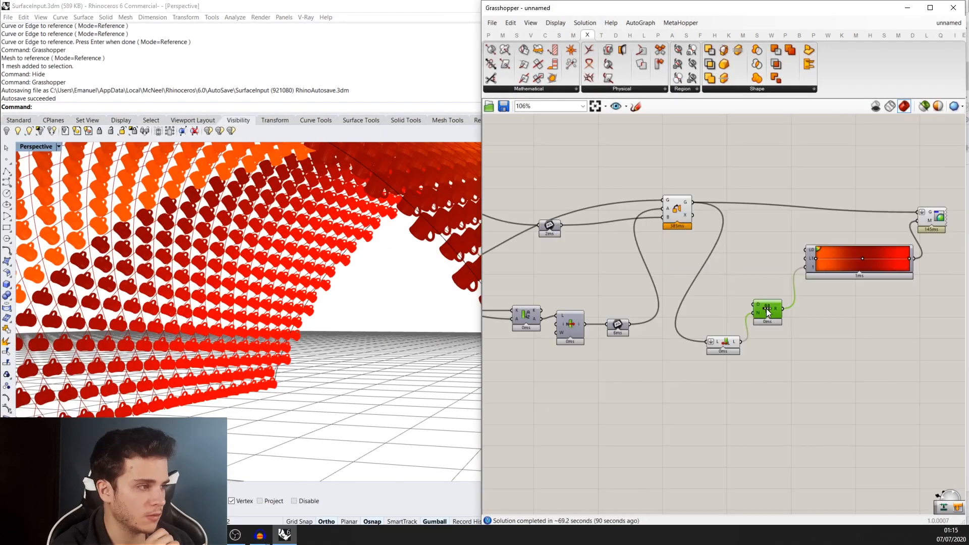
right_click_drag(338, 239, 243, 319)
scroll(348, 266, "down", 4)
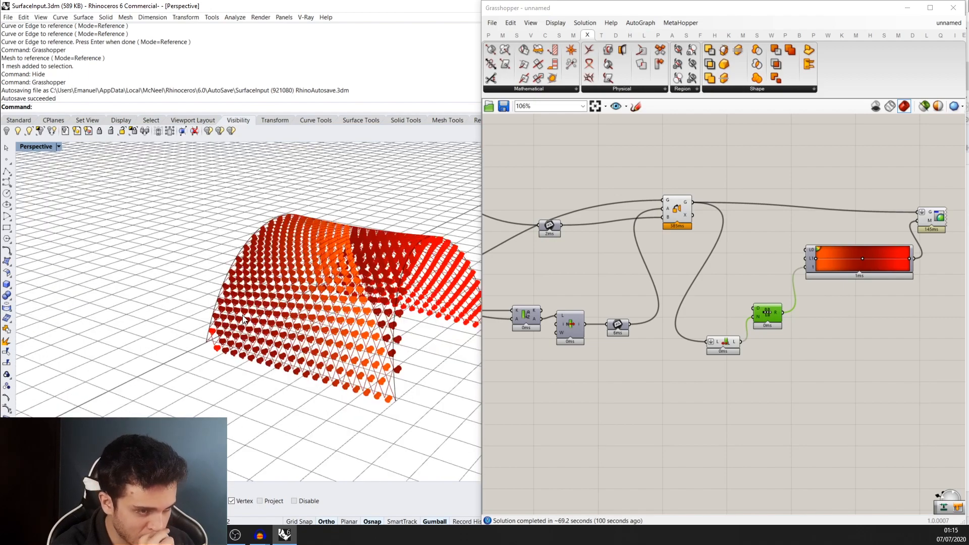
right_click_drag(377, 263, 303, 292)
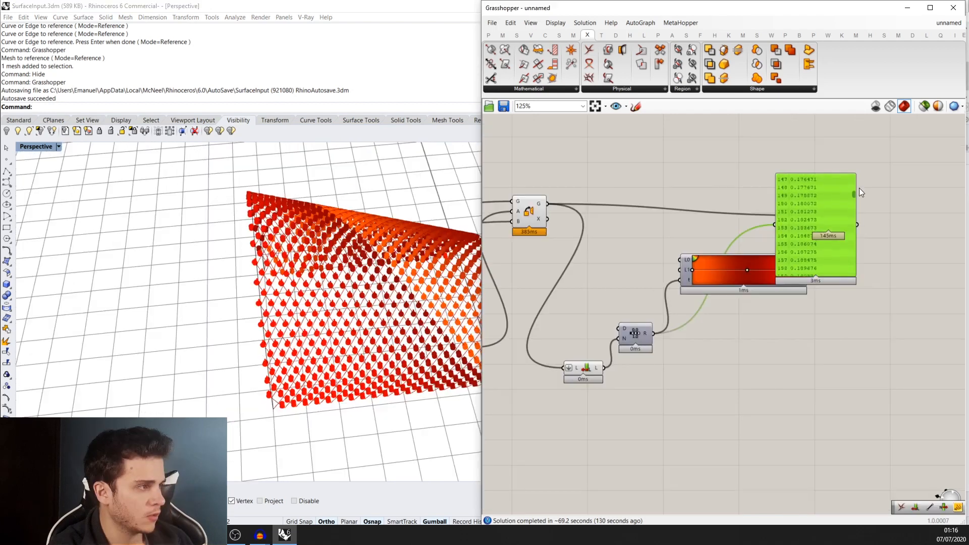
- Inspect the Range values and the Orient geometry's data tree in a panel
left_click_drag(858, 188, 856, 186)
left_click_drag(824, 204, 794, 153)
right_click_drag(731, 174, 736, 216)
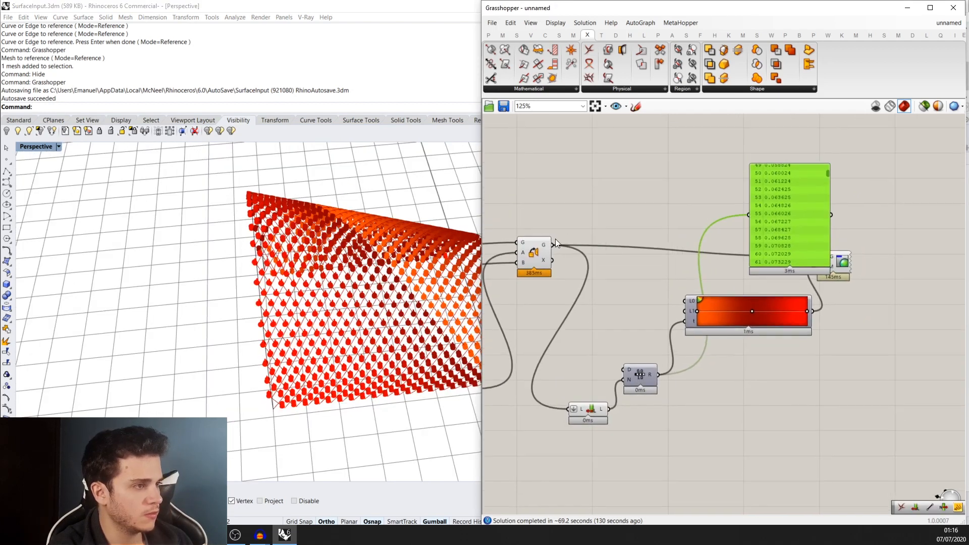
left_click_drag(552, 245, 760, 217)
left_click_drag(783, 208, 728, 195)
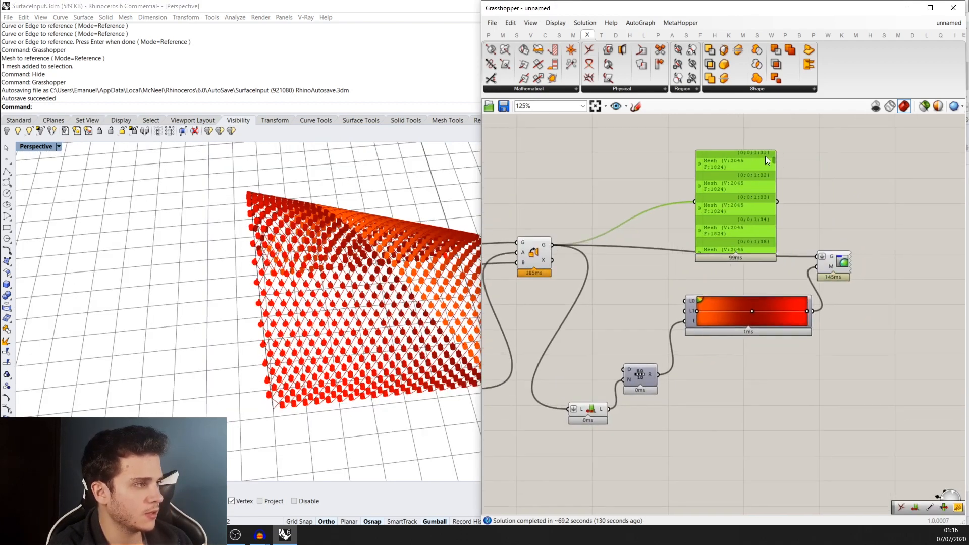
left_click_drag(774, 163, 777, 199)
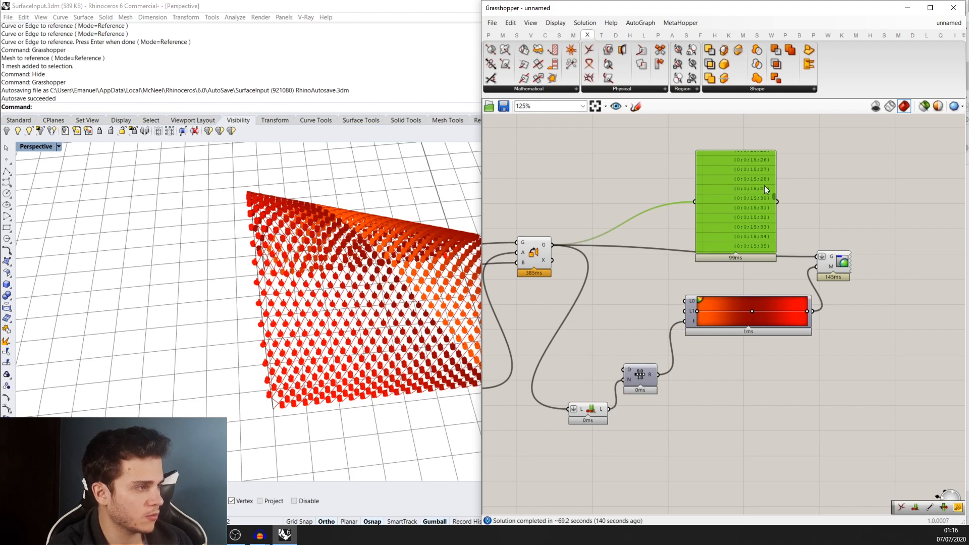
scroll(692, 209, "down", 2)
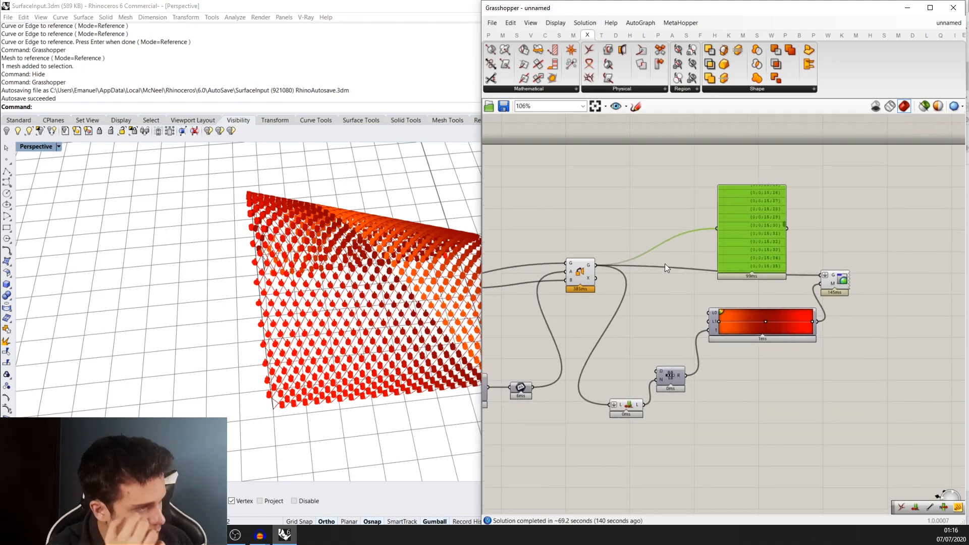
- Add a Clean Tree component and connect the Orient component's geometry output to its T input
double_click(658, 220)
type("c")
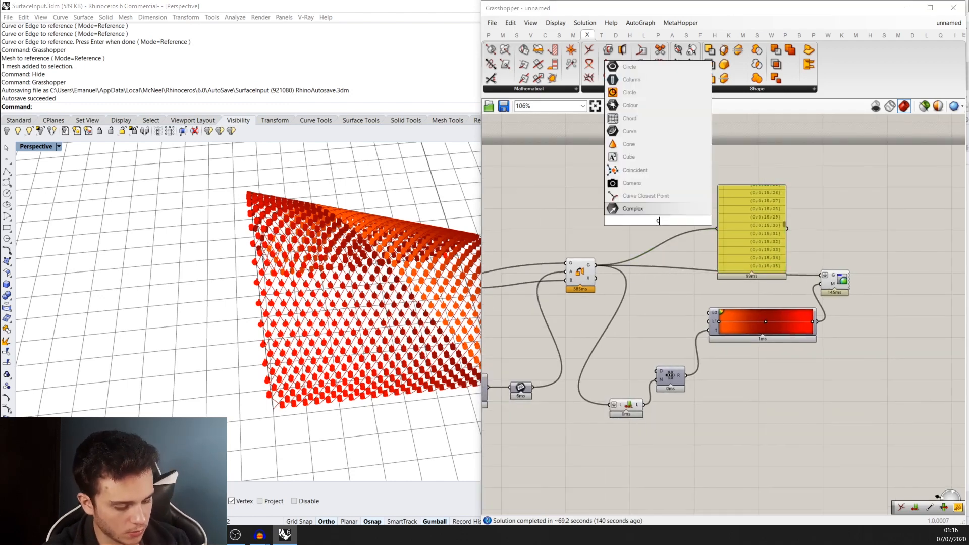
type("leantr")
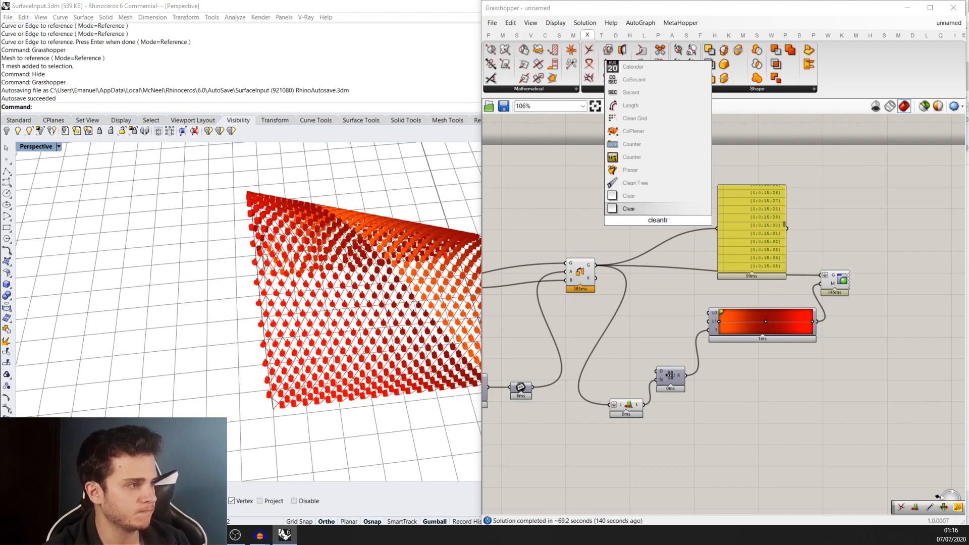
left_click(650, 179)
scroll(600, 271, "up", 3)
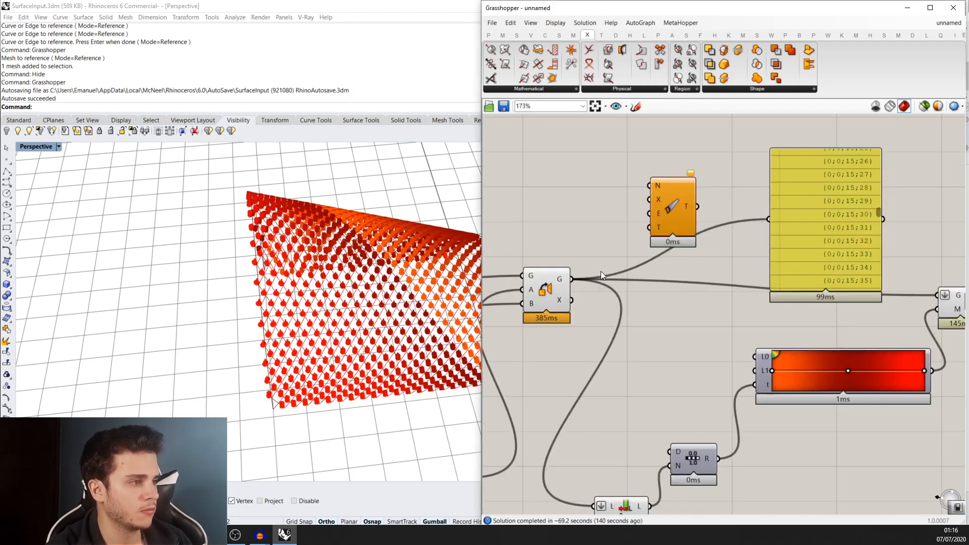
left_click_drag(571, 278, 727, 250)
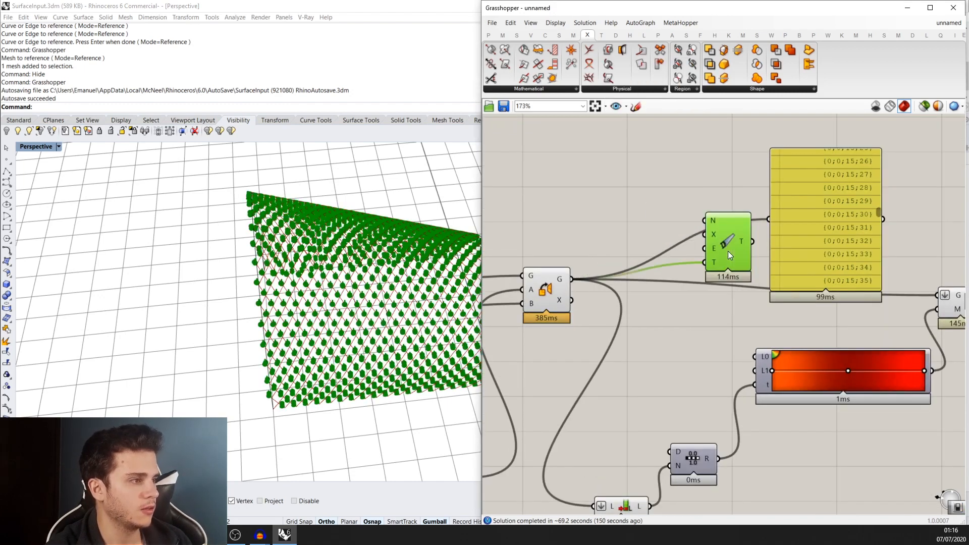
- Add a Boolean Toggle near the Clean Tree component
left_click(556, 155)
double_click(555, 155)
type("boo")
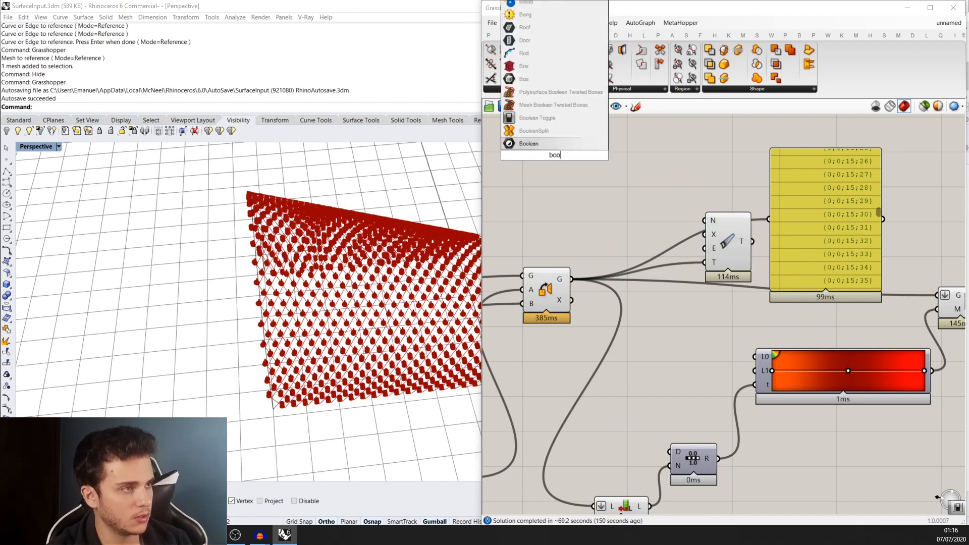
left_click(565, 121)
scroll(604, 151, "up", 1)
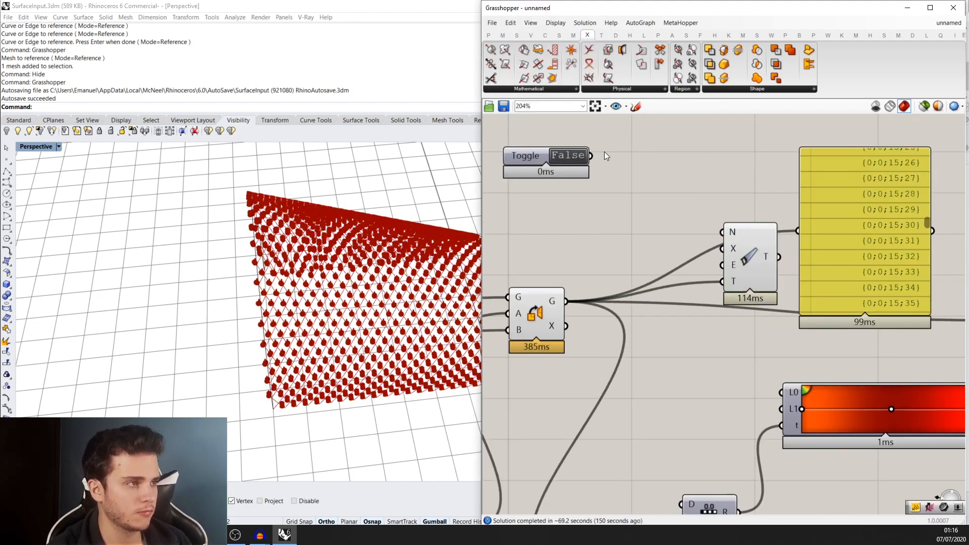
- Set the toggle to True and connect it to Clean Tree's X and E inputs only
left_click_drag(660, 189, 723, 232)
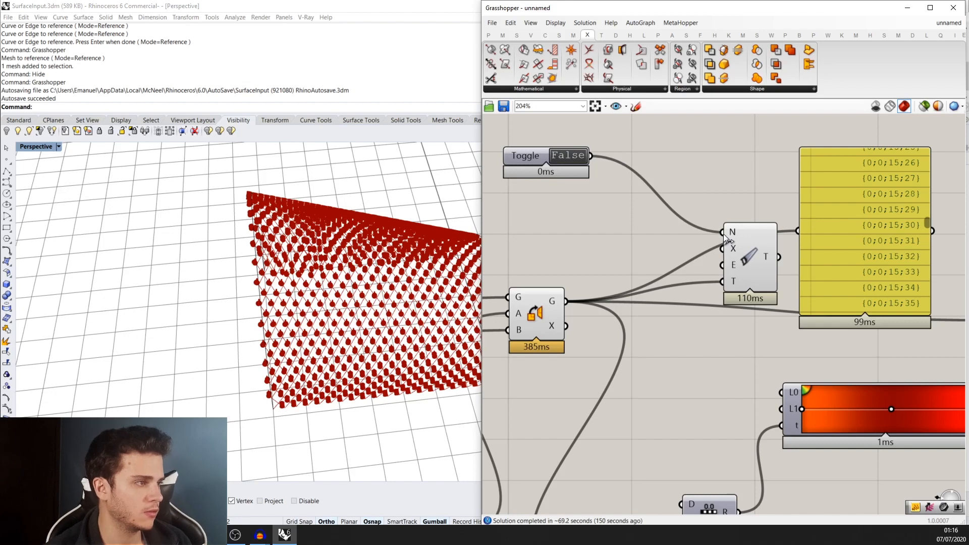
mouse_move(592, 161)
left_mouse_down("ctrl")
mouse_move(722, 249)
mouse_move(553, 148)
mouse_move(586, 156)
left_mouse_up("ctrl")
double_click(564, 153)
scroll(564, 154, "down", 1)
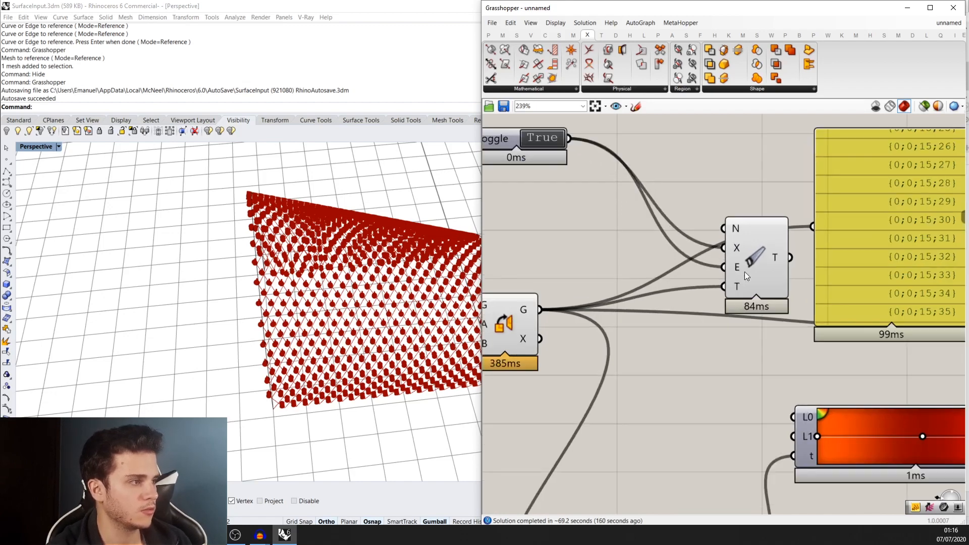
left_click_drag(522, 143, 566, 193)
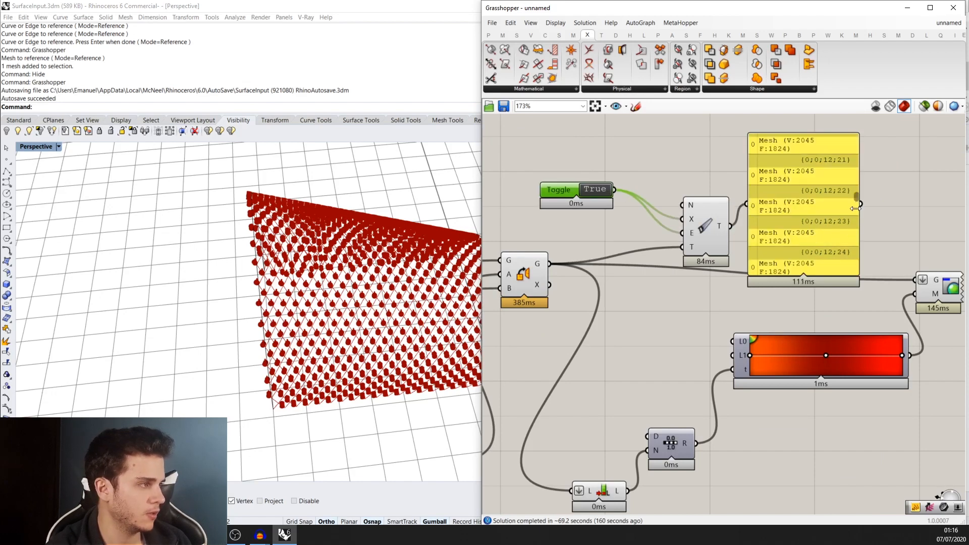
- Check the cleaned data tree, delete the panel, and connect Clean Tree's output to the Custom Preview's geometry input
left_click_drag(855, 208, 858, 146)
scroll(798, 191, "down", 2)
right_click_drag(799, 191, 757, 192)
left_click(758, 191)
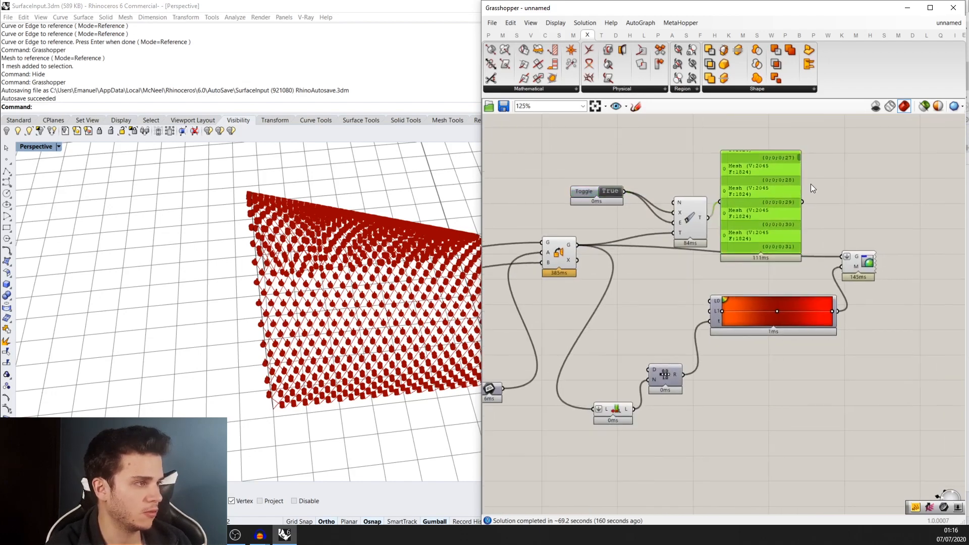
key("Delete")
left_click_drag(708, 218, 840, 256)
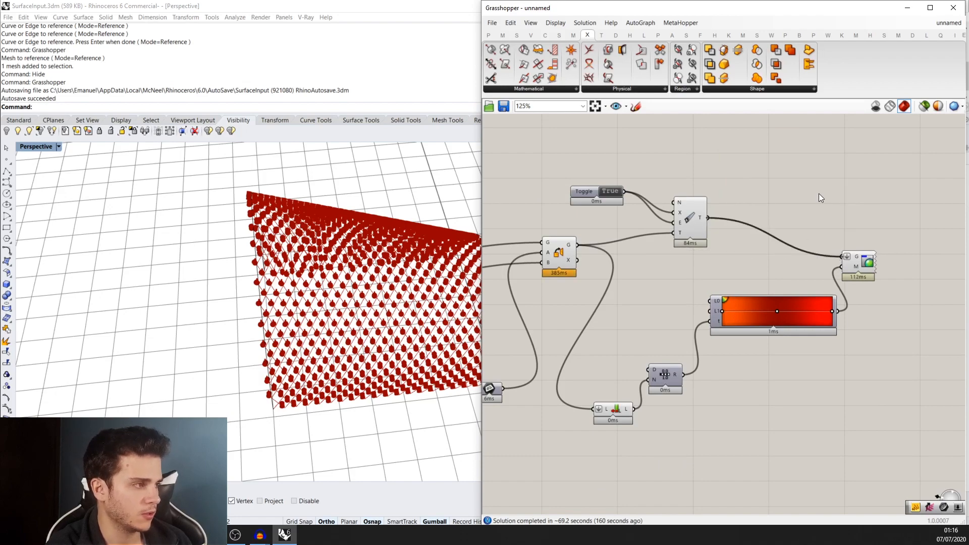
- Reposition the Clean Tree component above the start of the gradient and check the mug arch preview
scroll(818, 193, "up", 2)
mouse_move(384, 210)
right_mouse_down()
mouse_move(363, 211)
mouse_move(385, 194)
right_mouse_up()
left_click_drag(640, 228, 691, 248)
left_click(789, 244)
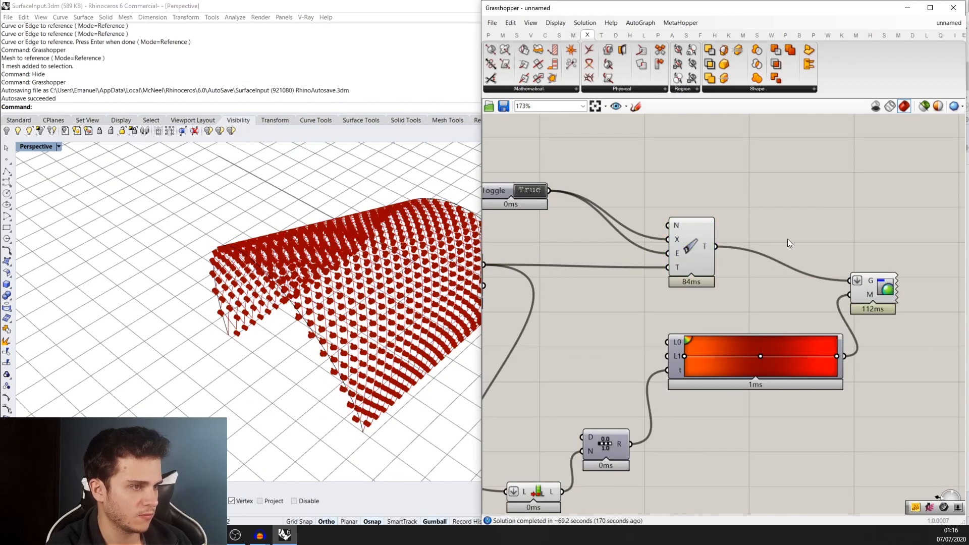
left_click(872, 287)
left_click(808, 237)
- Turn off the preview of the Clean Tree component
scroll(361, 298, "up", 3)
right_click_drag(361, 298, 393, 346)
scroll(710, 250, "down", 3)
scroll(644, 290, "up", 1)
left_click(715, 243)
middle_click(716, 242)
left_click(694, 222)
- Examine the gradient-coloured mug arch from the side and from above
right_click_drag(353, 303, 374, 347)
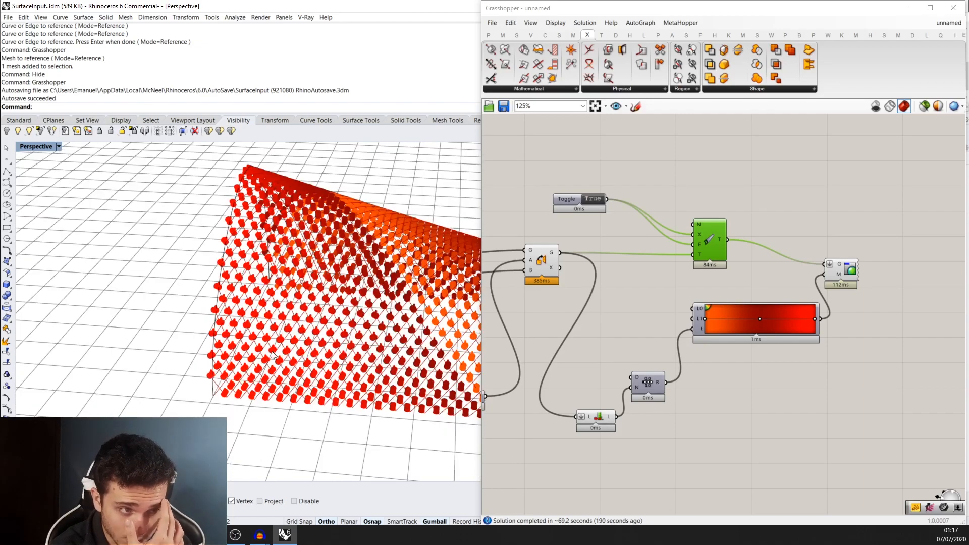
right_click_drag(319, 322, 320, 321)
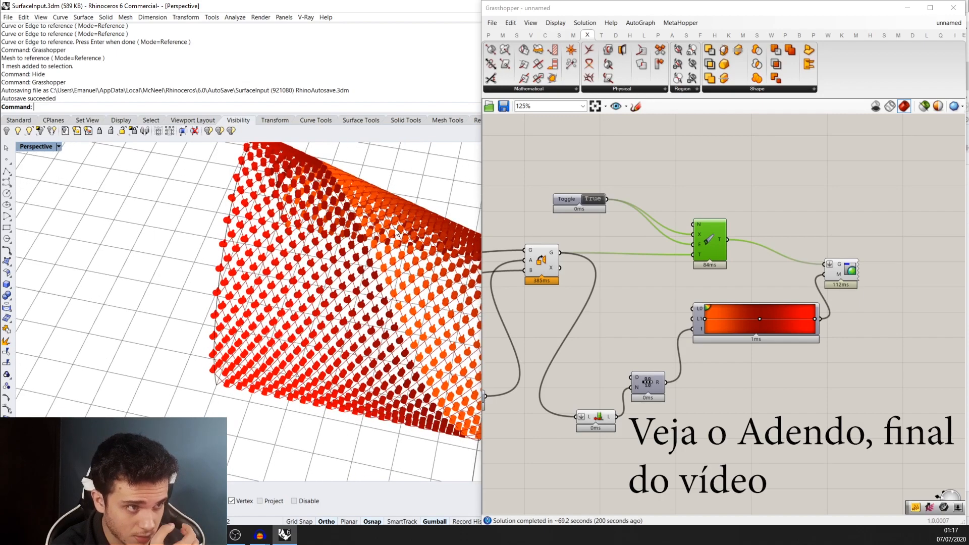
right_click_drag(361, 263, 347, 225)
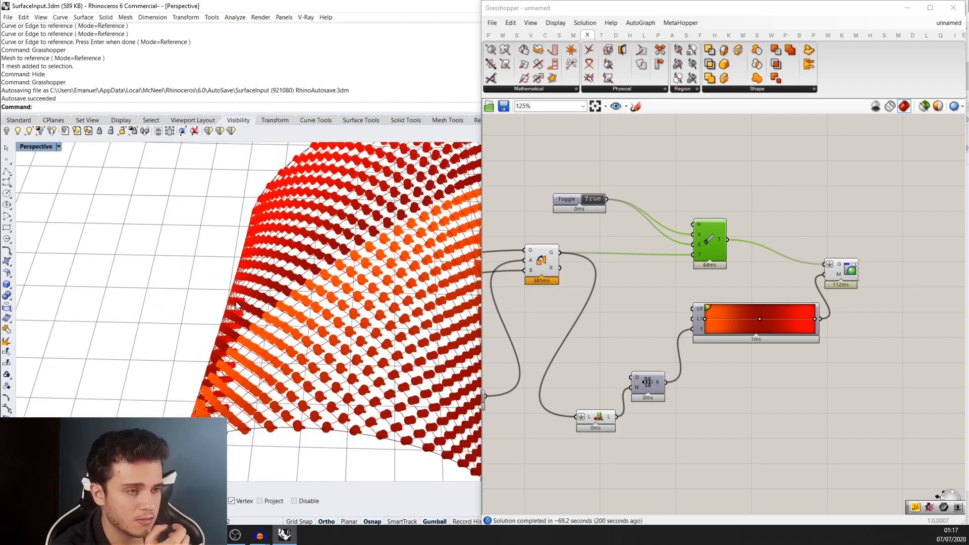
scroll(316, 309, "down", 6)
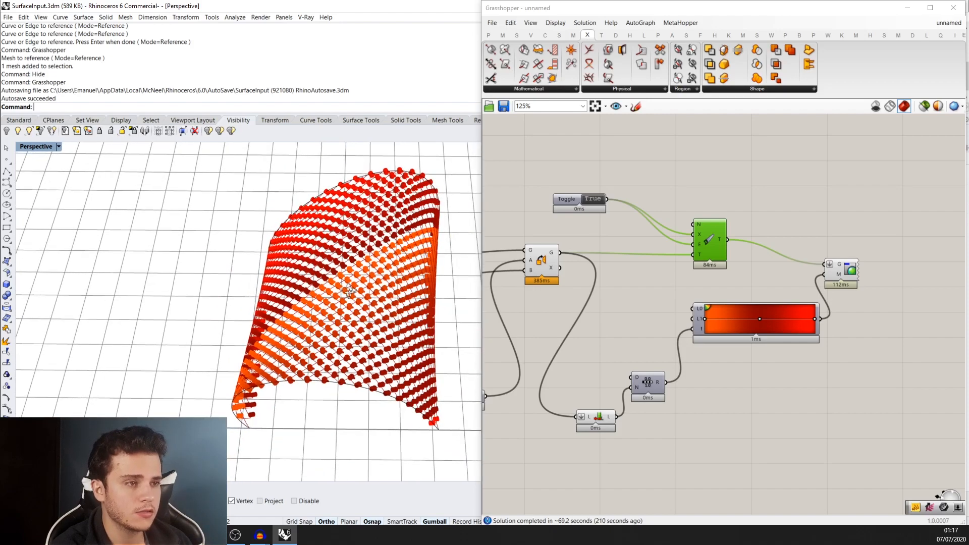
- Inspect the coloured mug surface up close, from overhead and from its open end, checking how the gradient is distributed
right_click_drag(317, 309, 351, 275)
scroll(351, 275, "up", 2)
scroll(407, 297, "up", 3)
right_click_drag(408, 298, 414, 343)
scroll(371, 295, "down", 2)
scroll(422, 320, "down", 3)
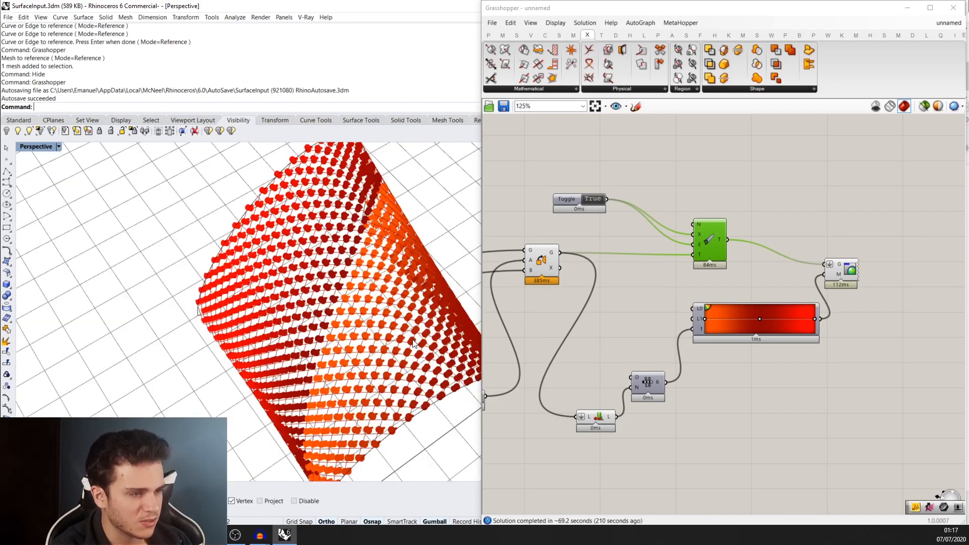
right_click_drag(365, 316, 392, 321)
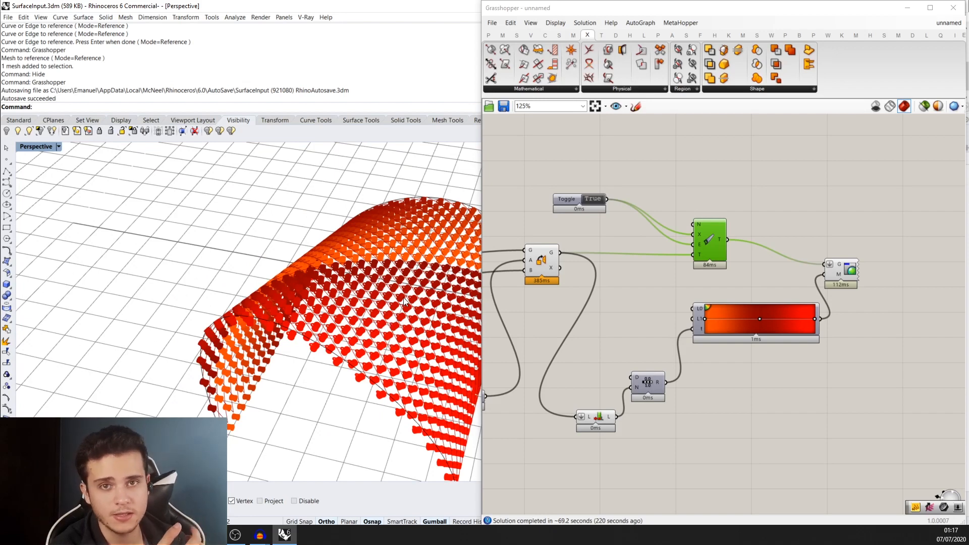
- Rearrange the Gradient, Range and List Length components to open up space around Range
scroll(619, 313, "down", 3)
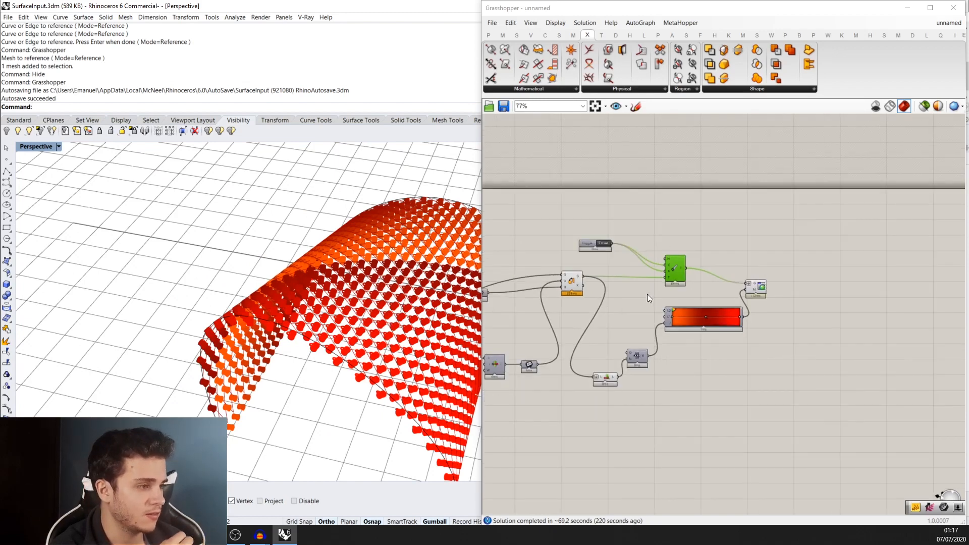
scroll(664, 306, "up", 3)
left_click(615, 386)
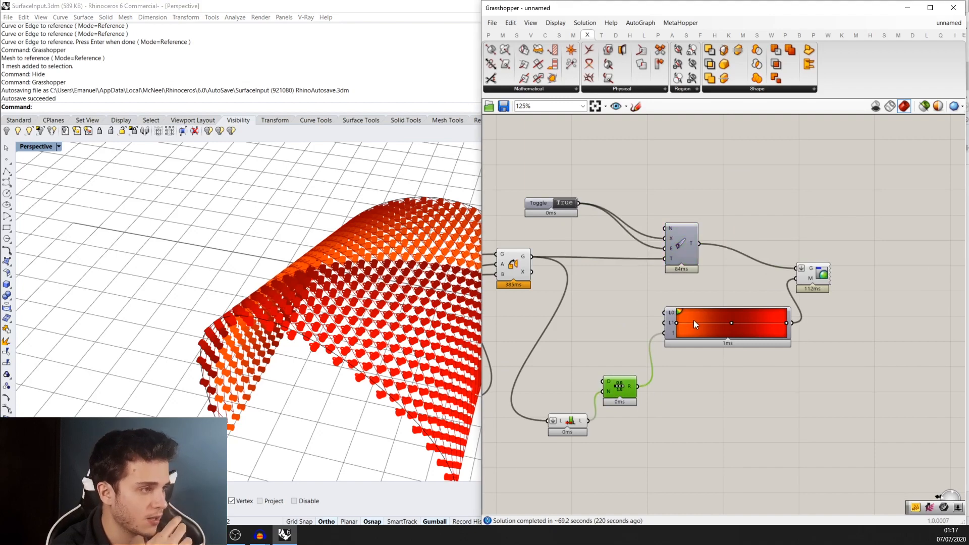
left_click_drag(693, 320, 734, 329)
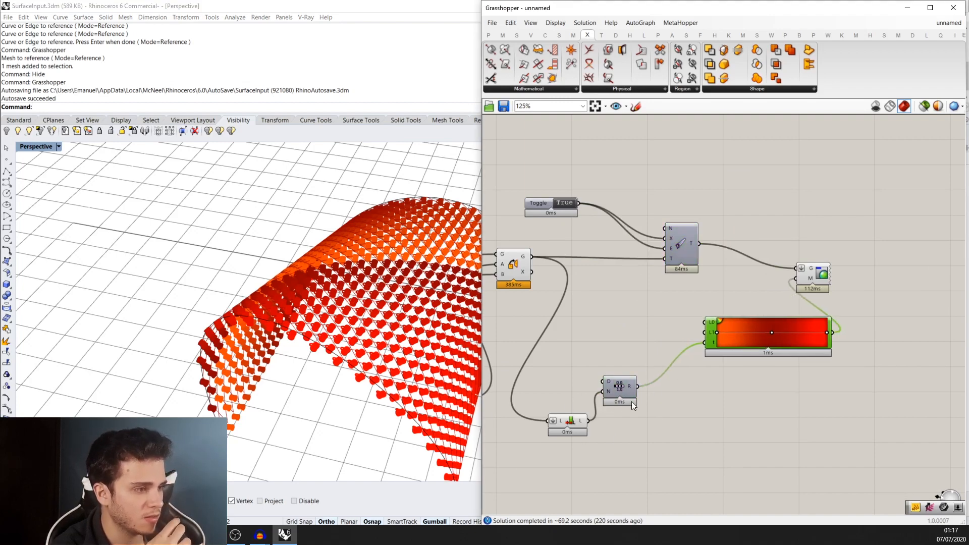
left_click_drag(622, 394, 562, 409)
scroll(622, 433, "down", 3)
right_click_drag(629, 428, 698, 298)
scroll(697, 297, "up", 3)
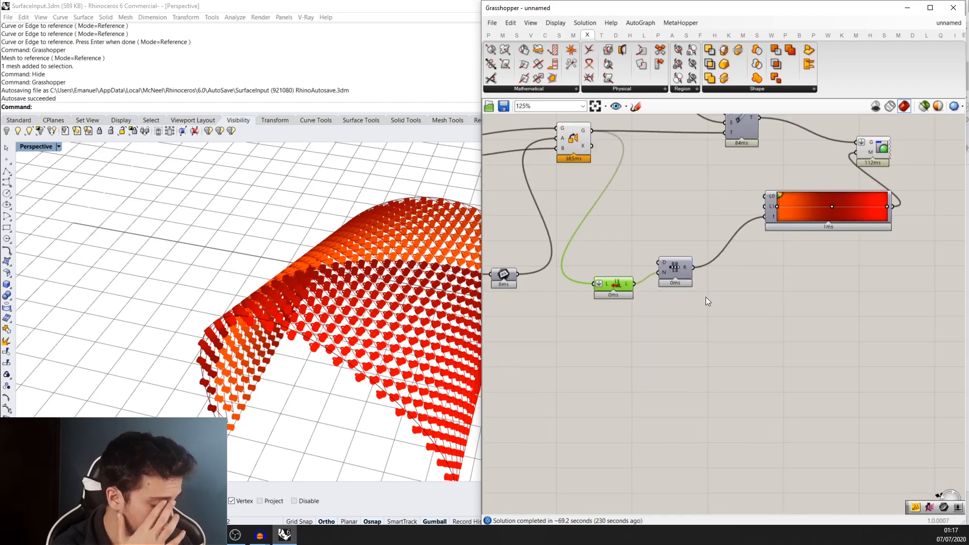
- Add a Divide Domain component to the canvas just below Range
left_click(719, 308)
double_click(718, 307)
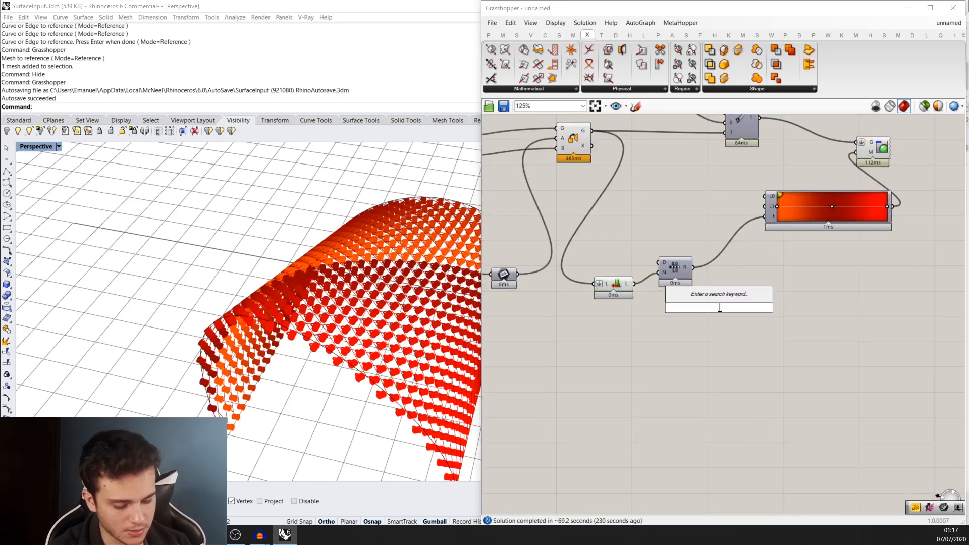
type("divid")
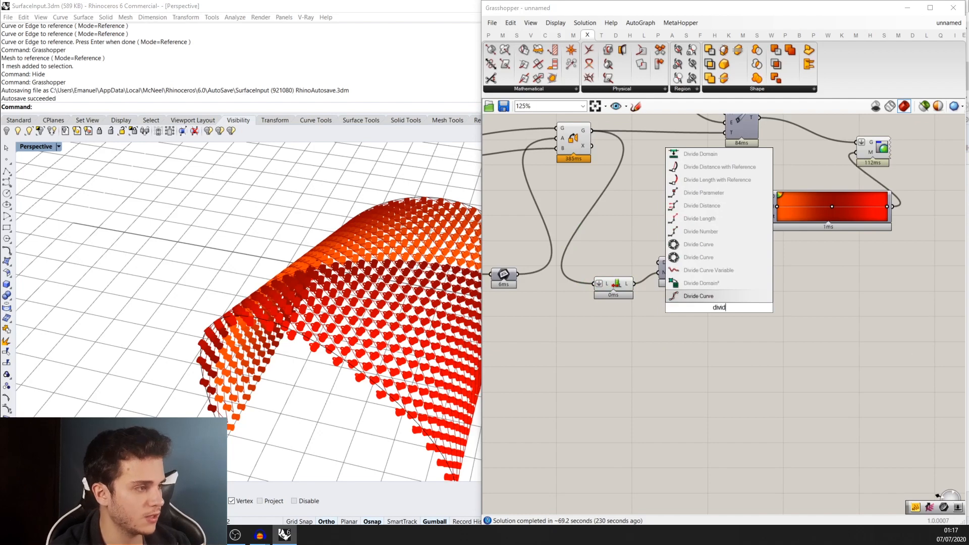
key("Return")
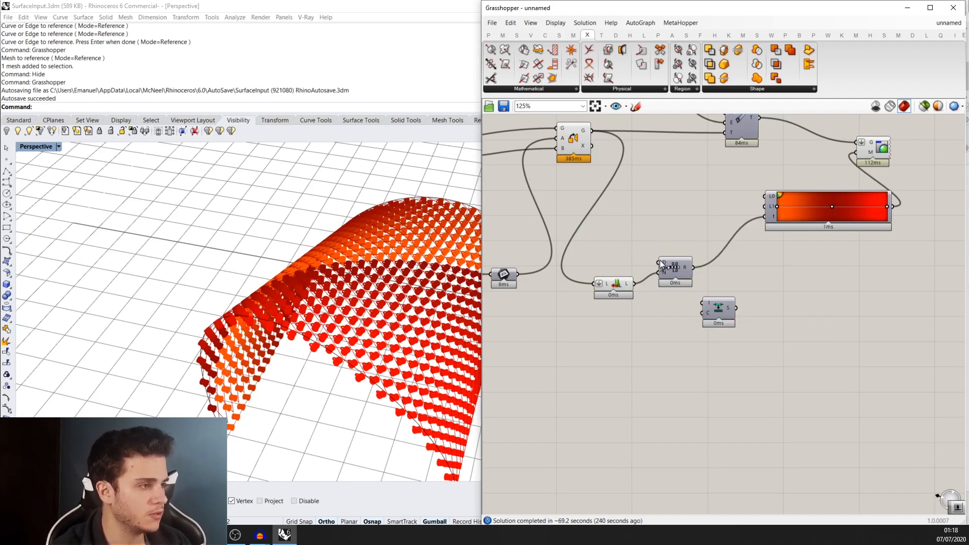
- Add a Construct Domain component beside Range and connect its output to Range's domain input
double_click(662, 244)
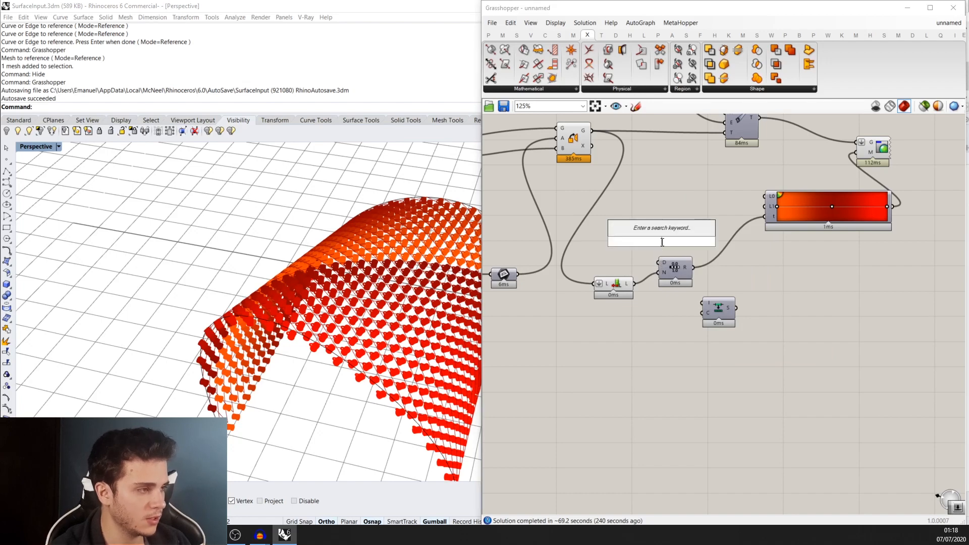
type("cop")
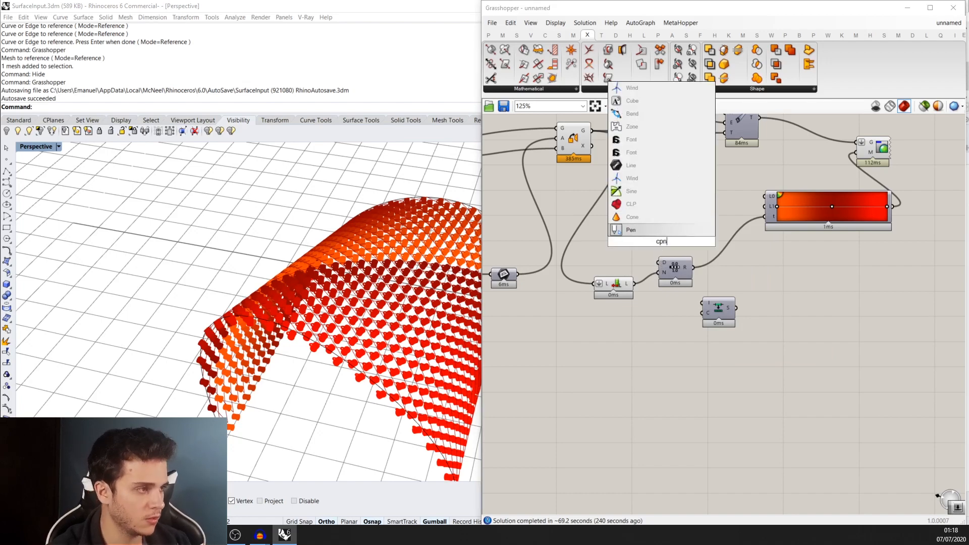
key("BackSpace")
key("BackSpace")
type("onstruct do")
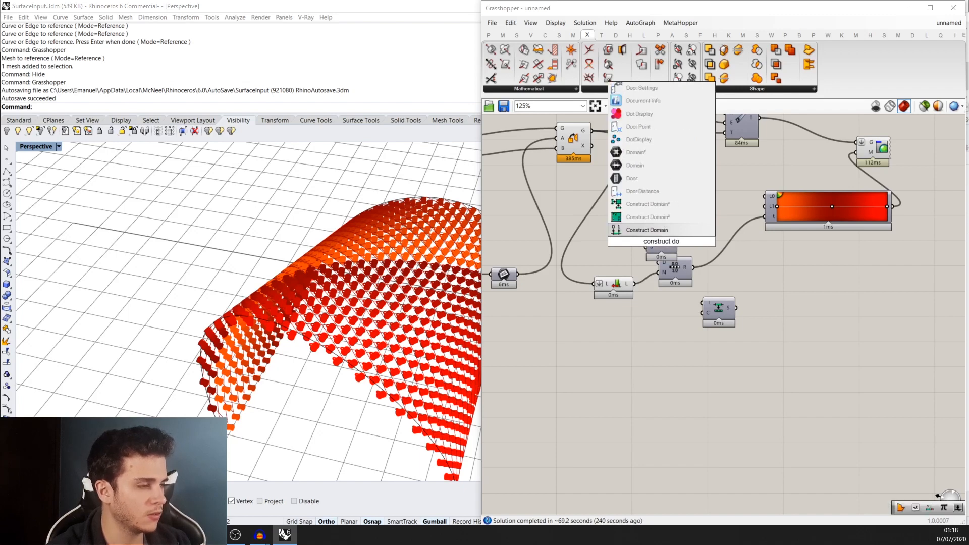
key("Return")
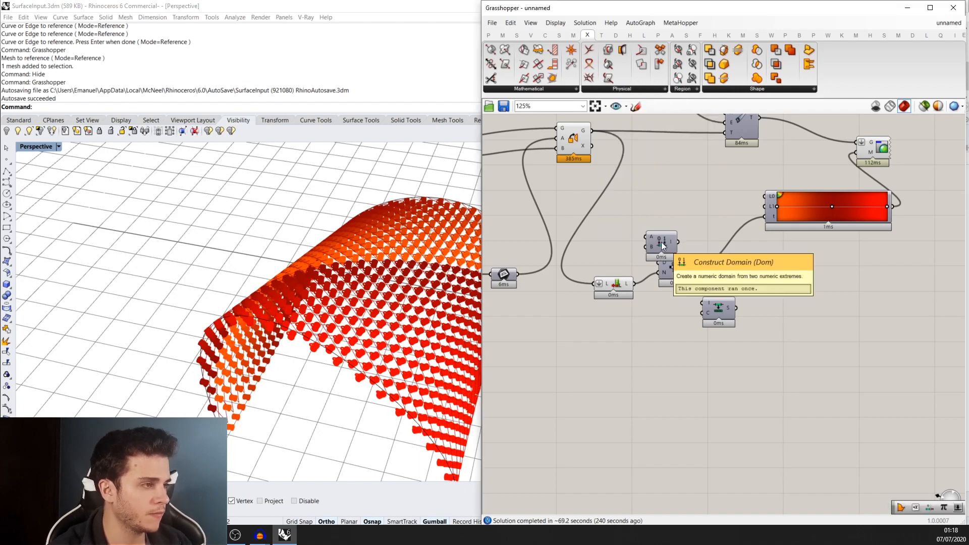
scroll(655, 249, "up", 3)
scroll(656, 272, "down", 3)
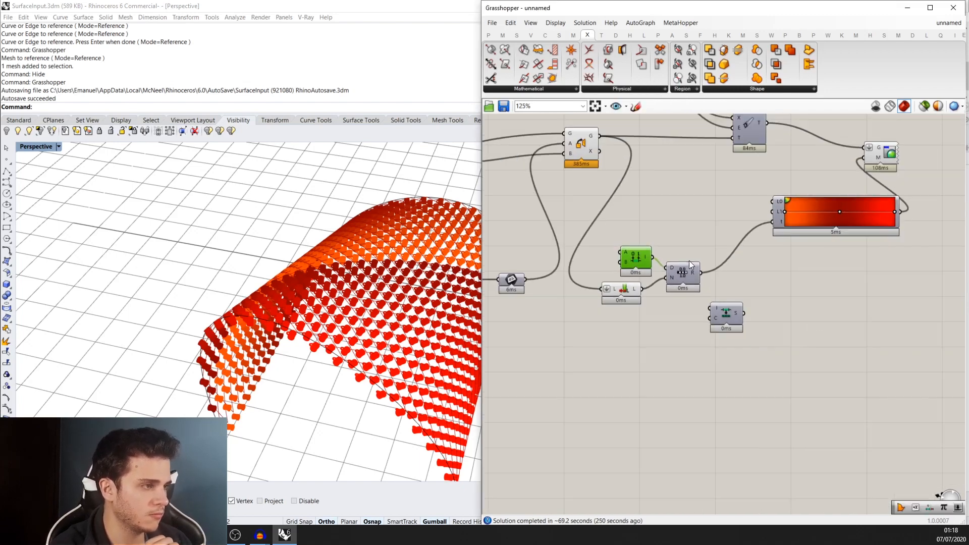
left_click_drag(652, 257, 703, 319)
scroll(704, 317, "up", 3)
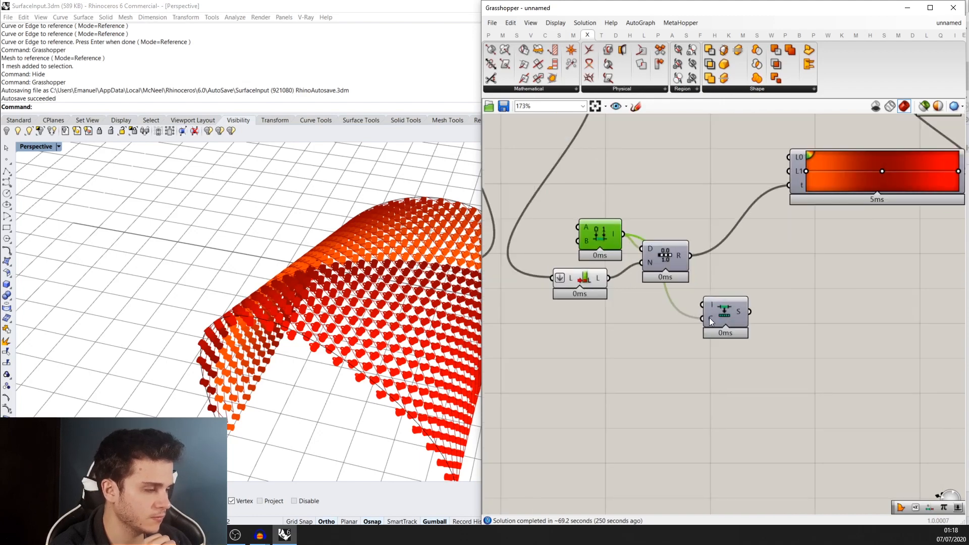
scroll(709, 319, "up", 3)
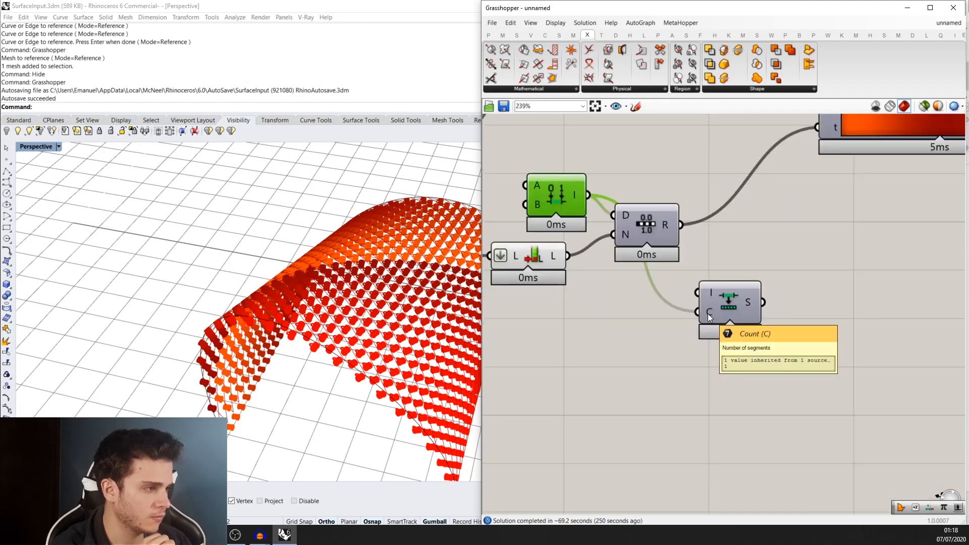
left_click_drag(700, 313, 586, 197, "ctrl")
- Connect Construct Domain's output to the domain input of Divide Domain
left_click_drag(587, 196, 755, 320)
scroll(724, 333, "down", 1)
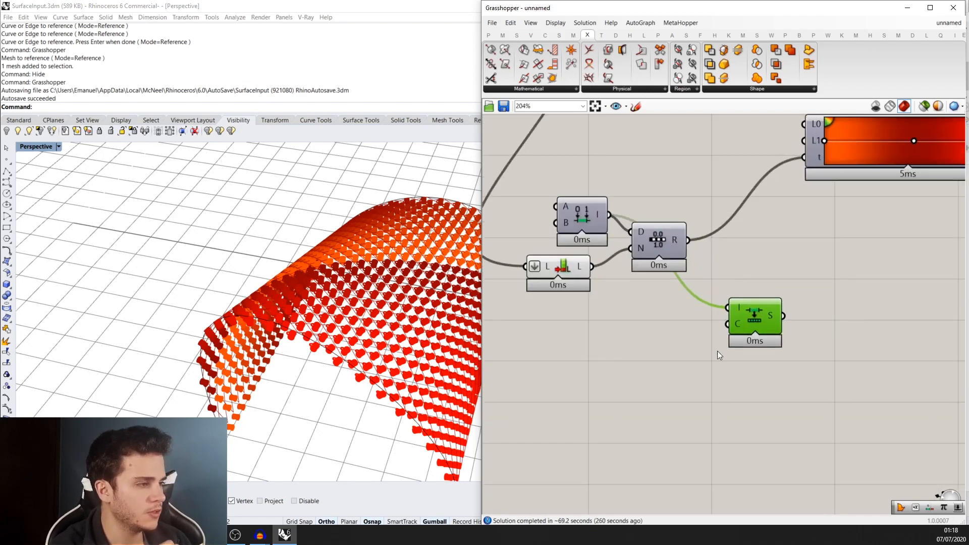
- Add a number slider with value 10 and connect it to the count input of the Divide Domain component
scroll(716, 351, "down", 3)
right_click_drag(718, 344, 755, 305)
scroll(756, 302, "up", 3)
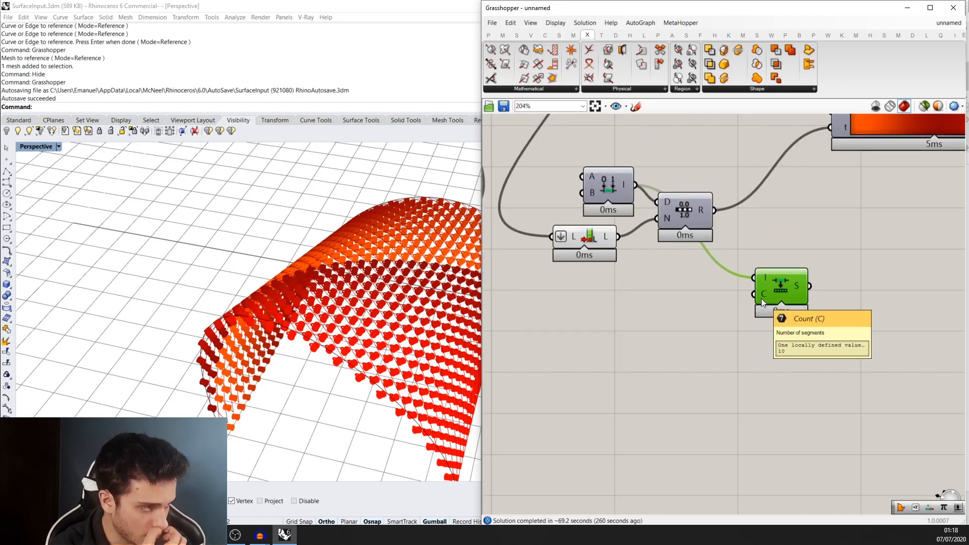
double_click(646, 339)
type("10")
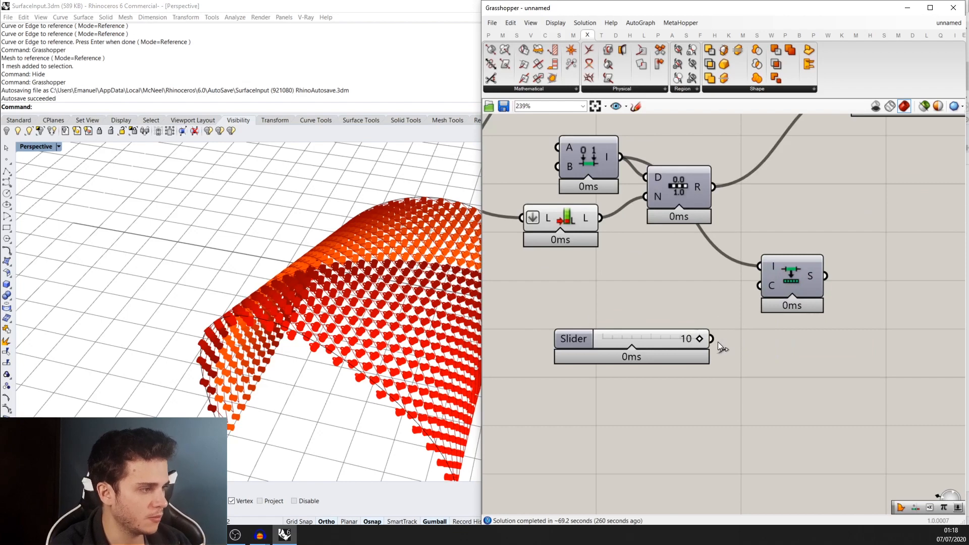
left_click_drag(713, 340, 793, 292)
- Add a Panel beside Divide Domain, connect the segments output to it, and enlarge it to show the whole list
double_click(845, 279)
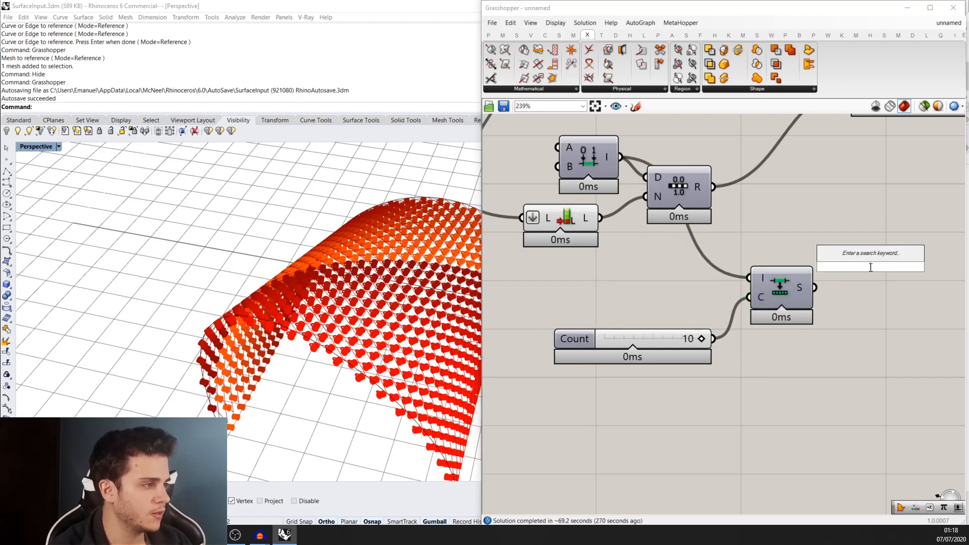
type("pane")
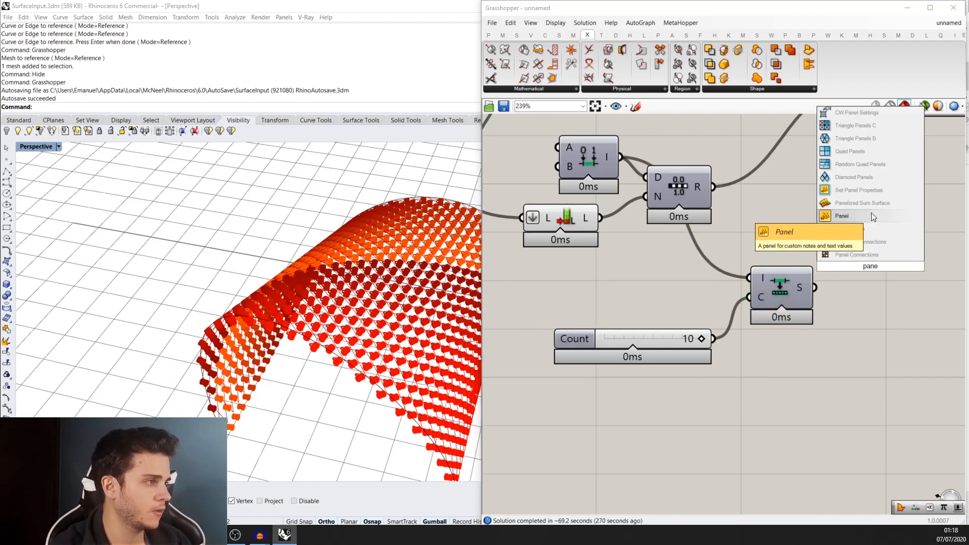
left_click(842, 215)
left_click_drag(834, 292, 892, 290)
left_click_drag(816, 289, 848, 266)
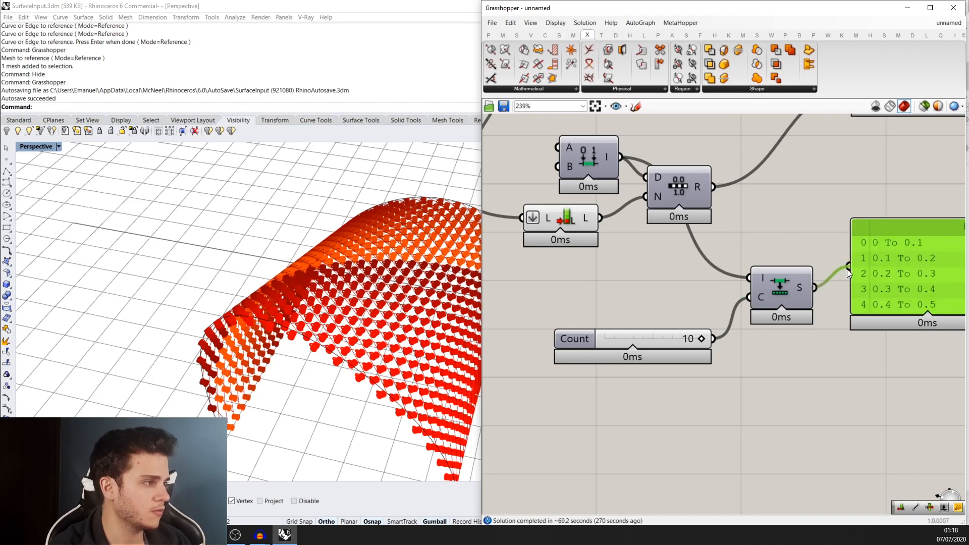
scroll(846, 268, "down", 3)
left_click_drag(759, 311, 759, 349)
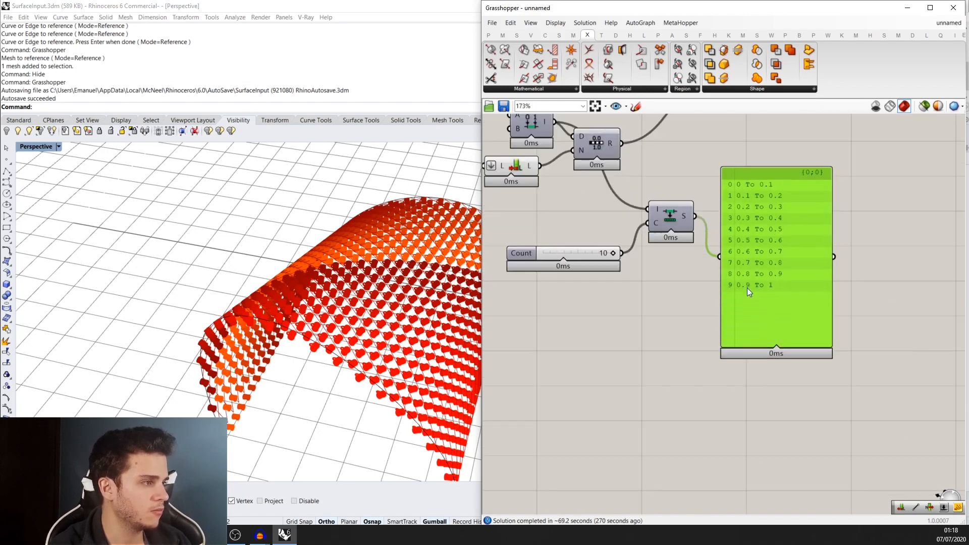
- Set the Count slider feeding Divide Domain to 7
left_click_drag(612, 256, 592, 253)
scroll(771, 271, "down", 3)
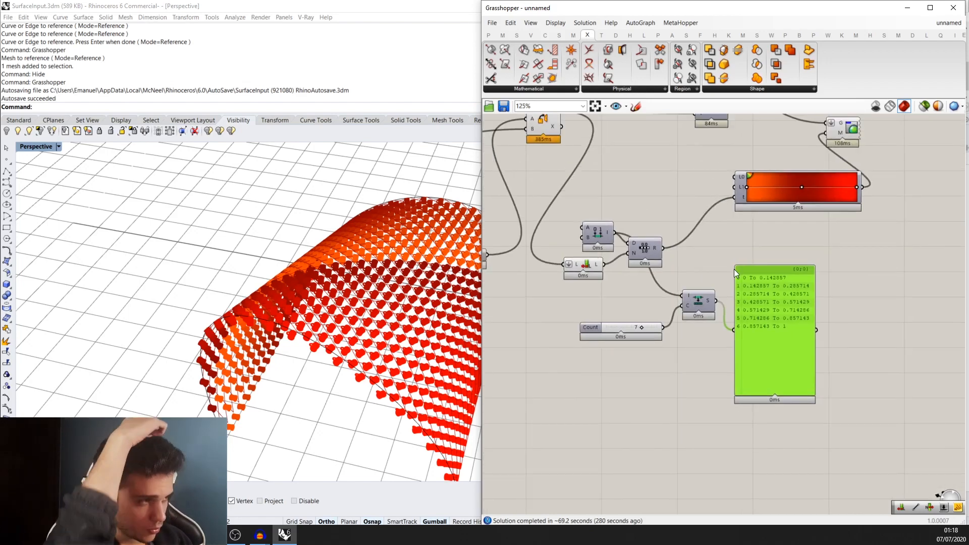
scroll(771, 316, "up", 1)
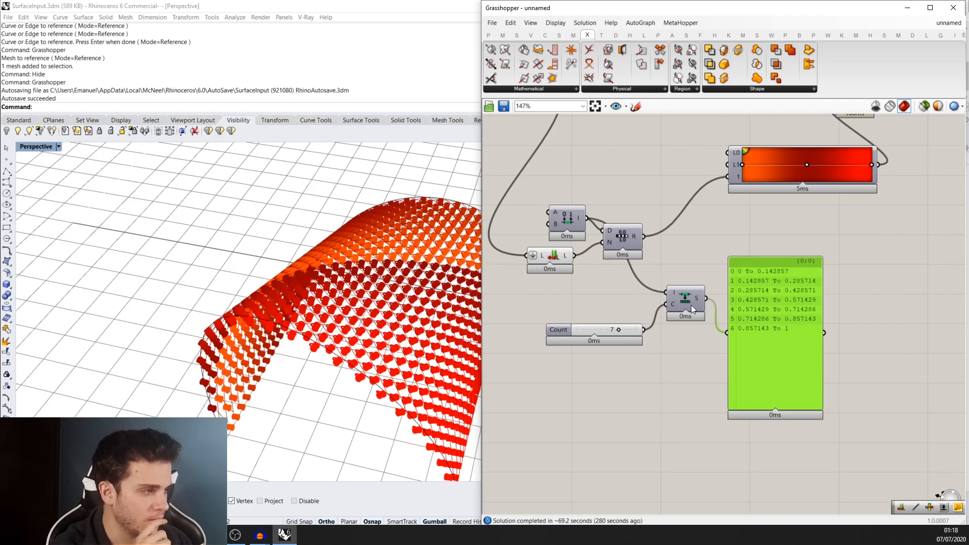
- Examine the domain segments in the panel alongside the gradient, the Range component and the coloured elements in the model
scroll(703, 285, "down", 1)
right_click_drag(802, 204, 814, 231)
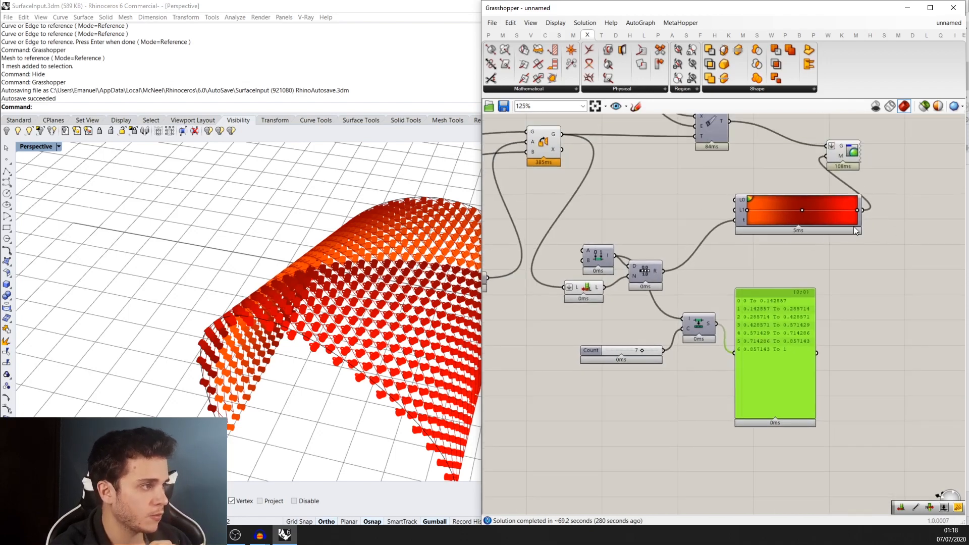
scroll(822, 222, "up", 2)
scroll(746, 365, "up", 1)
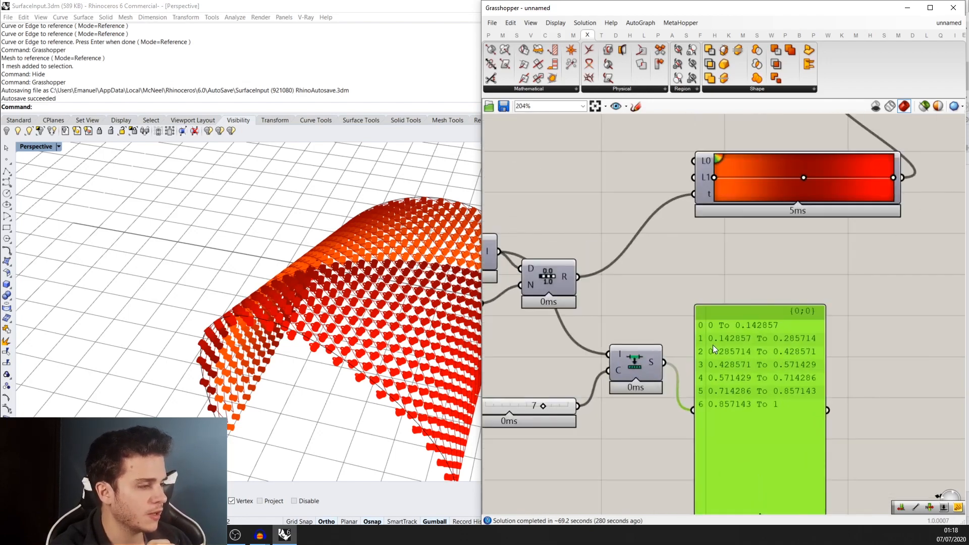
right_click_drag(732, 316, 767, 301)
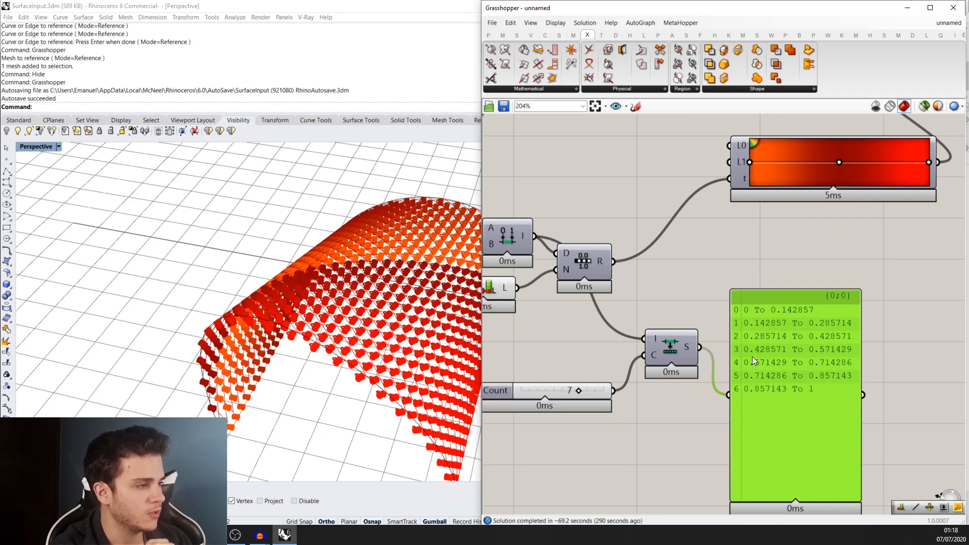
scroll(752, 357, "down", 2)
left_click(649, 283)
right_click_drag(384, 294, 295, 288)
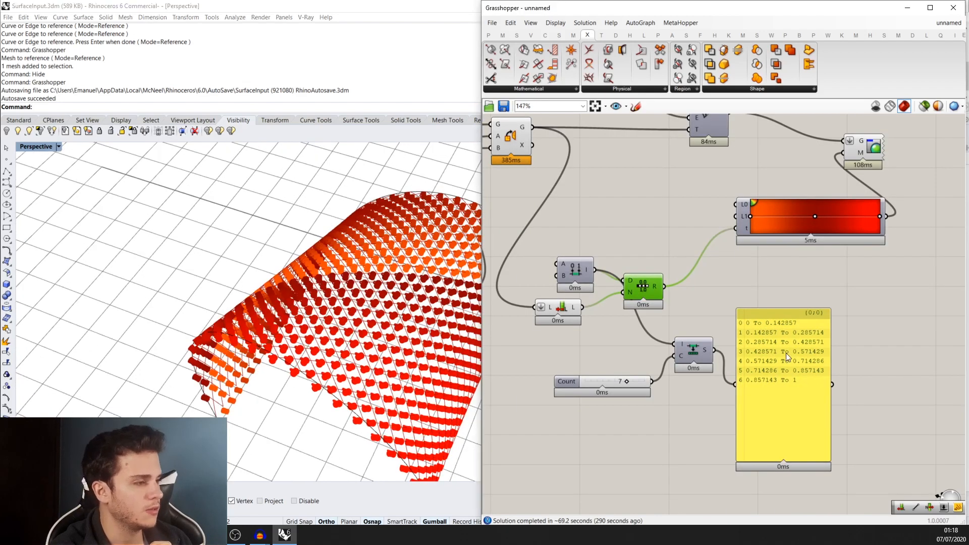
right_click_drag(786, 352, 777, 344)
- Shift Divide Domain slightly and add a Find Domain component above it
left_click_drag(685, 334, 679, 343)
left_click(689, 318)
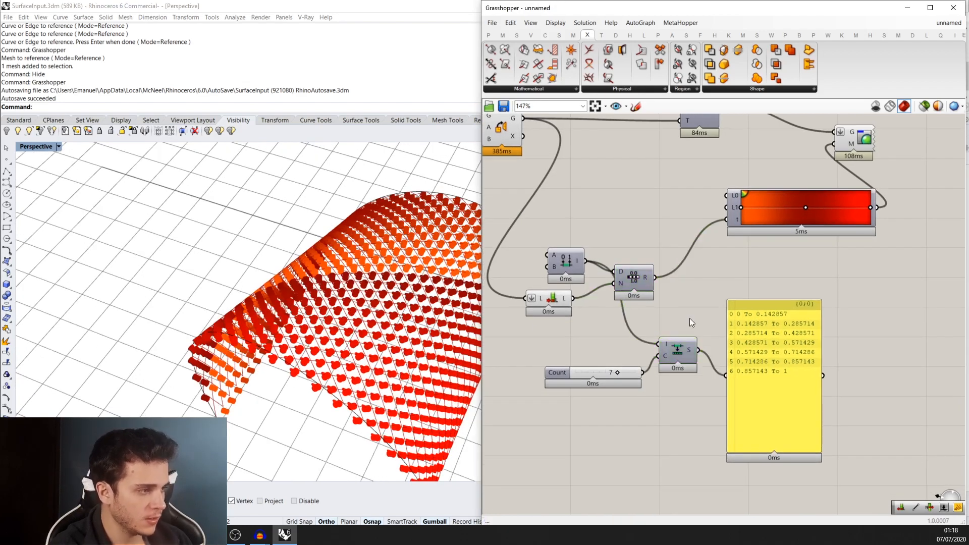
double_click(689, 321)
type("f")
key("BackSpace")
type("find")
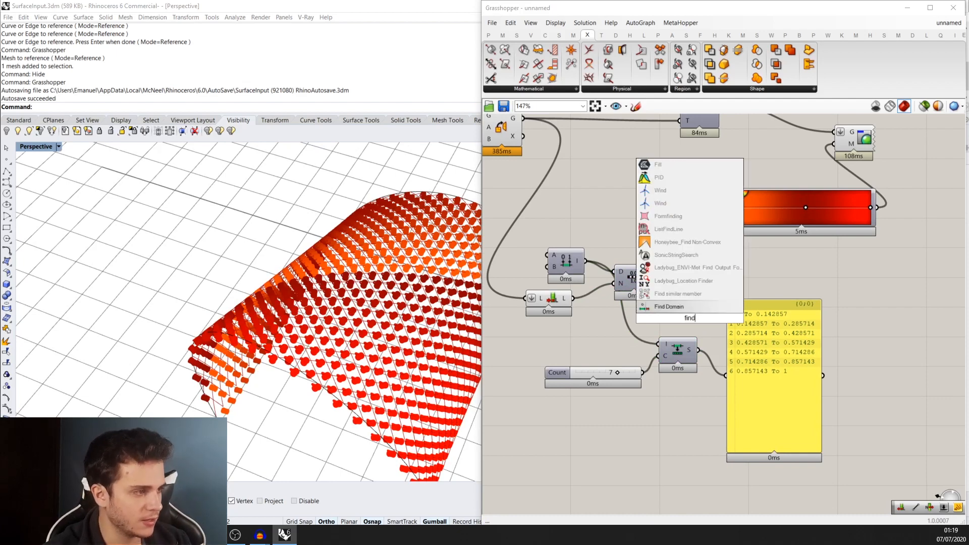
key("Return")
- Arrange Find Domain next to the panel and connect the Divide Domain segments to its domains input
left_click_drag(690, 319, 785, 330)
scroll(709, 297, "up", 1)
scroll(708, 298, "up", 1)
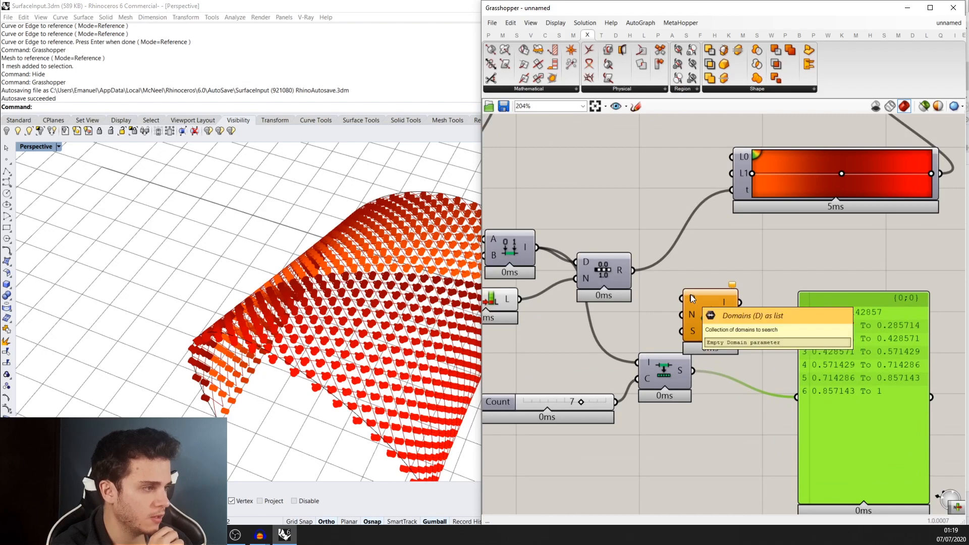
left_click(691, 297)
left_click_drag(751, 297, 733, 286)
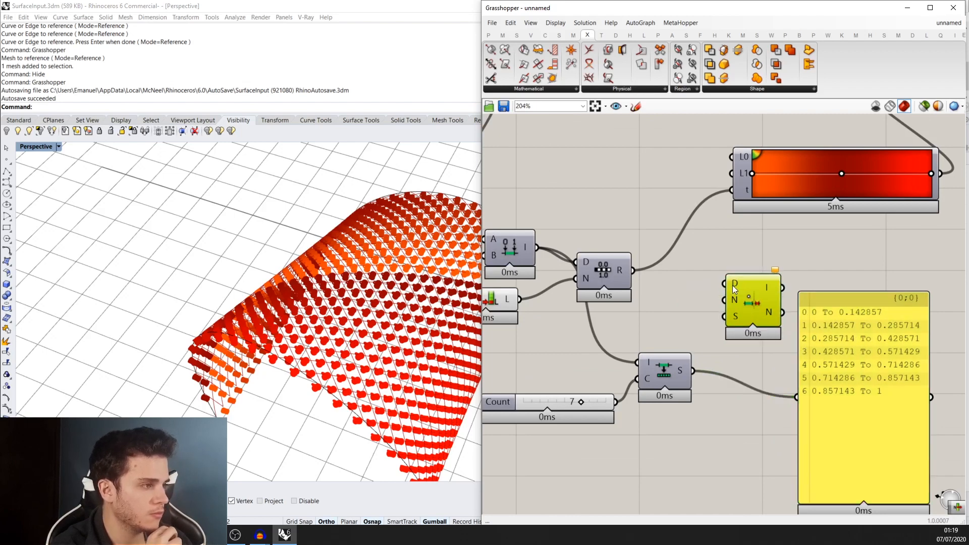
left_click_drag(693, 371, 726, 285)
scroll(734, 301, "up", 2)
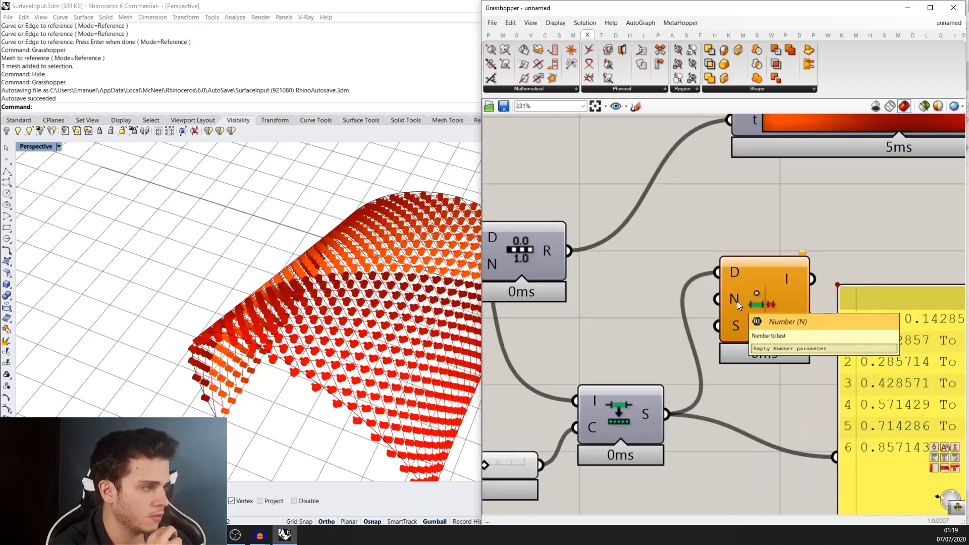
scroll(737, 302, "down", 2)
scroll(783, 332, "down", 2)
left_click_drag(772, 309, 774, 322)
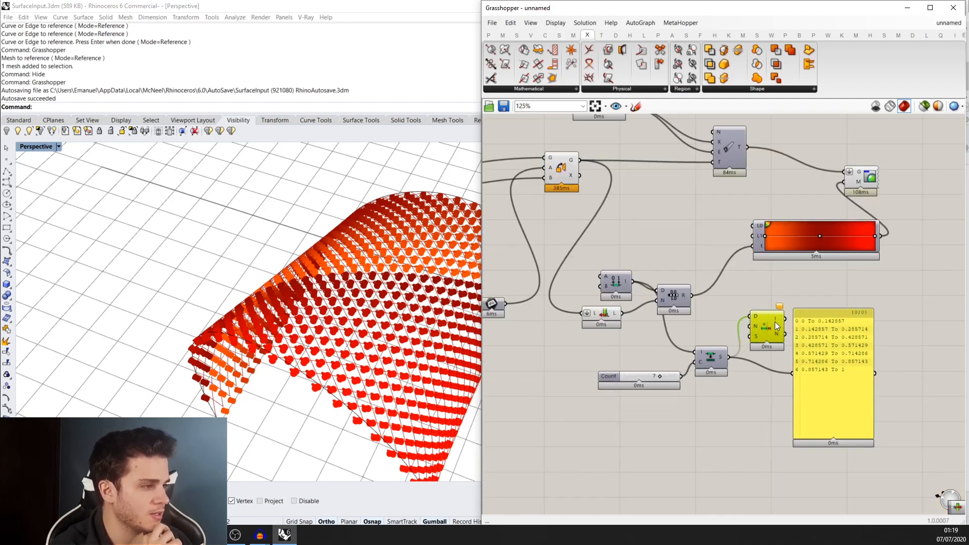
- Rearrange the Range component, the Count slider and Divide Domain to free space around Find Domain
right_click_drag(732, 332, 740, 304)
left_click_drag(686, 269, 706, 269)
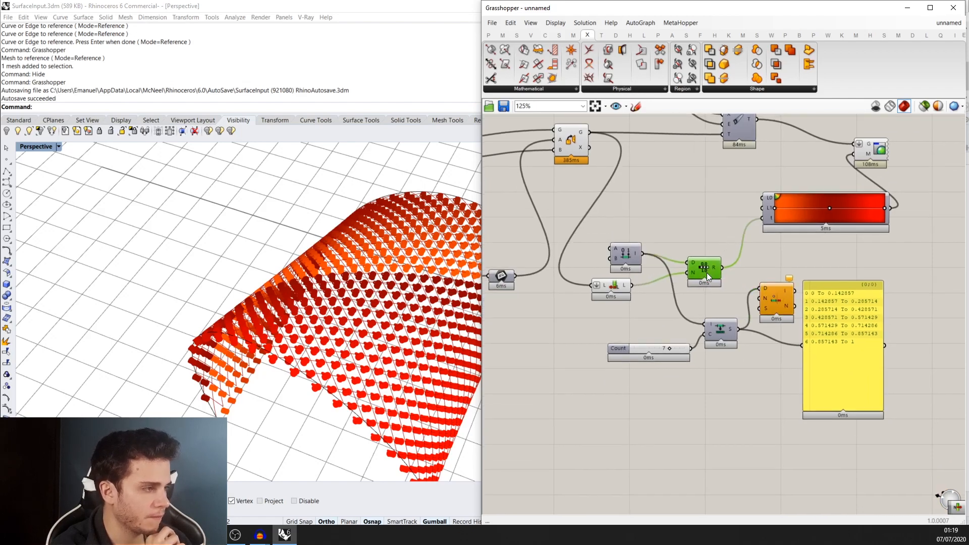
left_click_drag(744, 310, 678, 361)
left_click_drag(717, 326, 688, 324)
left_click(701, 269)
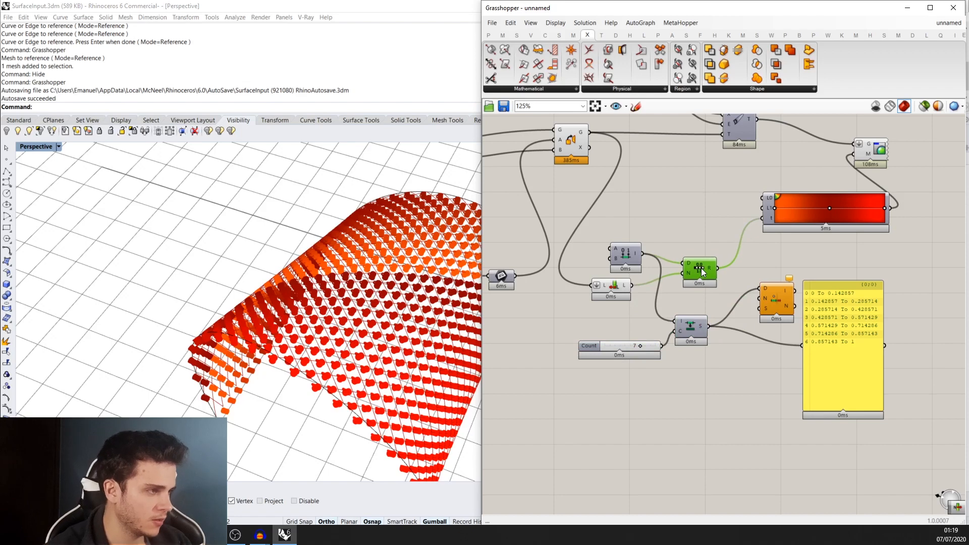
- Duplicate the Range component below Divide Domain and replace the copy's list-length input with the Count slider
left_click_drag(703, 268, 725, 367, "alt")
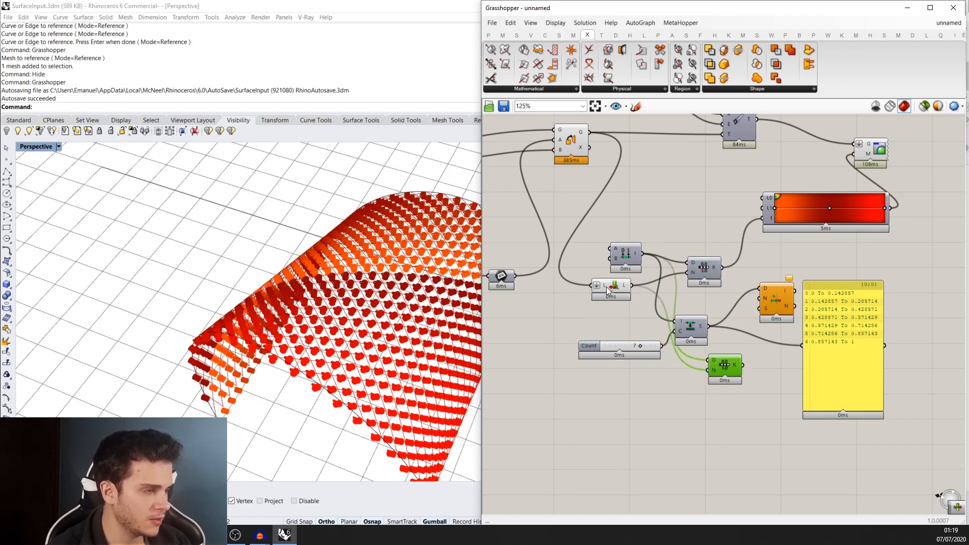
left_click_drag(632, 286, 703, 370)
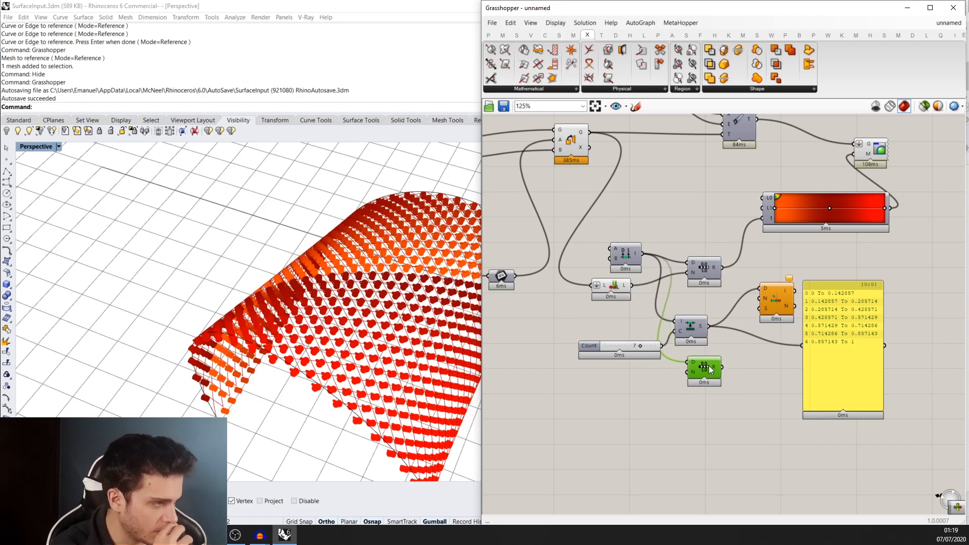
mouse_move(640, 347)
left_mouse_down()
mouse_move(615, 349)
mouse_move(640, 346)
left_mouse_up()
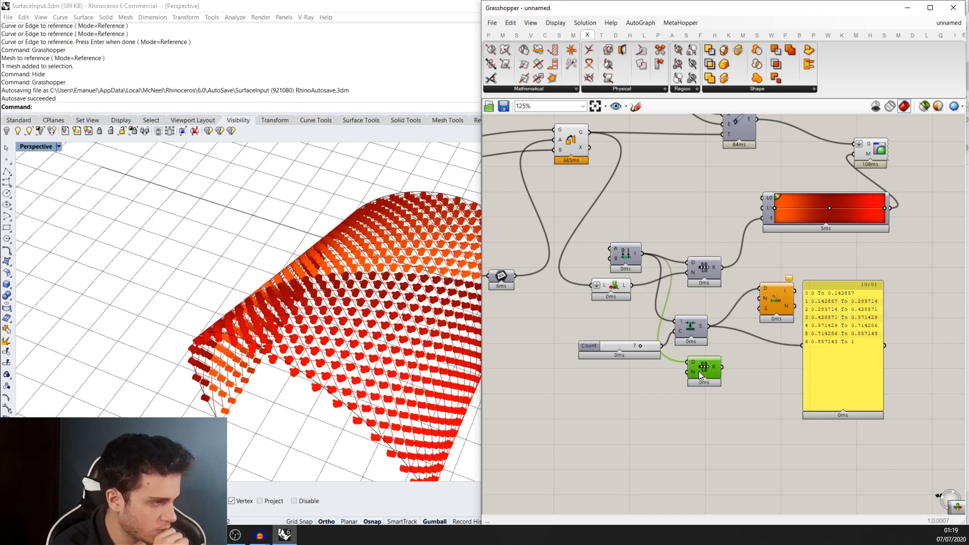
scroll(712, 368, "up", 2)
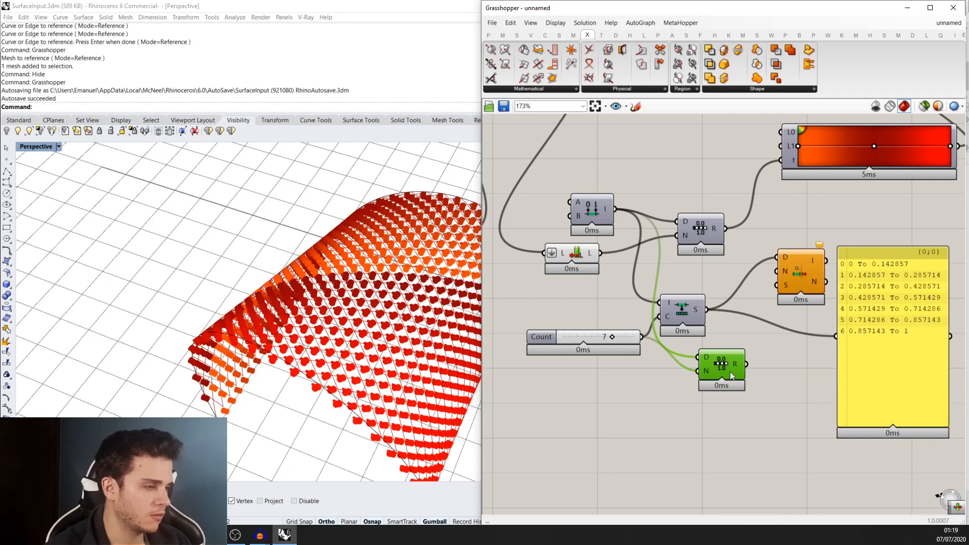
- Disconnect the domain from the copied Range, feed its values to Find Domain's number input, and output the index to the panel
left_click_drag(722, 364, 745, 362)
left_click_drag(613, 208, 836, 337, "ctrl")
left_click_drag(872, 344, 898, 331)
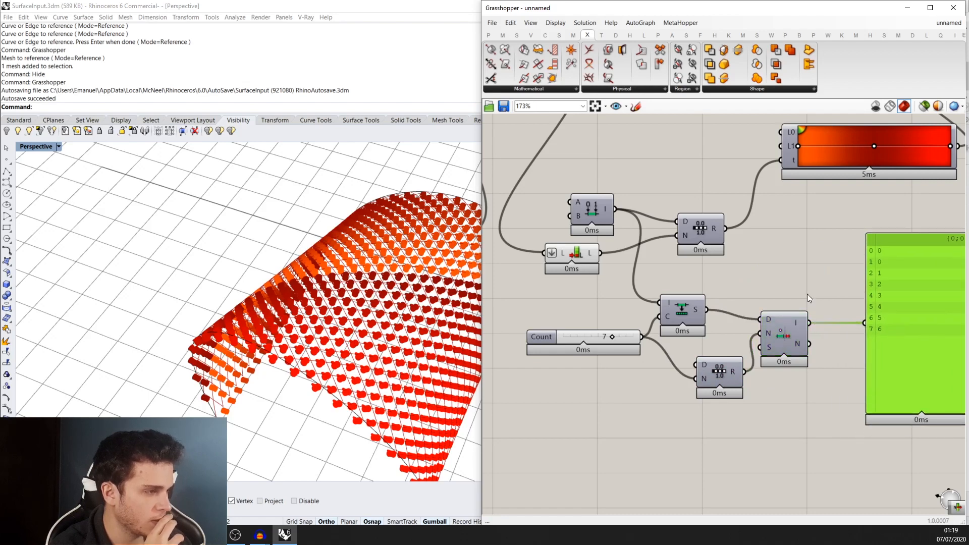
right_click_drag(806, 301, 783, 326)
scroll(795, 319, "down", 2)
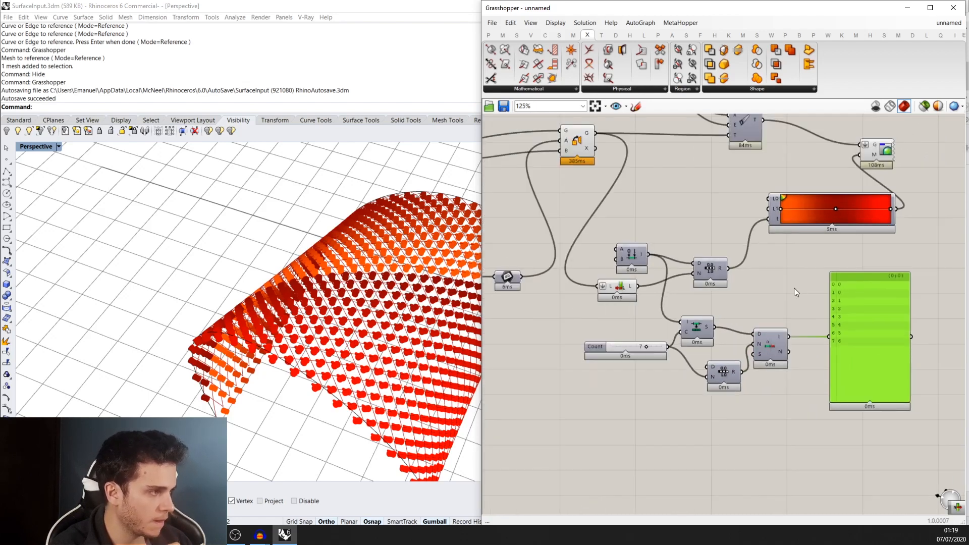
scroll(795, 289, "up", 2)
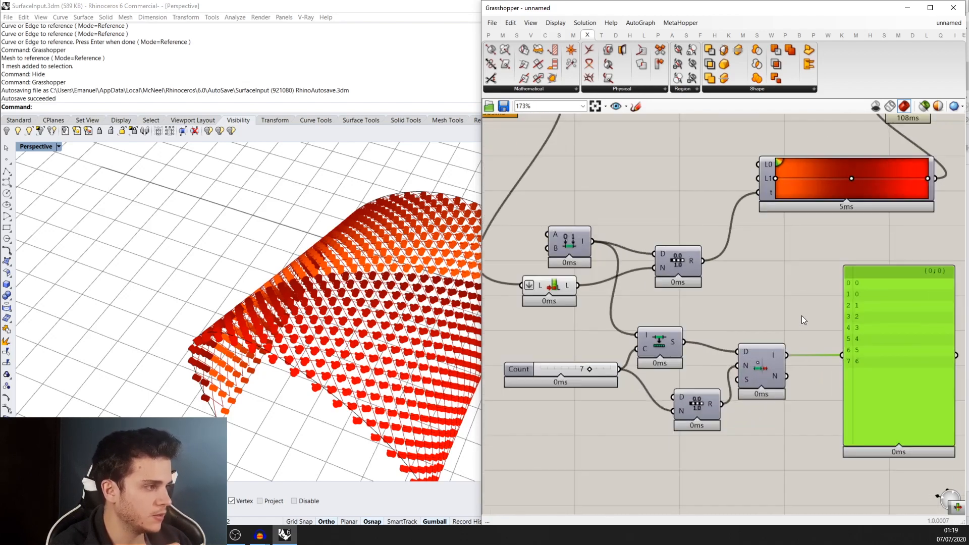
- Add a List Item component and place it above Find Domain, over the panel's edge
double_click(779, 298)
type("list item")
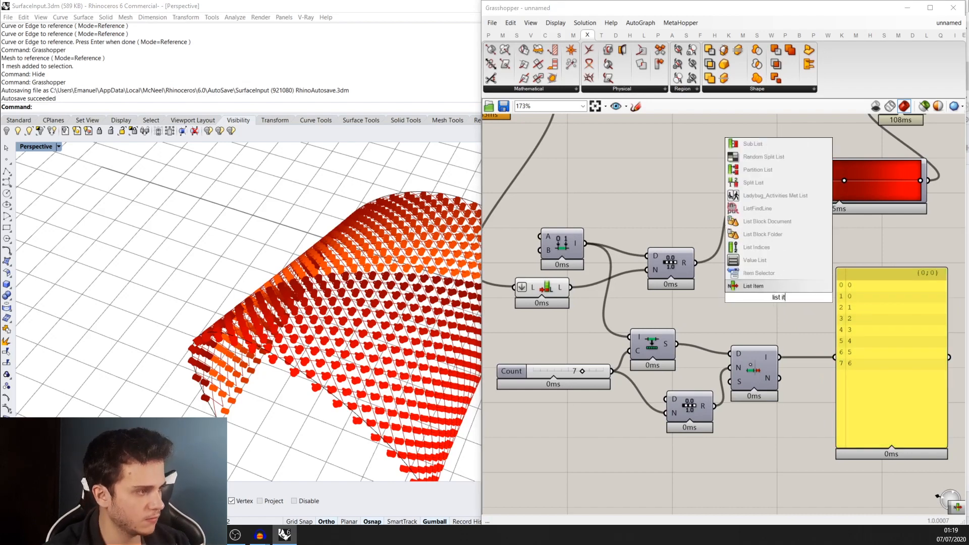
key("Return")
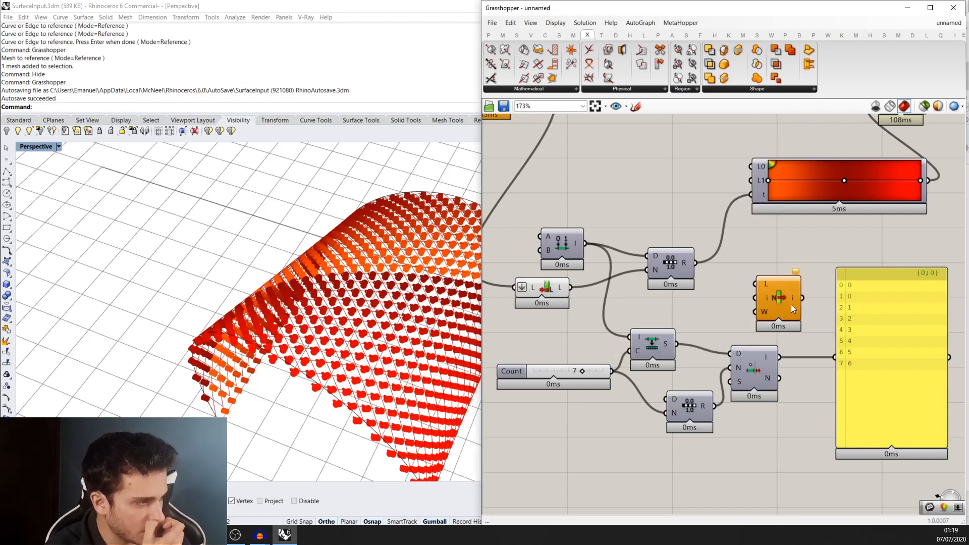
left_click_drag(777, 305, 842, 313)
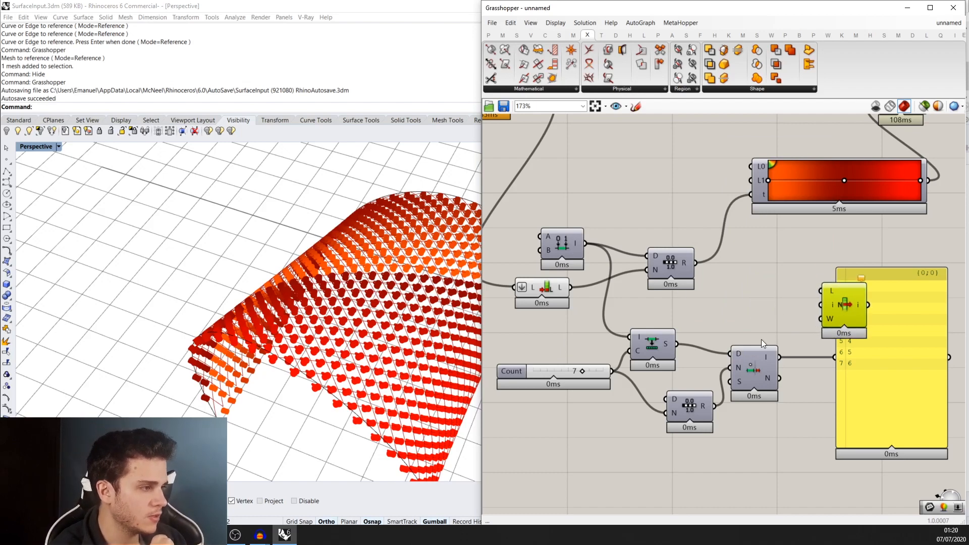
- Connect Find Domain's index and the original Range's values to List Item's index and list inputs, and output the items to the panel
right_click_drag(429, 332, 316, 332)
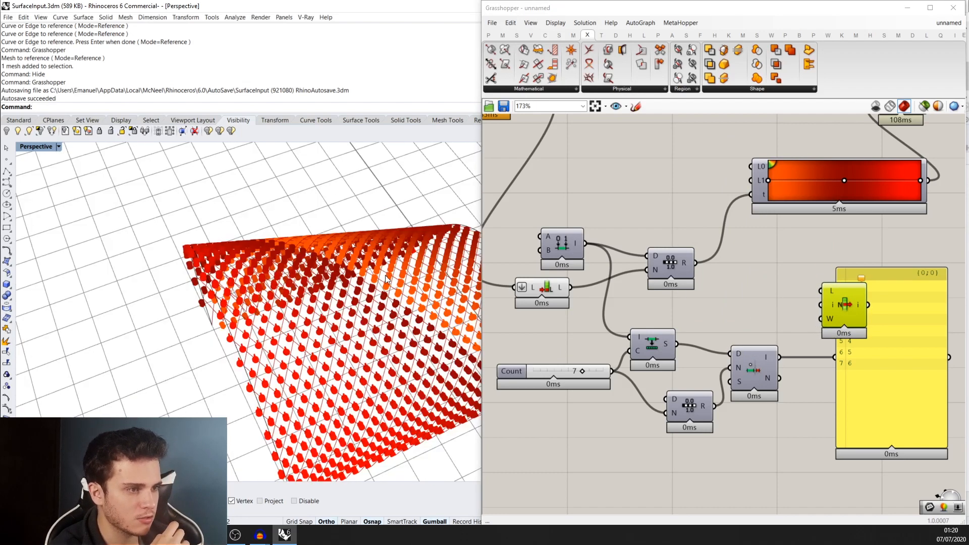
scroll(807, 338, "up", 3)
left_click_drag(767, 366, 826, 294)
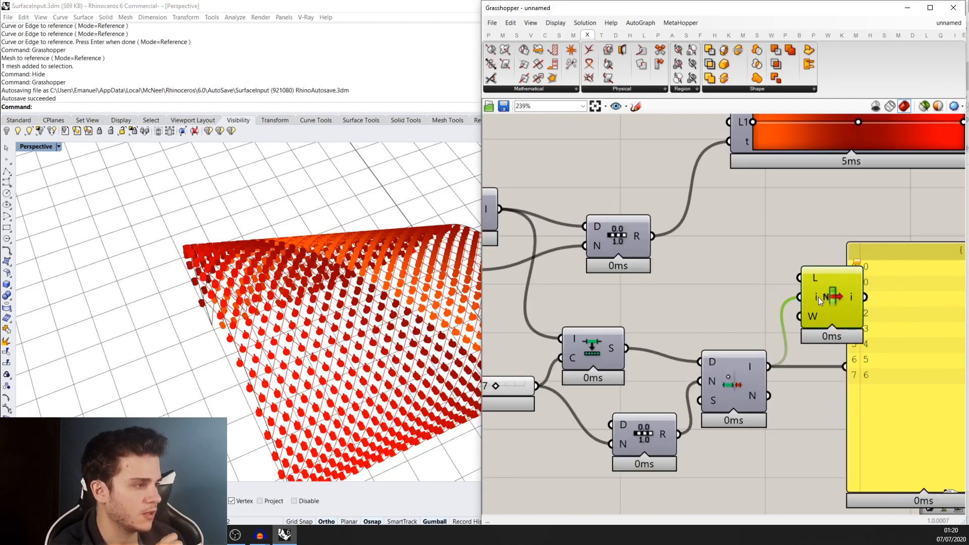
scroll(746, 290, "down", 3)
scroll(699, 244, "up", 2)
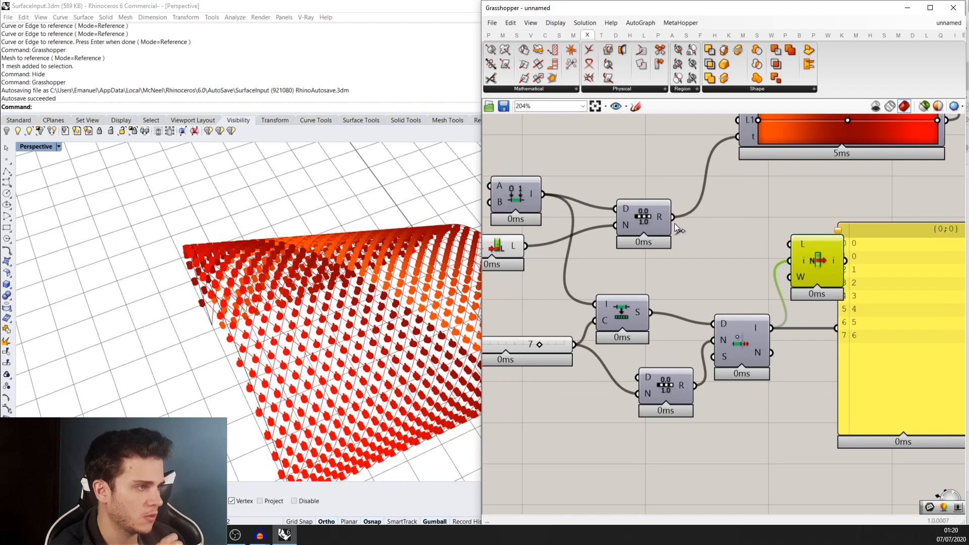
left_click_drag(674, 223, 792, 256)
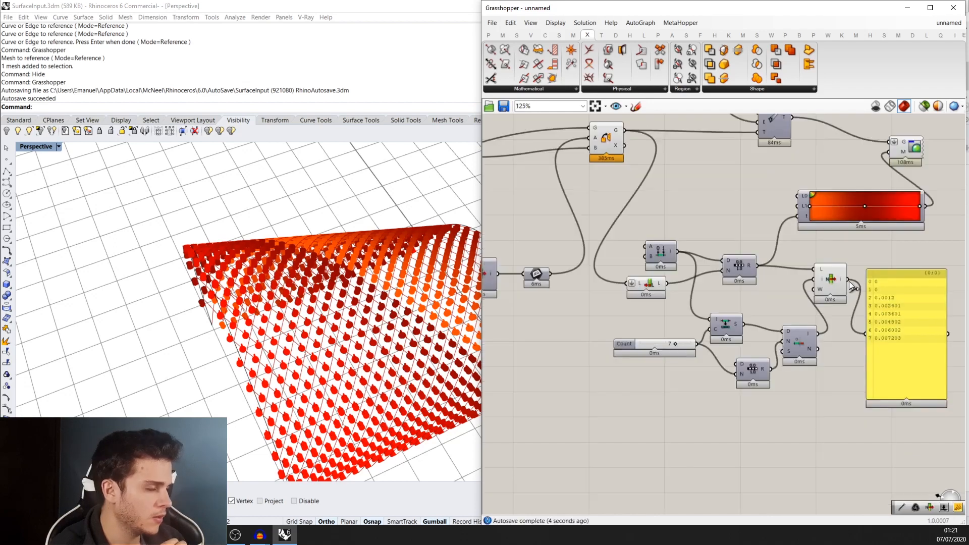
- Feed the original Range's values into Find Domain's number input and output its index to the panel instead
scroll(809, 305, "up", 1)
scroll(744, 275, "down", 1)
left_click_drag(741, 265, 804, 266)
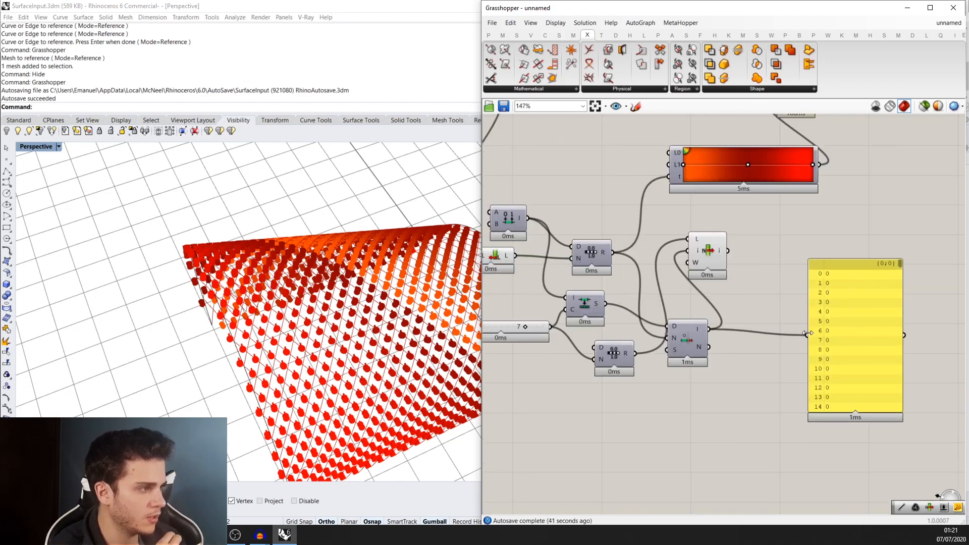
- Output List Item's items to the panel and read through the listed values
left_click_drag(806, 335, 727, 250)
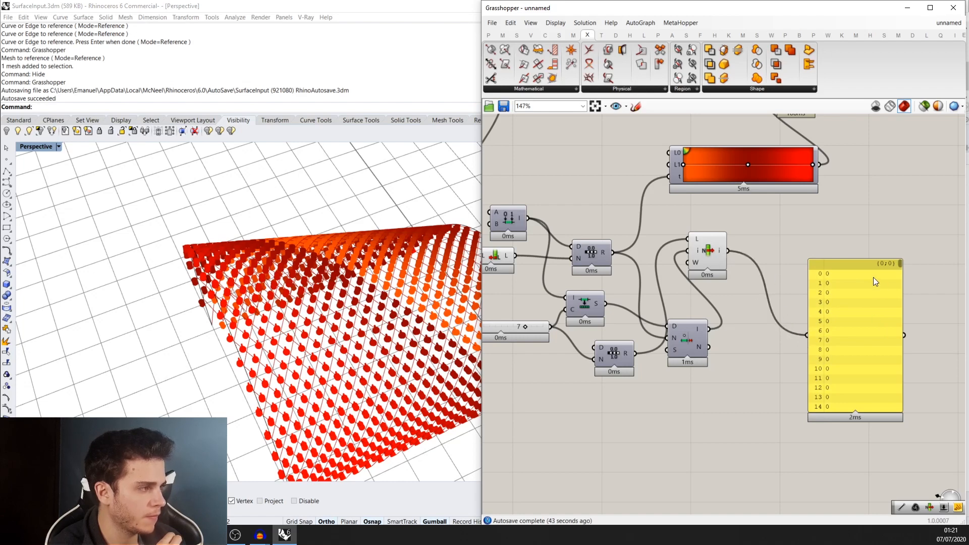
left_click_drag(900, 268, 902, 290)
scroll(727, 258, "down", 1)
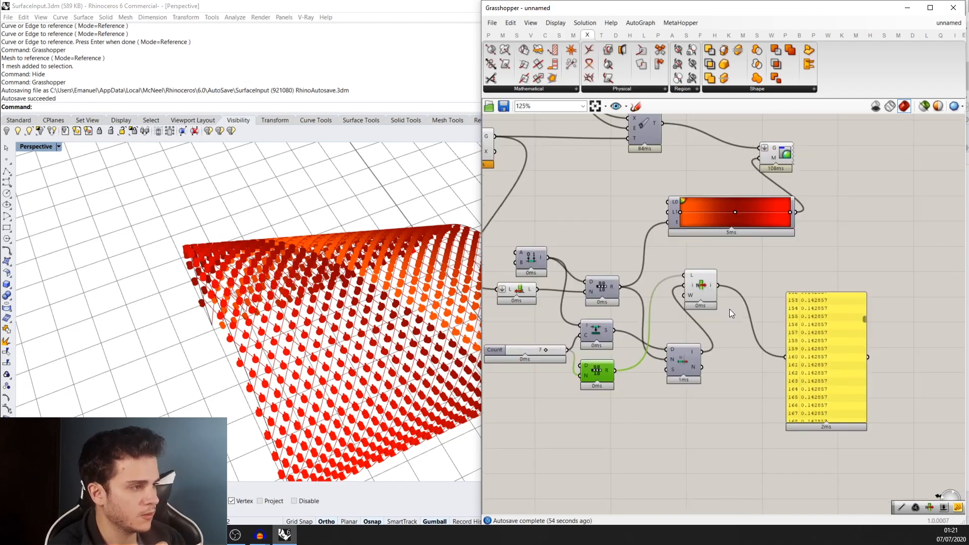
- Feed List Item's items into the Gradient's t input in place of the original Range, and check the recoloured surface
scroll(726, 286, "up", 1)
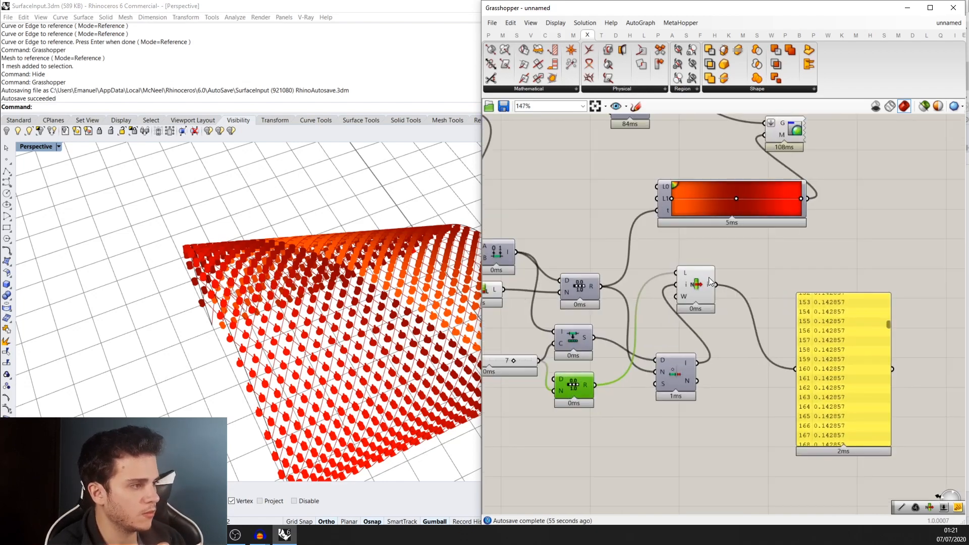
left_click_drag(713, 283, 663, 211)
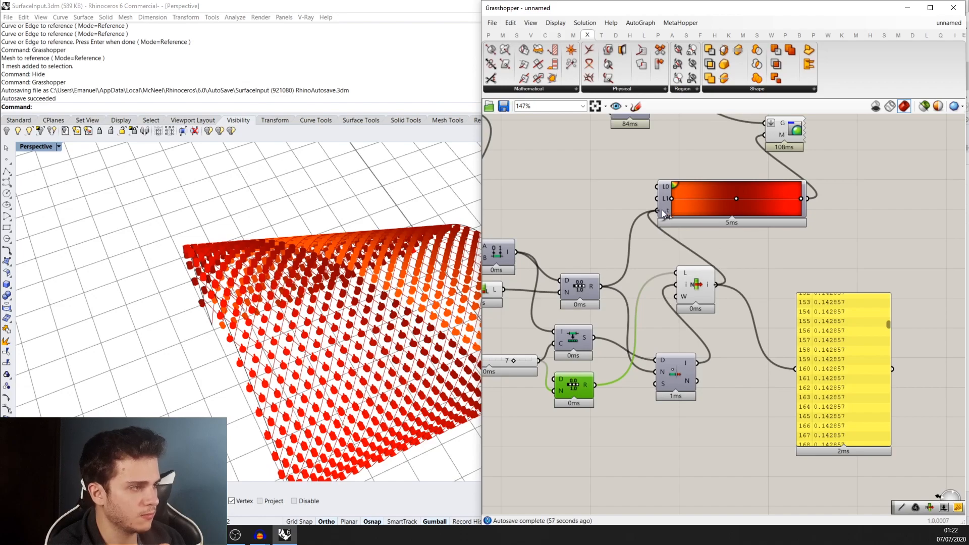
right_click_drag(388, 249, 338, 393)
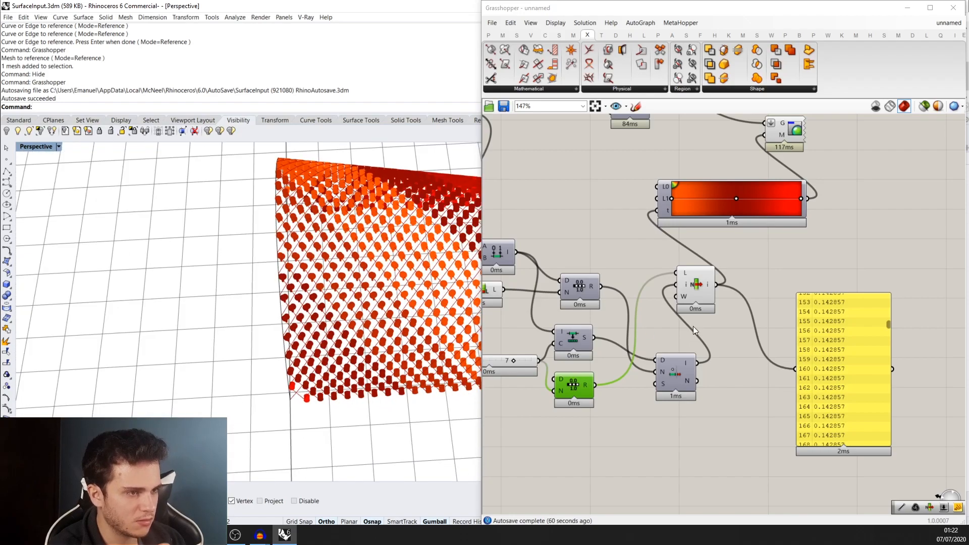
scroll(705, 324, "down", 2)
right_click_drag(359, 318, 544, 281)
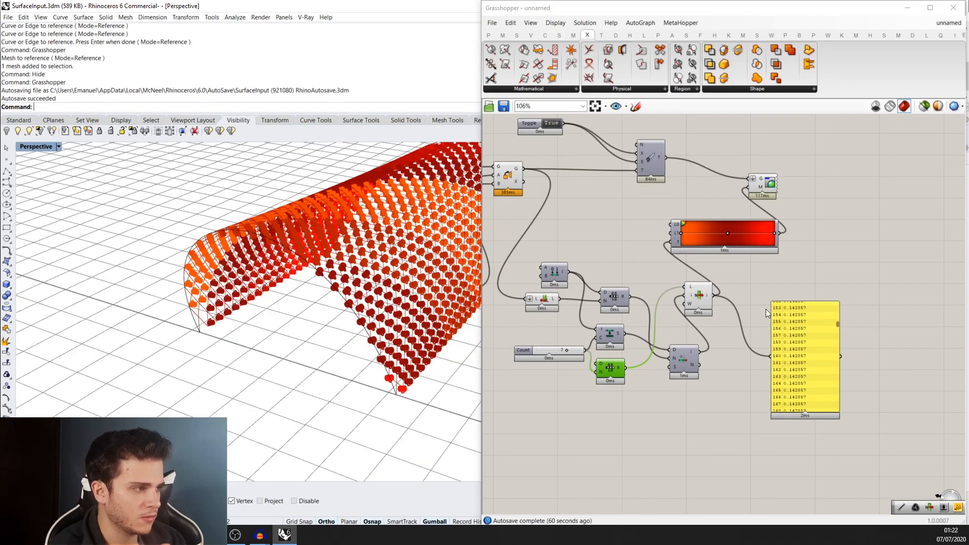
right_click_drag(293, 282, 282, 318)
scroll(281, 318, "up", 4)
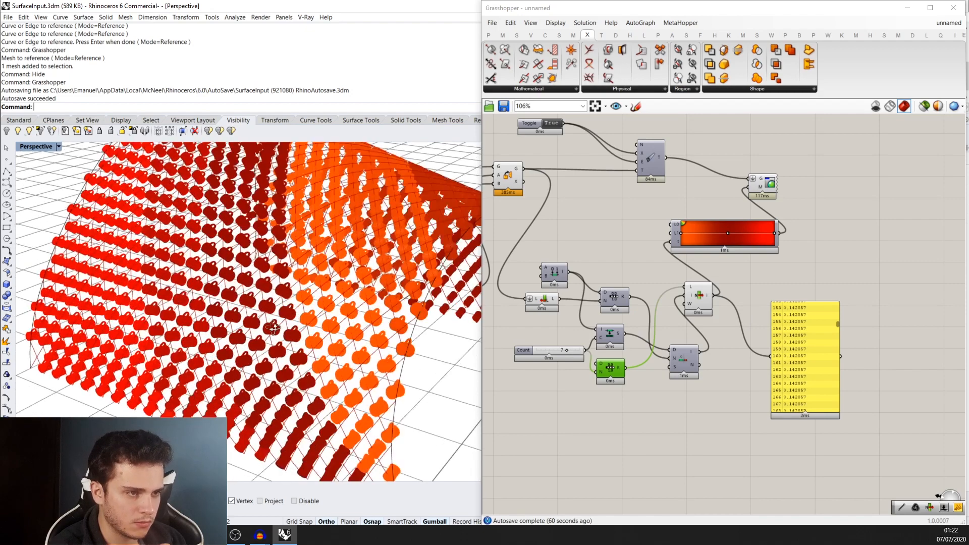
- Set the Count slider to 2 and examine the two-colour grouping on the surface from several angles
scroll(507, 356, "up", 3)
left_click_drag(604, 347, 570, 344)
scroll(302, 319, "down", 5)
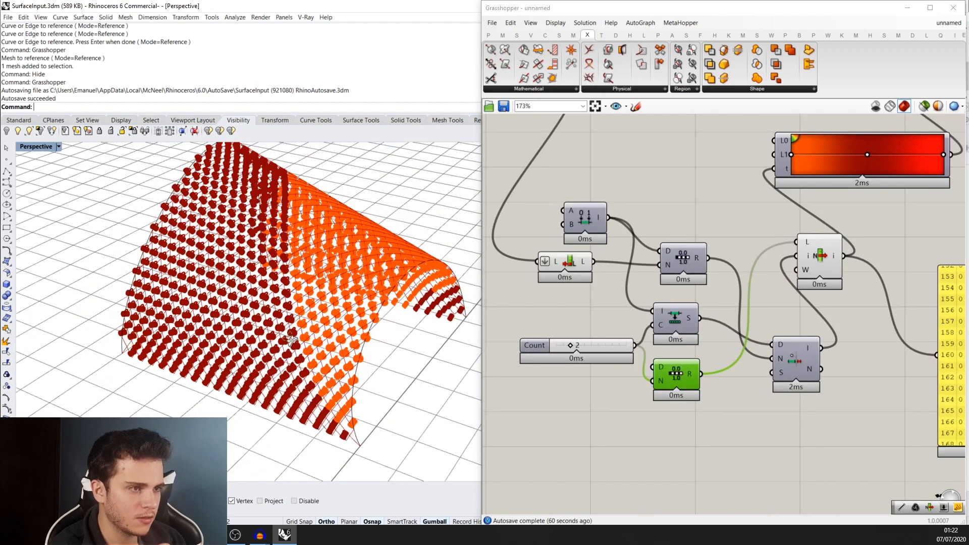
right_click_drag(302, 319, 272, 316)
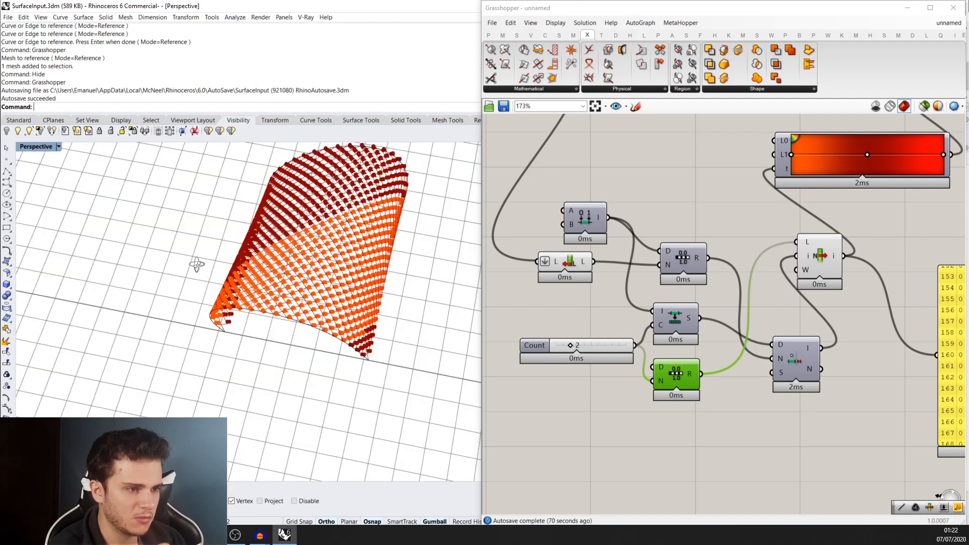
right_click_drag(195, 262, 409, 337)
scroll(572, 343, "up", 2)
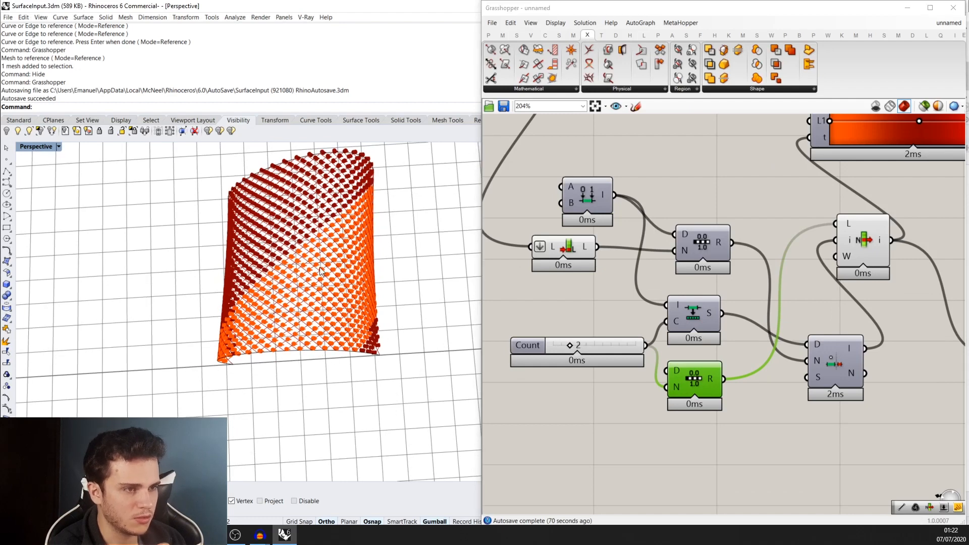
scroll(568, 353, "up", 3)
- Try a Count of 3, return the slider to 7, and compare the colour groups on the surface
left_click_drag(567, 336, 583, 336)
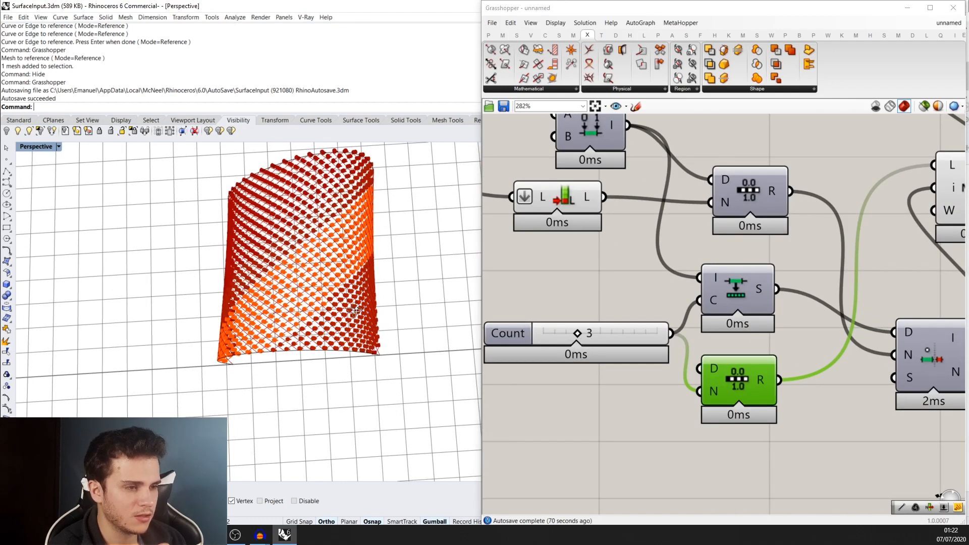
right_click_drag(279, 214, 351, 217)
left_click_drag(577, 333, 624, 333)
right_click_drag(347, 360, 357, 309)
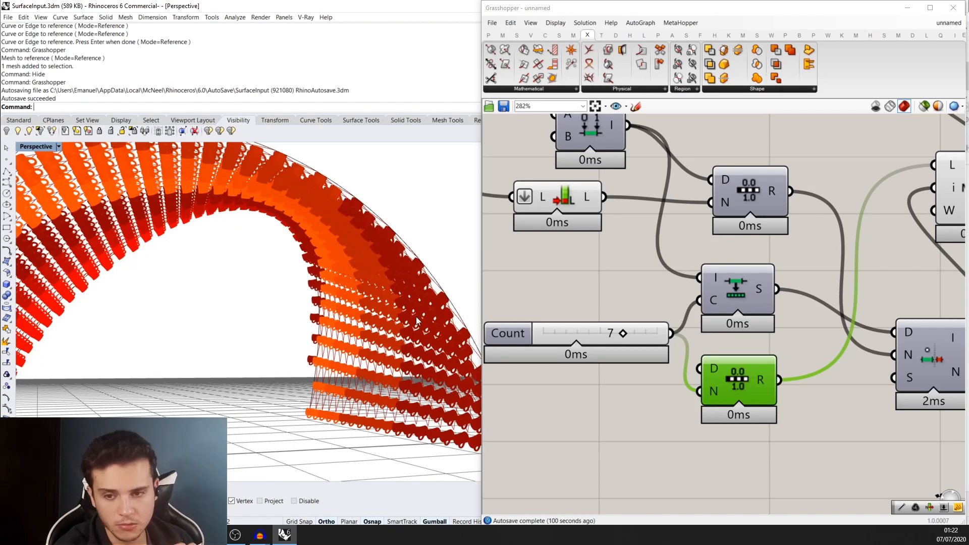
- Move the Custom Preview and Gradient components further right, and place Construct Domain between List Length and the Count slider
scroll(535, 388, "down", 5)
left_click(803, 174)
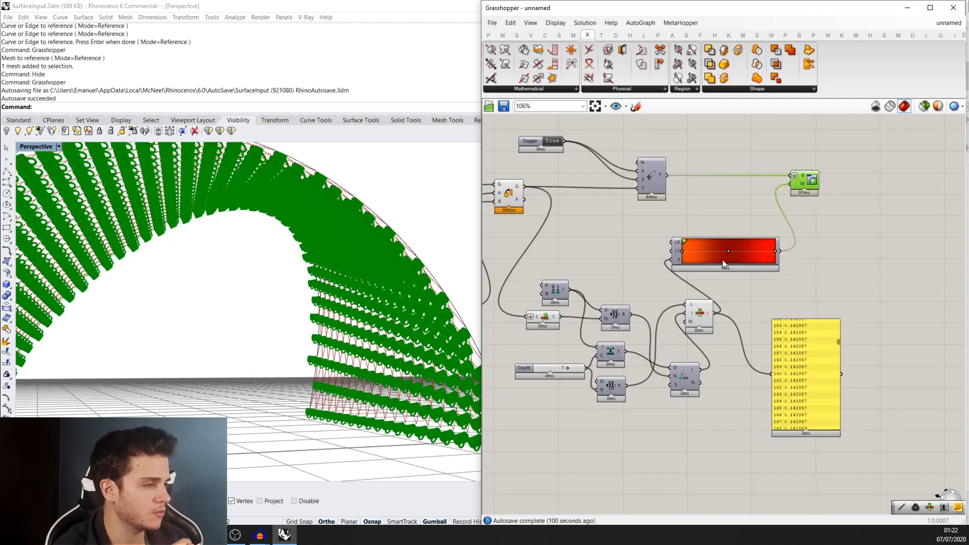
left_click_drag(722, 259, 764, 251)
left_click_drag(807, 376, 812, 375)
scroll(557, 289, "up", 2)
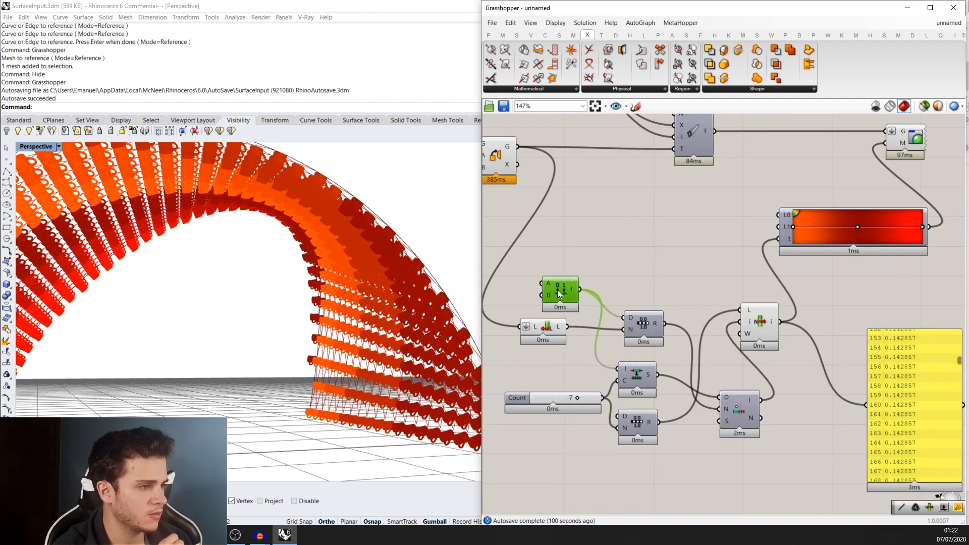
left_click_drag(557, 290, 564, 353)
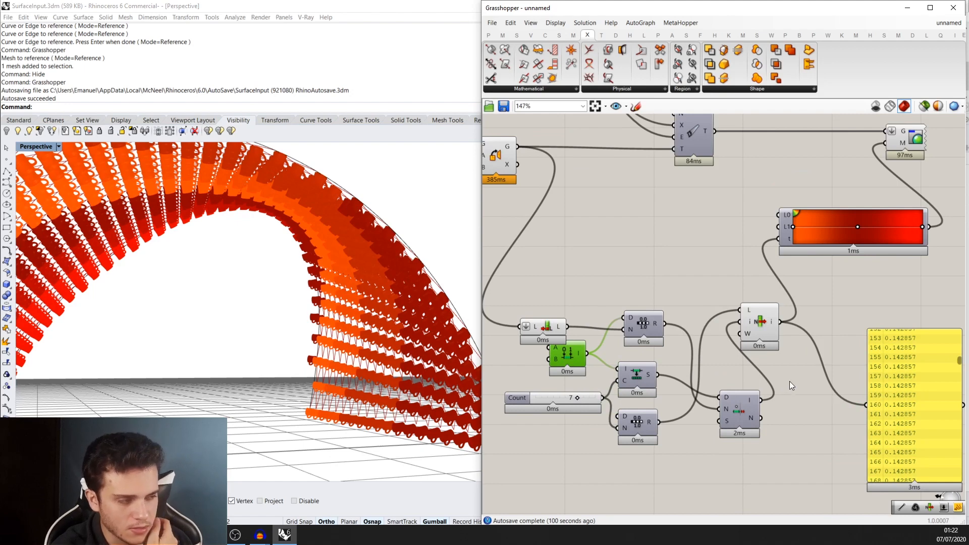
- Output Divide Domain's segments to the panel and review the subdomains
right_click_drag(758, 423, 779, 370)
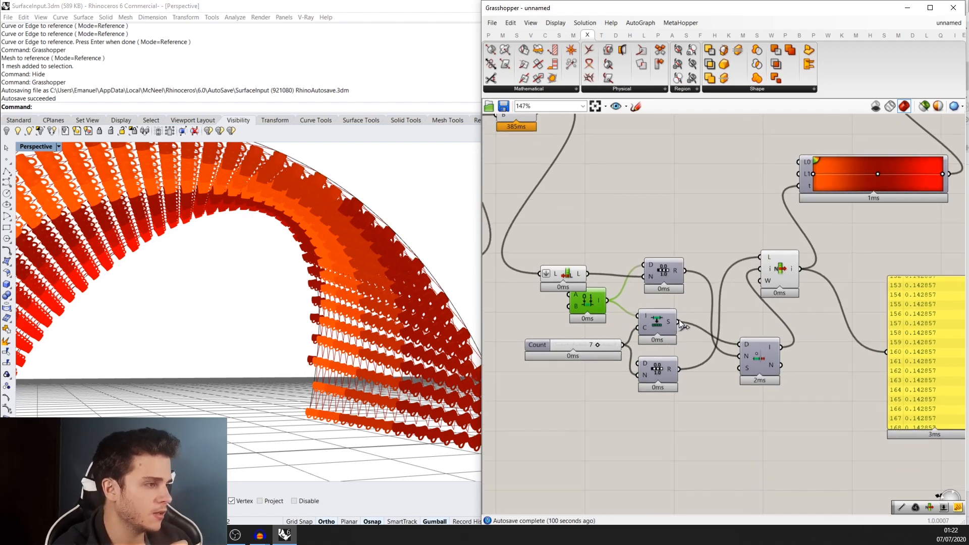
left_click_drag(679, 322, 886, 351)
right_click_drag(883, 359, 801, 326)
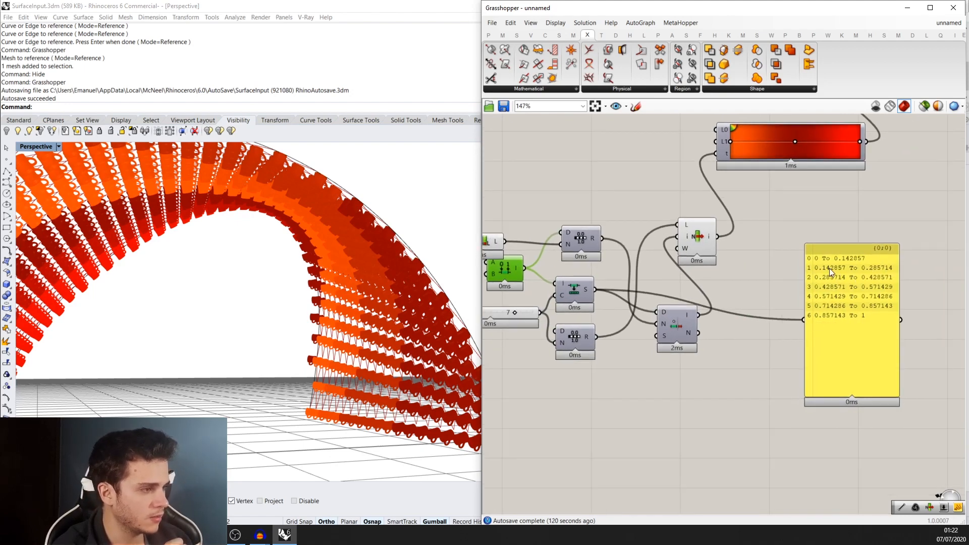
- Output Find Domain's index to the panel and scroll through the indices, tracing its number input back to the original Range
right_click_drag(669, 322, 722, 313)
left_click(723, 313)
left_click_drag(749, 296, 856, 311)
scroll(742, 251, "up", 2)
scroll(656, 293, "down", 2)
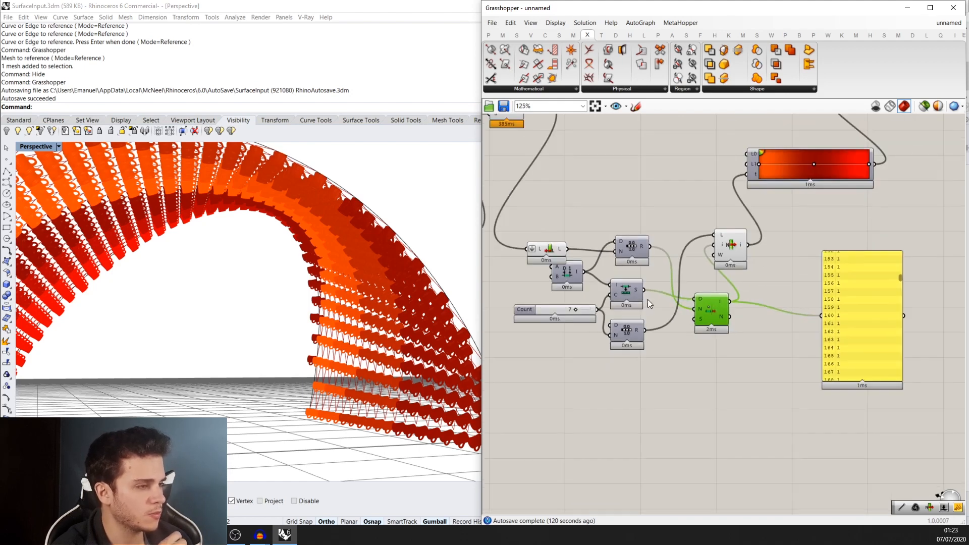
left_click(636, 249)
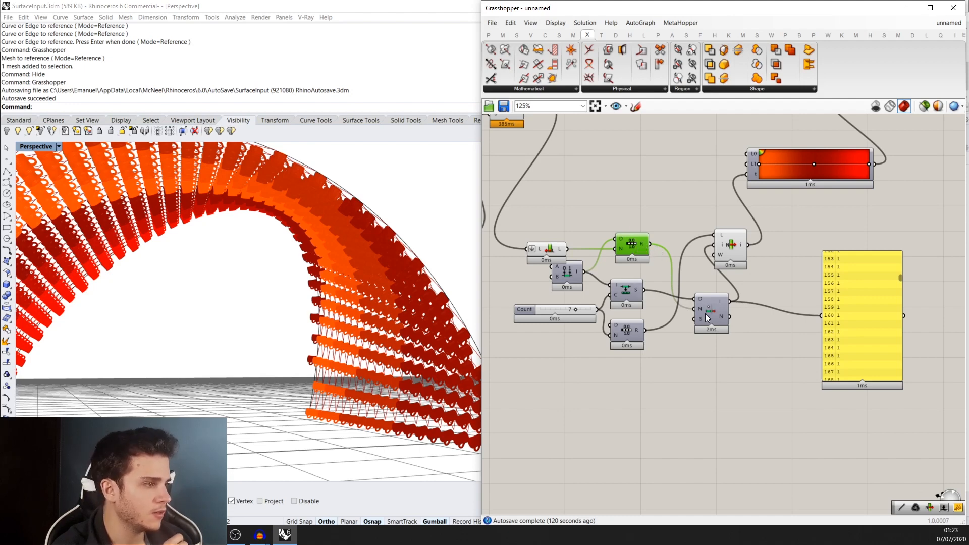
left_click_drag(706, 315, 703, 322)
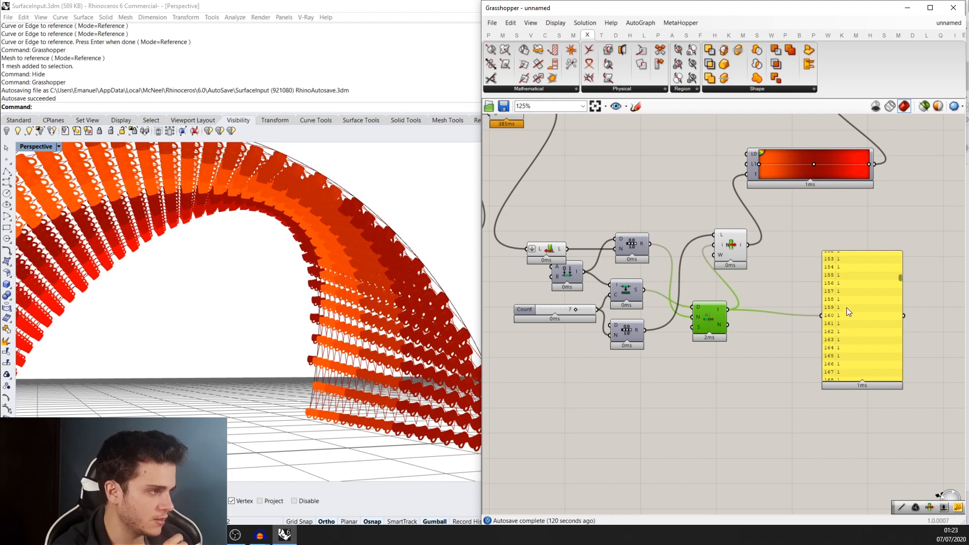
left_click_drag(897, 279, 899, 273)
scroll(858, 285, "up", 3)
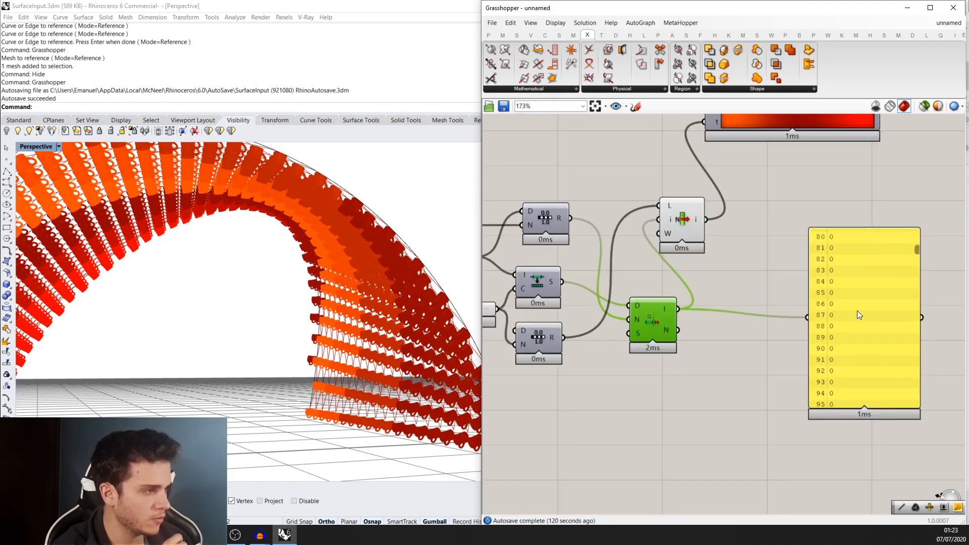
scroll(580, 335, "down", 2)
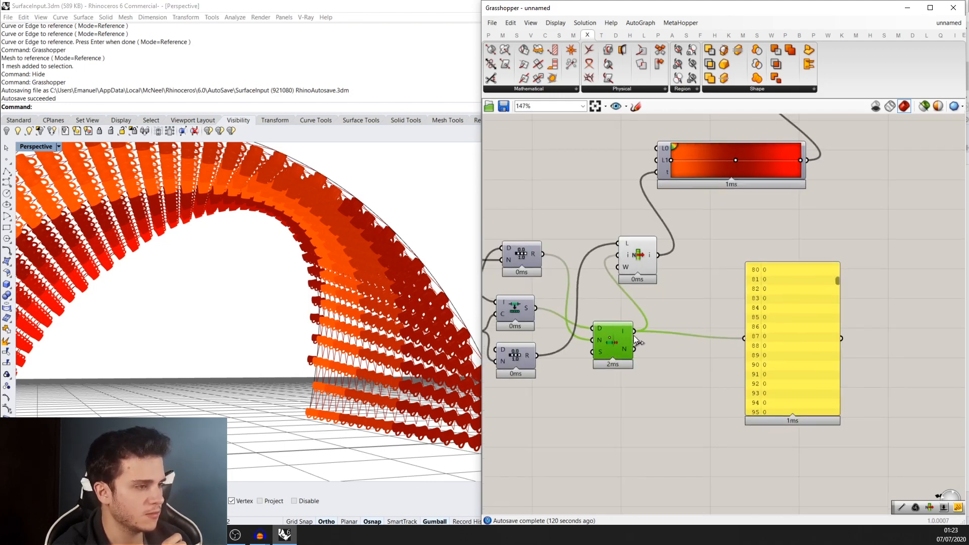
- Highlight the copied Range that feeds List Item, and output List Item's items to the panel for review
right_click_drag(535, 362, 607, 354)
left_click(594, 346)
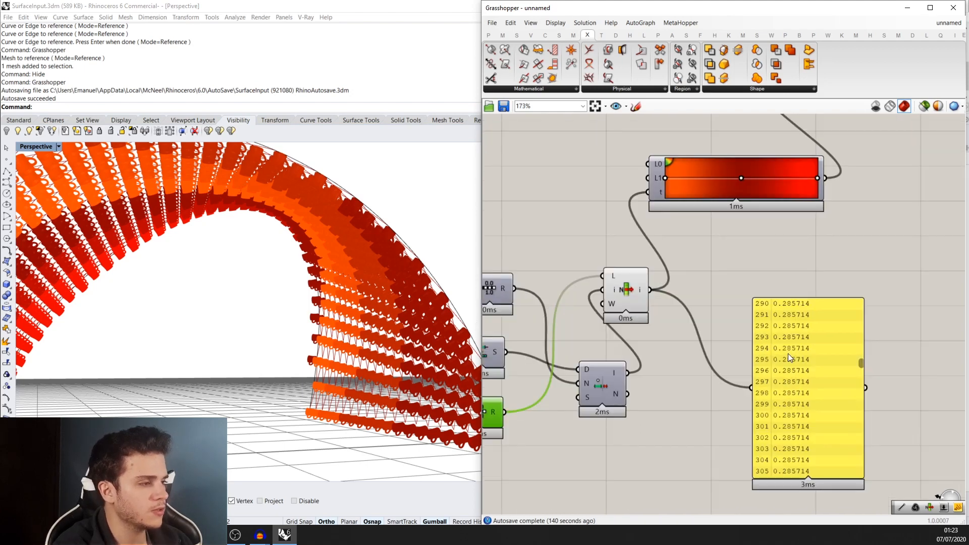
scroll(788, 353, "down", 1)
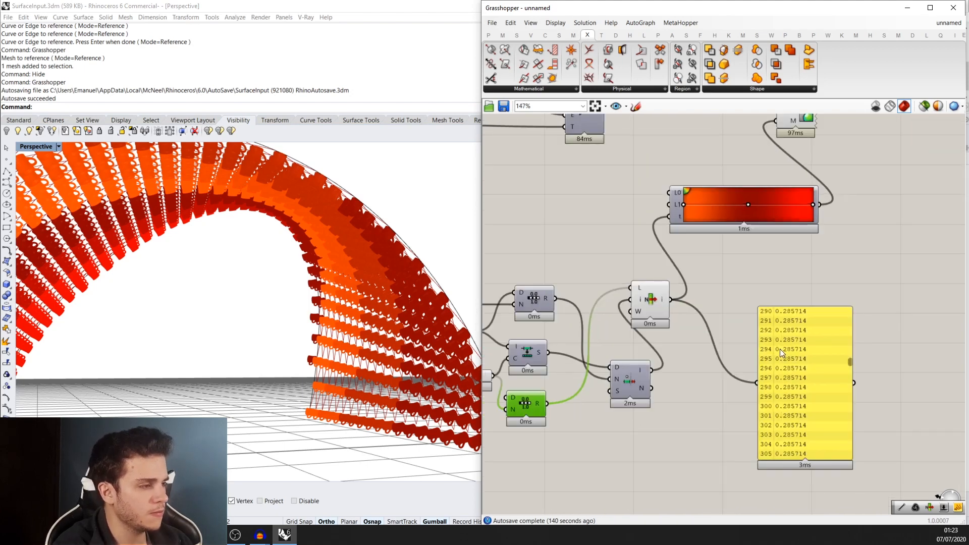
- Delete the panel and move List Item slightly further right, above Find Domain
left_click_drag(780, 350, 787, 349)
scroll(788, 349, "down", 2)
key("Delete")
right_click_drag(681, 326, 750, 307)
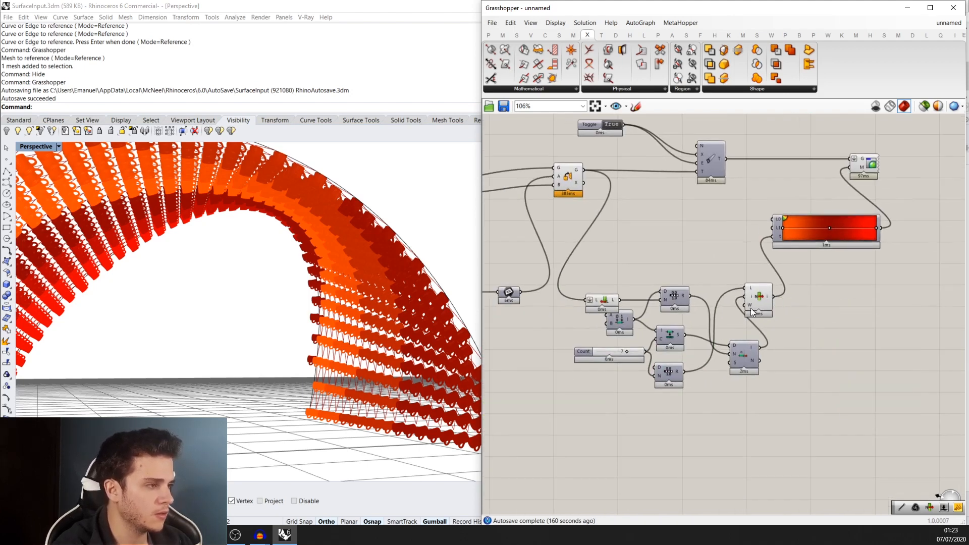
scroll(750, 307, "up", 2)
left_click_drag(742, 304, 787, 313)
middle_click(788, 311)
- Examine the grouped colours on the surface from another angle and locate the two Interpolate components in the definition
scroll(329, 304, "down", 4)
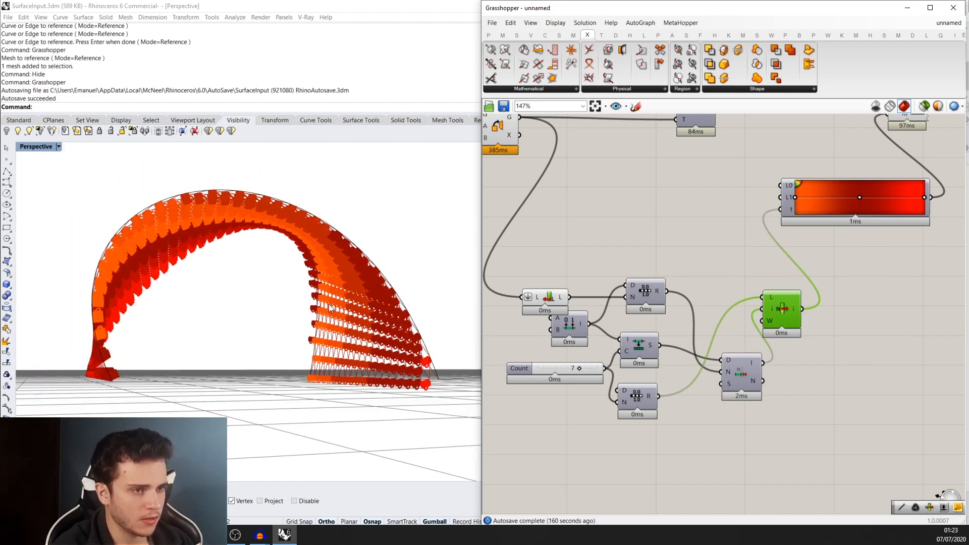
right_click_drag(329, 305, 160, 275)
scroll(158, 272, "down", 2)
scroll(758, 291, "down", 4)
right_click_drag(702, 301, 766, 264)
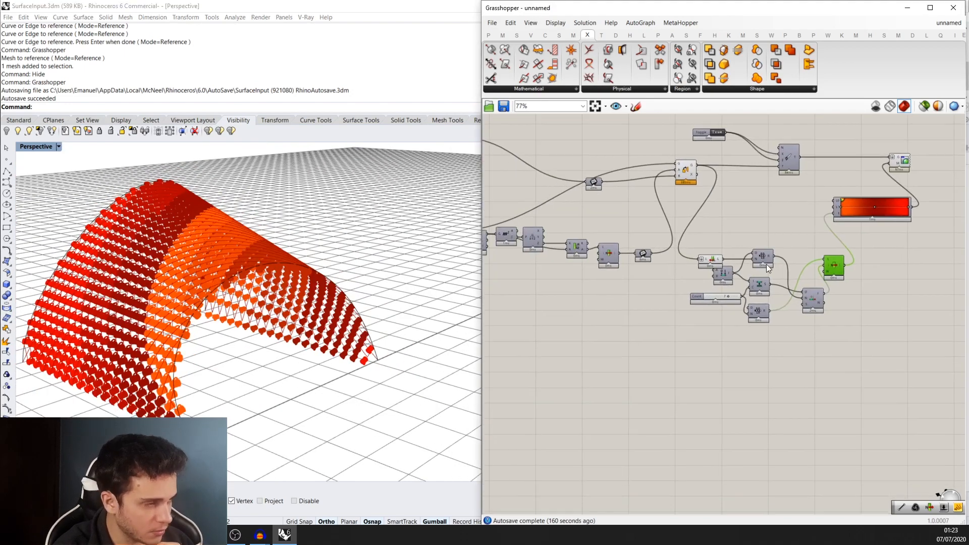
scroll(766, 265, "down", 3)
right_click_drag(563, 276, 654, 264)
scroll(595, 251, "up", 3)
right_click_drag(594, 251, 624, 259)
- Select the two Interpolate components and add a Pipe component below them
left_click_drag(609, 281, 583, 168)
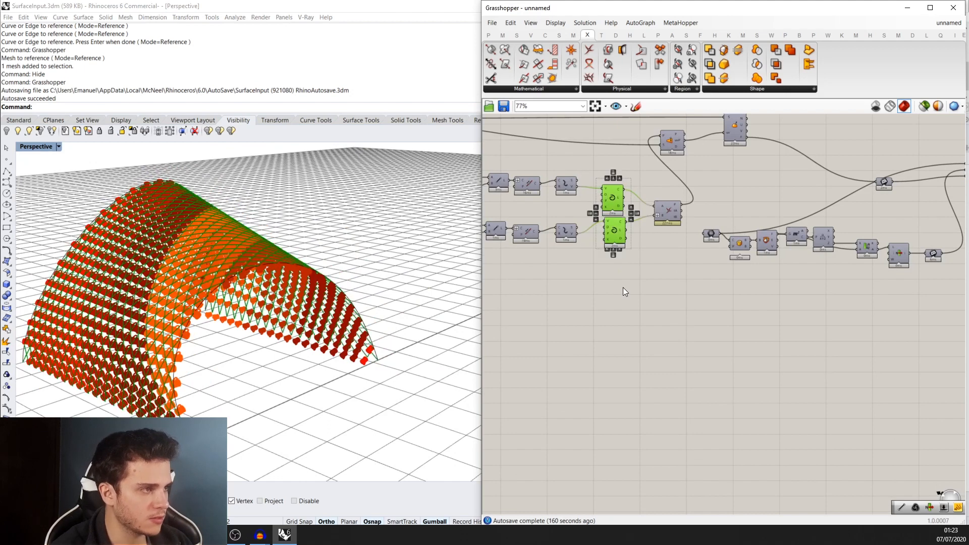
double_click(628, 307)
type("pi")
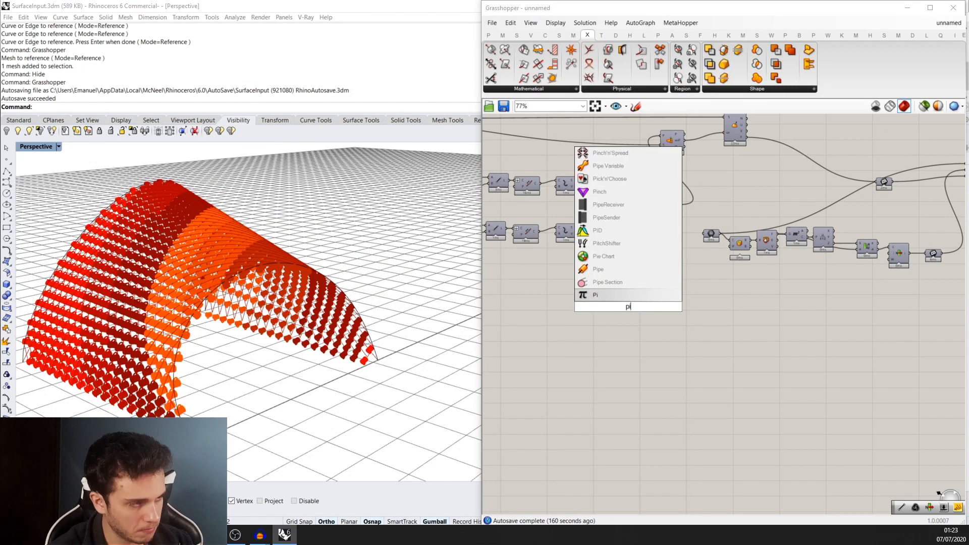
type("pe")
left_click(635, 292)
- Connect the curves of the two Interpolate components to Pipe components placed below them
scroll(605, 203, "up", 2)
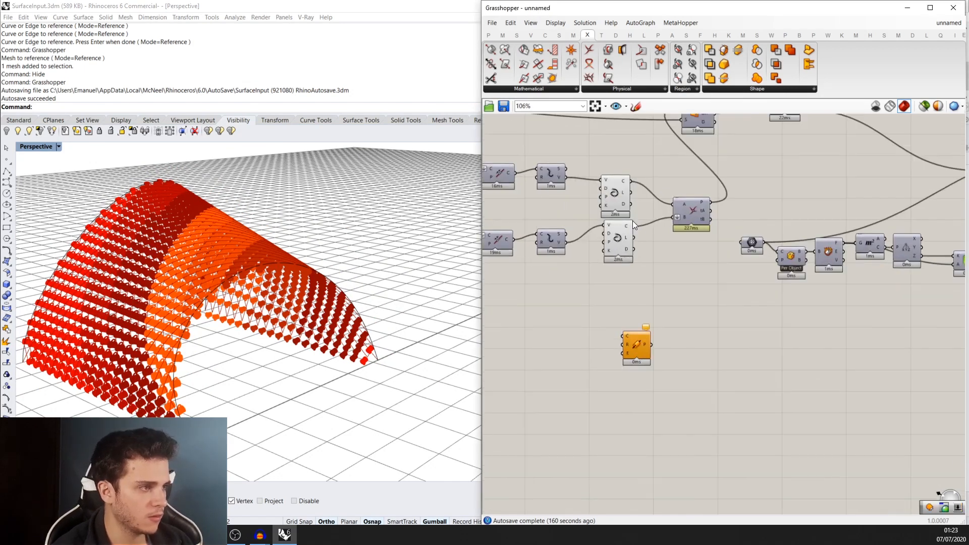
left_click_drag(634, 226, 686, 345)
left_click_drag(699, 302, 746, 356)
- Duplicate the upper Interpolate component and place the copy just above the original
scroll(733, 227, "down", 3)
right_click_drag(733, 227, 734, 291)
scroll(707, 206, "down", 2)
right_click_drag(537, 209, 602, 241)
scroll(586, 231, "up", 3)
scroll(816, 319, "down", 1)
right_click_drag(815, 319, 686, 326)
scroll(690, 301, "up", 1)
left_click_drag(689, 300, 658, 240, "alt")
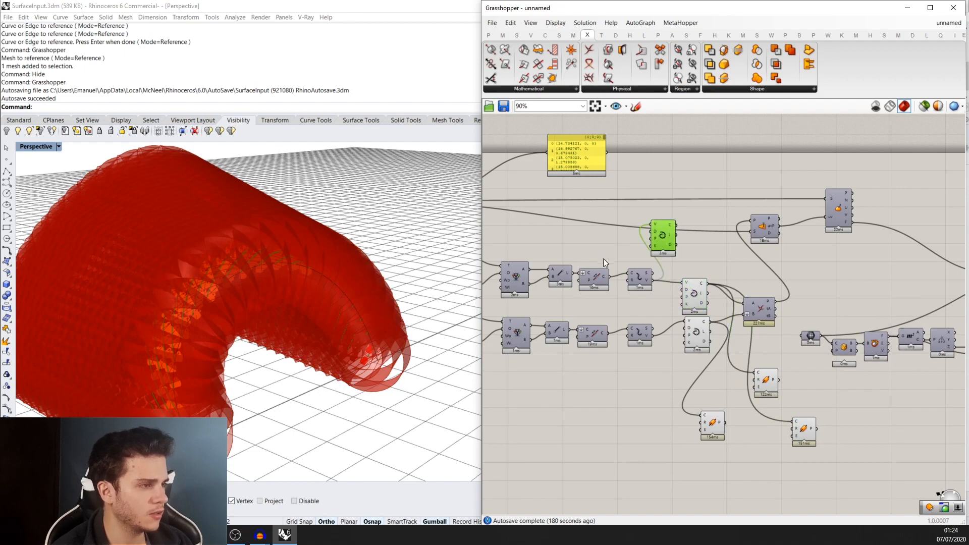
- Connect Divide Surface's points to the vertices input of the copied Interpolate component
right_click_drag(598, 259, 710, 260)
scroll(711, 260, "down", 2)
scroll(600, 233, "up", 5)
scroll(572, 229, "down", 4)
left_click_drag(570, 205, 782, 244)
- Move the copied Interpolate component down below the Pipe components
scroll(784, 244, "up", 3)
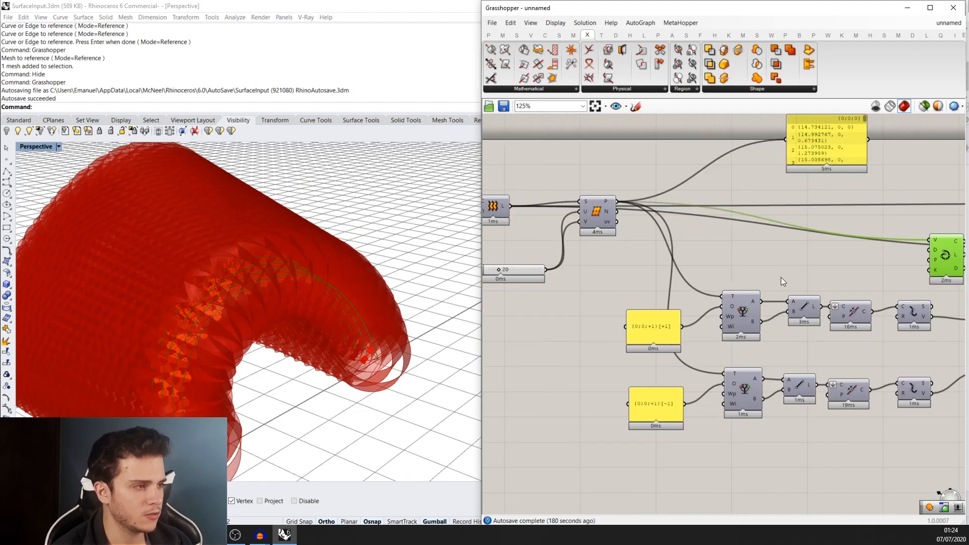
scroll(339, 332, "up", 2)
scroll(174, 292, "up", 4)
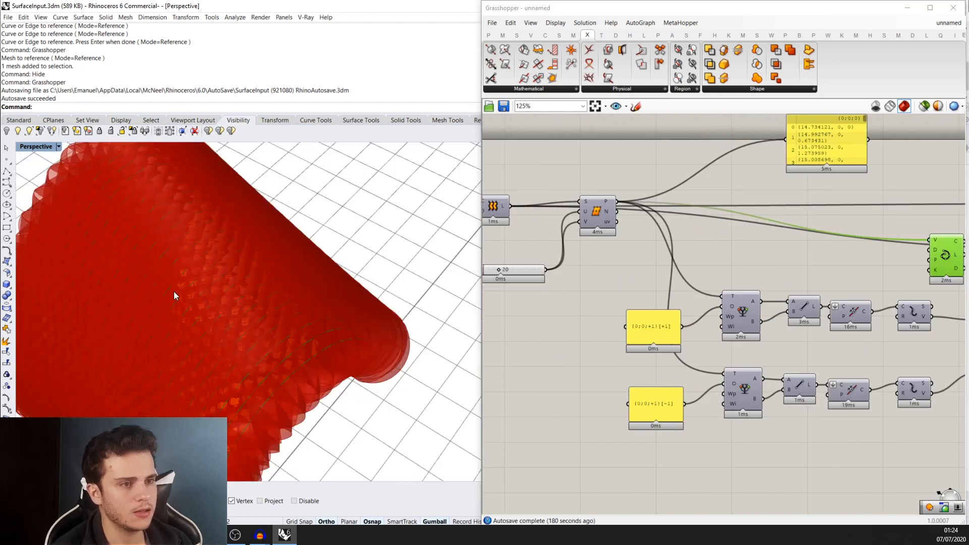
scroll(785, 328, "down", 5)
left_click_drag(769, 247, 817, 469)
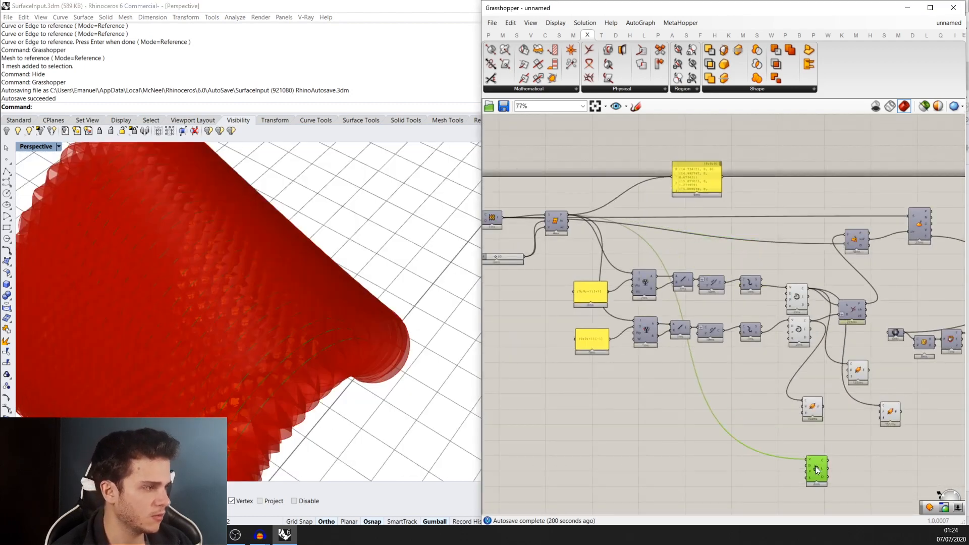
right_click_drag(815, 435, 734, 336)
scroll(735, 337, "up", 1)
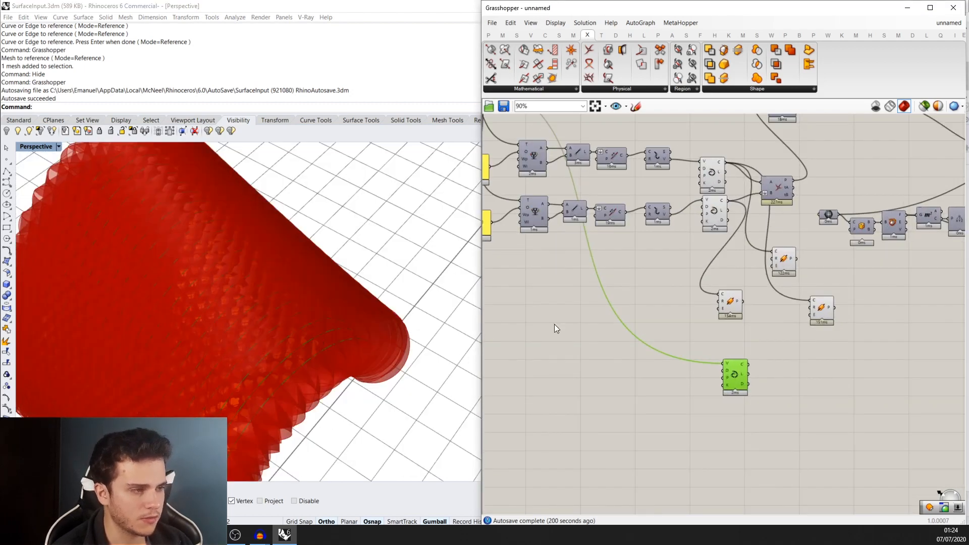
- Add a third Pipe component beside the lowest Interpolate component and feed it that component's curves
scroll(795, 354, "up", 1)
right_click_drag(353, 347, 435, 299)
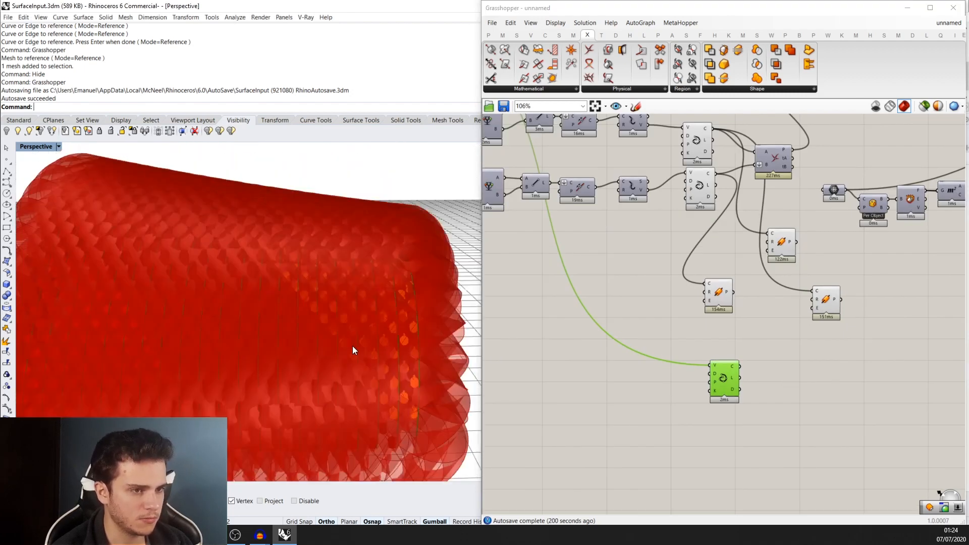
scroll(576, 345, "up", 1)
left_click_drag(619, 272, 717, 360)
scroll(678, 376, "up", 2)
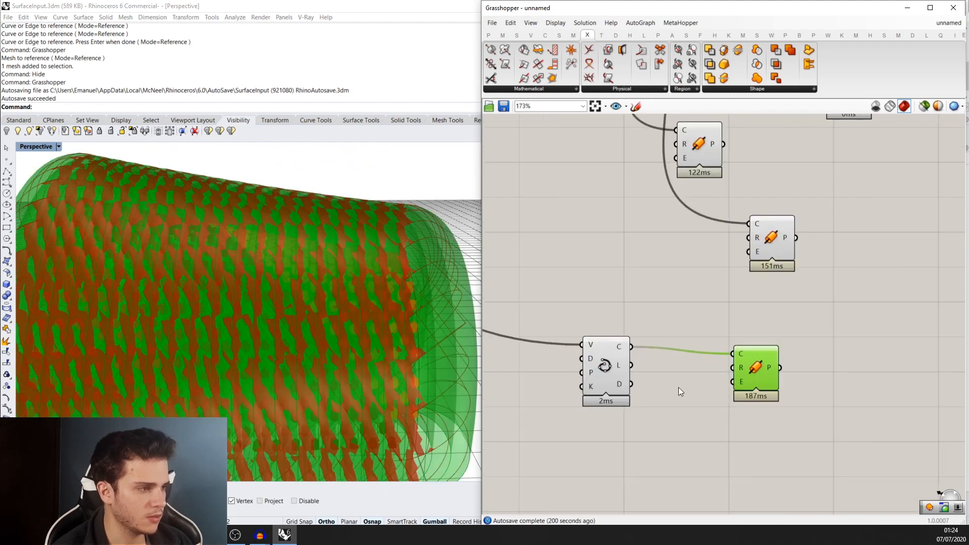
- Add a number slider set to 0.05 and connect it to the third Pipe's radius input
double_click(679, 417)
type("slider")
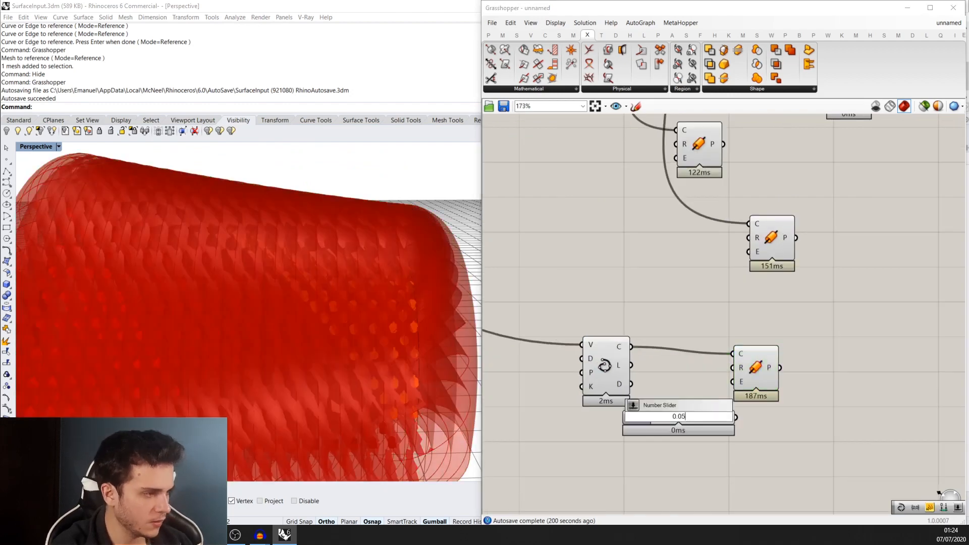
key("Return")
scroll(679, 416, "up", 2)
left_click_drag(693, 433, 745, 351)
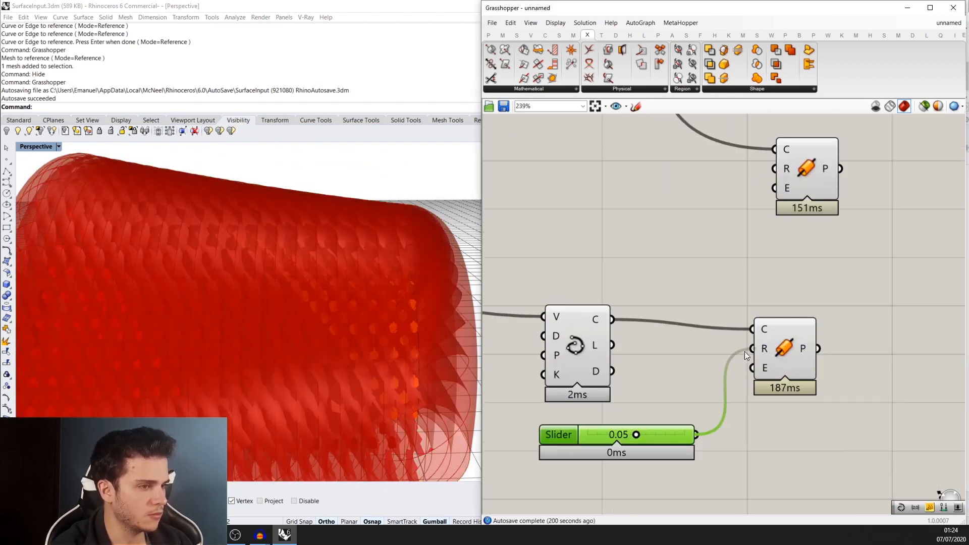
- Duplicate the 0.05 slider twice and connect each copy to the radius of one of the two upper Pipe components
left_click_drag(668, 432, 680, 235, "alt")
right_click_drag(680, 234, 672, 343)
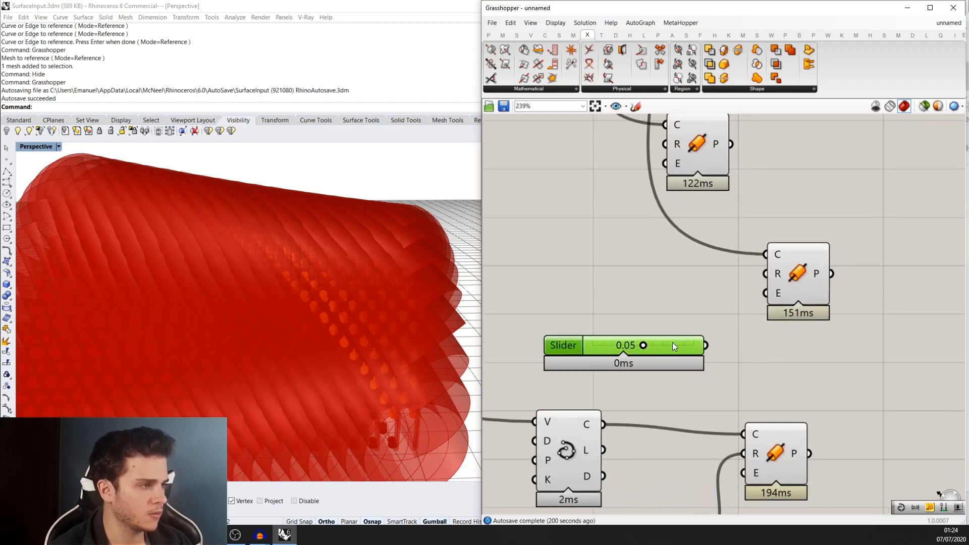
left_click_drag(714, 345, 770, 284)
left_click_drag(682, 336, 624, 223, "alt")
right_click_drag(625, 223, 639, 286)
left_click_drag(657, 281, 669, 216)
- Set the radius sliders of all three Pipe components to 0.03
right_click_drag(438, 277, 278, 305)
scroll(279, 305, "up", 6)
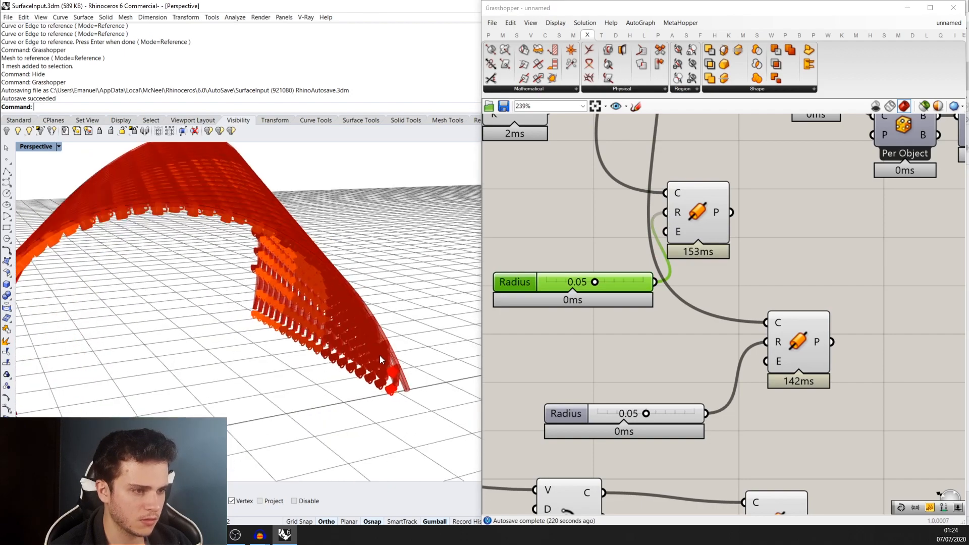
right_click_drag(631, 408, 667, 366)
left_click_drag(676, 372, 643, 368)
scroll(649, 384, "down", 3)
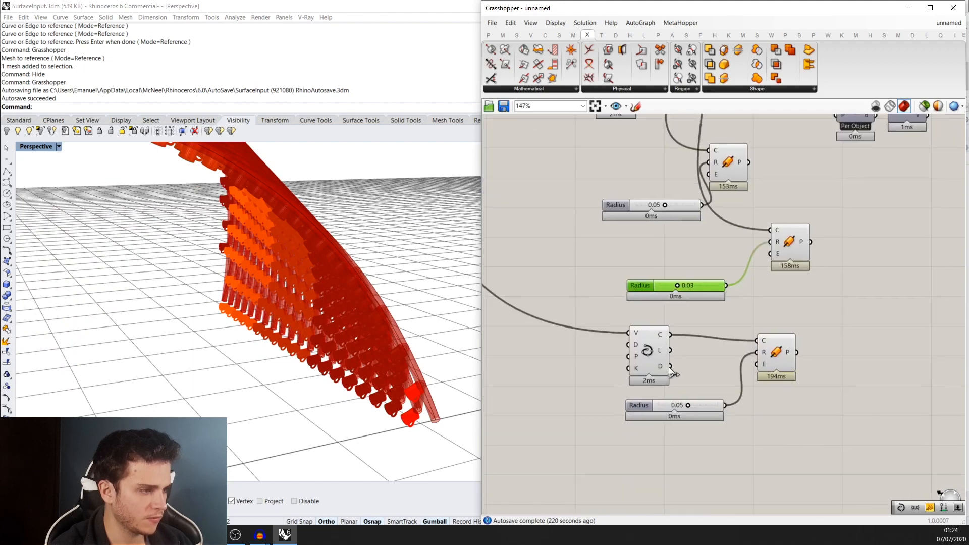
scroll(668, 367, "up", 2)
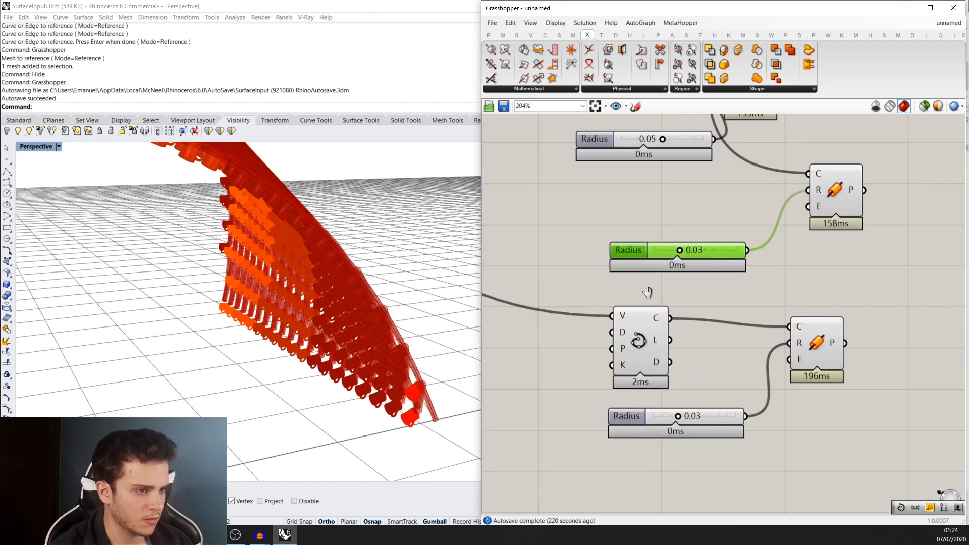
scroll(677, 414, "down", 3)
scroll(676, 283, "up", 3)
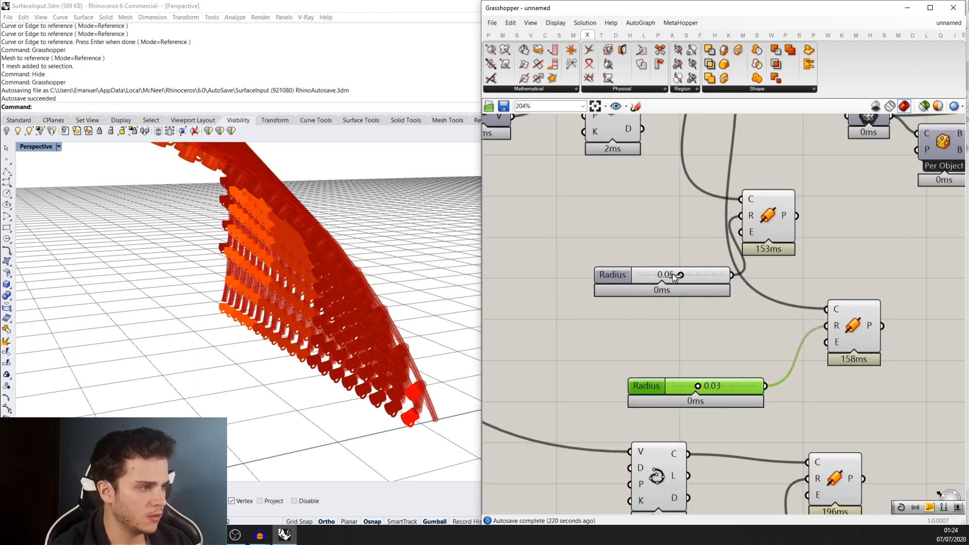
left_click_drag(673, 274, 664, 274)
- Examine how the thinner pipes meet the surface elements, up close at the arch's lower end and across the whole structure
scroll(416, 383, "up", 8)
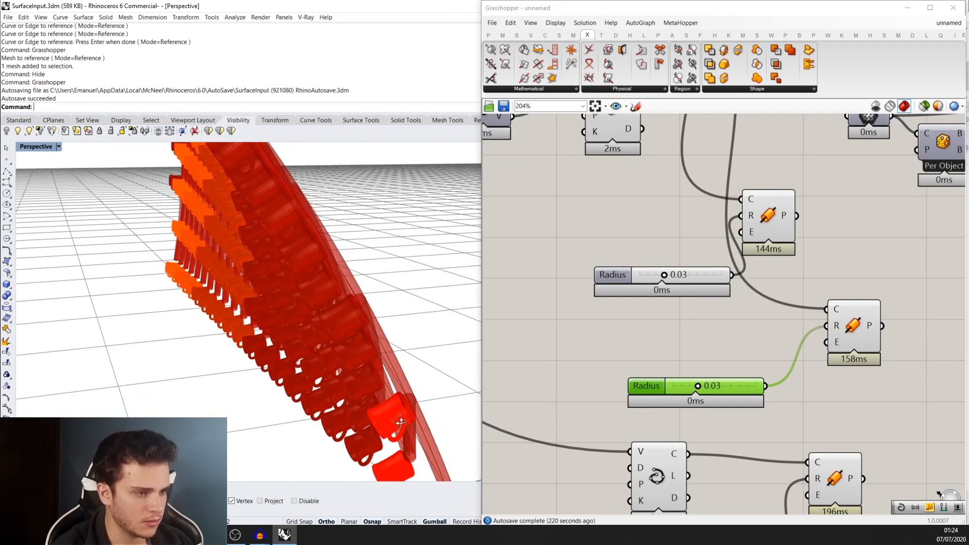
right_click_drag(406, 410, 405, 339)
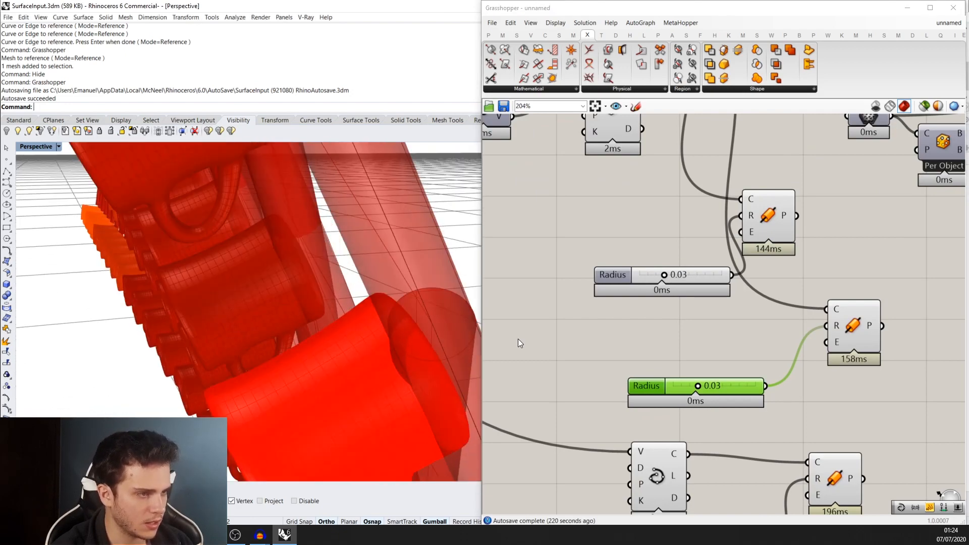
scroll(519, 343, "down", 3)
scroll(360, 332, "down", 8)
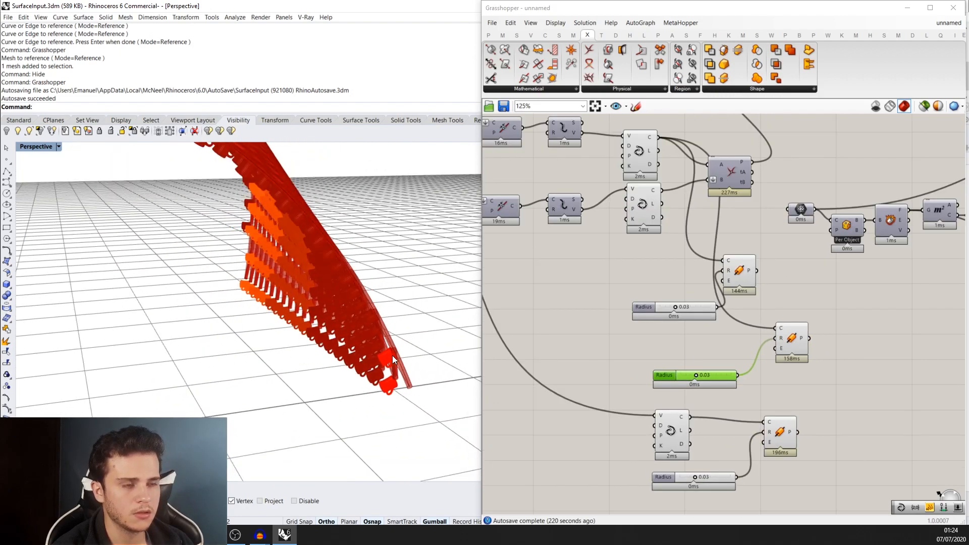
scroll(392, 356, "down", 6)
scroll(686, 333, "down", 3)
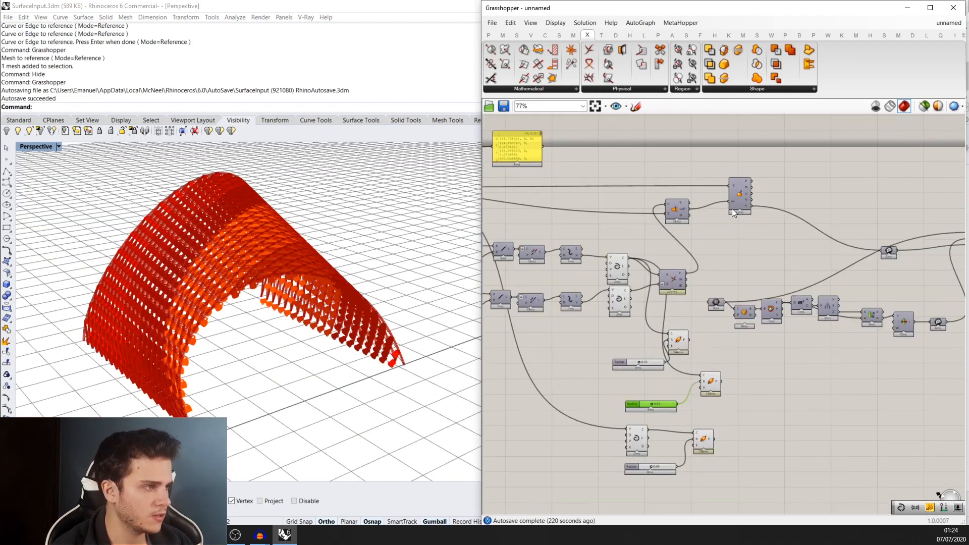
- Place a Move component beyond the Evaluate Surface component
scroll(732, 208, "up", 2)
left_click(737, 203)
scroll(665, 244, "up", 3)
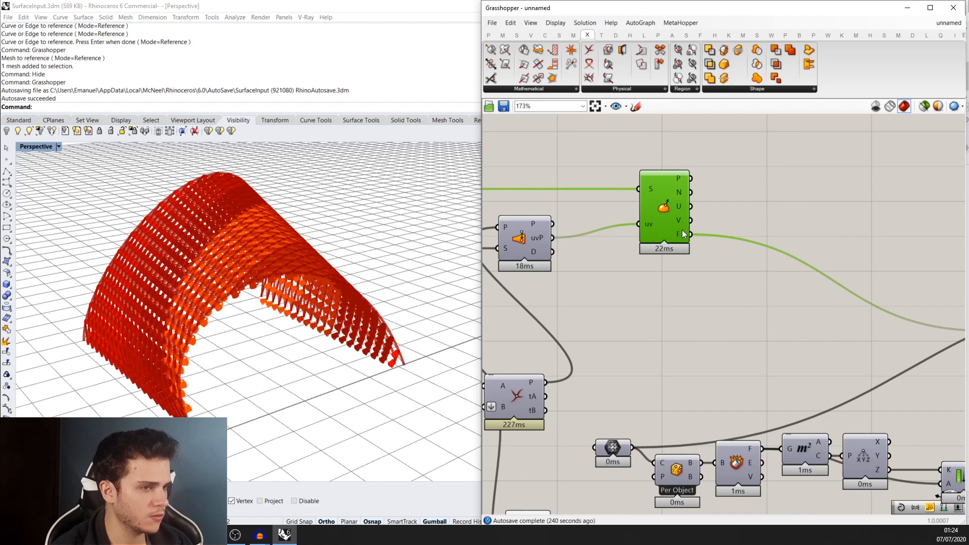
scroll(679, 275, "down", 3)
double_click(736, 245)
type("m")
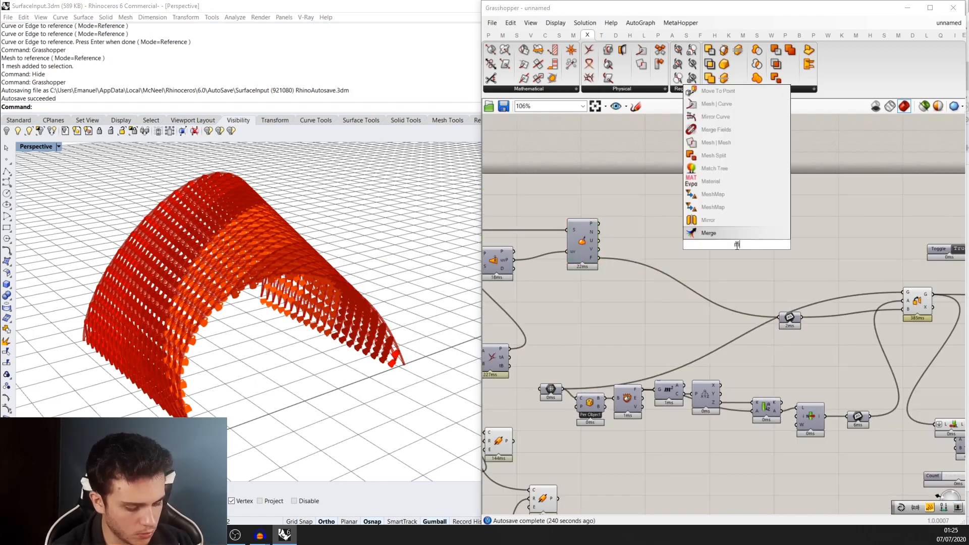
type("ove")
key("Return")
scroll(747, 254, "up", 1)
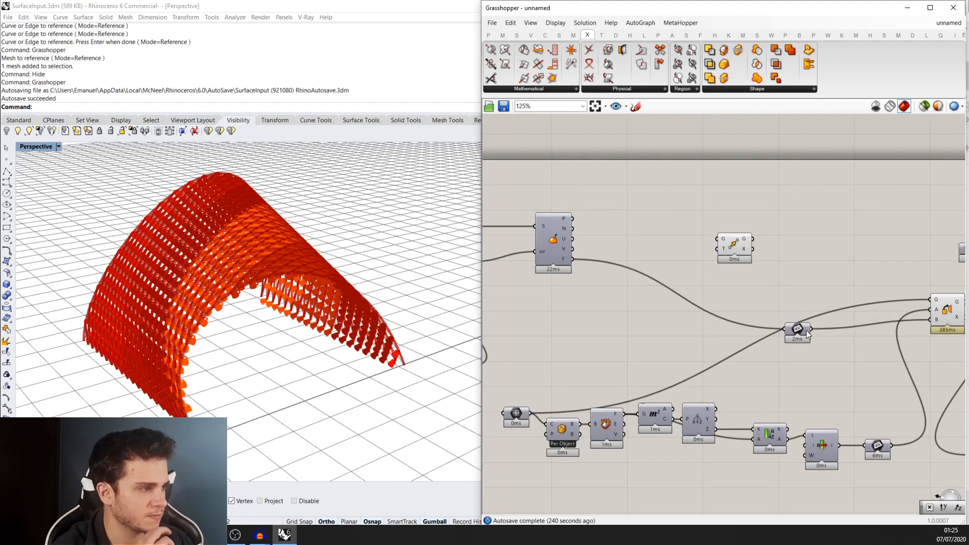
- Reposition the Plane parameter nearer Evaluate Surface and connect its planes to the Move component's geometry input
left_click_drag(784, 328, 715, 301)
left_click_drag(784, 328, 715, 238)
left_click_drag(734, 244, 737, 251)
scroll(589, 234, "up", 2)
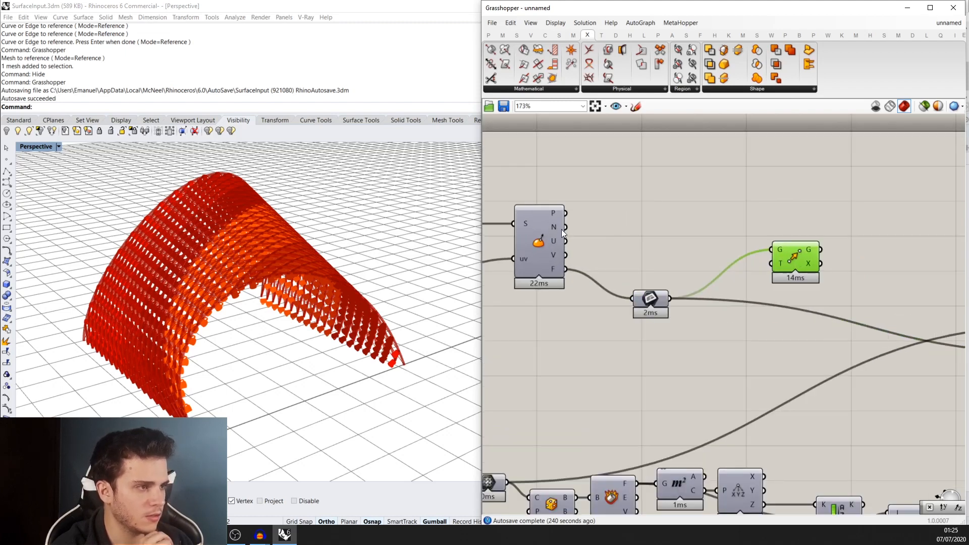
- Add a Vector Display component, using Evaluate Surface's points as anchors and its normals as vectors
scroll(558, 227, "up", 3)
left_click(749, 250)
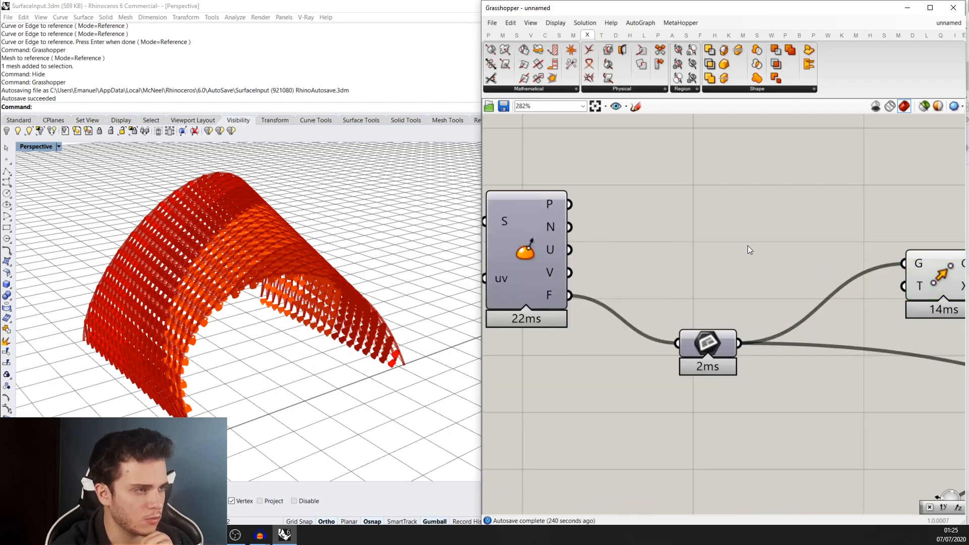
double_click(750, 250)
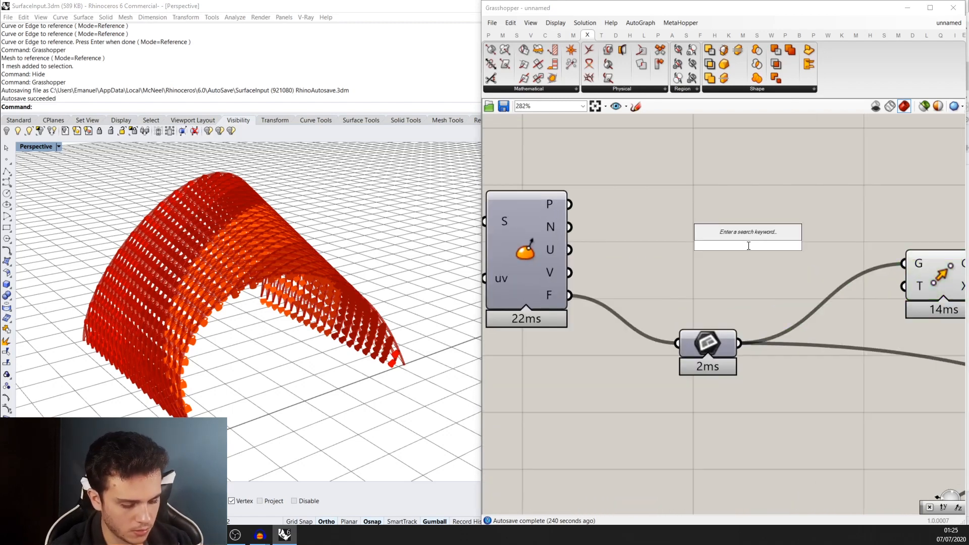
type("vector")
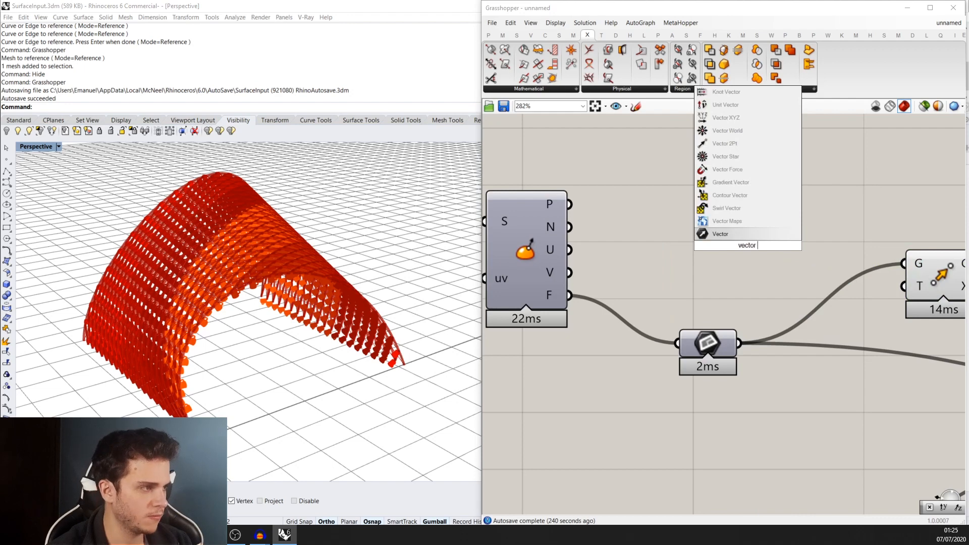
type(" di")
key("Up")
key("Return")
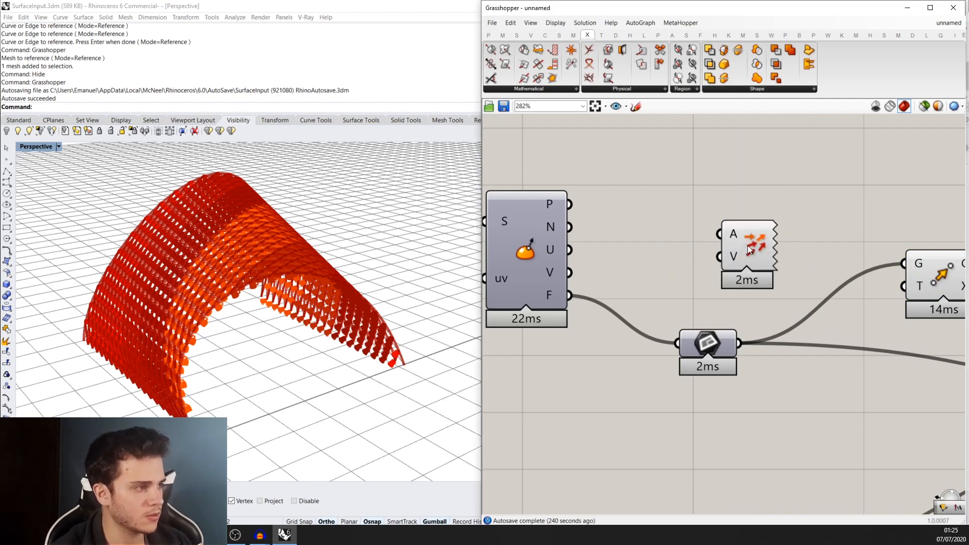
scroll(606, 232, "up", 1)
mouse_move(551, 231)
left_mouse_down()
mouse_move(727, 265)
mouse_move(580, 201)
mouse_move(551, 204)
left_mouse_up()
- Examine the direction of the surface normals along the arch and delete the Vector Display component
right_click_drag(229, 307, 150, 306)
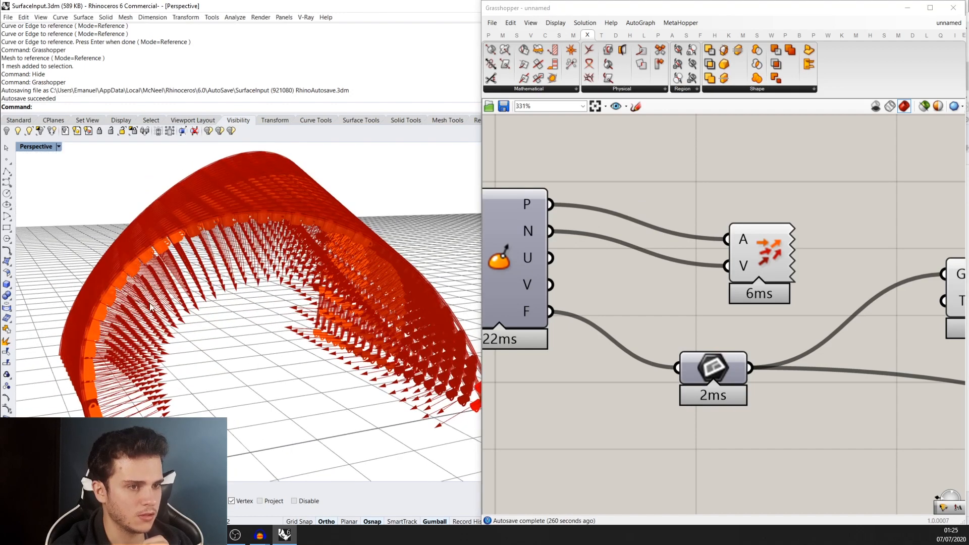
scroll(368, 319, "down", 2)
right_click_drag(801, 312, 762, 307)
scroll(342, 352, "up", 5)
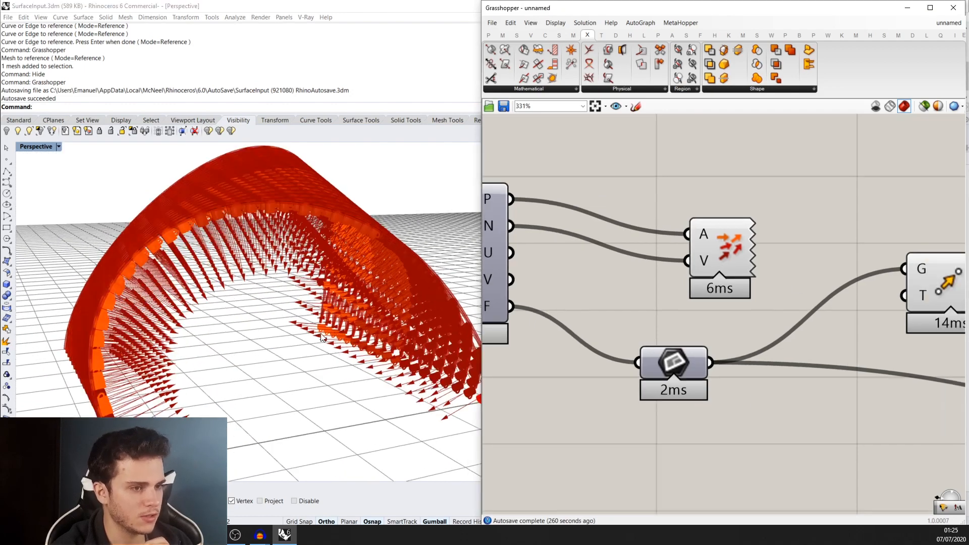
scroll(237, 225, "down", 5)
right_click_drag(708, 229, 634, 224)
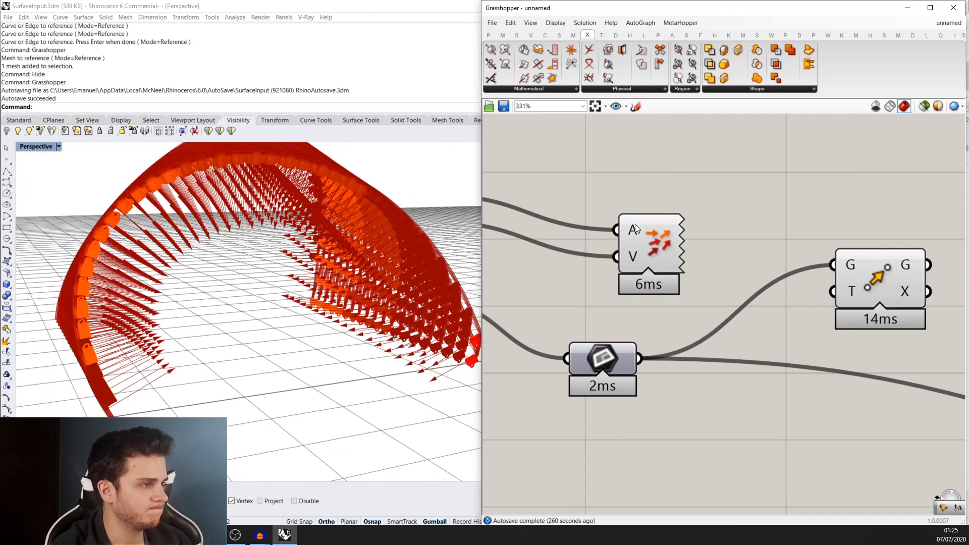
left_click(651, 246)
key("Delete")
- Unitize the vectors of Evaluate Surface's normal output
scroll(651, 247, "down", 2)
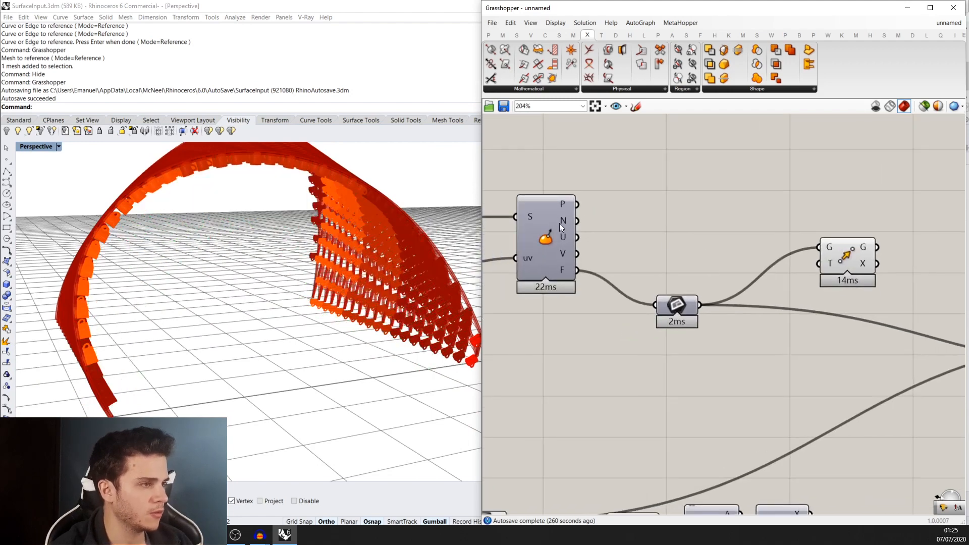
right_click(571, 221)
left_click(605, 279)
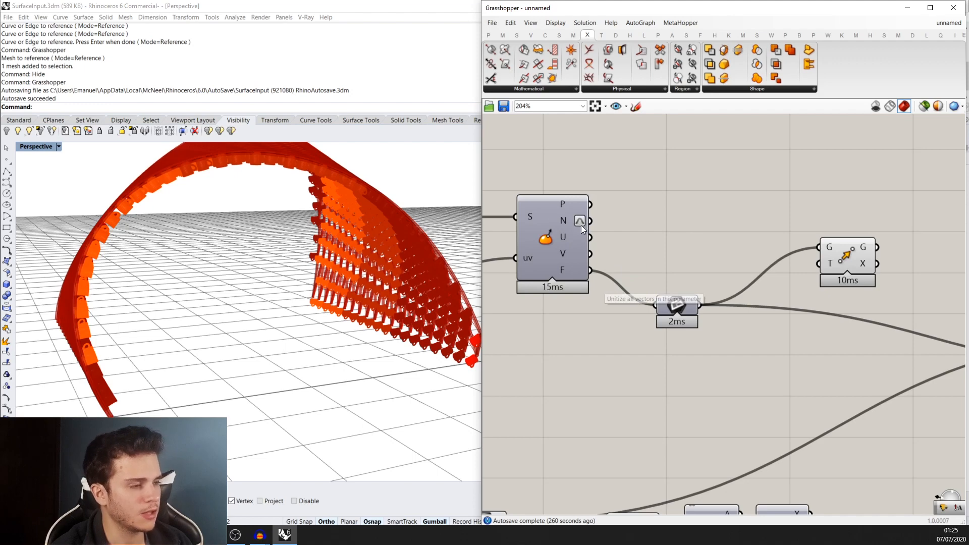
- Add a Multiplication component and place it between Evaluate Surface and the Move component
scroll(580, 225, "up", 2)
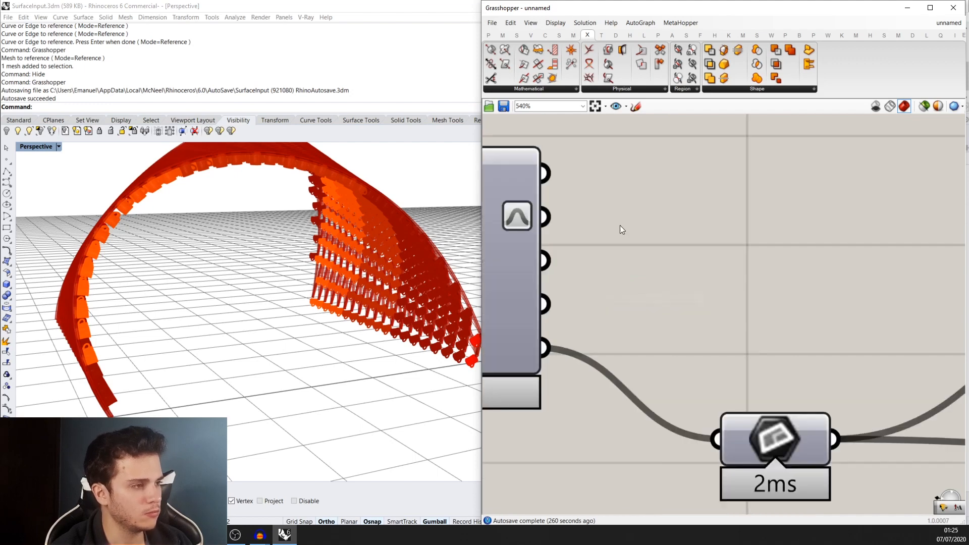
double_click(688, 246)
type("mul")
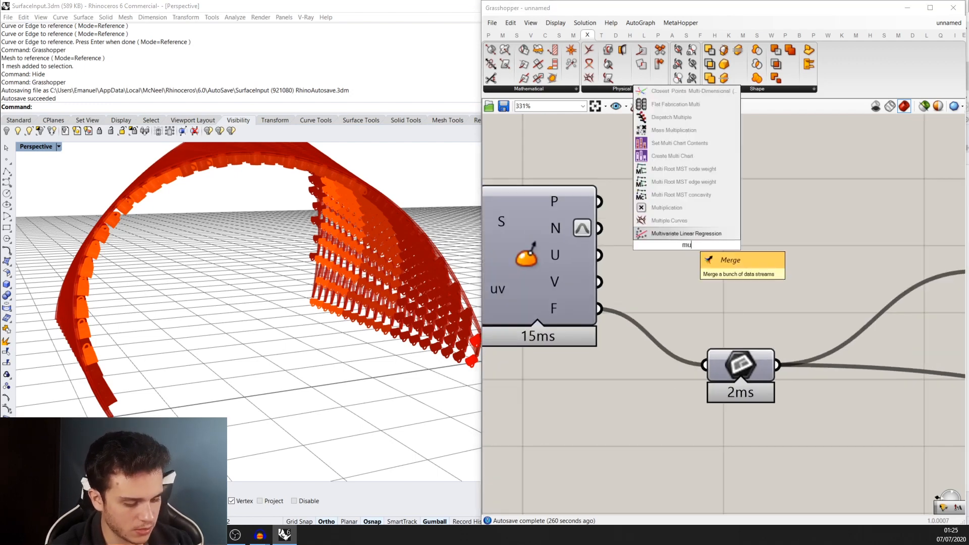
key("Up")
key("Up")
key("Return")
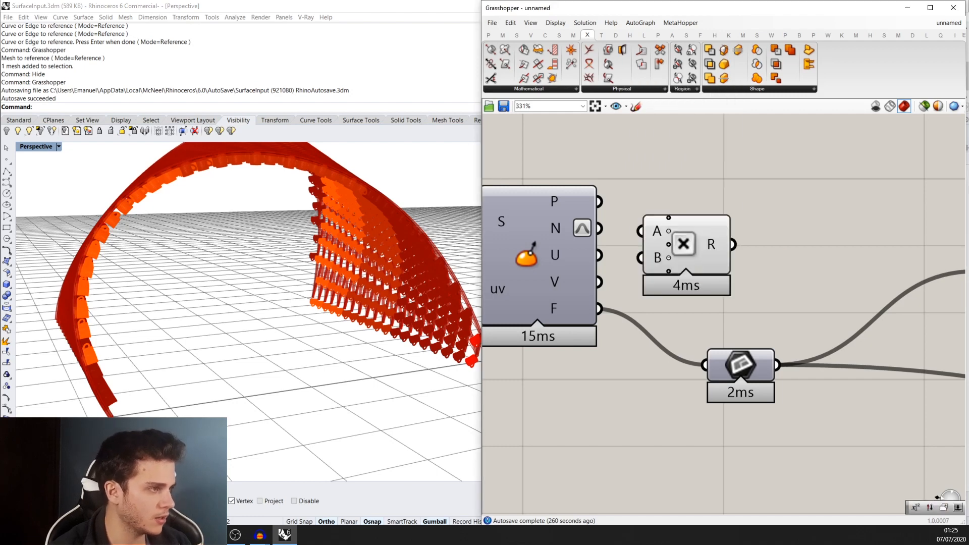
scroll(700, 247, "down", 1)
left_click_drag(700, 247, 791, 253)
scroll(788, 253, "down", 2)
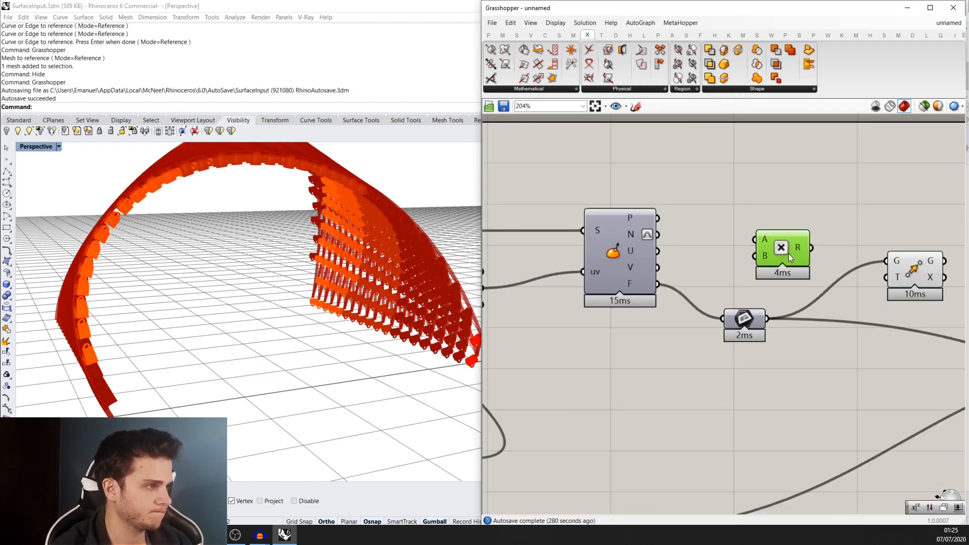
- Connect the unitized normals to Multiplication's first input and its result to the Move component's motion vector
left_click_drag(573, 234, 740, 306)
left_click_drag(800, 280, 801, 277)
left_click(825, 271)
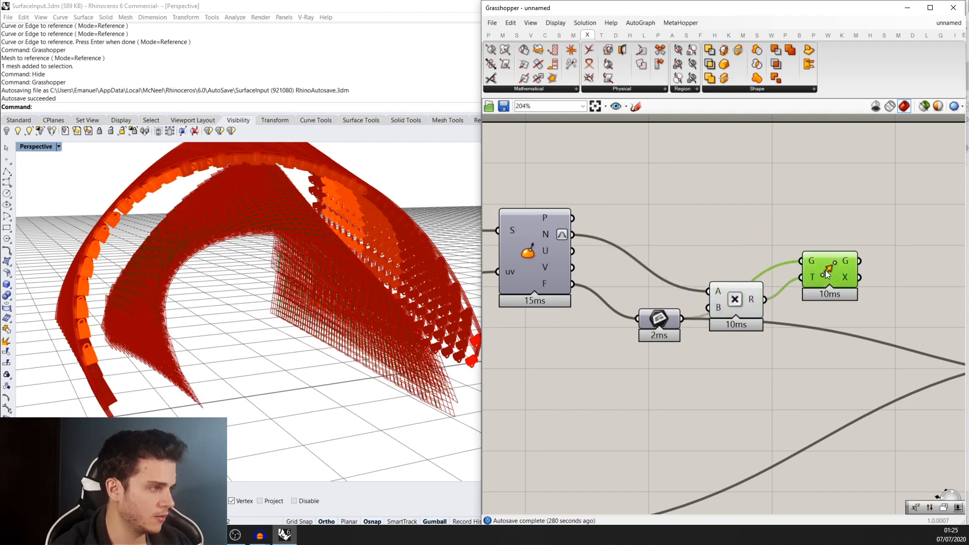
- Connect the 0.03 Radius slider to the Multiplication component's second input and place the component lower, near the Move component
scroll(828, 273, "down", 4)
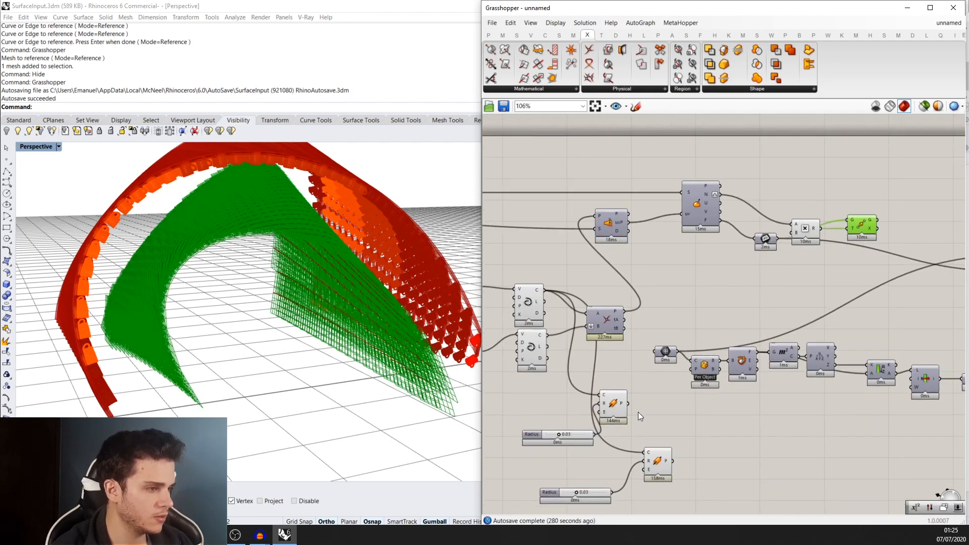
scroll(608, 448, "up", 1)
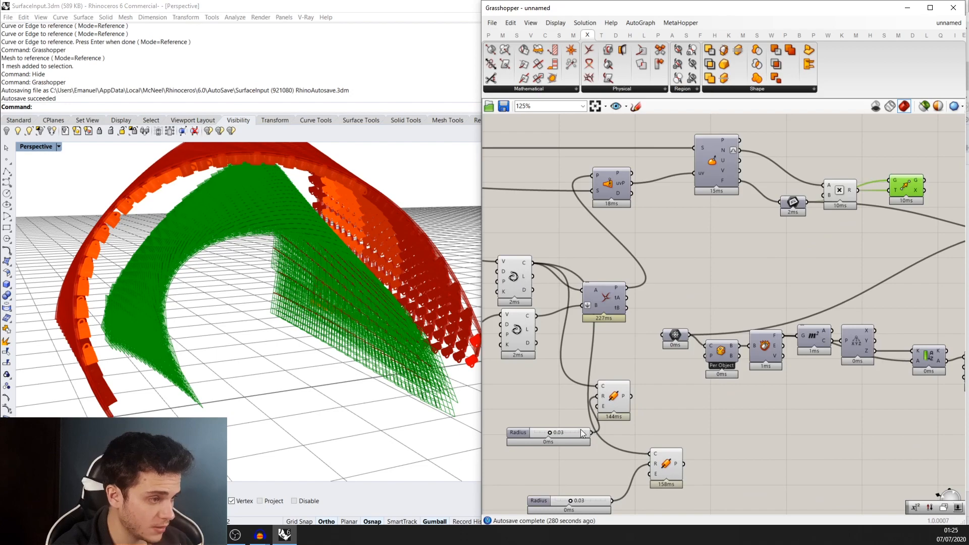
scroll(612, 416, "up", 2)
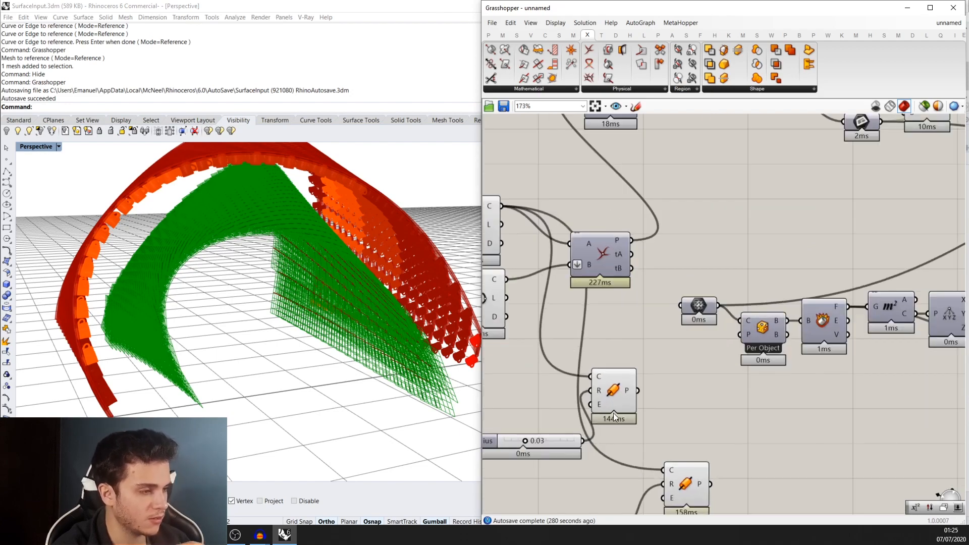
scroll(581, 438, "down", 3)
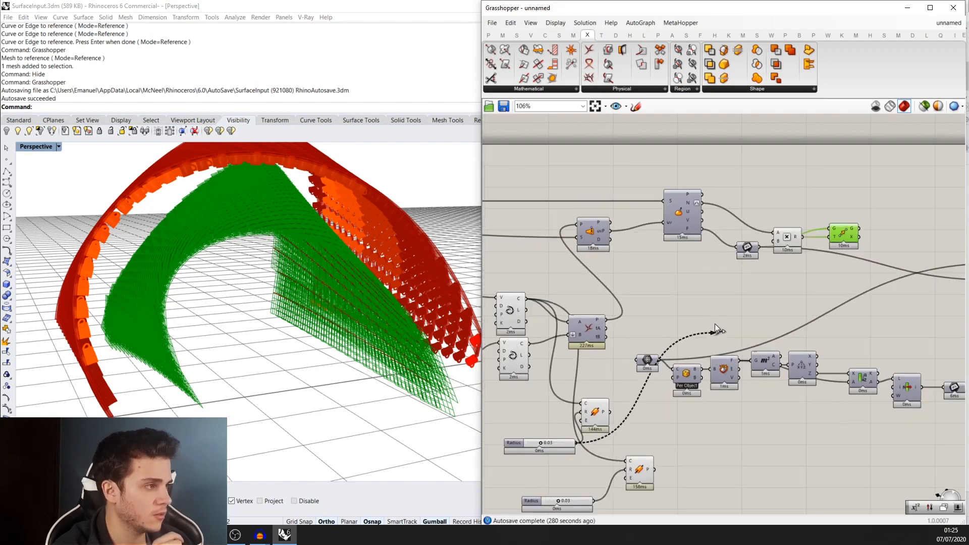
scroll(789, 250, "up", 3)
left_click_drag(788, 250, 799, 286)
scroll(713, 355, "down", 2)
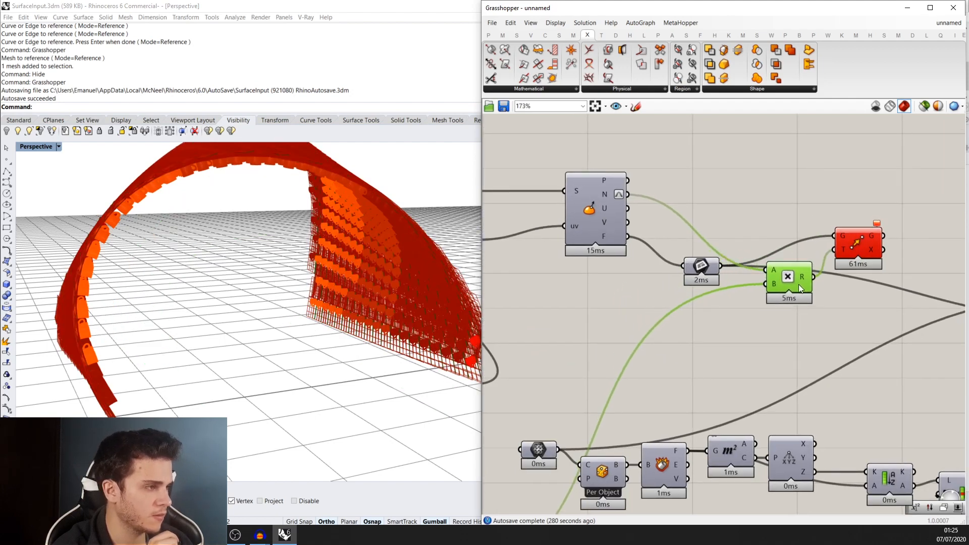
- Inspect the Move component's error and trace the Multiplication inputs back to the Radius slider and the surface normals
right_click_drag(858, 248, 849, 257)
left_click_drag(849, 257, 865, 262)
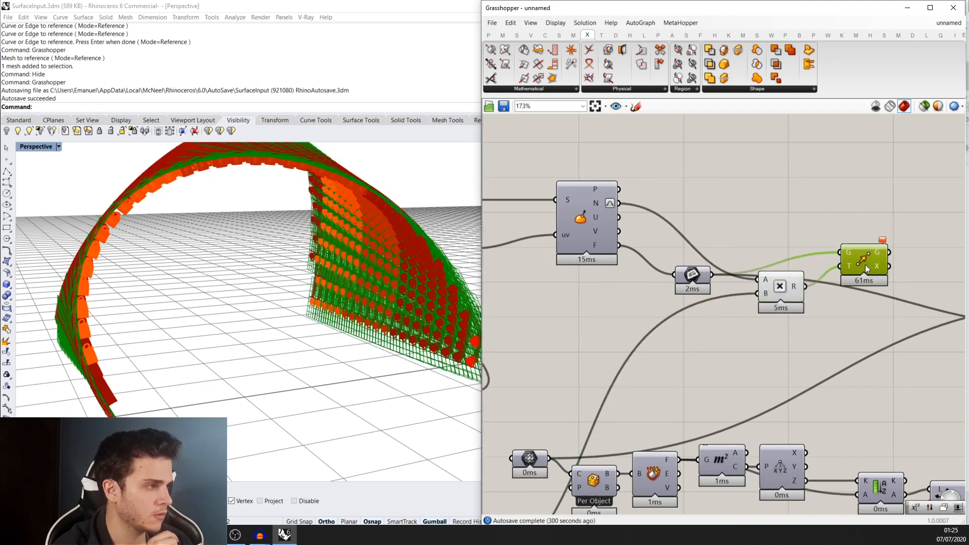
right_click_drag(759, 312, 795, 273)
right_click_drag(927, 201, 849, 221)
scroll(849, 221, "up", 2)
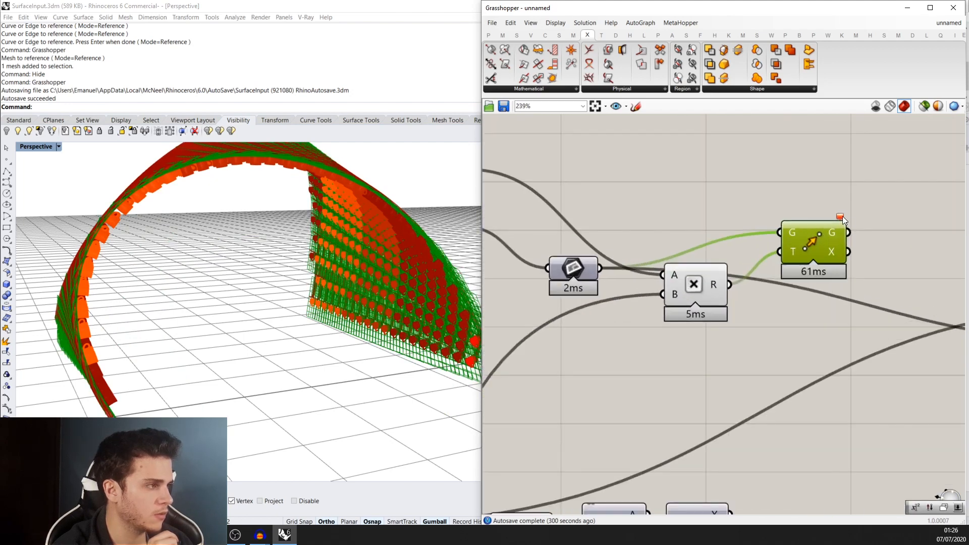
mouse_move(840, 216)
scroll(838, 167, "down", 2)
left_click(791, 266)
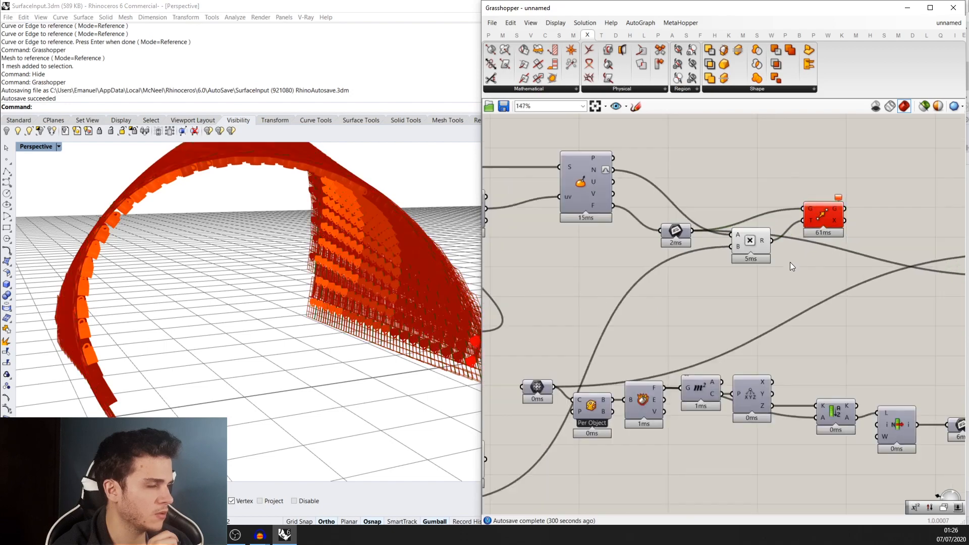
left_click_drag(745, 244, 753, 287)
scroll(751, 239, "up", 2)
scroll(785, 253, "down", 2)
scroll(780, 256, "up", 2)
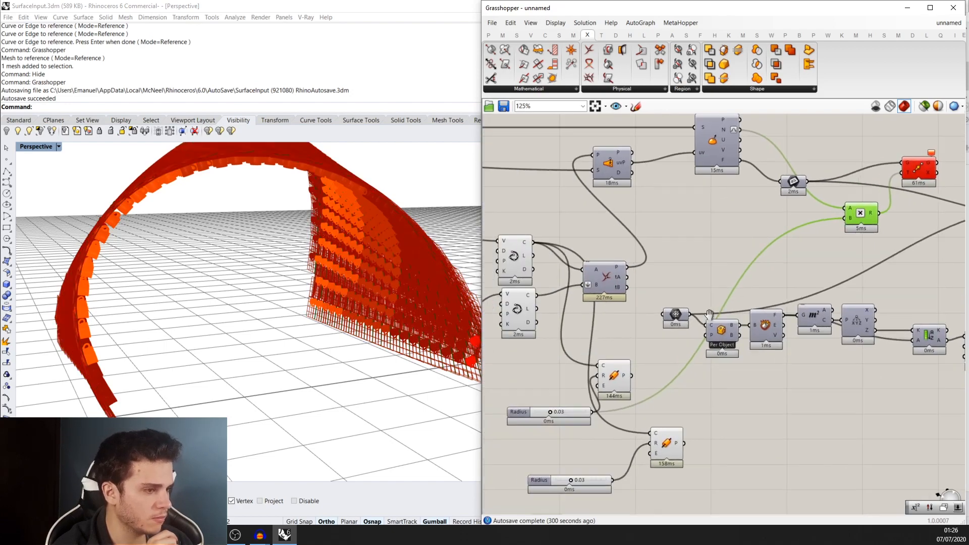
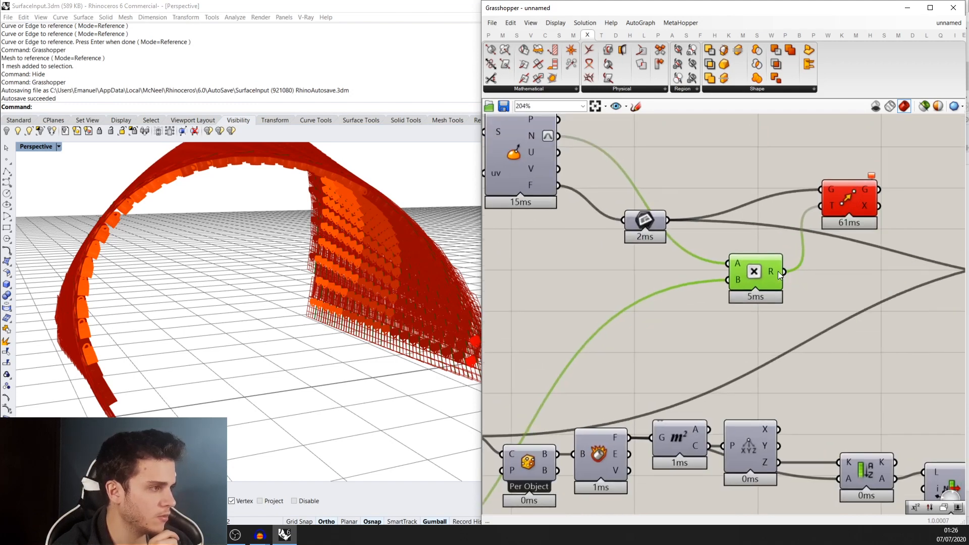
- Add an Amplitude component and connect Evaluate Surface's normal output to its vector input
scroll(776, 269, "down", 1)
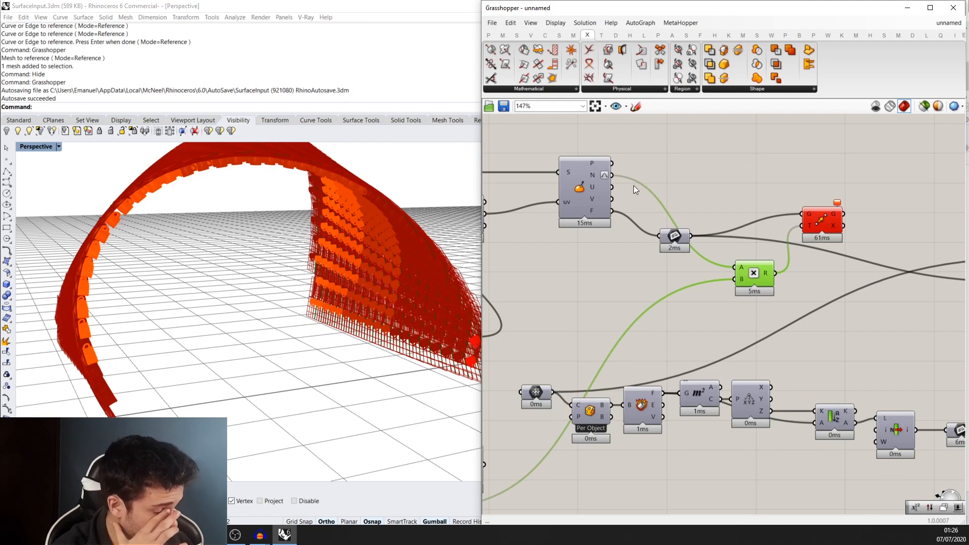
double_click(741, 185)
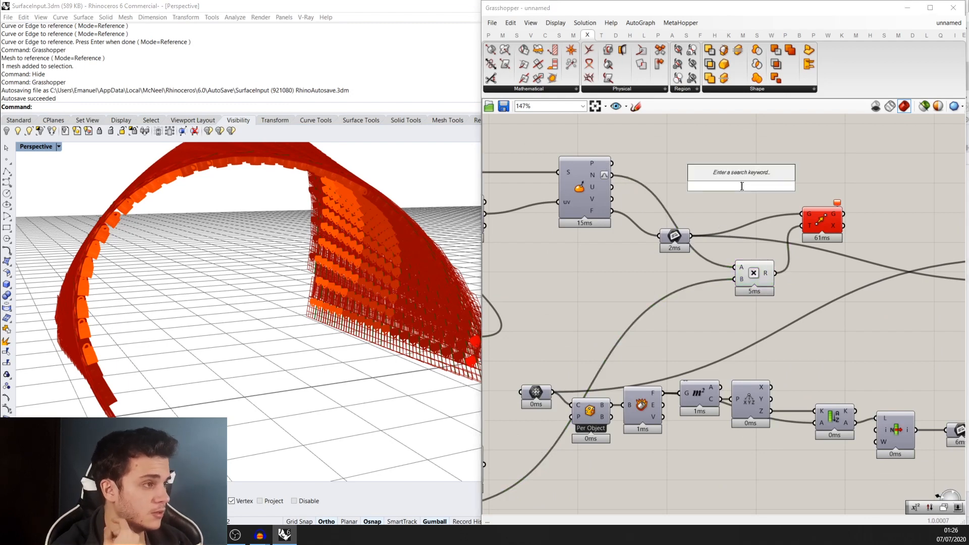
type("amplitude")
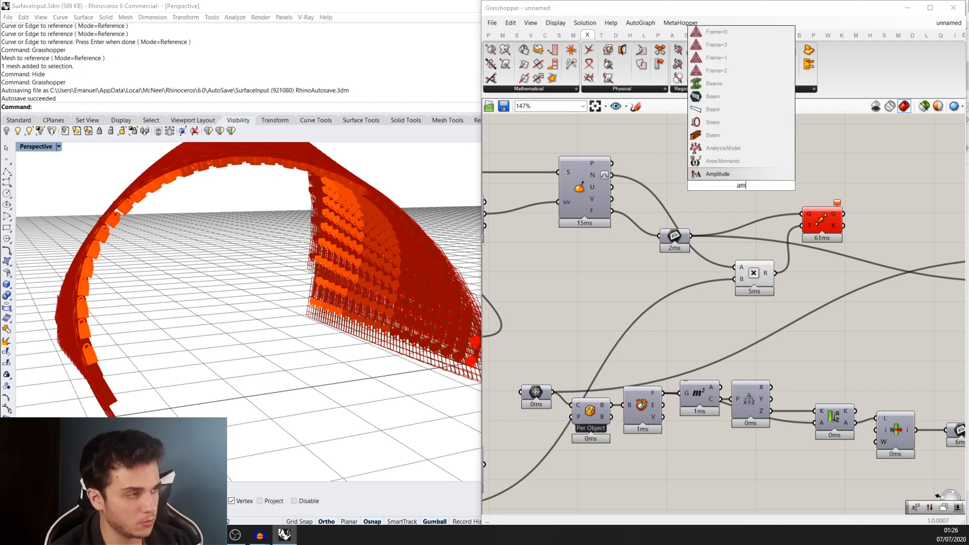
key("Return")
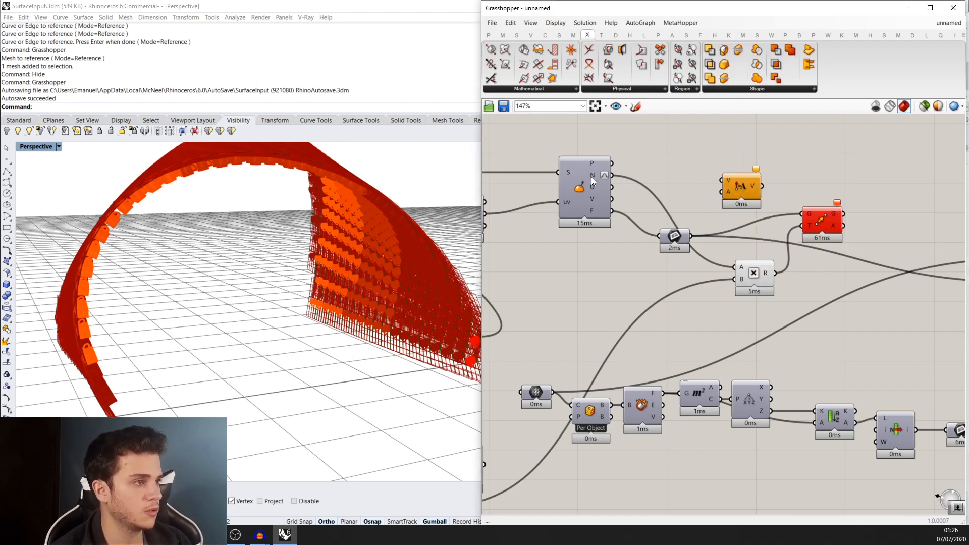
left_click_drag(612, 174, 722, 179)
- Connect the upper 0.03 Radius slider to the Amplitude component's amplitude input and place the component below Multiplication
scroll(595, 365, "down", 1)
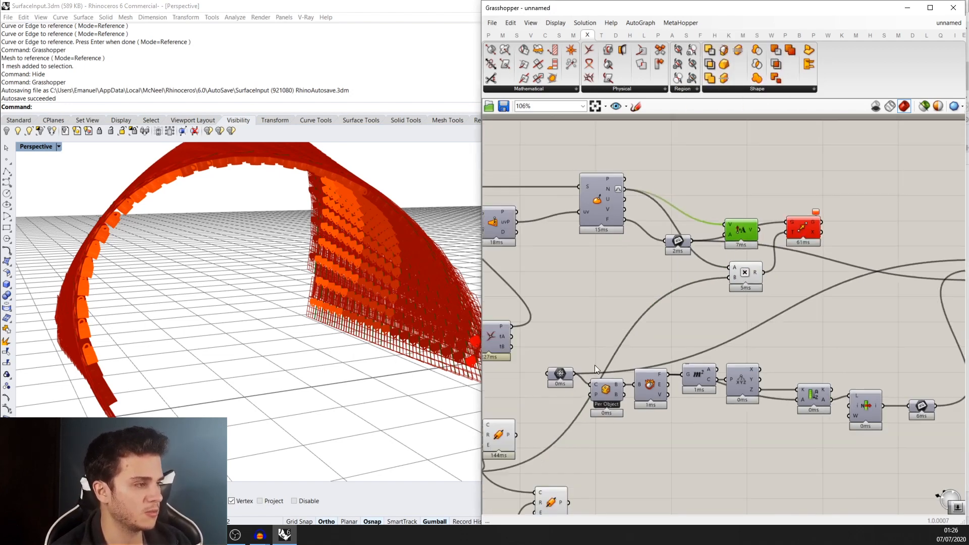
right_click_drag(595, 365, 622, 350)
left_click_drag(622, 353, 828, 223)
scroll(822, 208, "up", 2)
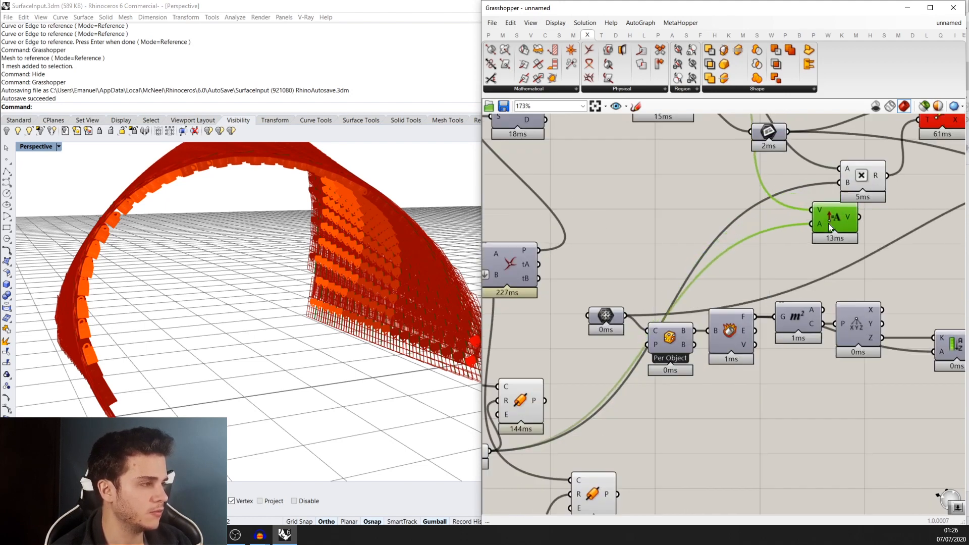
- Delete the Multiplication component that feeds the Move component
right_click_drag(828, 223, 747, 257)
left_click(741, 231)
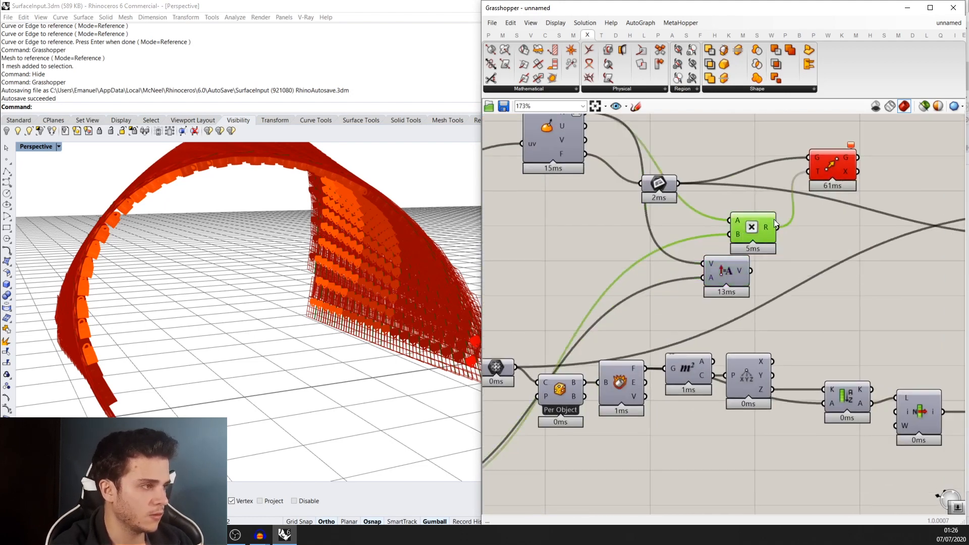
key("Delete")
right_click_drag(741, 199, 781, 267)
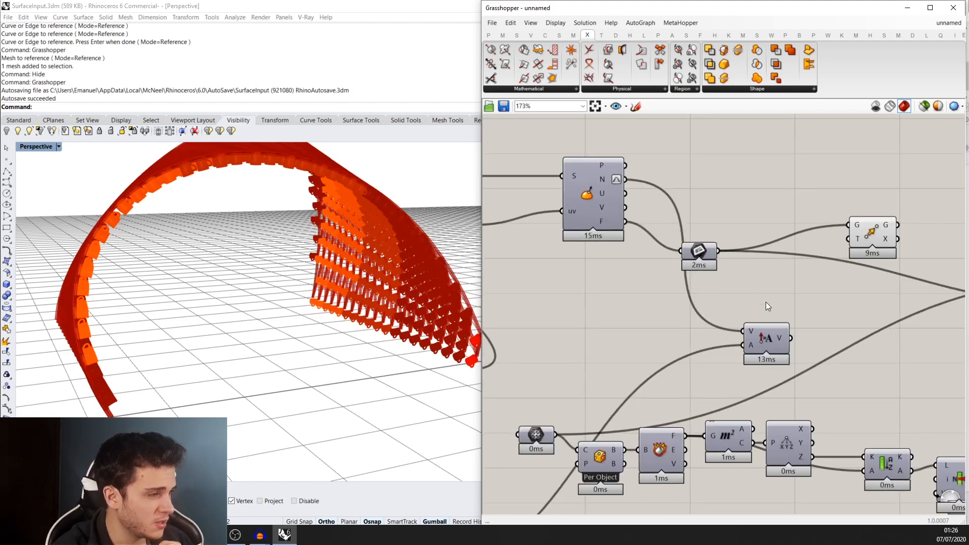
- Connect Amplitude's output to the Move component's motion vector and reposition the Move component beside the plane parameter
left_click(780, 352)
scroll(736, 302, "down", 2)
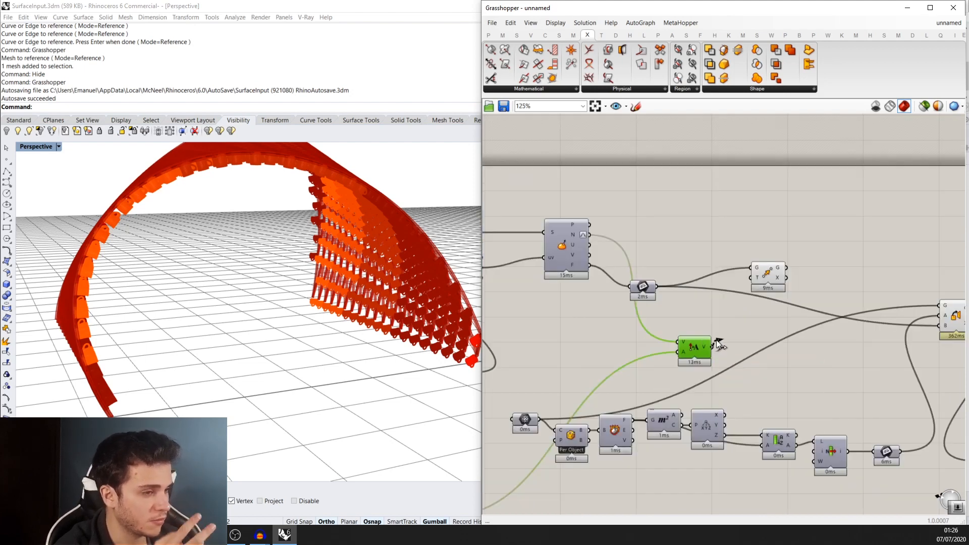
left_click_drag(718, 343, 731, 328)
left_click_drag(751, 279, 760, 258)
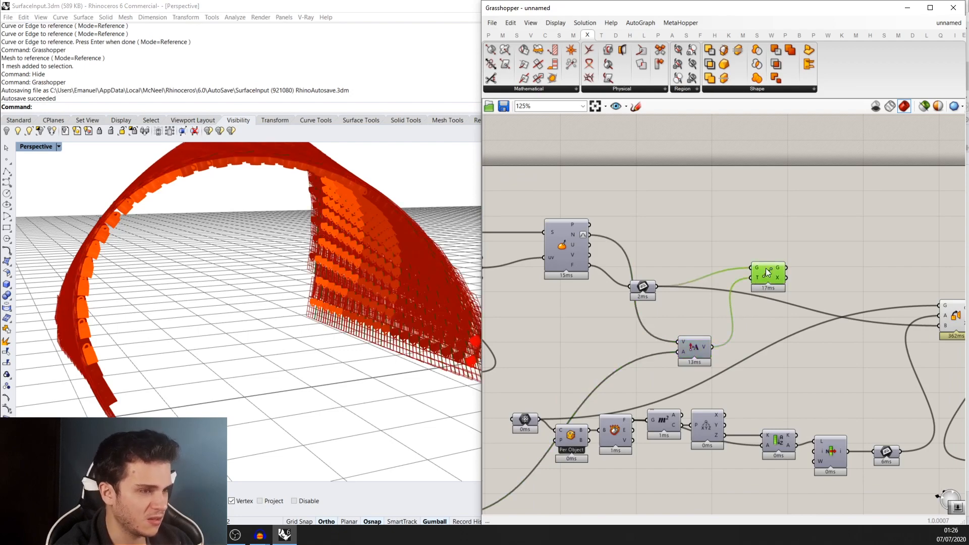
right_click_drag(412, 283, 399, 229)
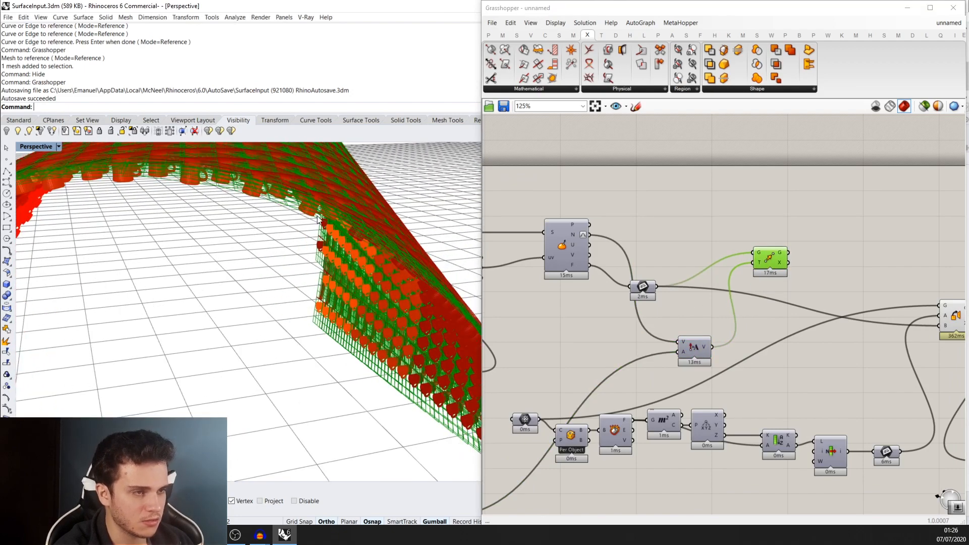
scroll(755, 255, "up", 1)
left_click_drag(783, 256, 762, 291)
right_click_drag(762, 291, 710, 303)
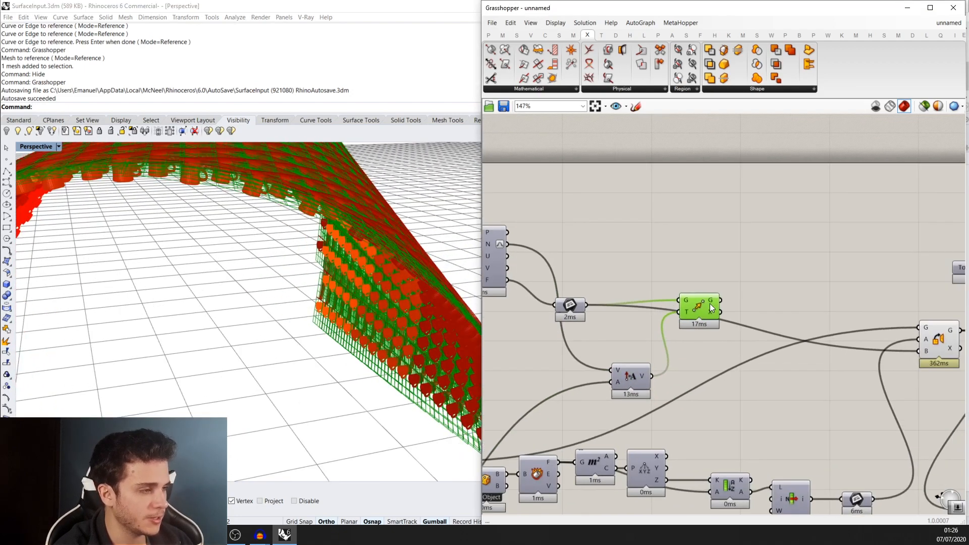
- Raise the Orient component and connect the moved planes to its target plane input
scroll(697, 318, "down", 2)
right_click_drag(801, 332, 808, 290)
left_click(842, 286)
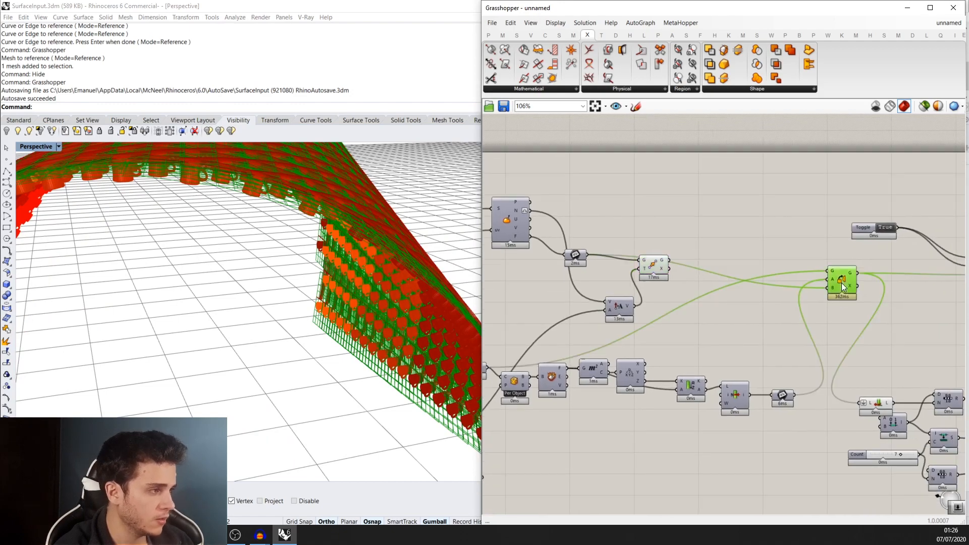
left_click_drag(840, 285, 840, 261)
left_click_drag(671, 262, 828, 262)
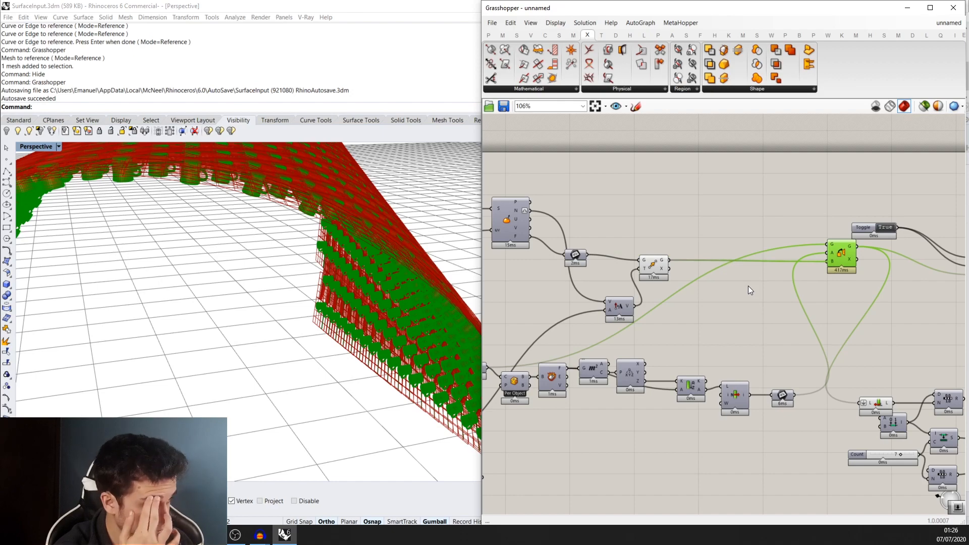
- Turn off the preview of the Orient component
scroll(747, 286, "up", 1)
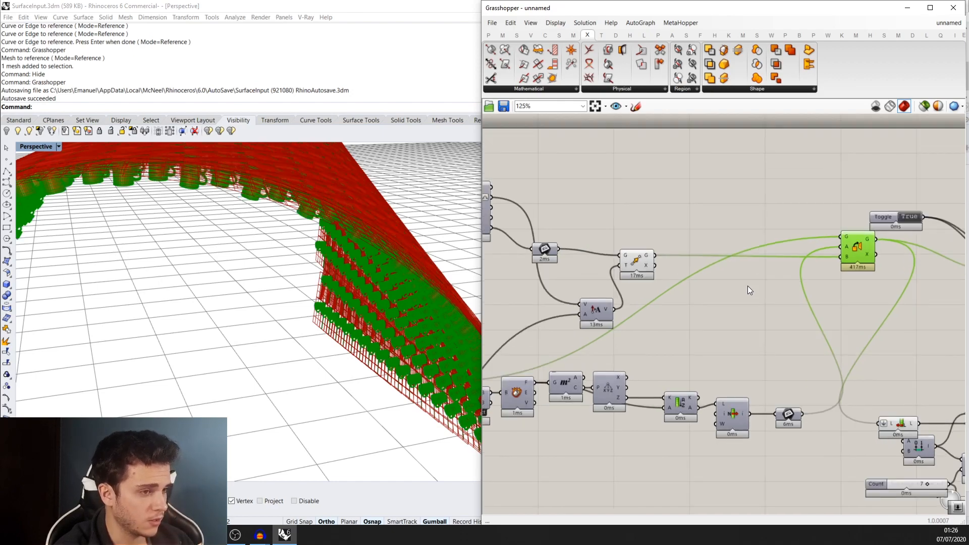
scroll(356, 289, "down", 3)
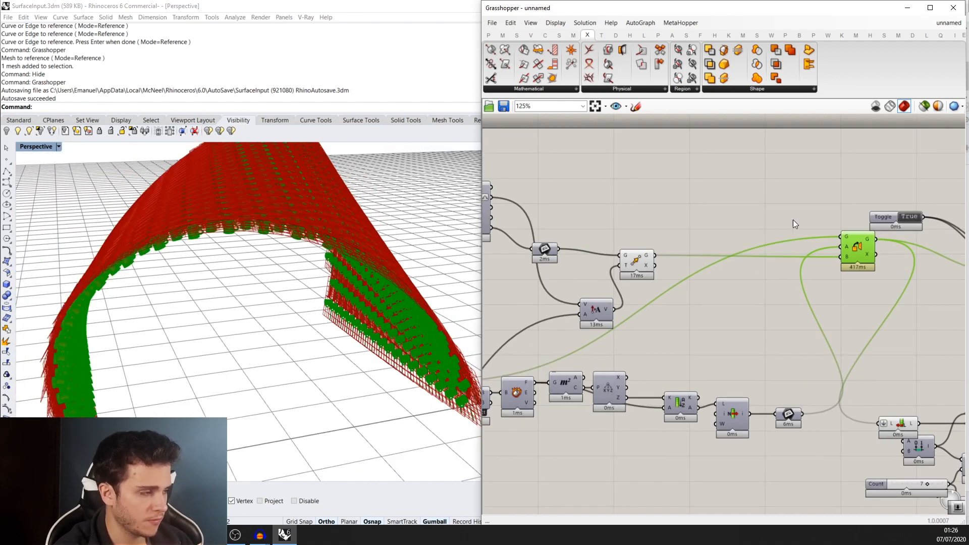
middle_click(852, 243)
left_click(883, 213)
- Examine from several angles how the oriented mesh elements sit against the pipes along the arch and at its ends
scroll(665, 279, "up", 1)
right_click_drag(379, 291, 431, 389)
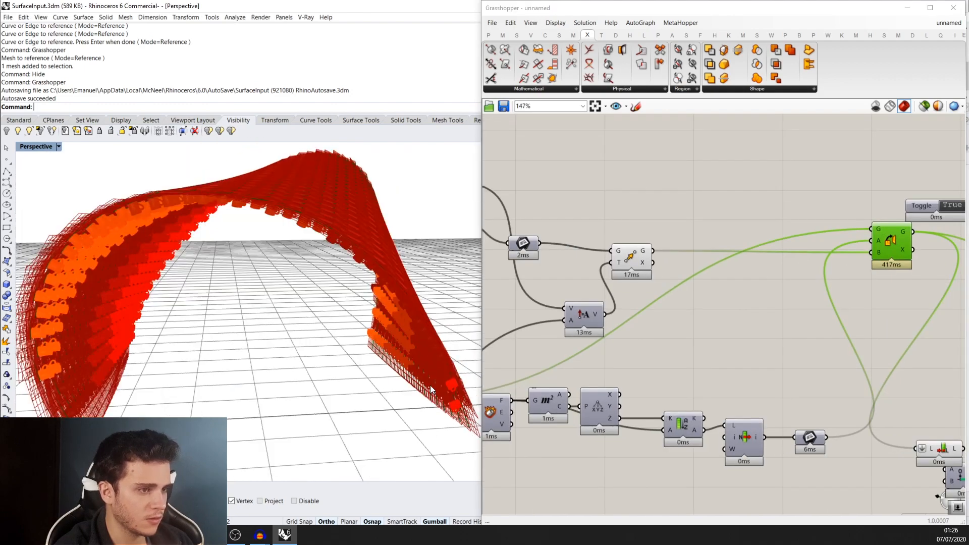
scroll(454, 403, "up", 8)
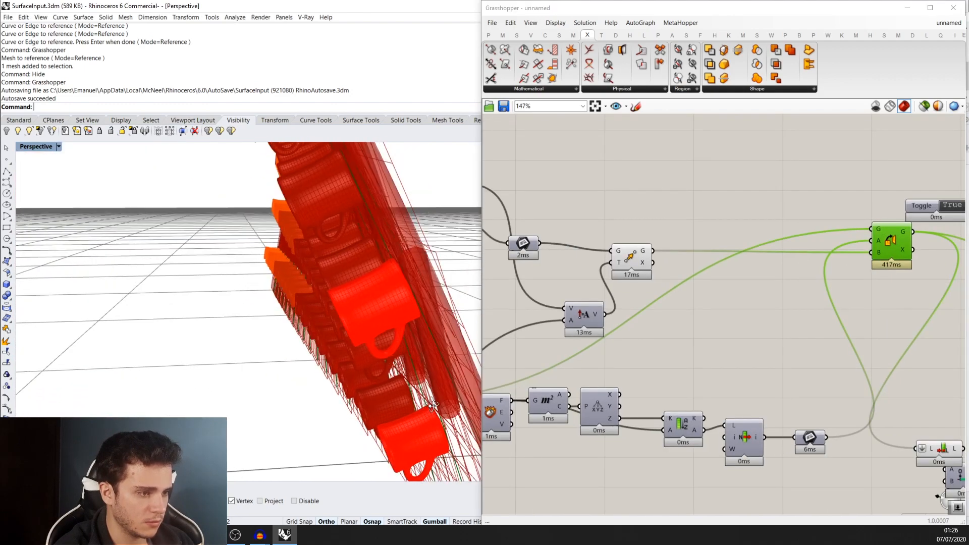
right_click_drag(426, 393, 405, 388)
scroll(405, 388, "up", 3)
scroll(268, 231, "up", 5)
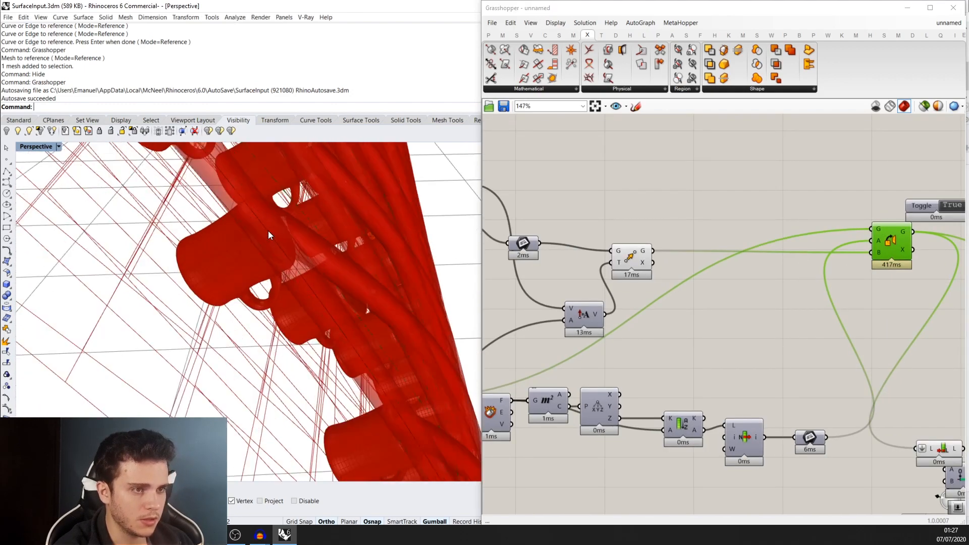
right_click_drag(268, 231, 245, 273)
scroll(328, 237, "down", 6)
scroll(246, 273, "up", 8)
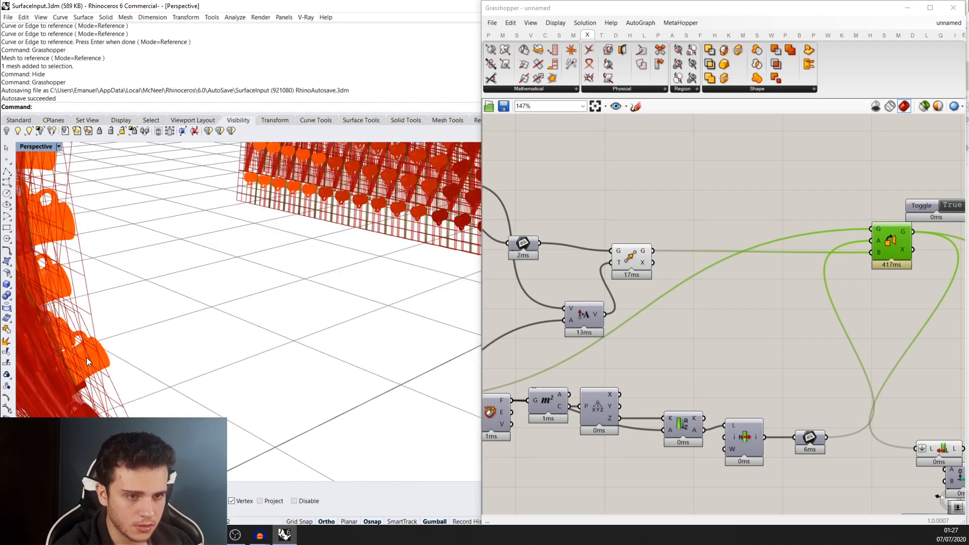
scroll(143, 321, "down", 4)
right_click_drag(166, 315, 143, 315)
scroll(143, 316, "down", 2)
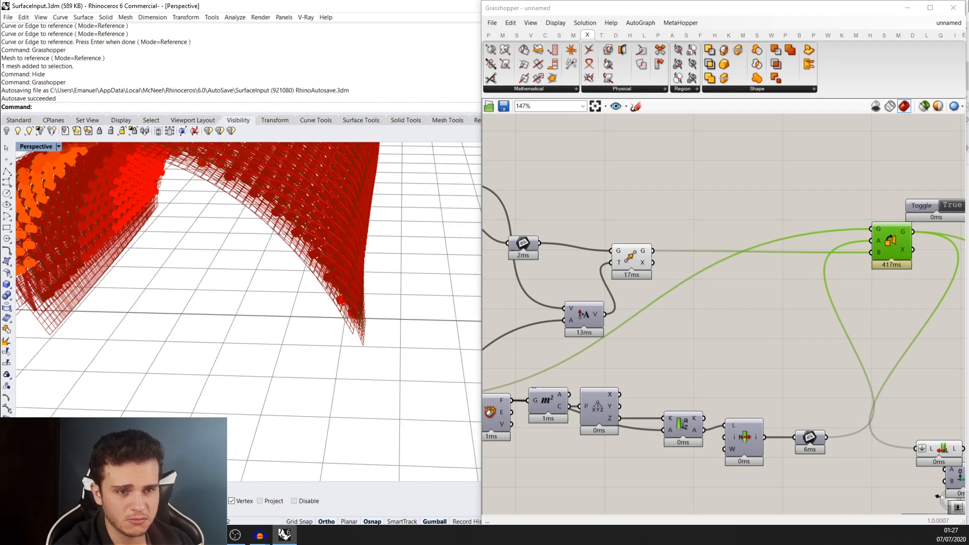
scroll(271, 293, "down", 2)
scroll(299, 296, "down", 2)
scroll(156, 277, "up", 8)
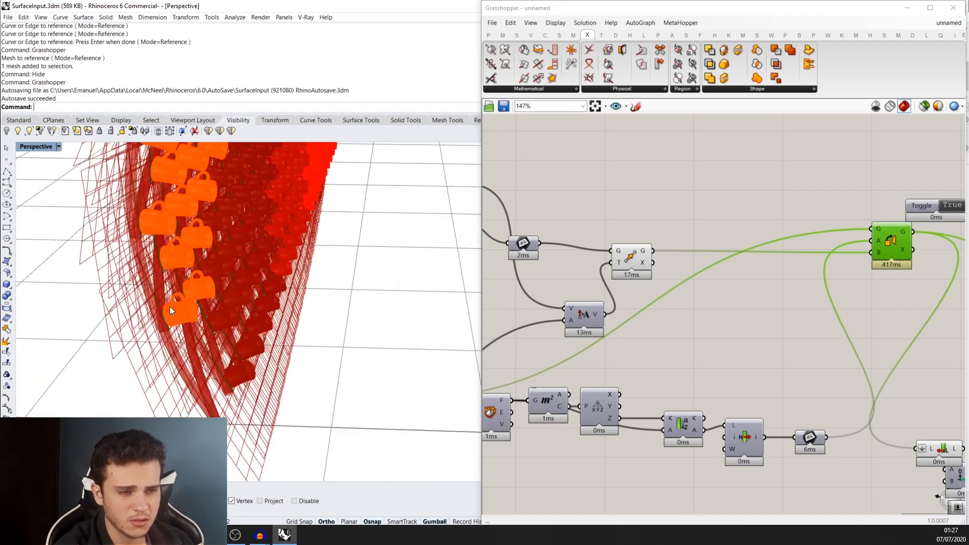
right_click_drag(170, 306, 324, 290)
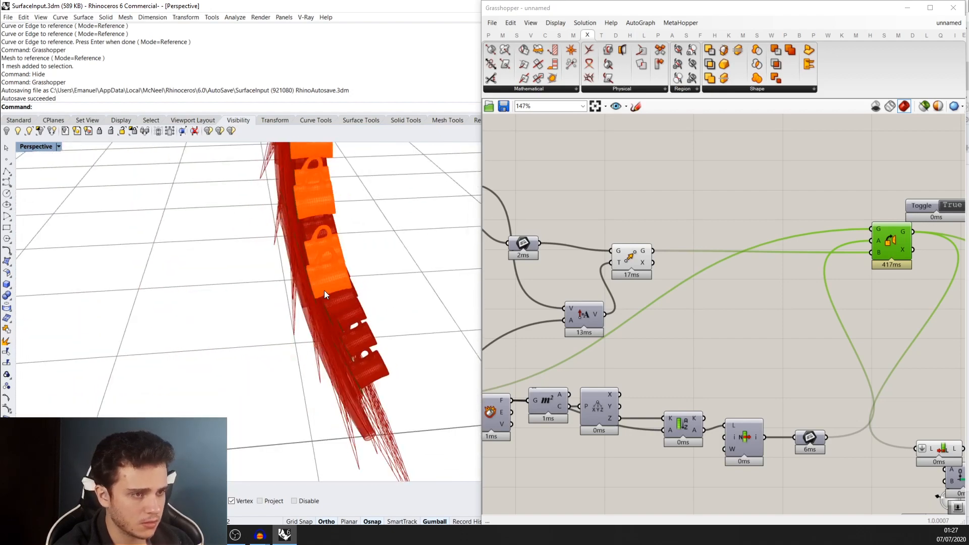
scroll(771, 288, "down", 2)
- Turn off the preview of the Move and Amplitude components
scroll(771, 288, "down", 3)
right_click_drag(771, 287, 848, 295)
left_click_drag(811, 324, 713, 255)
middle_click(737, 268)
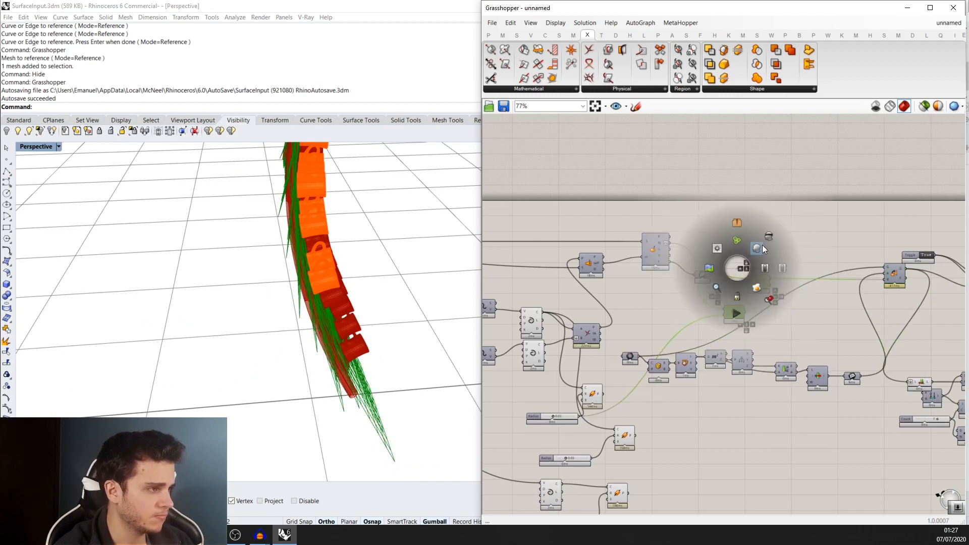
left_click(766, 234)
- Turn off the preview of the grid curve and Pipe components between the input notes and the box components
scroll(767, 236, "down", 6)
left_click_drag(780, 389, 637, 217)
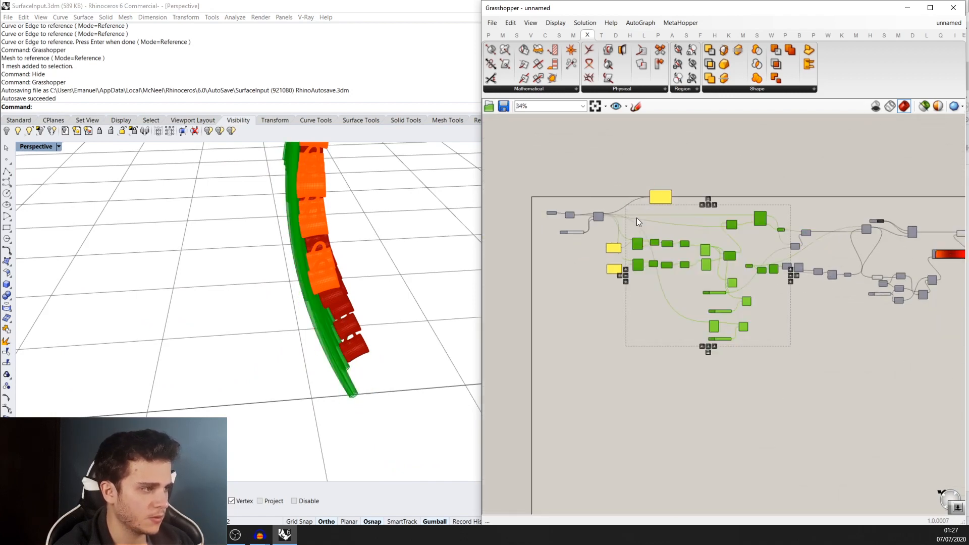
middle_click(640, 220)
left_click(679, 191)
right_click_drag(386, 231, 359, 252)
scroll(777, 312, "up", 4)
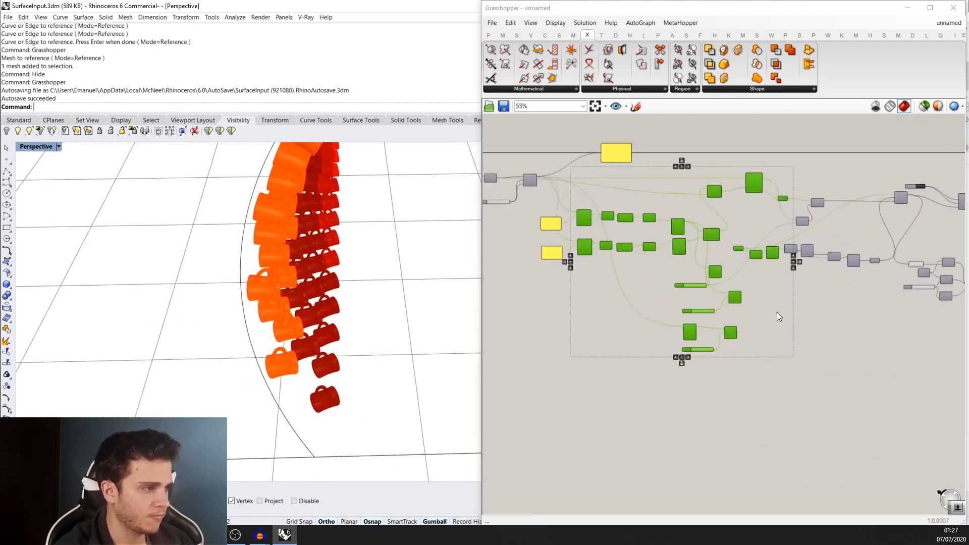
- Turn the preview back on for the lower two Pipe components
left_click(727, 352)
scroll(727, 352, "up", 4)
left_click_drag(748, 347, 701, 234)
middle_click(701, 234)
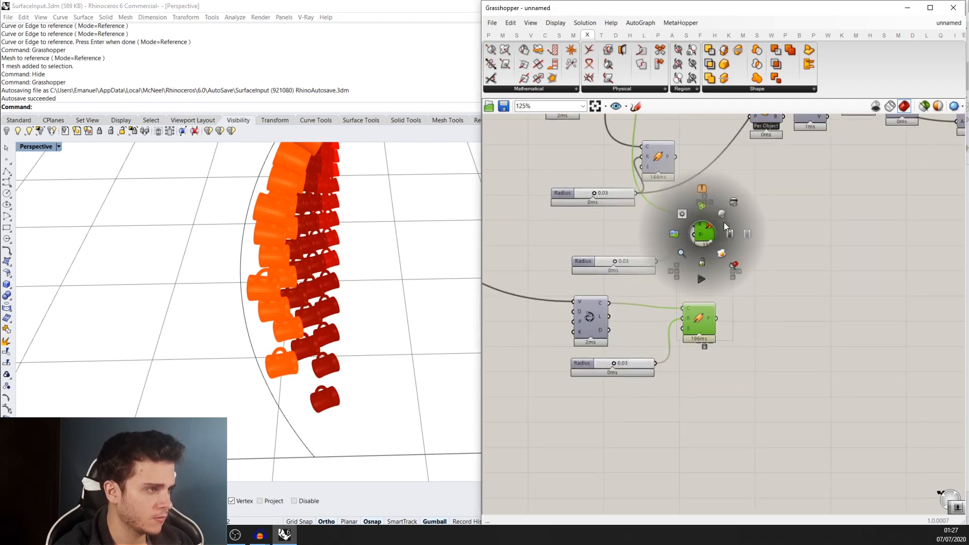
left_click(730, 232)
left_click(737, 241)
scroll(667, 256, "up", 1)
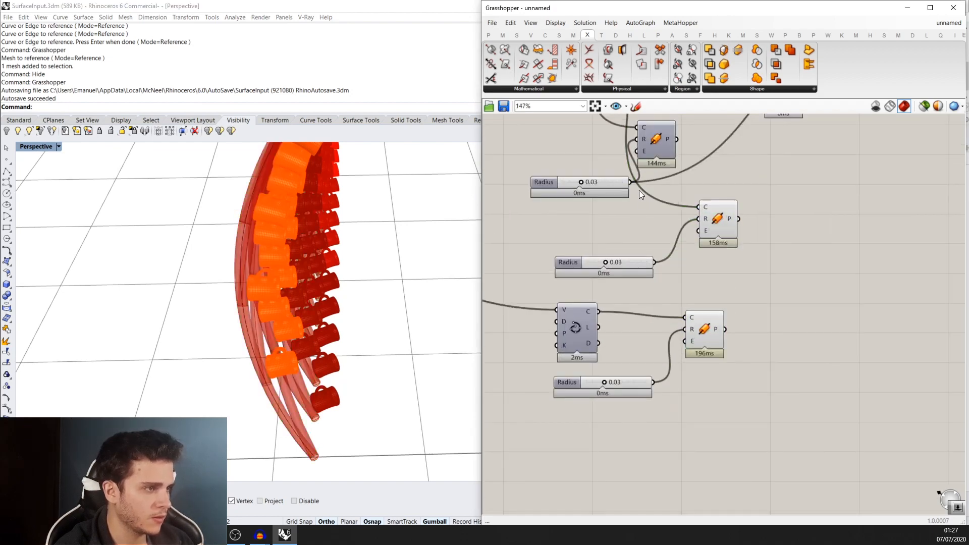
- Set the Radius sliders of all three Pipe components to 0.01
left_click_drag(581, 181, 570, 181)
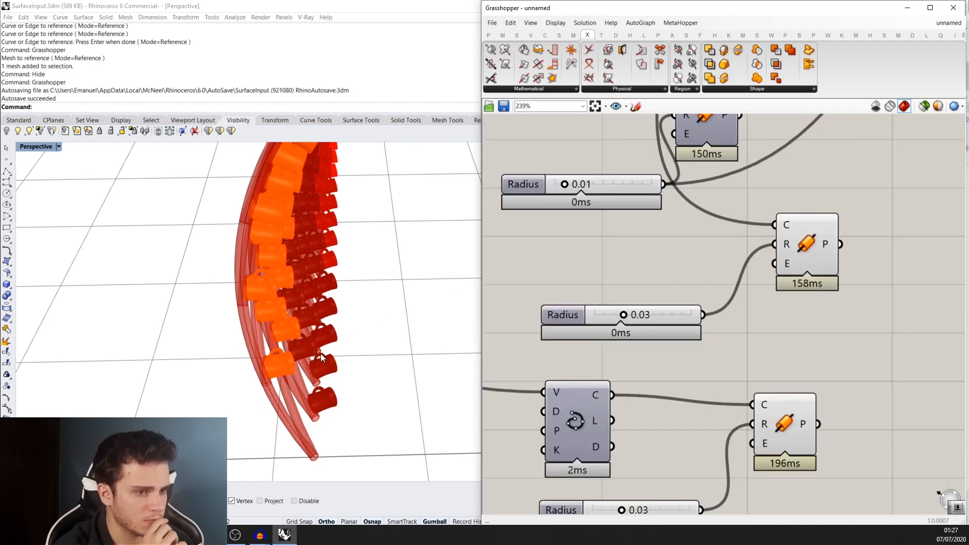
right_click_drag(323, 355, 333, 212)
scroll(706, 275, "down", 3)
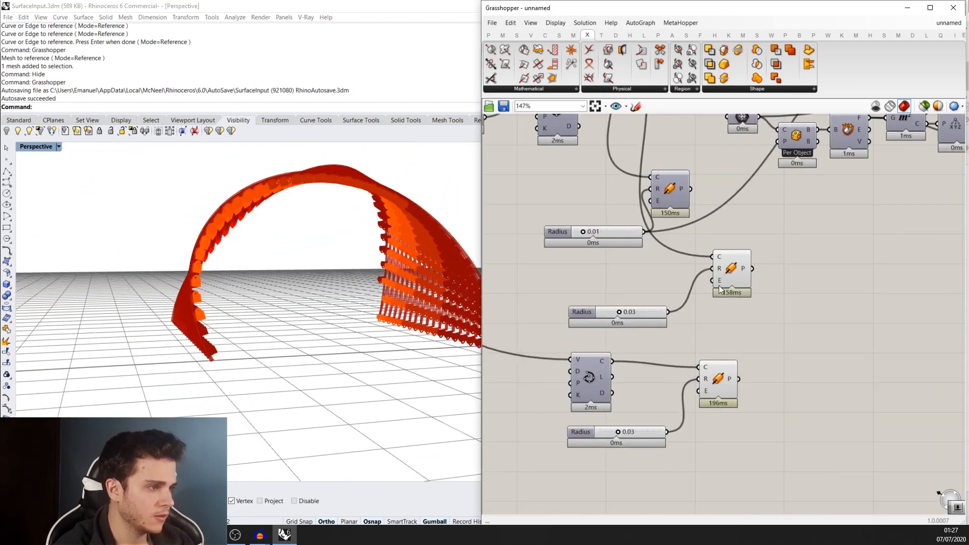
scroll(711, 284, "up", 2)
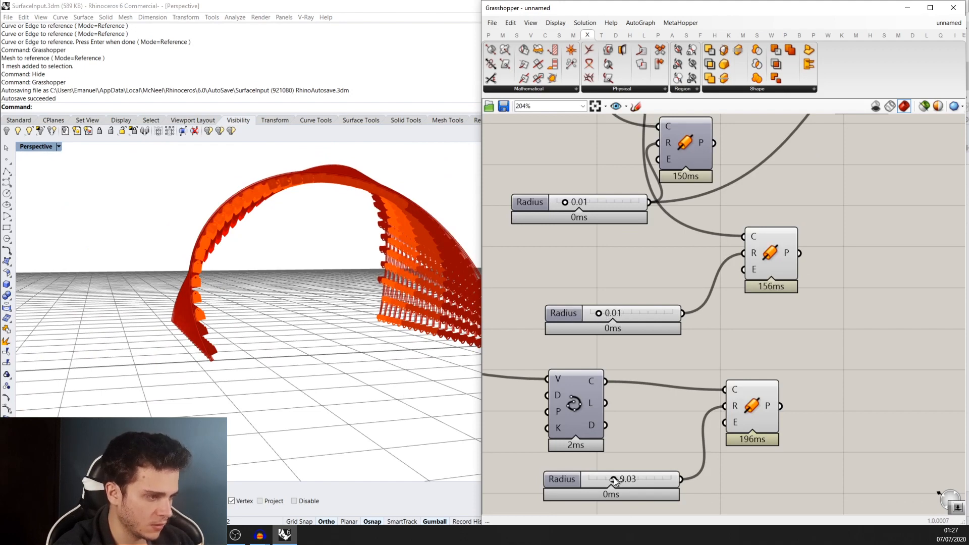
left_click_drag(614, 478, 598, 476)
scroll(794, 347, "down", 3)
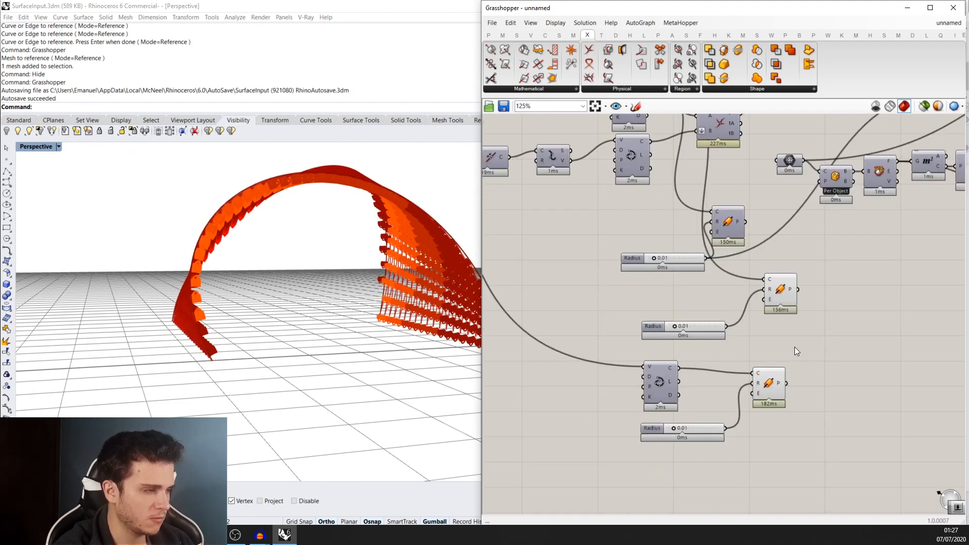
- Turn the preview back on for the uppermost Pipe component
scroll(795, 347, "down", 2)
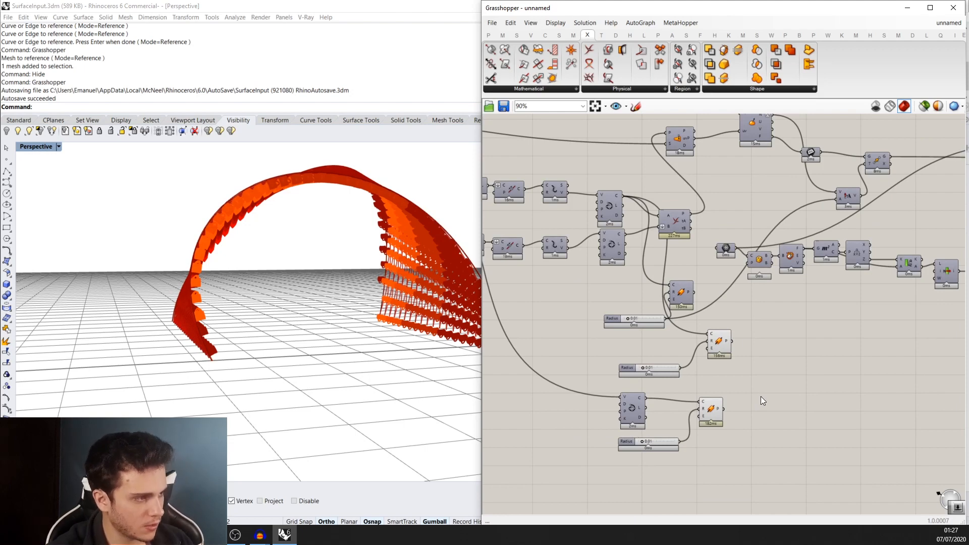
scroll(761, 395, "up", 2)
left_click(701, 326)
middle_click(700, 326)
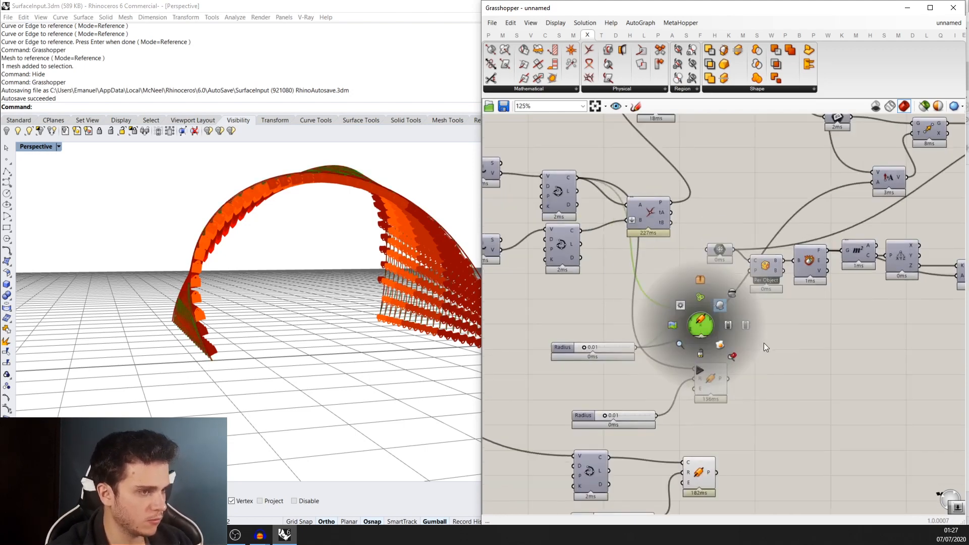
- Add a Custom Preview component and connect the outputs of all three Pipe components to its geometry input
double_click(757, 382)
type("custo")
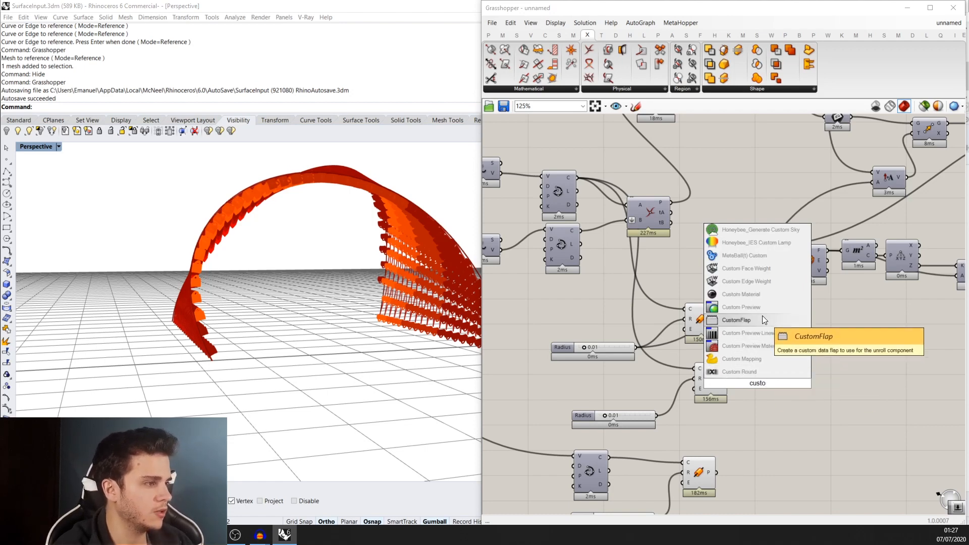
left_click(742, 307)
scroll(732, 343, "up", 4)
left_click_drag(762, 406, 760, 403)
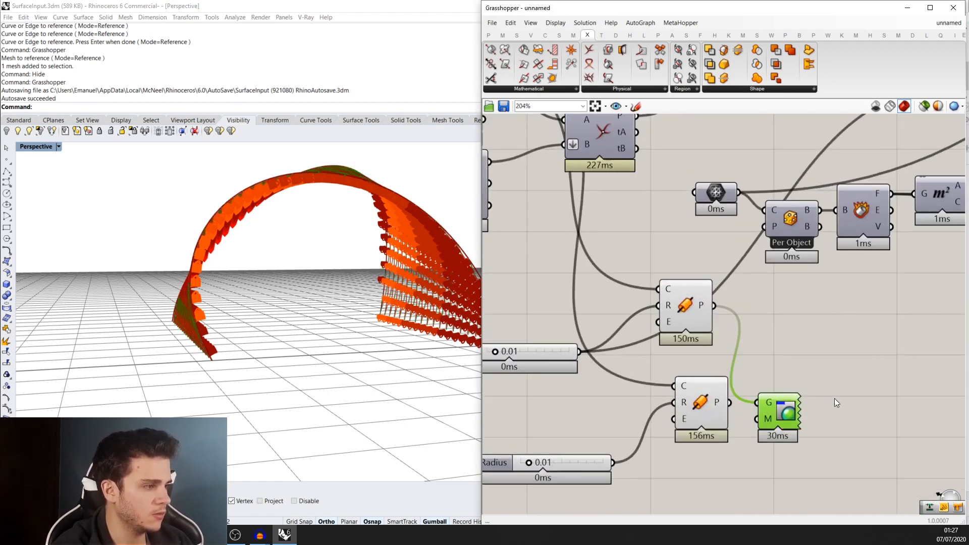
scroll(788, 363, "down", 4)
left_click_drag(757, 316, 745, 410, "shift")
left_click_drag(747, 455, 725, 241)
left_click(736, 234)
- Add a Colour Swatch set to a dark grey and connect it to the pipes' Custom Preview material input
double_click(837, 401)
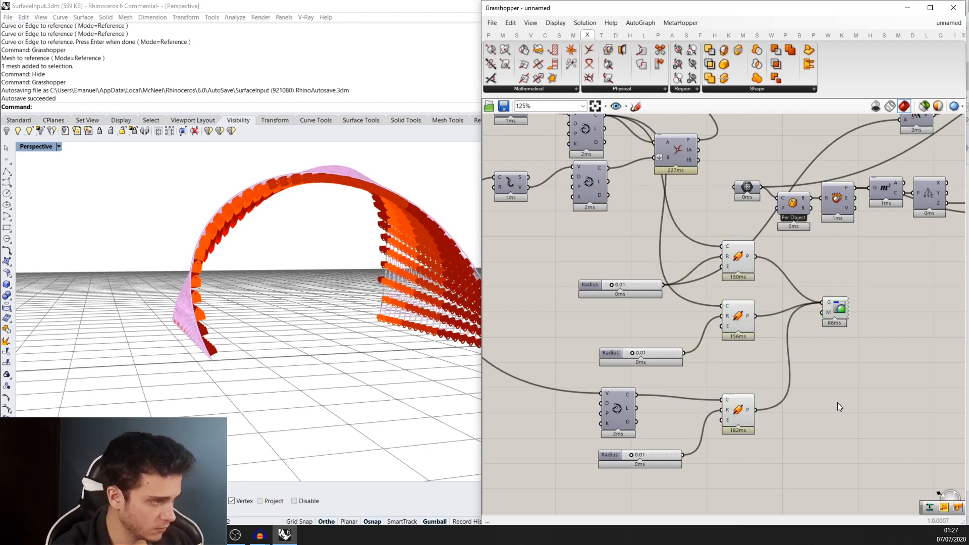
type("swa")
left_click(831, 389)
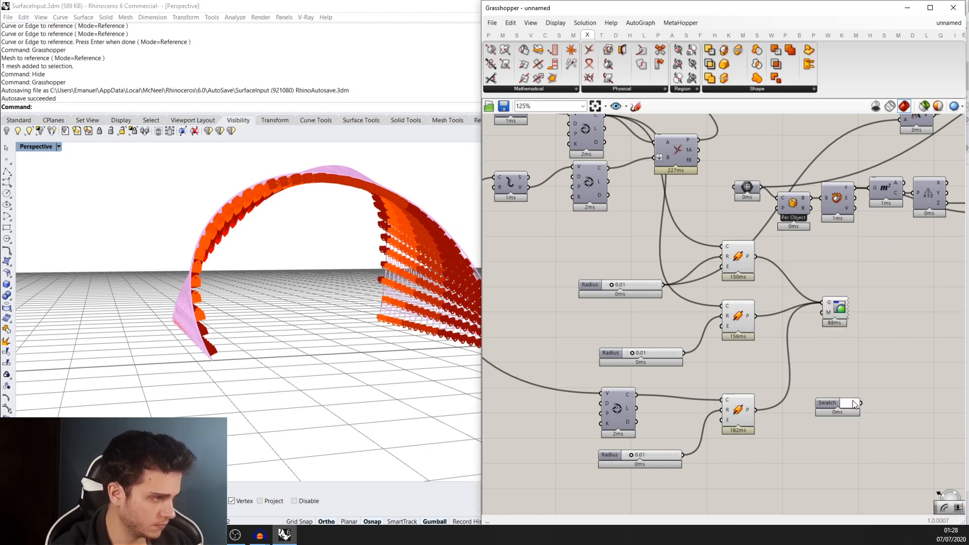
left_click(852, 403)
left_click_drag(898, 429, 925, 417)
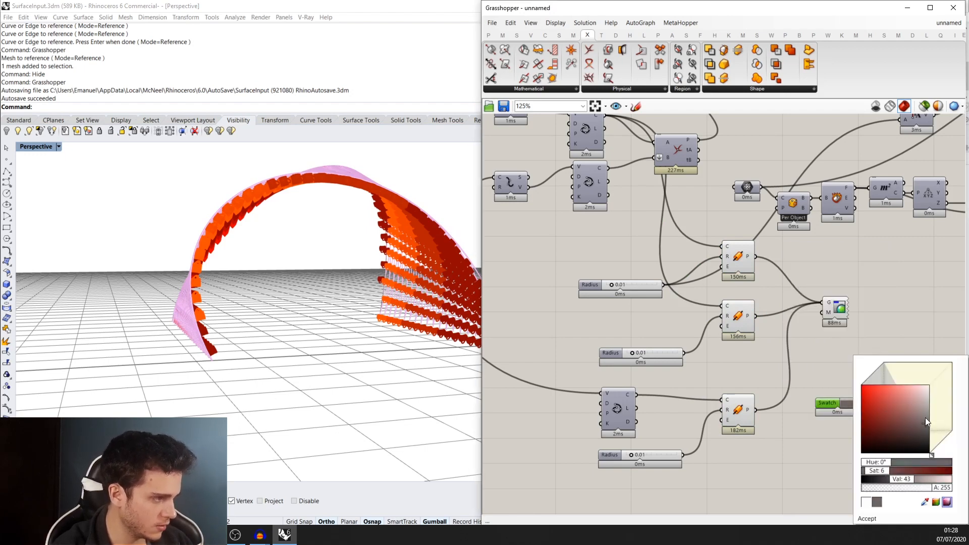
left_click_drag(861, 403, 823, 313)
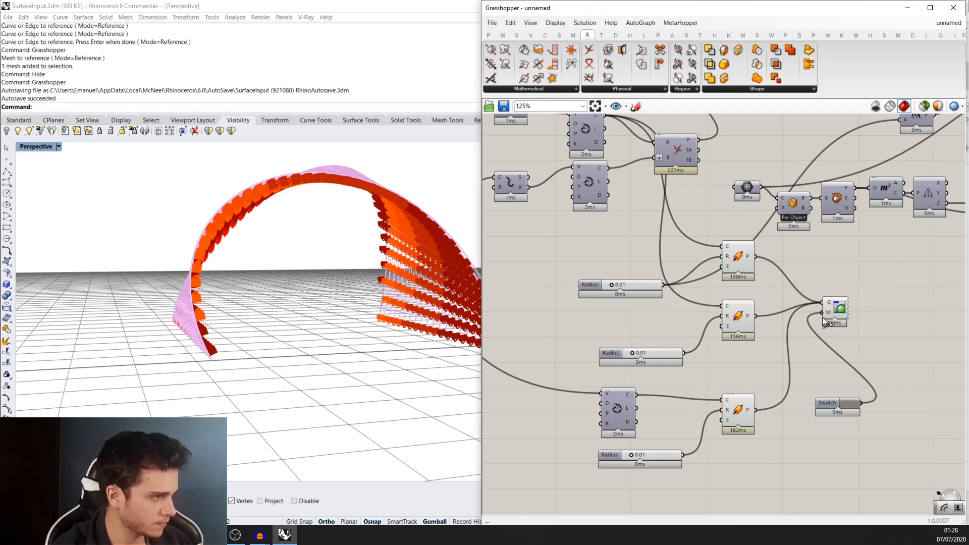
- Move the grey swatch in between the Pipe components and turn off the preview of all three pipes
left_click_drag(836, 401, 745, 358)
right_click_drag(310, 299, 403, 340)
scroll(403, 339, "down", 2)
scroll(727, 355, "down", 2)
scroll(713, 401, "up", 2)
left_click_drag(782, 434, 736, 222)
middle_click(736, 222)
left_click(766, 192)
right_click_drag(437, 284, 342, 325)
scroll(797, 310, "down", 2)
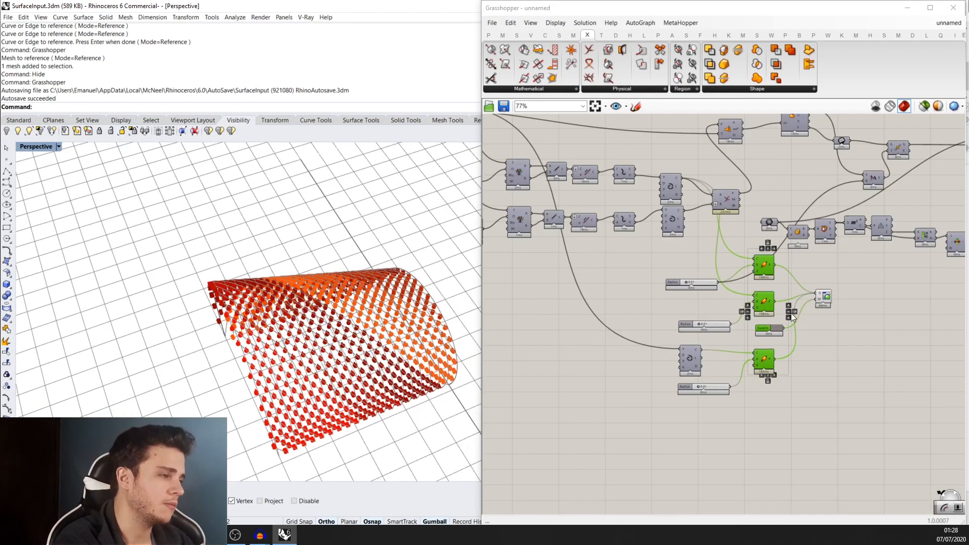
- Rearrange the mesh elements' Custom Preview, Clean Tree and Gradient components at the end of the definition
right_click_drag(844, 303, 766, 337)
scroll(769, 339, "down", 2)
scroll(769, 338, "down", 1)
scroll(775, 325, "up", 4)
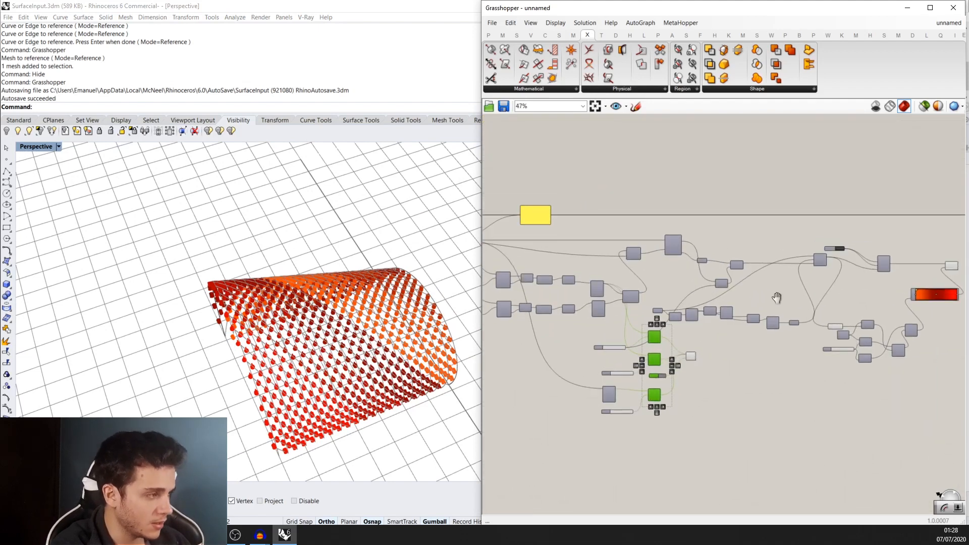
scroll(736, 312, "up", 2)
scroll(676, 325, "down", 3)
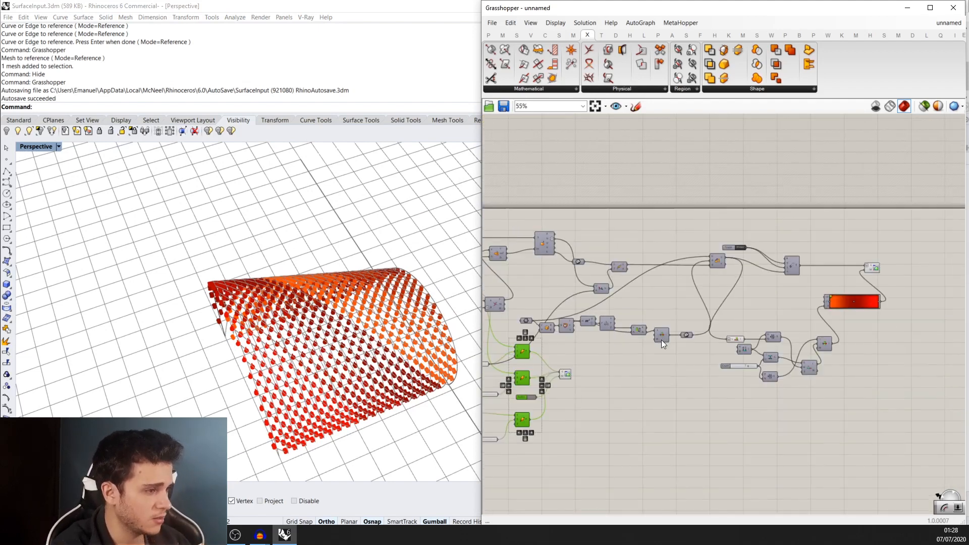
scroll(867, 316, "up", 3)
left_click(880, 241)
left_click_drag(881, 243, 895, 247)
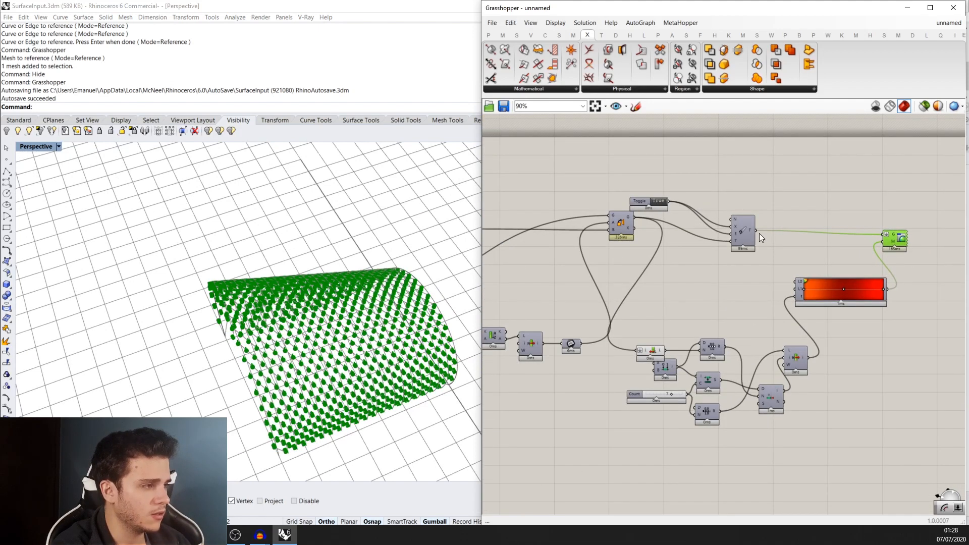
left_click_drag(749, 232, 794, 229)
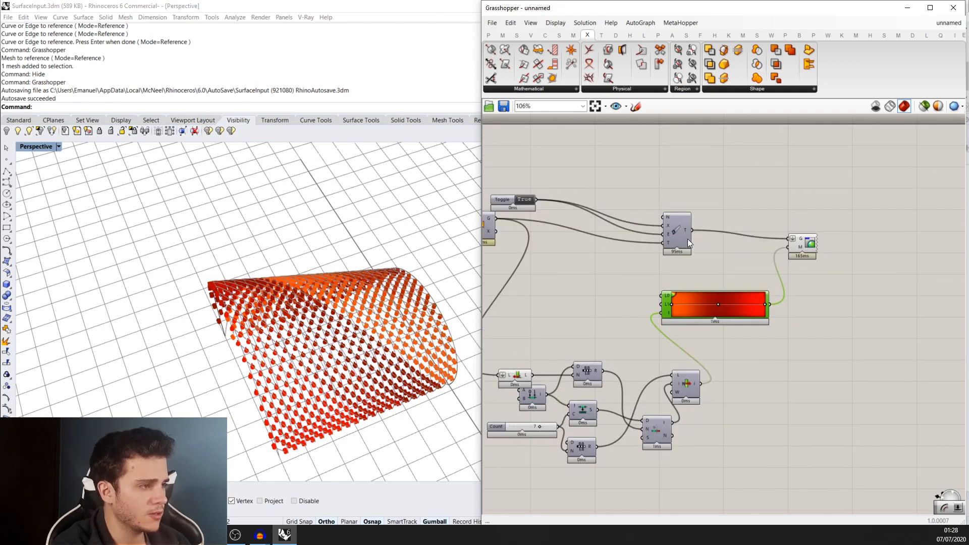
scroll(685, 238, "up", 1)
right_click_drag(376, 339, 440, 272)
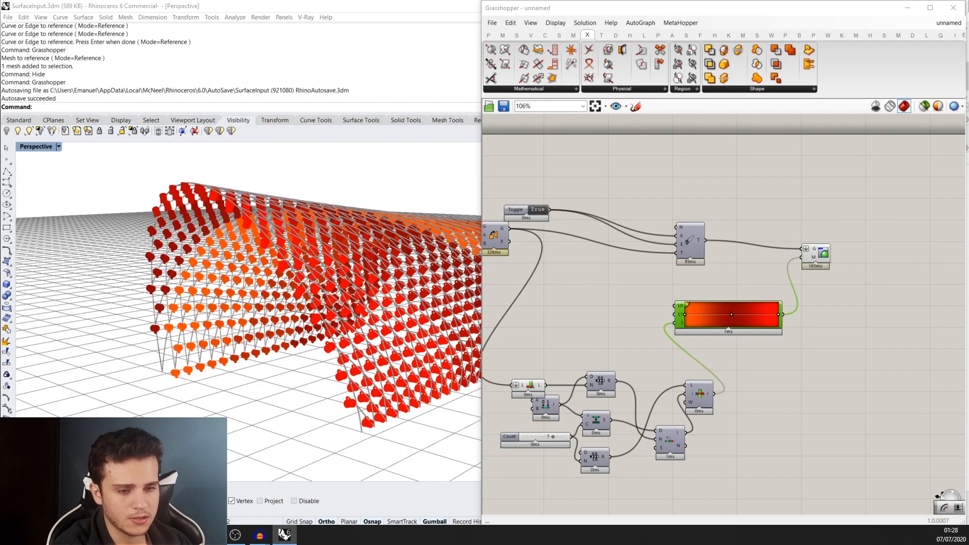
- Launch Excel
key("super")
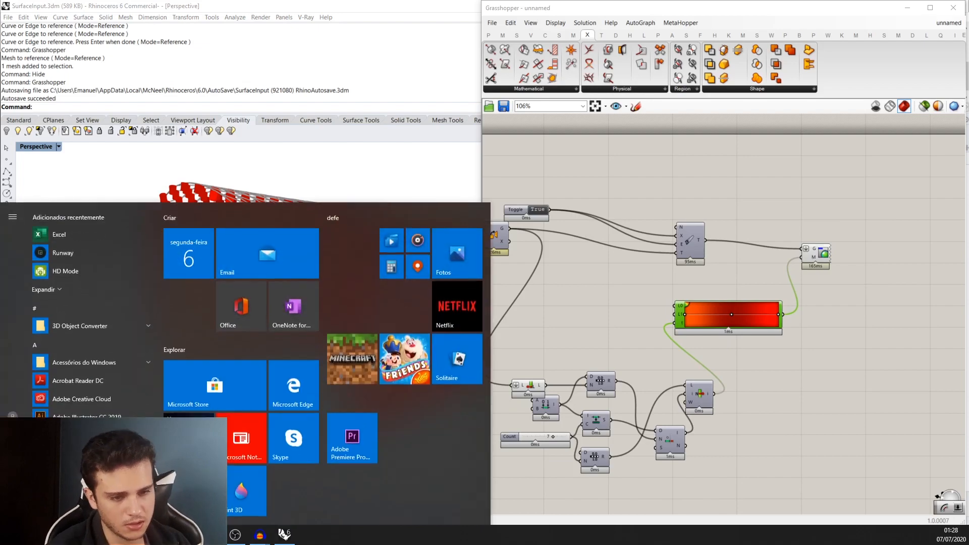
type("excl")
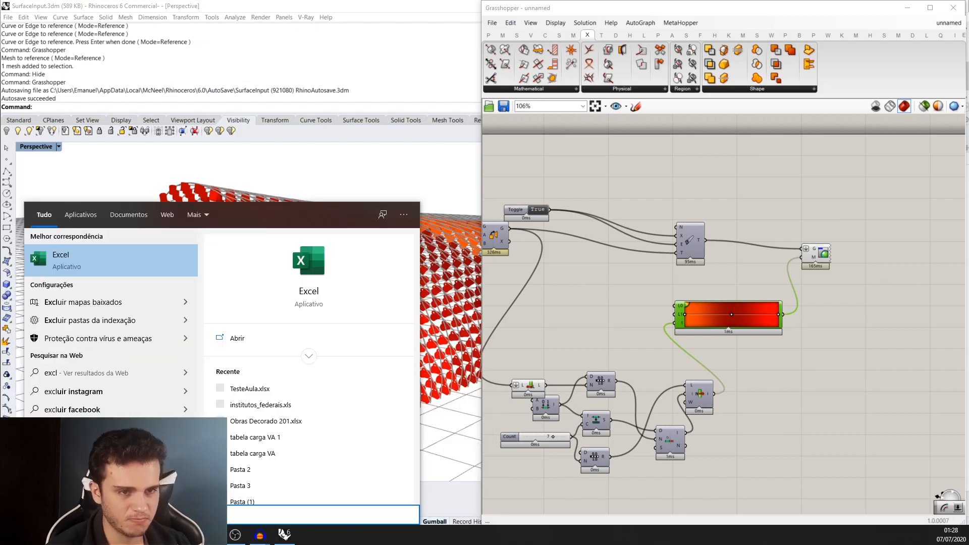
key("Return")
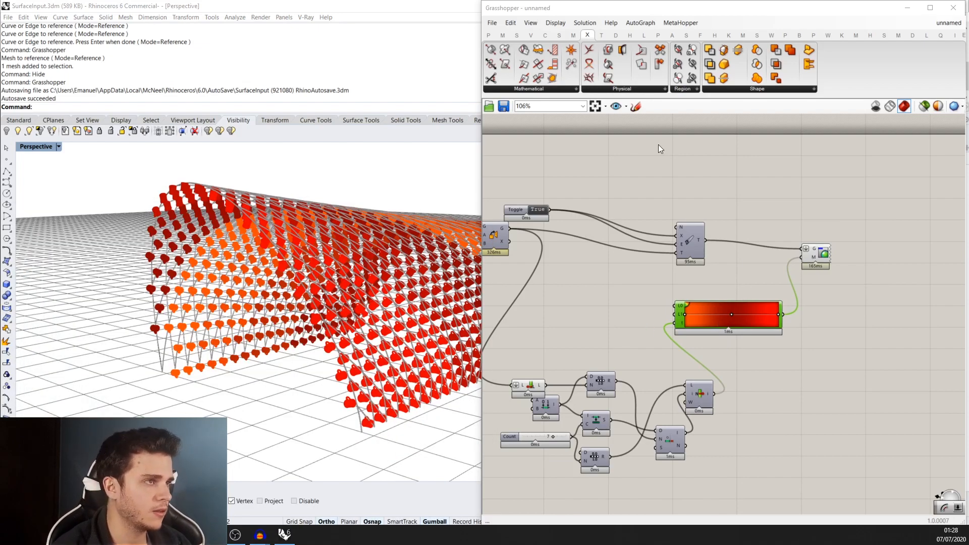
- Place LunchBox's Excel Write LEGACY component beside the mesh elements' Custom Preview
left_click(646, 38)
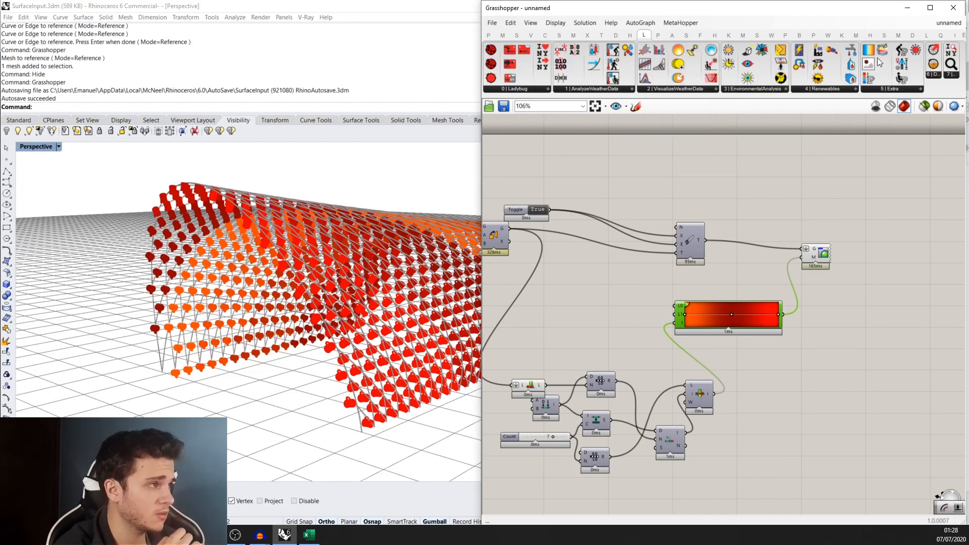
left_click(928, 37)
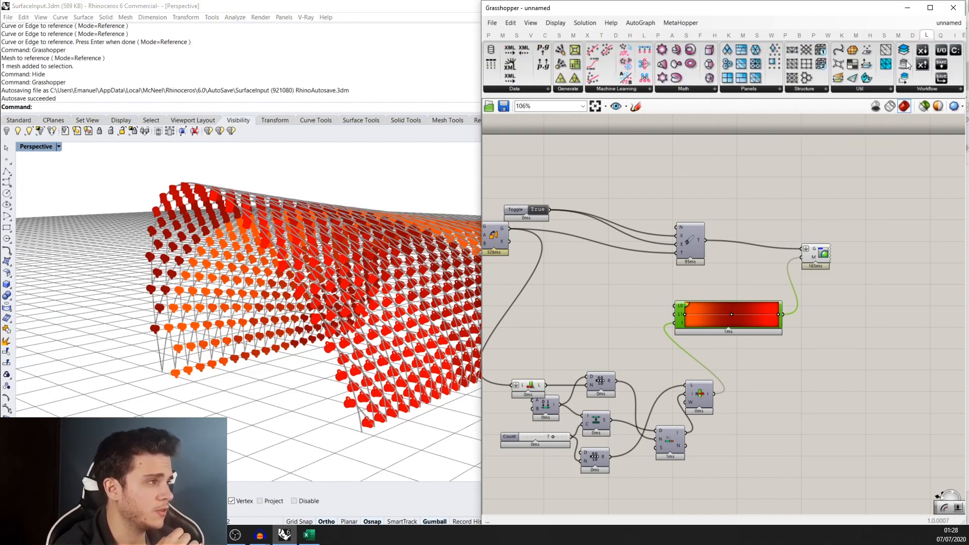
left_click(927, 89)
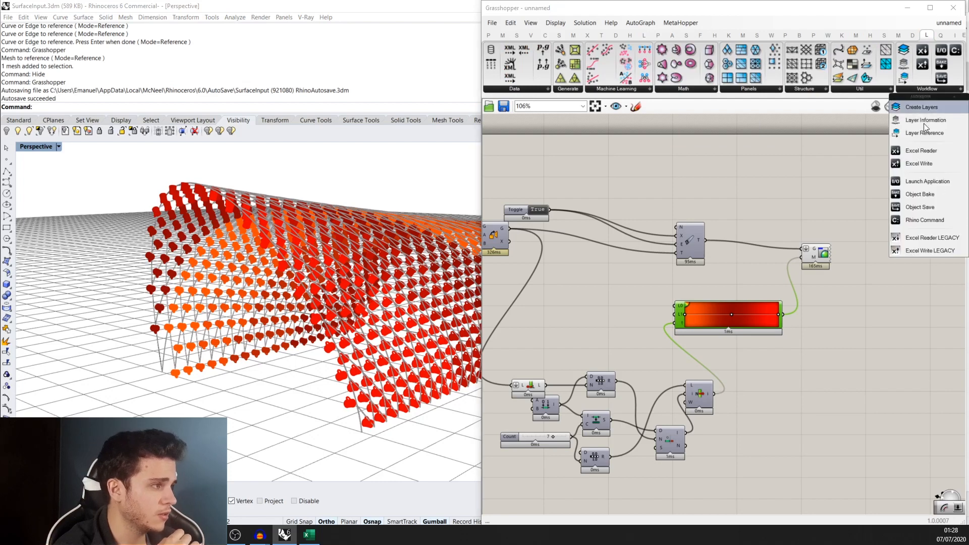
left_click(918, 249)
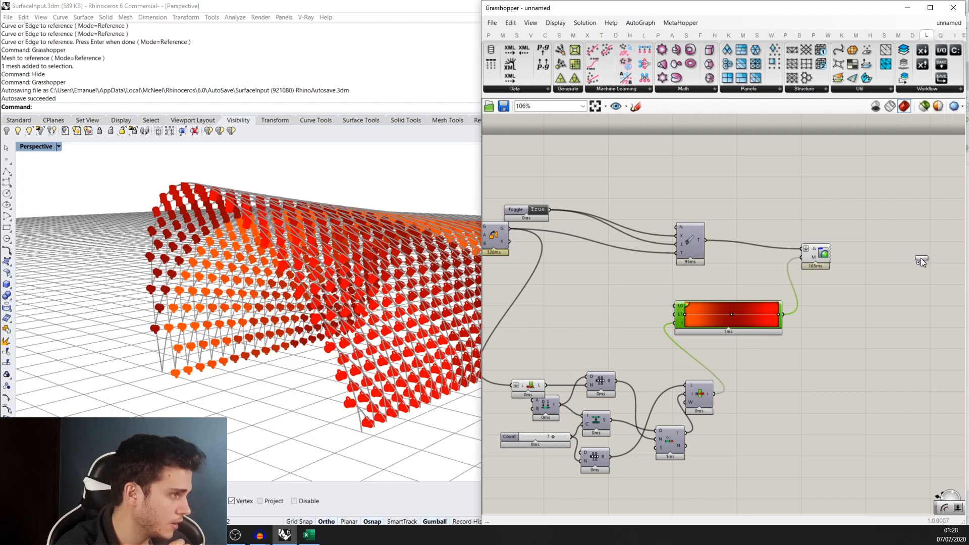
left_click(899, 272)
scroll(899, 271, "up", 3)
scroll(883, 306, "down", 3)
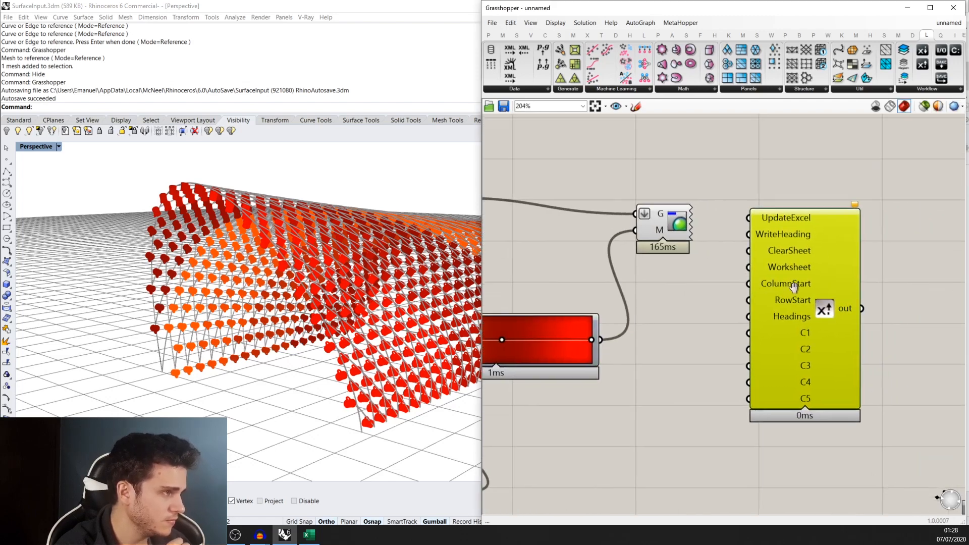
scroll(837, 260, "up", 2)
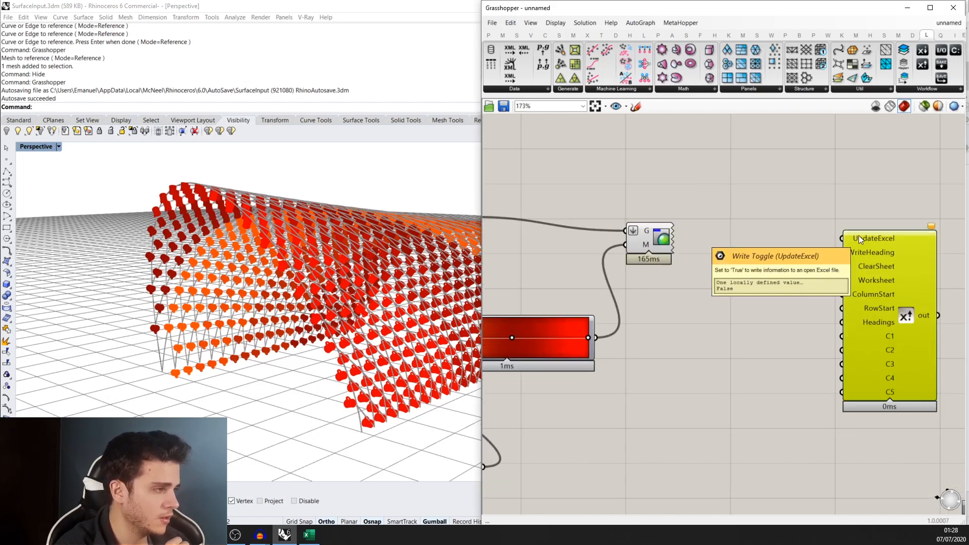
- Add a Boolean Toggle and connect it to the UpdateExcel input of the Excel writer
double_click(813, 271)
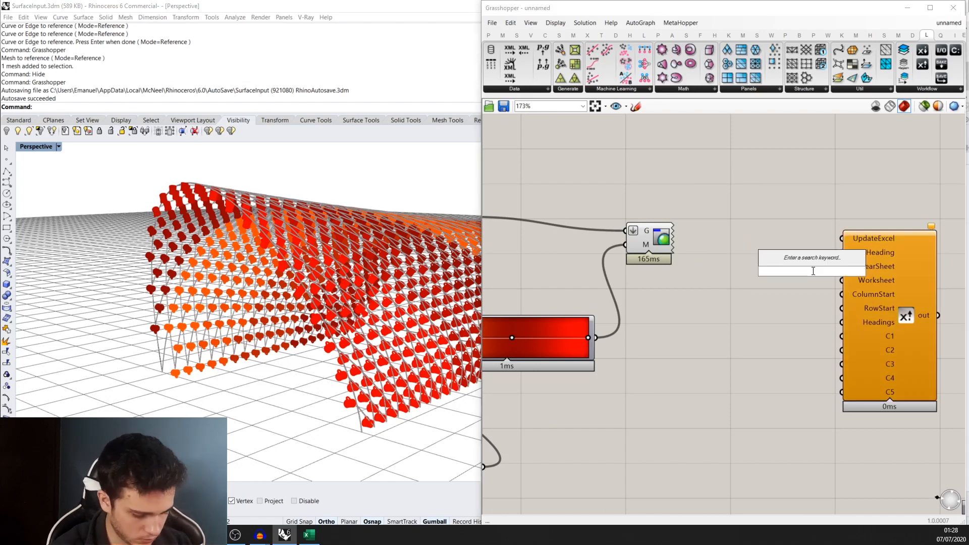
type("boo")
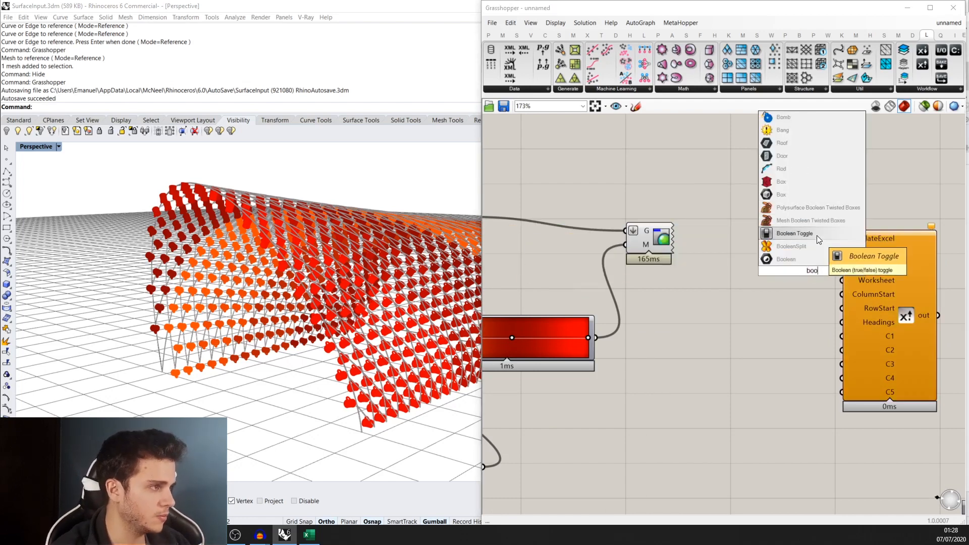
left_click(816, 235)
left_click_drag(796, 271, 763, 234)
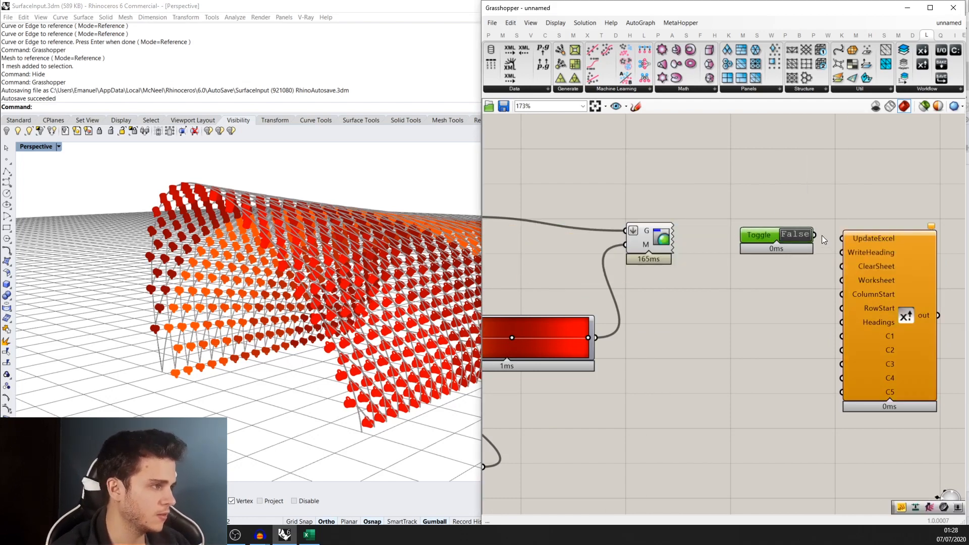
left_click(822, 235)
left_click_drag(842, 237, 818, 235)
left_click(778, 241)
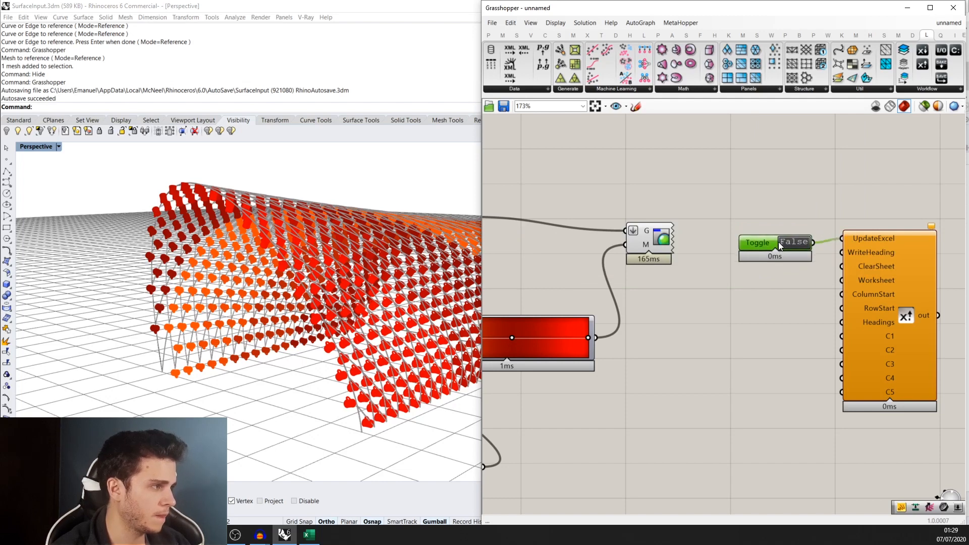
- Add a Button and connect it to the ClearSheet input of the Excel writer
scroll(778, 241, "down", 3)
left_click(862, 243)
scroll(858, 223, "up", 2)
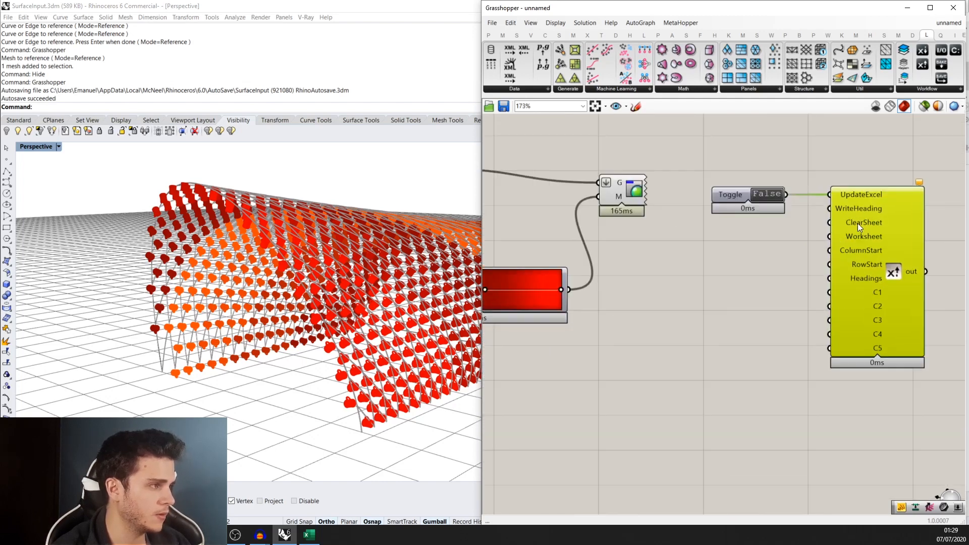
scroll(858, 222, "up", 3)
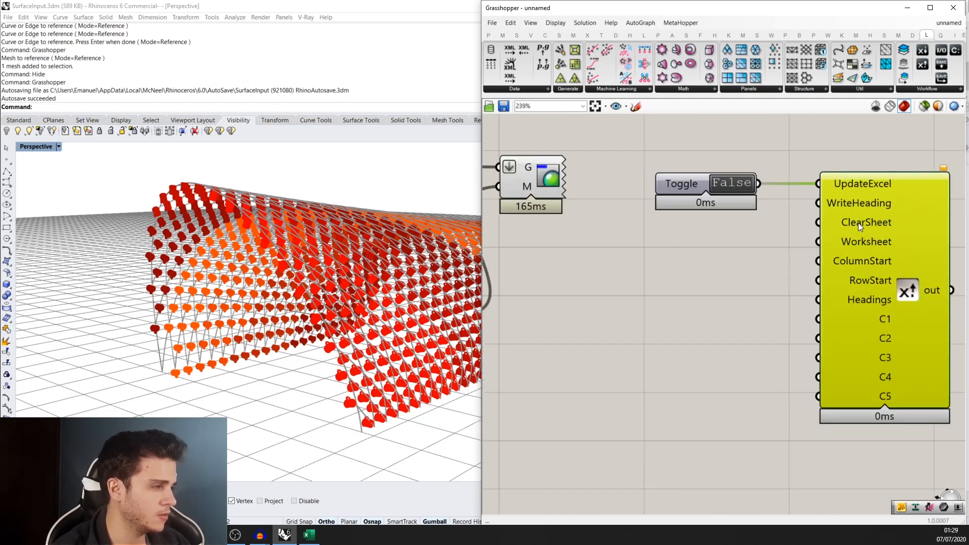
double_click(657, 264)
type("bu")
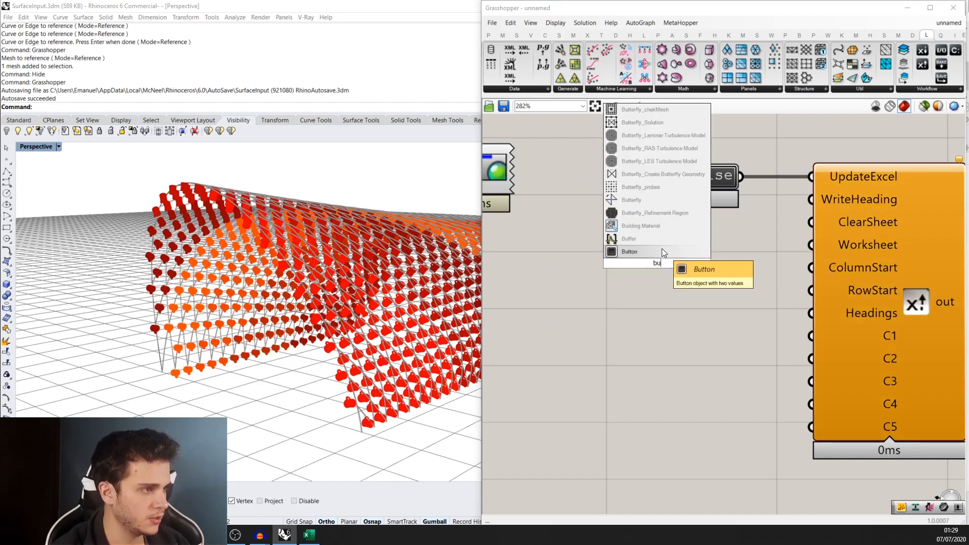
left_click(661, 249)
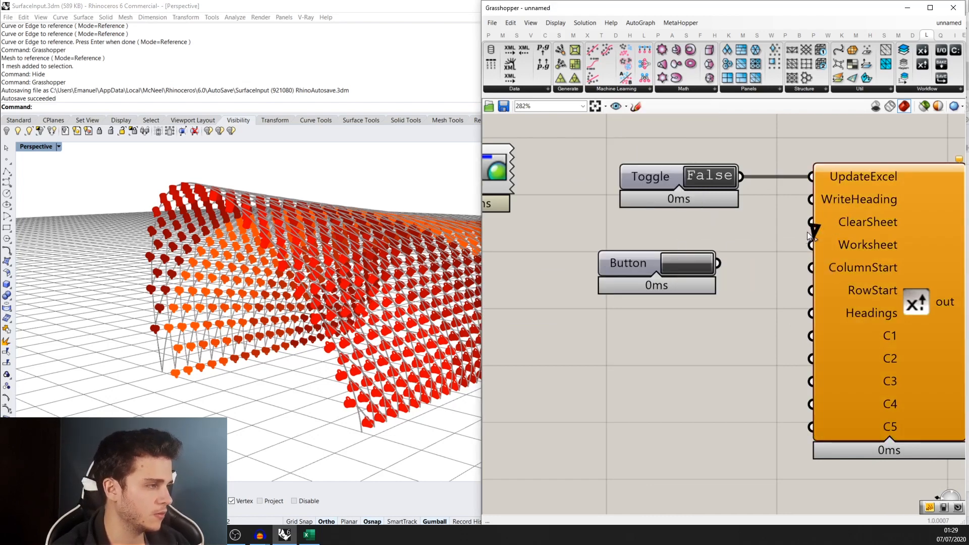
left_click_drag(809, 234, 726, 263)
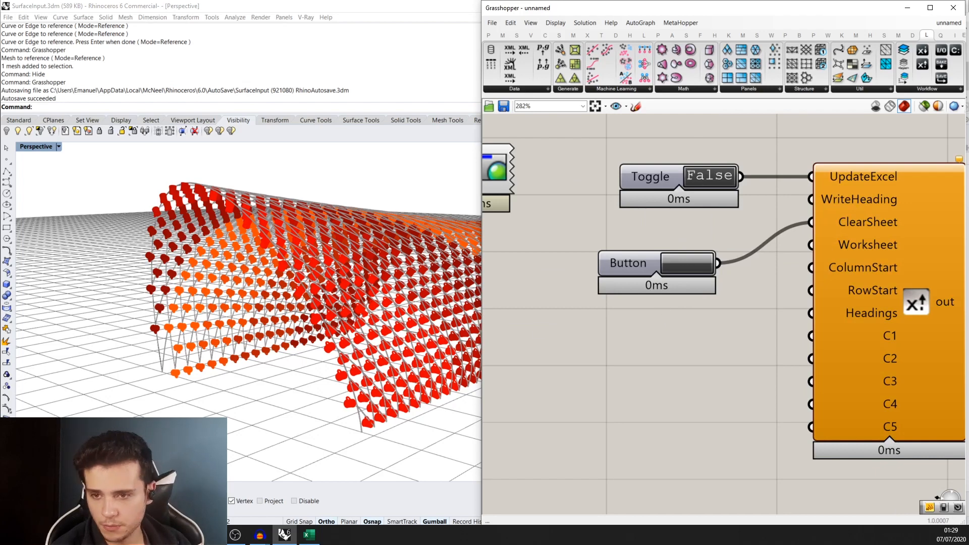
- Switch to Excel, open TesteAula.xlsx, and fit its window as a small, tall window over the Rhino viewport
left_click(309, 535)
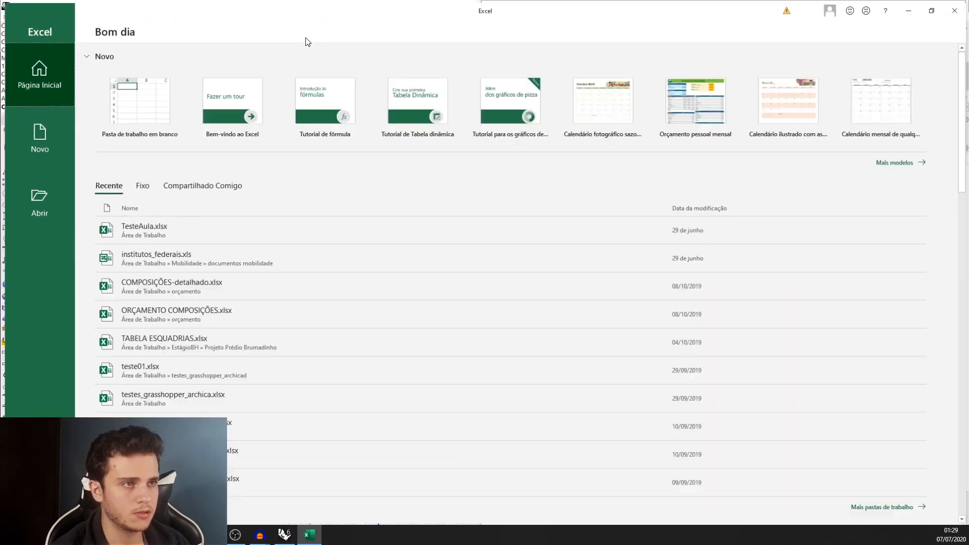
left_click(160, 223)
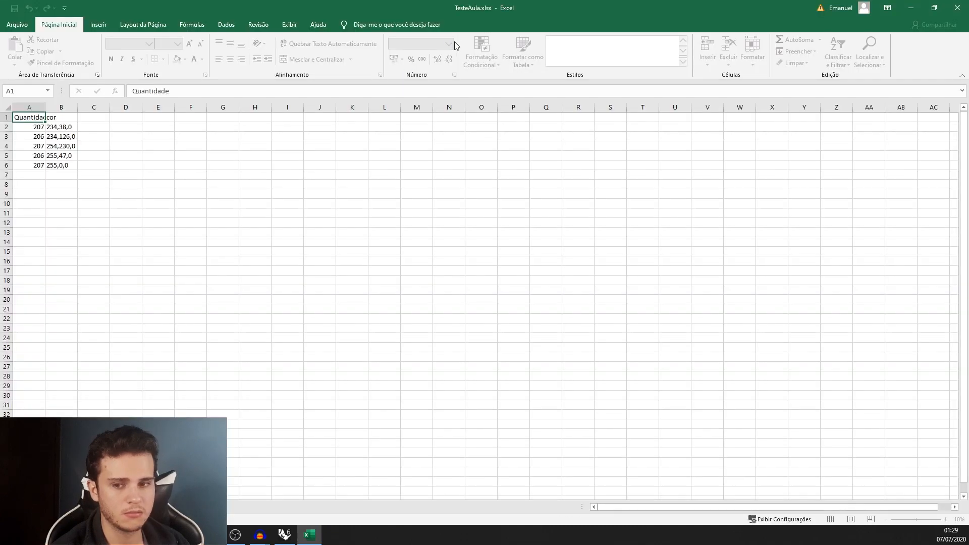
left_click_drag(454, 8, 240, 92)
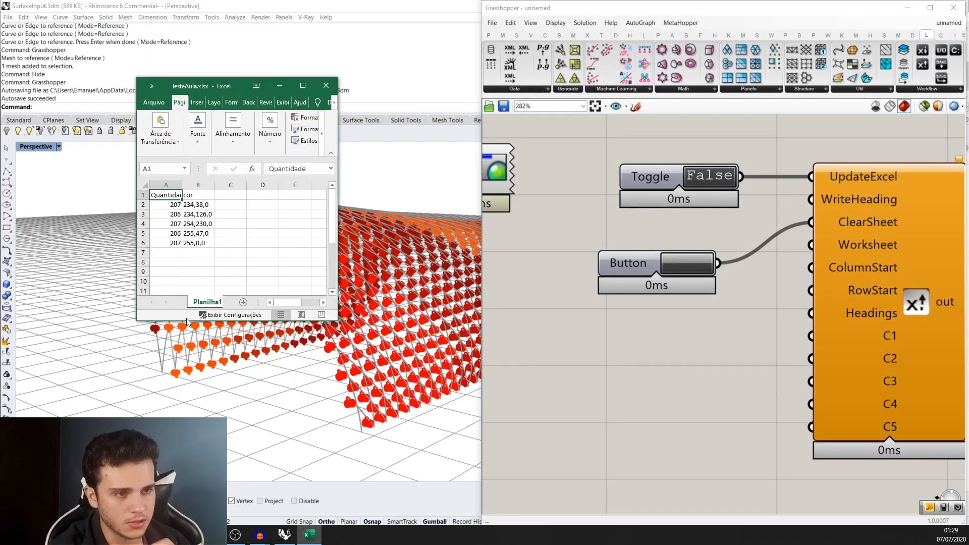
left_click_drag(185, 322, 183, 397)
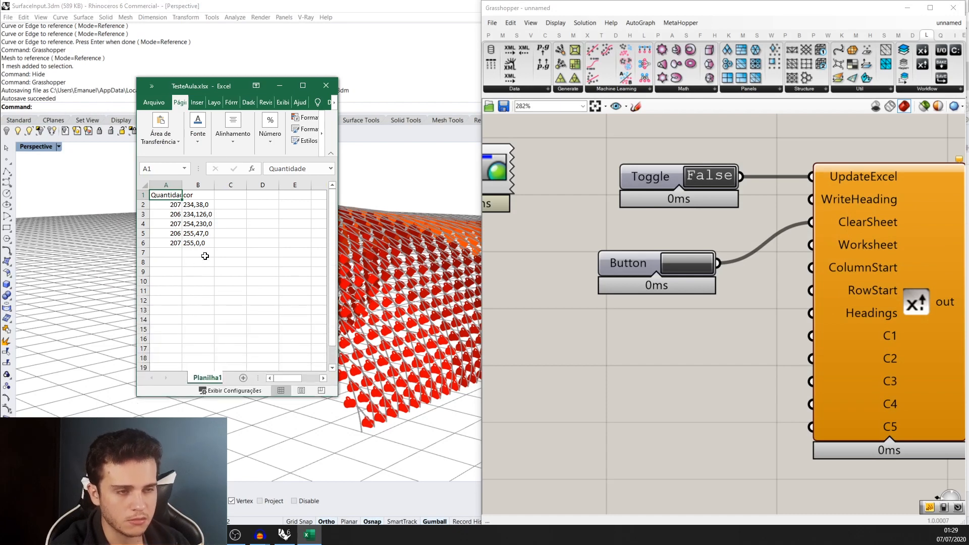
- Clear the contents of cells A1:B7 in Planilha1 and return to the Grasshopper canvas
left_click_drag(205, 256, 167, 195)
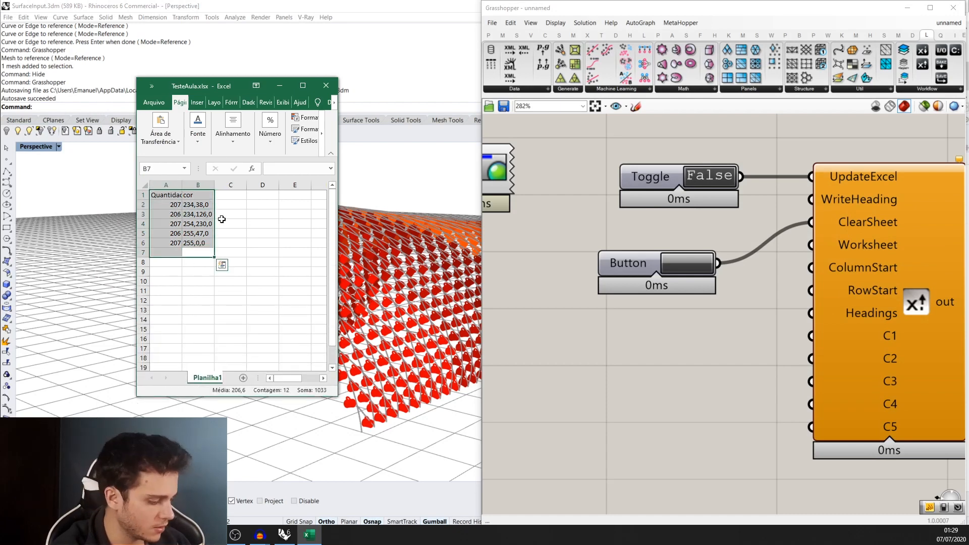
key("Delete")
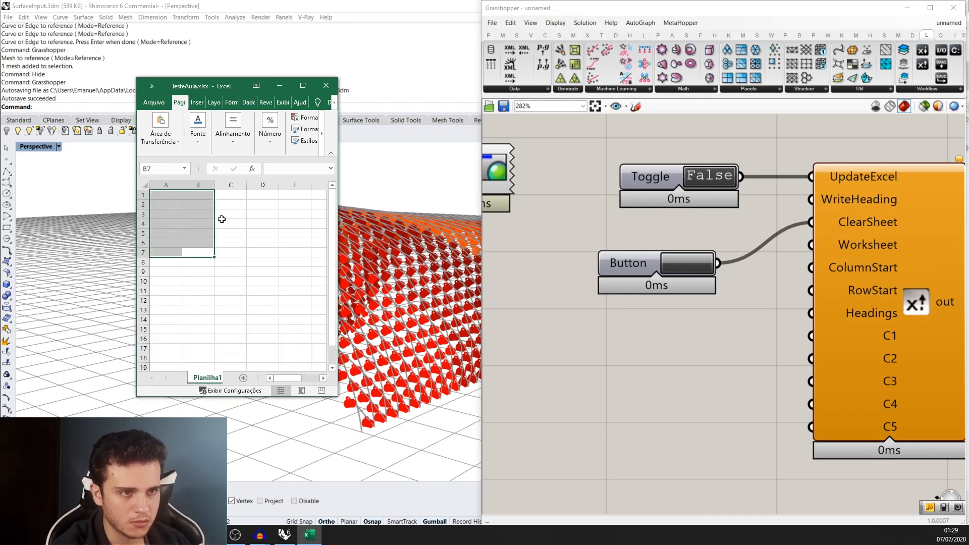
left_click(641, 319)
- Add a Number Slider with value 1 and connect it to the Worksheet input of the Excel writer
scroll(830, 258, "up", 2)
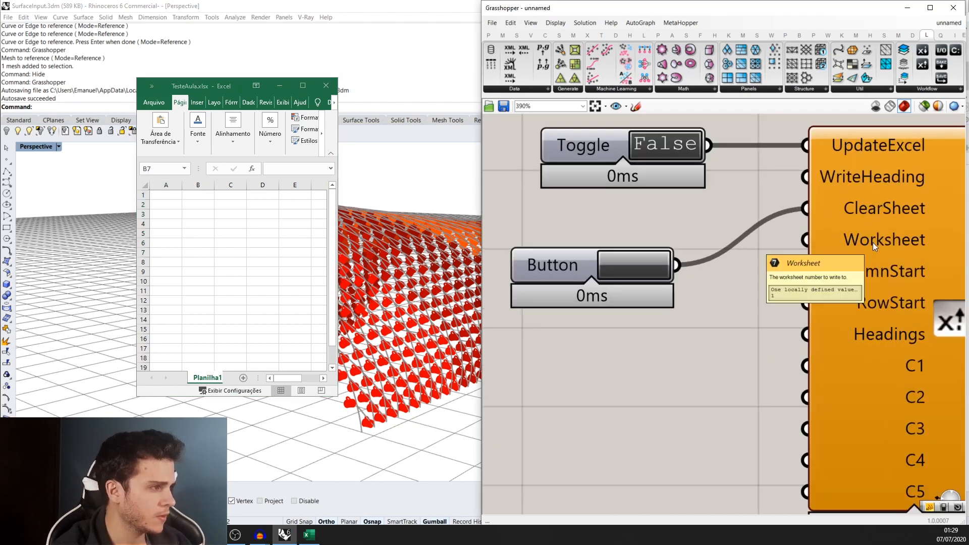
scroll(873, 242, "down", 2)
left_click_drag(869, 252, 875, 287)
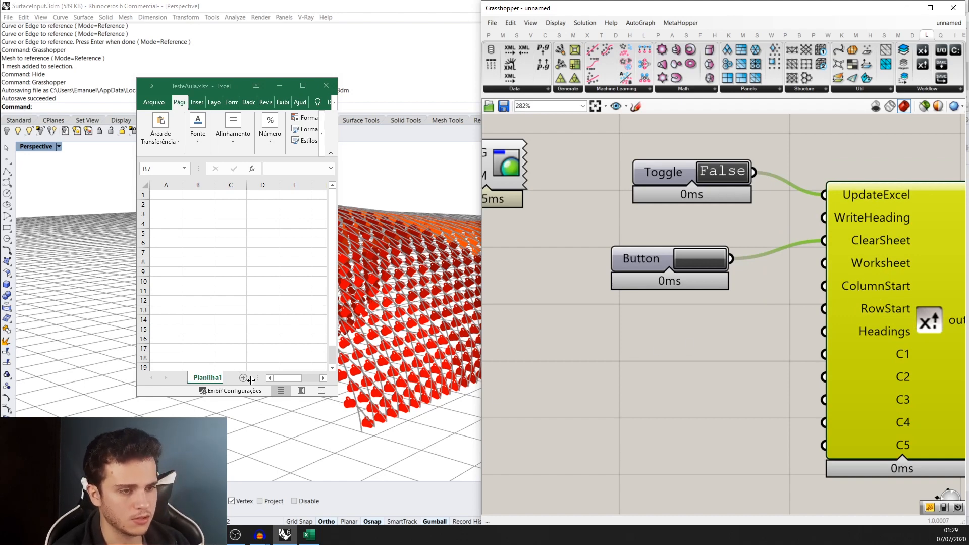
double_click(628, 386)
type("1")
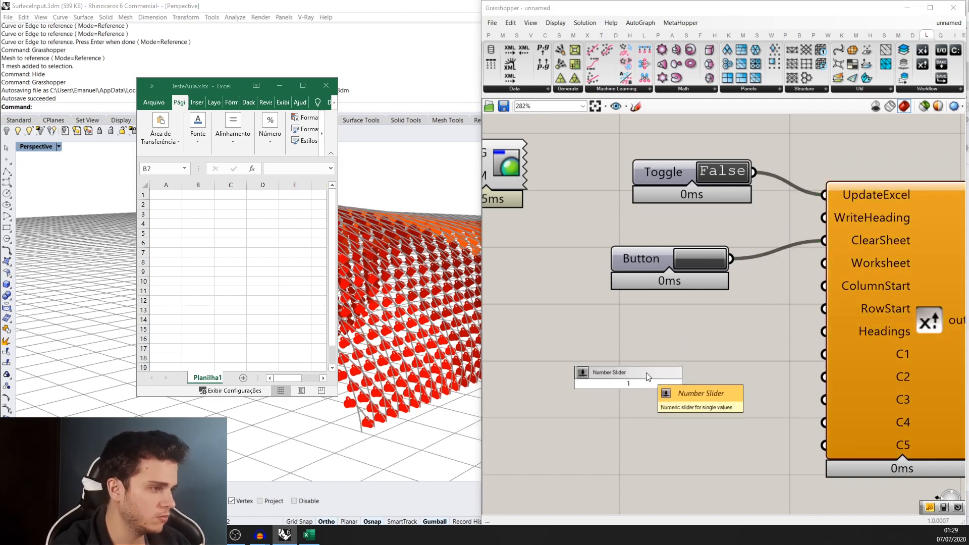
key("Return")
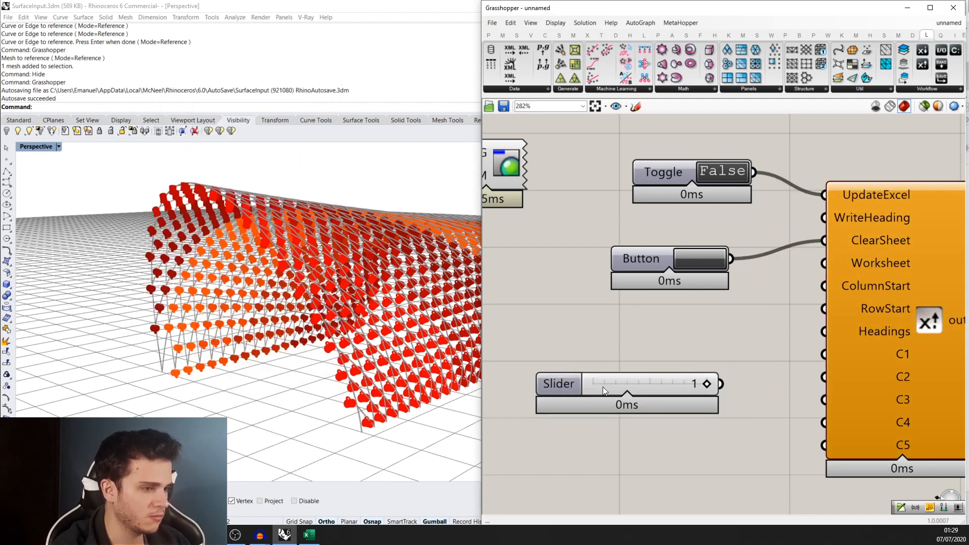
scroll(770, 389, "down", 1)
left_click(309, 534)
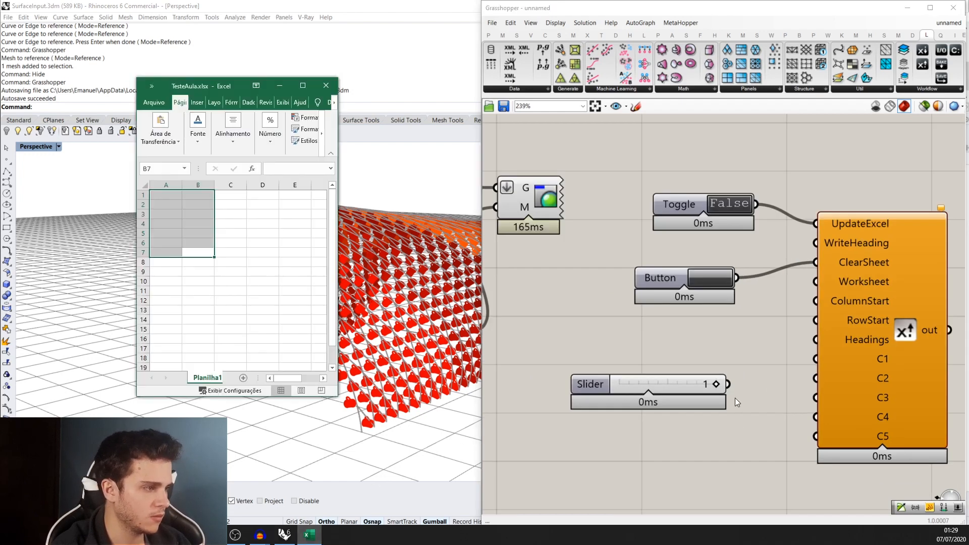
left_click_drag(727, 384, 821, 285)
scroll(867, 319, "up", 1)
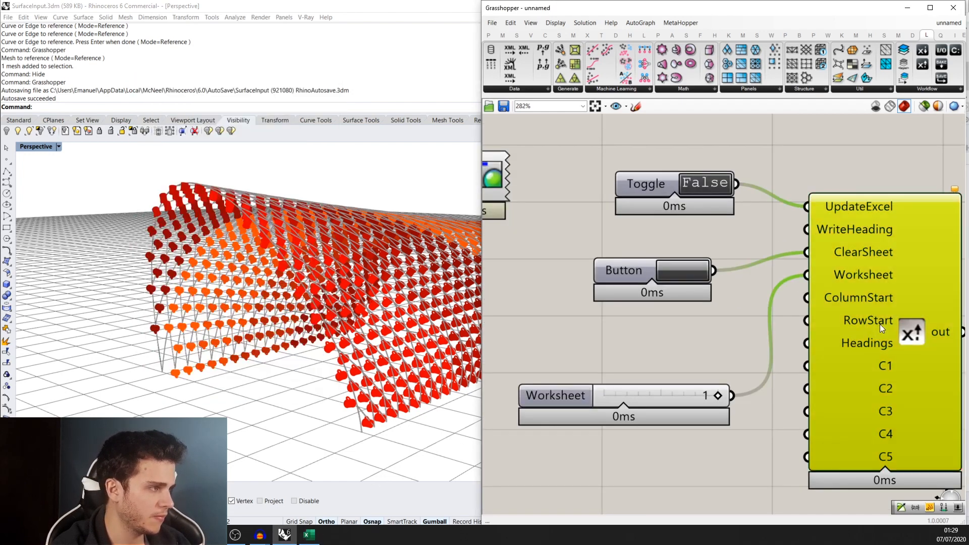
- Shift the Excel writer slightly and move the ClearSheet Button down closer to the Worksheet slider
left_click_drag(879, 324, 902, 342)
left_click_drag(638, 272, 652, 334)
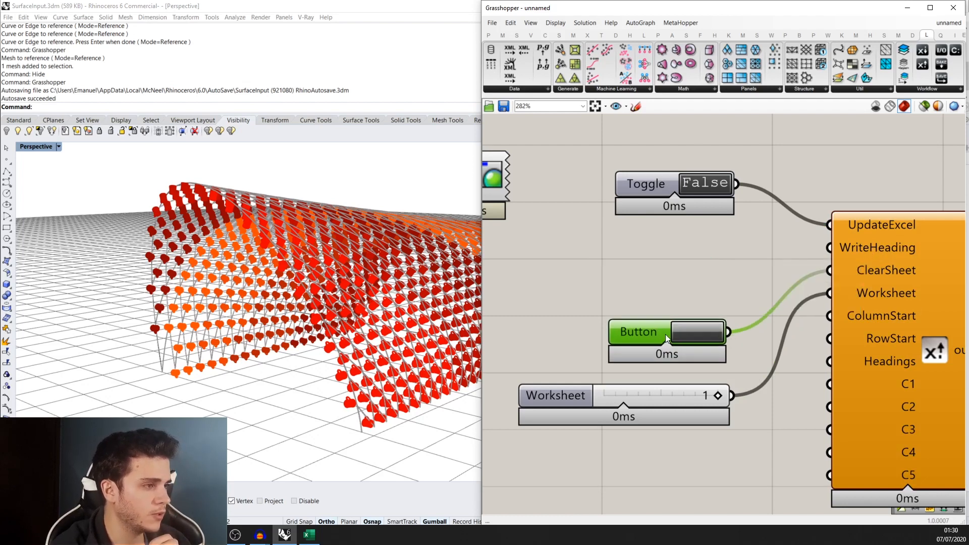
left_click_drag(665, 337, 663, 328)
left_click(309, 535)
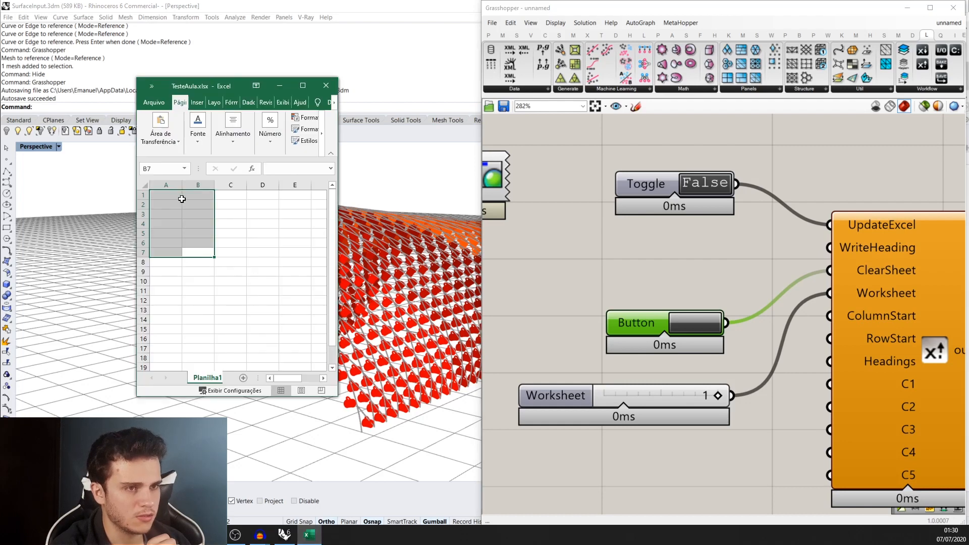
left_click(634, 271)
scroll(685, 272, "down", 2)
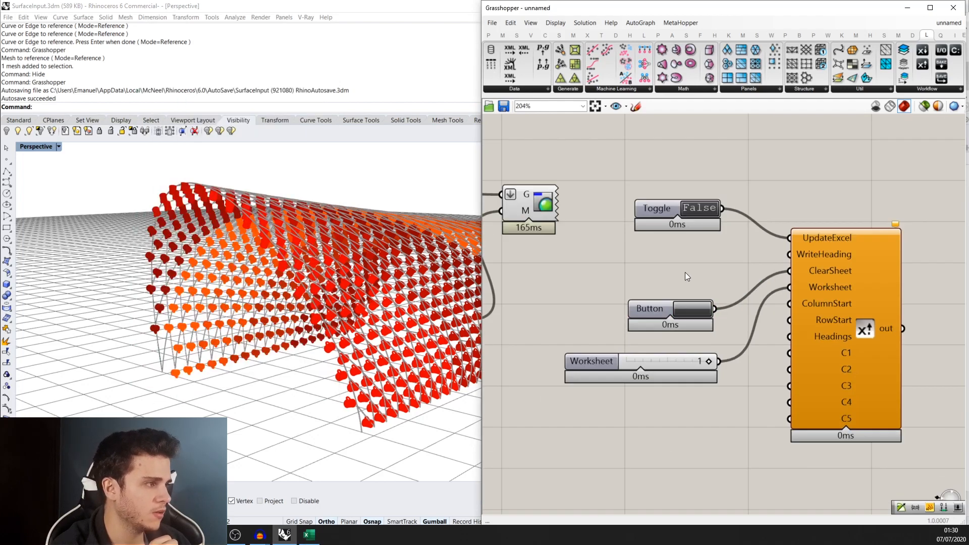
- Connect the Boolean Toggle to WriteHeading as well, and stack the Toggle, Button and Worksheet slider compactly beside the Excel writer
left_click_drag(732, 222, 789, 253)
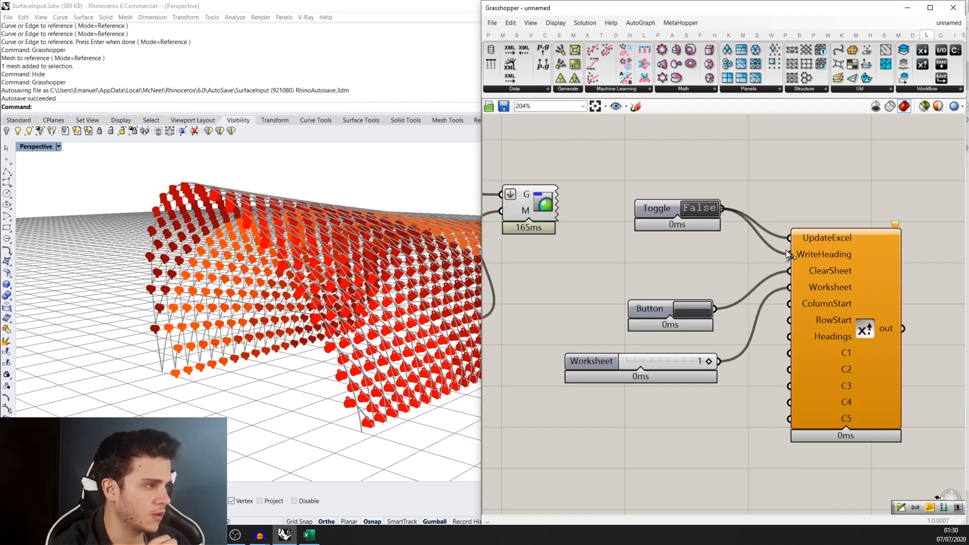
left_click_drag(658, 208, 656, 241)
scroll(792, 262, "down", 1)
right_click_drag(792, 262, 783, 245)
left_click(783, 246)
scroll(783, 246, "up", 1)
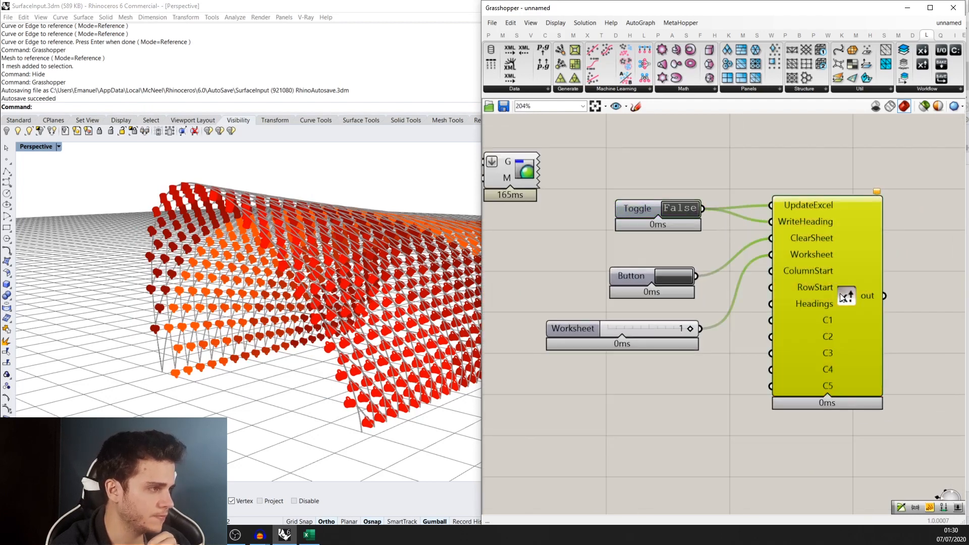
left_click_drag(639, 278, 633, 243)
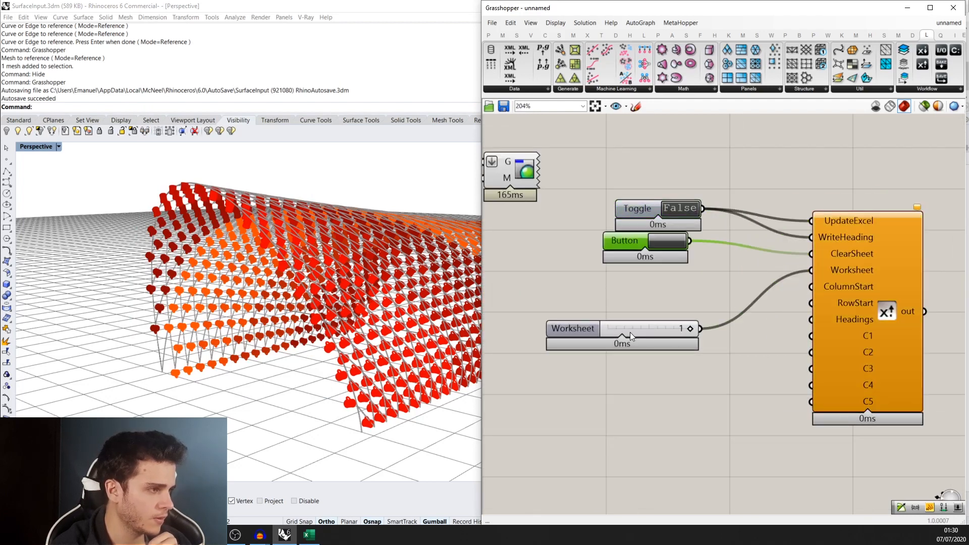
left_click_drag(630, 332, 611, 278)
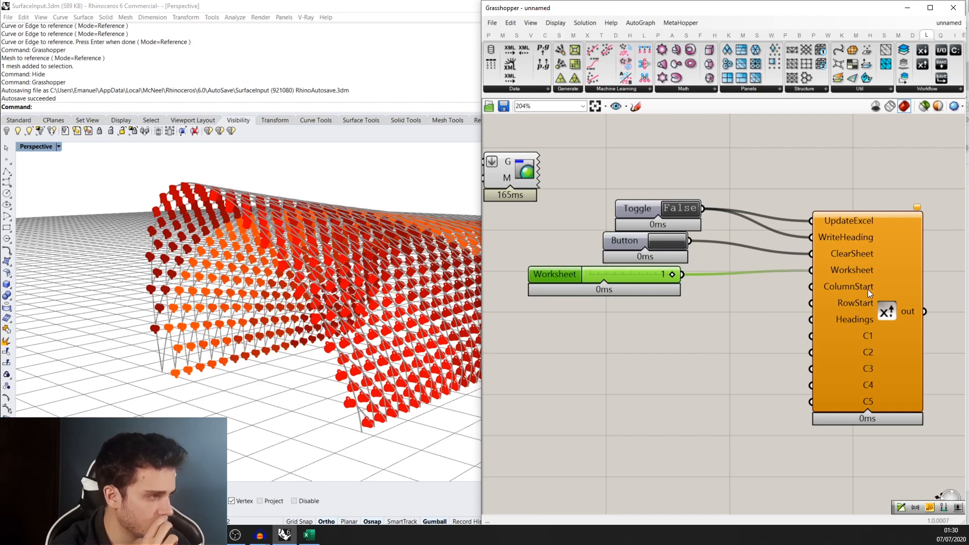
- Place an empty Panel below the Worksheet slider
scroll(860, 309, "up", 1)
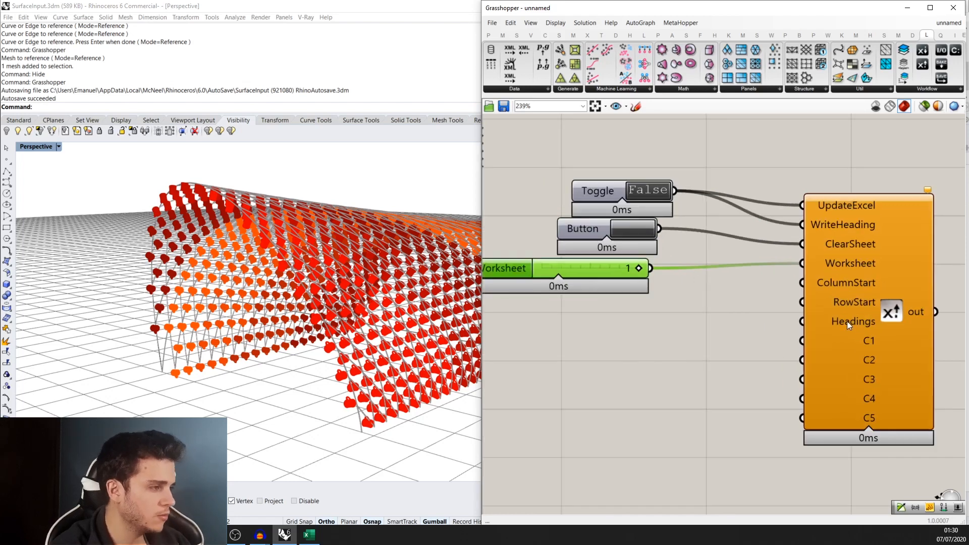
scroll(862, 317, "down", 5)
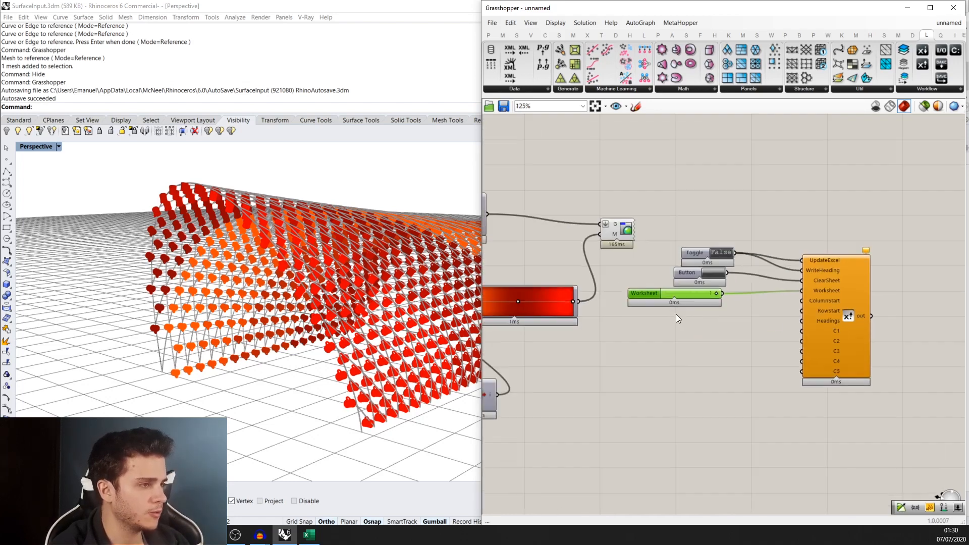
left_click(625, 242)
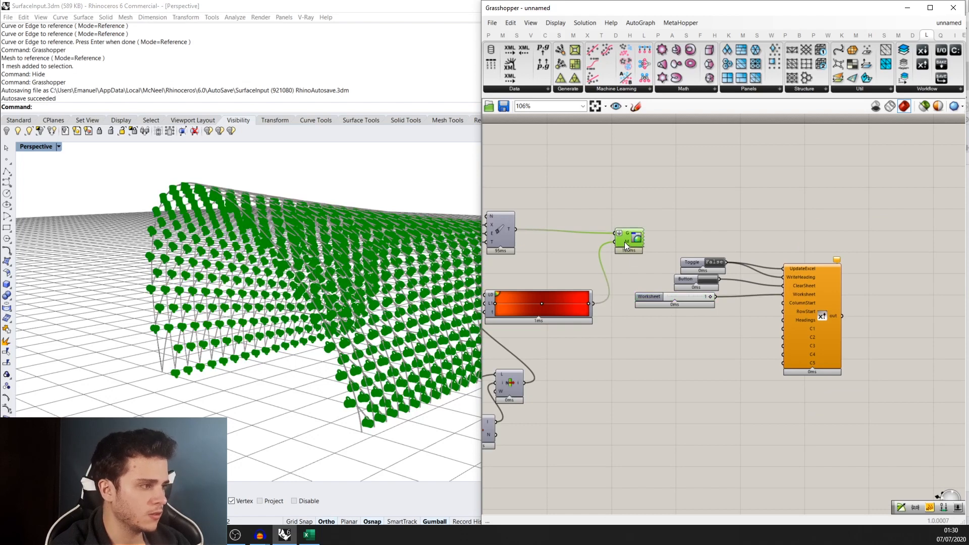
scroll(685, 359, "up", 2)
double_click(686, 359)
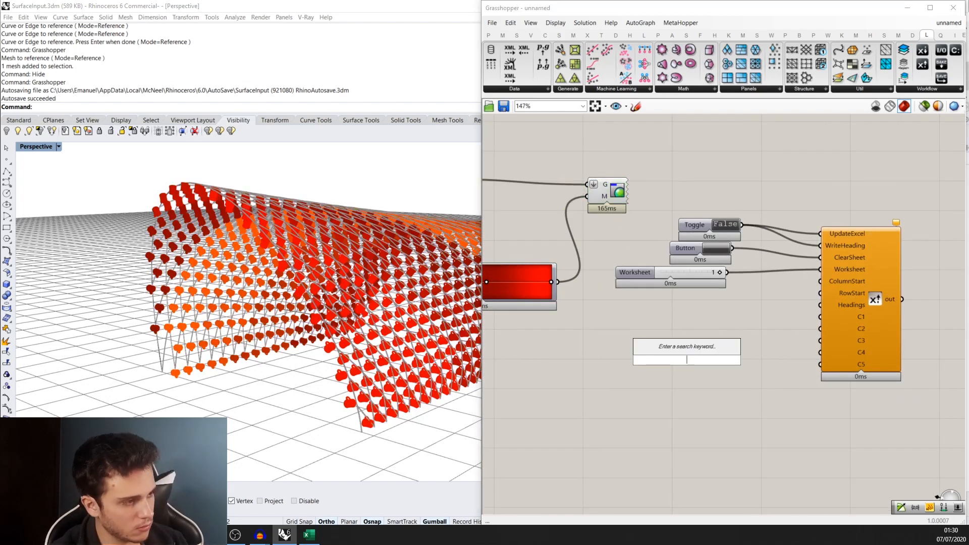
type("panel")
key("Return")
left_click(686, 359)
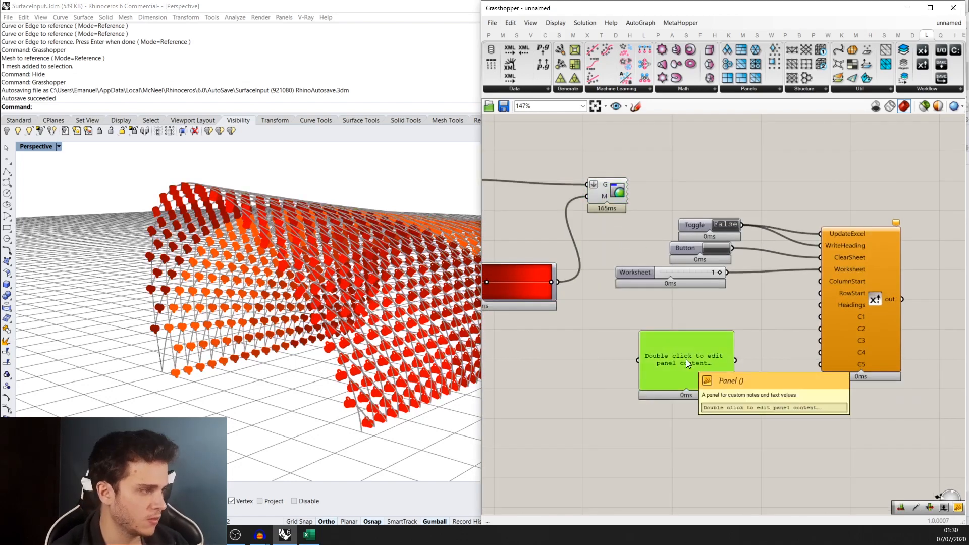
- Enter "cores" and "quantidade" on separate lines in the panel and turn off its Multiline Data option
double_click(689, 346)
key("BackSpace")
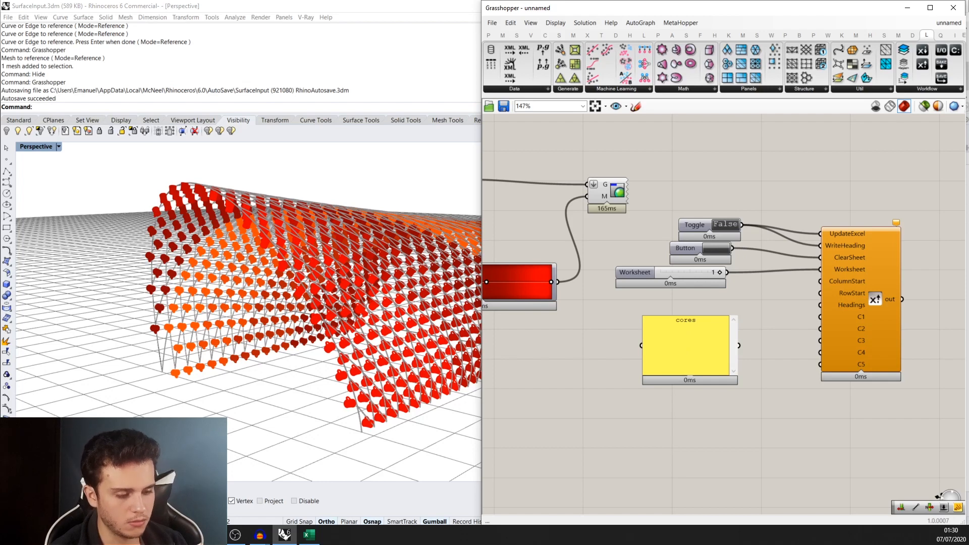
type("cores q")
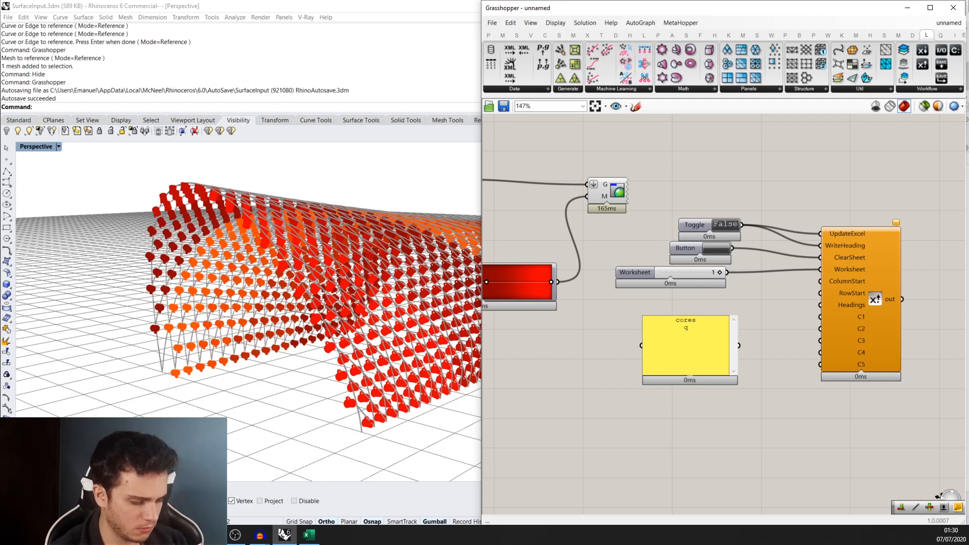
type("uantidade")
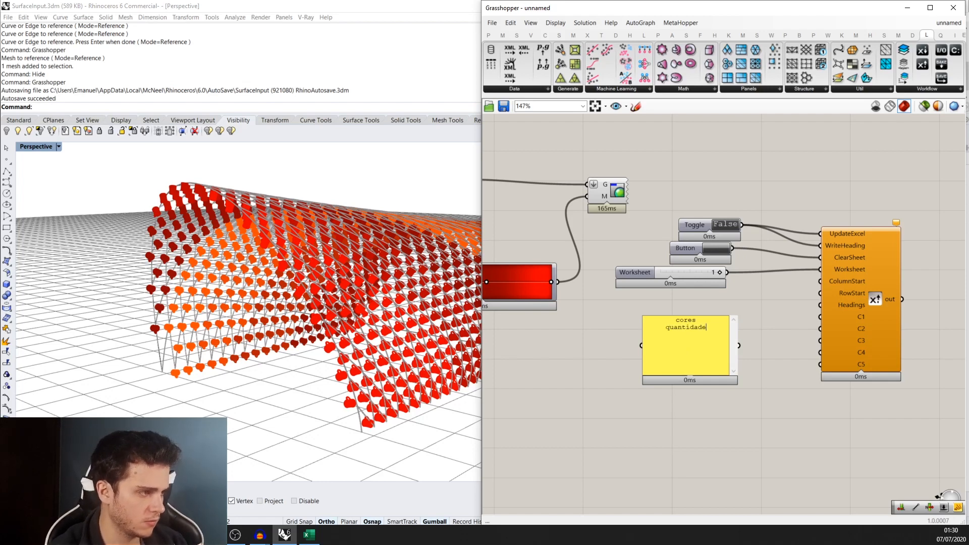
left_click(756, 295)
right_click(692, 338)
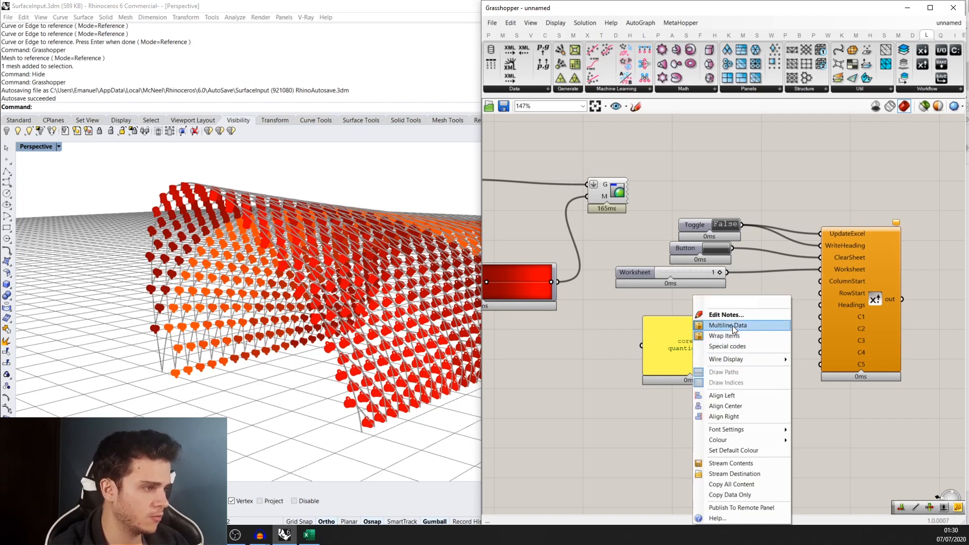
left_click(733, 327)
right_click(703, 338)
left_click(601, 395)
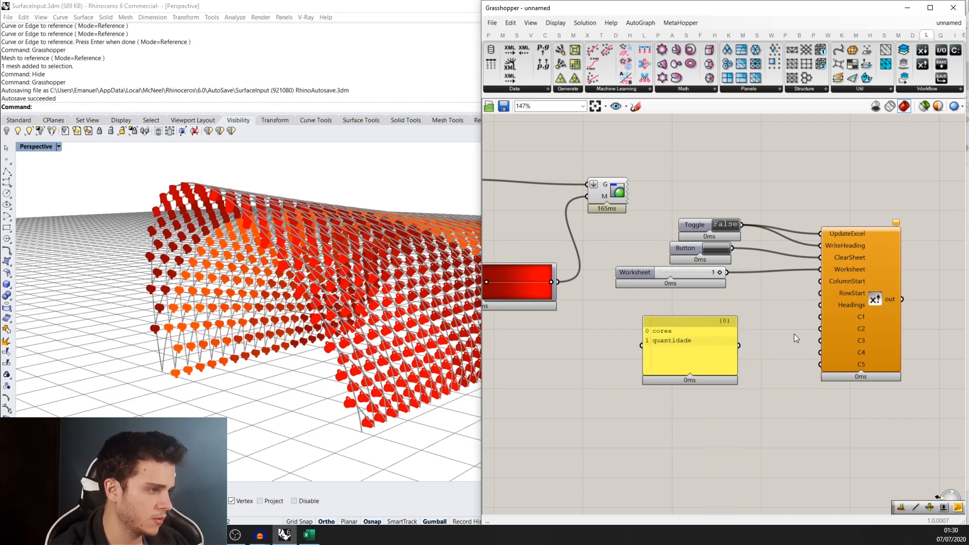
- Connect the "cores" and "quantidade" panel to the Excel writer's Headings input and set the Boolean Toggle to True
double_click(793, 335)
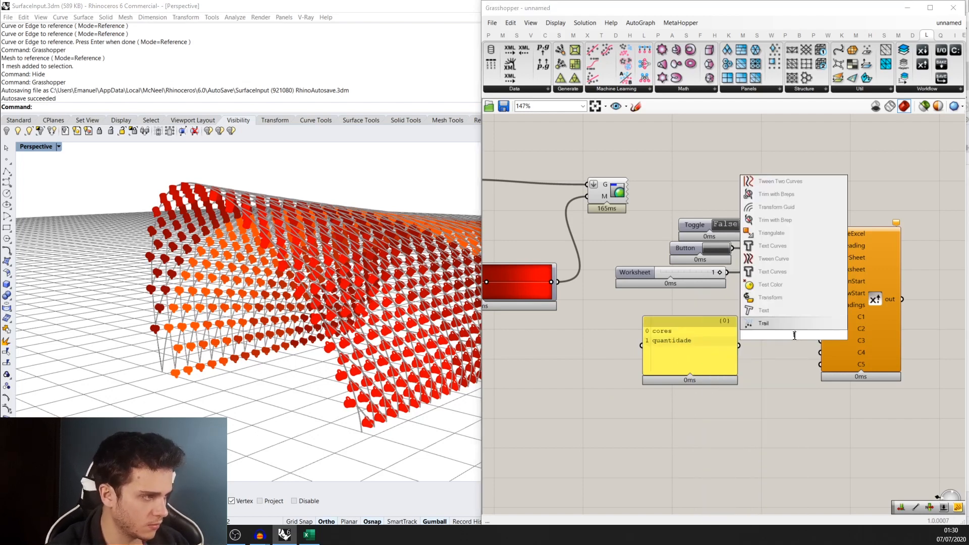
left_click(752, 389)
left_click(711, 343)
left_click_drag(684, 356, 758, 325)
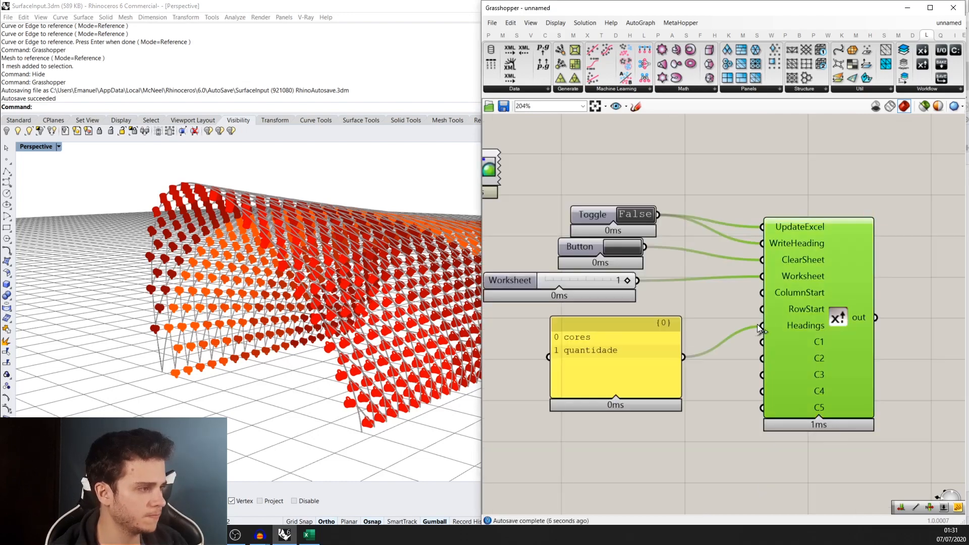
scroll(611, 304, "down", 2)
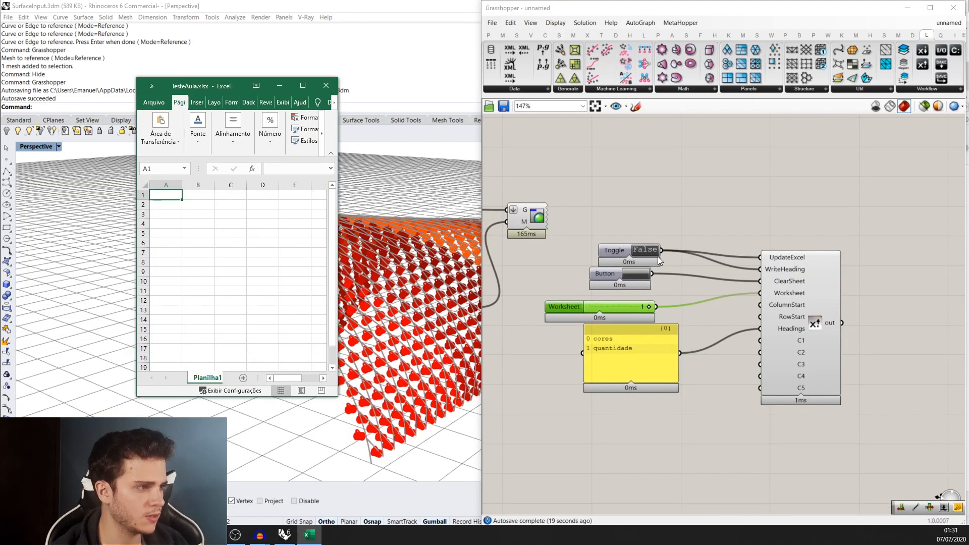
left_click(650, 250)
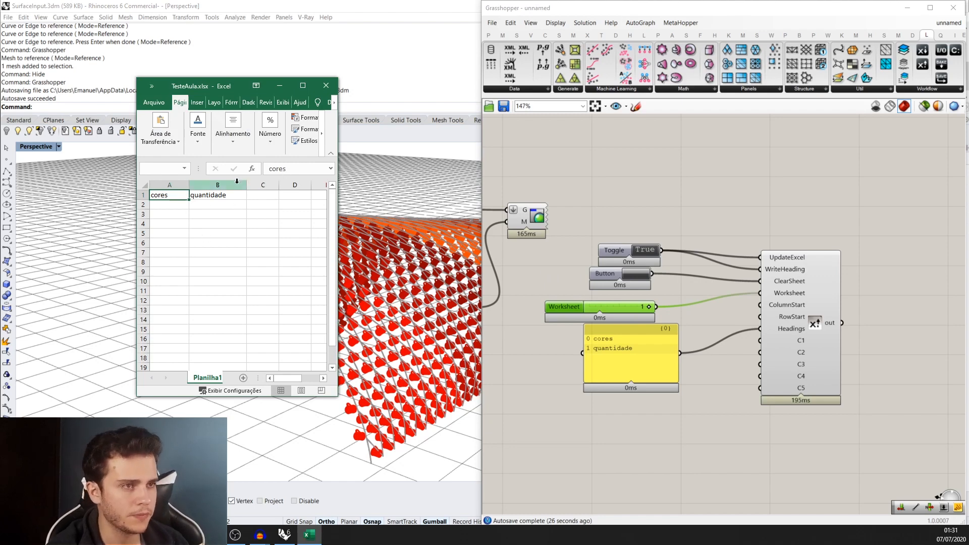
- Move the Excel writer farther from its inputs, then shrink the headings panel and place it closer to the Headings input
scroll(757, 312, "up", 2)
scroll(757, 313, "down", 2)
right_click_drag(710, 297, 736, 288)
scroll(824, 315, "up", 2)
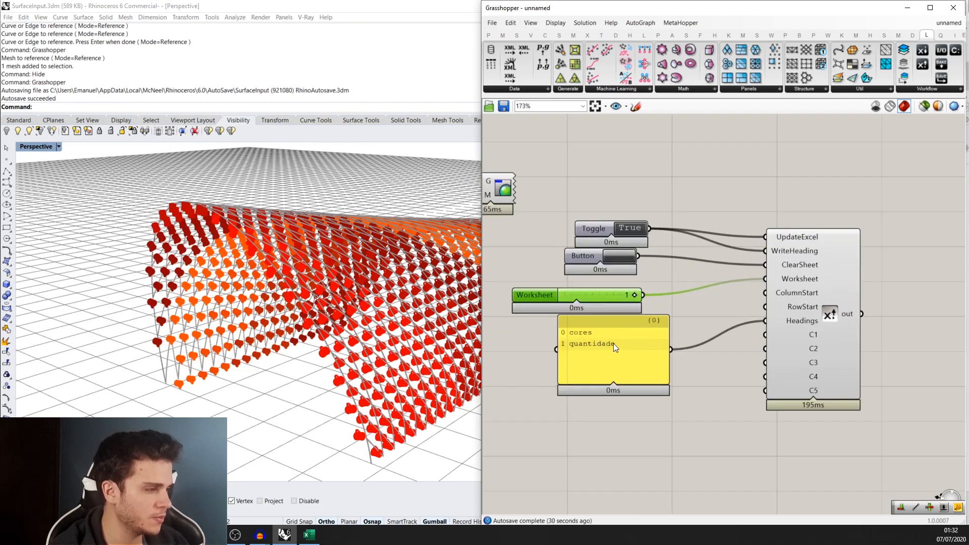
left_click_drag(812, 349, 843, 375)
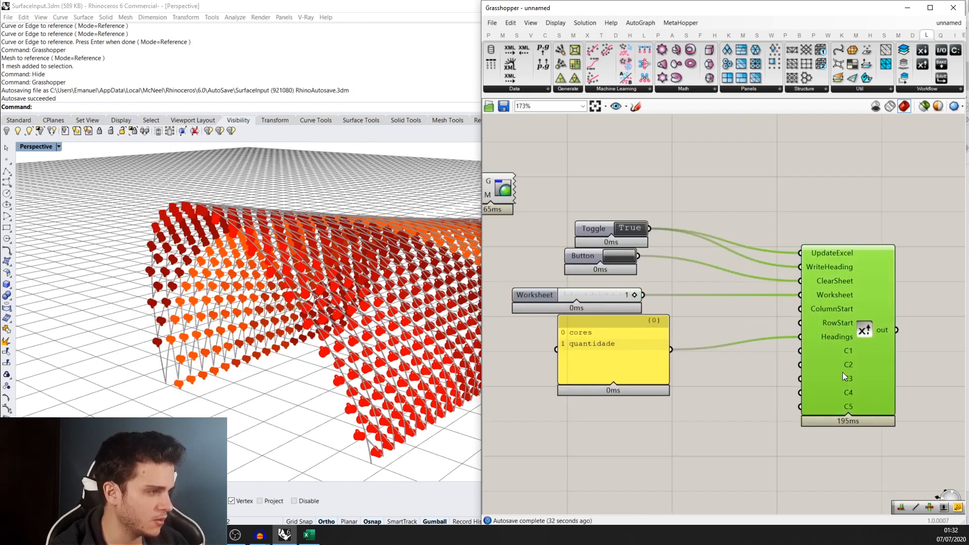
left_click_drag(642, 356, 718, 350)
scroll(845, 412, "up", 3)
scroll(845, 413, "up", 2)
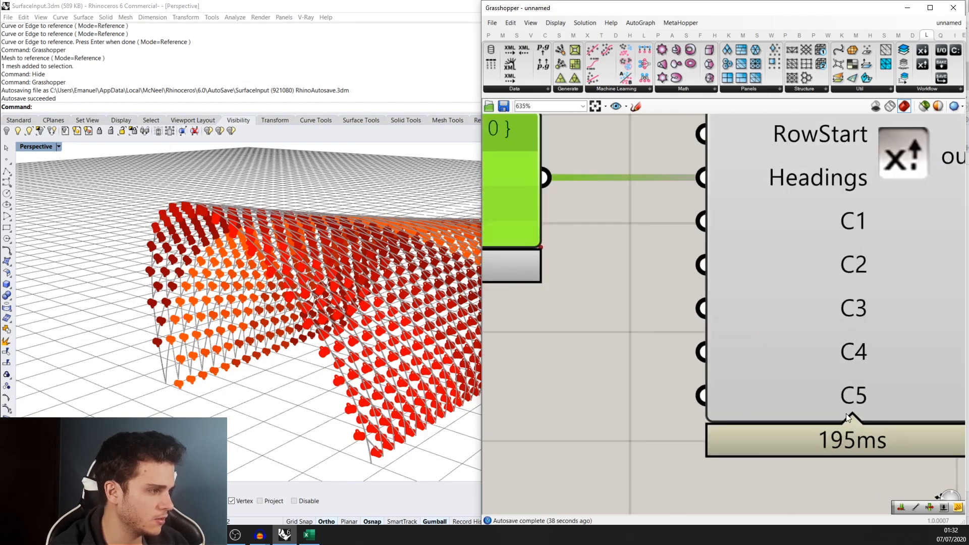
scroll(849, 398, "down", 4)
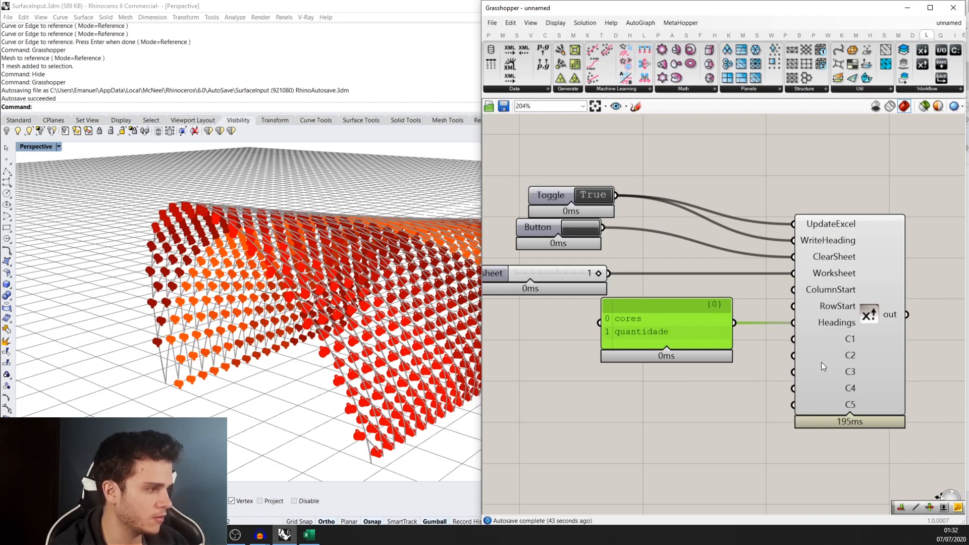
- Place a new Panel below the Worksheet slider, make it taller and connect the Gradient's colour output to it
scroll(770, 376, "down", 3)
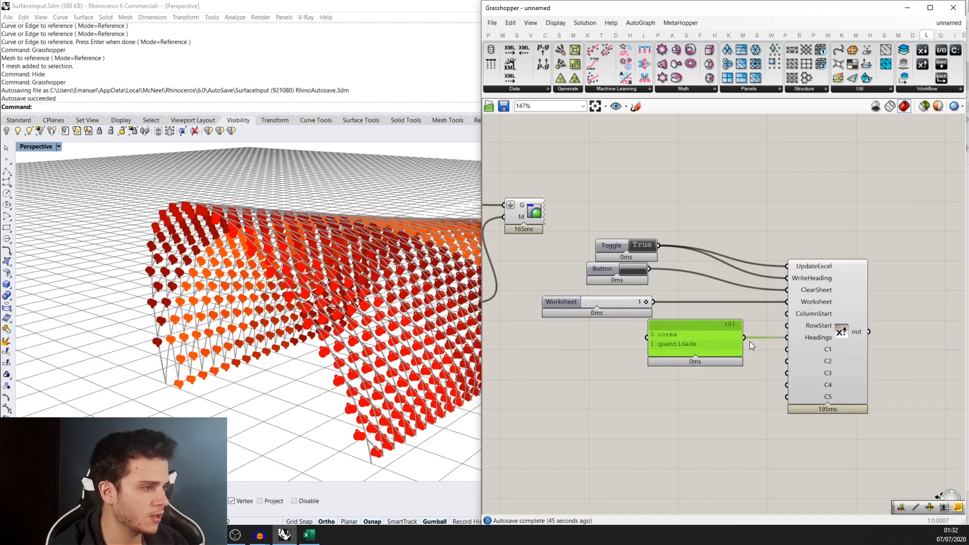
scroll(902, 201, "down", 3)
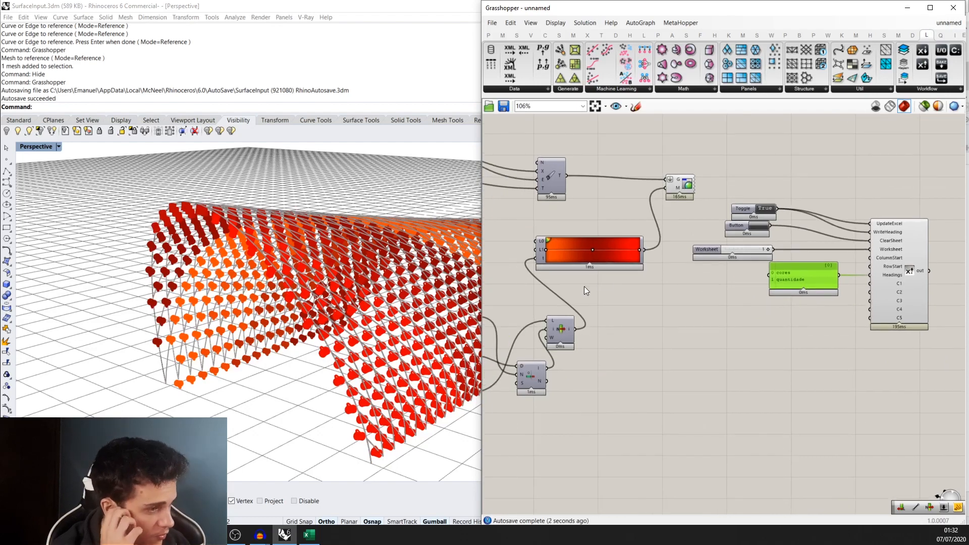
scroll(800, 275, "up", 3)
scroll(707, 306, "down", 7)
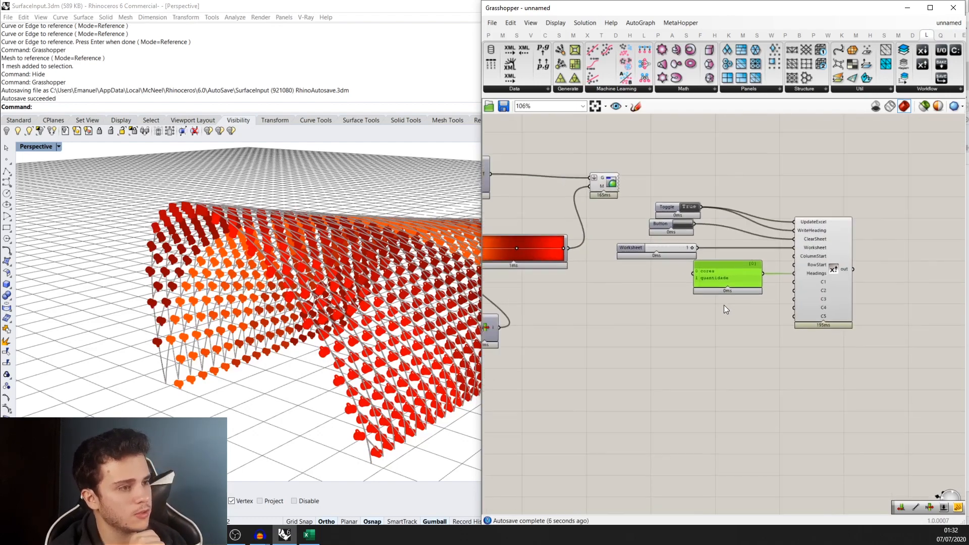
scroll(716, 238, "up", 2)
scroll(704, 238, "up", 3)
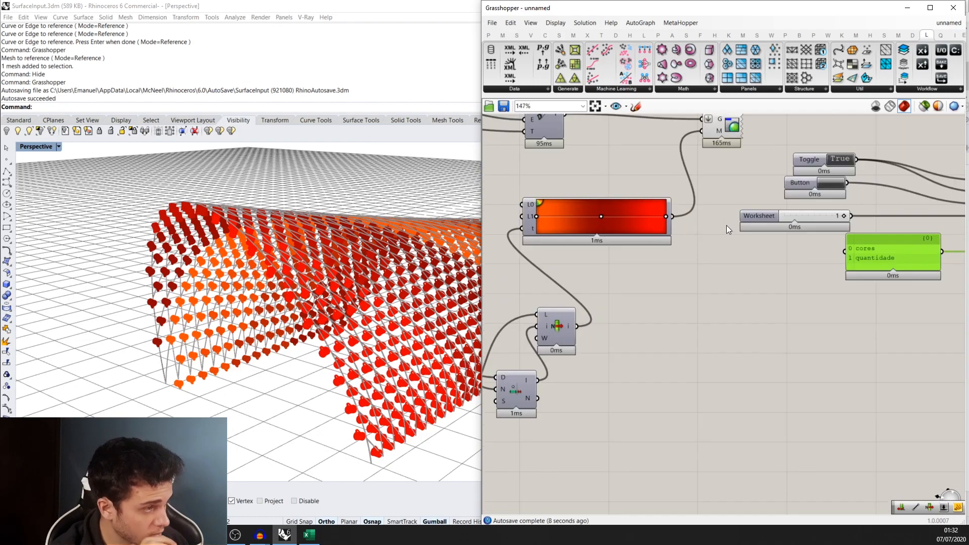
double_click(731, 301)
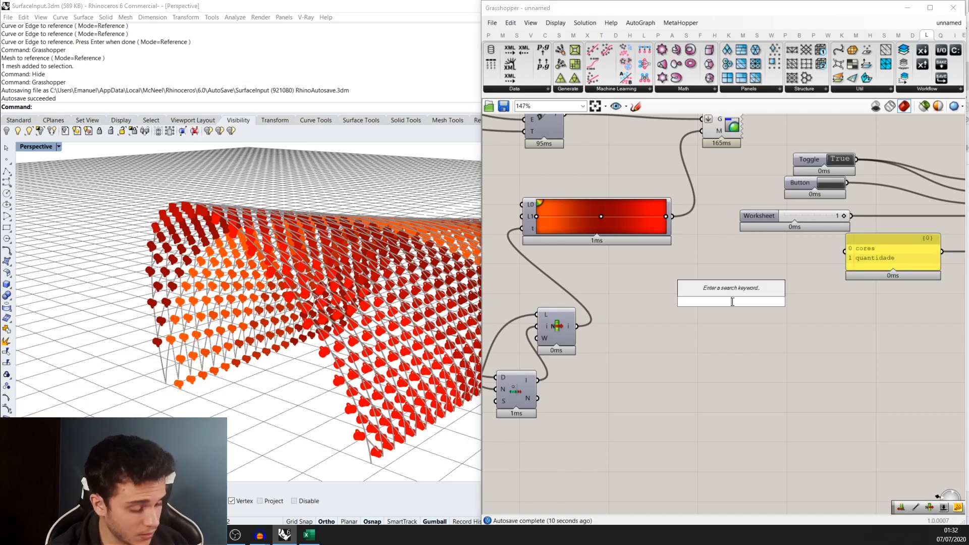
type("pane")
left_click(716, 251)
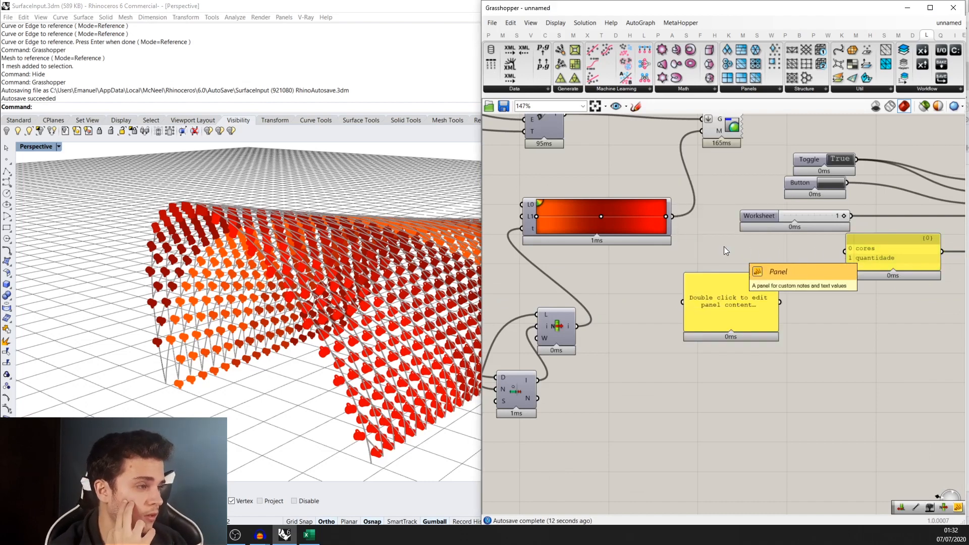
left_click_drag(707, 303, 763, 360)
- Add a Create Set component beside the panel, feed it the Gradient's colours and connect its S output to the panel
double_click(785, 295)
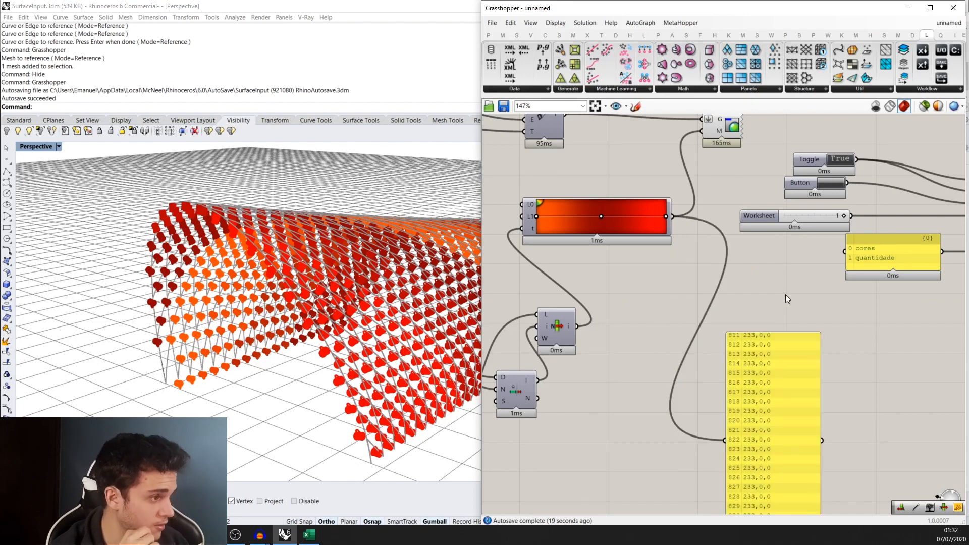
right_click_drag(876, 326, 786, 324)
double_click(791, 306)
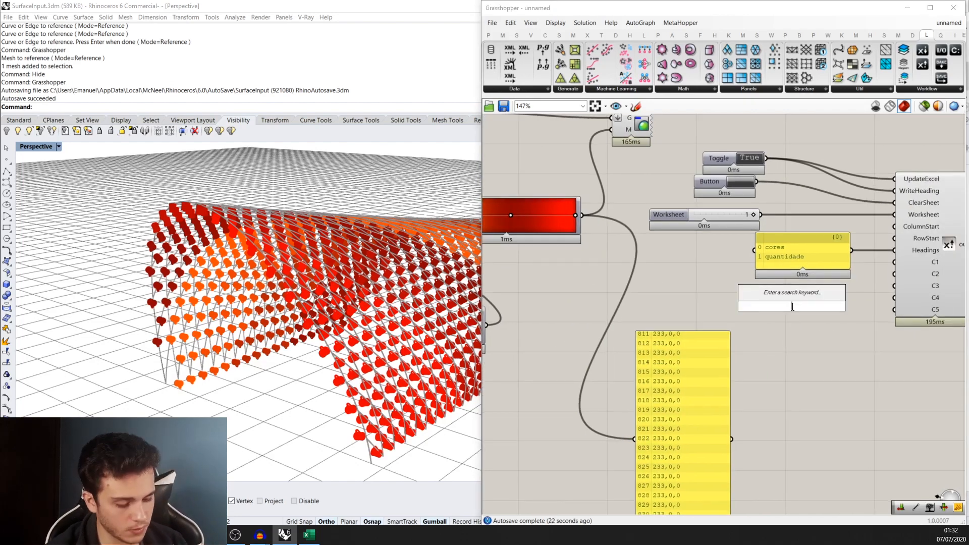
type("create")
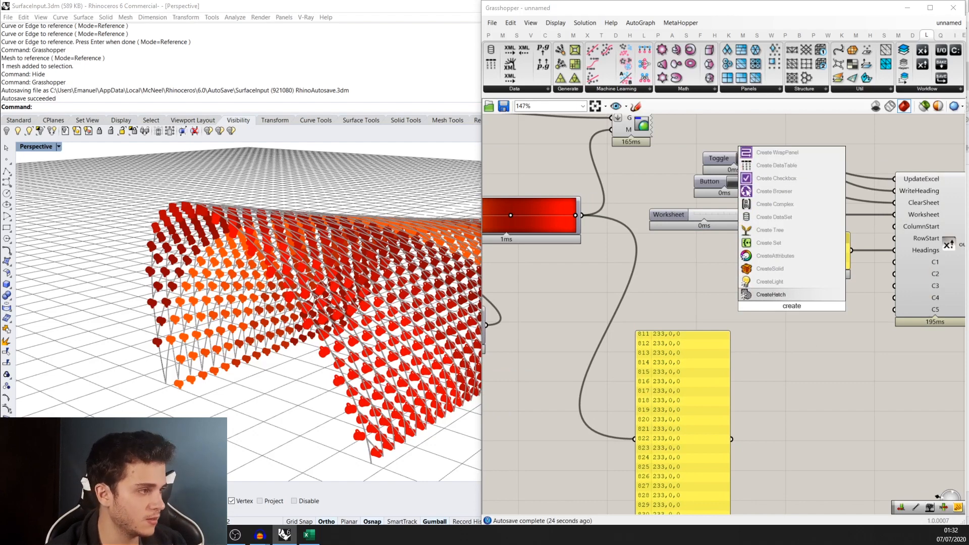
left_click(773, 243)
left_click_drag(791, 305, 675, 302)
left_click_drag(582, 216, 761, 401)
left_click_drag(661, 308, 667, 334)
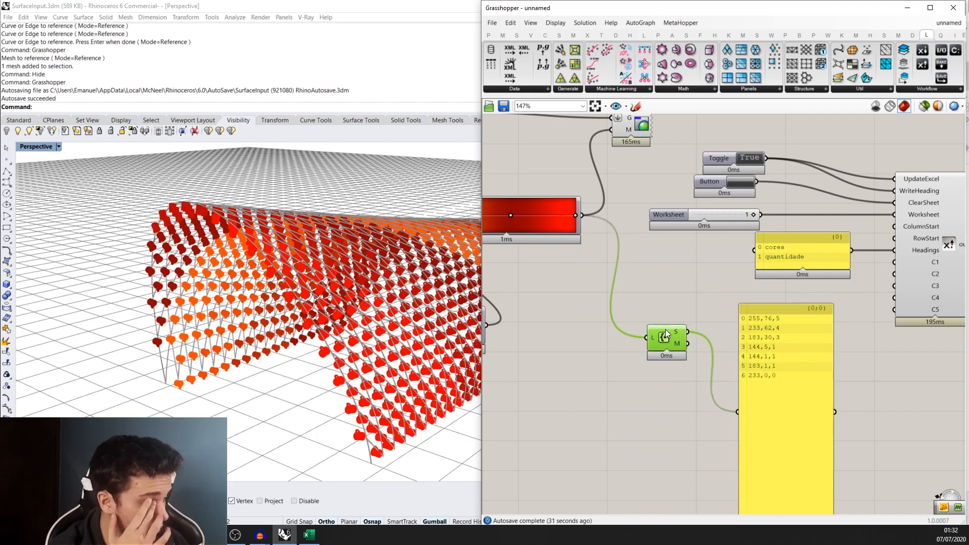
- Examine the distinct colour values that Create Set outputs in the panel
scroll(670, 338, "up", 3)
scroll(670, 338, "down", 3)
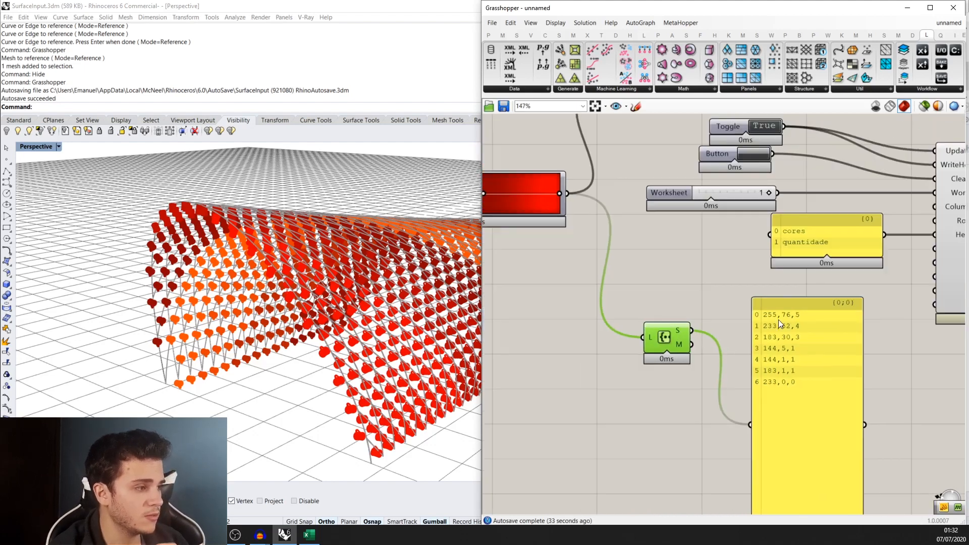
right_click_drag(626, 254, 649, 274)
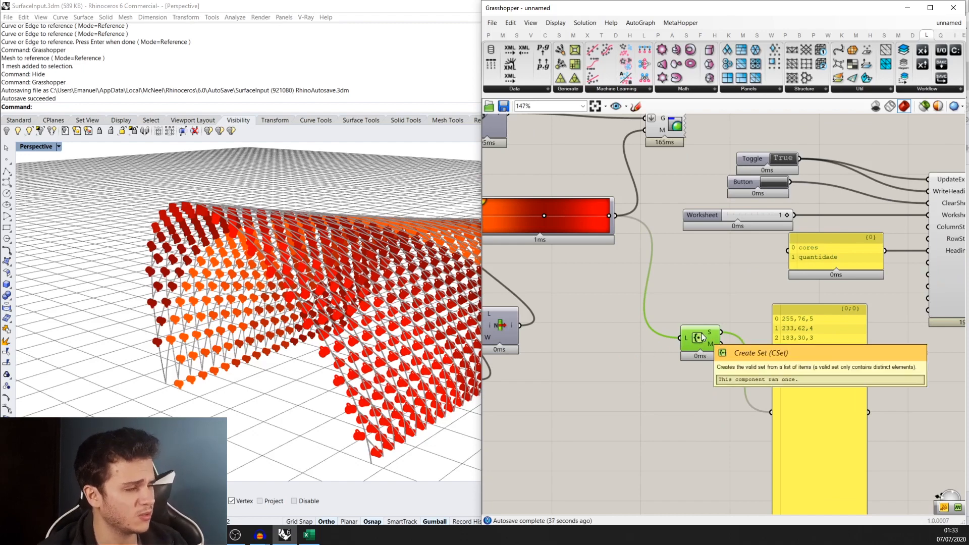
scroll(793, 337, "up", 3)
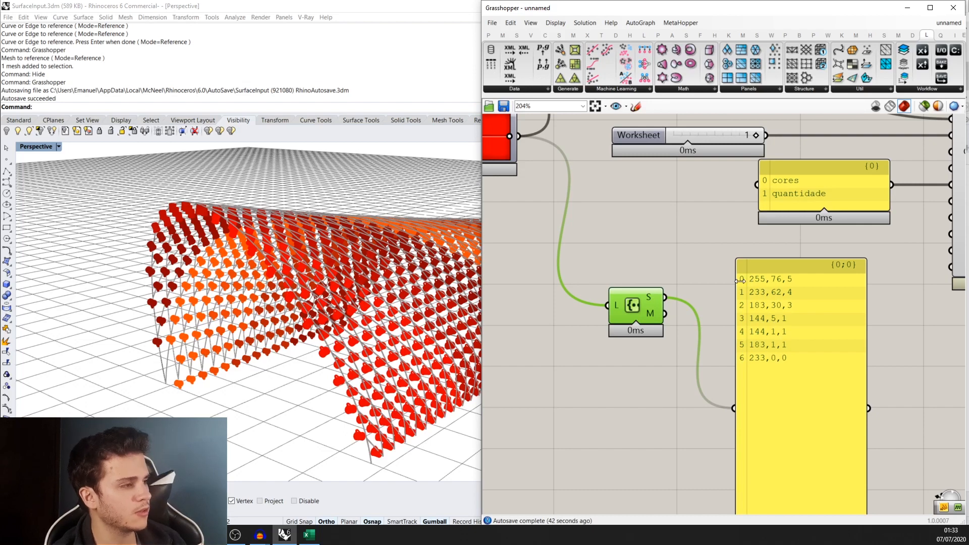
scroll(754, 283, "up", 1)
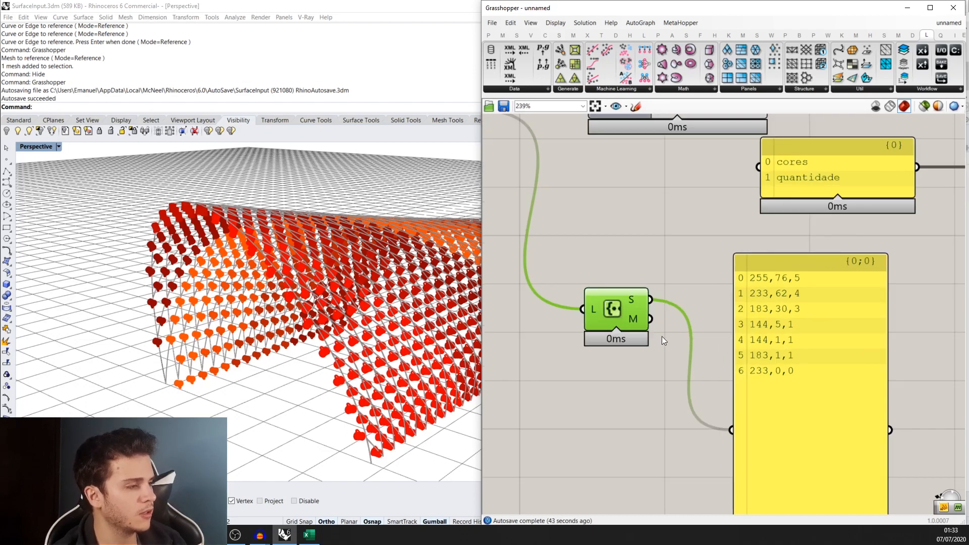
scroll(661, 336, "down", 2)
scroll(794, 338, "down", 1)
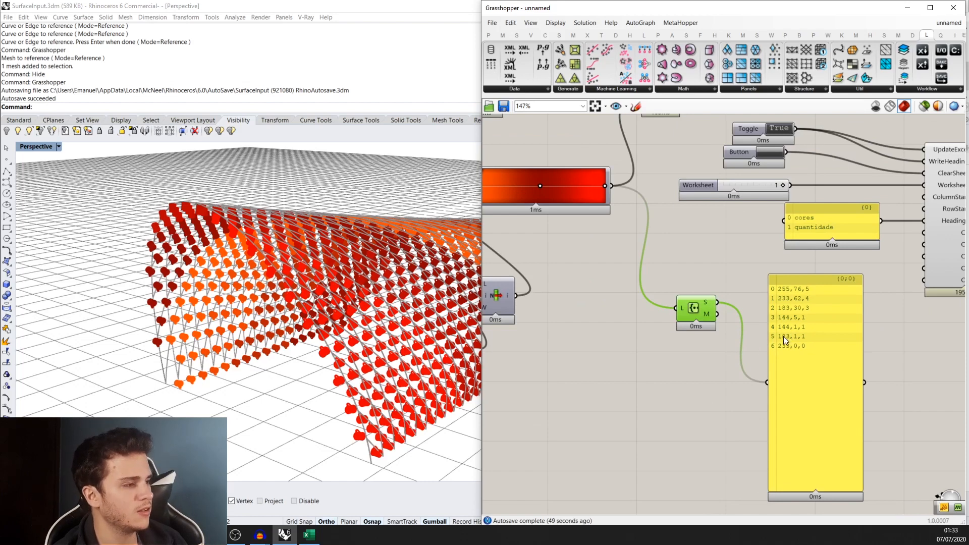
scroll(677, 302, "up", 2)
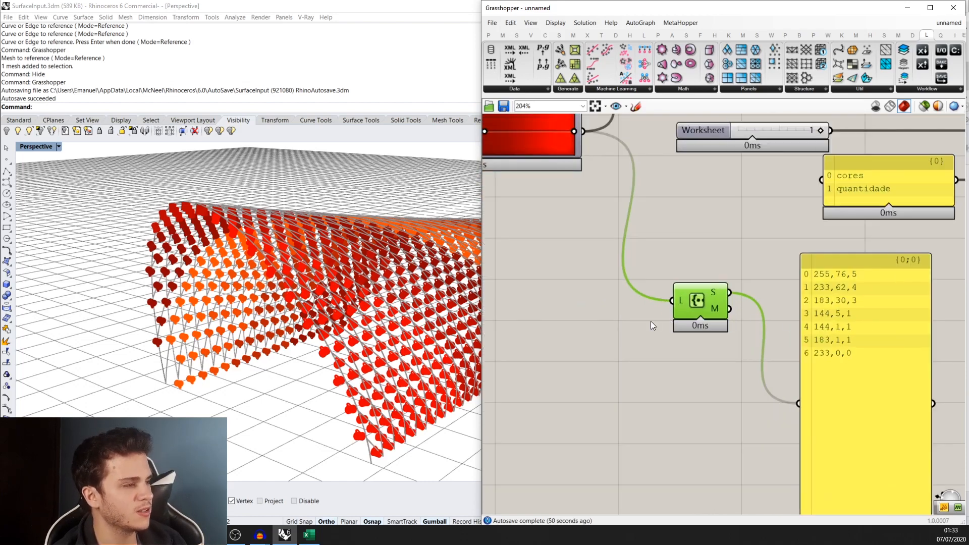
- Connect Create Set's M output to the panel in place of the S output
scroll(782, 303, "down", 2)
scroll(810, 314, "up", 2)
right_click_drag(762, 311, 764, 290)
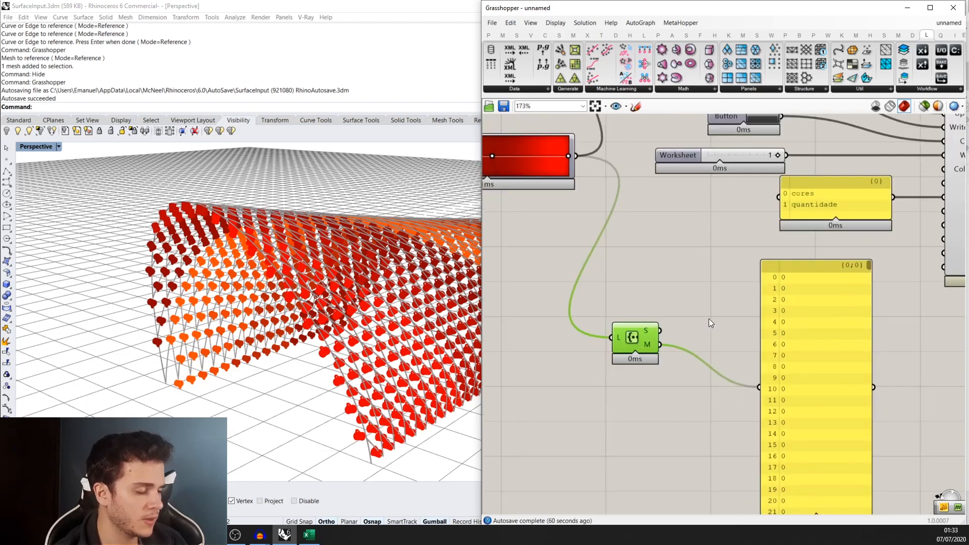
- Place a Member Index component above Create Set and connect Create Set's S output to its Member input
double_click(709, 319)
left_click(516, 35)
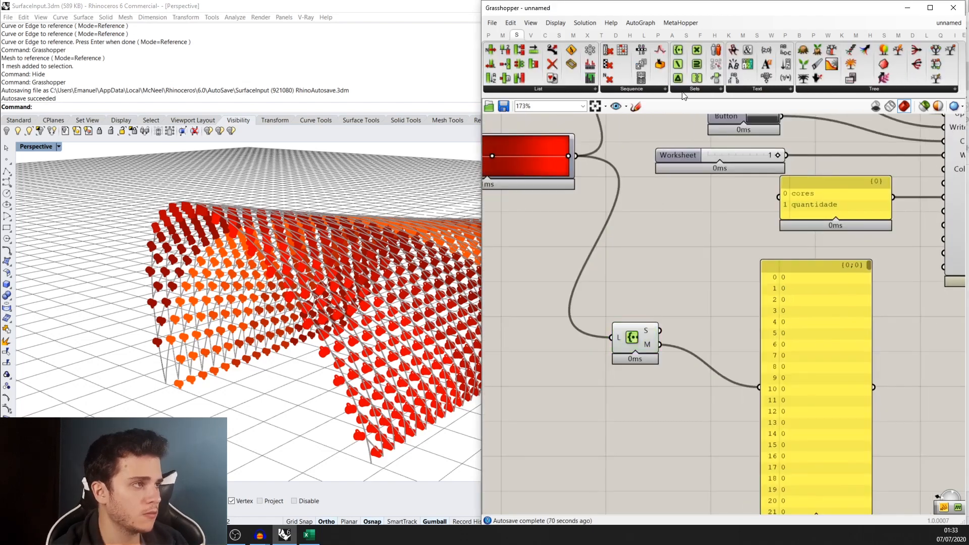
left_click(682, 87)
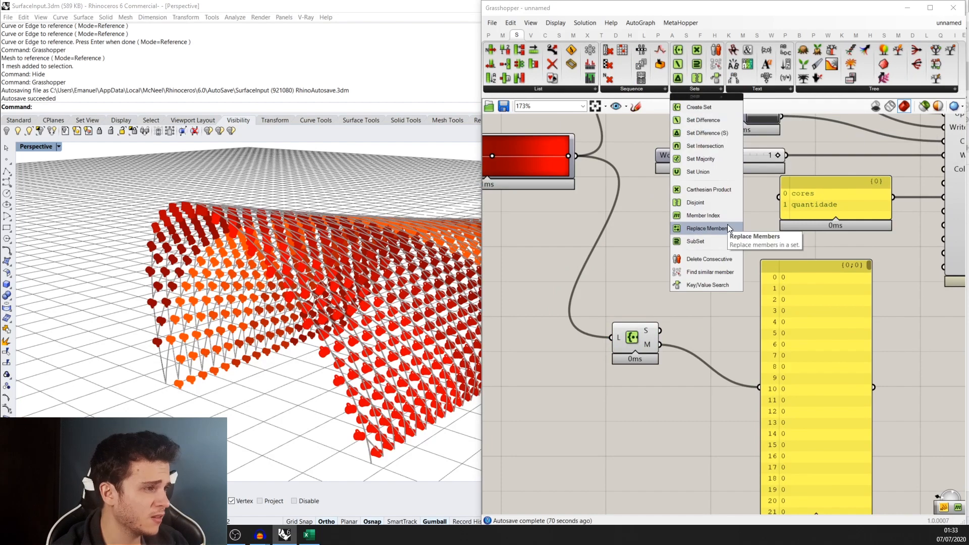
left_click_drag(716, 217, 712, 281)
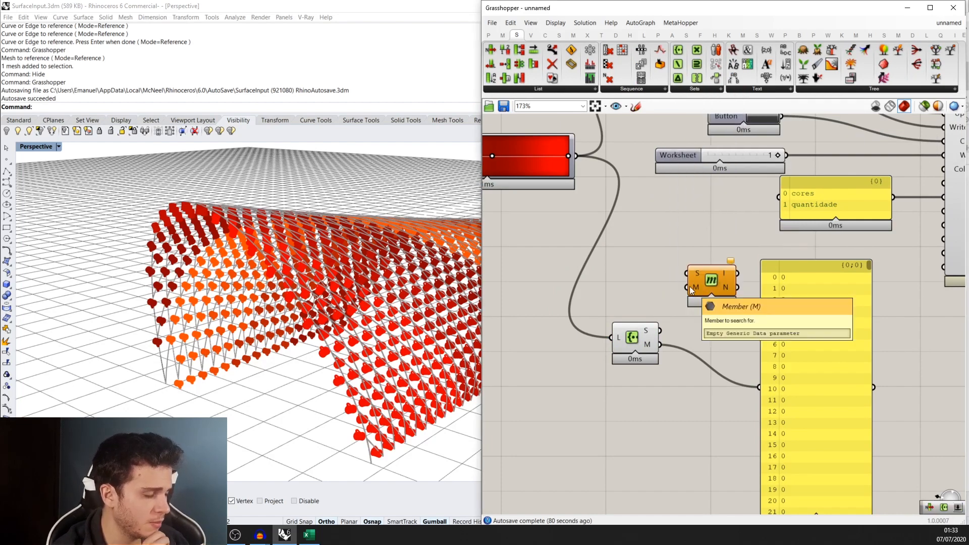
left_click_drag(648, 331, 686, 287)
- Connect the Gradient's colours to Member Index's Set input and its N output to the tall panel
scroll(659, 243, "down", 3)
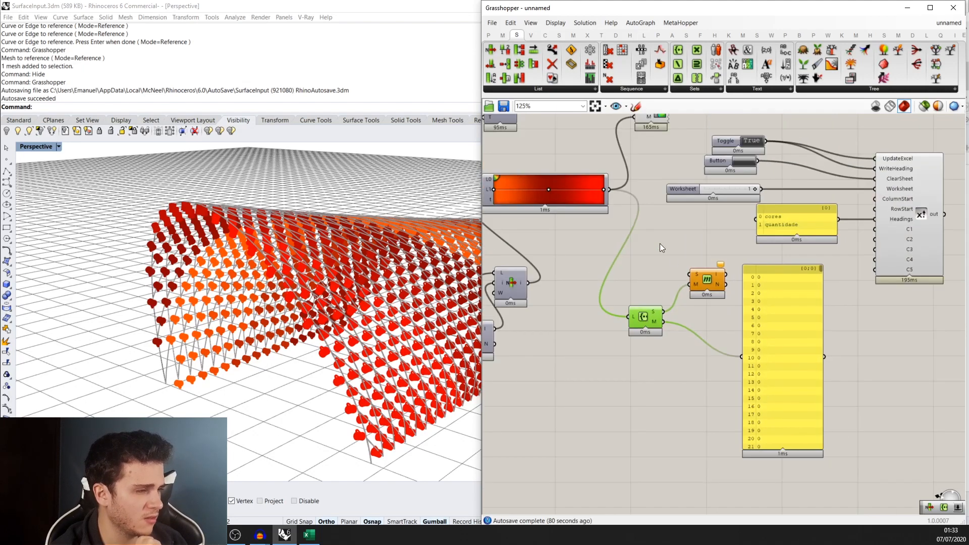
scroll(706, 288, "up", 3)
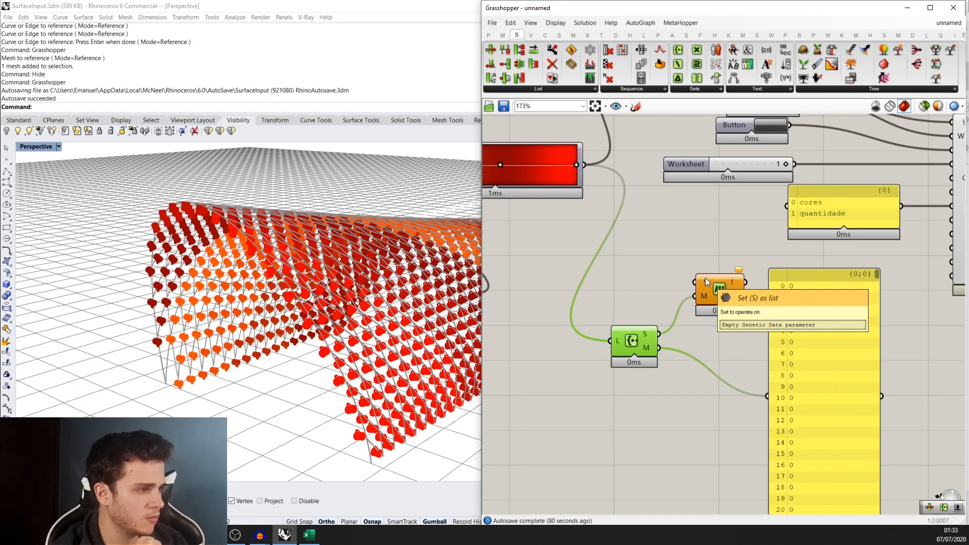
scroll(703, 280, "down", 1)
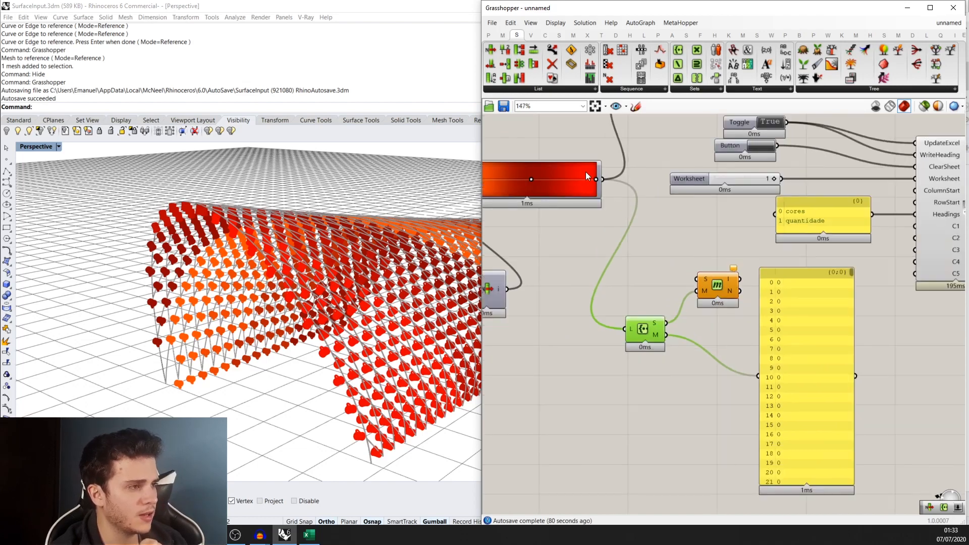
left_click_drag(598, 179, 796, 366)
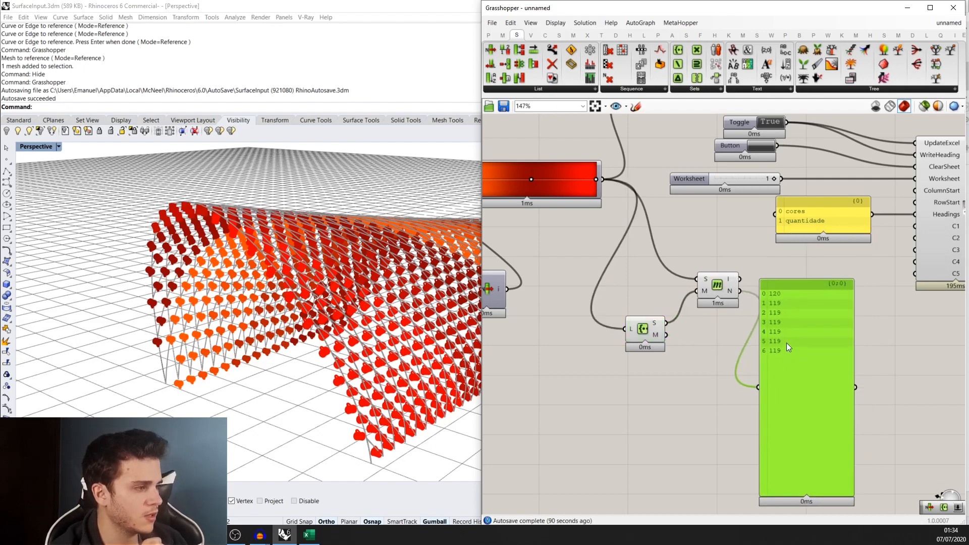
- Shift Create Set away from Member Index and nudge Member Index slightly upward to tidy the layout
scroll(747, 303, "up", 1)
left_click(711, 306)
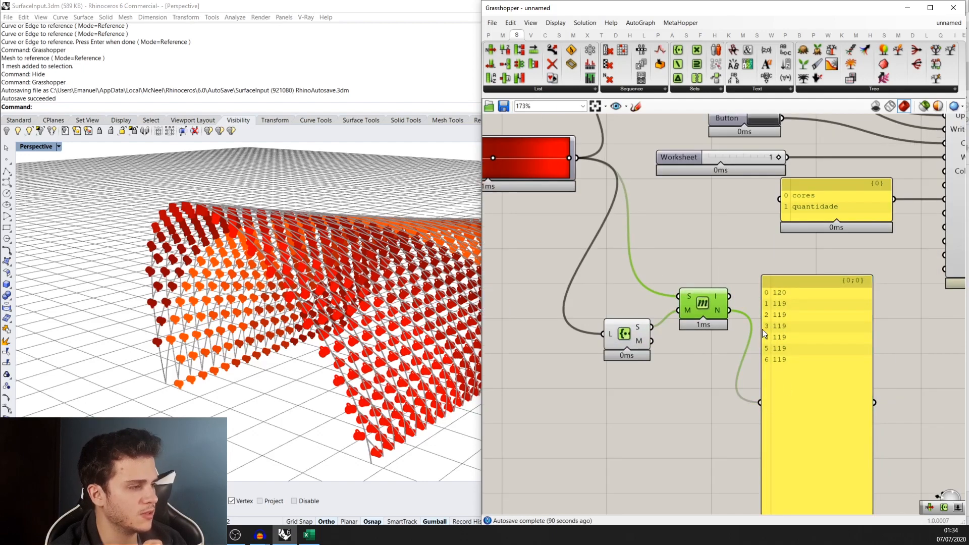
left_click_drag(626, 338, 601, 325)
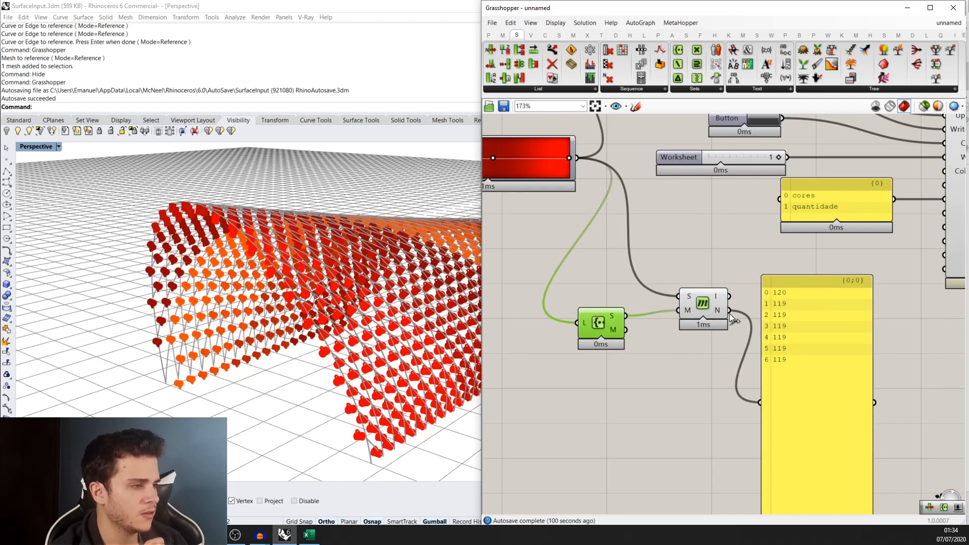
left_click_drag(706, 303, 705, 292)
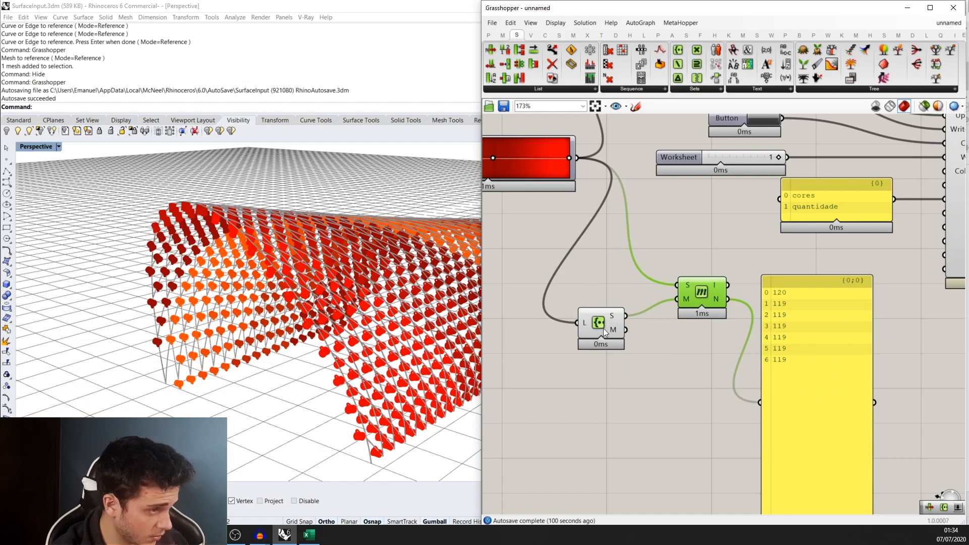
- Feed Create Set's S output and, in its place, the M output into the tall panel to compare colours with indices
left_click_drag(625, 315, 759, 402)
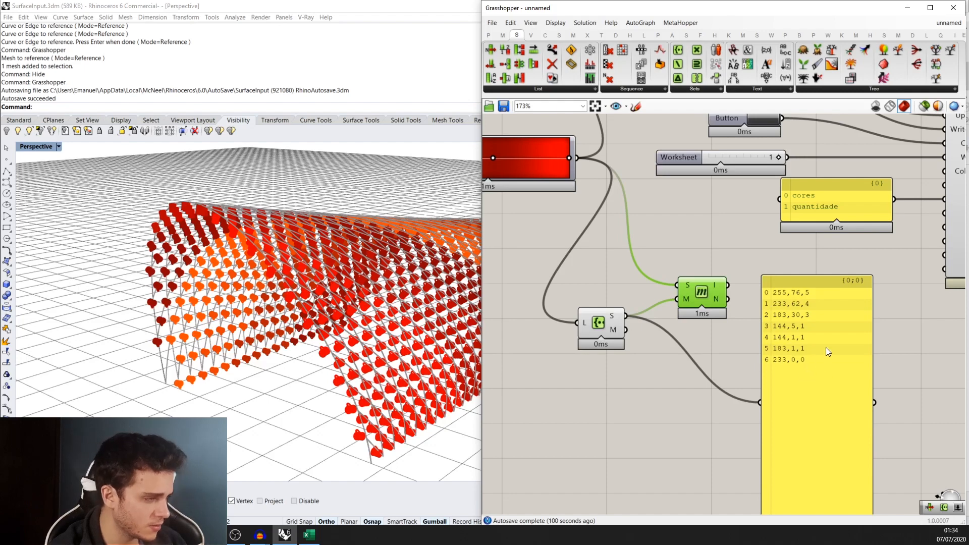
left_click_drag(631, 329, 759, 402)
scroll(803, 331, "down", 2)
scroll(803, 332, "up", 2)
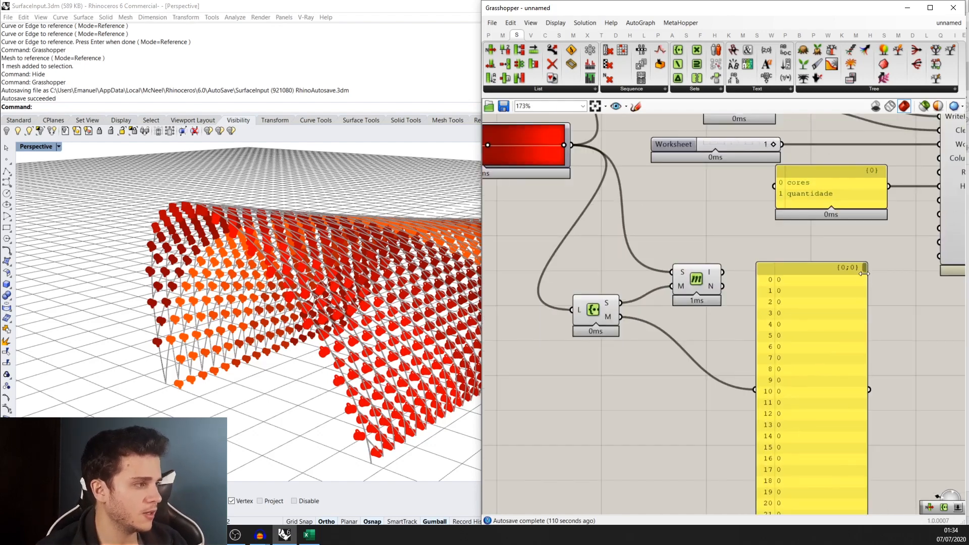
mouse_move(864, 273)
left_mouse_down()
mouse_move(859, 332)
mouse_move(862, 270)
left_mouse_up()
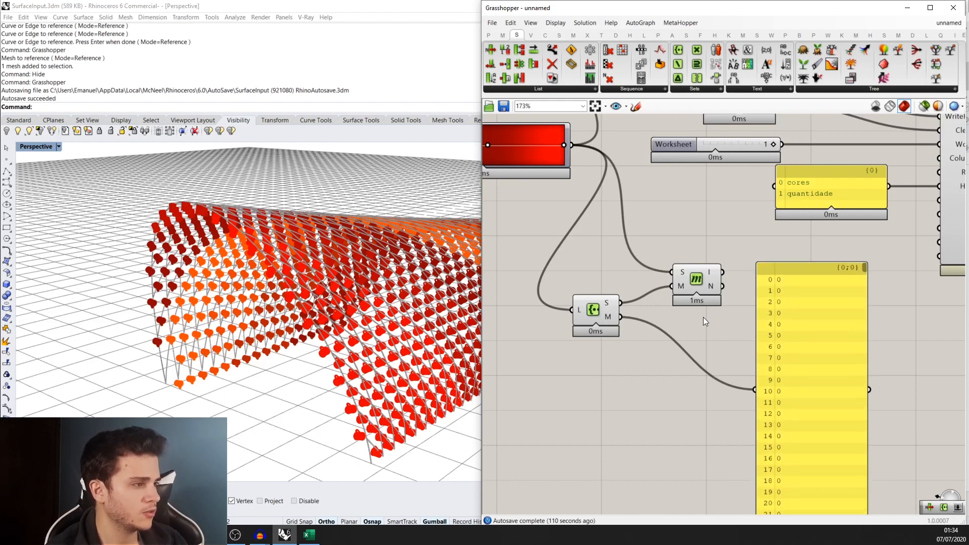
- Place a List Item component below the wire between Create Set and the tall panel
scroll(728, 320, "down", 1)
double_click(674, 384)
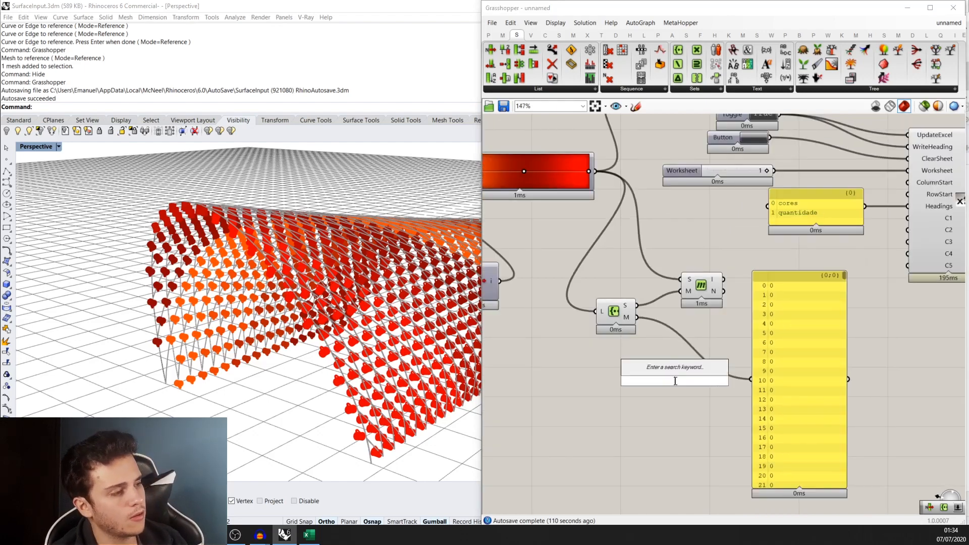
type("list item")
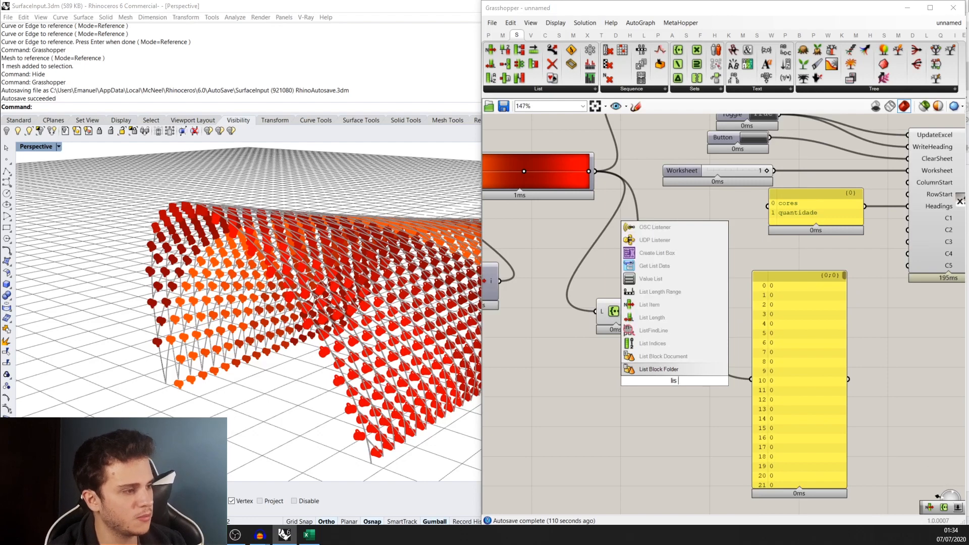
key("Return")
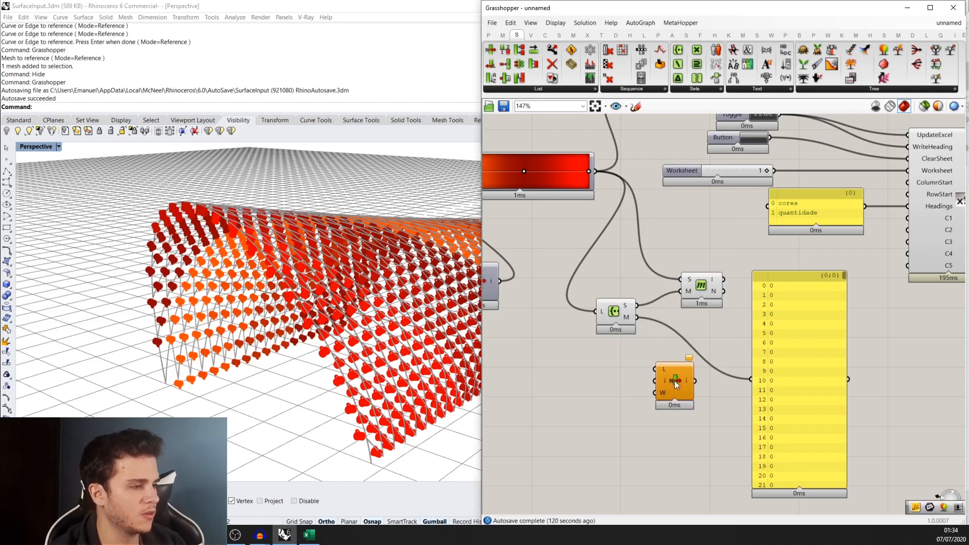
- Connect Create Set's S output to List Item's L input and M output to its i input, and show the result in the panel
left_click_drag(623, 313, 608, 343)
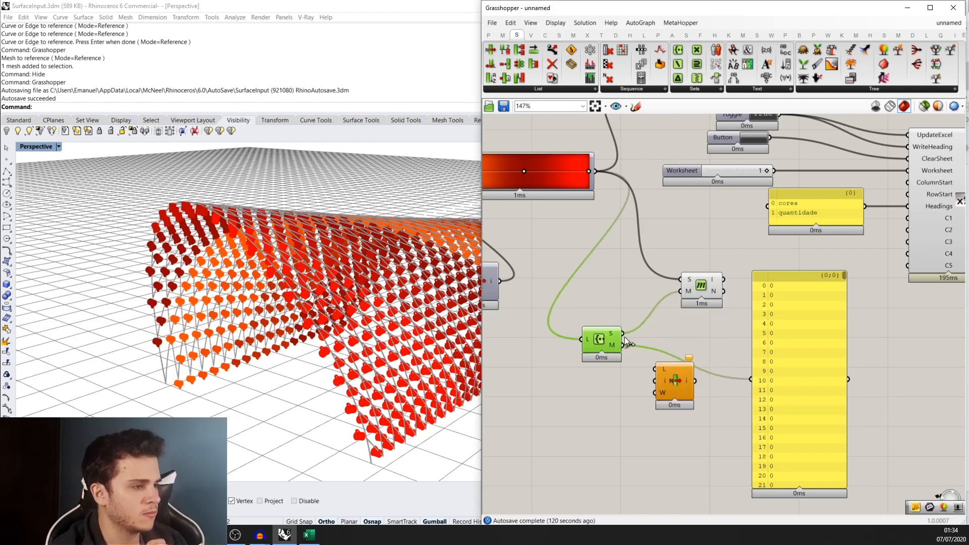
left_click_drag(677, 379, 679, 353)
left_click_drag(624, 333, 752, 379)
right_click_drag(777, 346, 773, 318)
right_click_drag(619, 255, 642, 288)
left_click_drag(717, 280, 770, 380)
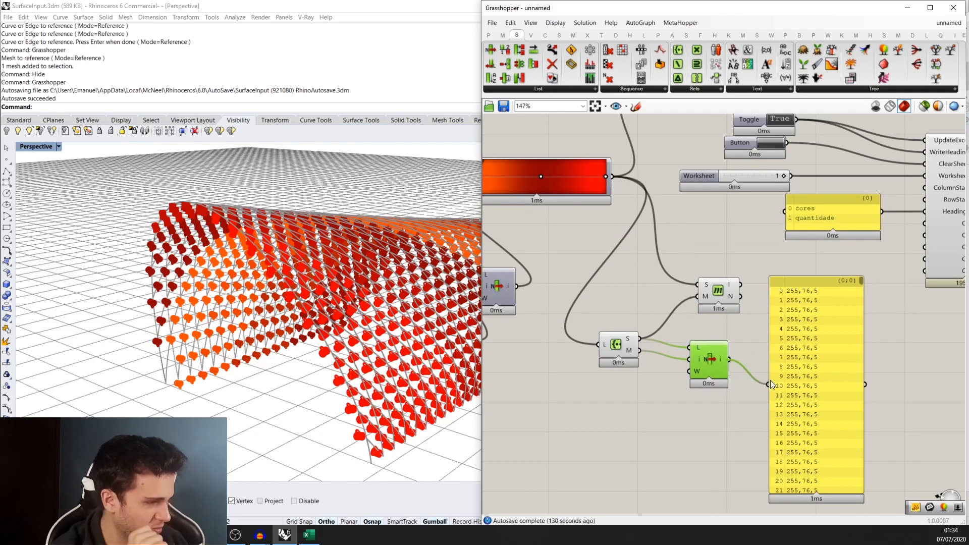
- Compare Create Set's S output with List Item's output by connecting each in turn to the tall panel
scroll(666, 359, "up", 1)
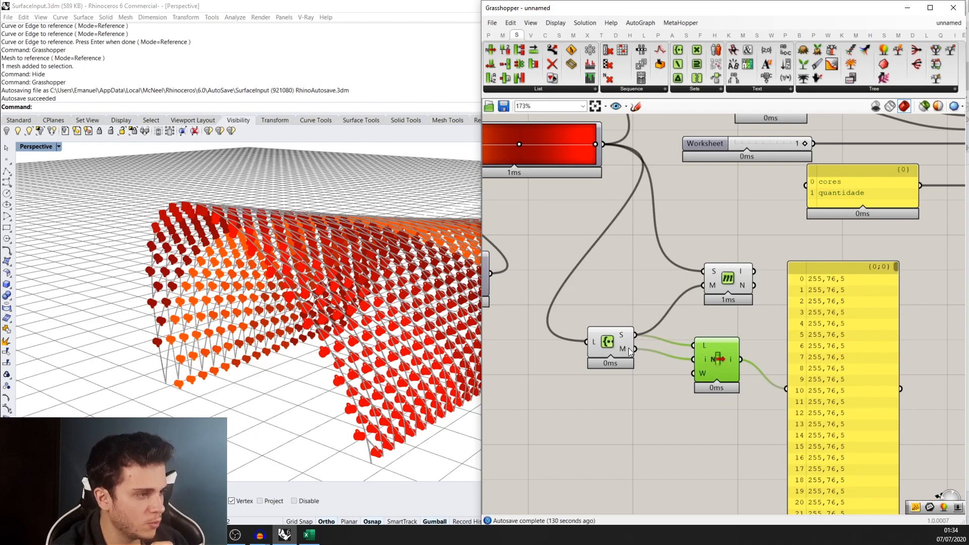
scroll(649, 340, "down", 1)
scroll(654, 343, "up", 1)
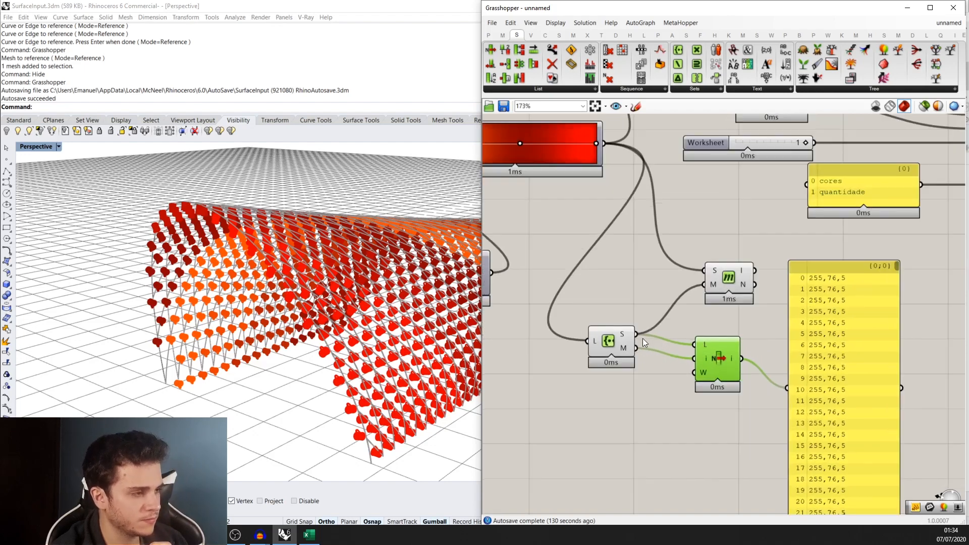
left_click_drag(670, 332, 694, 345)
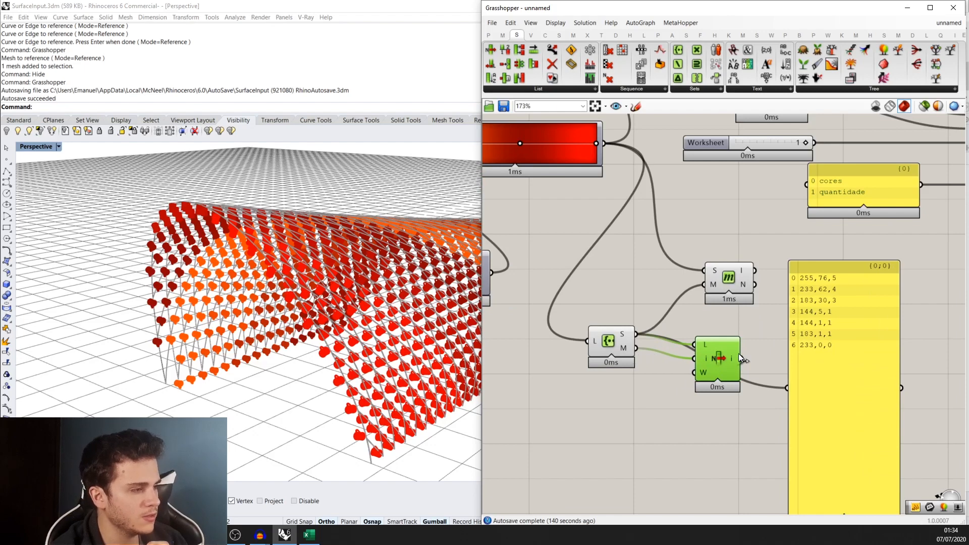
left_click_drag(742, 358, 786, 388)
- Remove the List Item component and show Member Index's I output, followed by its N output, in the tall panel
scroll(771, 332, "down", 2)
scroll(771, 332, "down", 1)
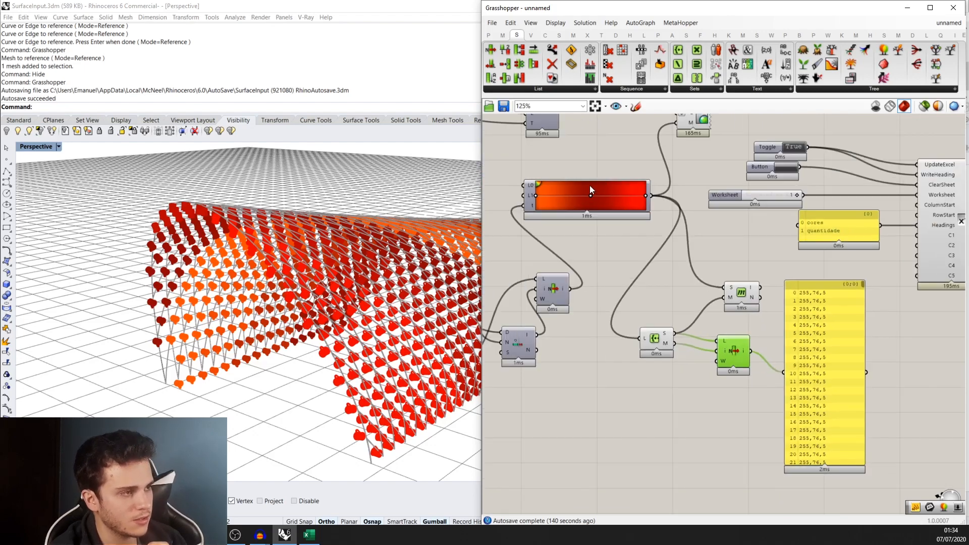
scroll(664, 215, "down", 1)
right_click_drag(664, 216, 635, 218)
scroll(635, 218, "up", 3)
left_click_drag(691, 321, 746, 395)
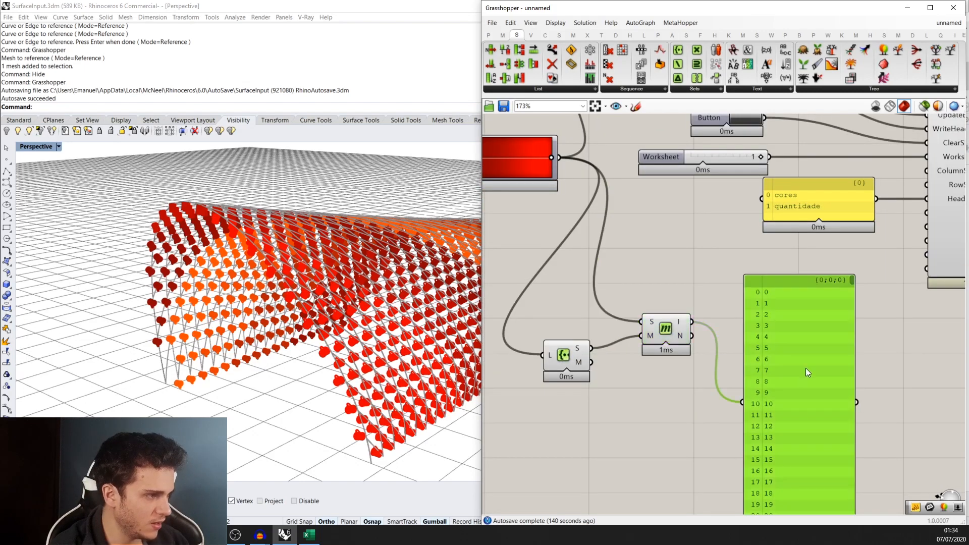
left_click_drag(805, 368, 845, 345)
left_click_drag(692, 335, 783, 376)
- Move the headings panel slightly upward and connect Member Index's N output to the Excel writer's C2 input
right_click_drag(808, 302, 784, 350)
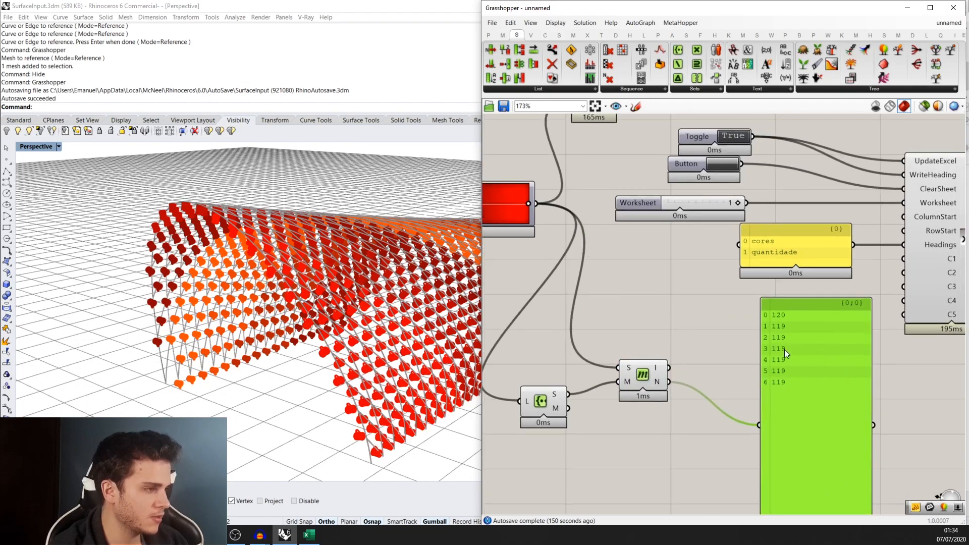
right_click_drag(806, 316, 749, 346)
scroll(749, 347, "down", 1)
scroll(749, 347, "up", 1)
left_click_drag(765, 356, 802, 398)
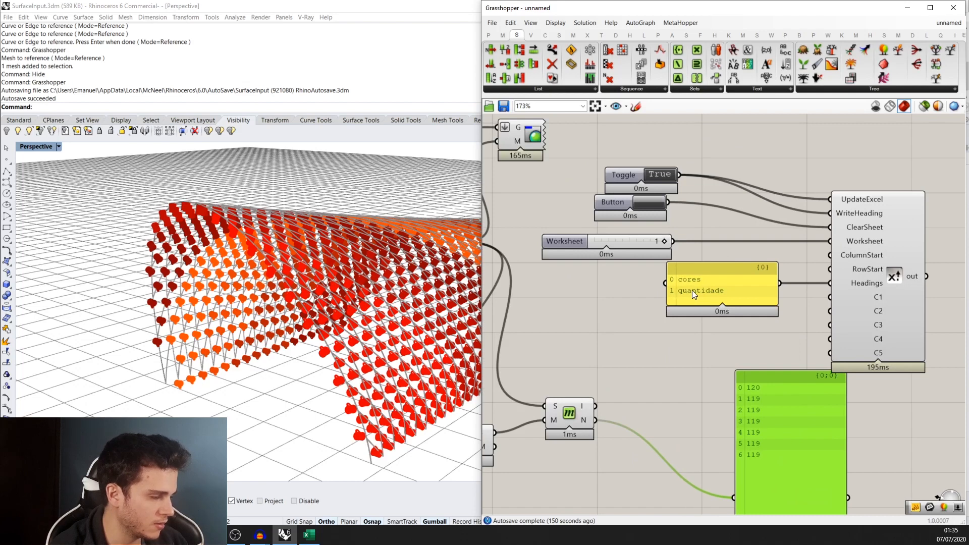
left_click_drag(747, 271, 744, 256)
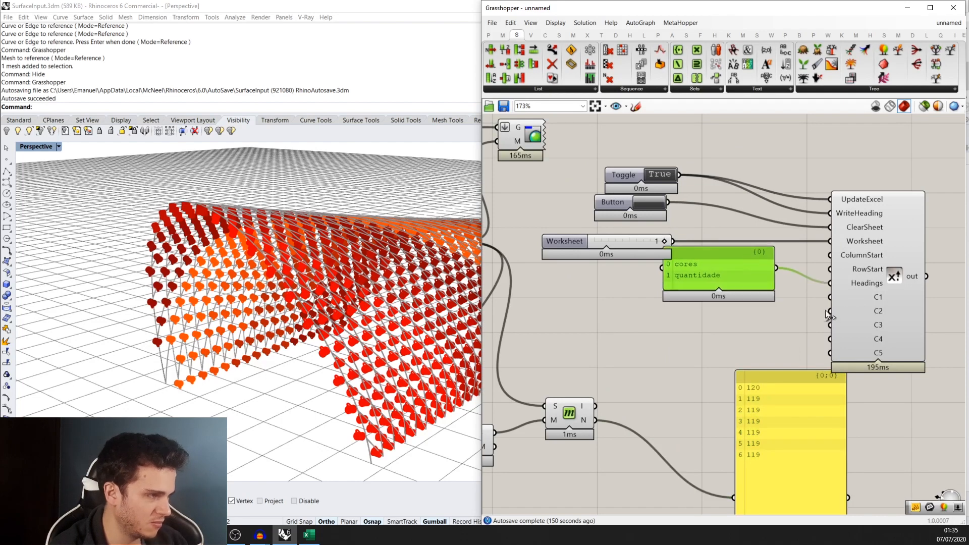
left_click_drag(828, 310, 582, 401)
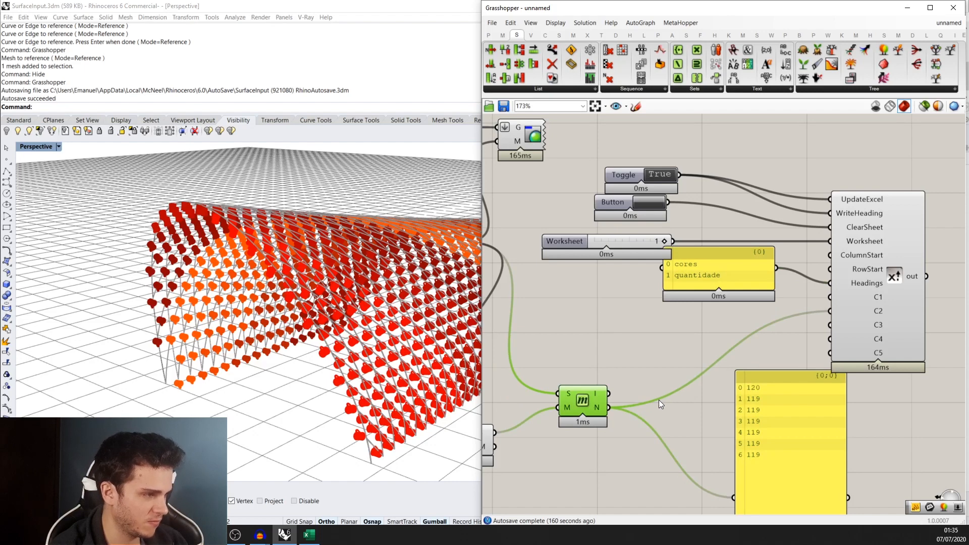
- Reposition Create Set and Member Index so that they sit apart, almost in line, before the tall panel
scroll(658, 399, "down", 1)
left_click_drag(616, 432, 470, 348)
left_click_drag(562, 387, 571, 355)
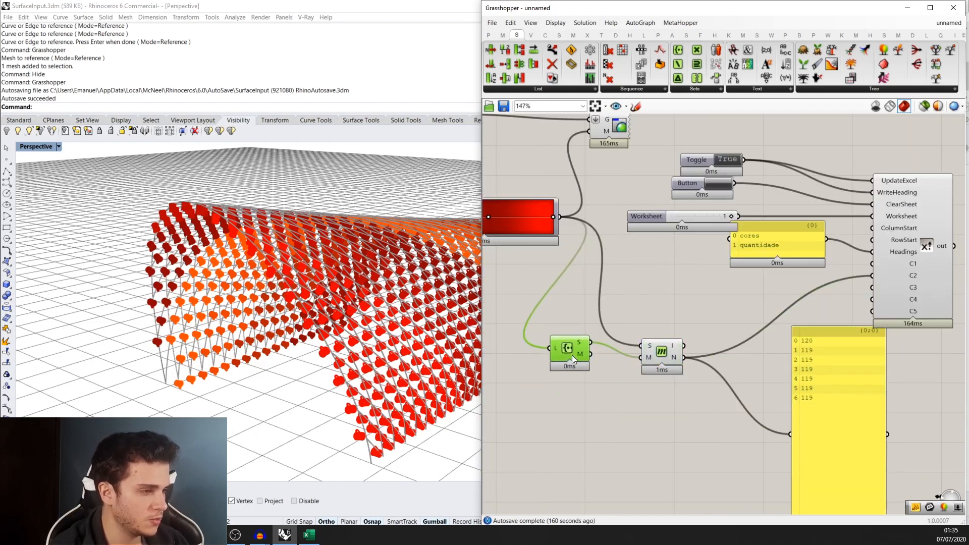
left_click_drag(661, 356, 701, 338)
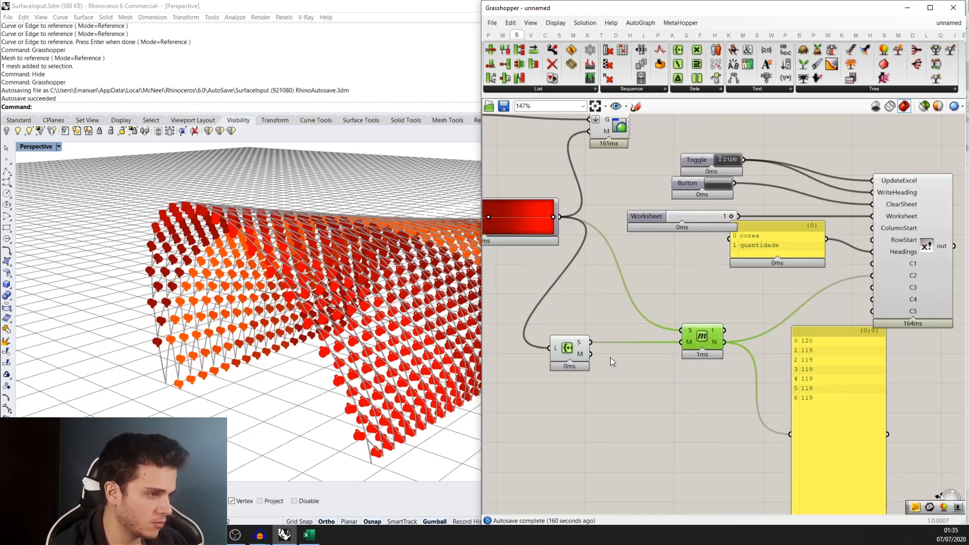
- Show Create Set's S output in the tall panel and connect it to the Excel writer's C1 input
left_click_drag(590, 354, 791, 434)
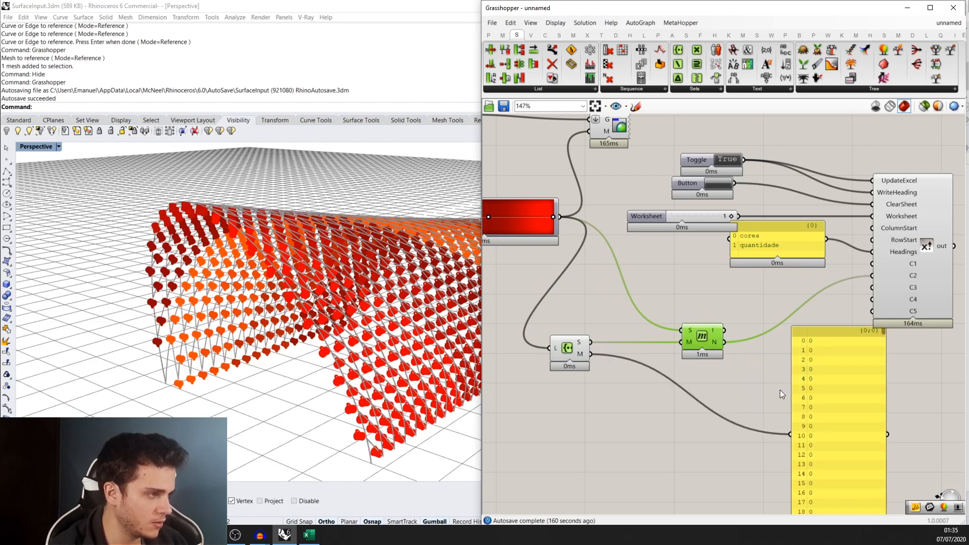
left_click_drag(591, 342, 790, 434)
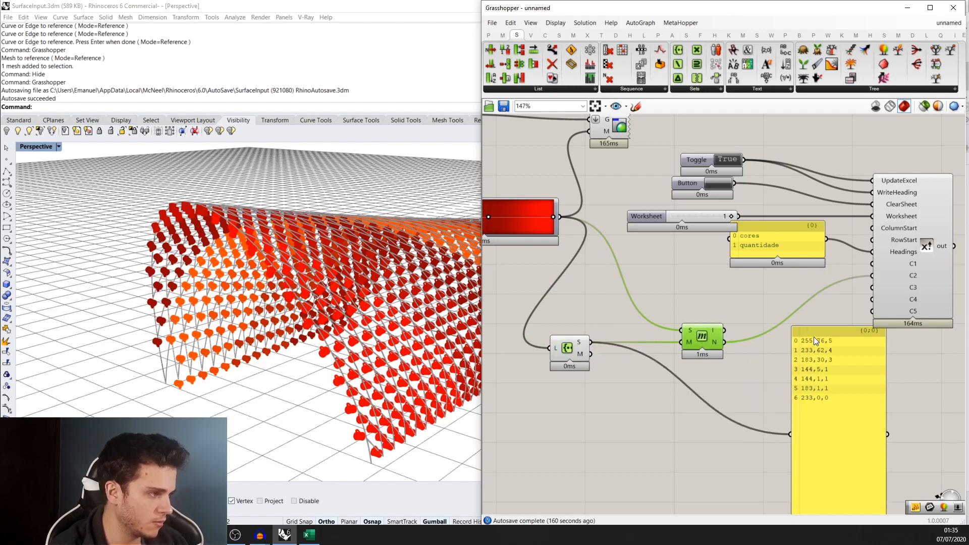
scroll(819, 351, "up", 2)
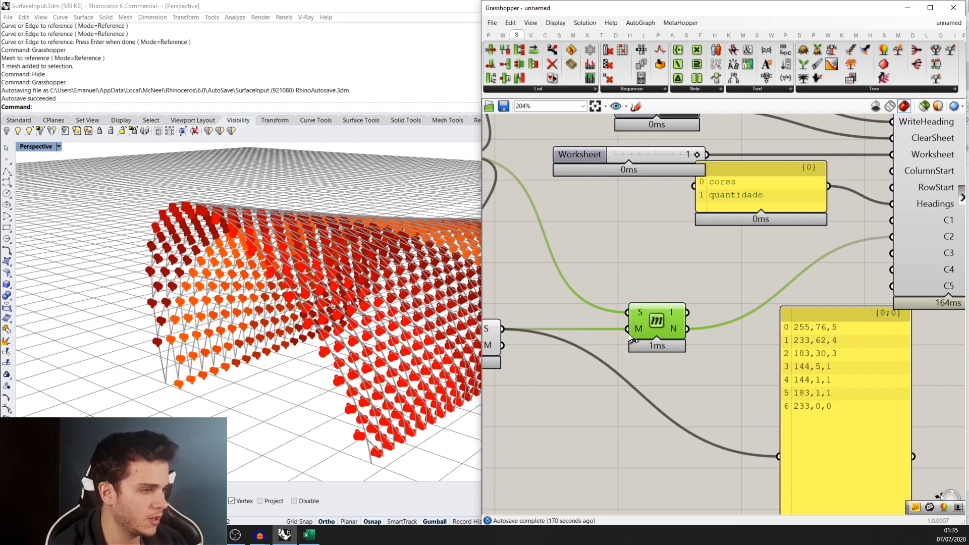
scroll(629, 338, "down", 2)
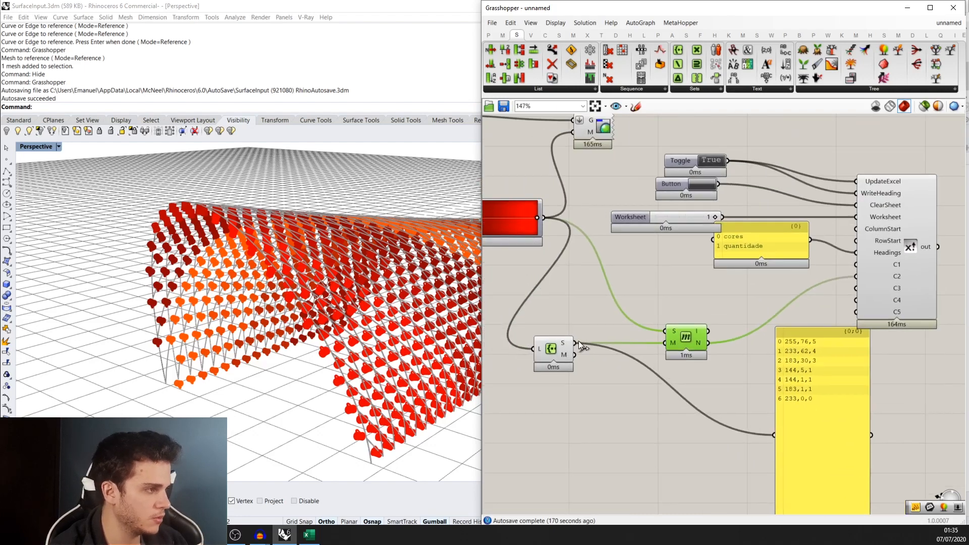
left_click_drag(578, 341, 857, 264)
- Switch the Excel writer's toggle to False and back to True to rewrite the sheet, and switch to Excel
scroll(871, 310, "down", 2)
right_click_drag(798, 253, 744, 256)
scroll(715, 206, "up", 3)
double_click(693, 207)
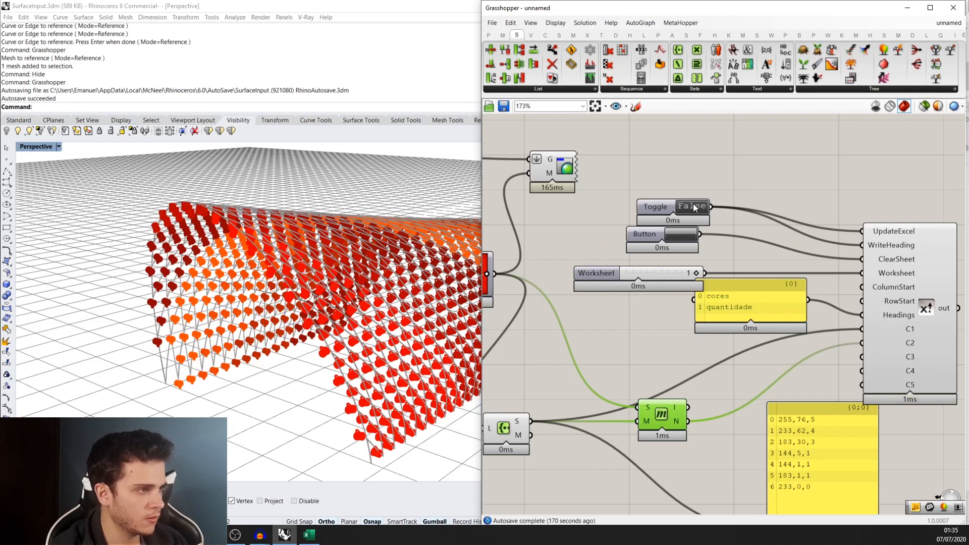
double_click(693, 207)
left_click(309, 534)
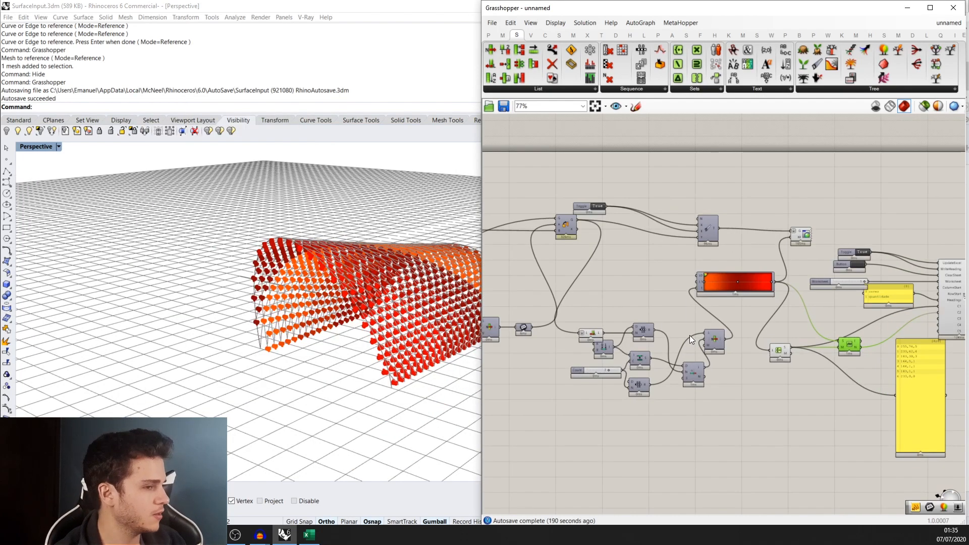
- Examine the coloured mesh elements and pipes in the Rhino perspective view, close up and from several sides
right_click_drag(308, 307, 417, 303)
scroll(331, 281, "up", 7)
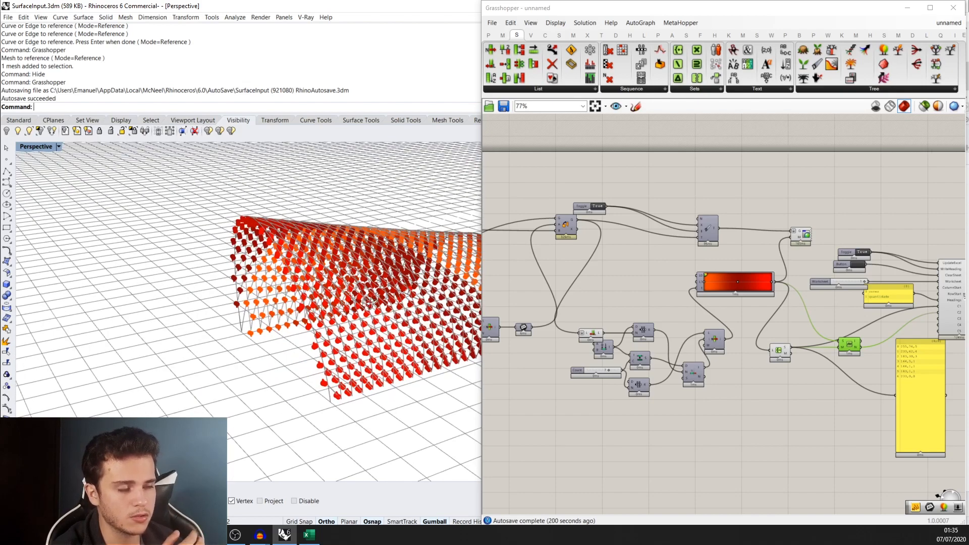
scroll(363, 304, "up", 6)
scroll(352, 304, "up", 3)
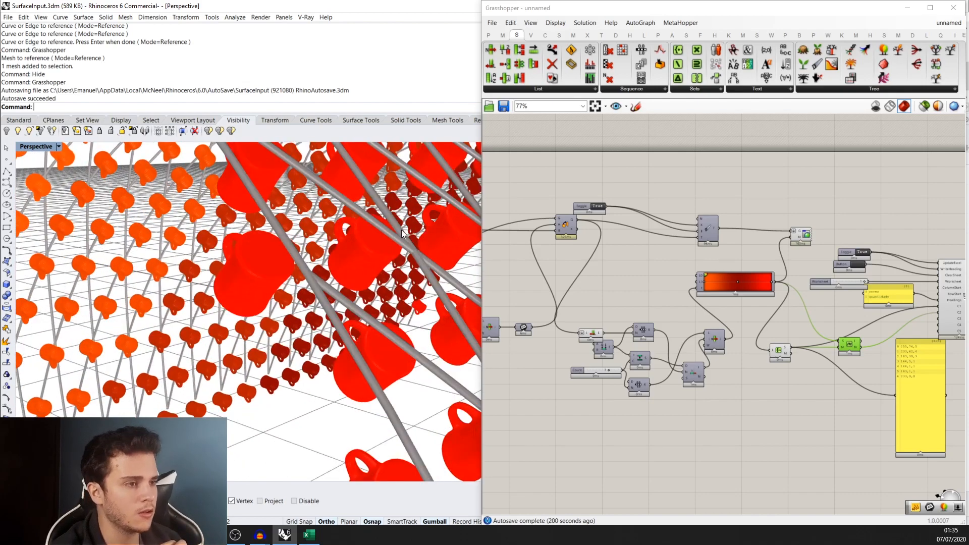
scroll(416, 255, "down", 5)
right_click_drag(416, 255, 458, 259)
scroll(412, 292, "down", 4)
scroll(262, 260, "up", 6)
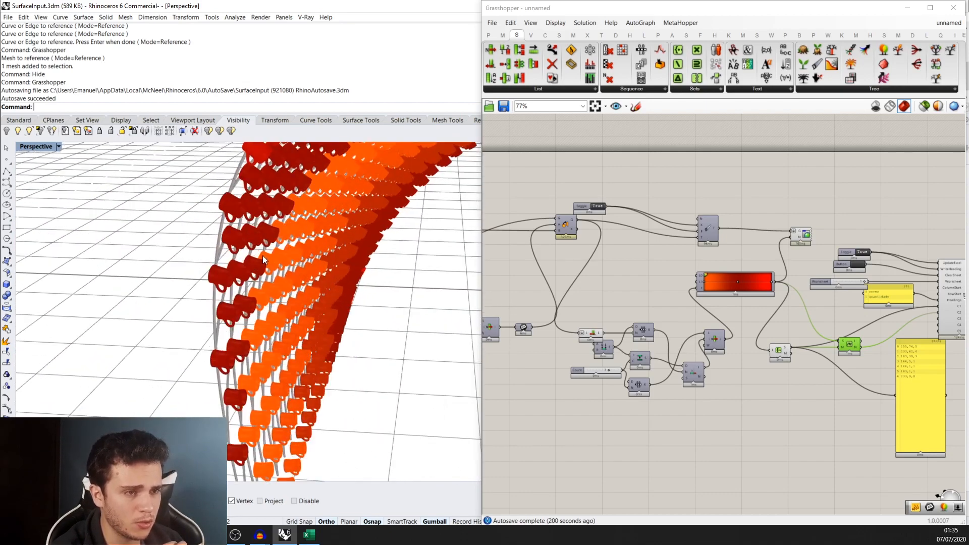
right_click_drag(263, 260, 399, 197)
scroll(493, 332, "down", 2)
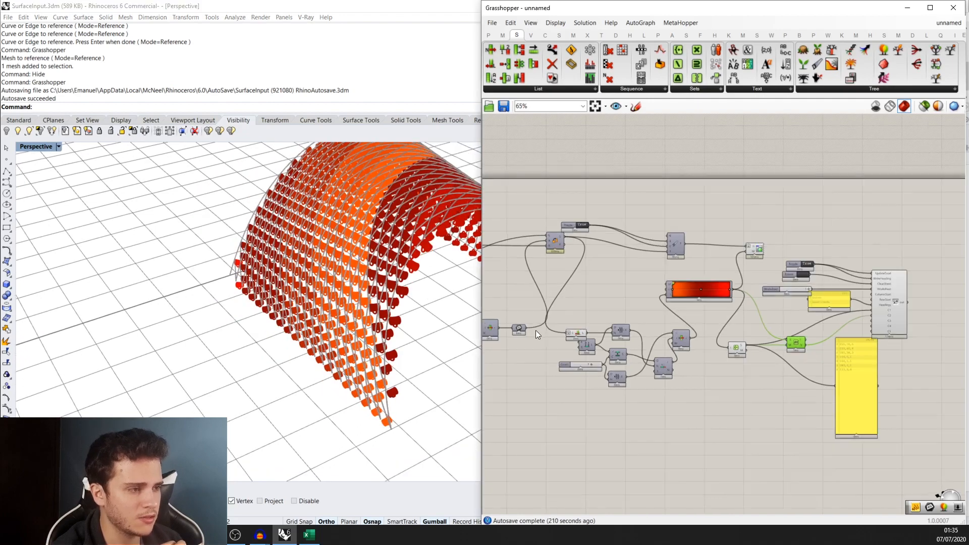
- Review the Grasshopper definition from the Excel output back to the components that generate the grid curves and pipes
scroll(536, 331, "down", 2)
right_click_drag(536, 331, 749, 302)
scroll(615, 297, "up", 2)
right_click_drag(615, 297, 707, 296)
right_click_drag(542, 299, 684, 291)
scroll(576, 188, "up", 3)
right_click_drag(576, 188, 614, 216)
scroll(678, 257, "down", 3)
right_click_drag(677, 257, 534, 220)
scroll(762, 326, "up", 3)
right_click_drag(823, 296, 709, 319)
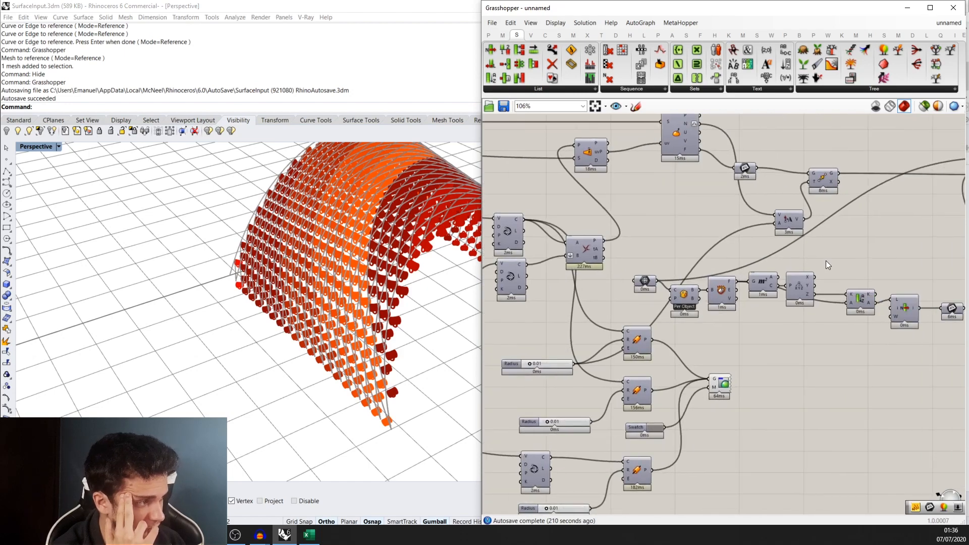
left_click(510, 230)
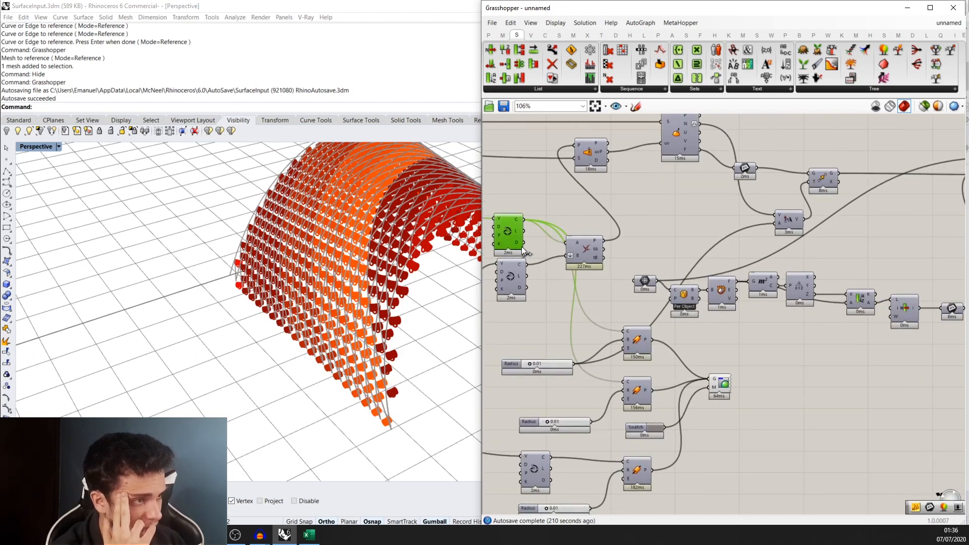
right_click_drag(380, 248, 339, 285)
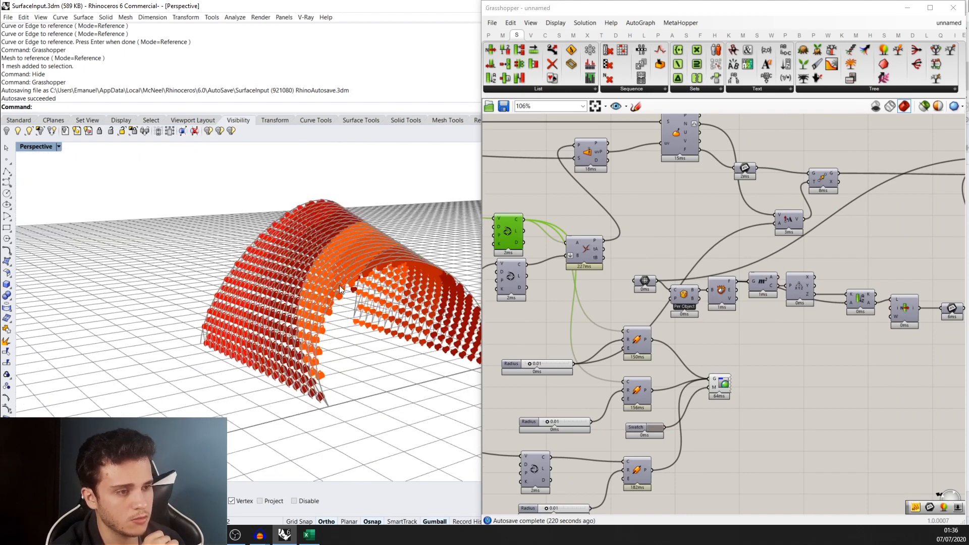
right_click_drag(410, 247, 310, 297)
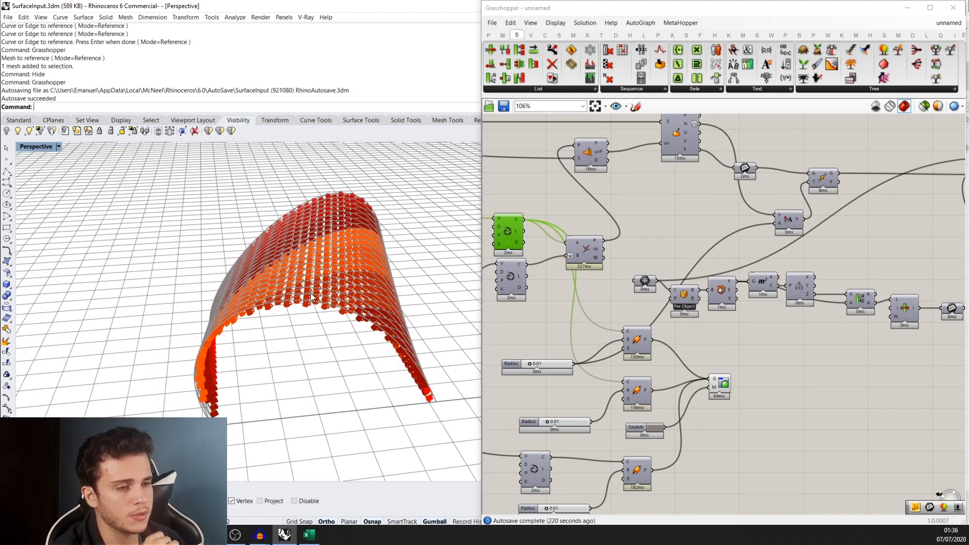
right_click_drag(357, 343, 355, 296)
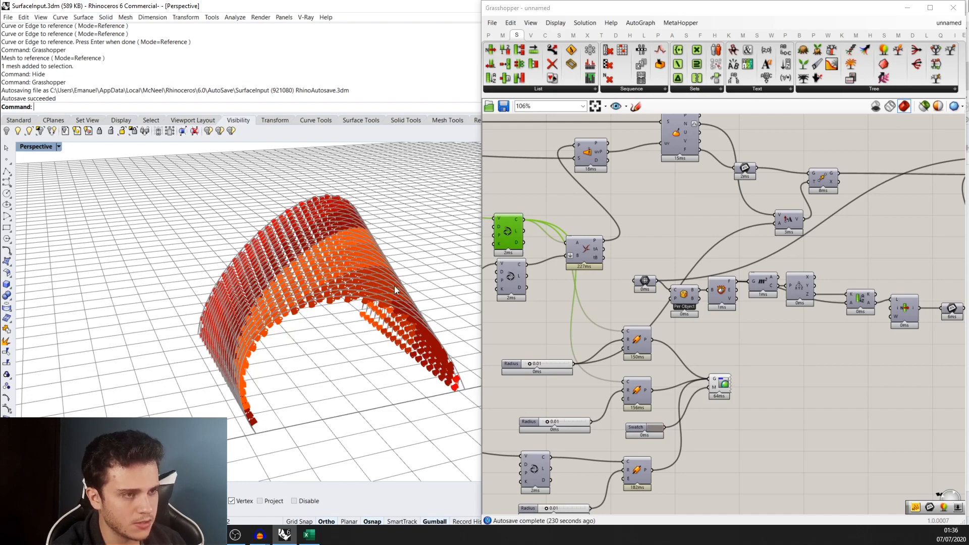
right_click_drag(395, 289, 252, 244)
right_click_drag(354, 333, 354, 298)
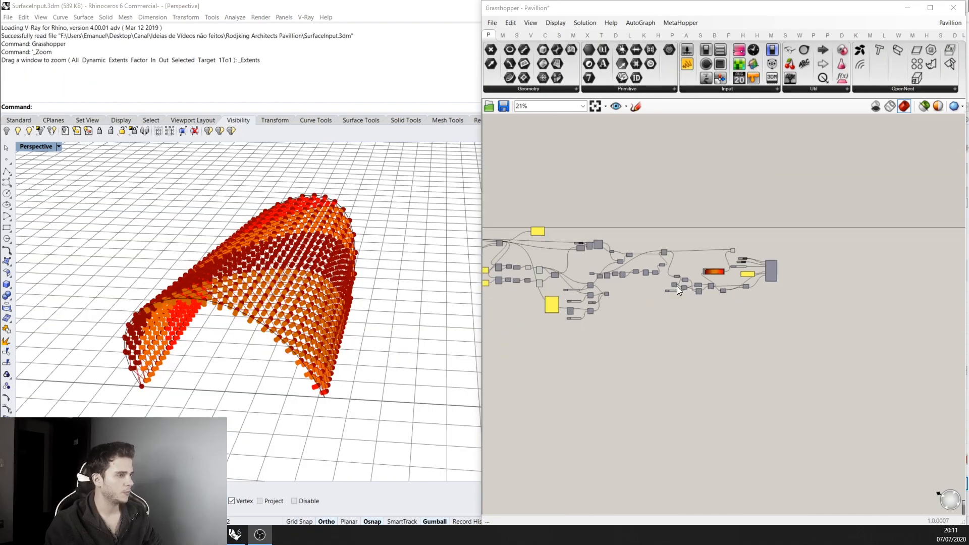
- Examine the coloured mesh elements and grid curves in the Rhino perspective view, both overall and close up
right_click(679, 290)
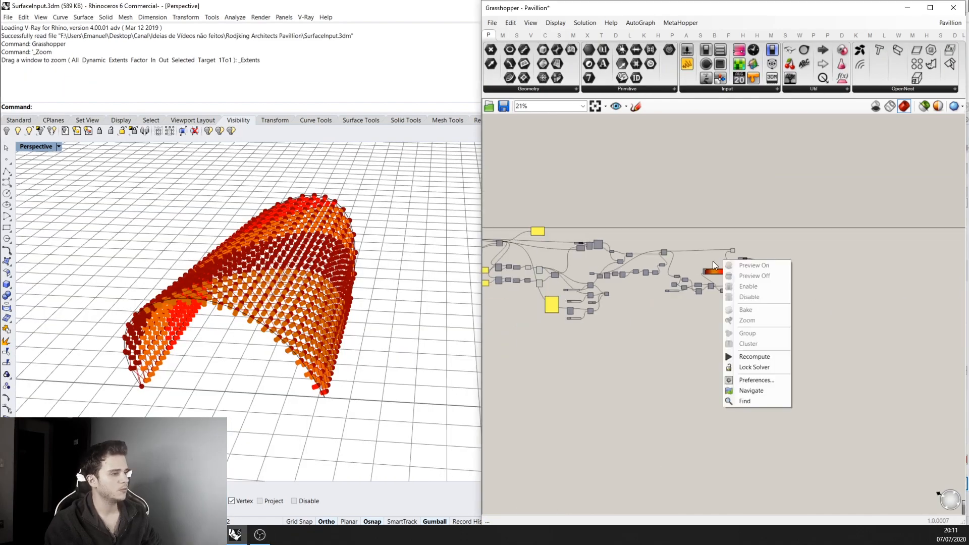
scroll(699, 230, "up", 4)
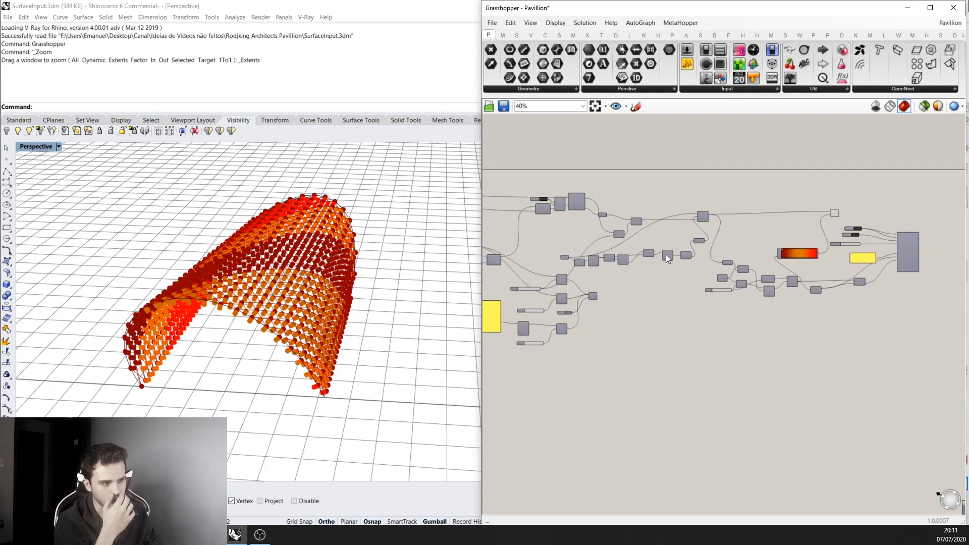
right_click_drag(325, 306, 322, 344)
scroll(322, 343, "down", 3)
scroll(307, 303, "up", 6)
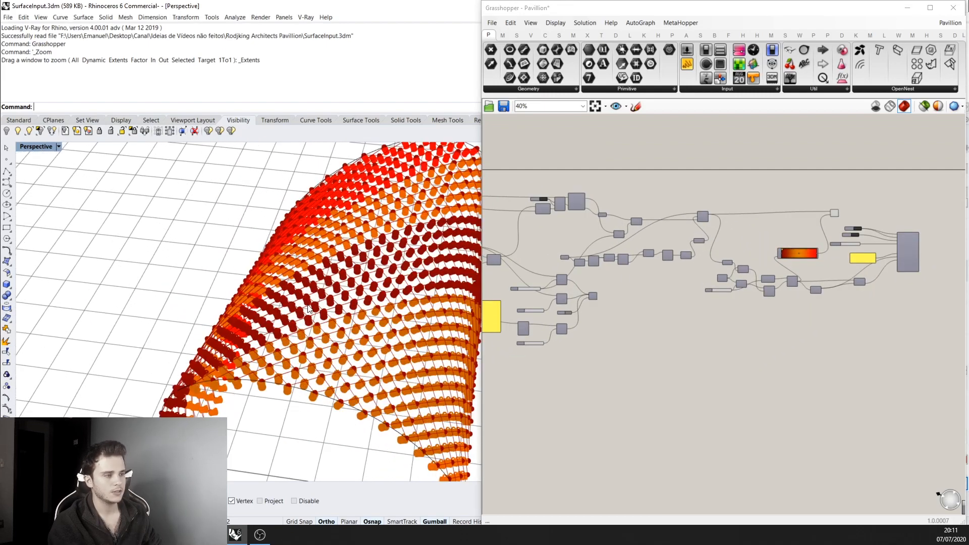
right_click_drag(309, 306, 331, 324)
scroll(254, 250, "down", 4)
right_click_drag(254, 250, 365, 261)
scroll(299, 279, "up", 4)
right_click_drag(285, 275, 342, 305)
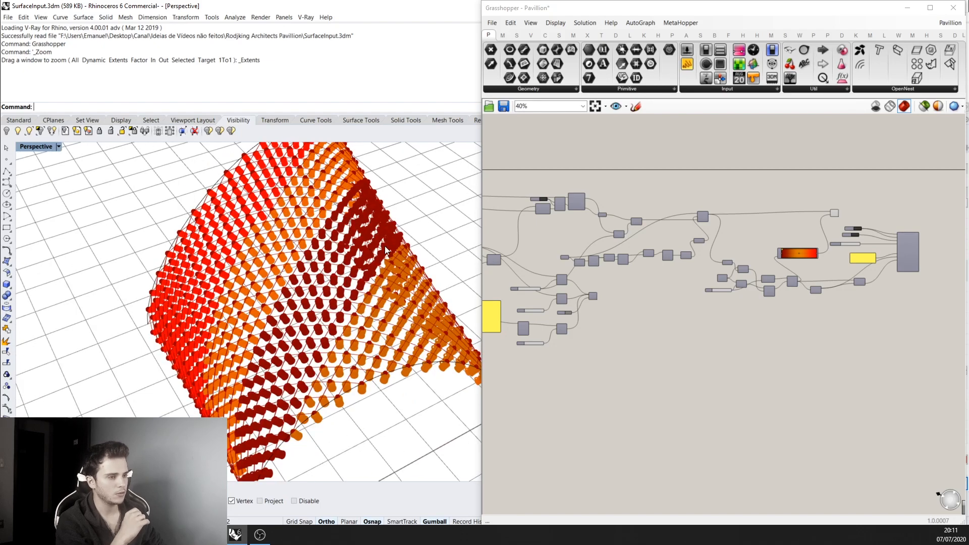
right_click_drag(384, 246, 367, 297)
scroll(385, 253, "up", 4)
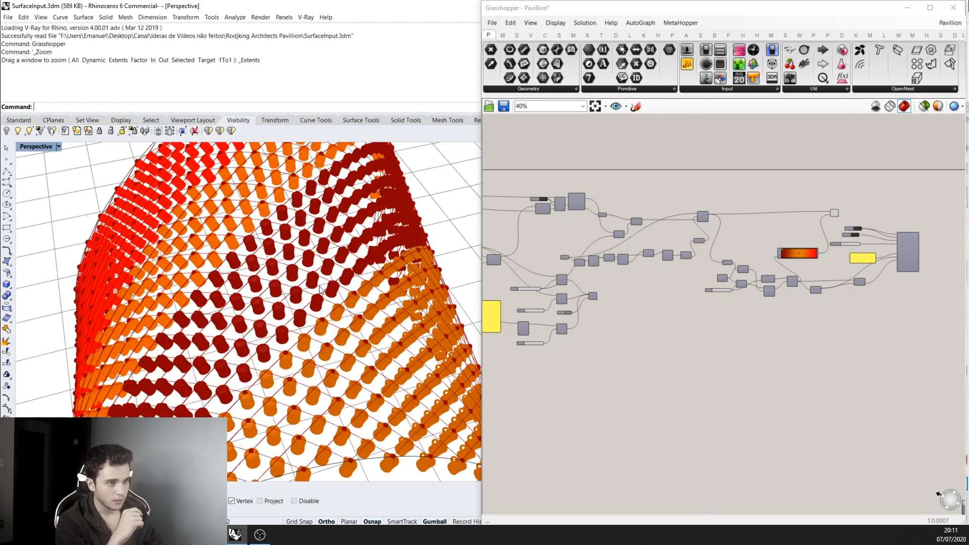
scroll(368, 297, "down", 3)
right_click_drag(581, 157, 652, 128)
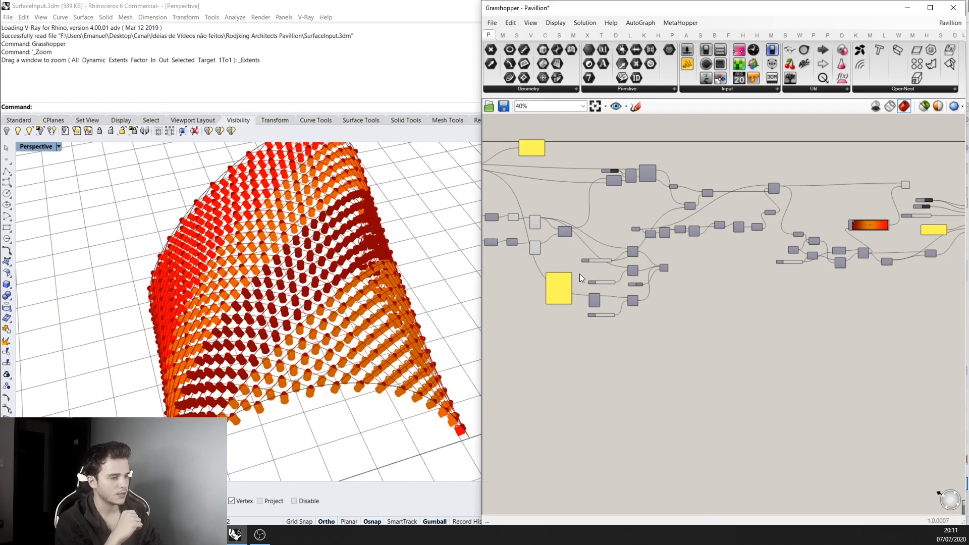
- Remove the flatten from input B of the curve intersection component and flatten its A input instead
scroll(579, 274, "down", 1)
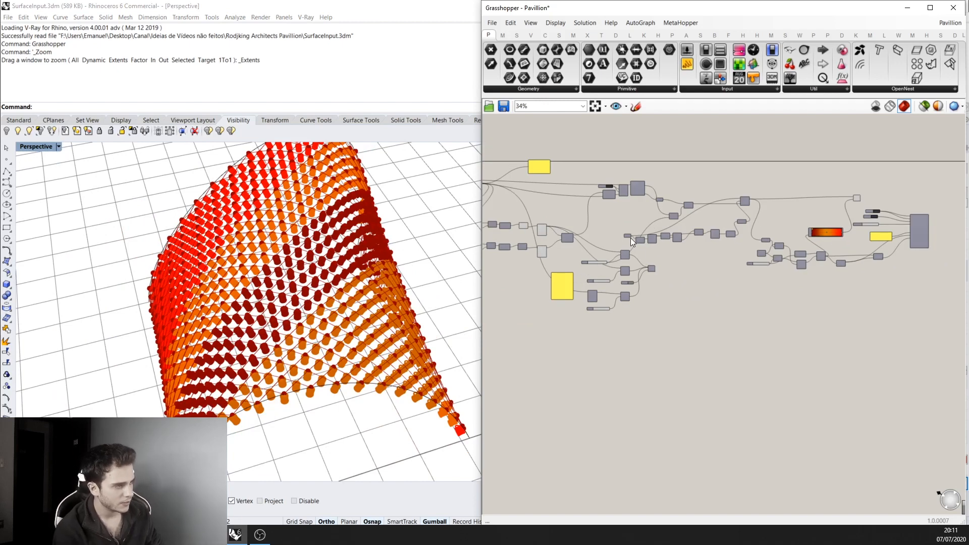
scroll(630, 238, "up", 3)
scroll(616, 273, "up", 4)
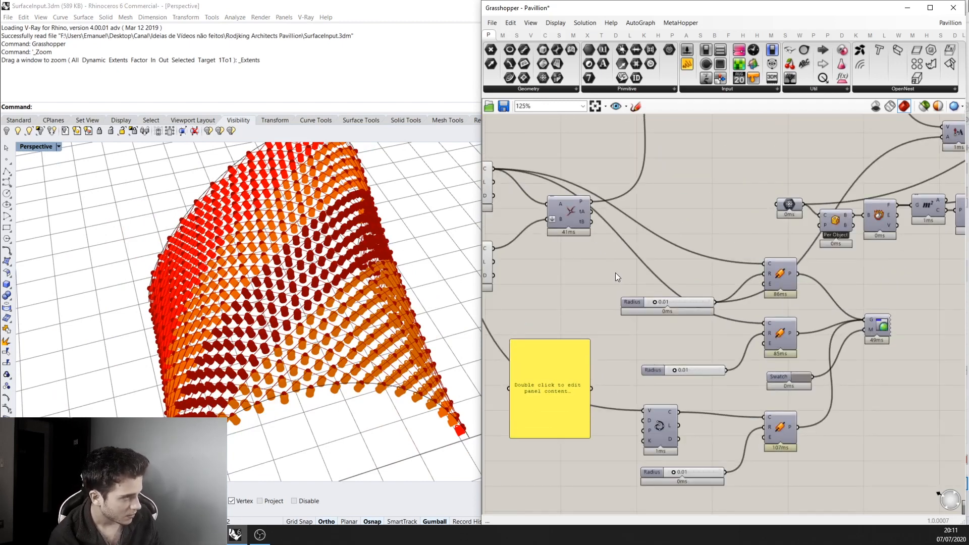
right_click_drag(575, 238, 616, 258)
scroll(620, 275, "up", 4)
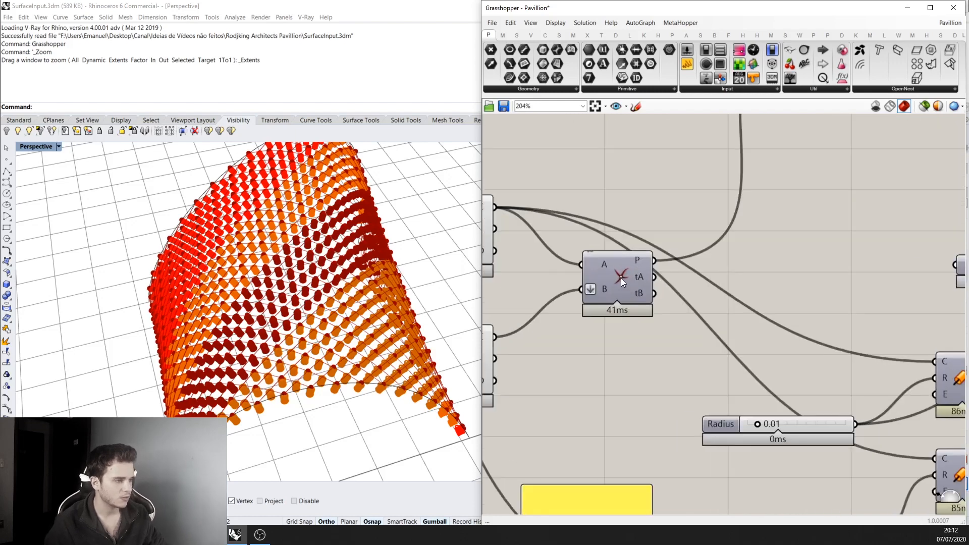
scroll(584, 288, "up", 1)
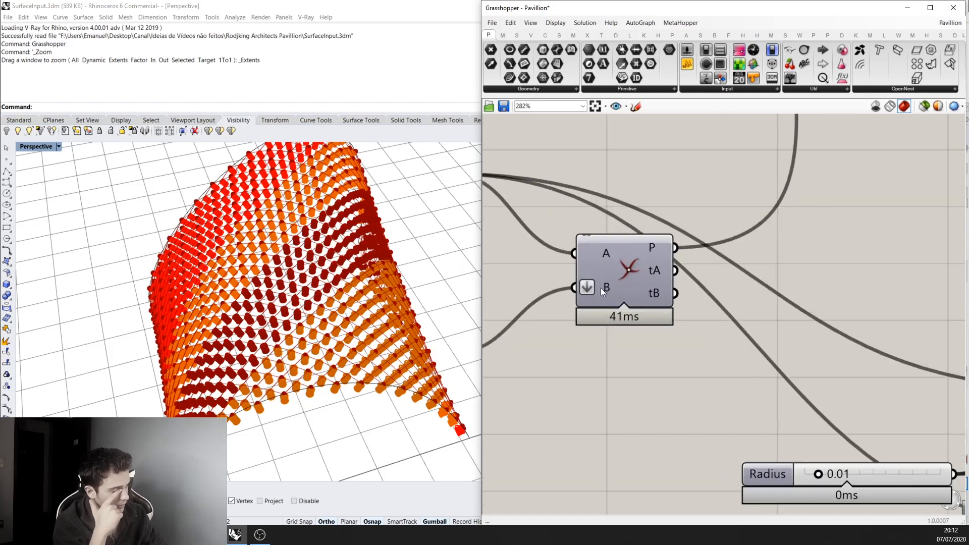
right_click(586, 286)
left_click(609, 360)
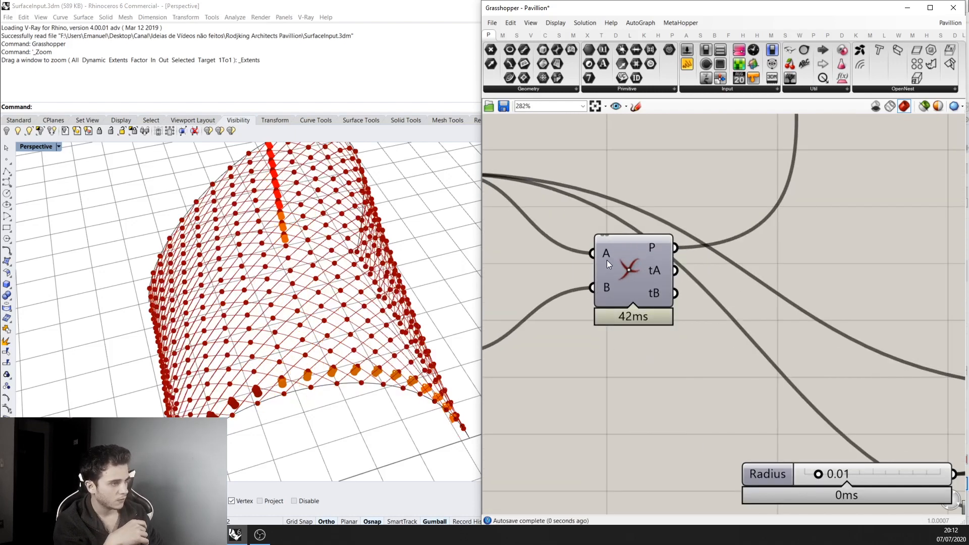
scroll(607, 260, "up", 1)
right_click(608, 258)
left_click(651, 327)
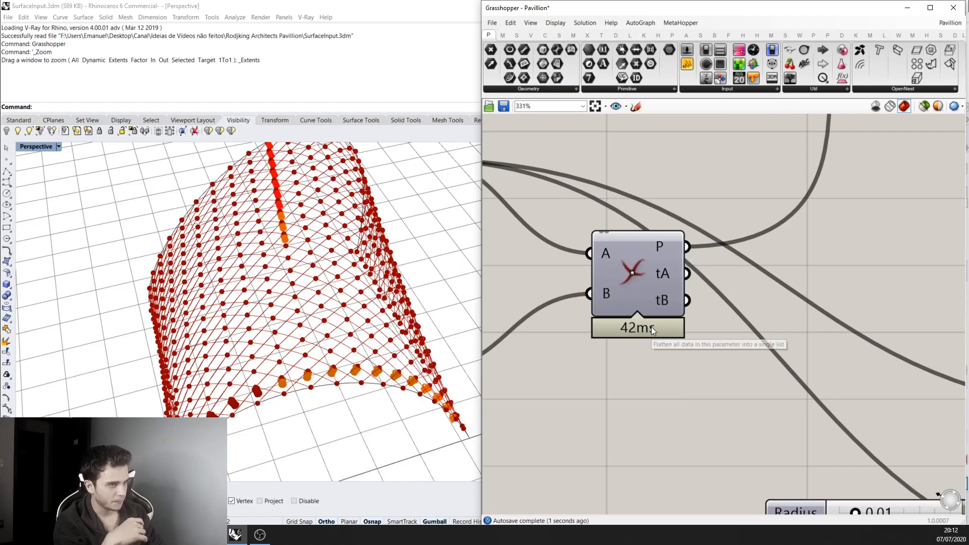
- Examine how the mesh elements are distributed over the whole surface and around its base corner, ending with a zoom to extents
right_click_drag(351, 287, 359, 357)
scroll(333, 395, "up", 7)
scroll(353, 353, "up", 4)
scroll(326, 343, "down", 7)
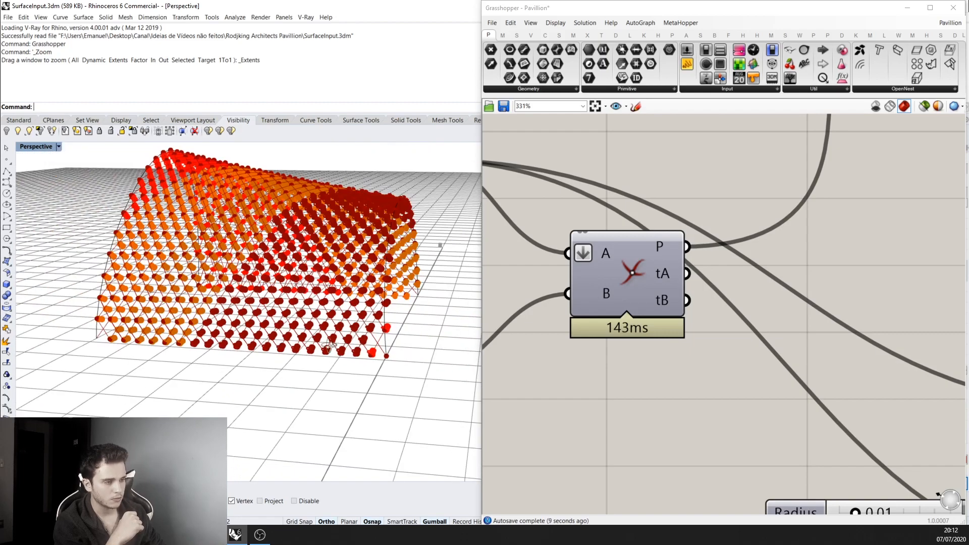
scroll(348, 344, "up", 6)
scroll(412, 328, "up", 3)
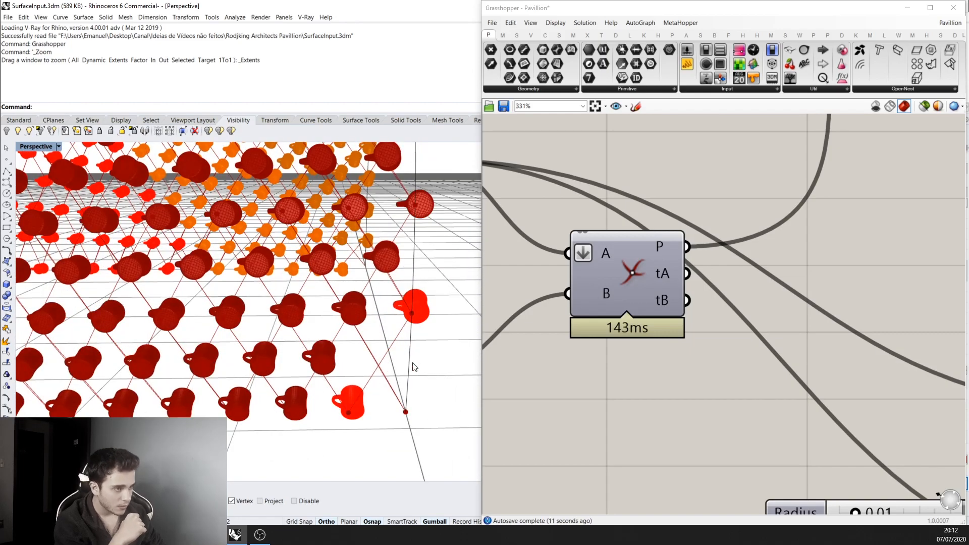
scroll(447, 287, "down", 7)
right_click_drag(439, 290, 399, 339)
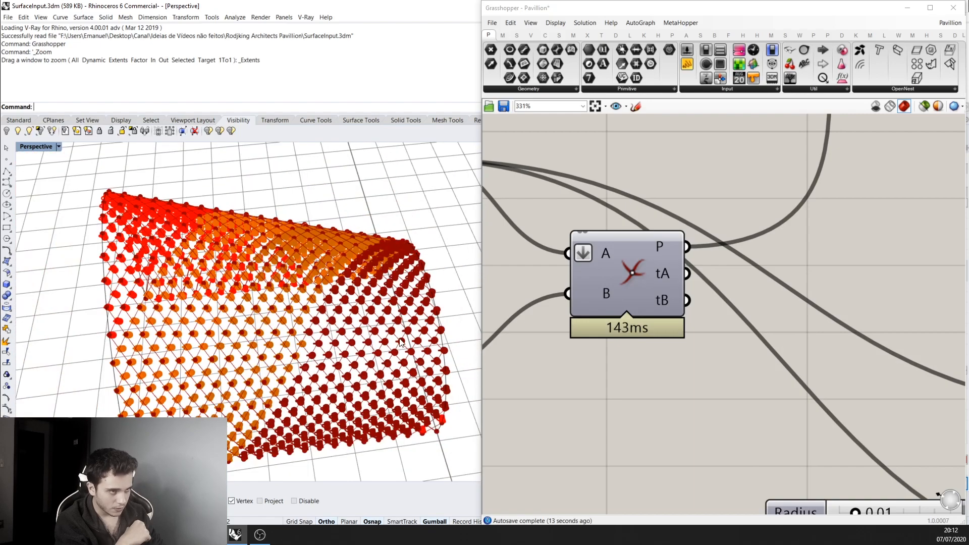
scroll(390, 339, "down", 5)
right_click_drag(326, 291, 332, 328)
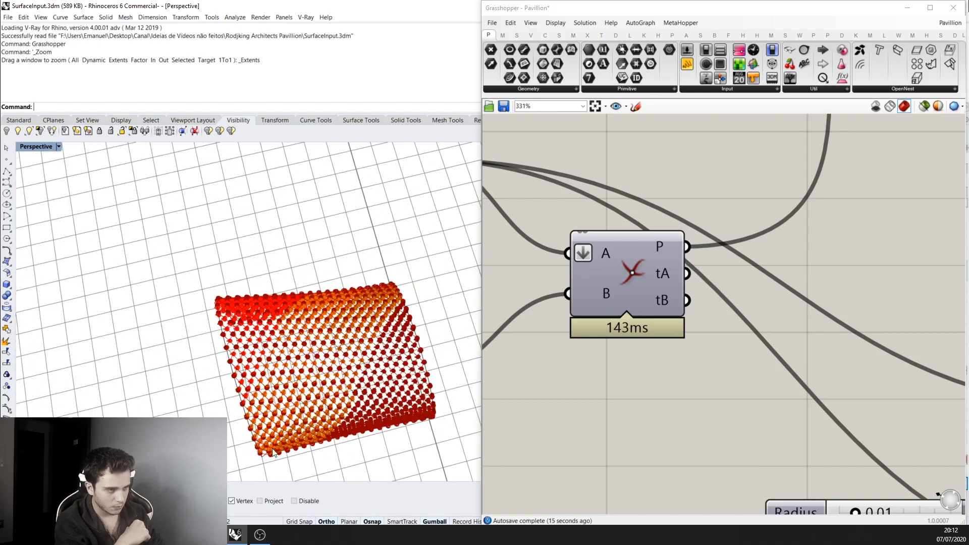
right_click_drag(408, 363, 346, 387)
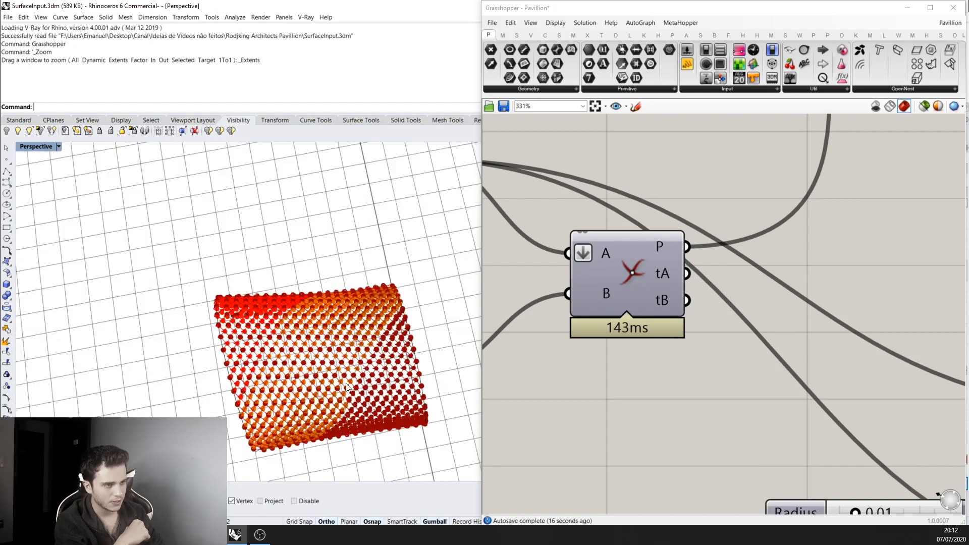
right_click_drag(389, 417, 122, 391)
scroll(339, 357, "up", 5)
scroll(124, 380, "up", 5)
key("ctrl+shift+e")
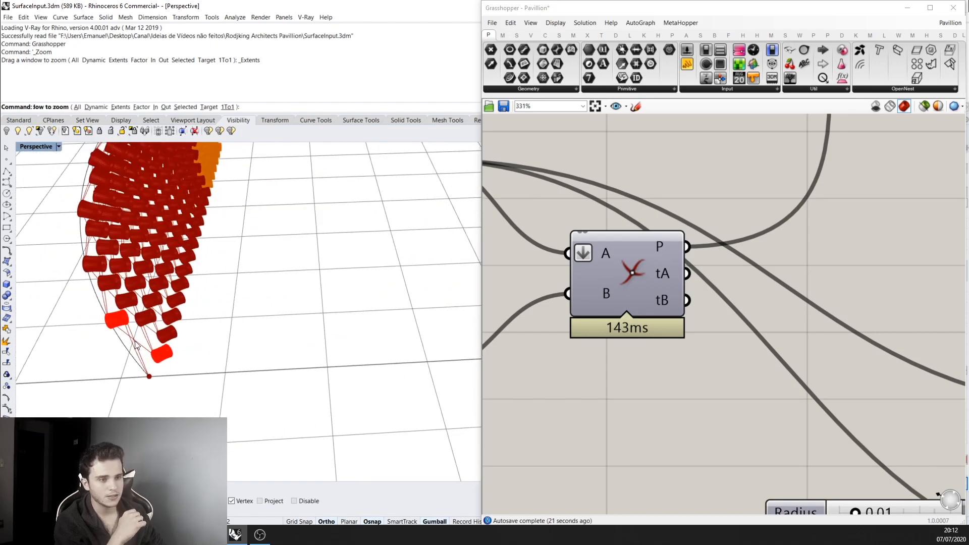
- Compare the mesh elements at the base corner, close up, with the two interpolated curve components feeding the intersection
right_click_drag(133, 343, 343, 308)
scroll(333, 384, "up", 4)
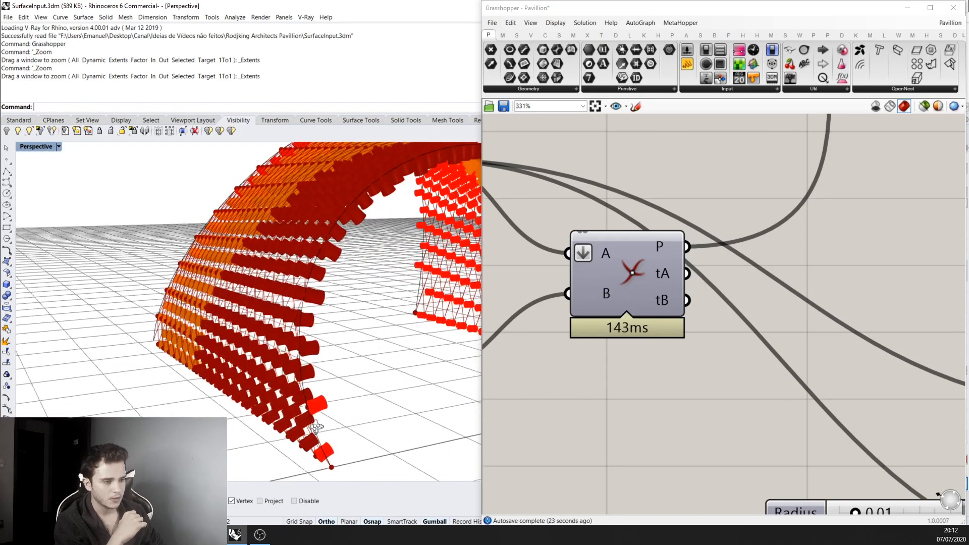
right_click_drag(328, 404, 354, 393)
scroll(356, 403, "up", 3)
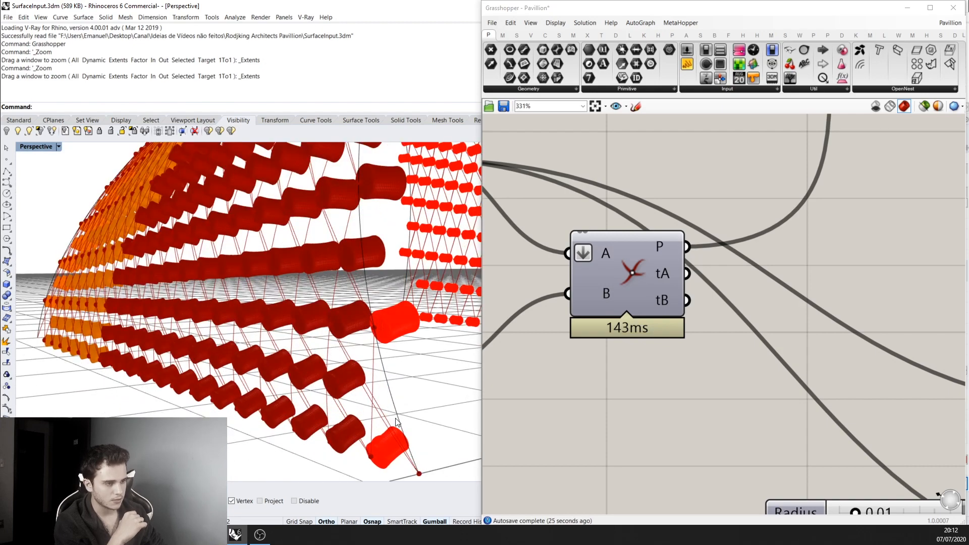
scroll(629, 309, "down", 3)
right_click_drag(629, 310, 729, 293)
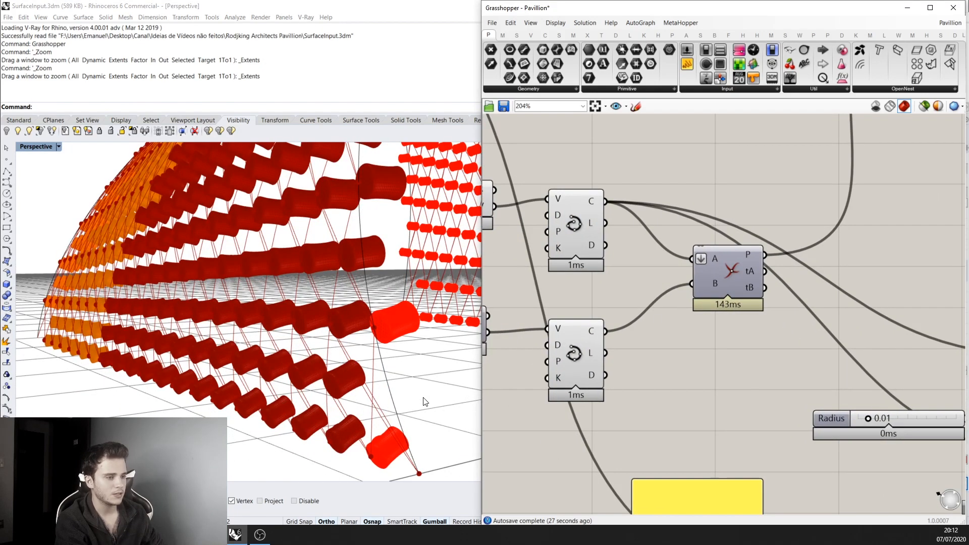
scroll(351, 394, "up", 3)
scroll(405, 388, "down", 5)
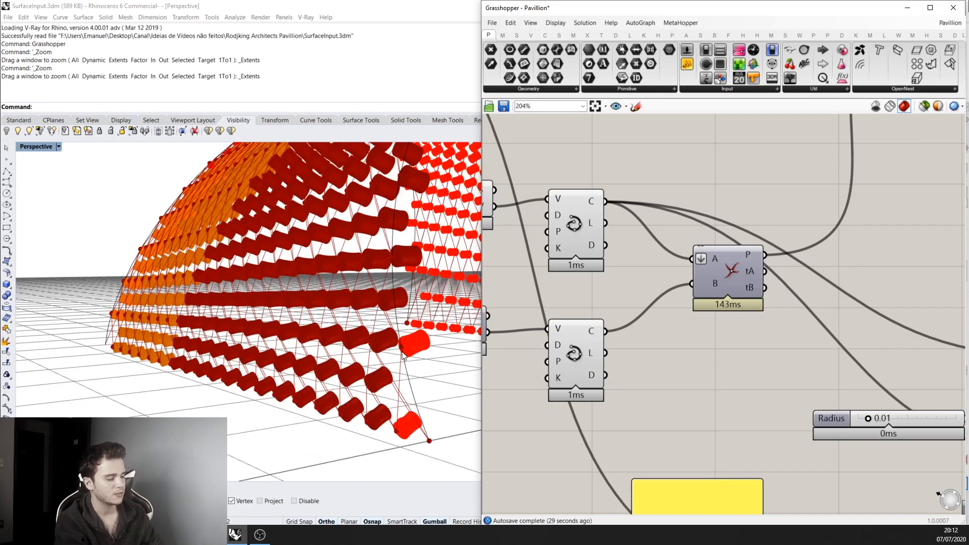
scroll(626, 280, "down", 3)
right_click_drag(625, 279, 656, 288)
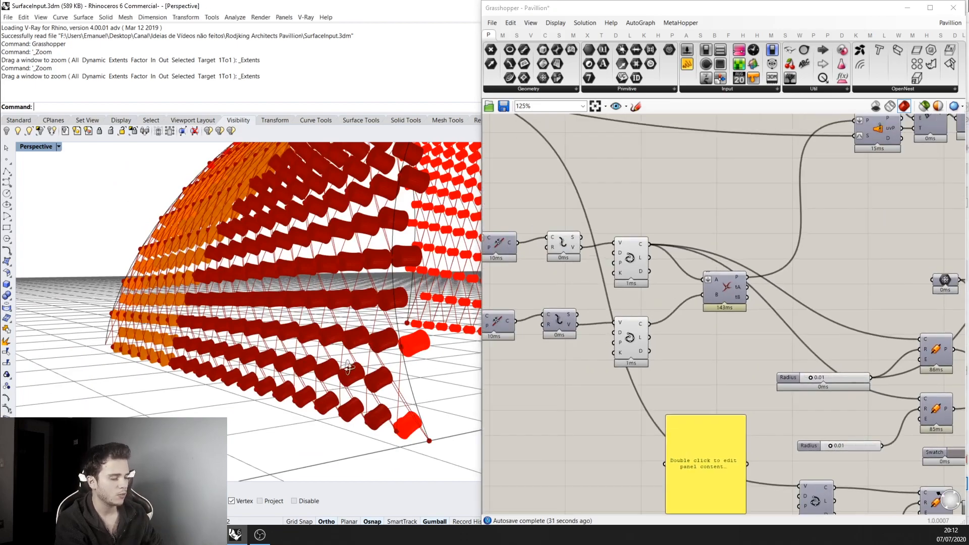
right_click_drag(352, 355, 495, 388)
scroll(299, 364, "down", 5)
scroll(496, 388, "up", 3)
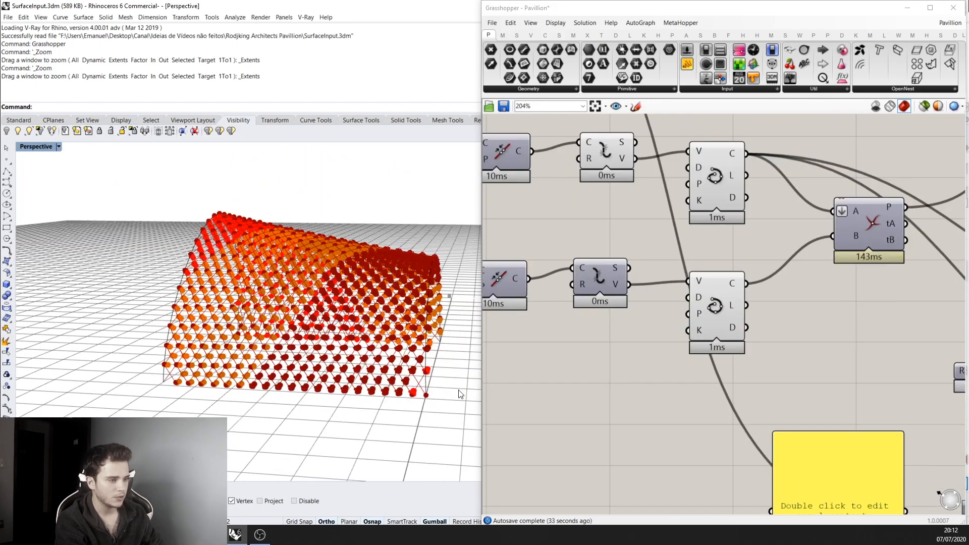
scroll(444, 391, "up", 6)
scroll(408, 390, "up", 2)
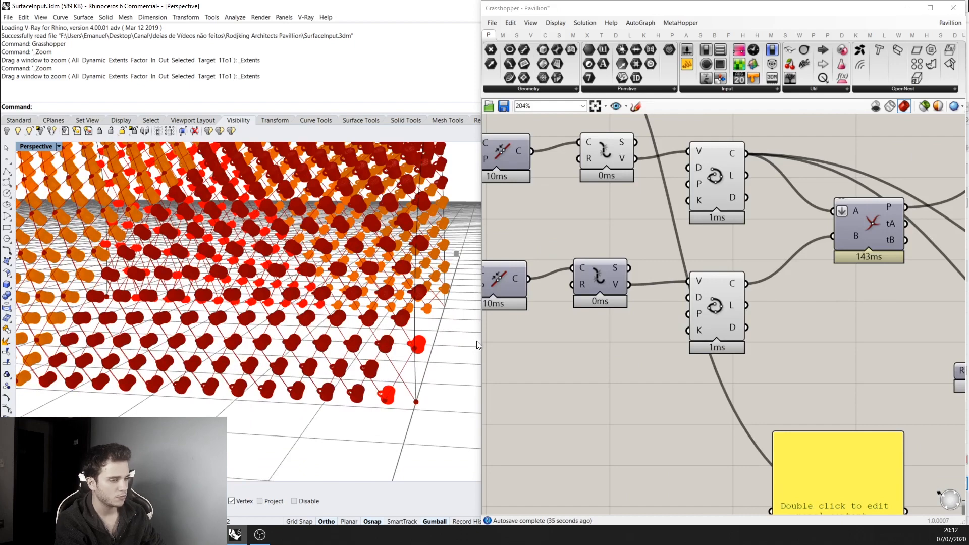
scroll(481, 345, "down", 2)
left_click(702, 225)
right_click_drag(353, 372, 346, 378)
right_click_drag(619, 328, 587, 352)
left_click(671, 339)
double_click(742, 363)
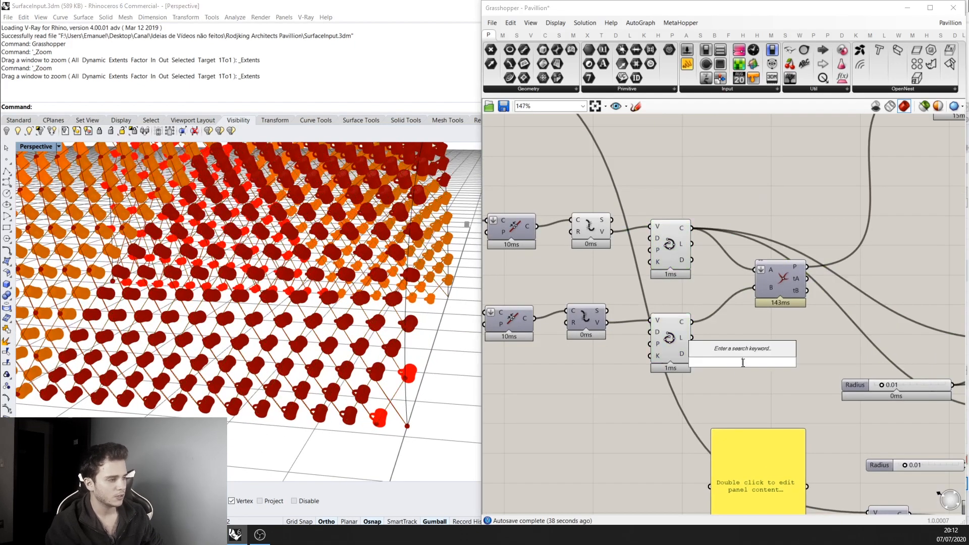
type("pane")
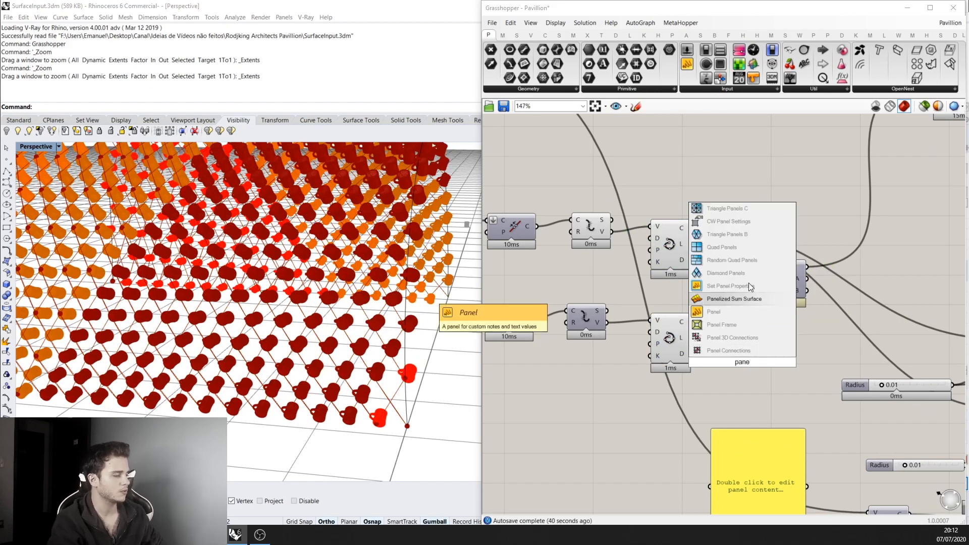
left_click(745, 303)
left_click(742, 344)
key("Delete")
double_click(742, 345)
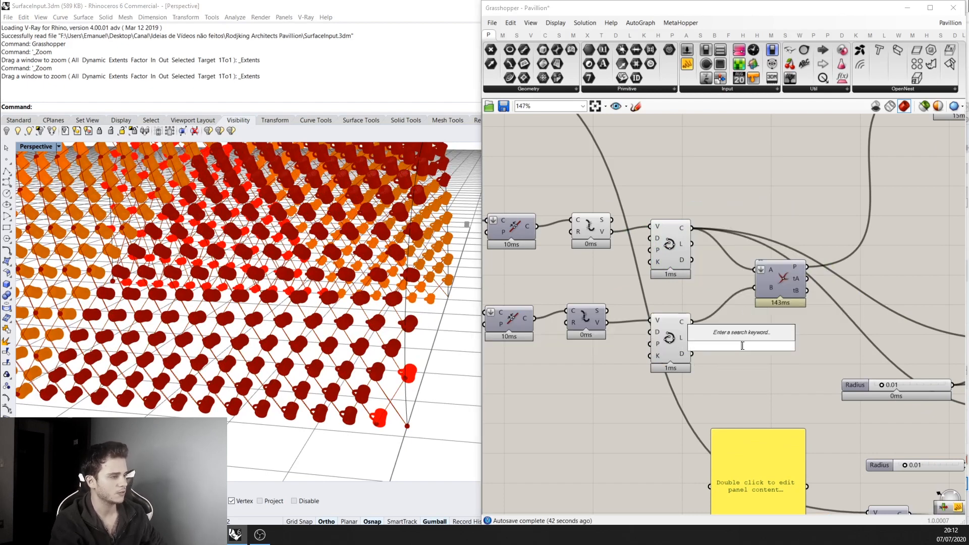
type("pane")
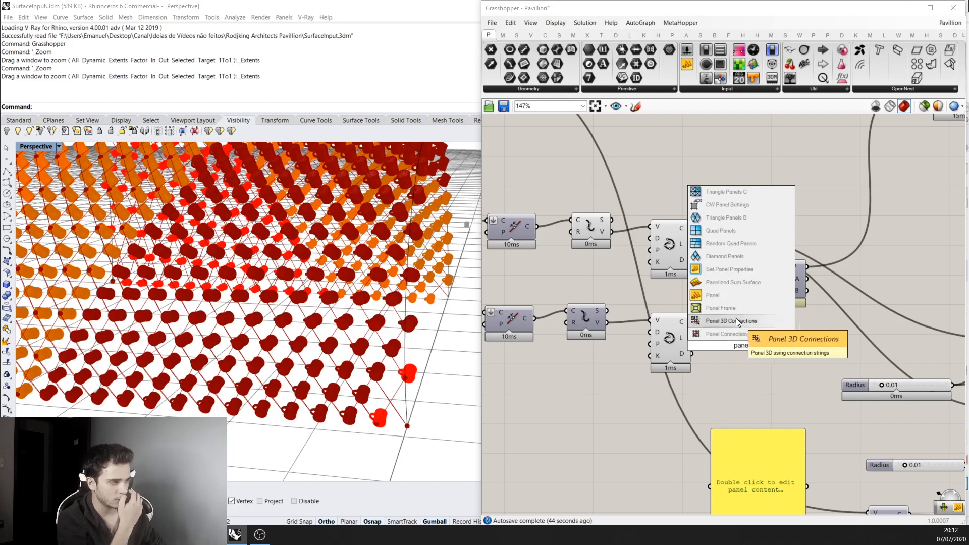
left_click(731, 295)
scroll(273, 350, "up", 5)
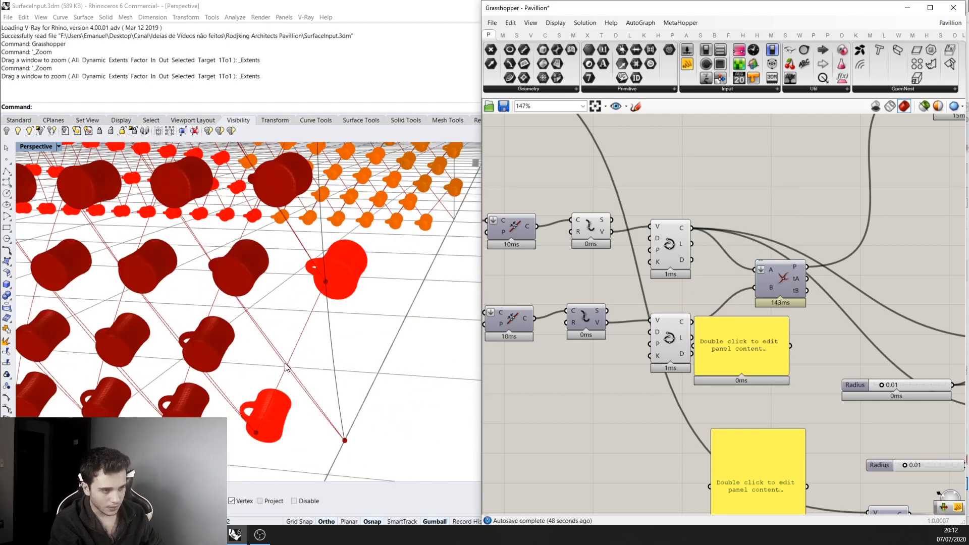
left_click(719, 341)
key("Delete")
- Inspect the data on the intersection's curve A input and the mesh elements along the surface edges from several sides
scroll(719, 342, "down", 5)
right_click_drag(707, 341, 750, 341)
scroll(791, 313, "up", 3)
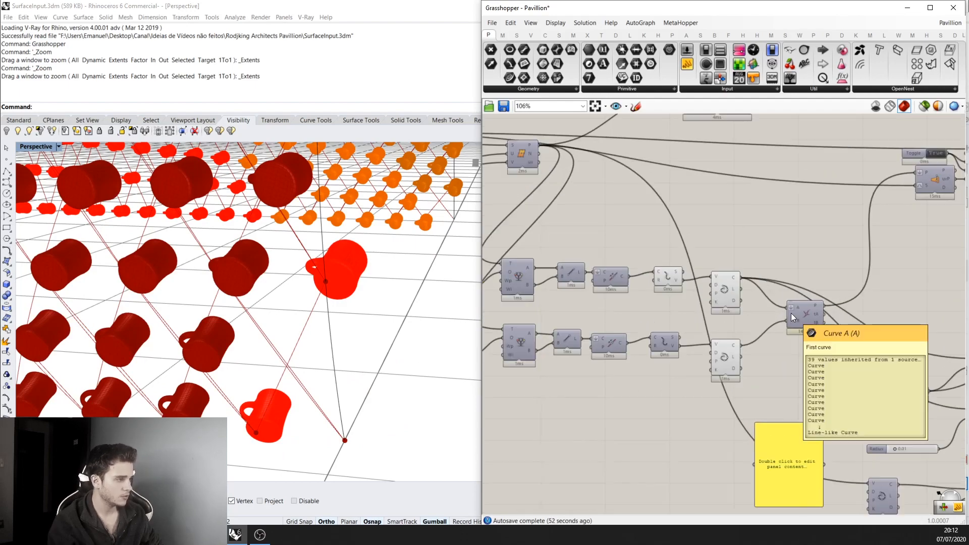
scroll(262, 344, "down", 4)
right_click_drag(252, 343, 309, 355)
scroll(201, 319, "down", 3)
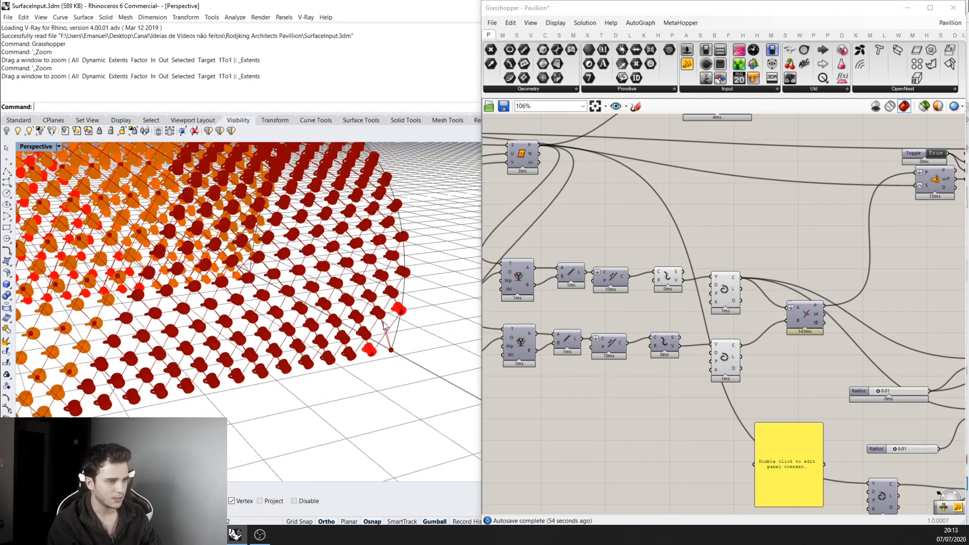
scroll(409, 300, "up", 3)
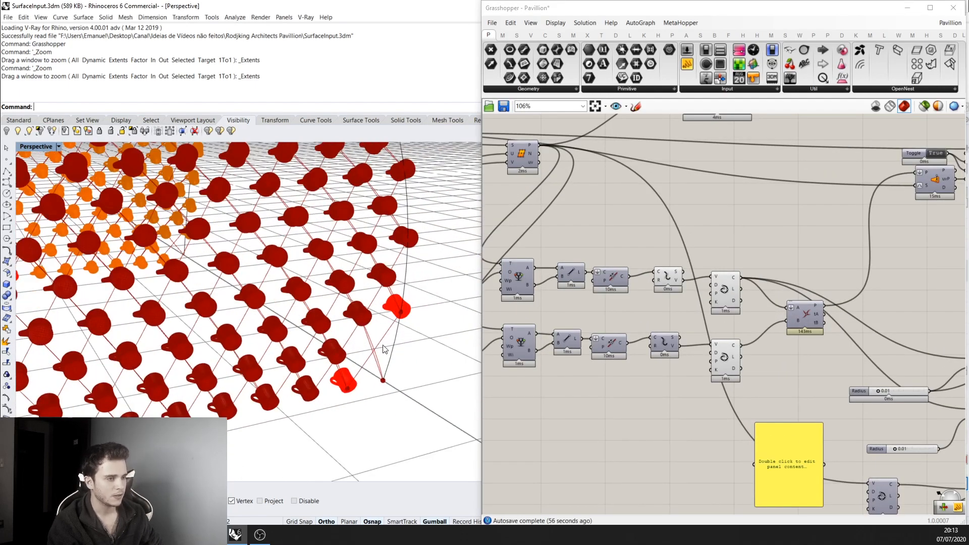
scroll(385, 348, "down", 10)
right_click_drag(177, 330, 223, 337)
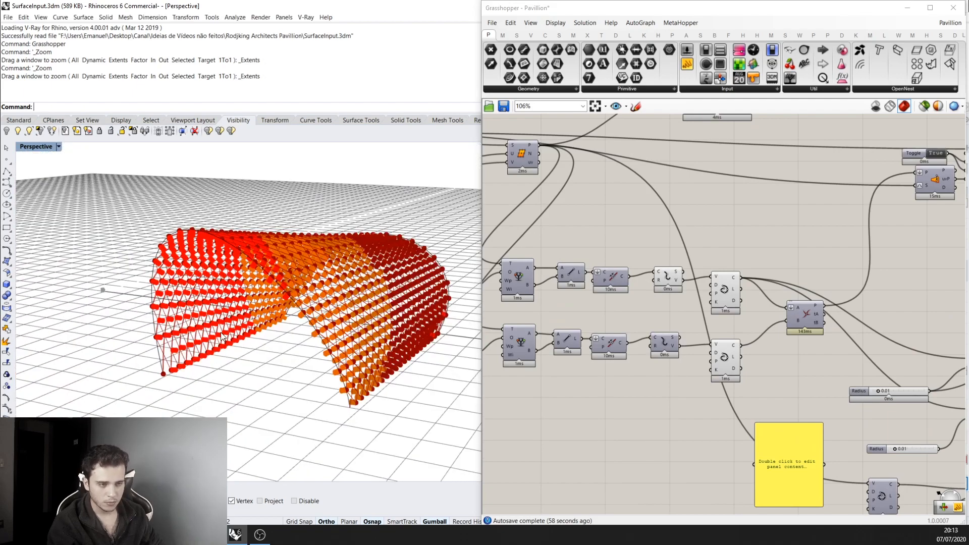
right_click_drag(266, 313, 143, 337)
scroll(142, 338, "up", 5)
scroll(156, 336, "down", 5)
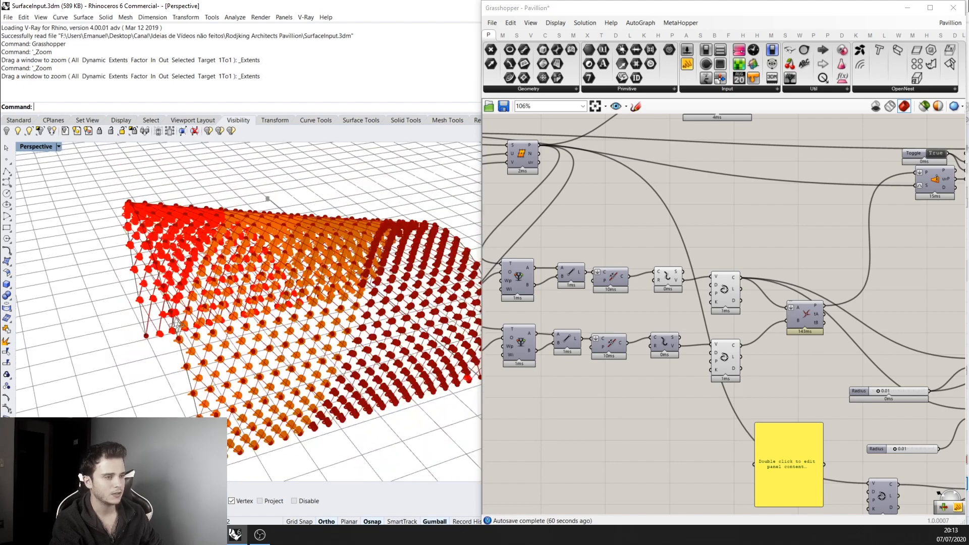
- Examine the mesh elements along the surface edges from several sides, ending close up at a base corner
scroll(579, 281, "down", 4)
right_click_drag(292, 330, 316, 332)
right_click_drag(374, 362, 334, 385)
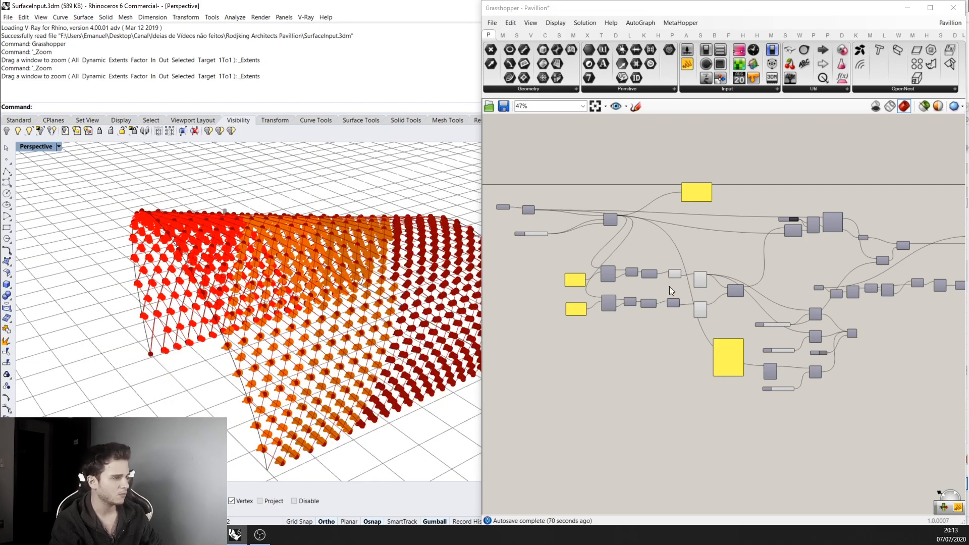
right_click_drag(271, 348, 276, 321)
right_click_drag(410, 282, 277, 337)
scroll(277, 338, "up", 3)
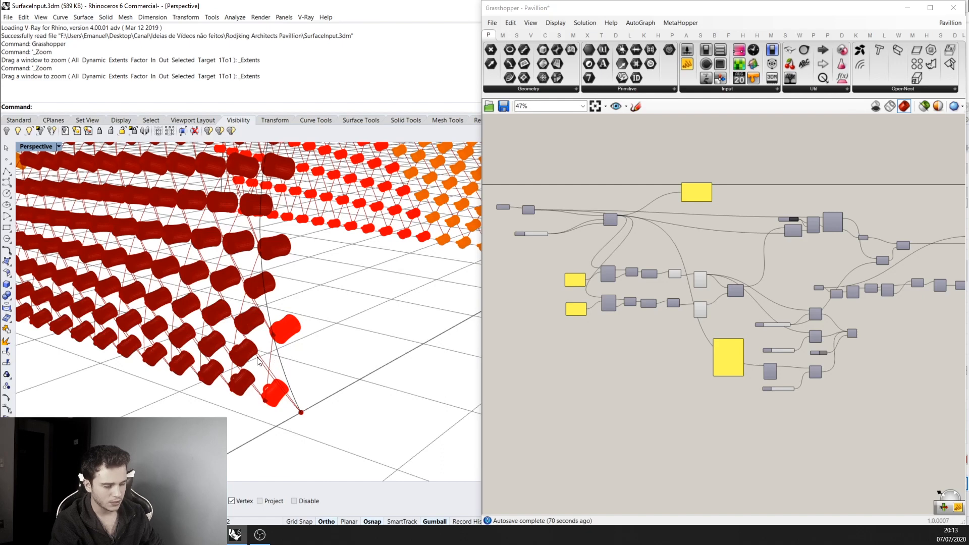
- Add a Shift Paths component and place it beside the curve intersection component
scroll(605, 298, "up", 5)
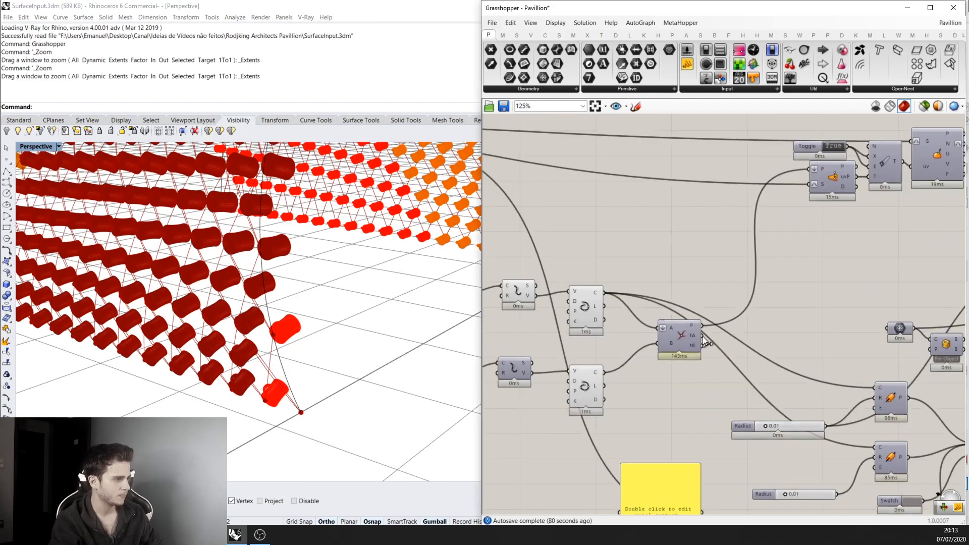
left_click_drag(648, 367, 640, 319)
double_click(684, 323)
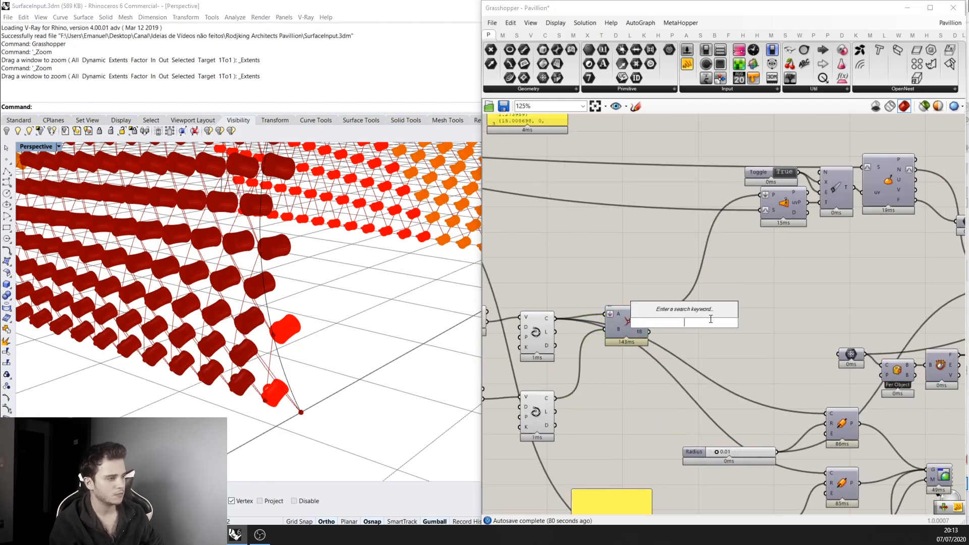
type("shift")
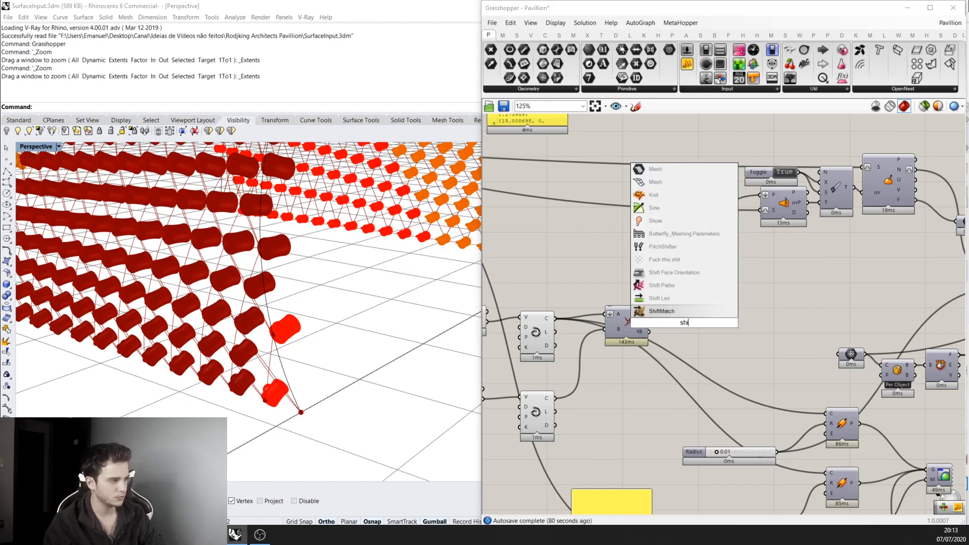
key("Up")
key("Up")
key("Return")
scroll(719, 314, "up", 2)
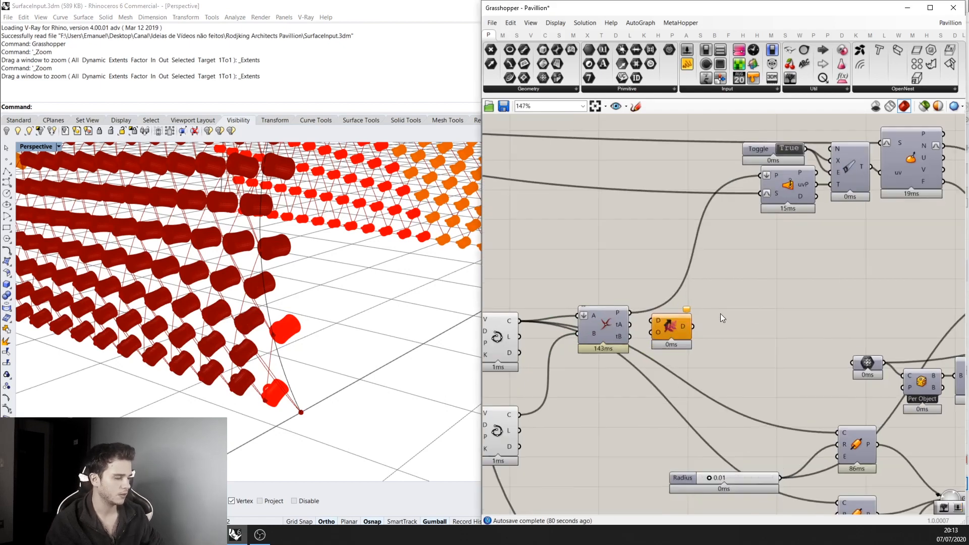
left_click_drag(650, 325, 692, 314)
scroll(678, 300, "down", 2)
scroll(635, 305, "up", 1)
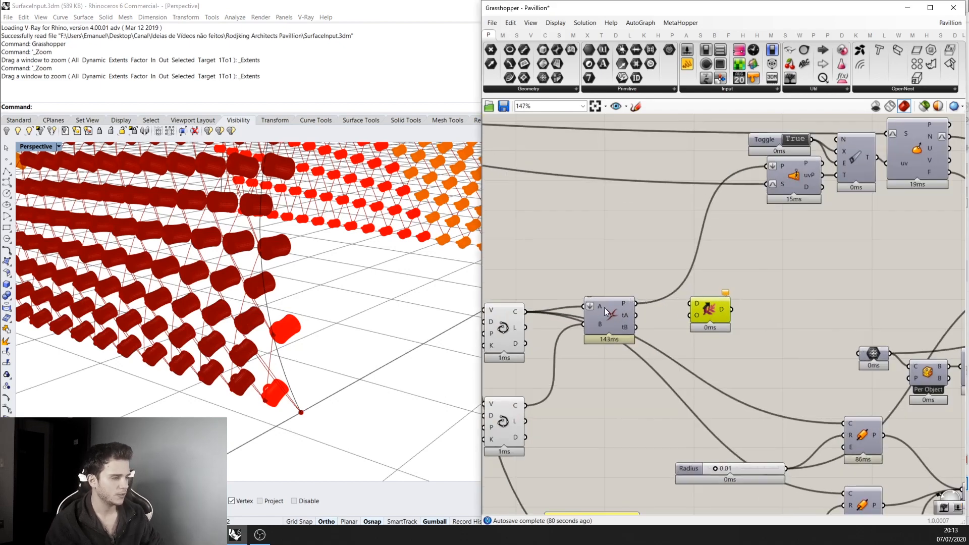
- Add a panel on the curve intersection's P output and read the branch structure of the intersection points
double_click(631, 263)
type("panel")
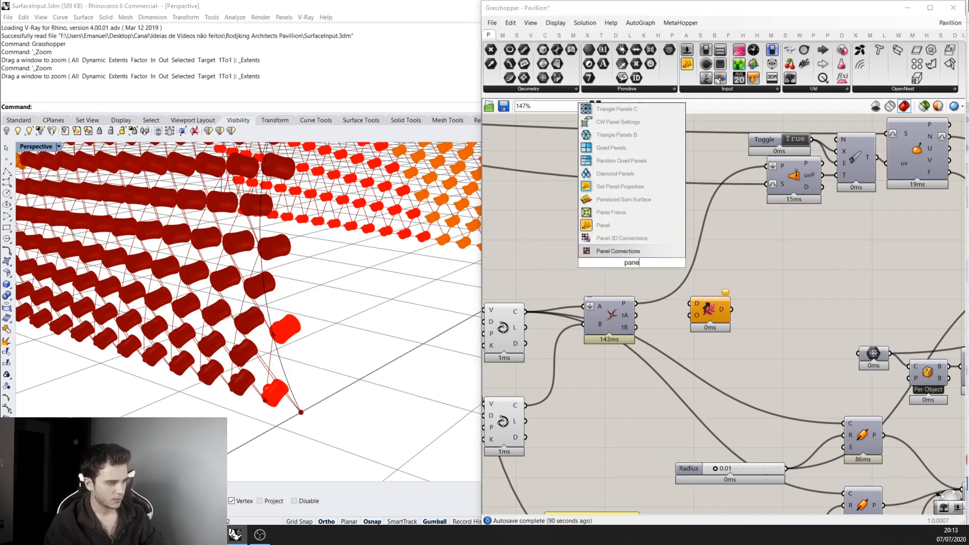
left_click(645, 213)
left_click_drag(692, 231, 700, 229)
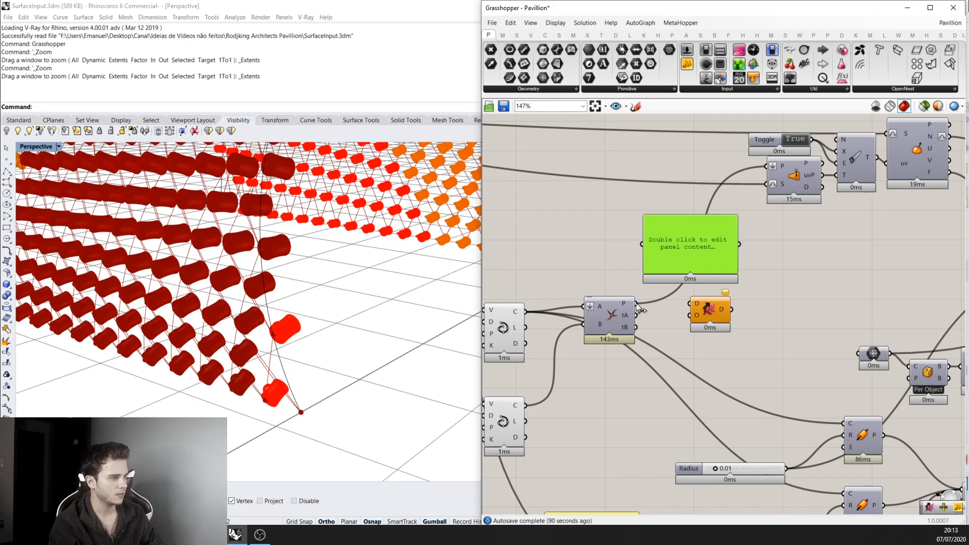
left_click_drag(636, 304, 665, 402)
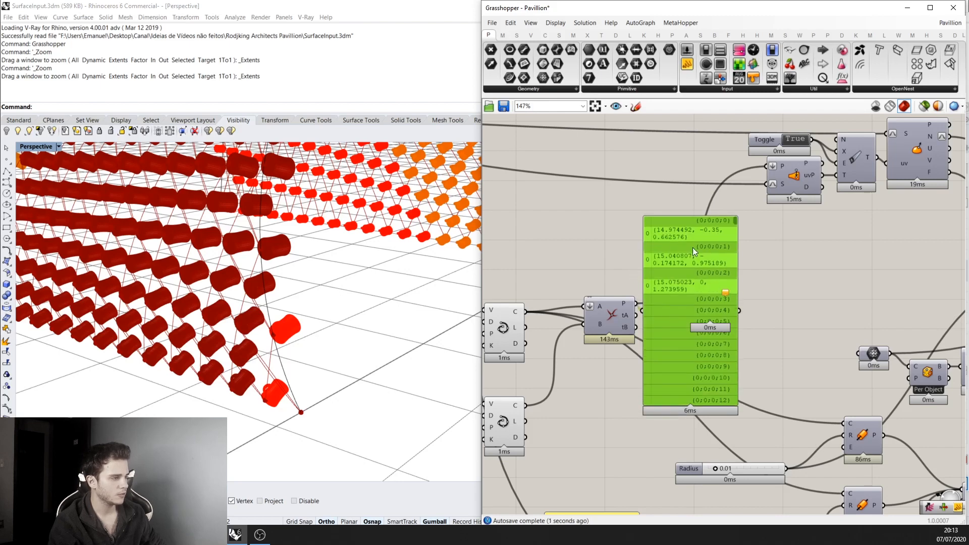
scroll(692, 341, "up", 4)
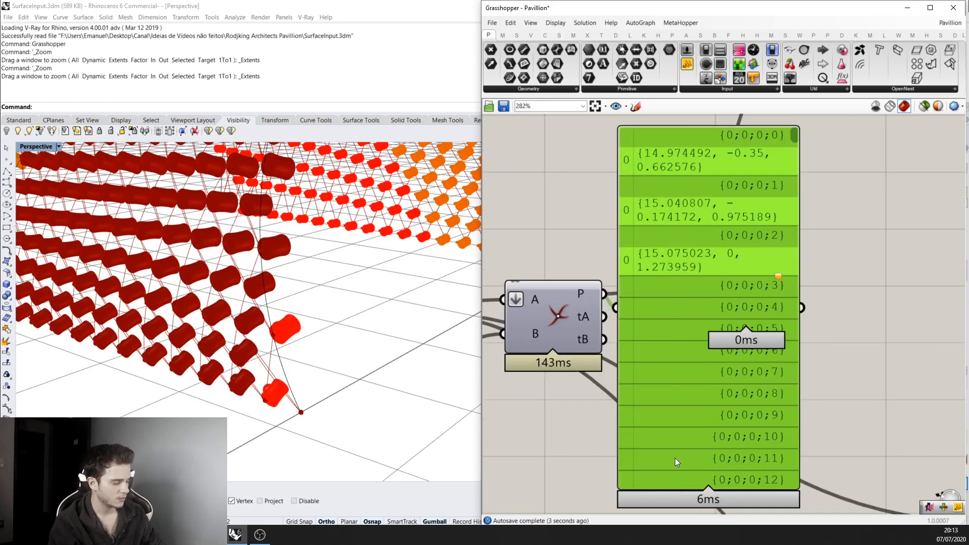
scroll(694, 304, "down", 3)
- Delete the panel and connect the curve intersection's P output to input D of Shift Paths
left_click_drag(694, 271, 797, 274)
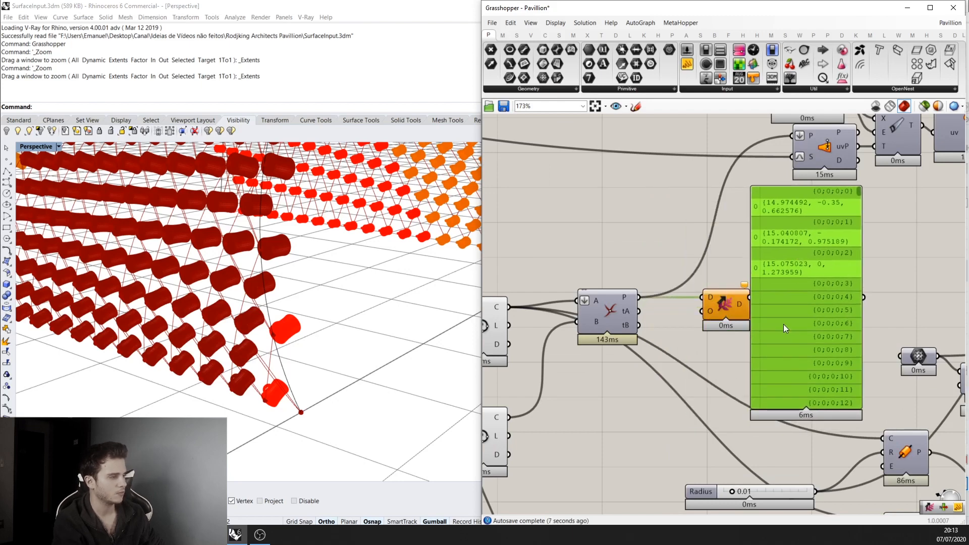
key("Delete")
scroll(694, 263, "down", 2)
scroll(671, 293, "up", 2)
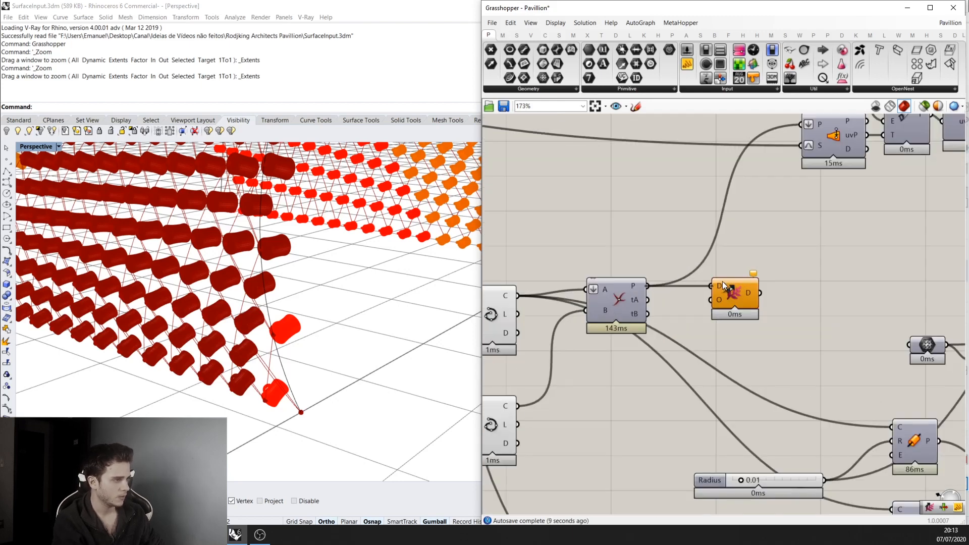
left_click_drag(740, 289, 725, 295)
- Add an enlarged panel on the Shift Paths output to show the regrouped intersection points
double_click(781, 288)
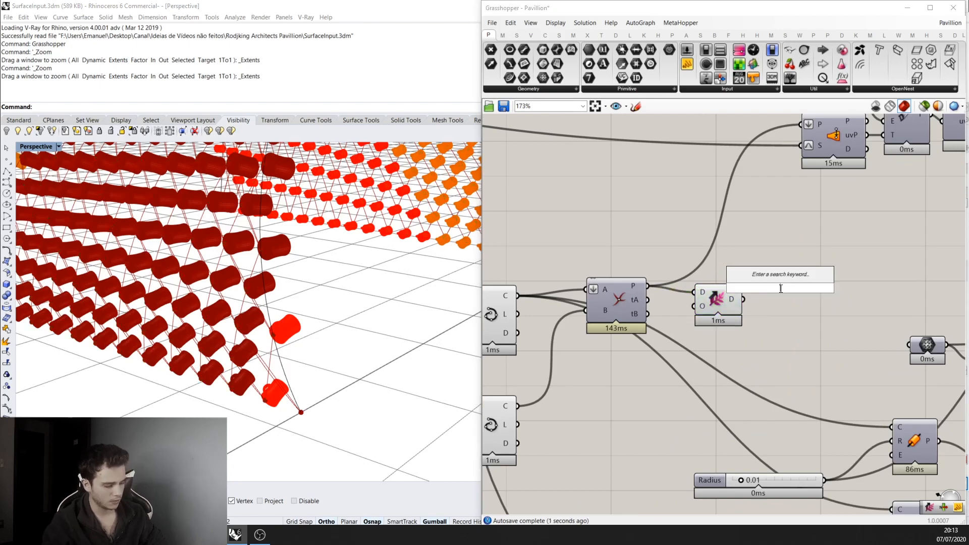
type("pane")
left_click(762, 237)
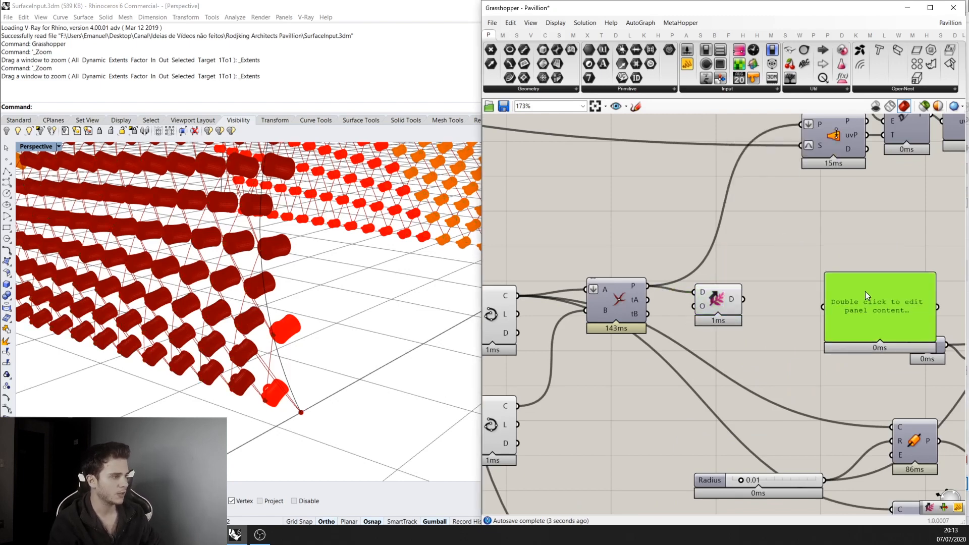
left_click_drag(742, 299, 792, 473)
scroll(711, 391, "down", 3)
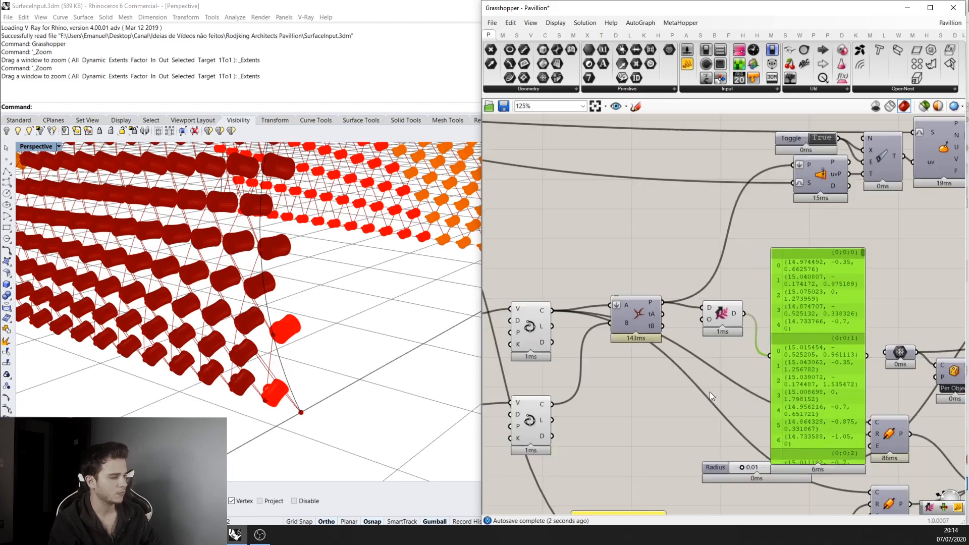
- Highlight the component before the upper explode and inspect its curves across the whole surface
right_click_drag(612, 384, 774, 337)
scroll(675, 308, "up", 1)
scroll(674, 307, "up", 1)
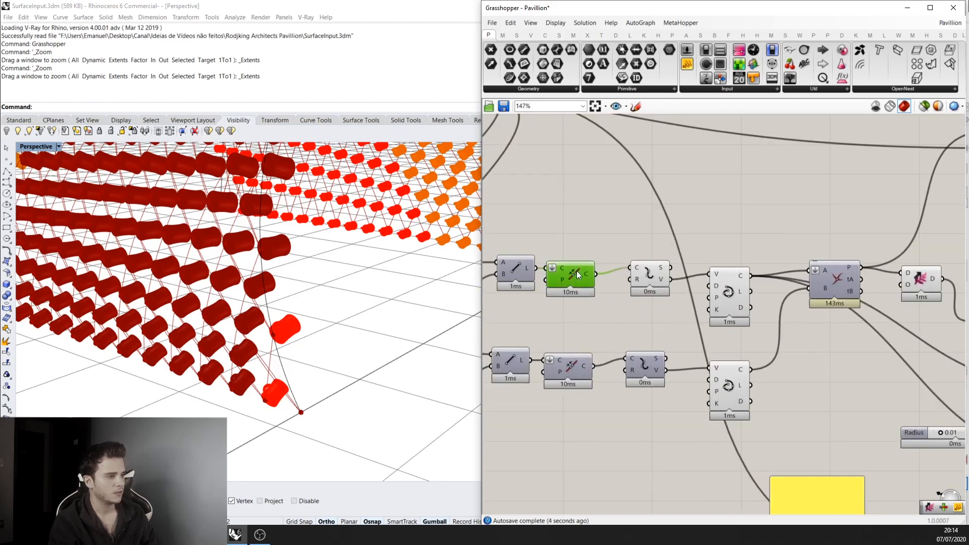
middle_click(576, 271)
left_click(600, 245)
scroll(237, 273, "down", 4)
right_click_drag(222, 253, 276, 266)
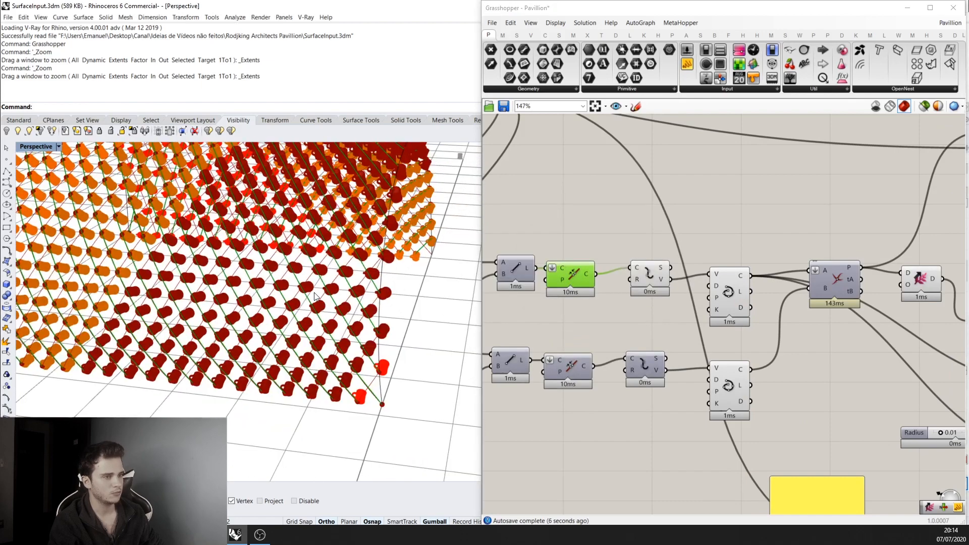
scroll(314, 293, "down", 5)
right_click_drag(346, 230, 349, 265)
right_click_drag(675, 289, 471, 300)
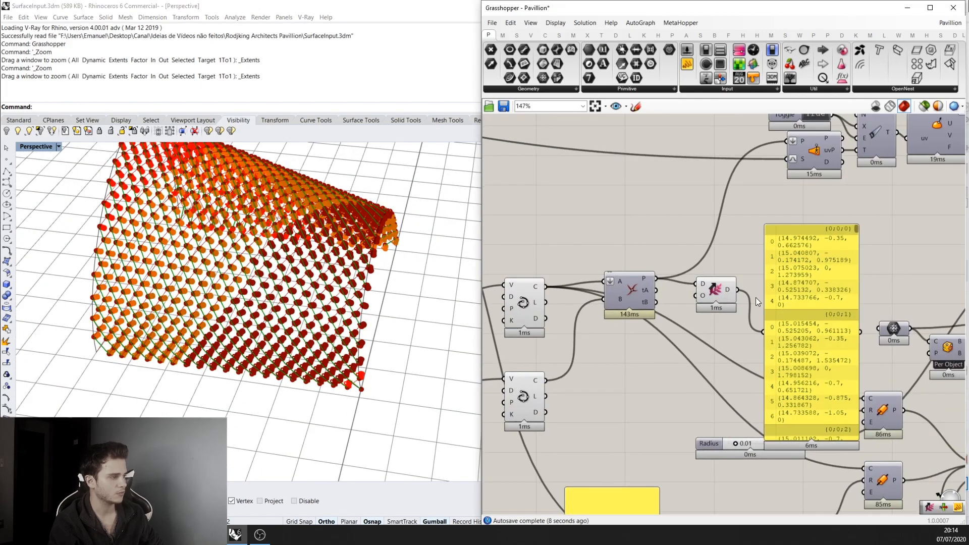
- Read the regrouped point branches in the panel on the Shift Paths output and delete that panel
scroll(674, 289, "up", 2)
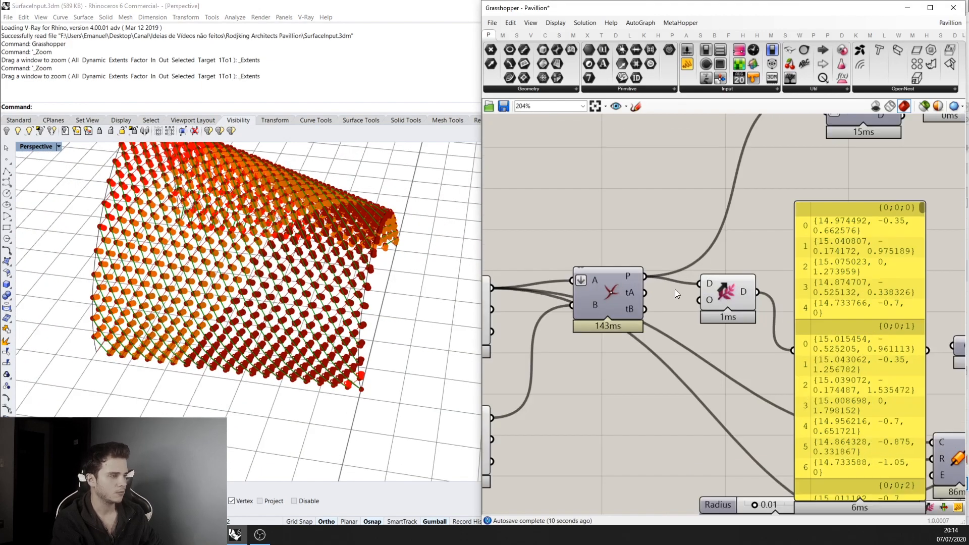
scroll(731, 321, "down", 2)
right_click_drag(743, 311, 701, 326)
scroll(776, 292, "down", 2)
scroll(796, 289, "up", 3)
left_click(826, 284)
key("Delete")
double_click(731, 289)
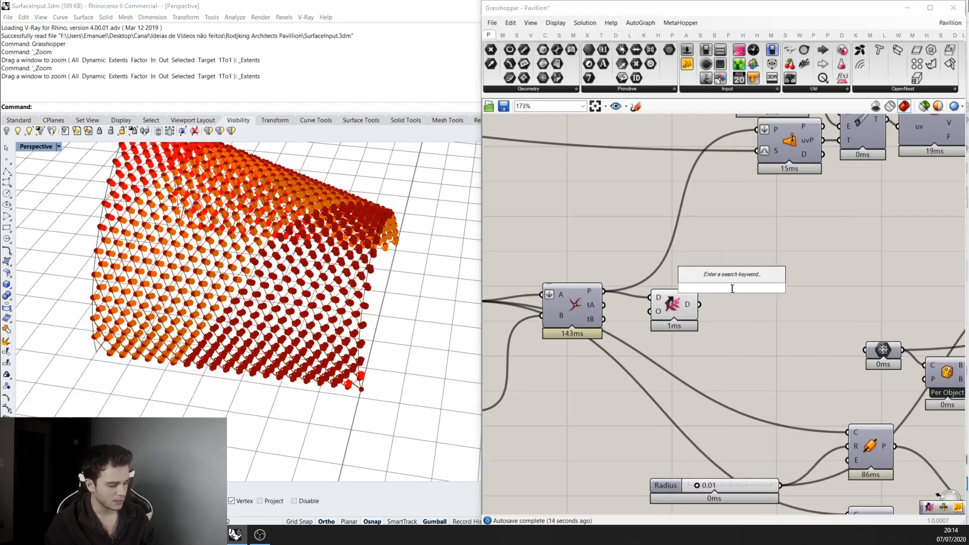
type("pu")
key("BackSpace")
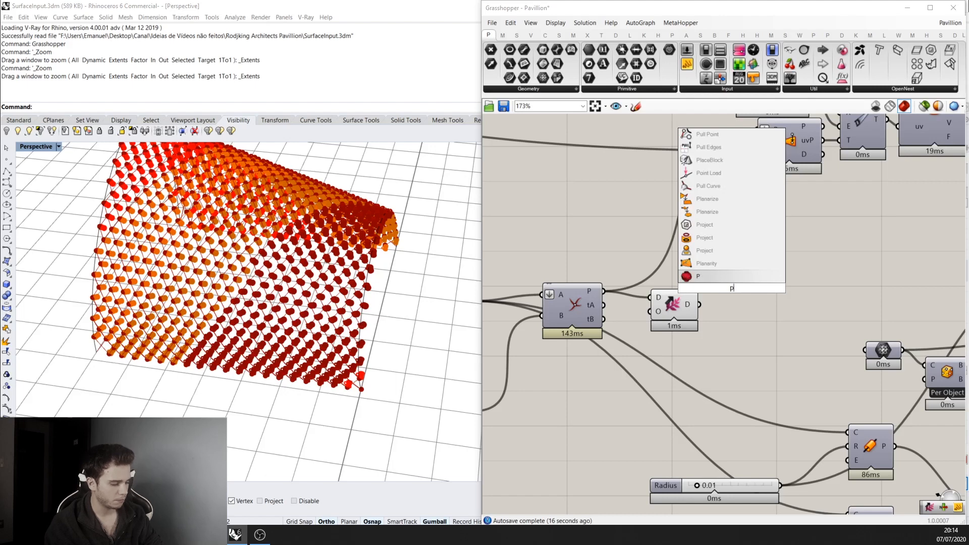
type("urne")
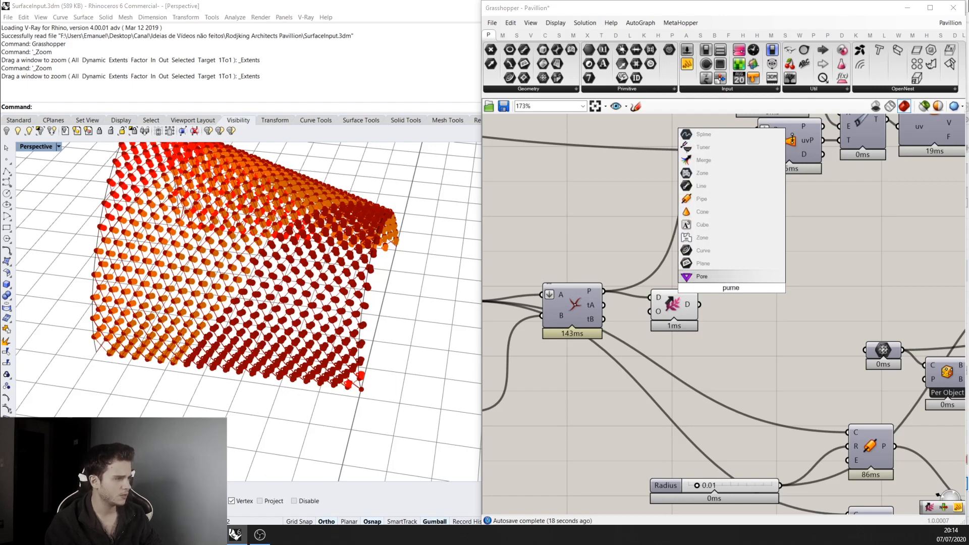
key("Escape")
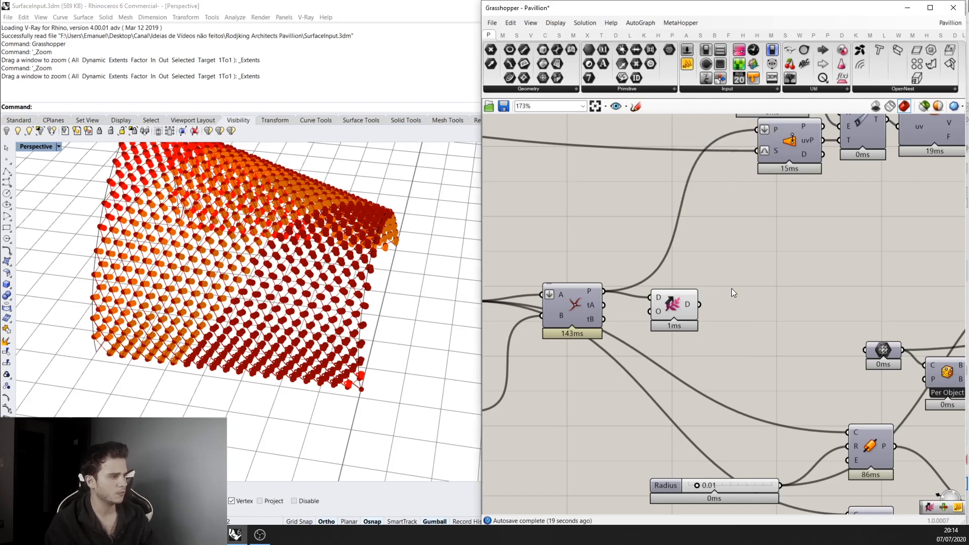
- Add a Prune Tree component beside Shift Paths
left_click(514, 35)
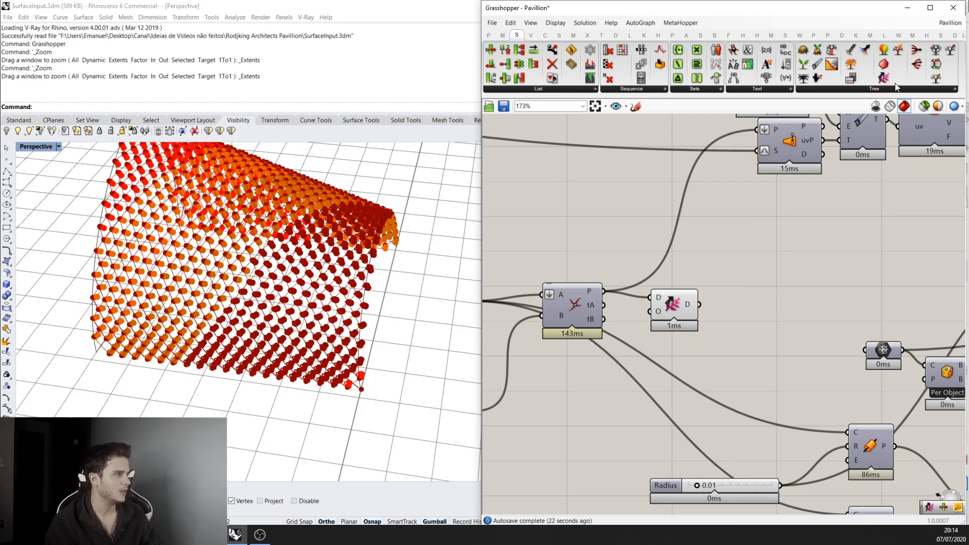
left_click(893, 89)
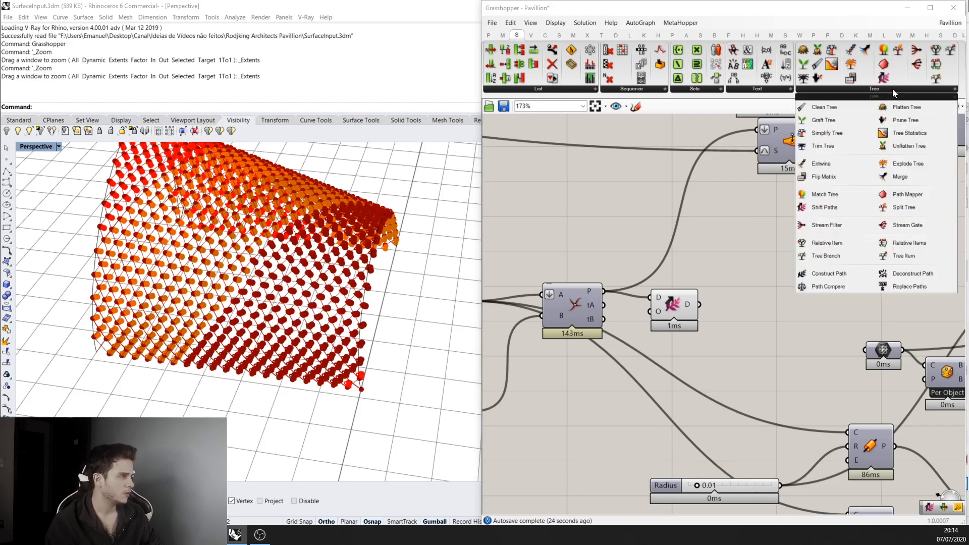
left_click(904, 120)
left_click(767, 312)
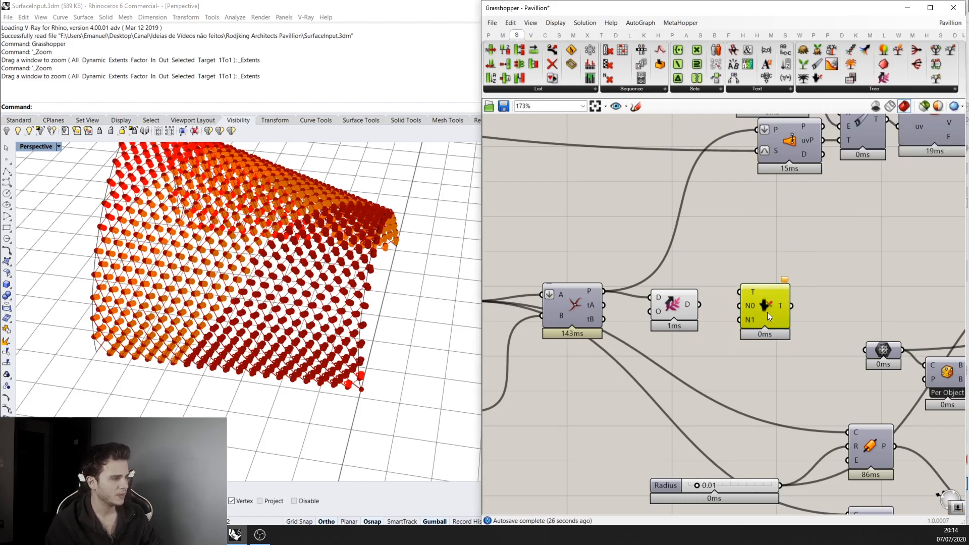
- Connect the Shift Paths output to input T of Prune Tree and space the two components apart
scroll(671, 319, "up", 1)
left_click(666, 289)
scroll(719, 298, "up", 1)
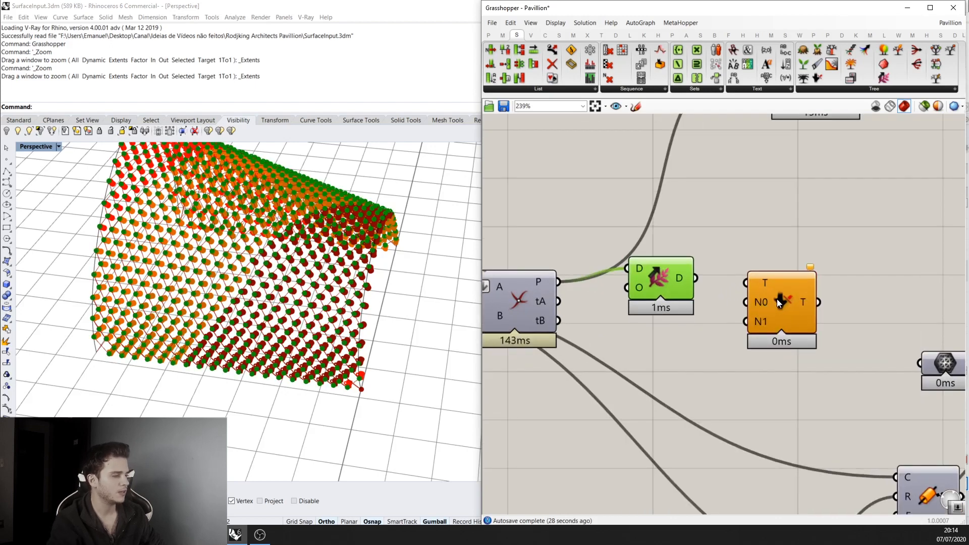
scroll(726, 290, "up", 1)
left_click(749, 279)
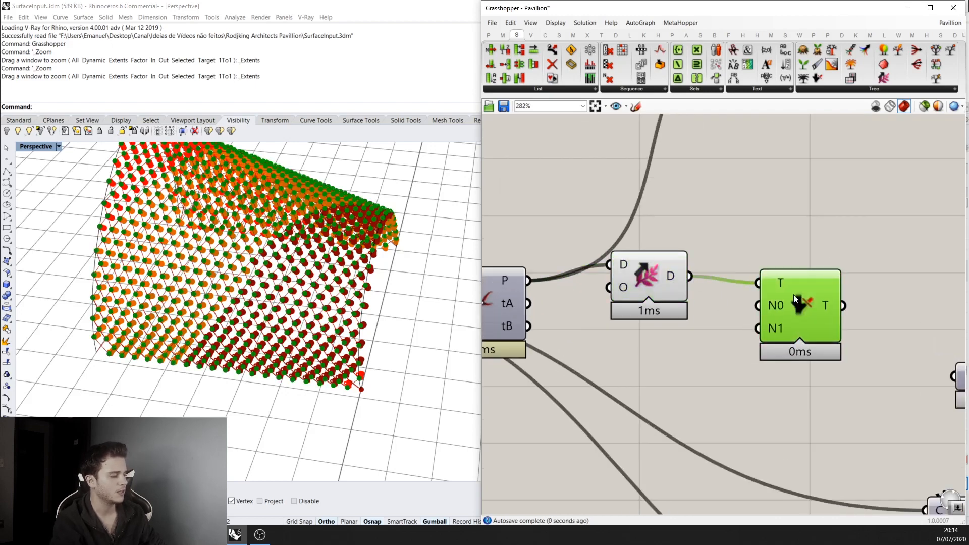
scroll(773, 311, "up", 4)
scroll(765, 314, "up", 1)
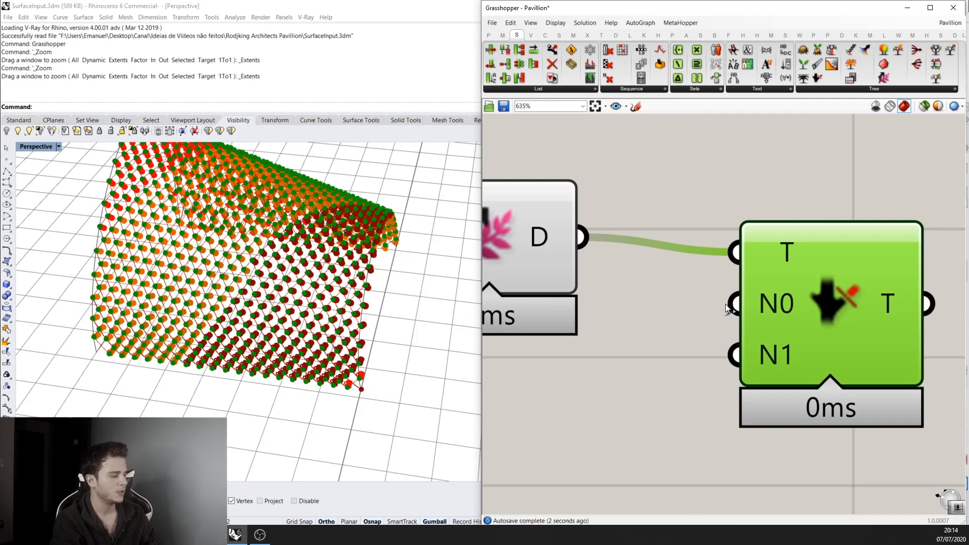
scroll(788, 299, "down", 4)
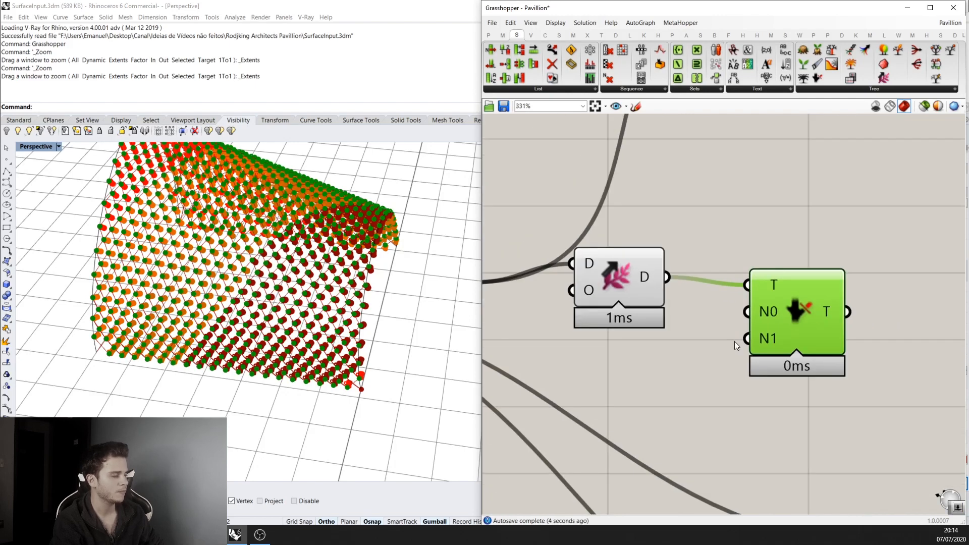
left_click_drag(765, 335, 794, 324)
- Add a number slider with the value 3, connect it to input N0 of Prune Tree and reposition that component
scroll(788, 310, "down", 1)
double_click(677, 365)
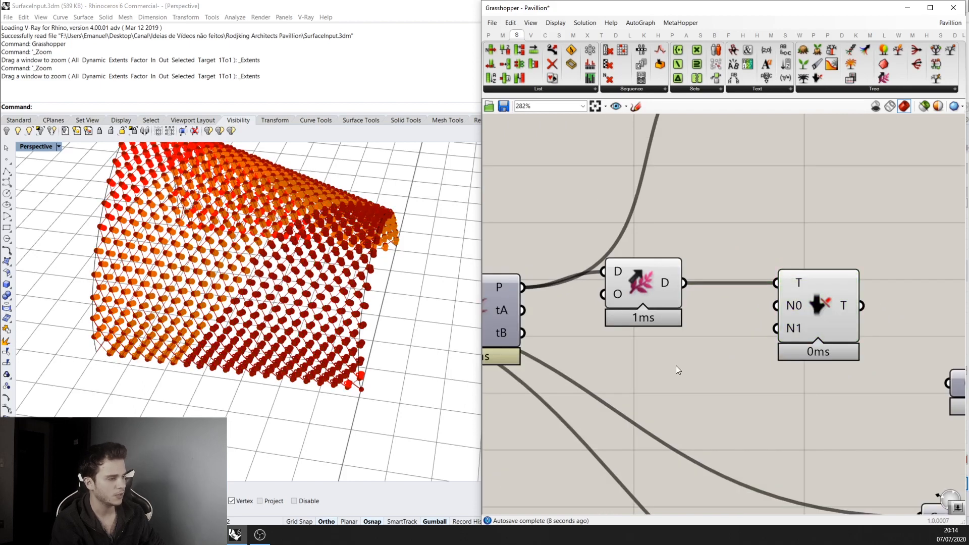
type("3")
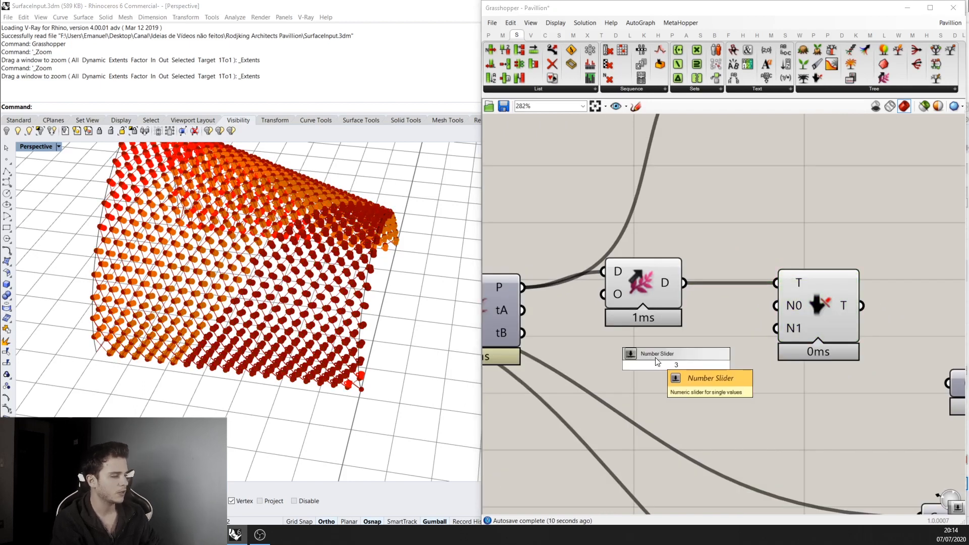
left_click(659, 357)
left_click_drag(722, 366, 670, 340)
scroll(666, 365, "down", 1)
scroll(752, 360, "up", 1)
left_click_drag(731, 333, 763, 309)
right_click_drag(822, 312, 730, 339)
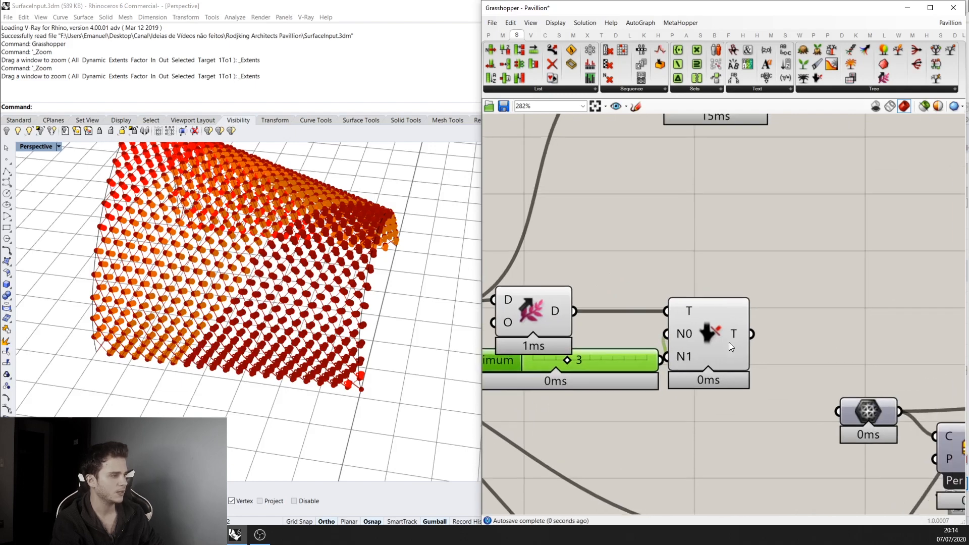
left_click_drag(731, 334, 742, 316)
scroll(748, 313, "up", 2)
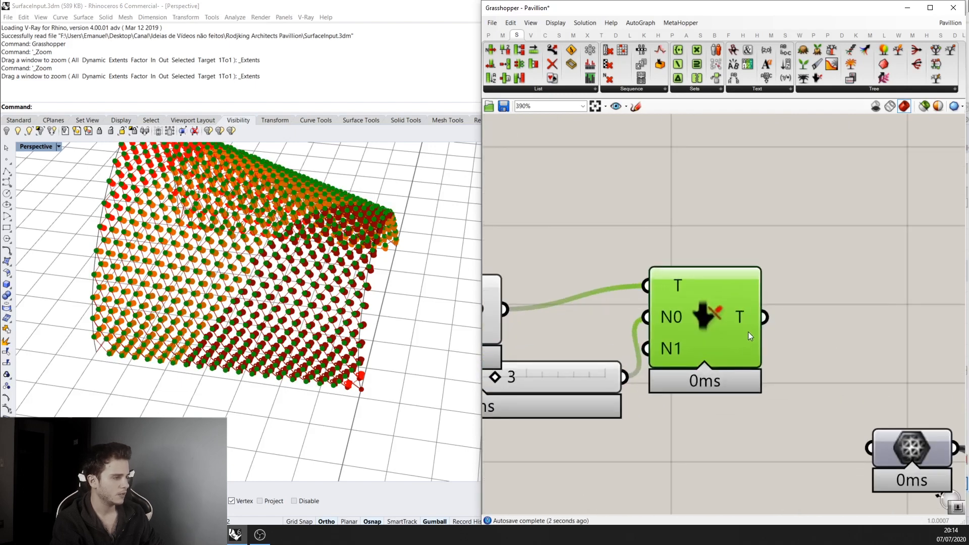
- Connect the Prune Tree output to input P of the Surface Closest Point component, replacing the existing wire, and check the edge elements
mouse_move(749, 316)
scroll(748, 316, "down", 5)
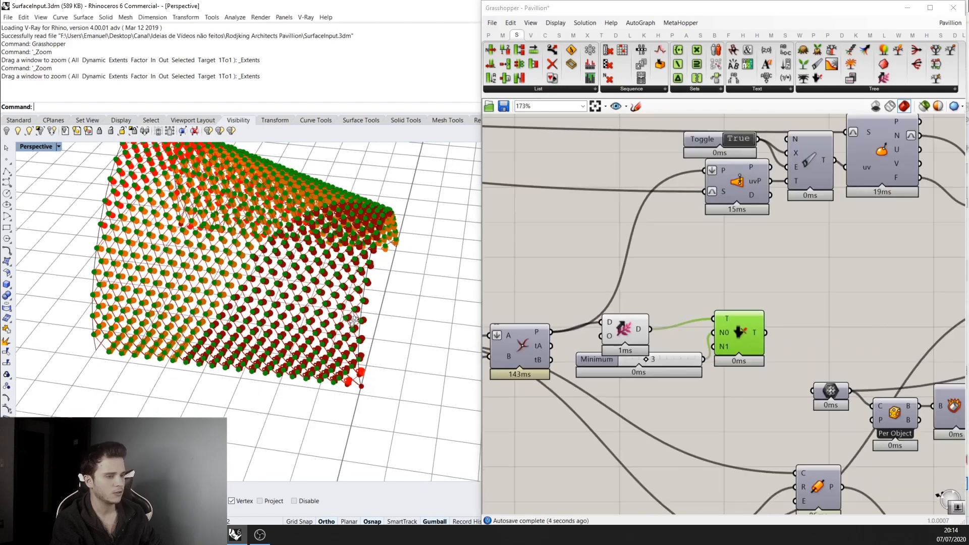
scroll(360, 338, "up", 3)
right_click_drag(682, 325, 609, 380)
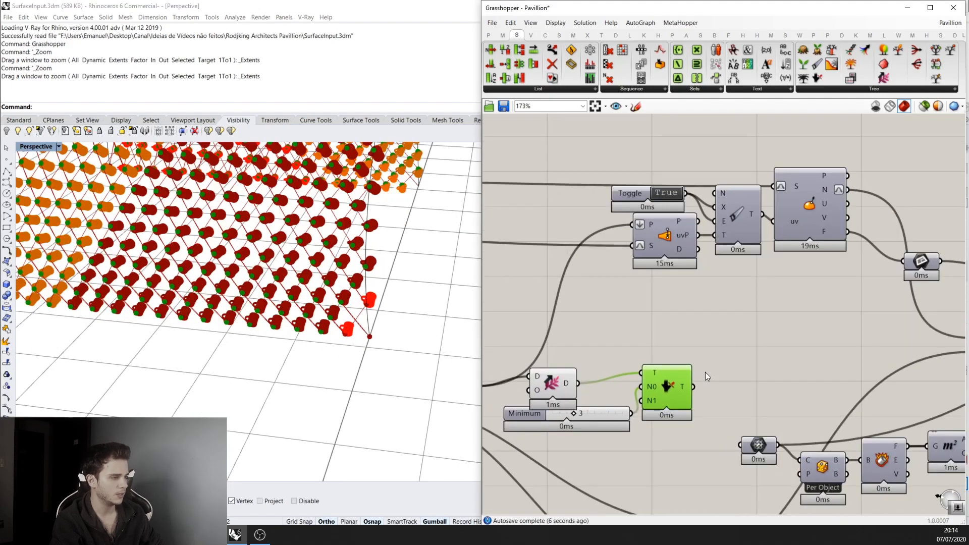
left_click_drag(693, 387, 633, 224)
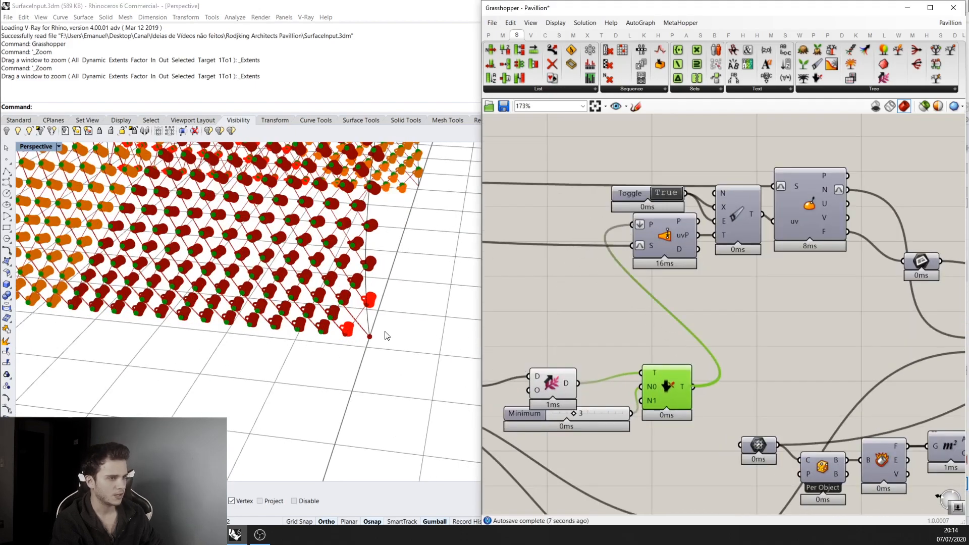
scroll(385, 336, "down", 3)
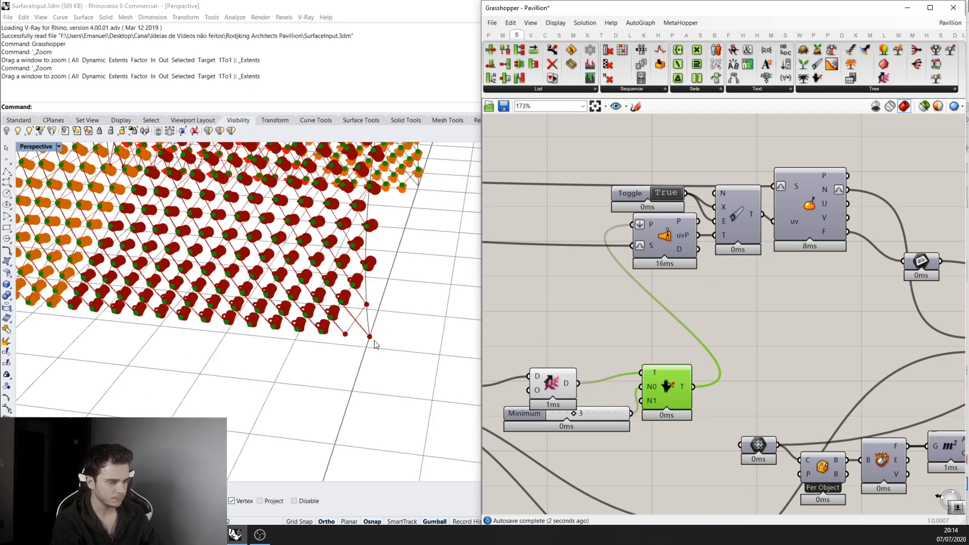
right_click_drag(383, 335, 287, 323)
right_click_drag(624, 363, 683, 345)
scroll(683, 344, "down", 2)
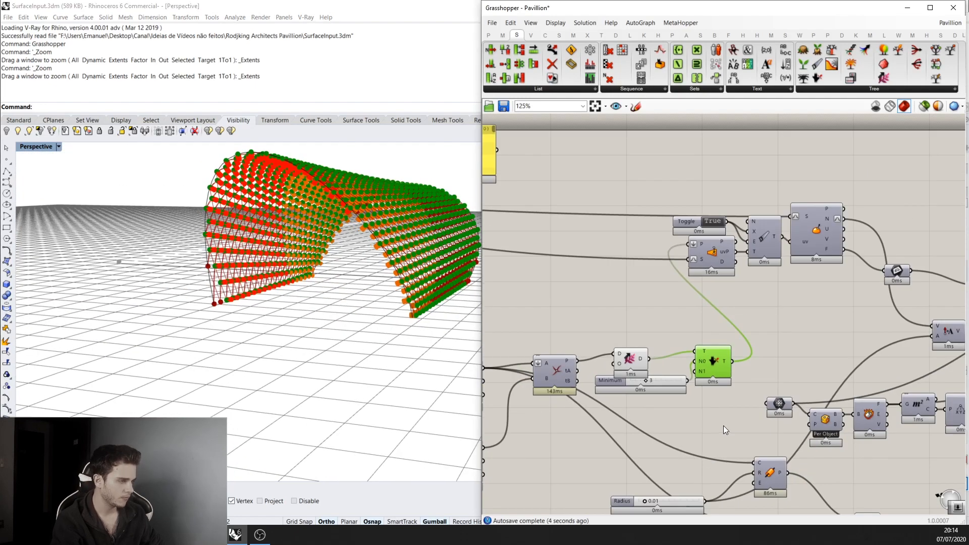
- Turn off the preview of the Shift Paths and Prune Tree components
left_click_drag(723, 426, 584, 327)
middle_click(642, 361)
left_click(673, 332)
right_click_drag(449, 169, 395, 208)
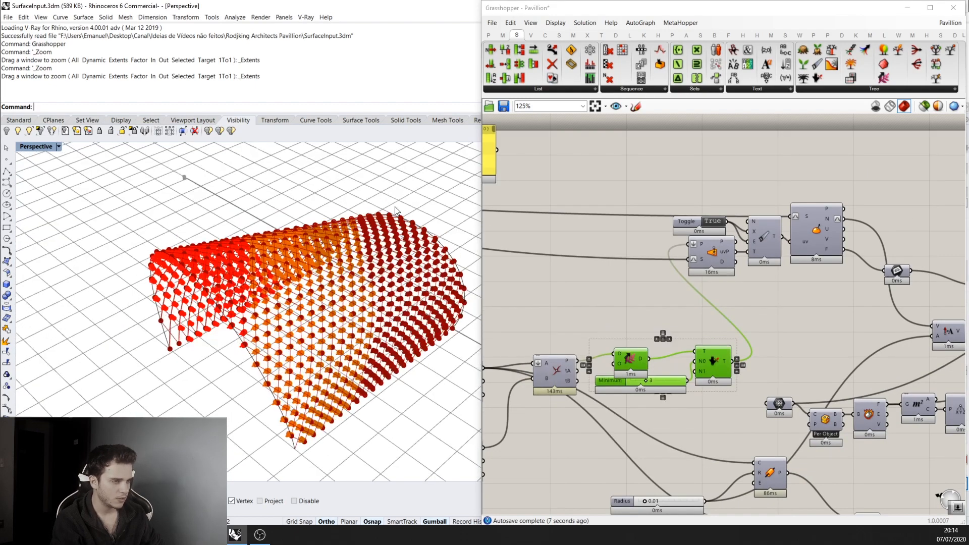
- Delete the Area and XY Plane components between the List Item component and input A of Orient
scroll(665, 294, "down", 5)
right_click_drag(776, 298, 665, 274)
scroll(666, 274, "up", 2)
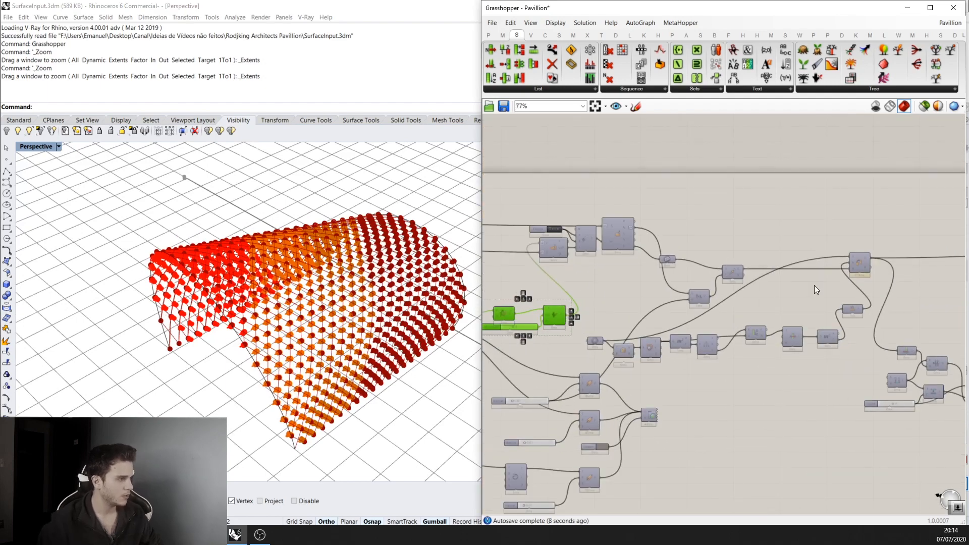
right_click_drag(814, 286, 684, 271)
mouse_move(712, 306)
right_mouse_down()
mouse_move(823, 296)
mouse_move(718, 304)
right_mouse_up()
scroll(821, 296, "up", 2)
scroll(777, 295, "up", 1)
scroll(801, 293, "down", 2)
scroll(749, 370, "up", 3)
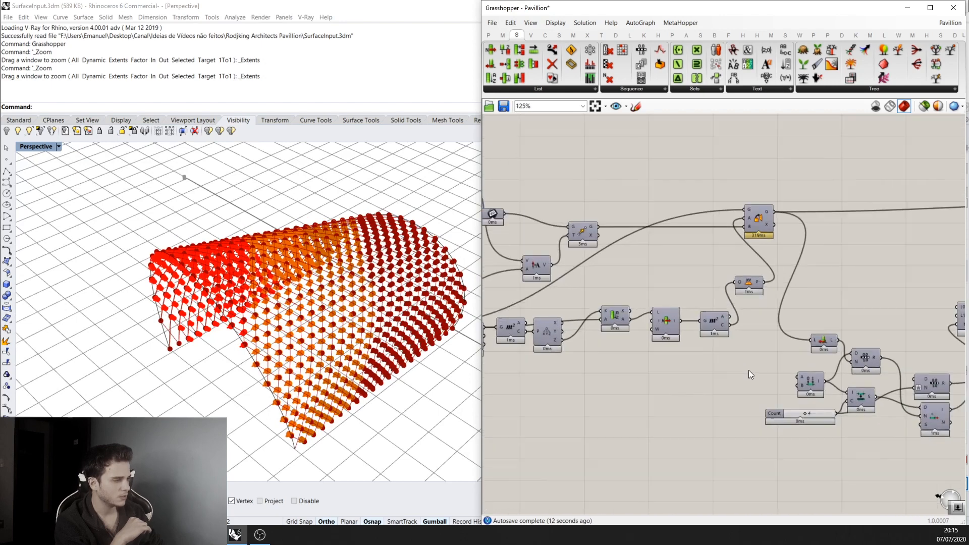
left_click_drag(781, 355, 673, 225)
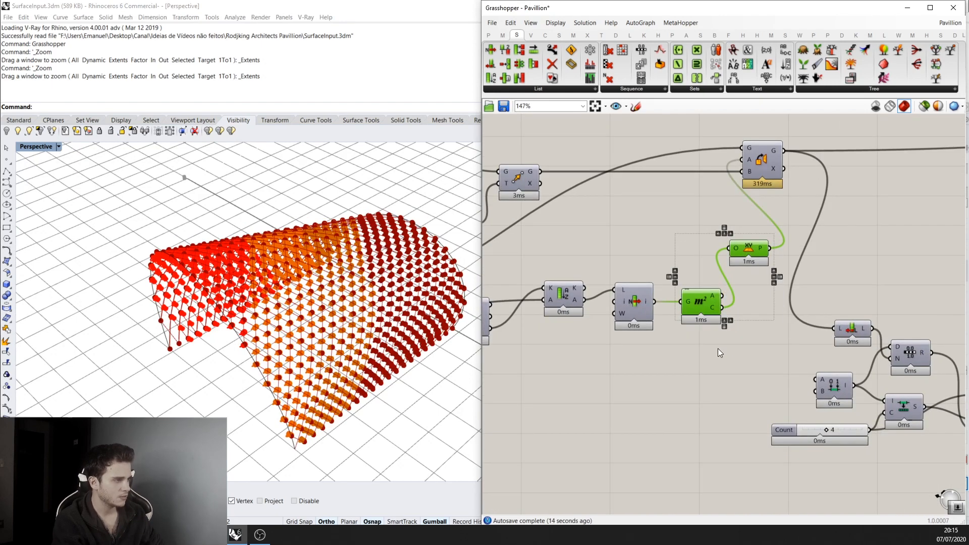
key("Delete")
- Add a Plane parameter and connect it between the List Item output and input A of Orient
double_click(722, 320)
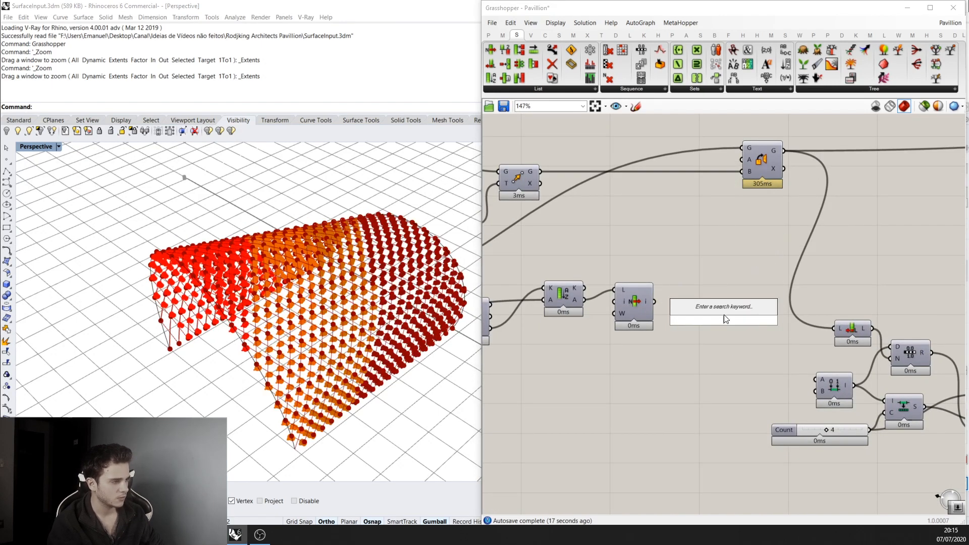
type("plane")
key("Down")
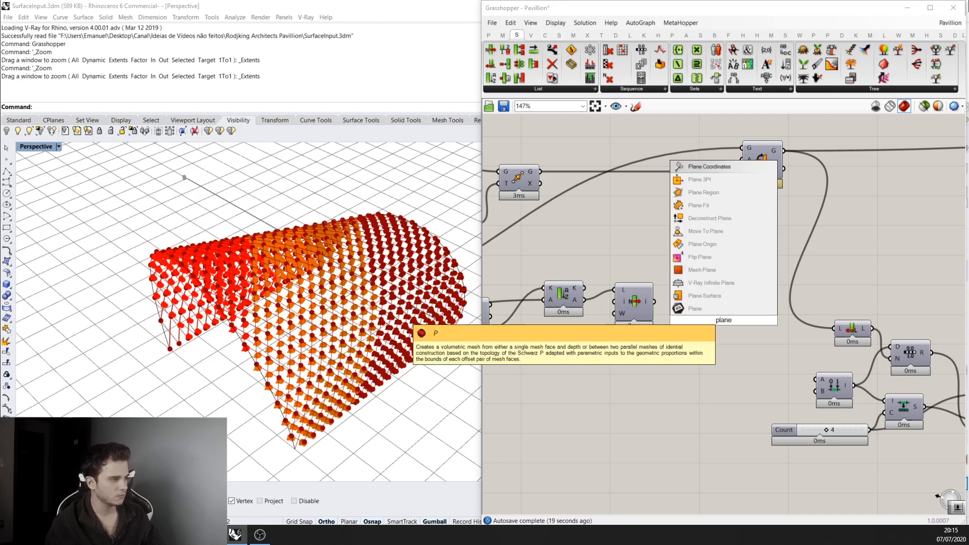
key("Down")
key("Up")
key("Up")
key("Return")
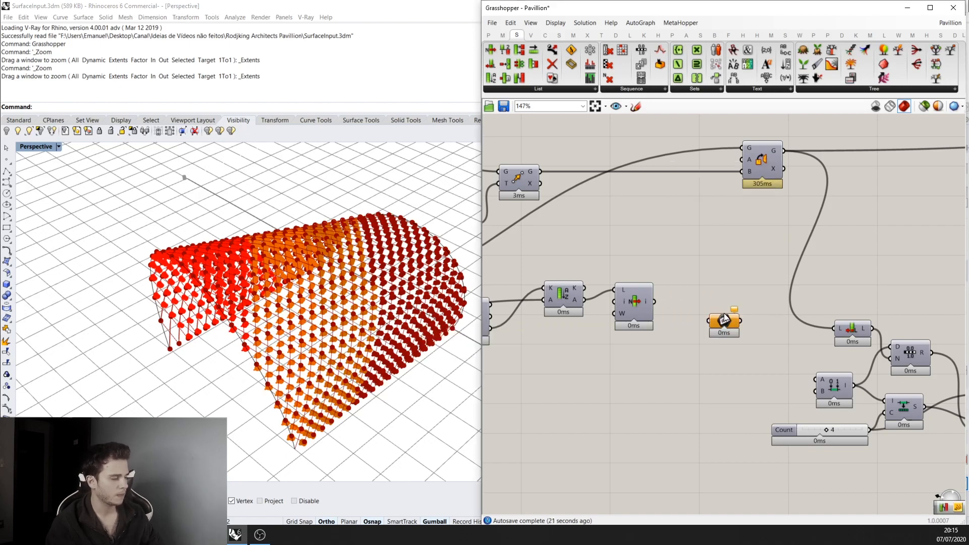
left_click_drag(724, 323, 654, 301)
left_click_drag(734, 252, 740, 159)
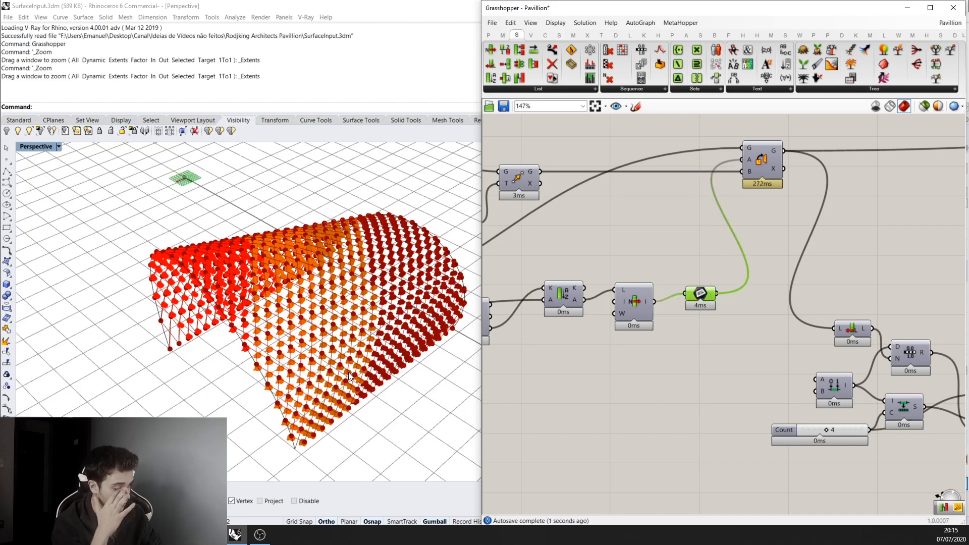
- Turn on the preview of the List Item component and examine the selected face and plane on the mug mesh
scroll(348, 376, "up", 5)
left_click(643, 287)
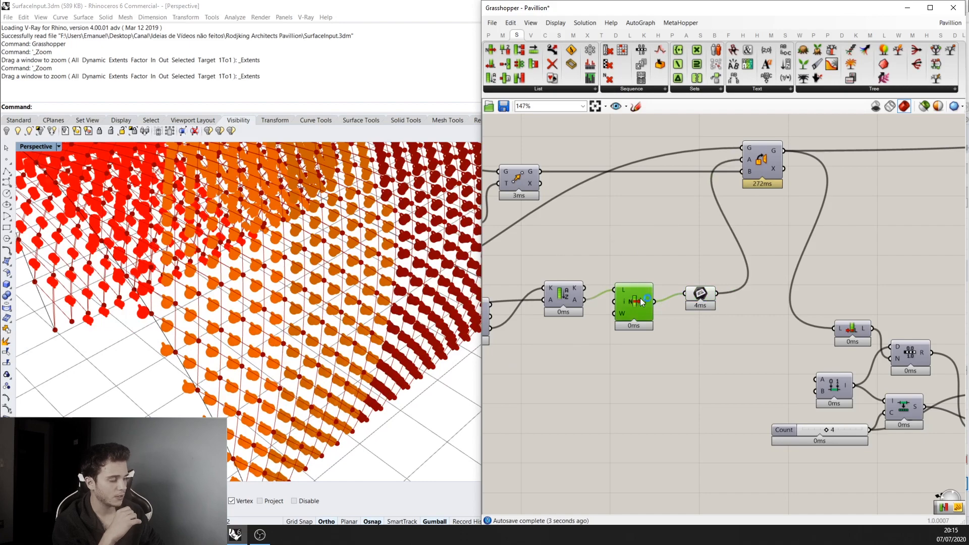
middle_click(628, 287)
scroll(268, 312, "down", 6)
scroll(259, 317, "up", 10)
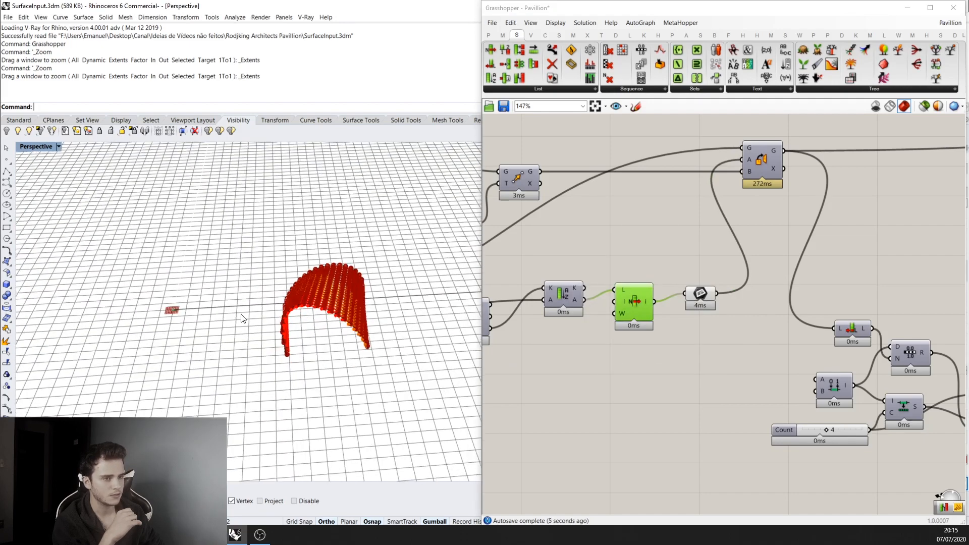
scroll(257, 317, "up", 8)
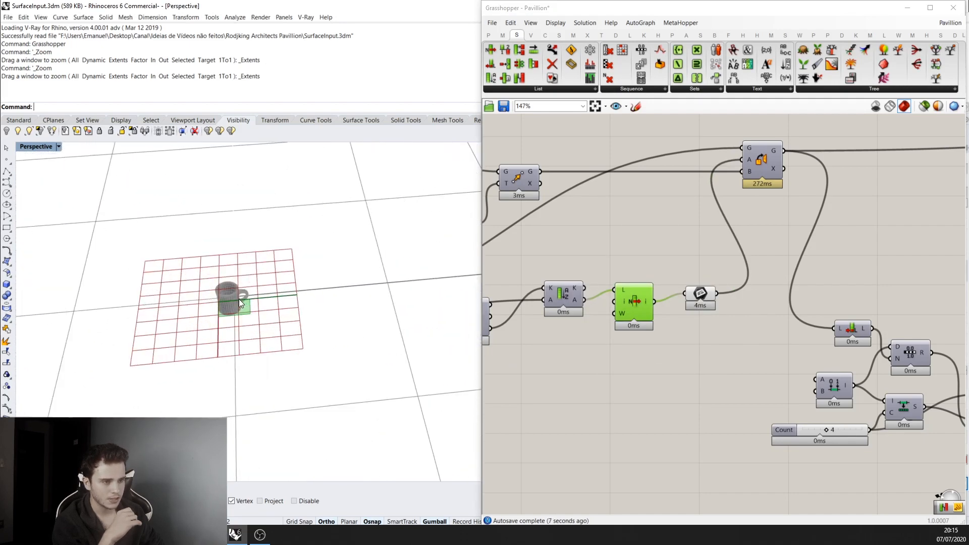
scroll(611, 340, "down", 2)
right_click_drag(611, 340, 706, 344)
scroll(707, 344, "up", 2)
scroll(712, 333, "down", 2)
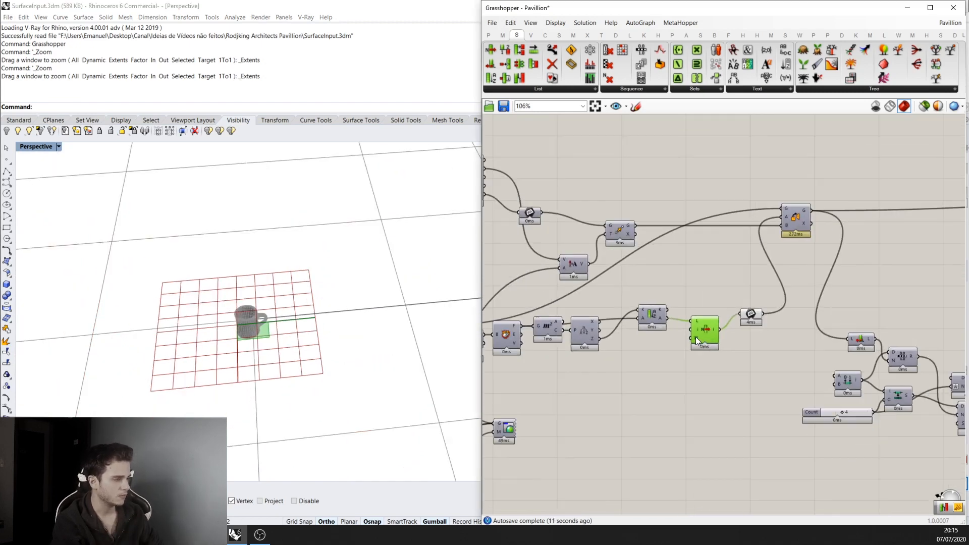
scroll(283, 356, "up", 3)
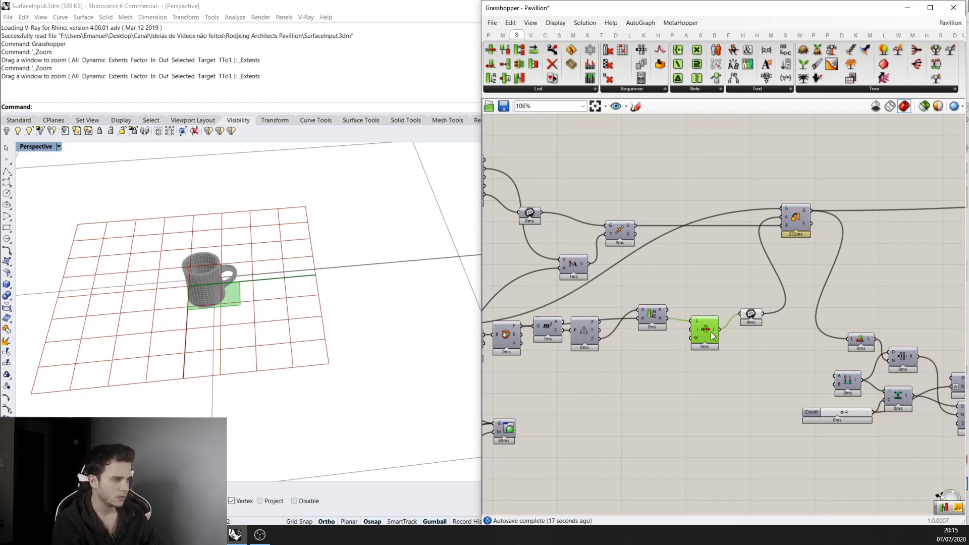
scroll(709, 329, "up", 1)
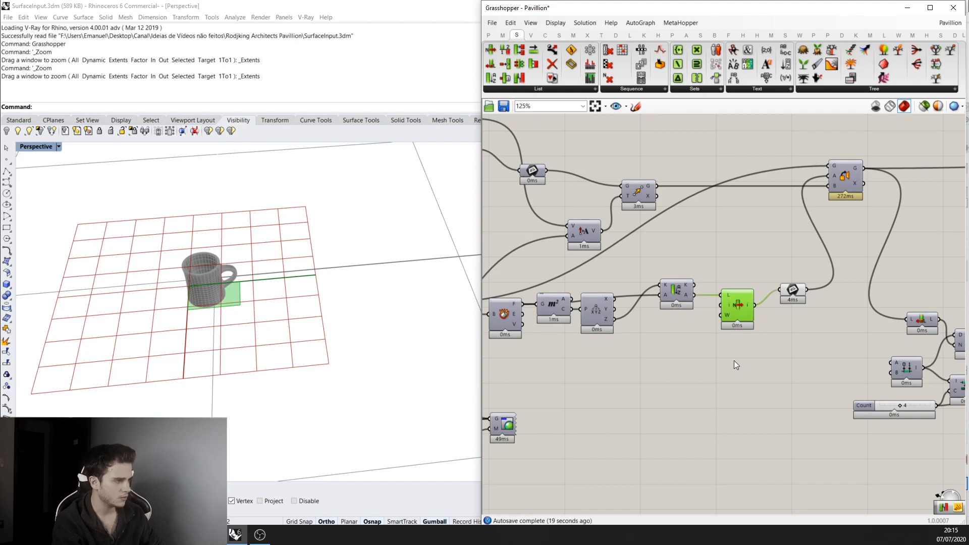
- Rearrange the face-sorting components and connect the Area centroid output C to input A of Sort List, replacing the face wire
left_click_drag(672, 295, 679, 296)
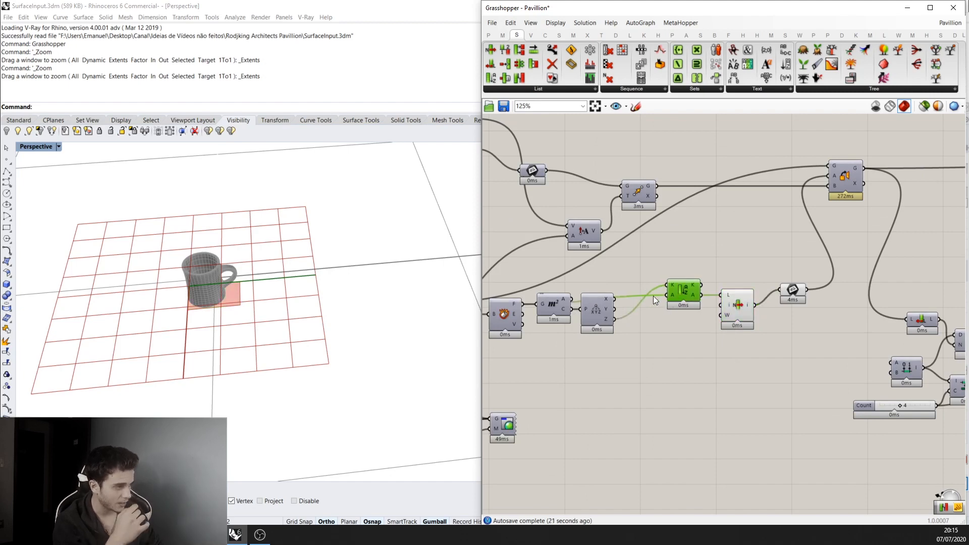
left_click_drag(507, 311, 512, 294)
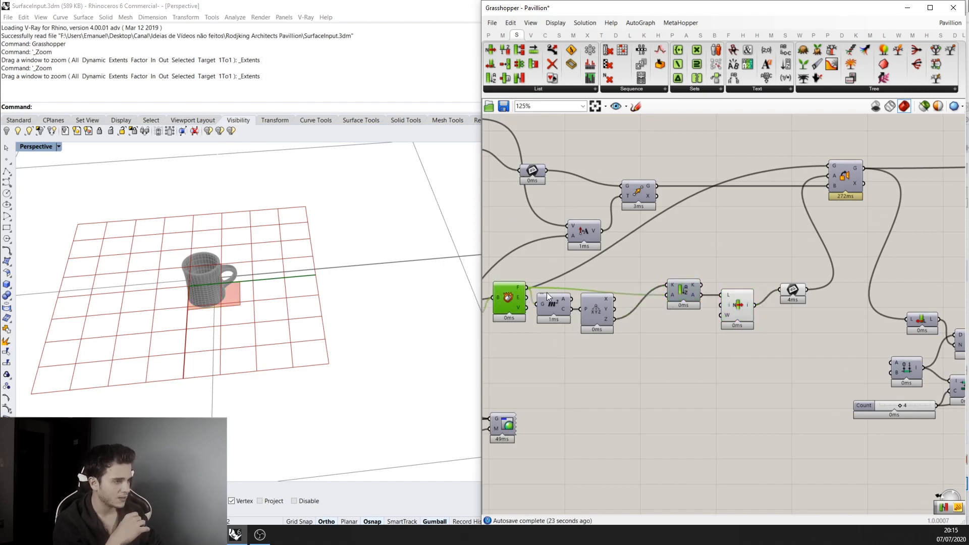
scroll(572, 304, "up", 1)
left_click_drag(620, 310, 625, 336)
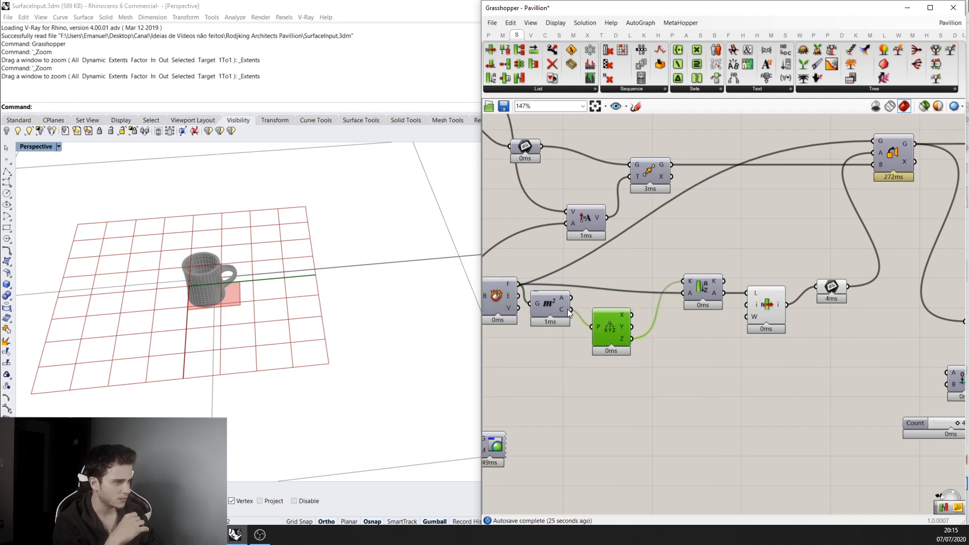
left_click_drag(570, 309, 685, 293)
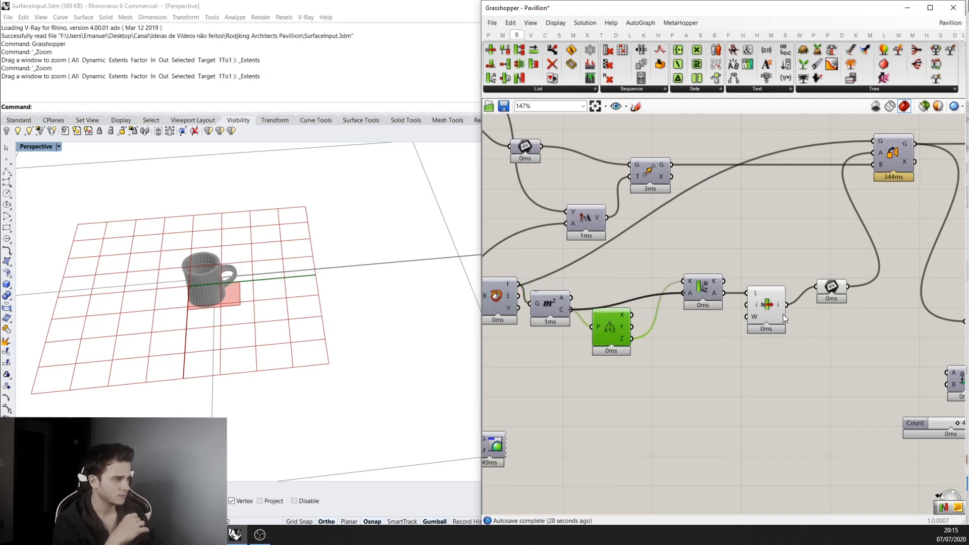
- Examine the reference plane at the mug's base and the orientation of the elements on the surface
scroll(782, 314, "up", 1)
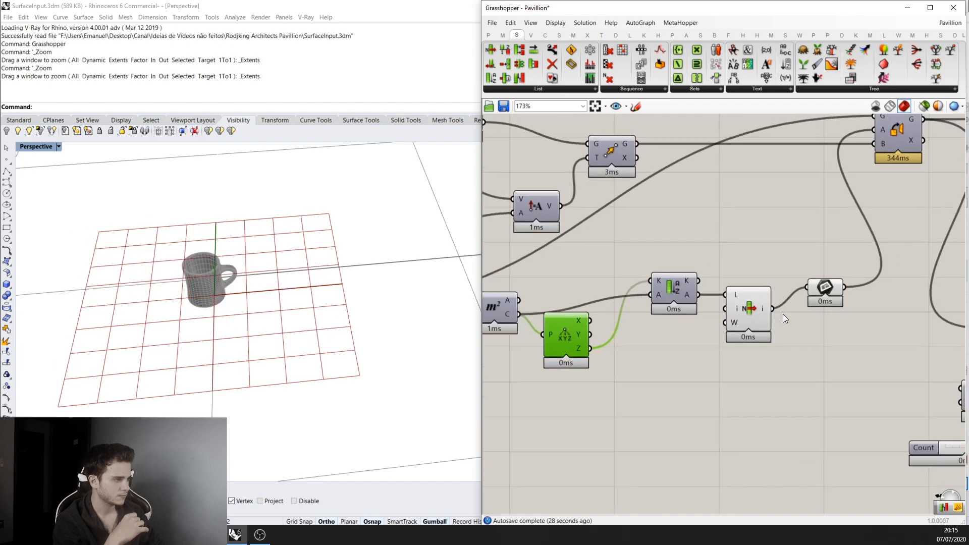
left_click(754, 308)
right_click_drag(754, 308, 674, 338)
left_click(747, 317)
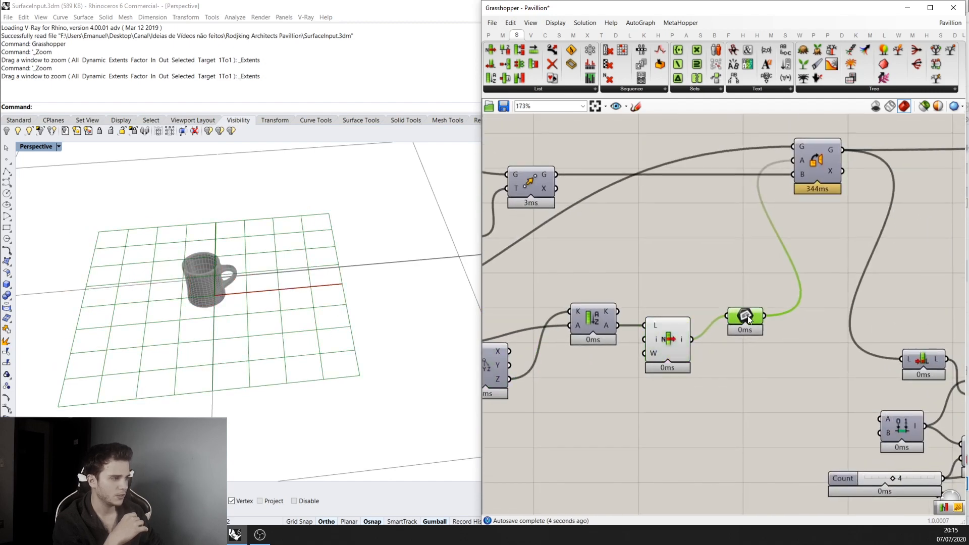
scroll(331, 288, "down", 6)
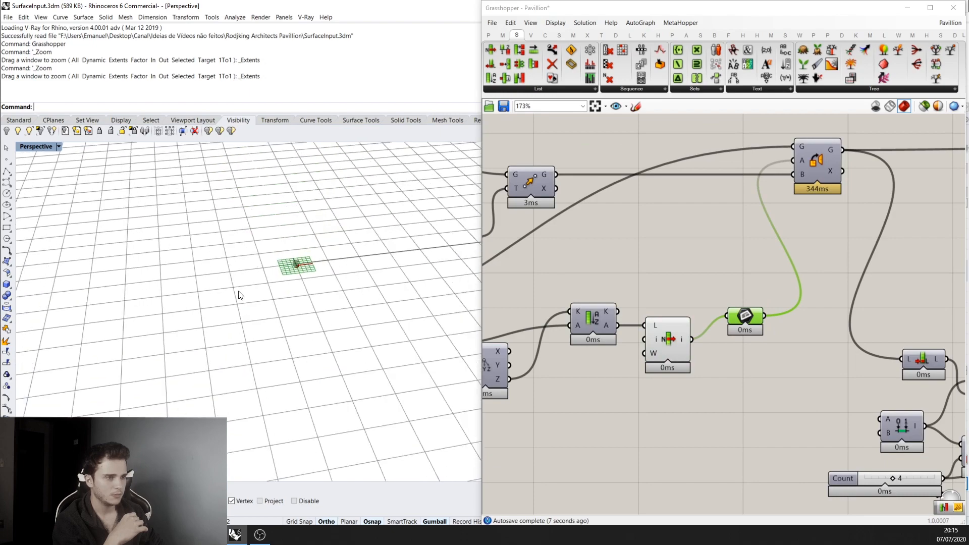
scroll(239, 291, "down", 5)
right_click_drag(238, 292, 326, 271)
scroll(368, 254, "up", 8)
scroll(741, 322, "up", 2)
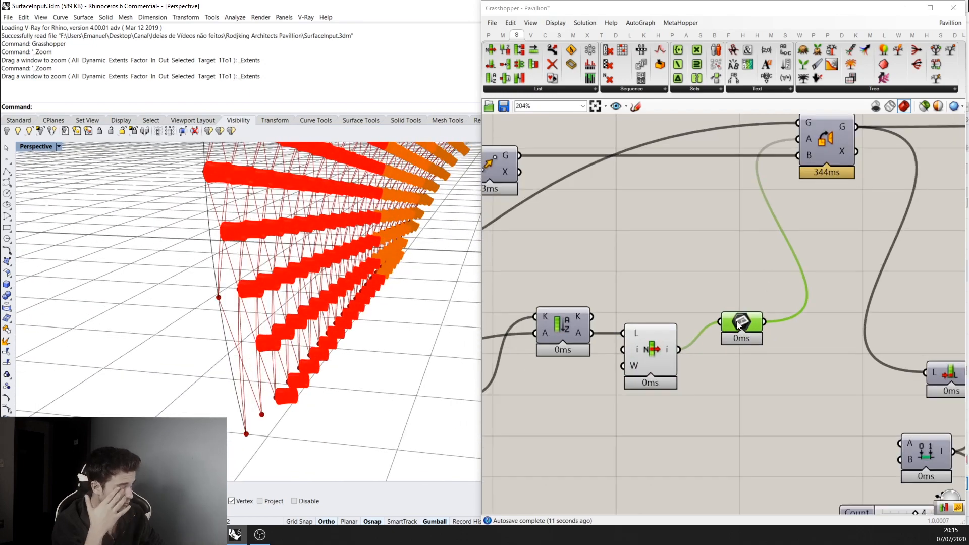
scroll(266, 322, "down", 8)
scroll(217, 291, "up", 8)
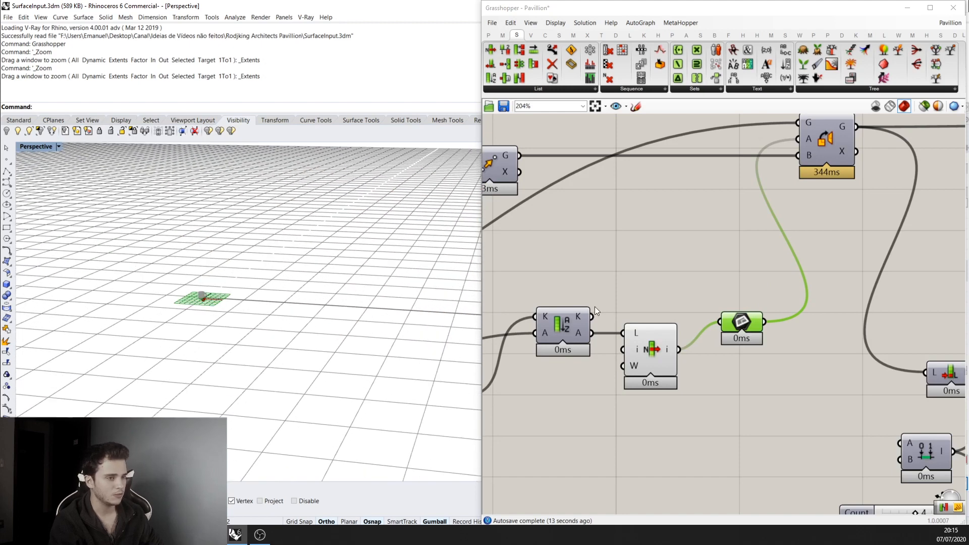
- Replace the Plane parameter with an XY Plane component beside List Item
right_click_drag(702, 307, 609, 301)
left_click_drag(647, 323, 659, 325)
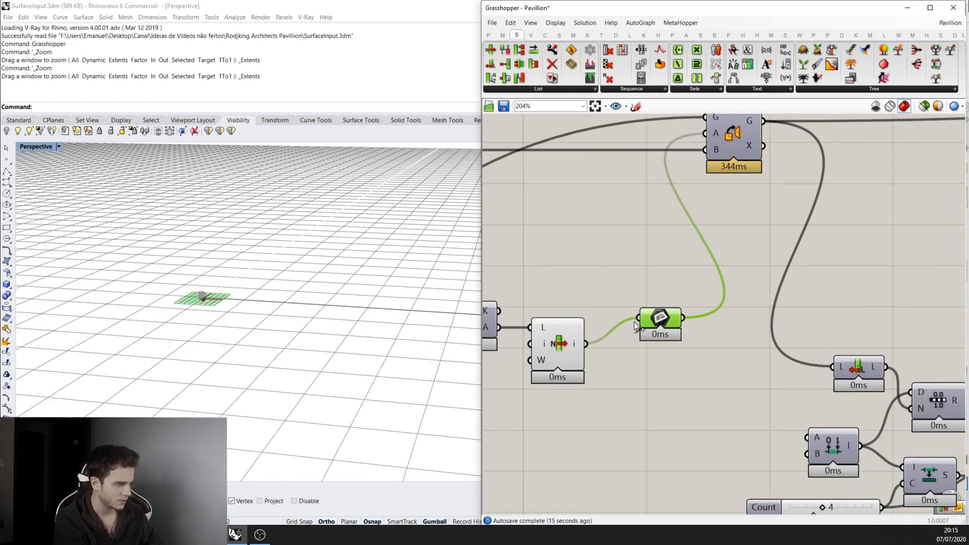
key("Delete")
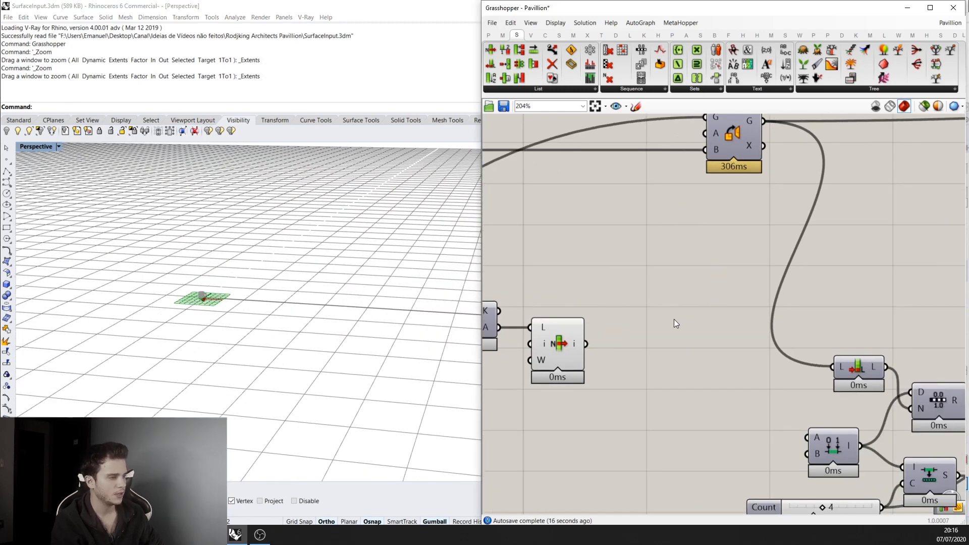
double_click(674, 319)
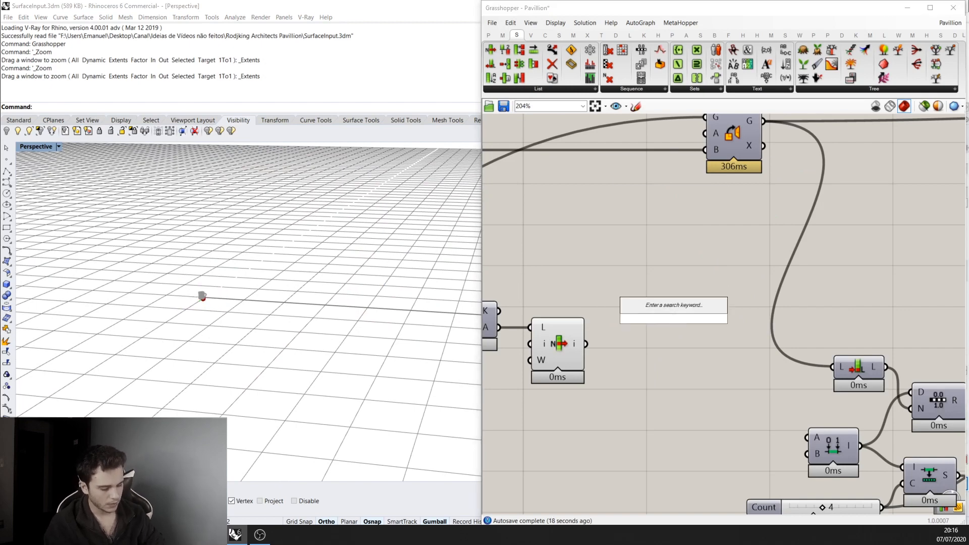
type("xy")
key("Return")
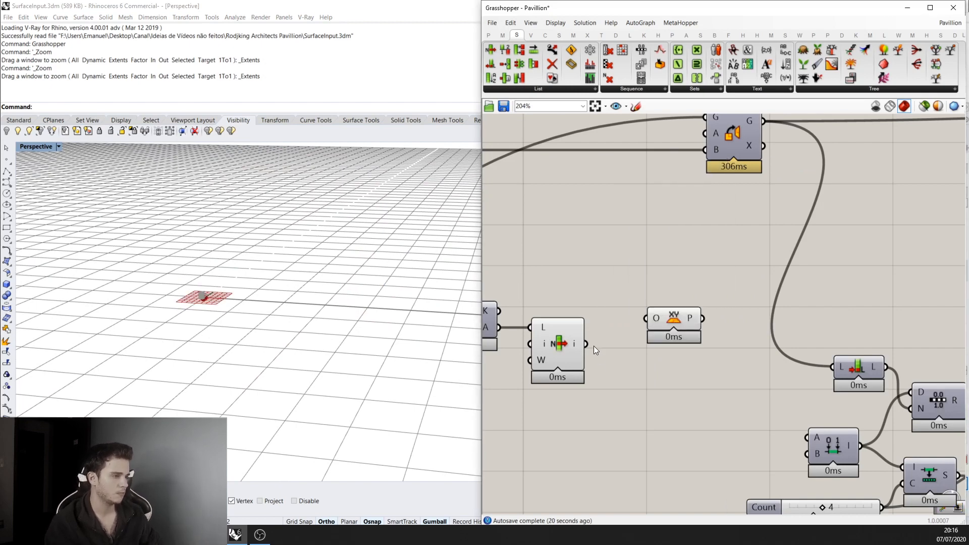
- Connect the List Item output to input O of XY Plane and its P output to input A of Orient
left_click_drag(637, 327, 647, 318)
scroll(734, 326, "down", 2)
left_click_drag(710, 319, 711, 185)
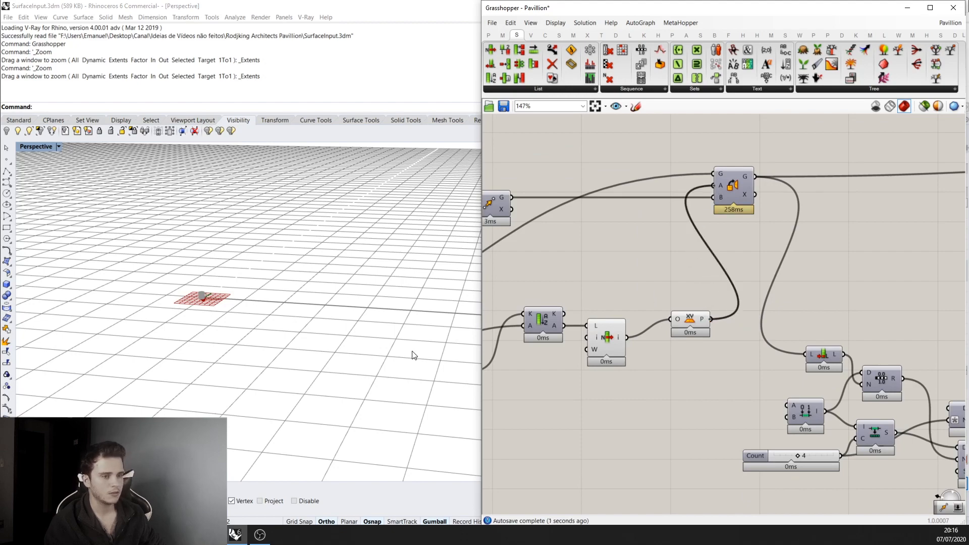
scroll(352, 348, "down", 9)
right_click_drag(351, 347, 378, 331)
scroll(377, 331, "up", 5)
scroll(358, 317, "up", 8)
scroll(754, 292, "down", 4)
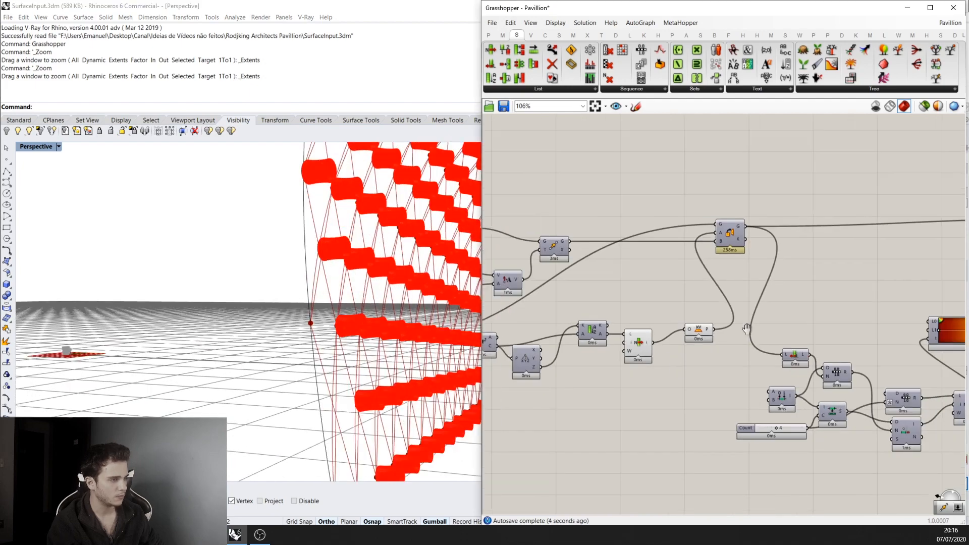
- Turn on the preview of the Custom Preview component that colours the three sets of pipes
right_click_drag(659, 346, 655, 312)
scroll(655, 312, "up", 3)
left_click(667, 305)
middle_click(667, 305)
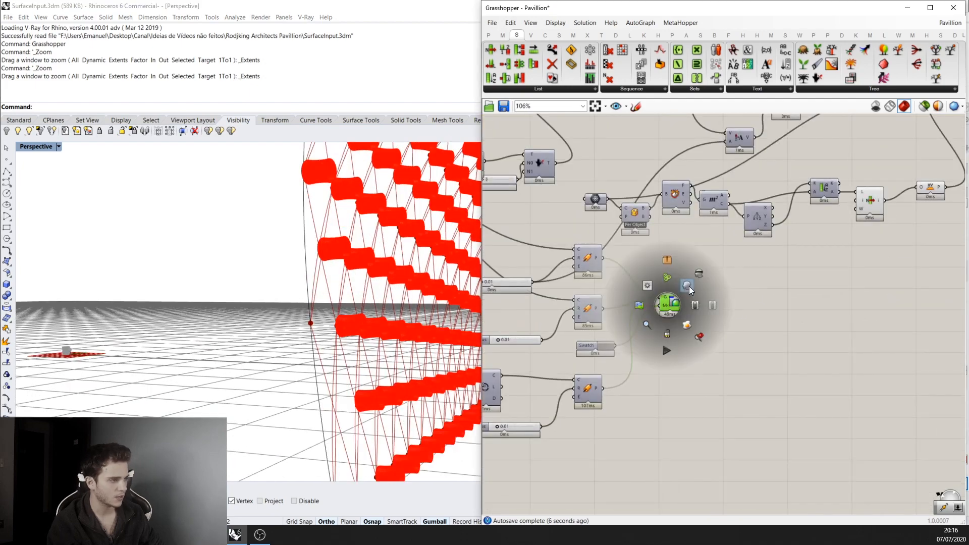
left_click(686, 284)
left_click(686, 284)
- Set the Count slider feeding the Range and domain division components to 6
scroll(313, 339, "down", 6)
right_click_drag(308, 337, 197, 362)
scroll(283, 350, "down", 4)
scroll(197, 367, "up", 4)
scroll(693, 313, "down", 2)
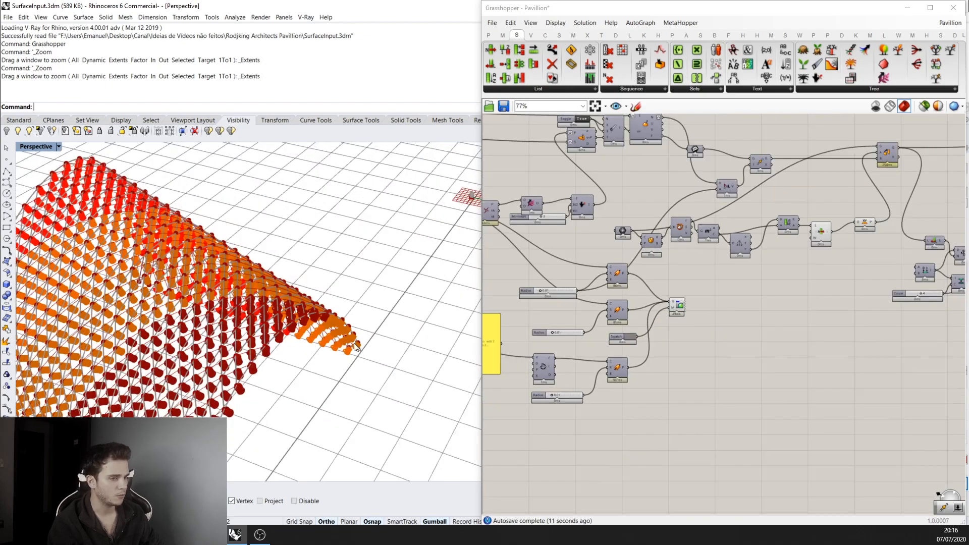
right_click_drag(252, 376, 291, 401)
scroll(291, 401, "up", 5)
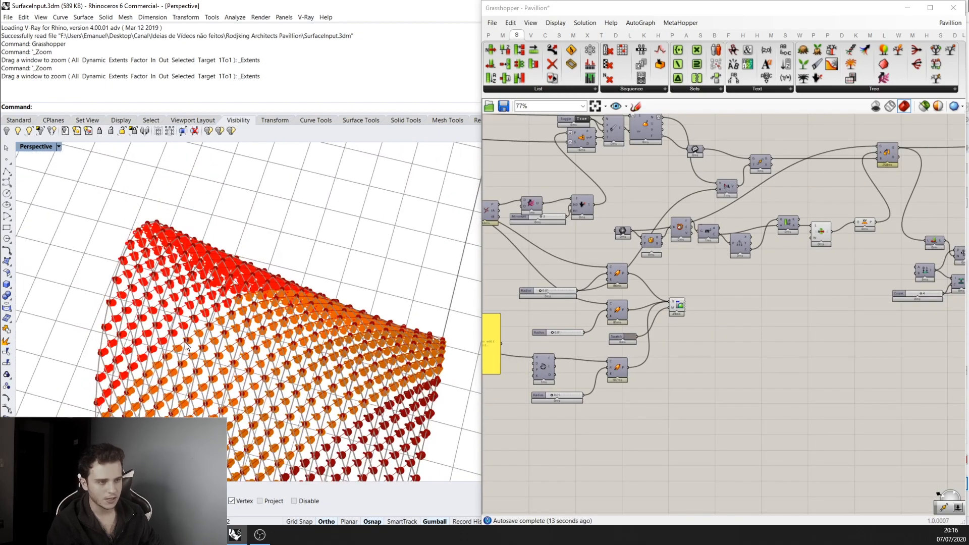
scroll(791, 274, "down", 2)
scroll(755, 298, "up", 9)
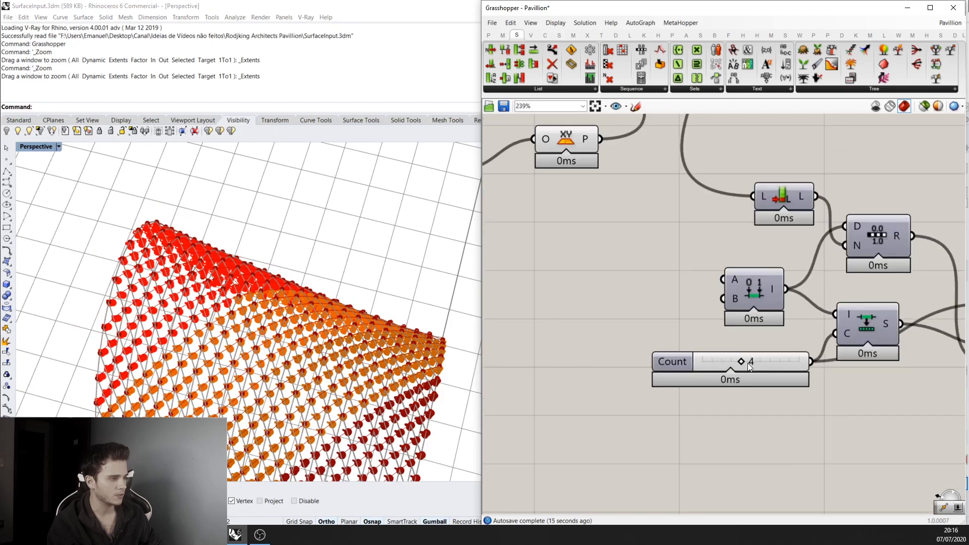
left_click_drag(738, 362, 762, 362)
- Examine the colour distribution of the elements in perspective and in a maximised Top view
scroll(367, 323, "down", 4)
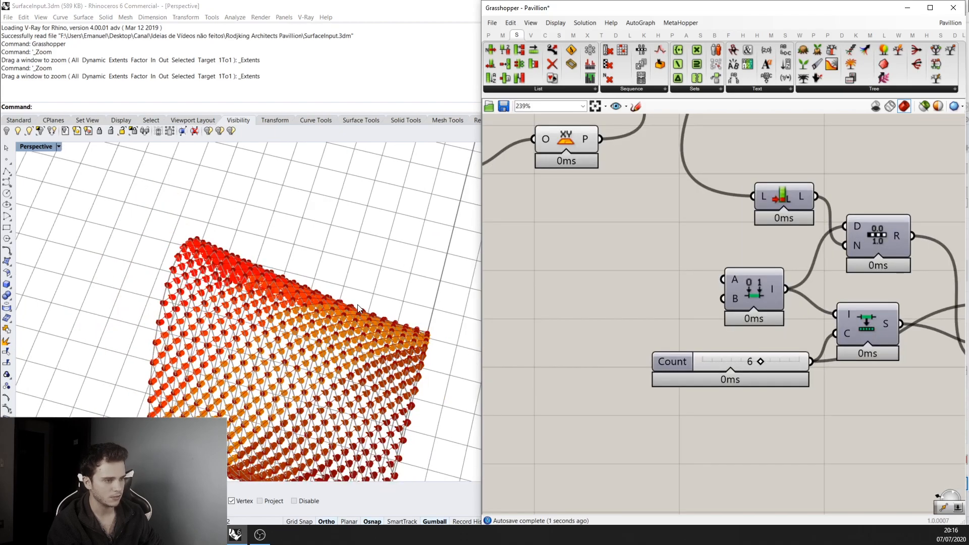
right_click_drag(379, 396, 450, 338)
scroll(358, 427, "up", 4)
scroll(450, 343, "down", 5)
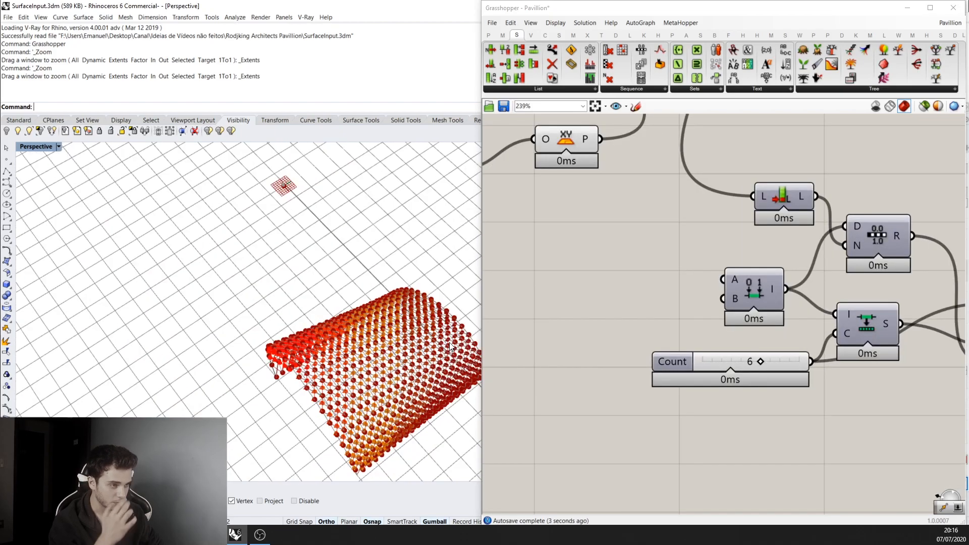
scroll(408, 345, "up", 2)
scroll(407, 345, "up", 3)
double_click(37, 146)
double_click(25, 146)
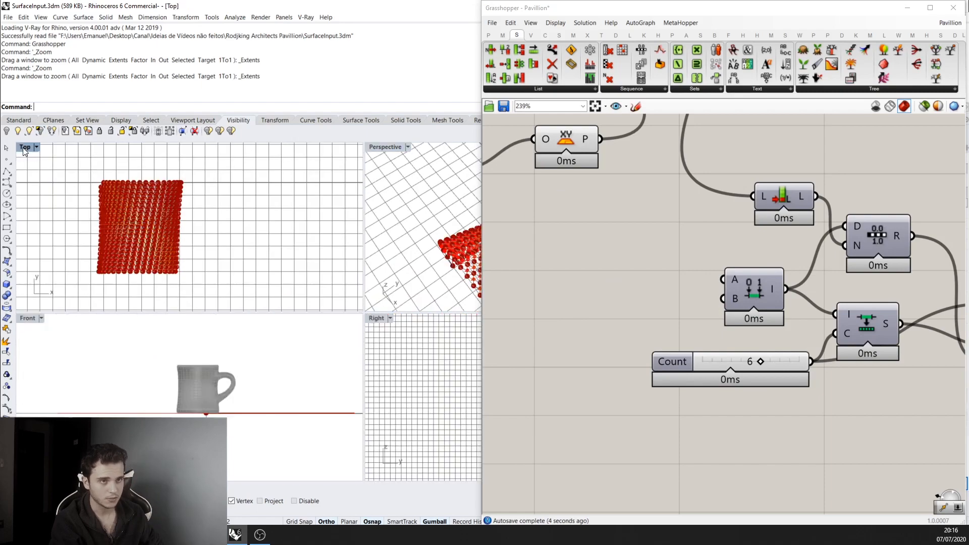
scroll(294, 313, "up", 2)
right_click_drag(182, 309, 284, 303)
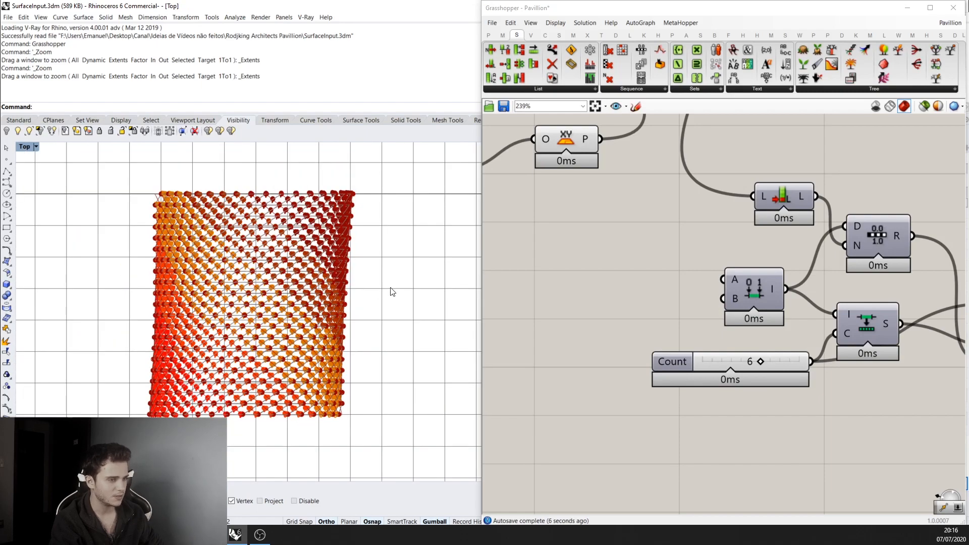
scroll(746, 354, "down", 1)
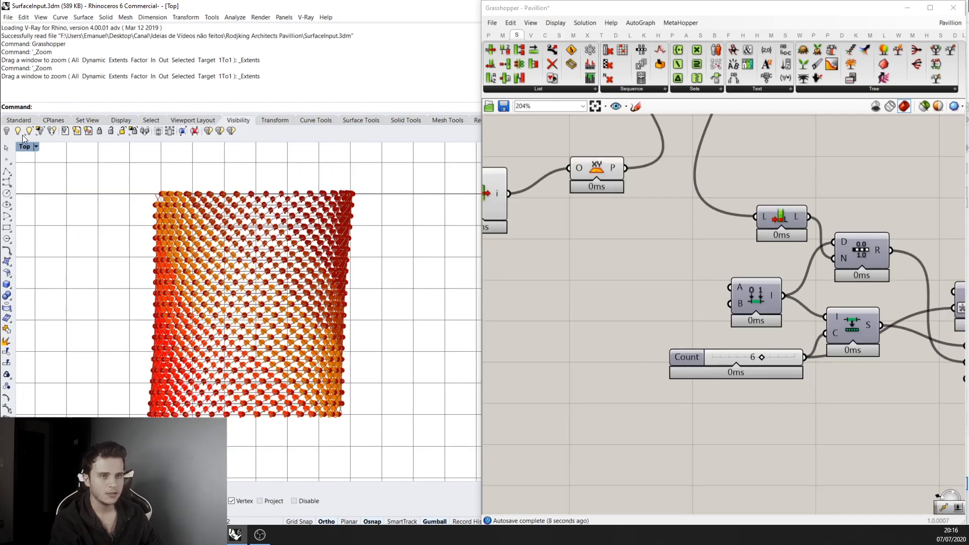